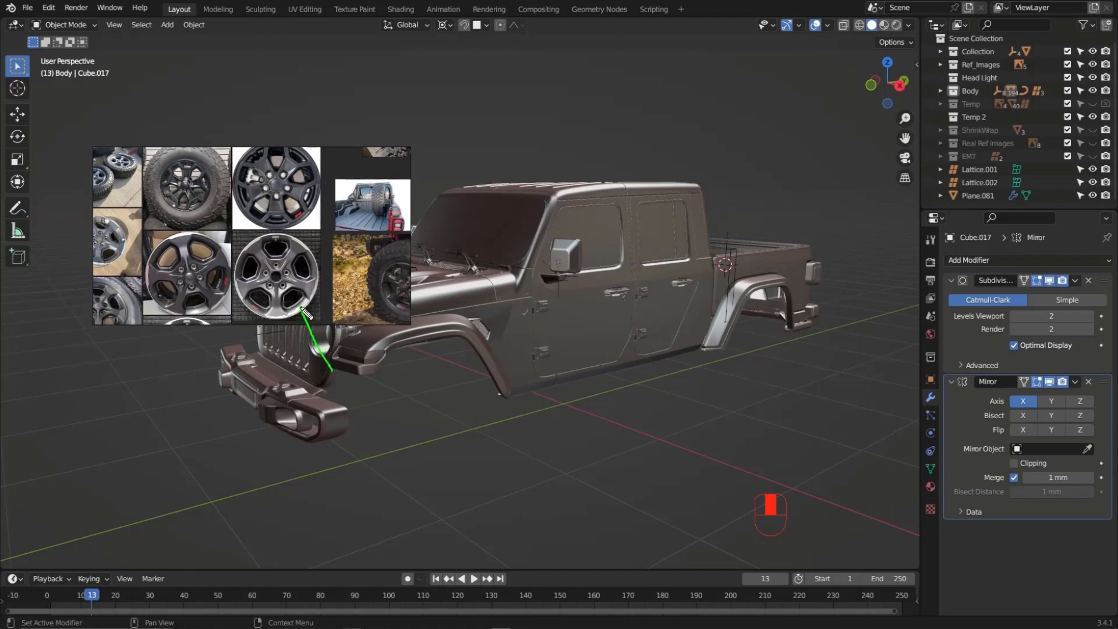
Enlarge and center the silver five-spoke wheel photo in the reference board
scroll(274, 285, "up", 5)
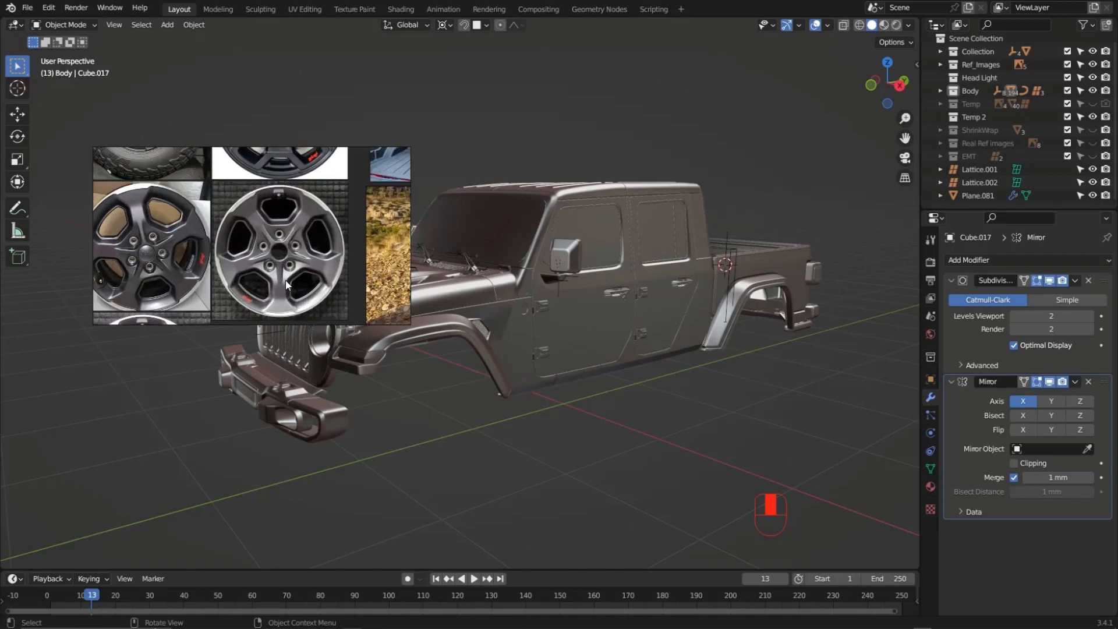
middle_click_drag(291, 278, 251, 212)
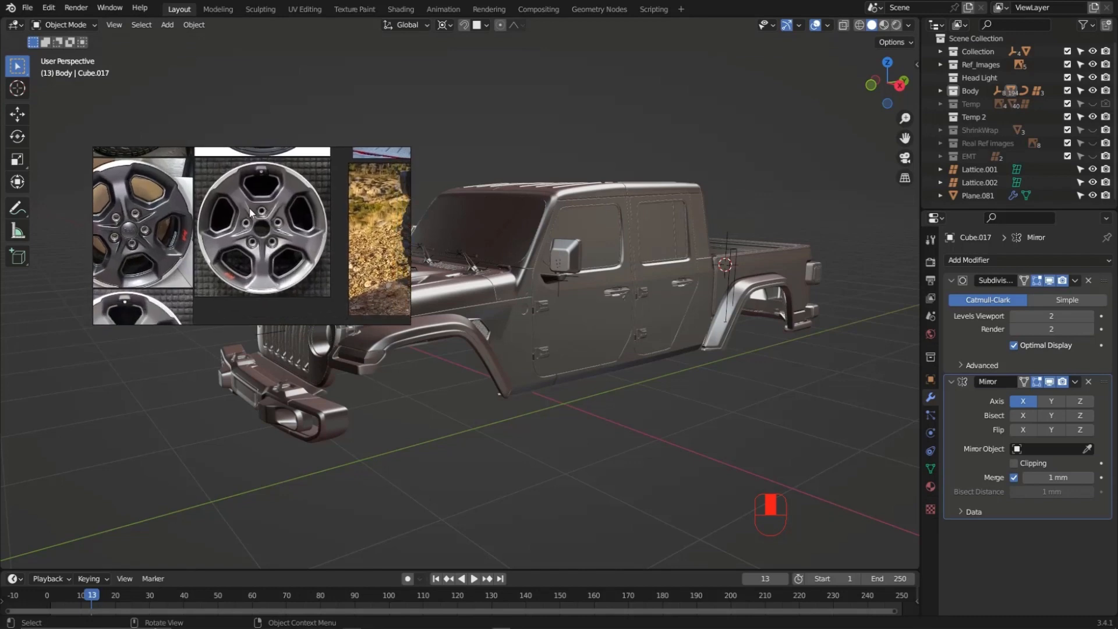
scroll(274, 227, "up", 2)
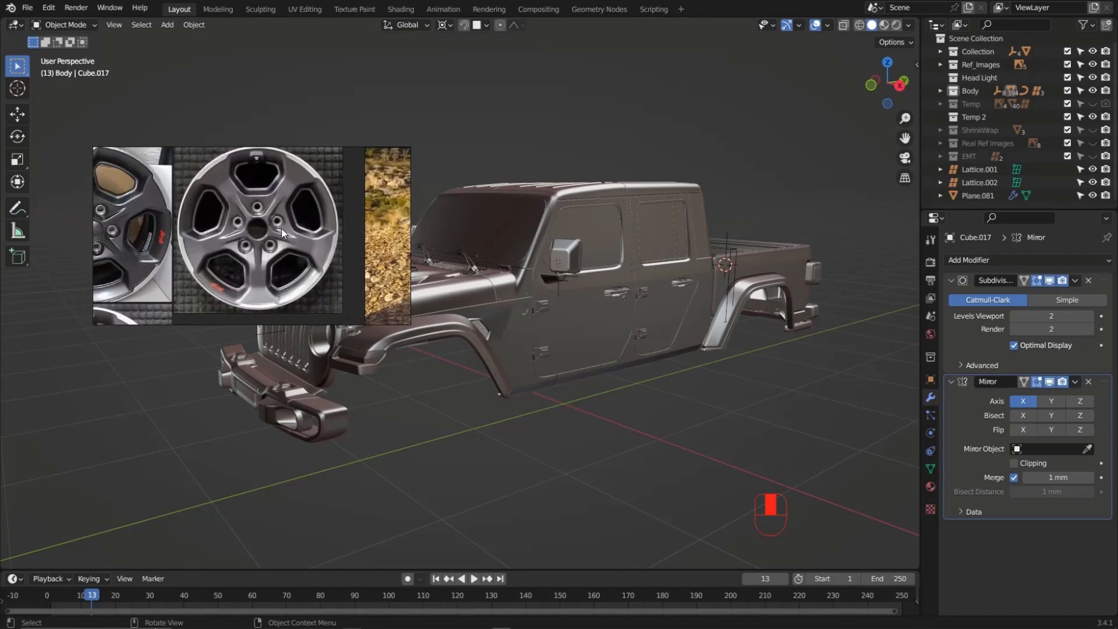
middle_click_drag(281, 228, 267, 234)
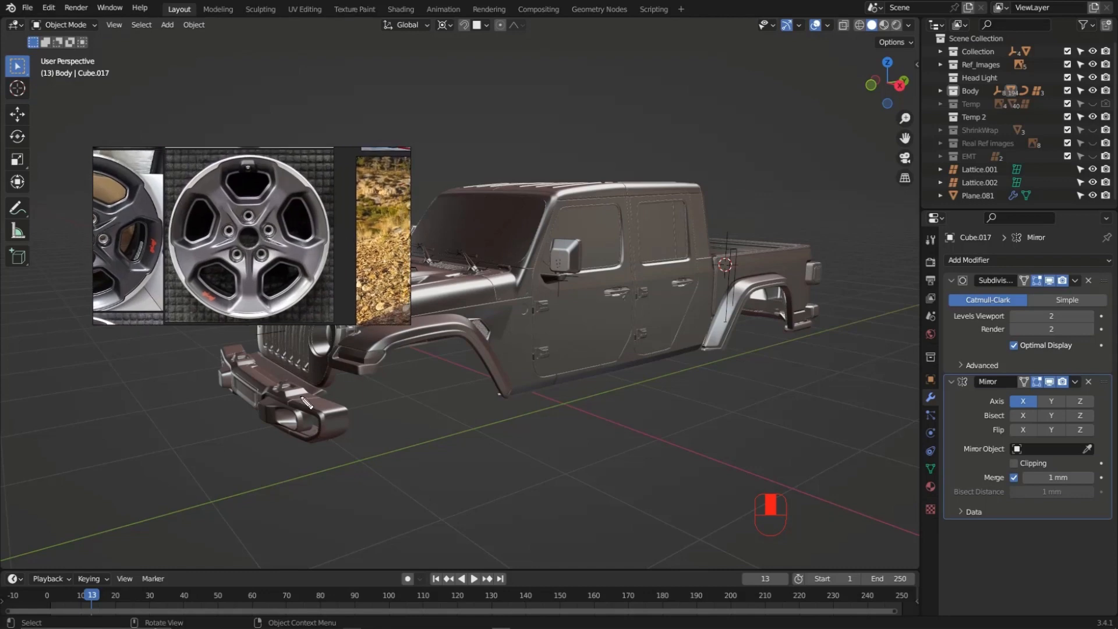
left_click_drag(236, 342, 222, 313)
mouse_move(166, 234)
left_mouse_down()
mouse_move(181, 270)
mouse_move(224, 320)
mouse_move(302, 315)
mouse_move(331, 236)
mouse_move(273, 173)
mouse_move(201, 188)
left_mouse_up()
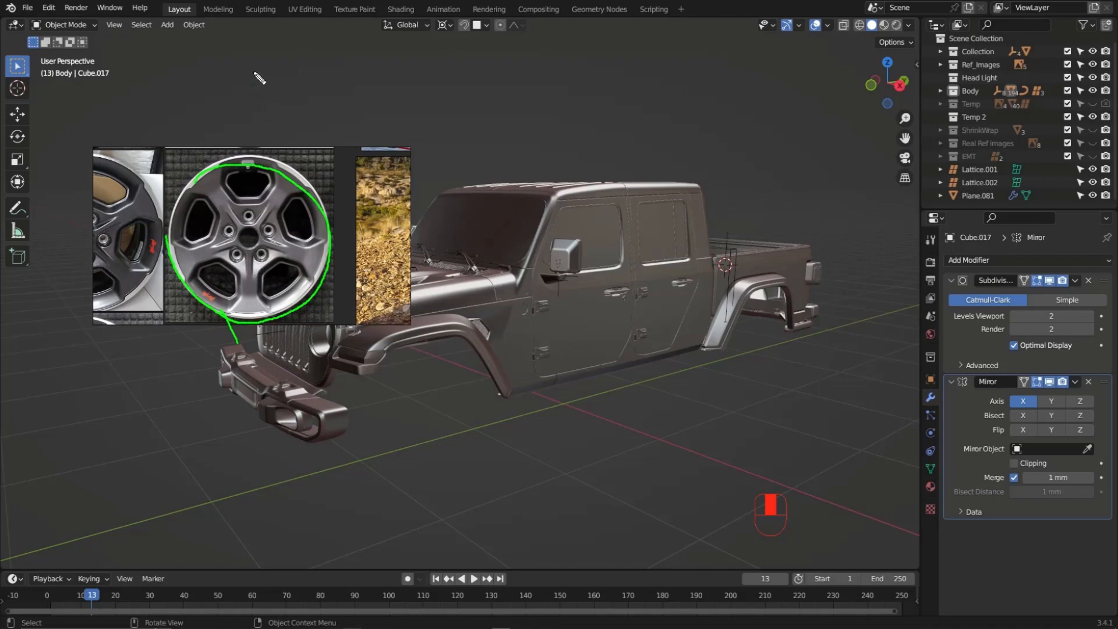
mouse_move(254, 73)
left_mouse_down()
mouse_move(261, 115)
mouse_move(550, 118)
mouse_move(268, 71)
mouse_move(562, 77)
mouse_move(561, 119)
left_mouse_up()
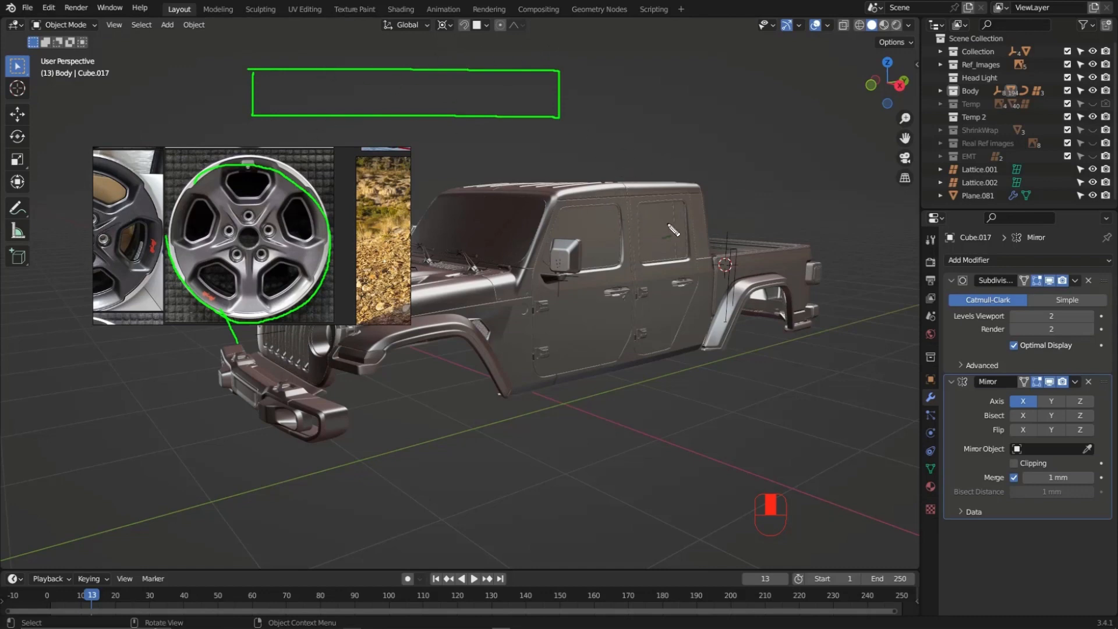
mouse_move(649, 217)
left_mouse_down()
mouse_move(669, 230)
mouse_move(700, 298)
mouse_move(670, 387)
mouse_move(582, 381)
mouse_move(578, 271)
mouse_move(657, 229)
mouse_move(649, 219)
left_mouse_up()
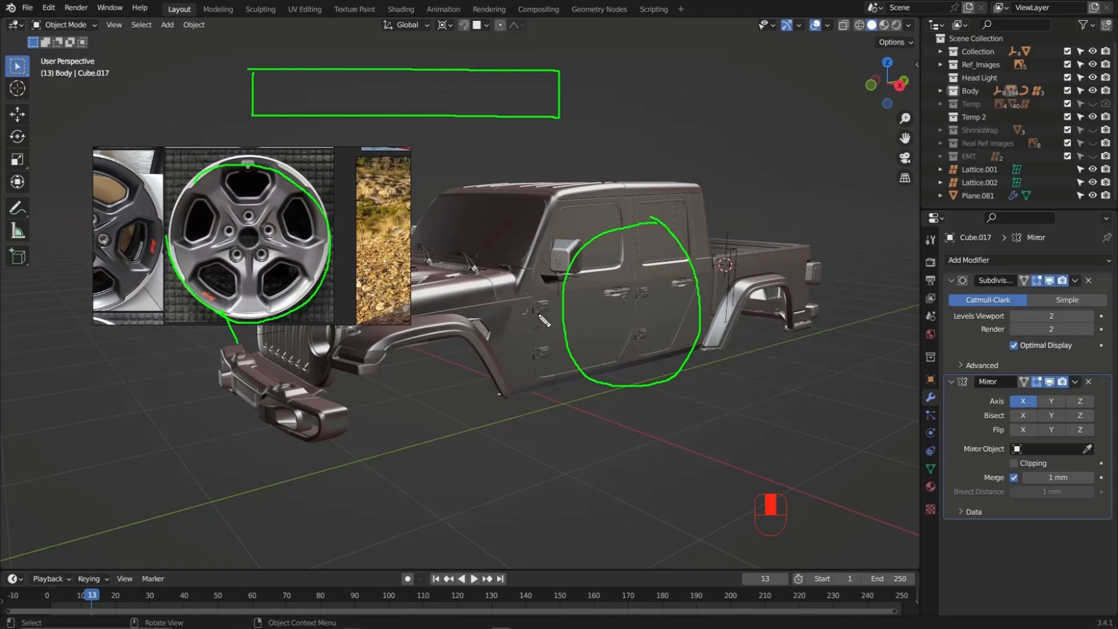
key("Escape")
Move the wheel reference board clear of the truck model
right_click_drag(236, 251, 198, 153)
middle_click_drag(596, 374, 515, 367)
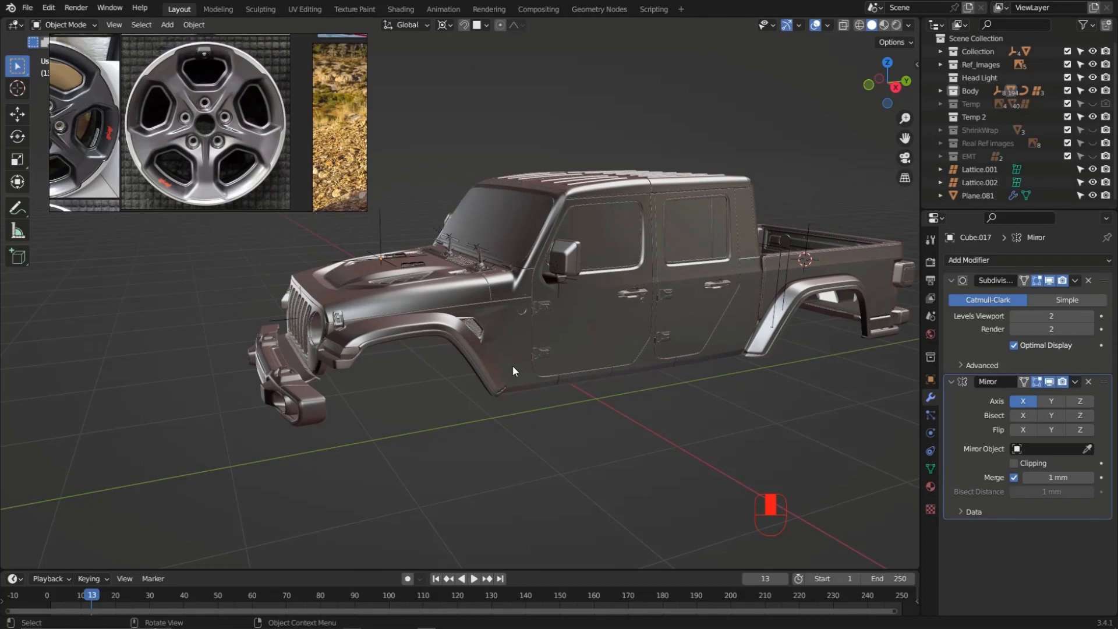
In the right side view, place the 3D cursor ahead of the truck's front and add a mesh plane aligned to the view
key("KP_3")
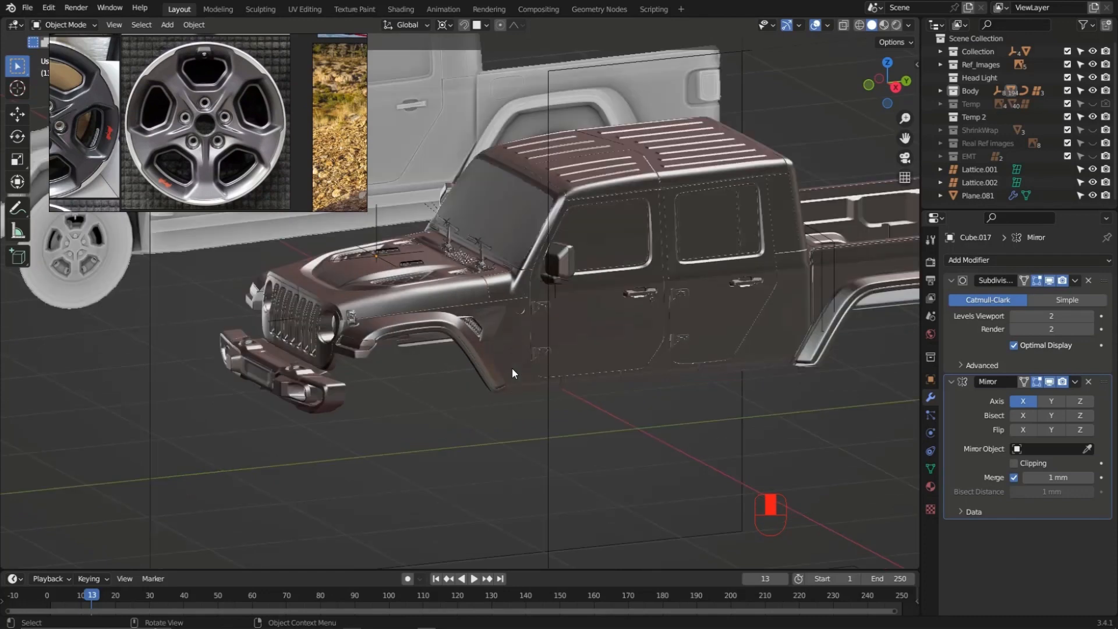
scroll(484, 239, "down", 1)
middle_click_drag(370, 324, 504, 316, "shift")
right_click_drag(574, 298, 394, 294, "shift")
key("shift+a")
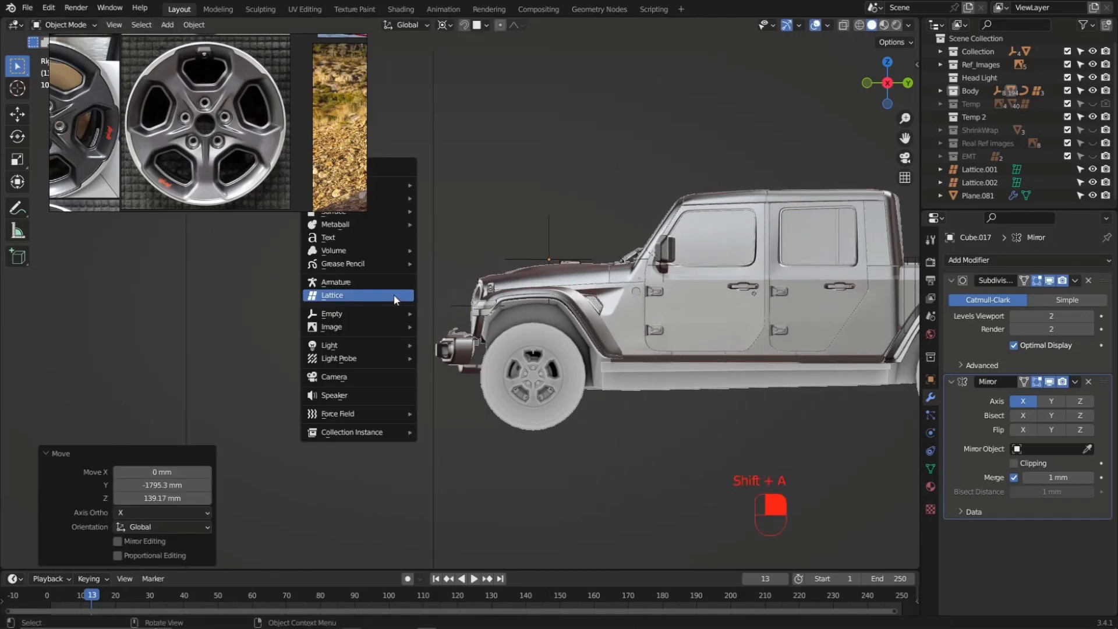
mouse_move(403, 186)
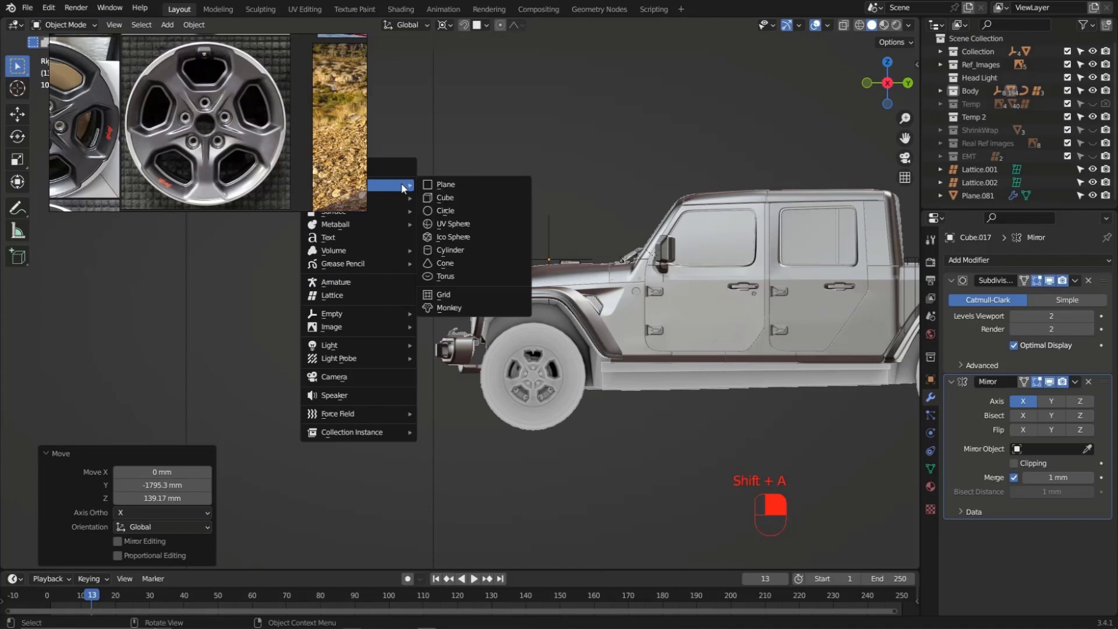
left_click(456, 186)
left_click(164, 474)
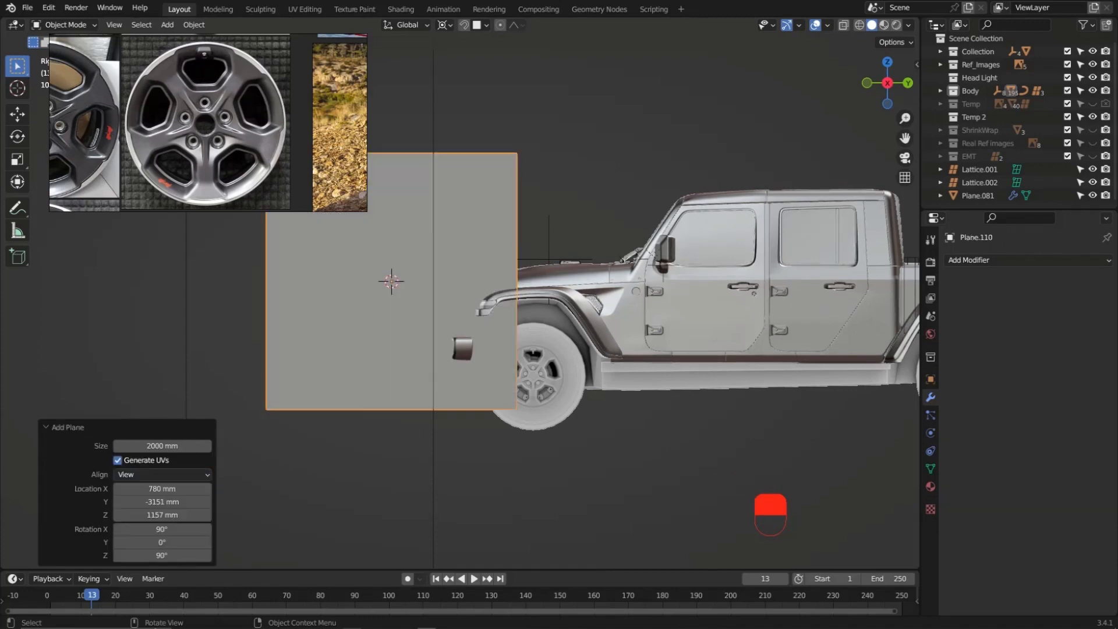
Scale the plane to about 0.122 and move it down about 1489 mm, below the level of the truck's wheels
key("s")
left_click(436, 302)
key("g")
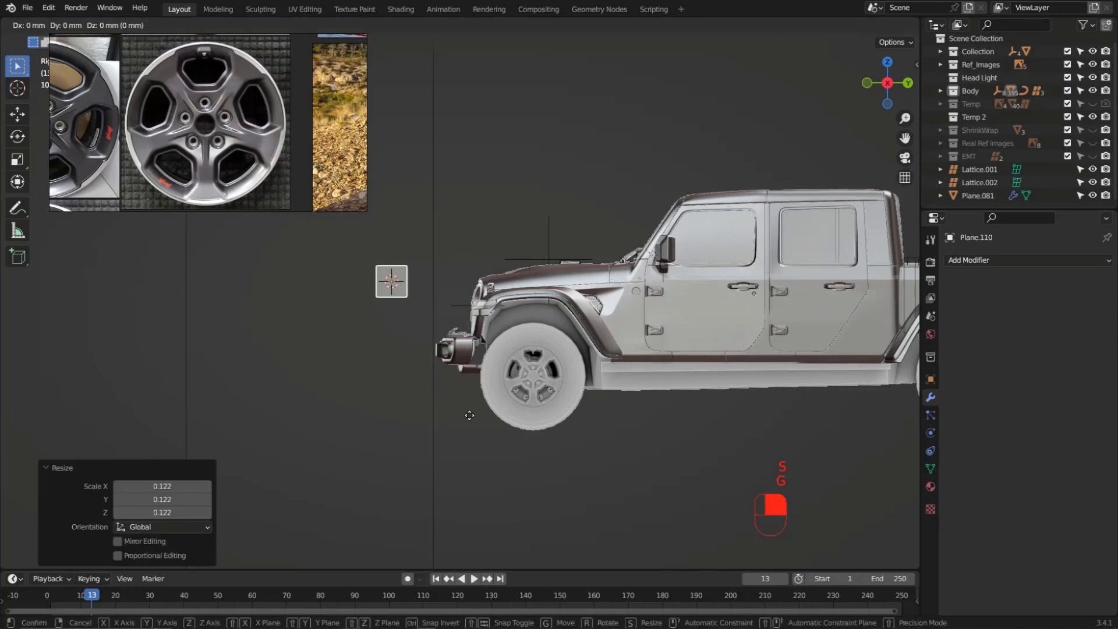
left_click(427, 496)
Inset the plane's face by about 224 mm and delete the inner face to leave a square frame
middle_click_drag(367, 462, 455, 305, "shift")
scroll(475, 314, "up", 3)
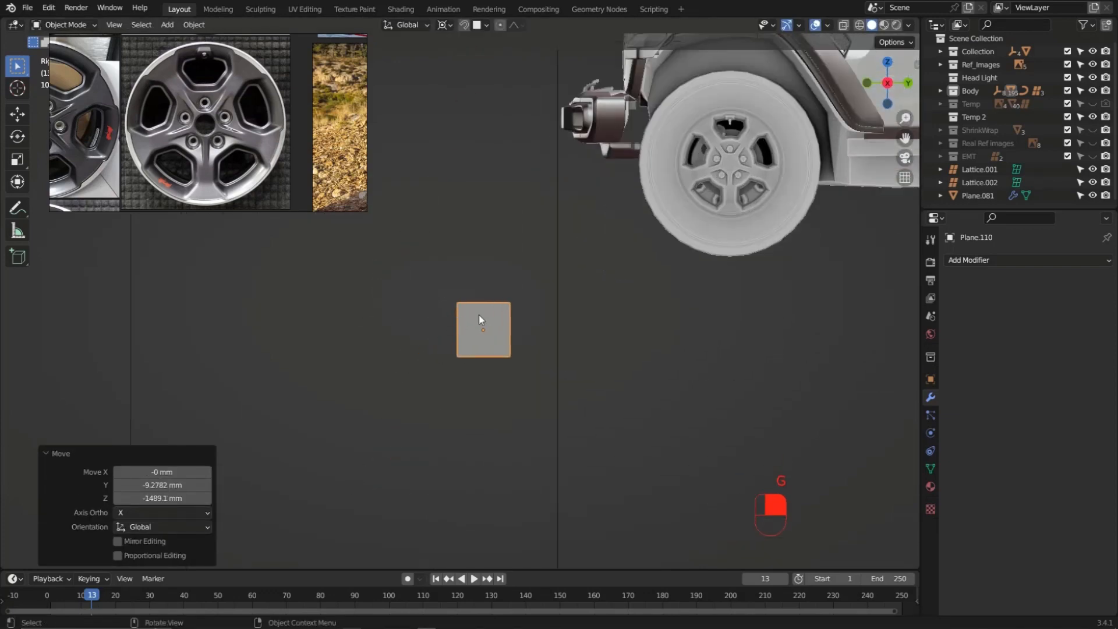
scroll(484, 320, "up", 3)
key("Tab")
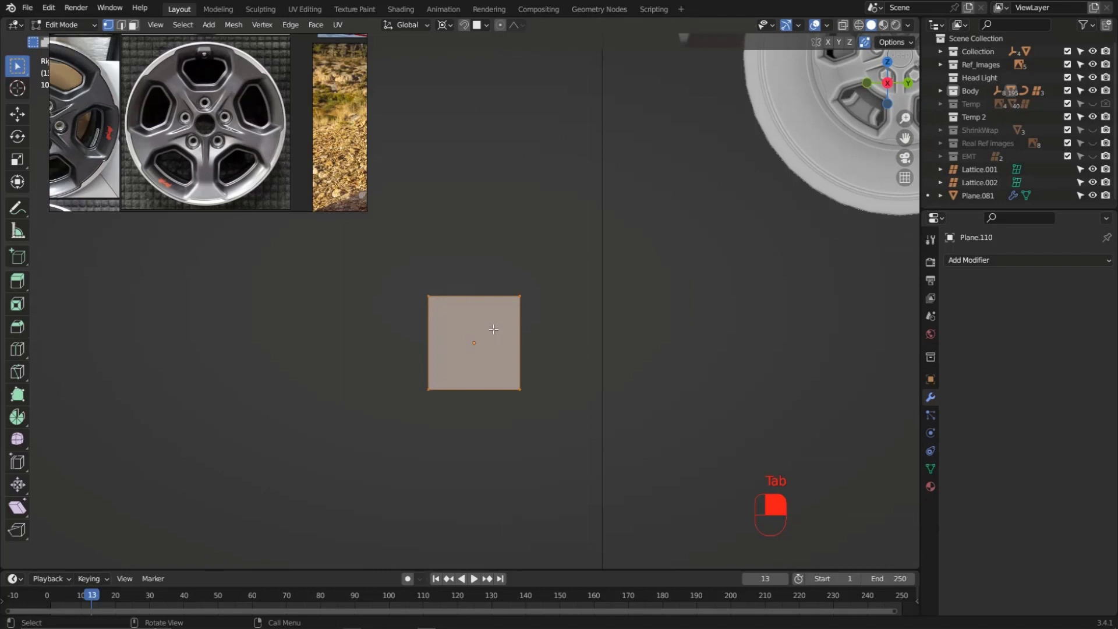
key("i")
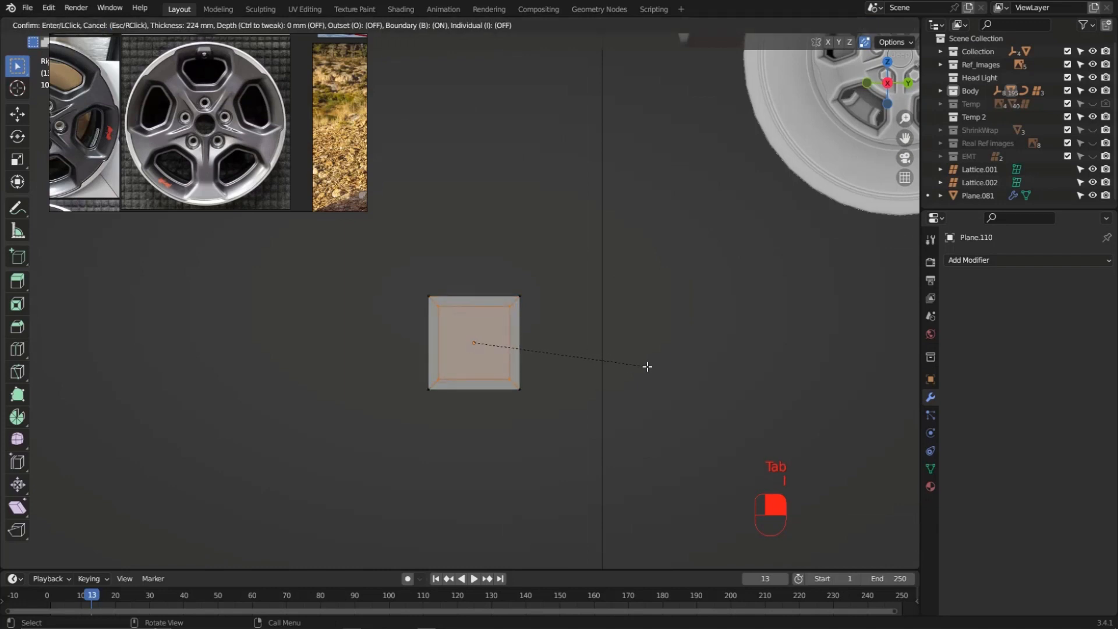
left_click(648, 366)
key("x")
left_click(647, 367)
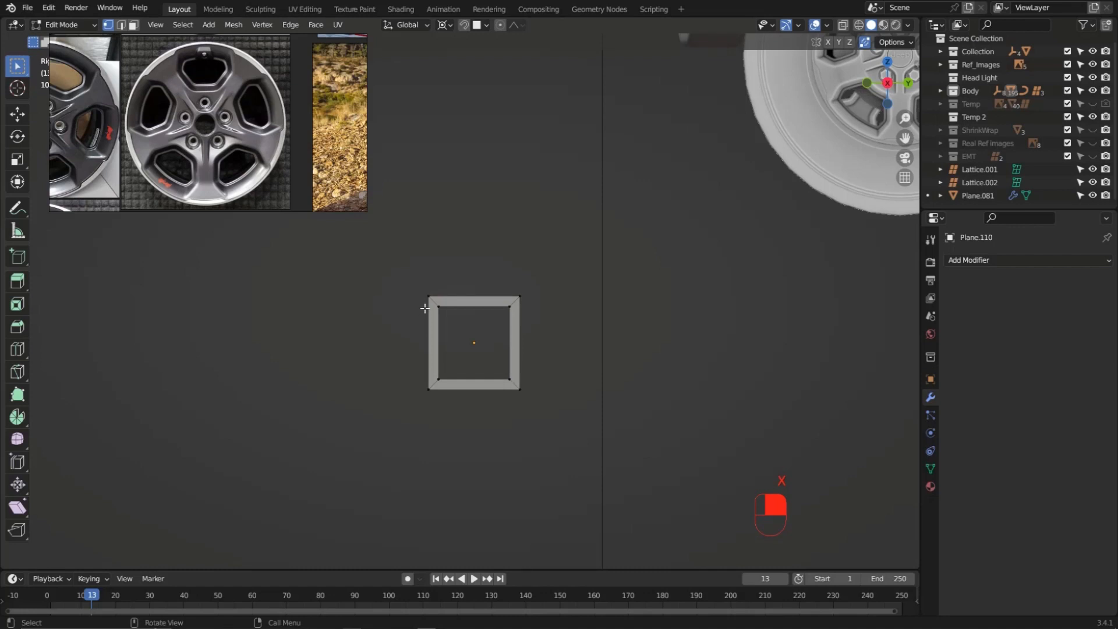
scroll(493, 310, "up", 2)
key("Tab")
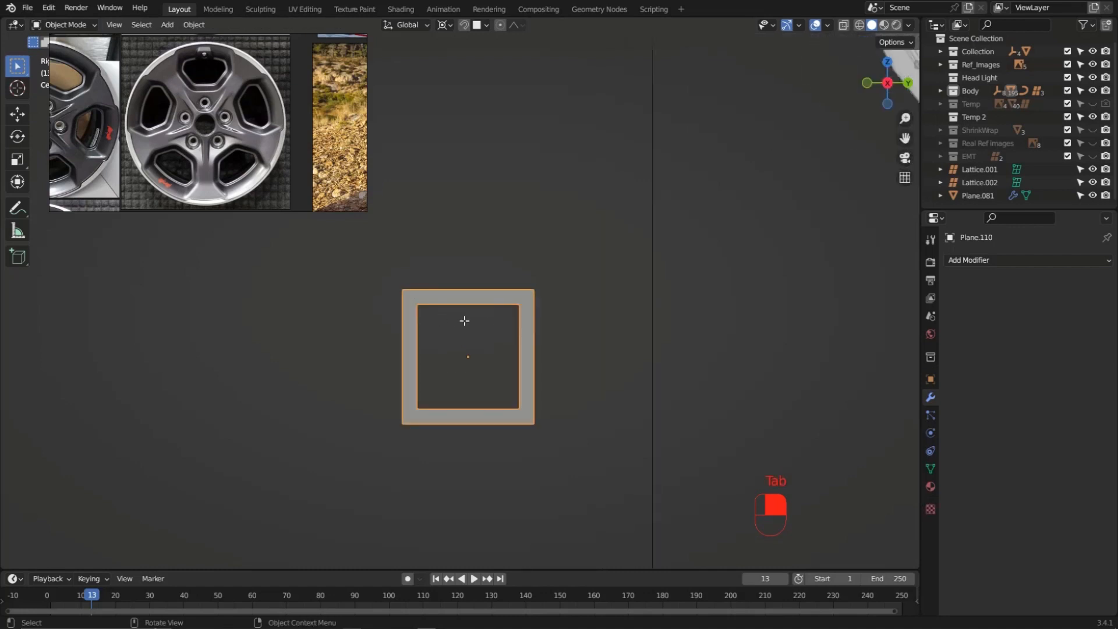
Add an Array modifier with a count of 5 to the square frame
left_click(971, 261)
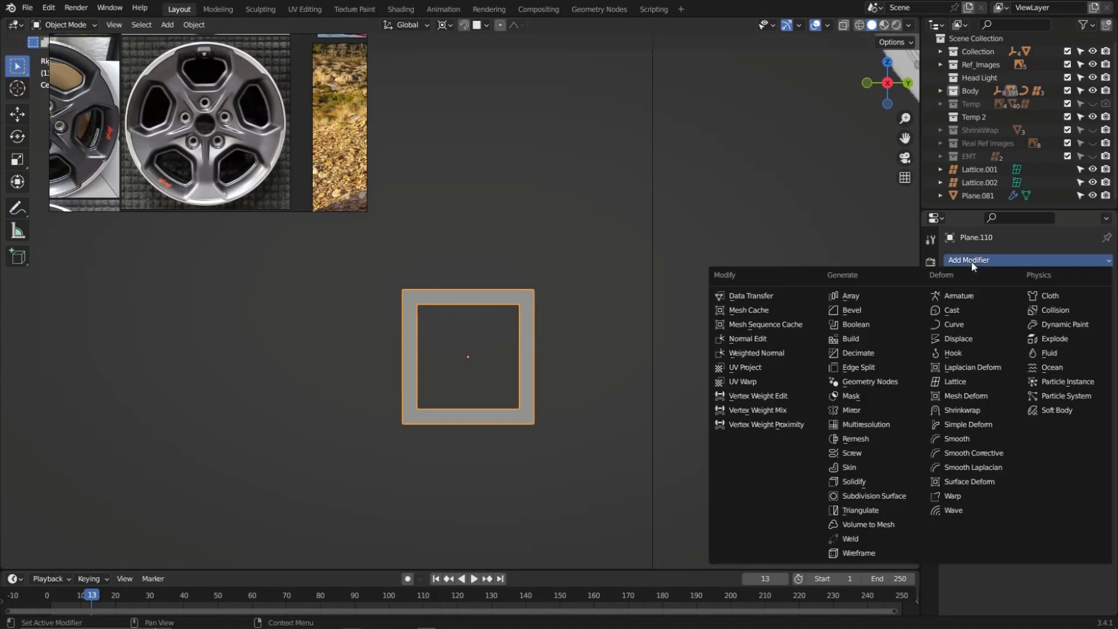
left_click(851, 296)
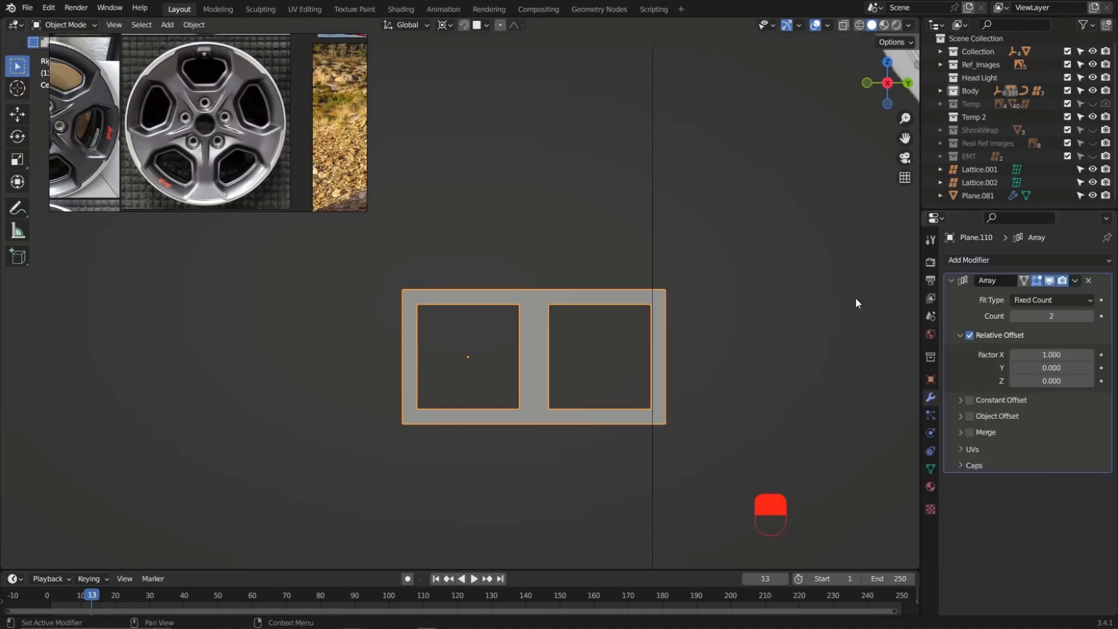
left_click(1090, 315)
left_click(1089, 316)
scroll(330, 344, "down", 4)
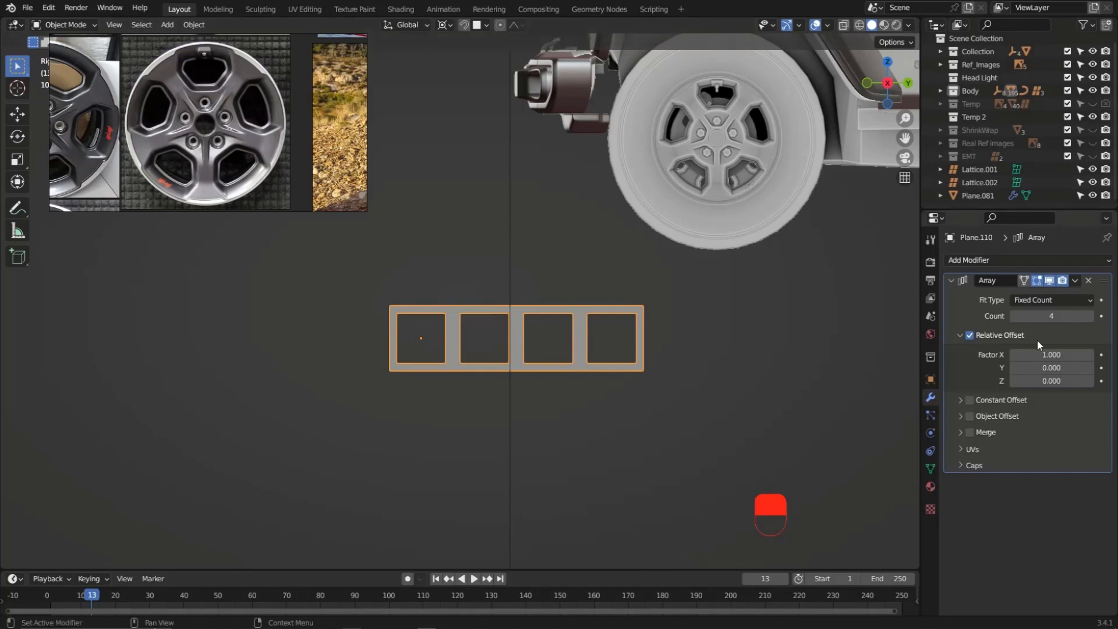
left_click(1092, 317)
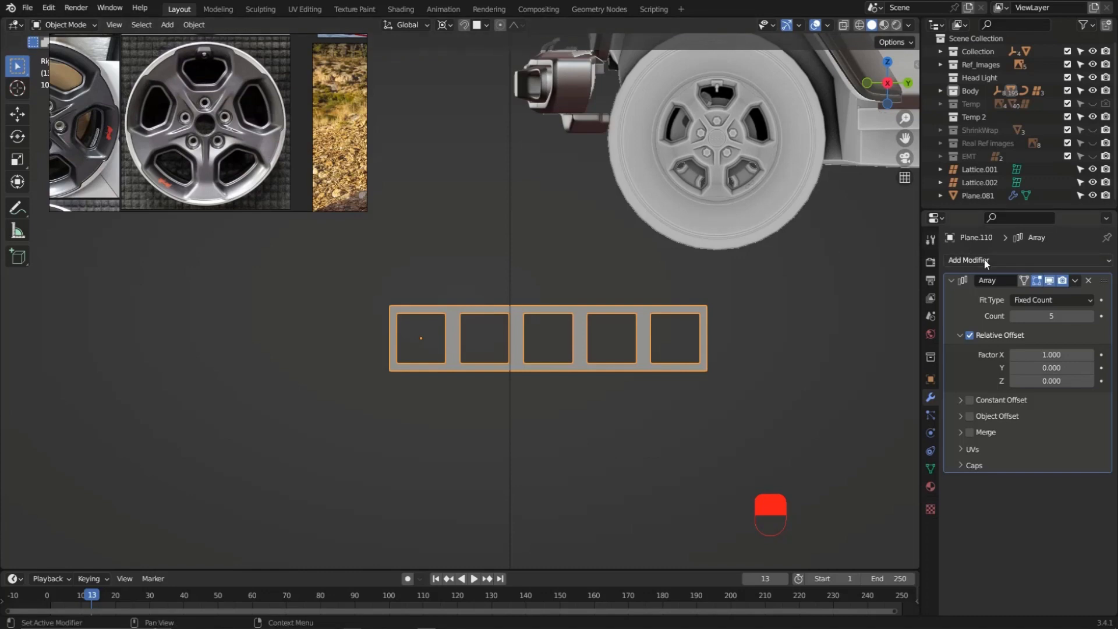
Add three loop cuts across each of the frame's upper and lower strips, and select the whole frame mesh before leaving Edit Mode
scroll(421, 316, "up", 3)
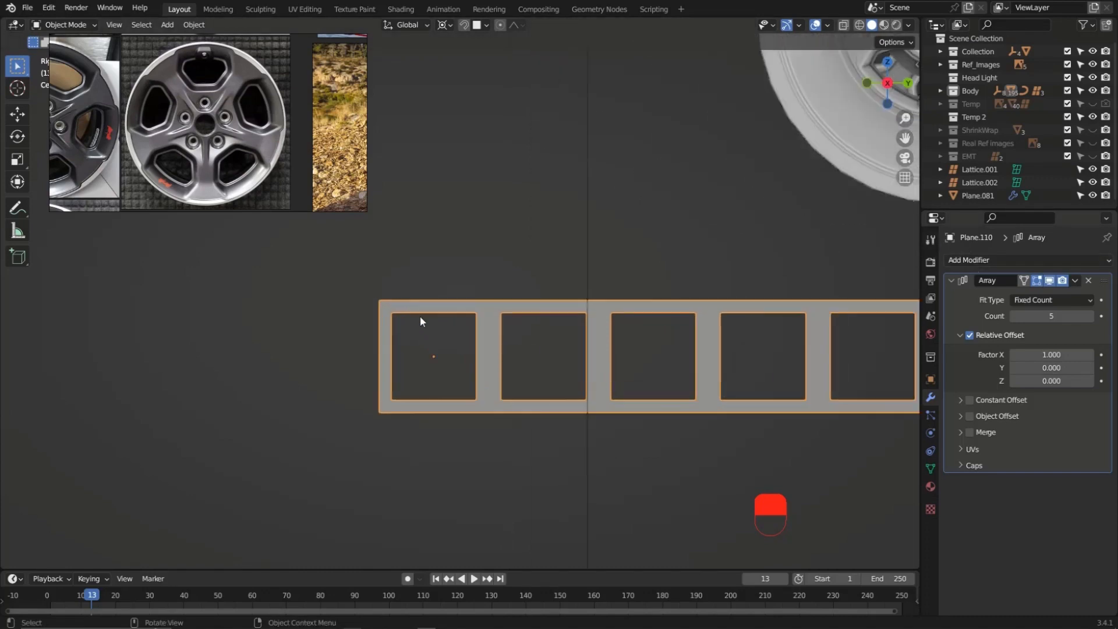
key("Tab")
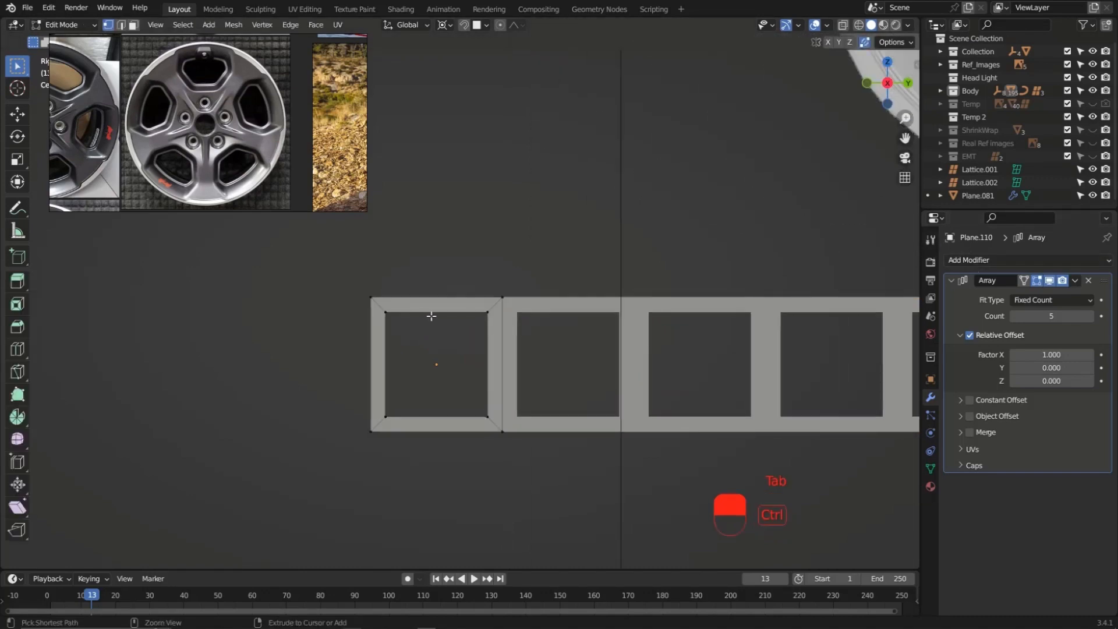
key("ctrl+r")
scroll(431, 316, "up", 2)
left_click(431, 316)
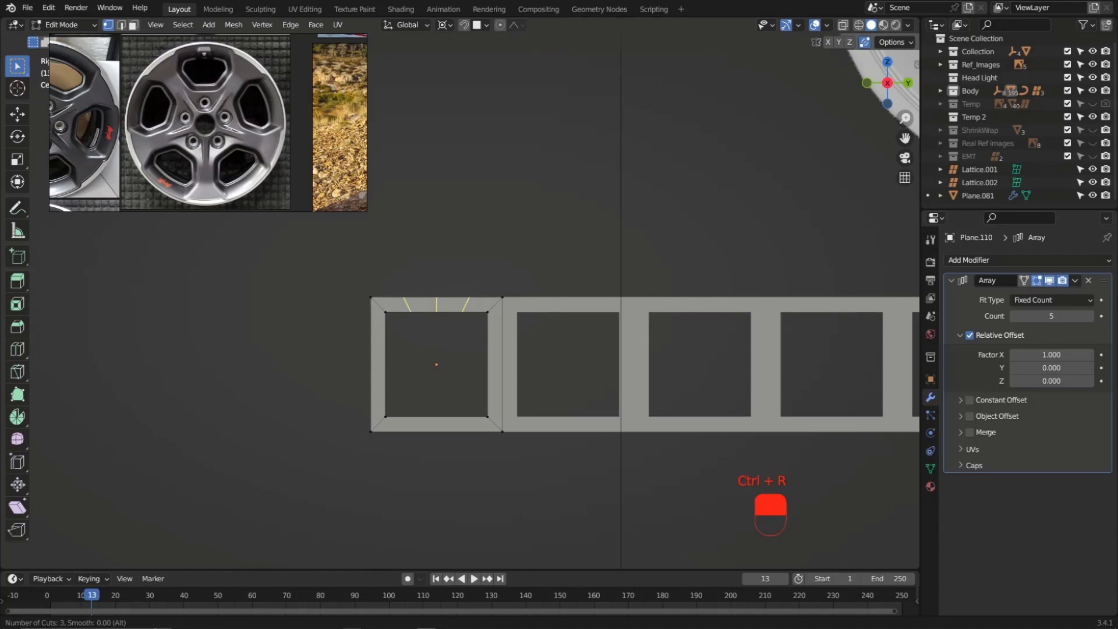
left_click(435, 420)
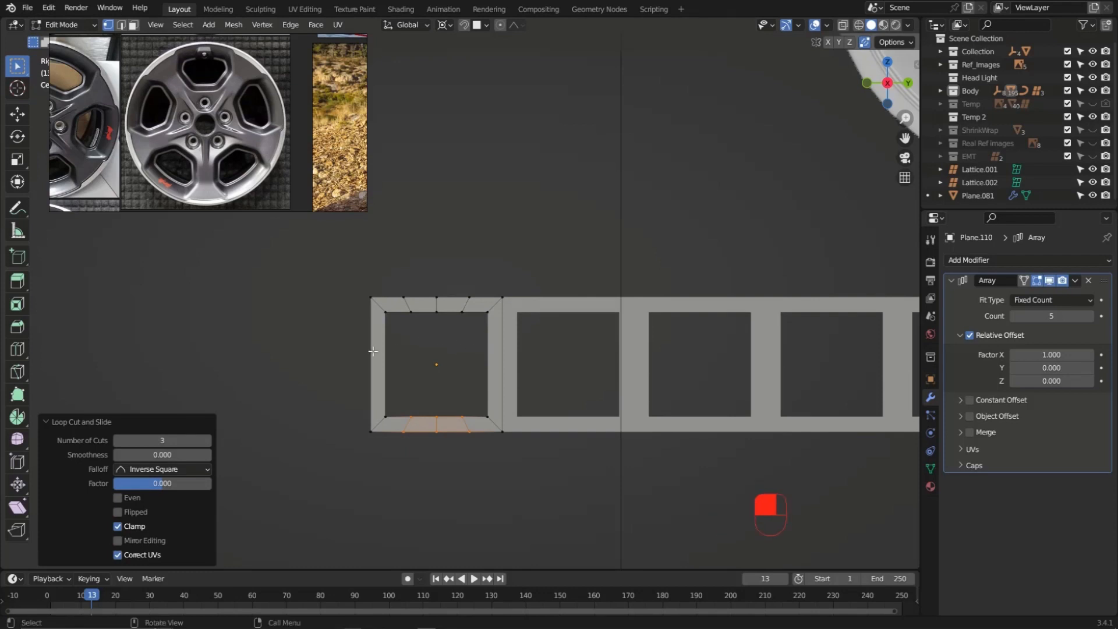
left_click(311, 337)
key("Tab")
key("Tab")
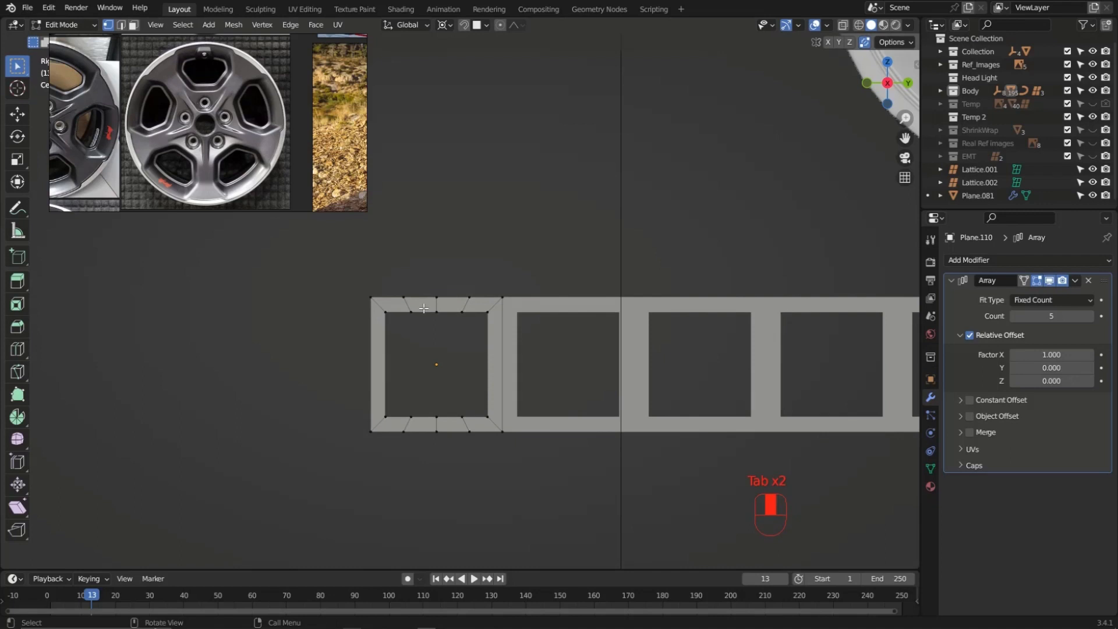
left_click_drag(352, 274, 513, 458)
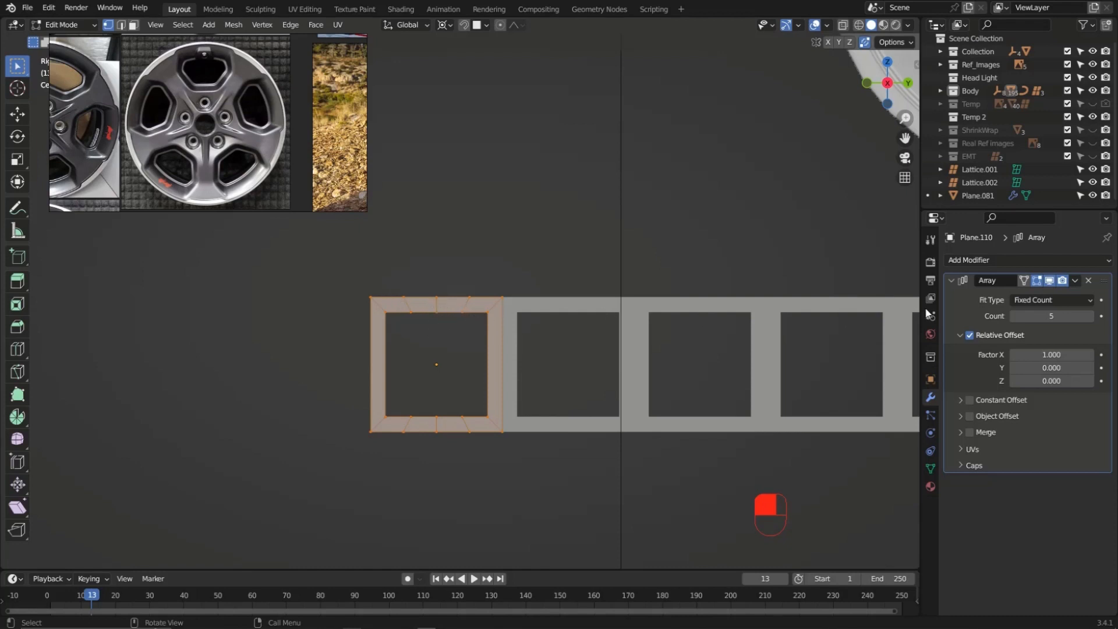
key("Tab")
scroll(408, 338, "down", 3)
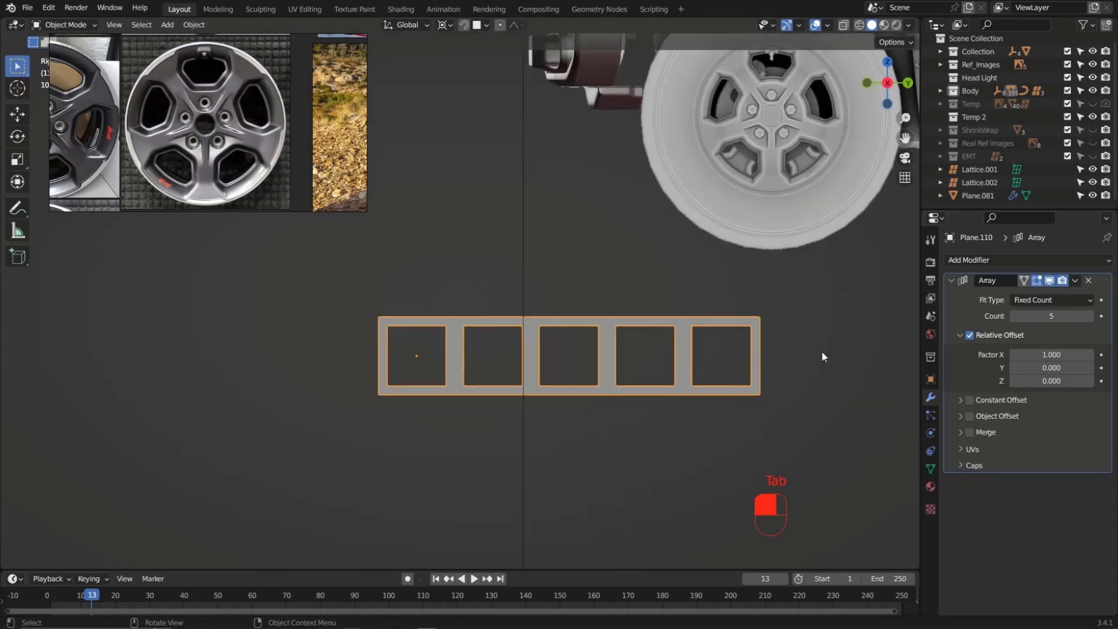
Add a Simple Deform modifier to the arrayed frame and set its mode to Bend
left_click(997, 262)
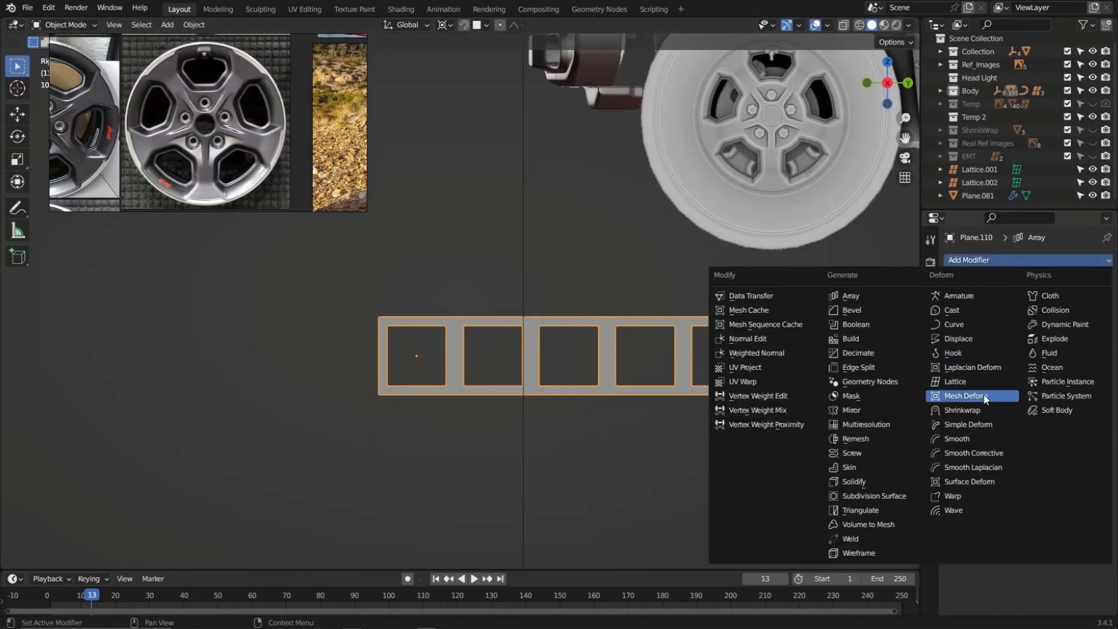
left_click(973, 426)
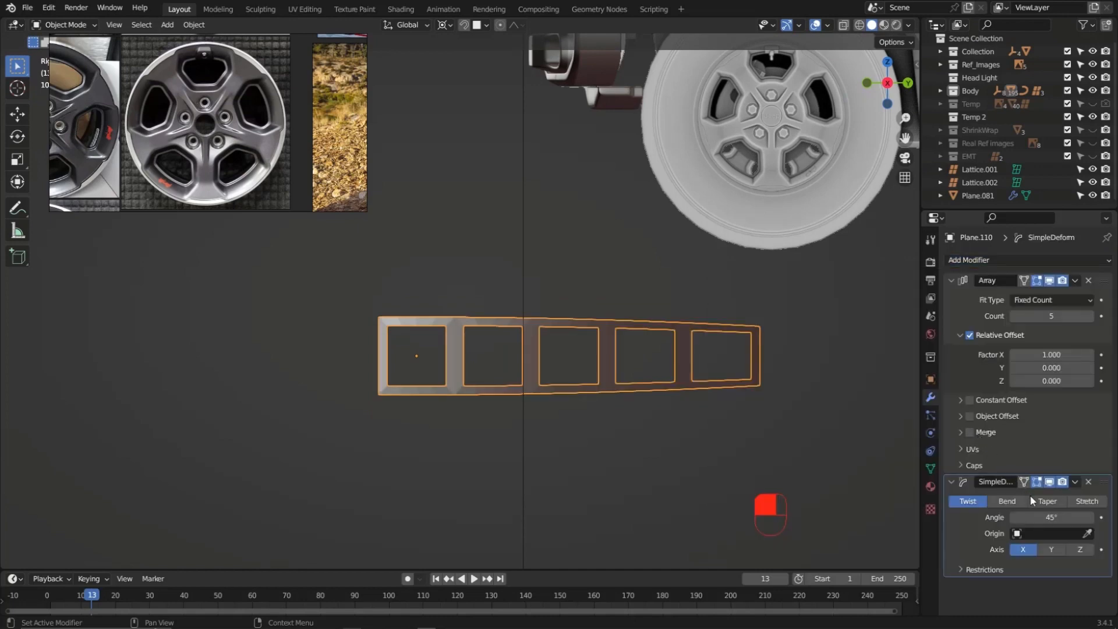
left_click(1008, 502)
Try varying the bend angle about the X axis and about the Y axis
left_click_drag(1042, 517, 1056, 518)
right_click(1044, 519)
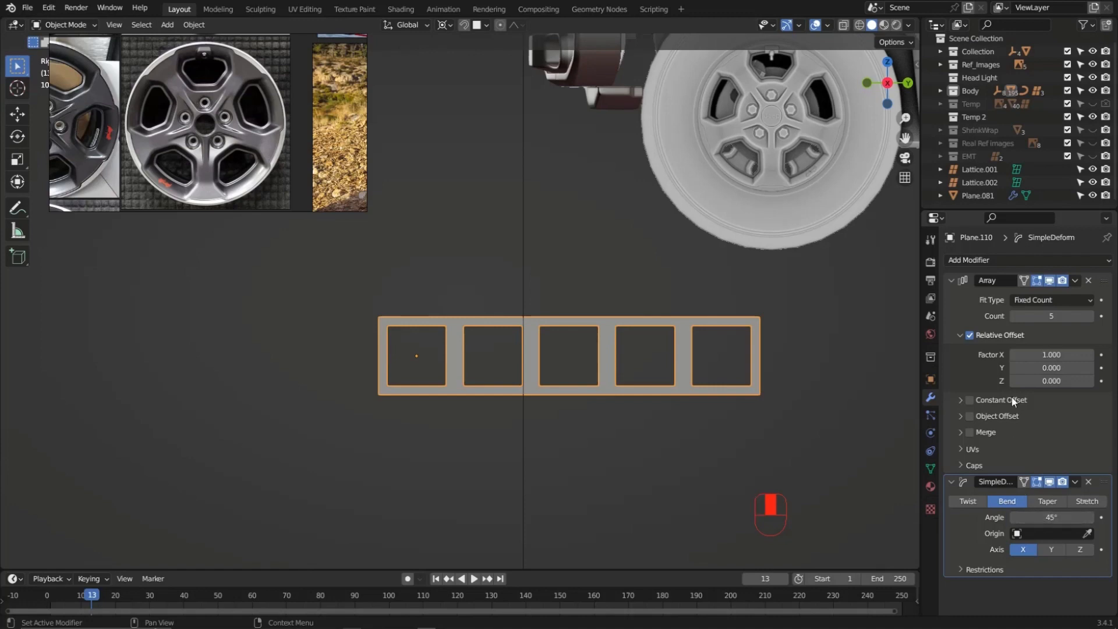
left_click(1052, 549)
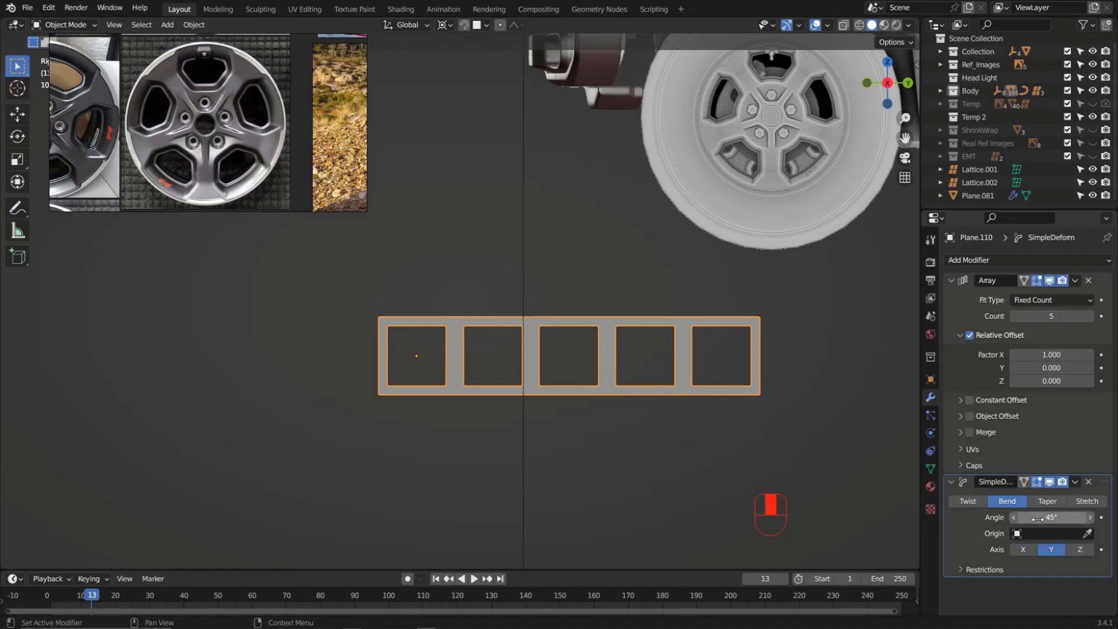
left_click_drag(1049, 518, 1063, 517)
right_click(1052, 517)
Set the Simple Deform bend axis to Z and its angle to 360° so the arrayed strip closes into a wheel
left_click(1070, 549)
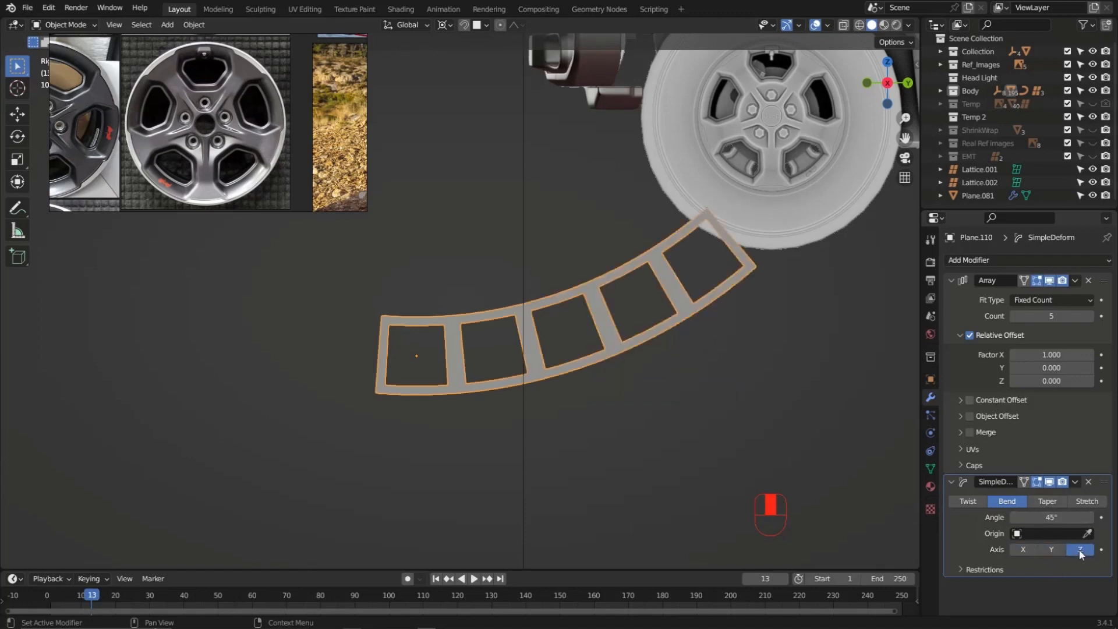
left_click_drag(1049, 517, 1101, 517)
left_click(1043, 518)
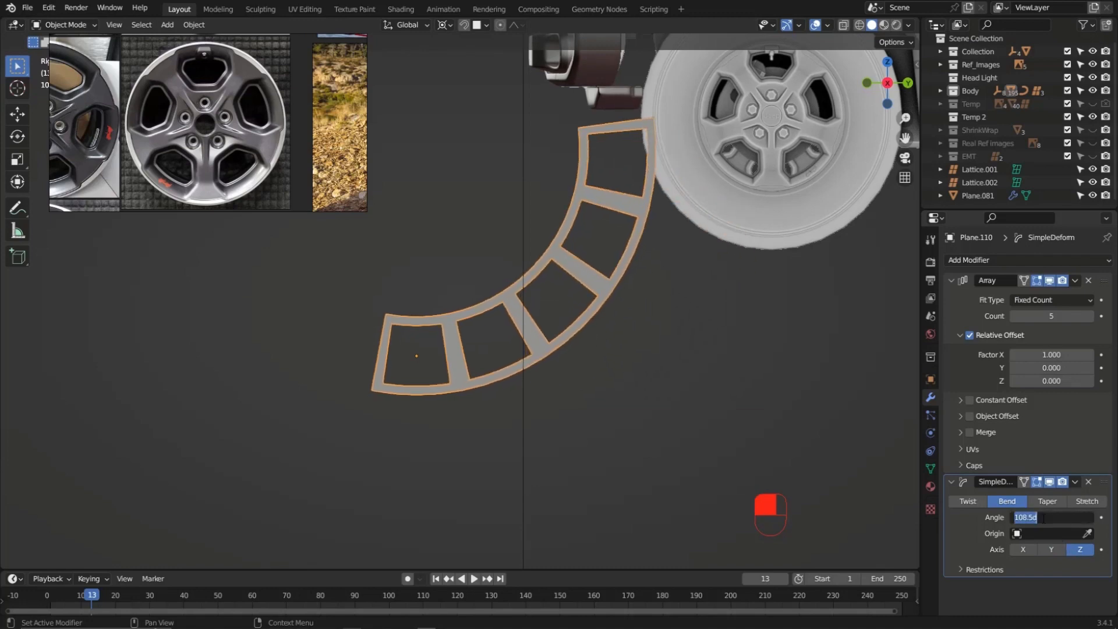
type("360")
key("Return")
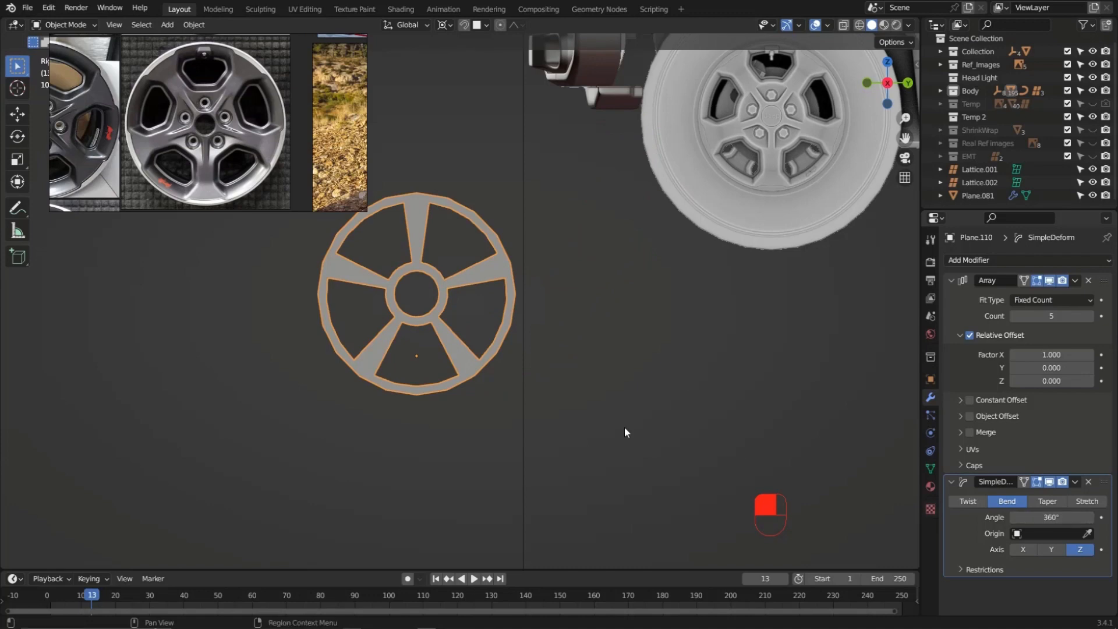
Duplicate the bent wheel about 698 mm below the original and turn off the copy's Simple Deform display in the viewport
scroll(375, 262, "up", 1)
middle_click_drag(420, 305, 519, 379, "shift")
scroll(442, 310, "down", 1)
scroll(540, 390, "up", 1)
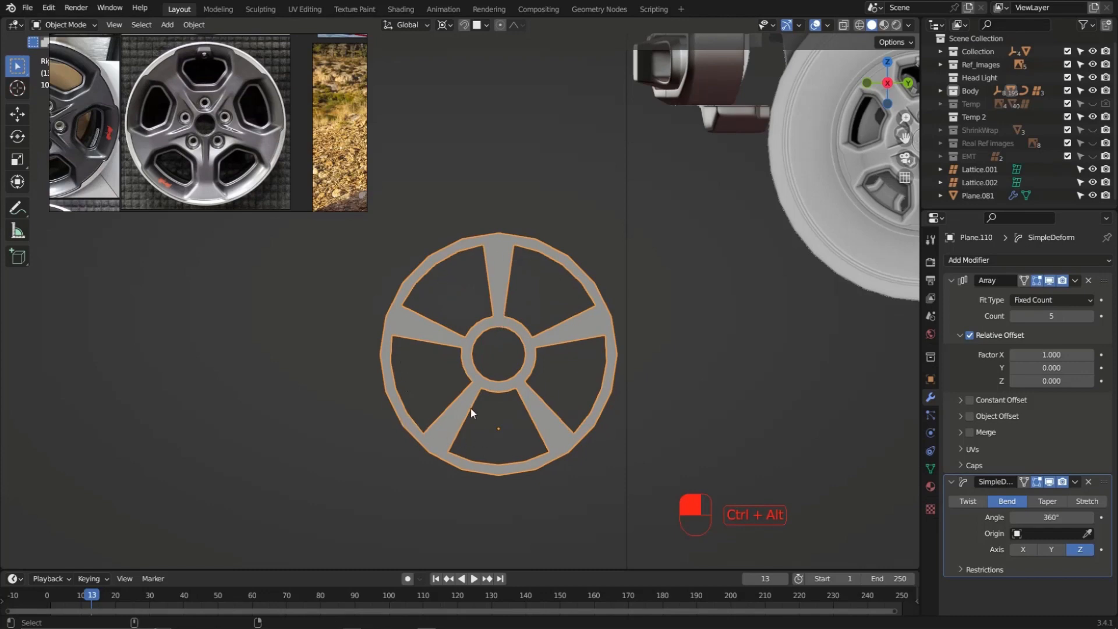
left_click(487, 313)
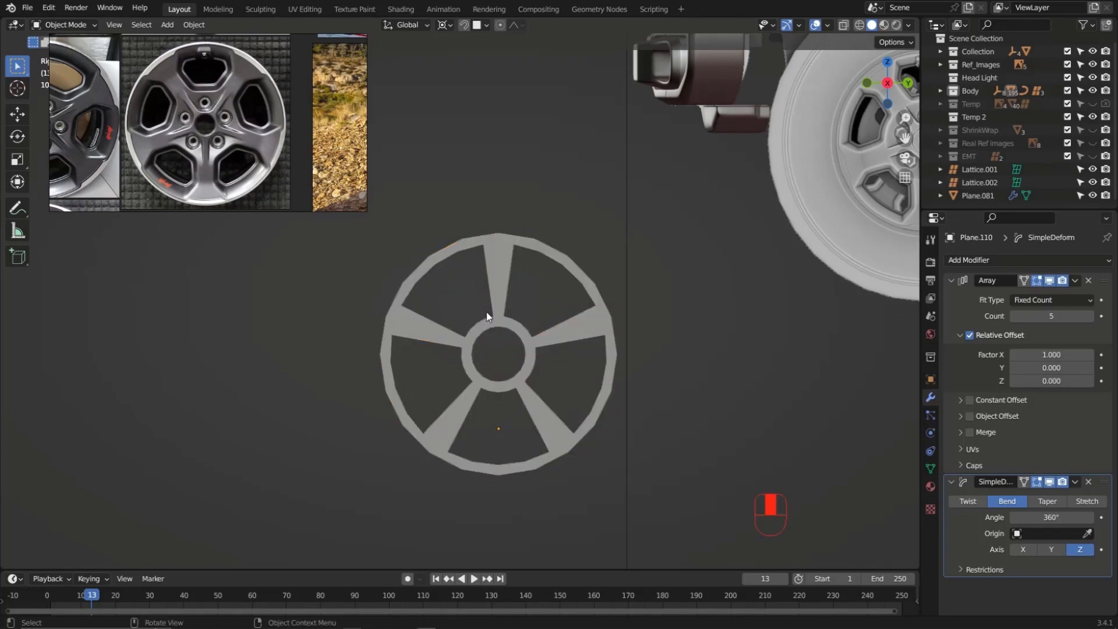
scroll(488, 312, "down", 3)
left_click(488, 313)
key("shift+d")
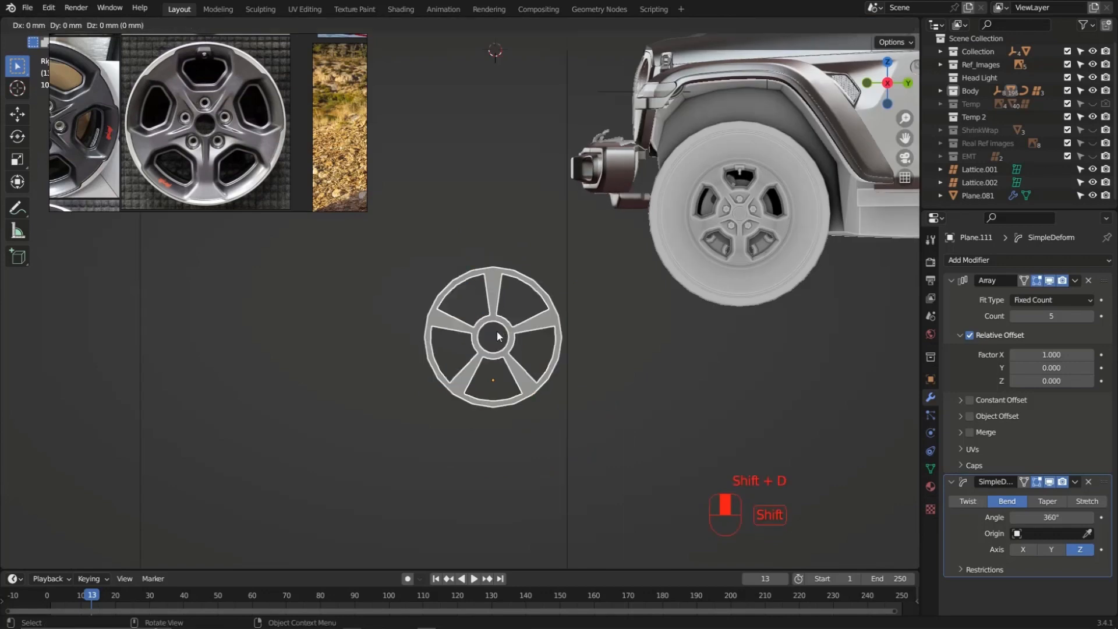
left_click(520, 537)
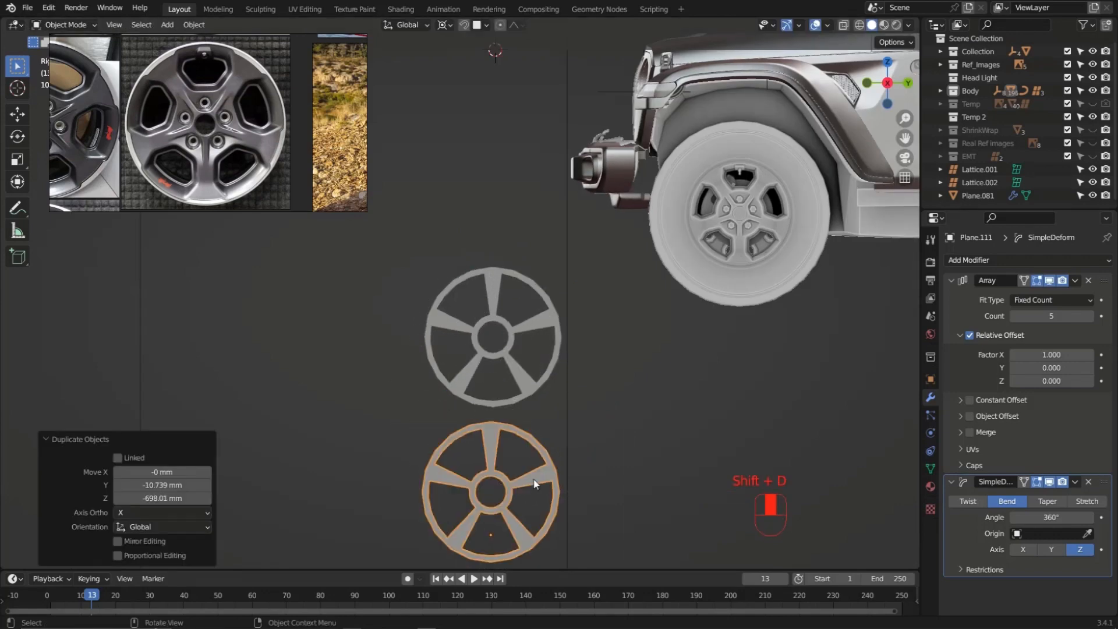
left_click(1051, 484)
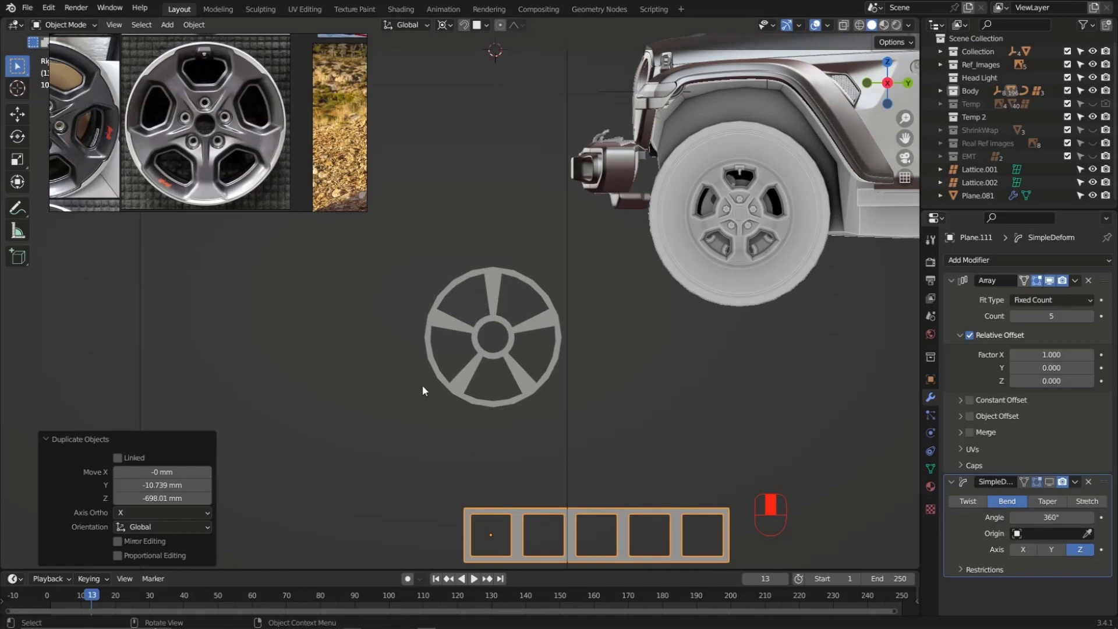
middle_click_drag(424, 385, 449, 265, "shift")
scroll(617, 375, "up", 1)
middle_click_drag(611, 370, 504, 411, "shift")
scroll(504, 411, "down", 1)
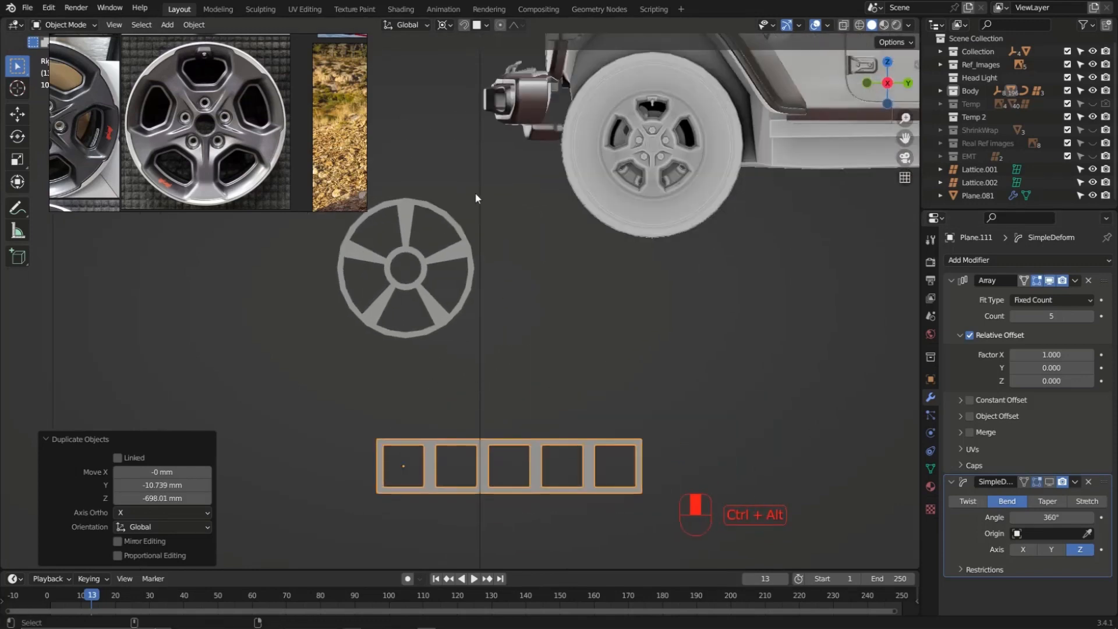
mouse_move(482, 187)
left_mouse_down()
mouse_move(446, 227)
mouse_move(469, 227)
left_mouse_up()
left_click_drag(512, 349, 456, 303)
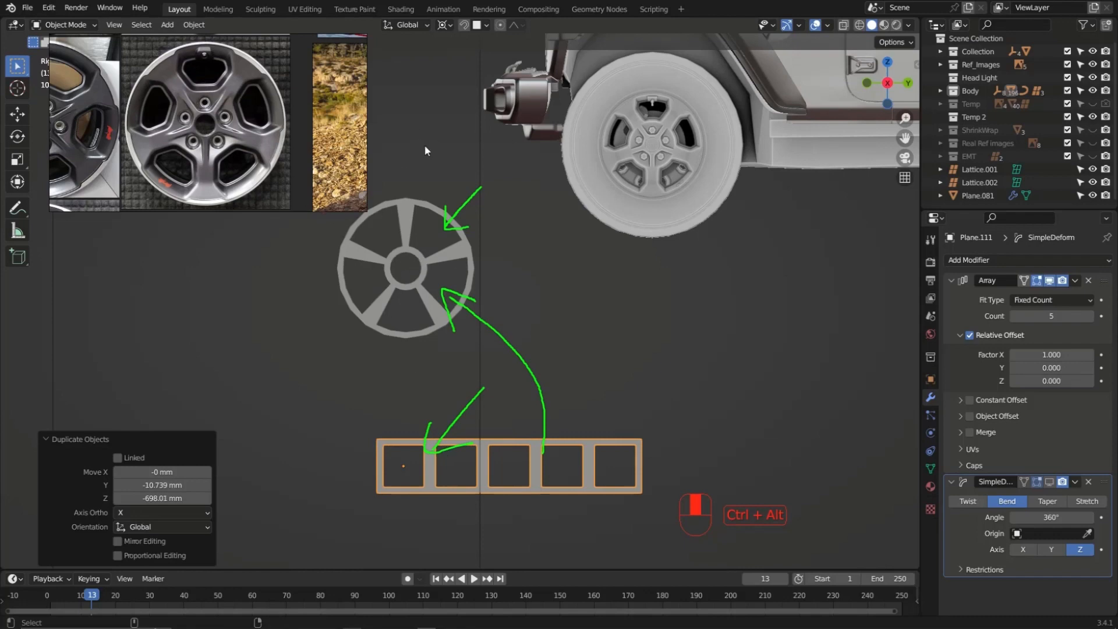
mouse_move(428, 139)
left_mouse_down()
mouse_move(216, 134)
mouse_move(215, 121)
mouse_move(233, 124)
left_mouse_up()
mouse_move(364, 436)
left_mouse_down()
mouse_move(663, 444)
mouse_move(654, 509)
mouse_move(371, 506)
mouse_move(359, 440)
left_mouse_up()
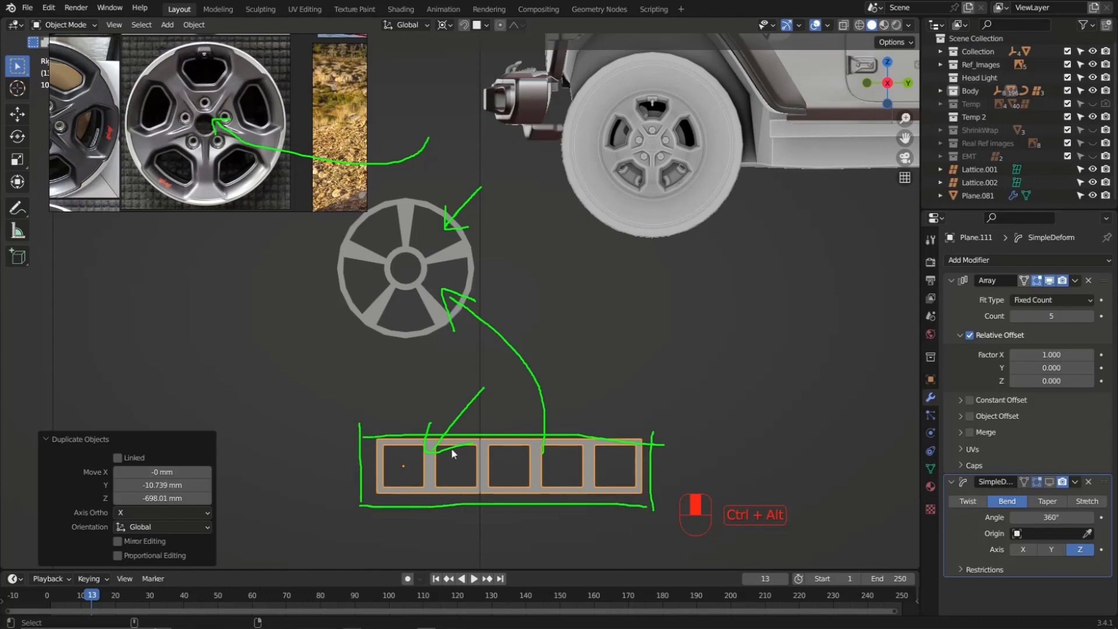
left_click_drag(256, 322, 201, 167)
mouse_move(178, 51)
left_mouse_down()
mouse_move(151, 185)
mouse_move(265, 124)
mouse_move(162, 78)
mouse_move(153, 94)
left_mouse_up()
key("Escape")
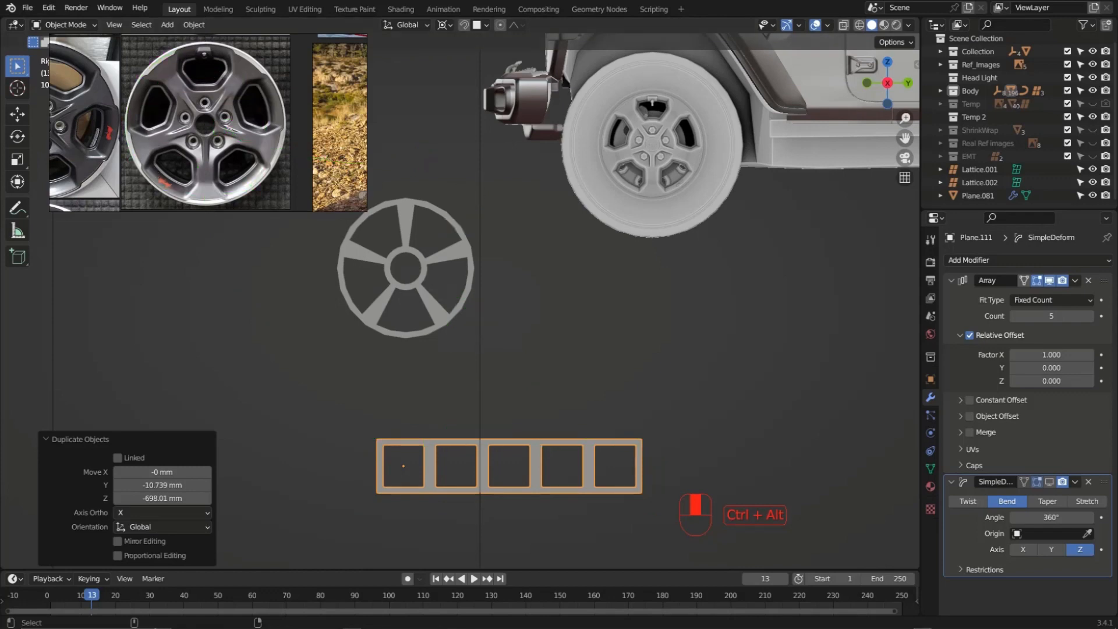
Switch to the Images folder in File Explorer and bring Screenshot 2023-02-13 031801.jpg into the Blender viewport as a reference image
key("alt+Tab")
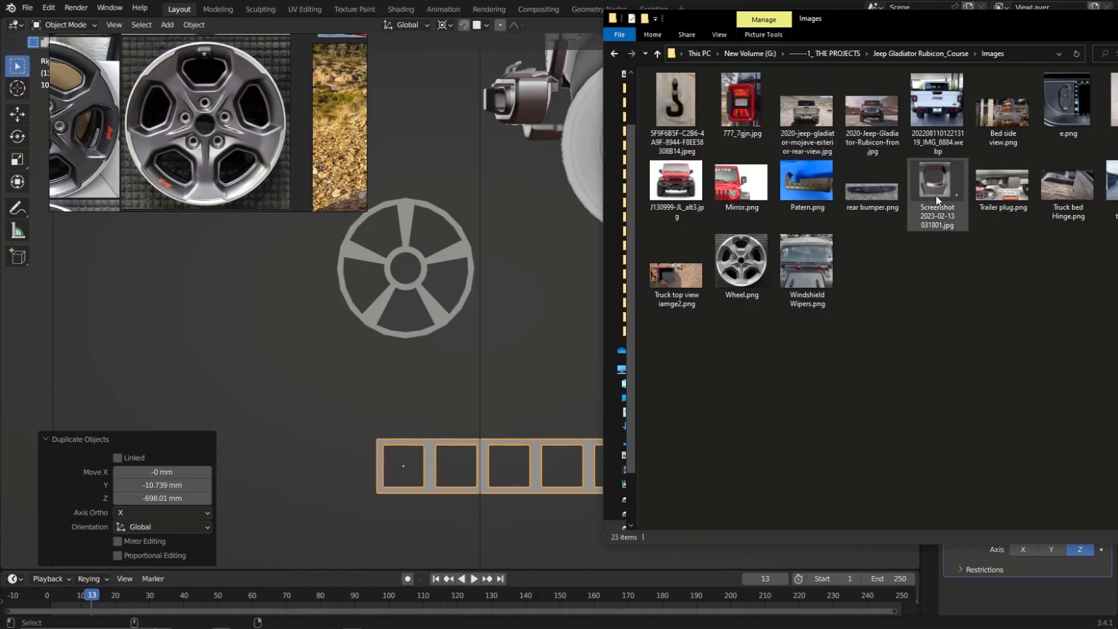
left_click(947, 181)
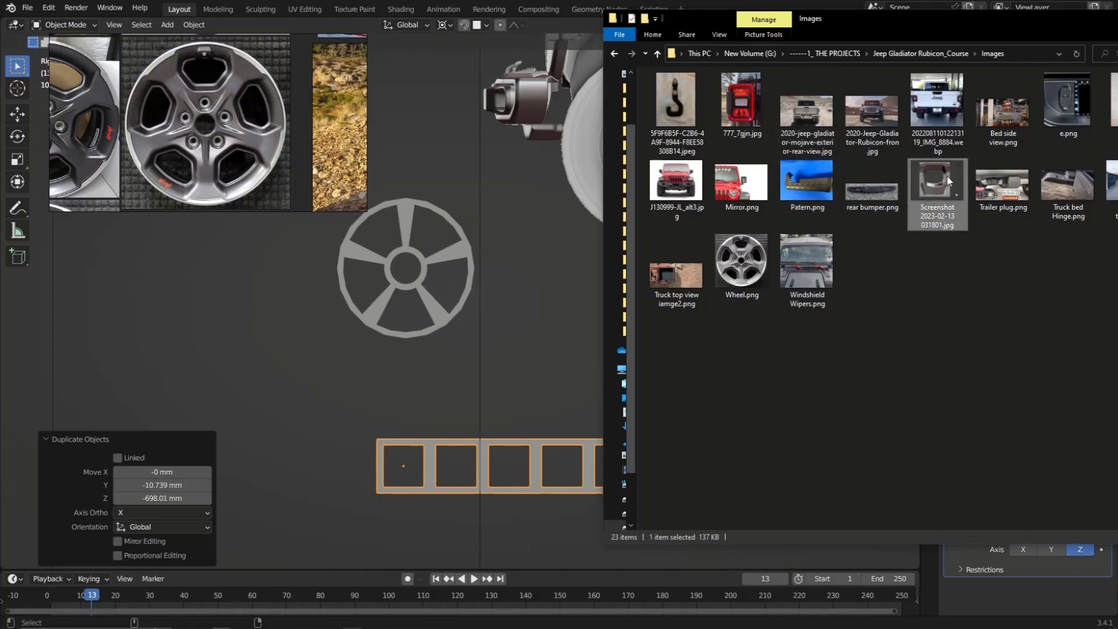
left_click(334, 332)
scroll(424, 271, "down", 5)
key("alt+Tab")
left_click(1025, 206)
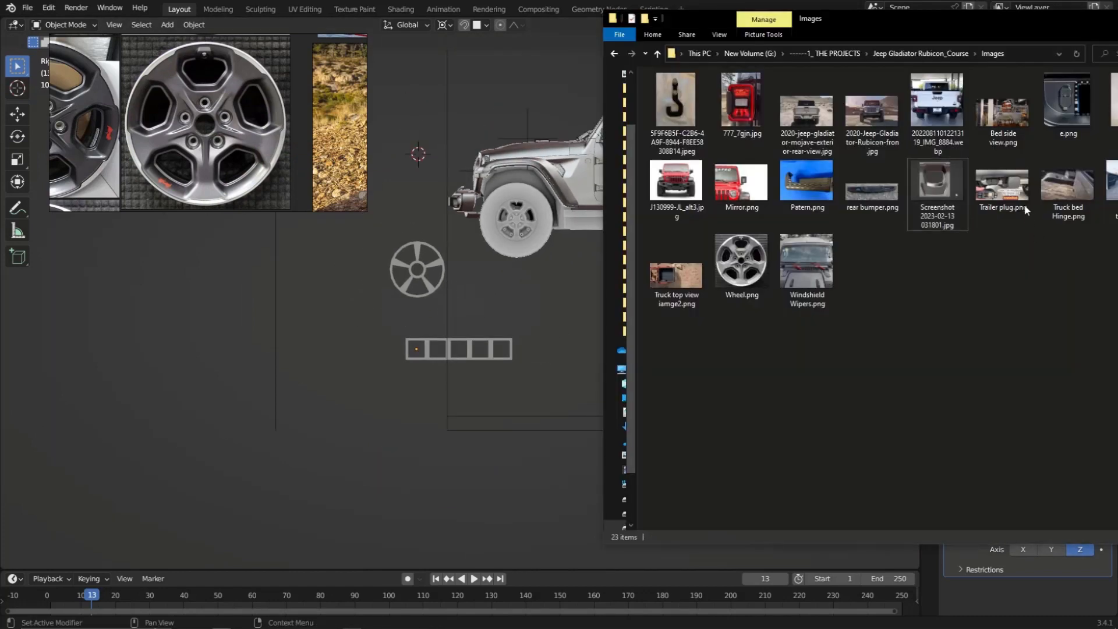
left_click(938, 187)
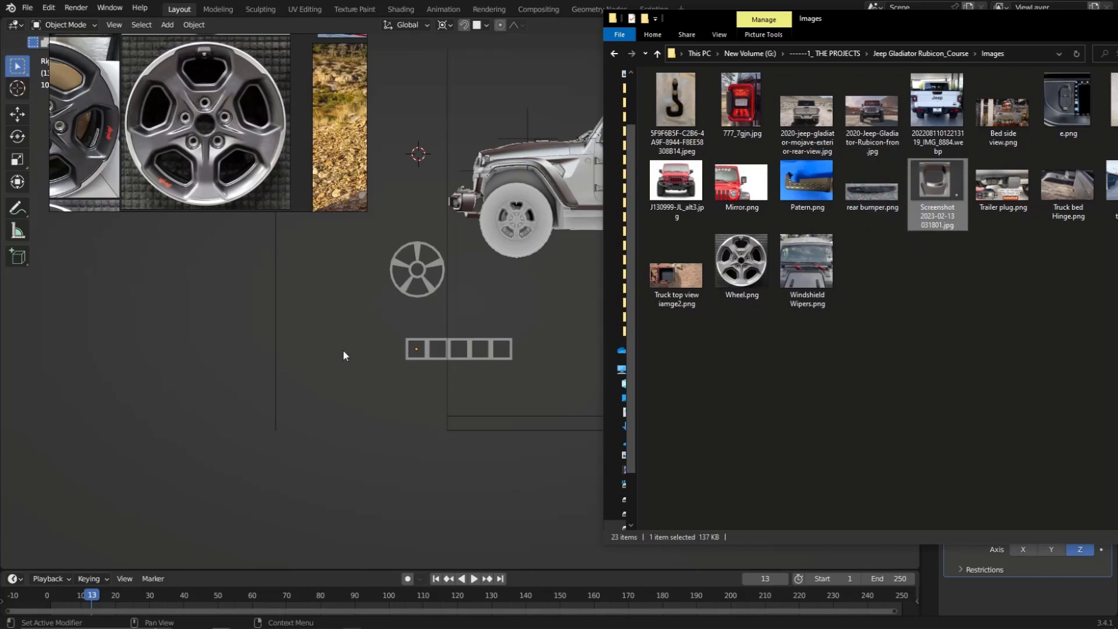
left_click_drag(343, 351, 342, 350)
left_click(376, 415)
Scale the reference image to about 0.226 and move it about 2158 mm along Y and 1423 mm down, beneath the truck
key("s")
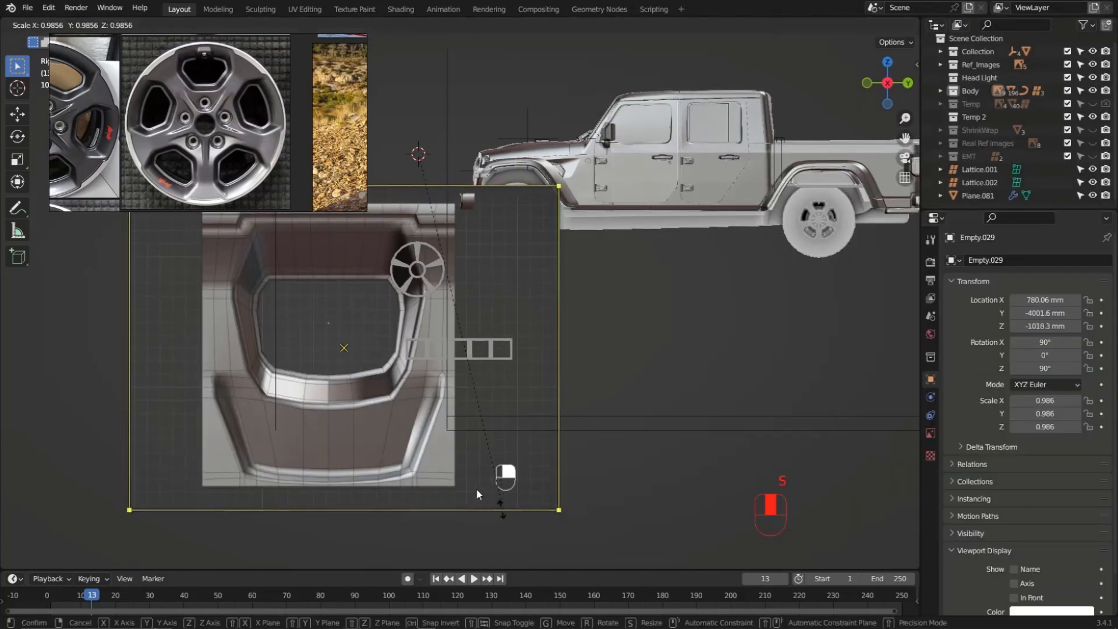
left_click(445, 233)
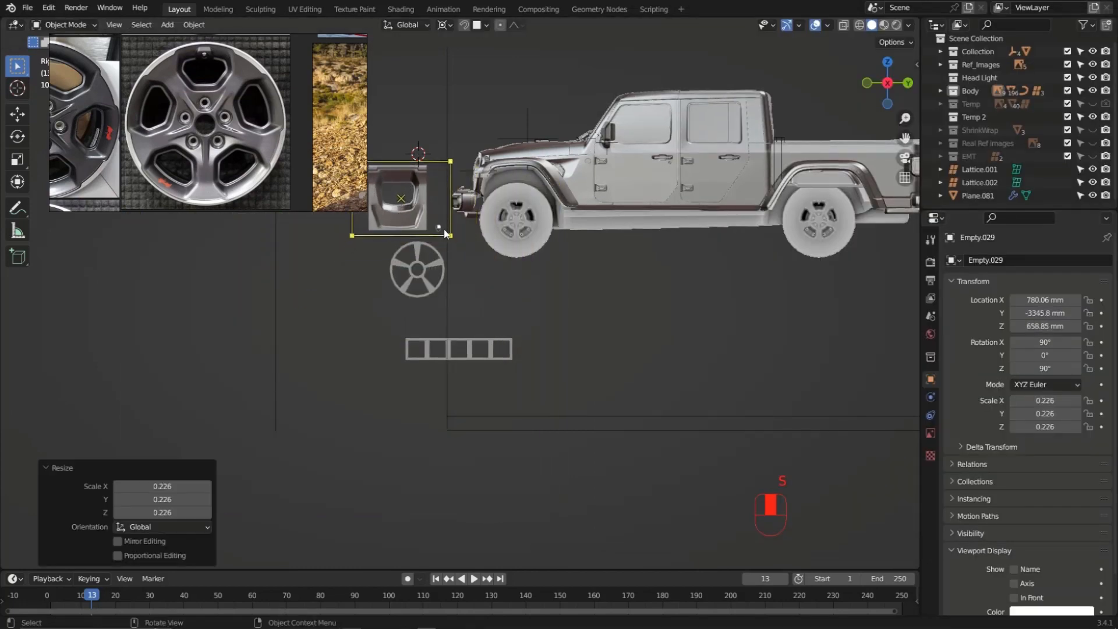
key("g")
left_click(626, 364)
scroll(615, 346, "up", 4)
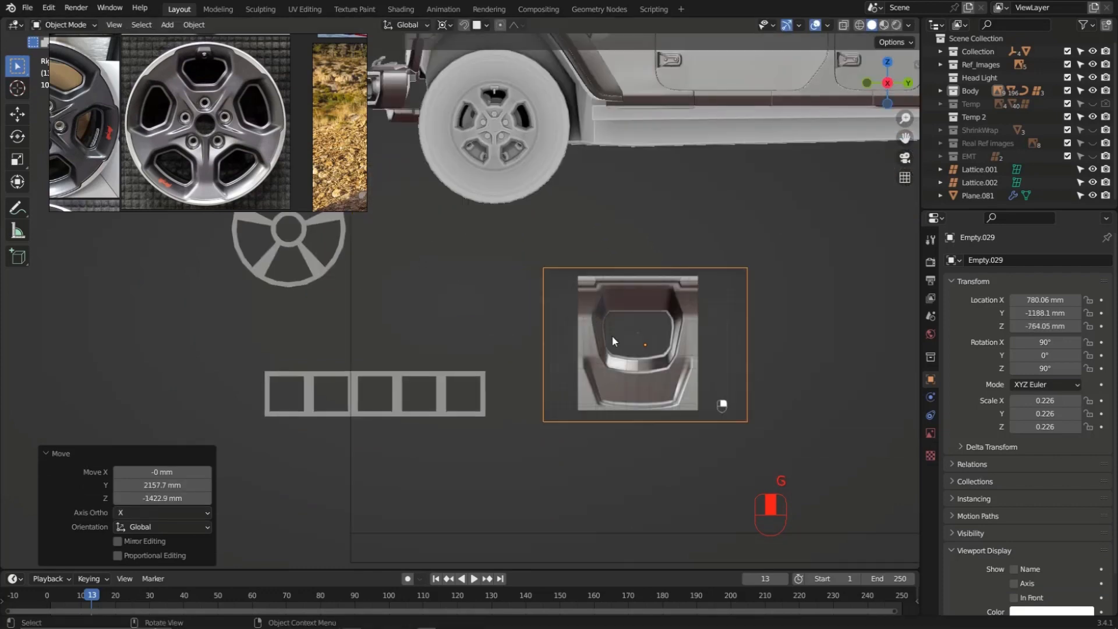
scroll(612, 341, "up", 5)
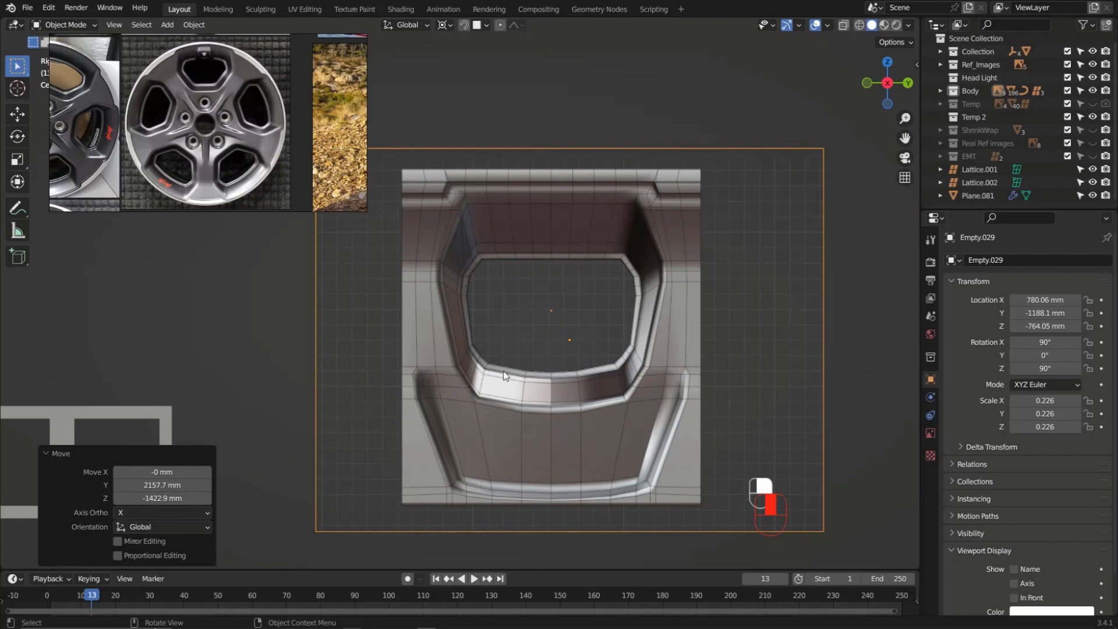
scroll(574, 272, "down", 7)
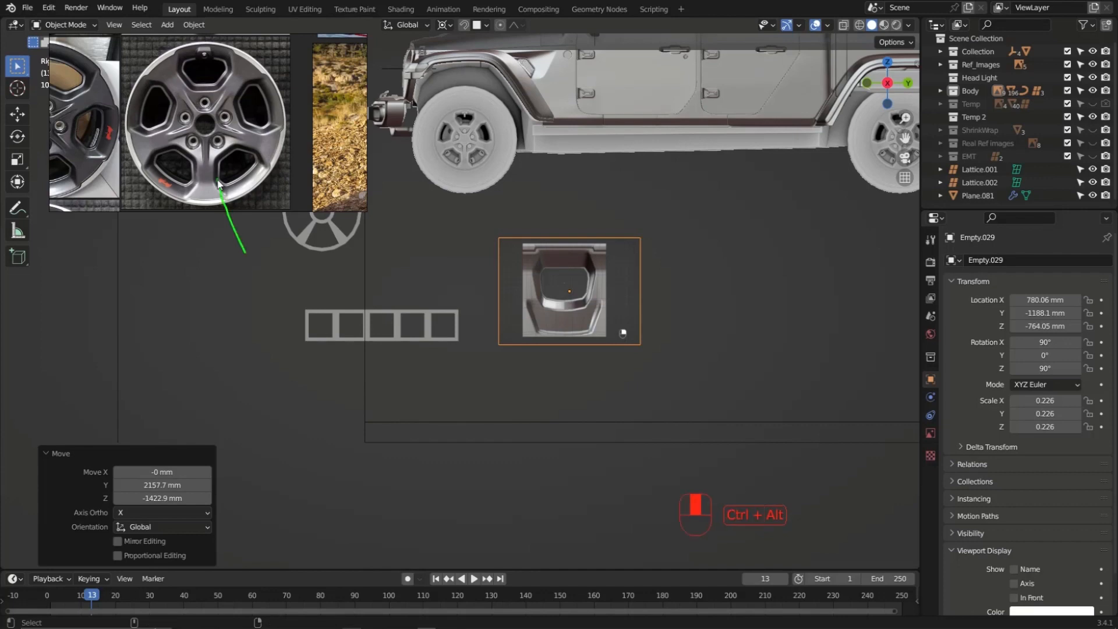
left_click_drag(217, 171, 210, 194, "ctrl+alt")
left_click_drag(540, 307, 526, 342, "ctrl+alt")
mouse_move(557, 285)
left_mouse_down()
mouse_move(192, 155)
mouse_move(195, 140)
left_mouse_up()
key("Escape")
Delete the bent wheel and the flat five-frame strip together
left_click_drag(275, 348, 338, 237)
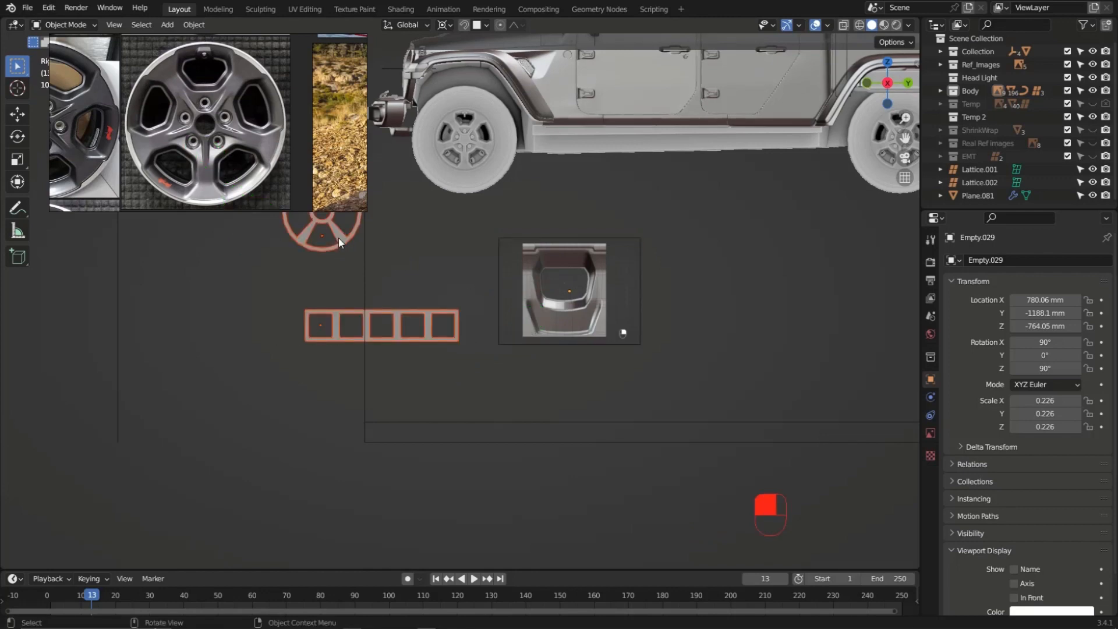
key("Delete")
Move the reference image about 1186 mm along negative Y and 1956 mm down, clear of the truck
left_click(575, 281)
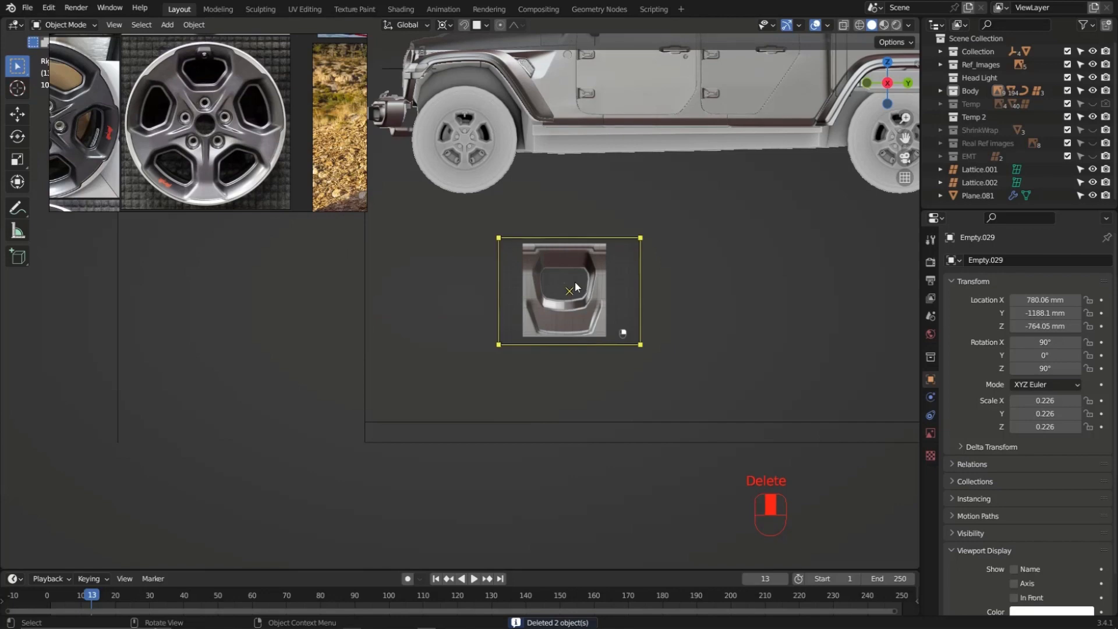
scroll(548, 274, "down", 3)
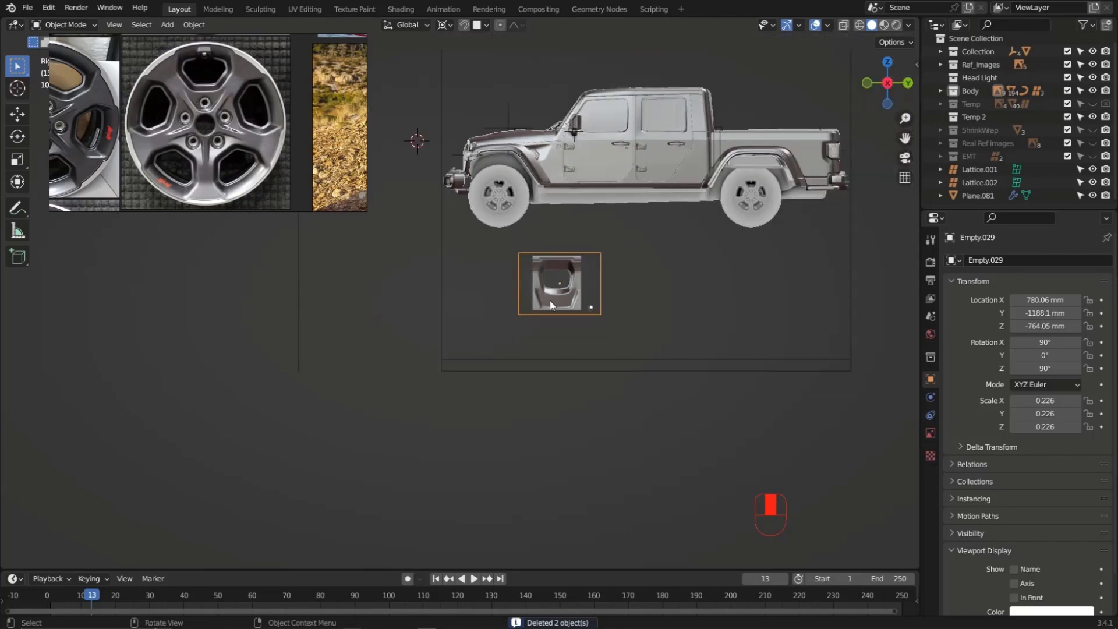
key("g")
left_click(463, 474)
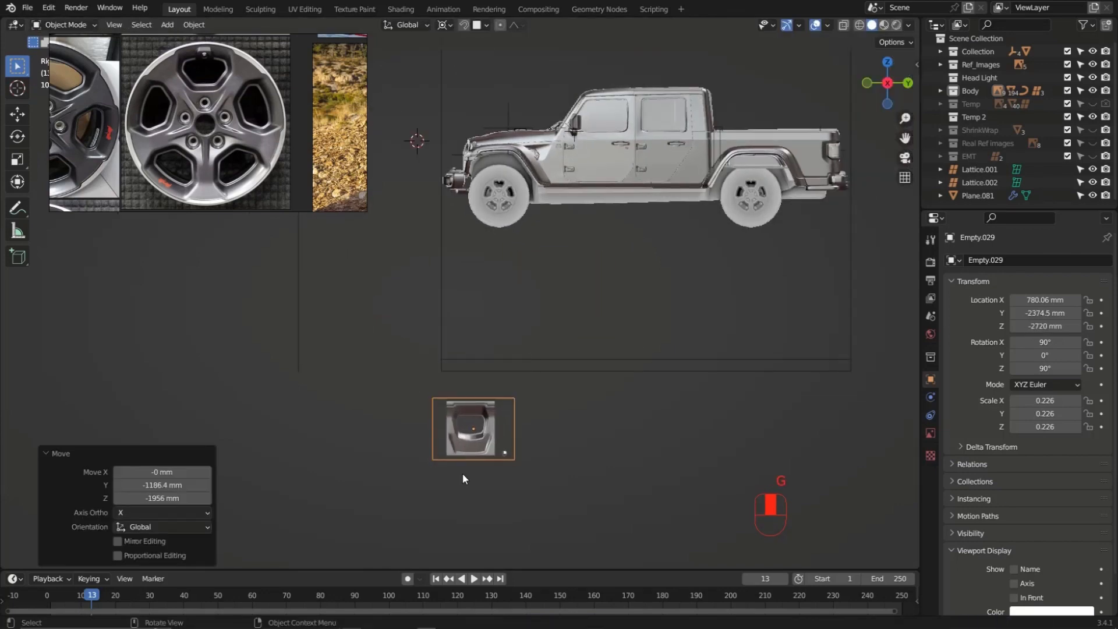
Place the 3D cursor on the reference image's vertical centre line, just above the lower edge of the opening
scroll(472, 477, "up", 5)
middle_click_drag(477, 478, 515, 334, "shift")
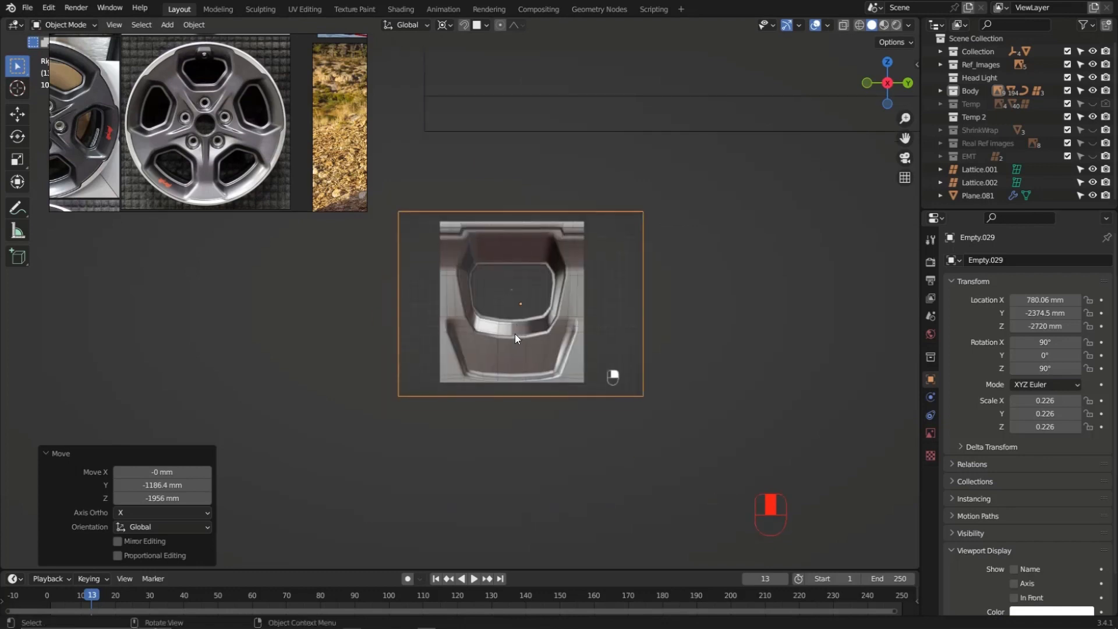
scroll(515, 333, "up", 2)
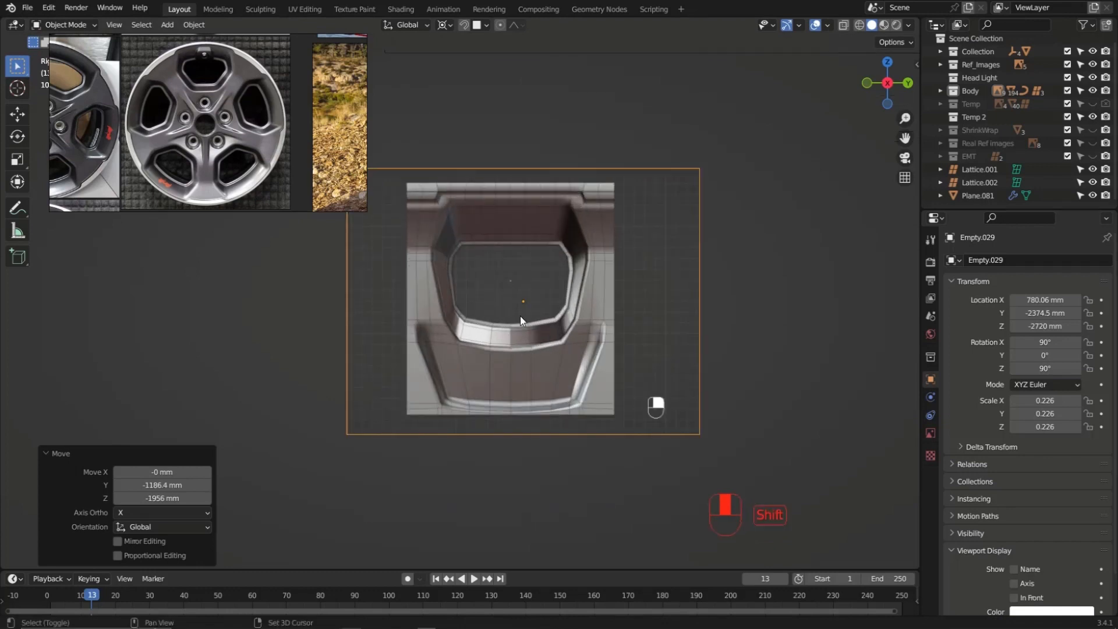
right_click_drag(519, 316, 509, 311, "shift")
Move the reference image about 883 mm along negative X so it sits behind the 3D cursor
middle_click_drag(519, 320, 572, 350)
key("g")
key("x")
left_click(373, 269)
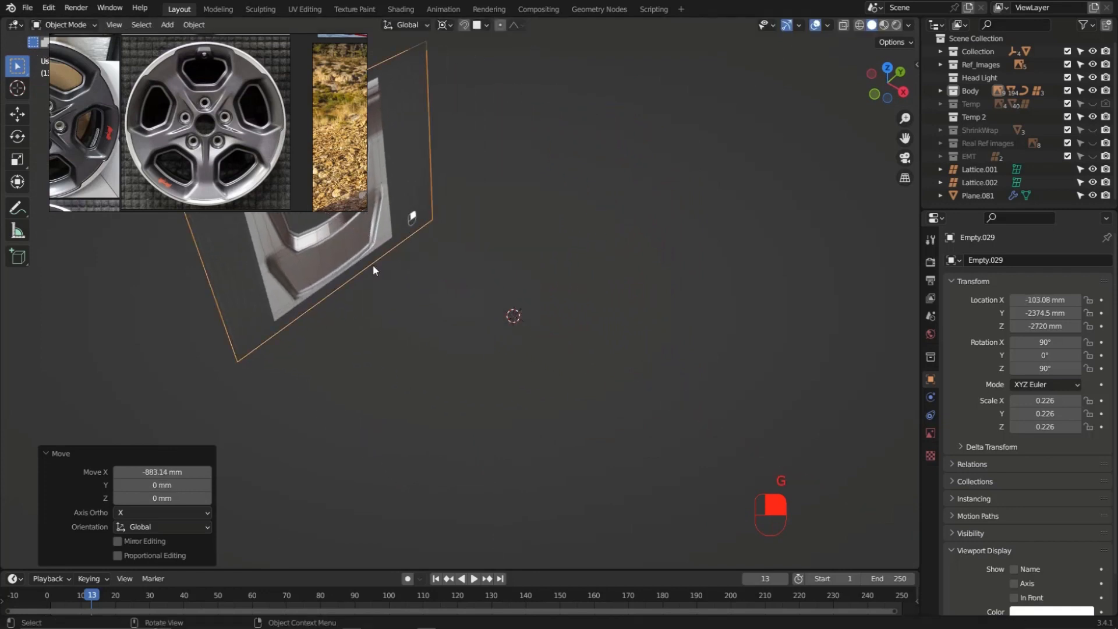
middle_click_drag(527, 336, 522, 313)
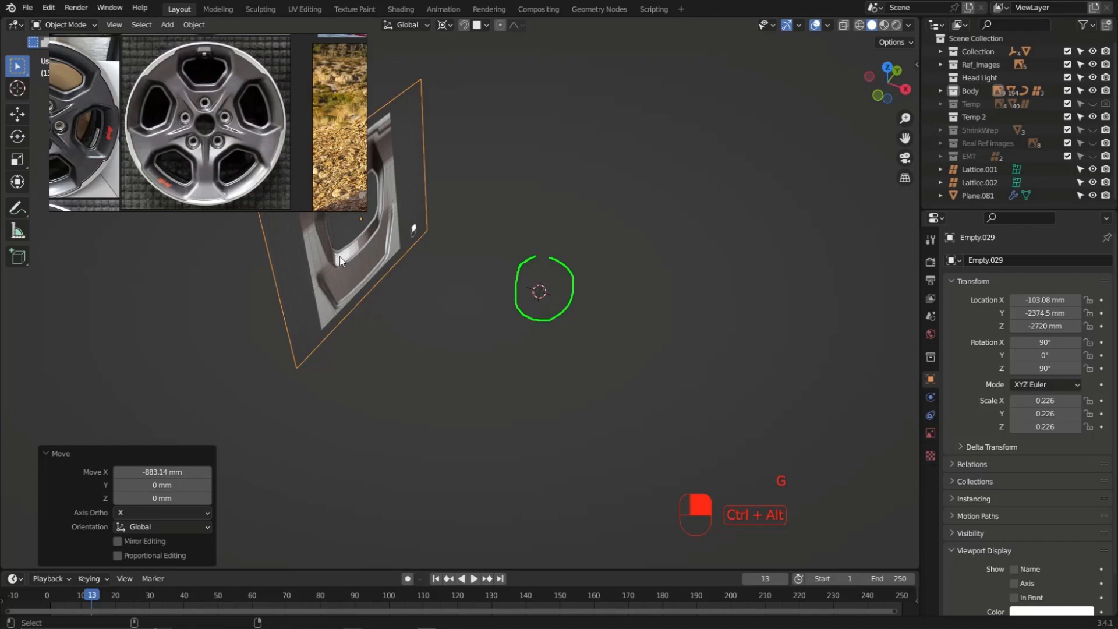
mouse_move(382, 256)
left_mouse_down()
mouse_move(348, 264)
mouse_move(379, 274)
left_mouse_up()
middle_click_drag(575, 292, 540, 292)
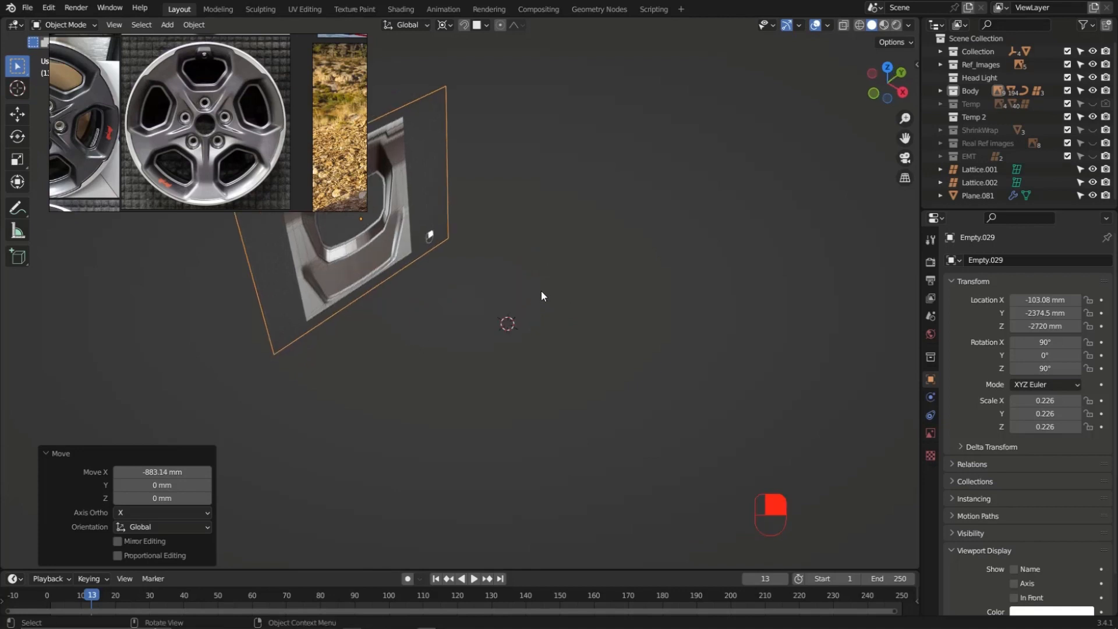
Add a plane at the 3D cursor in the right side view and align it to the view
key("KP_3")
key("KP_Decimal")
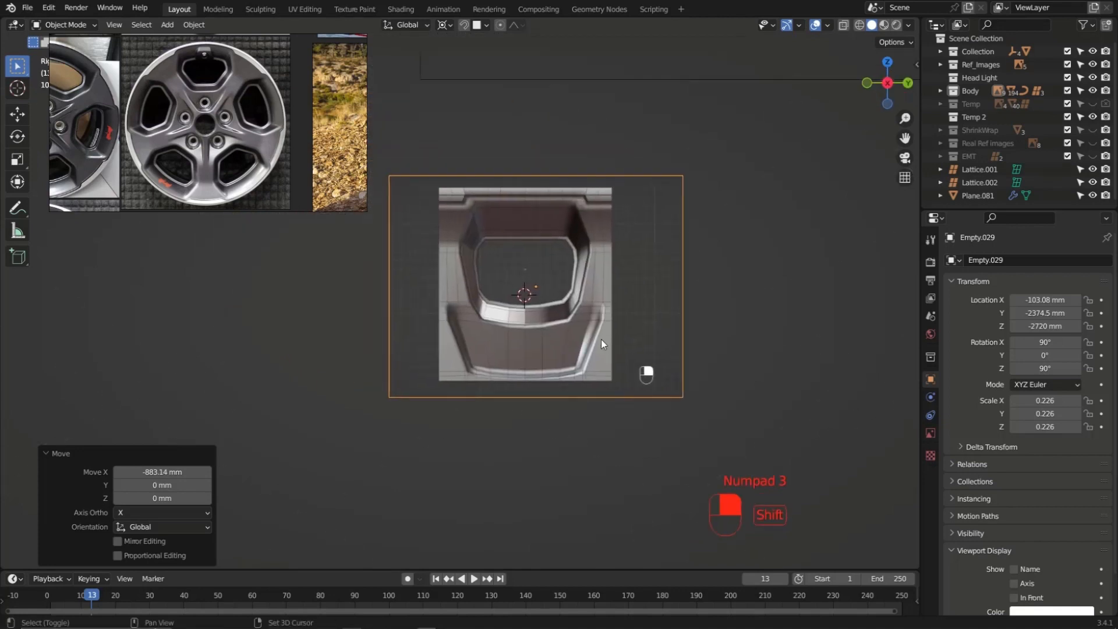
key("shift+a")
mouse_move(524, 287)
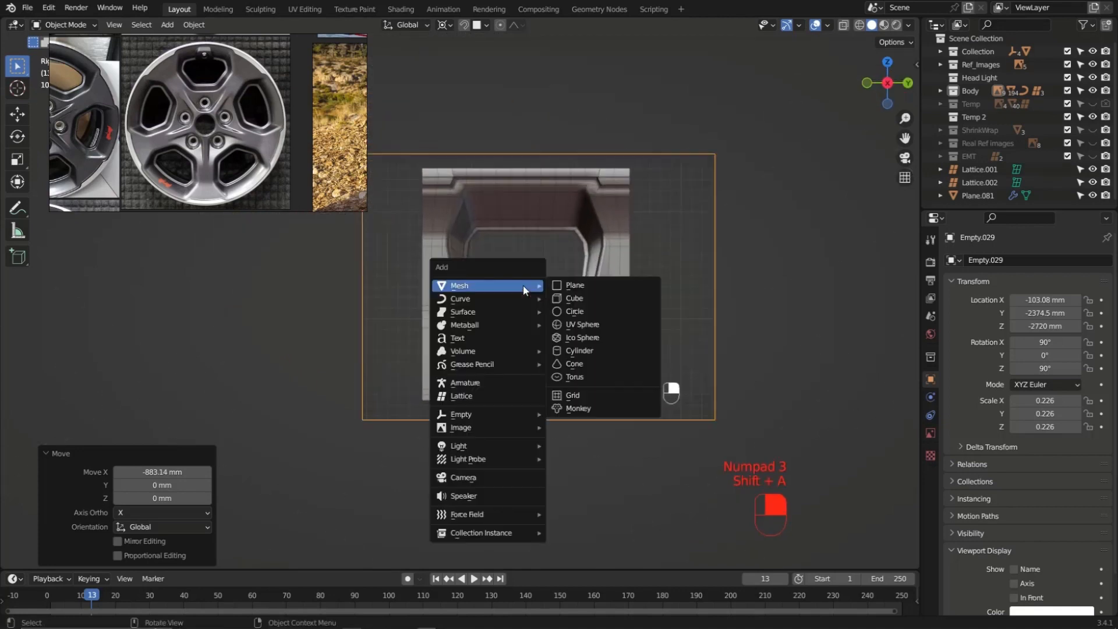
left_click(568, 286)
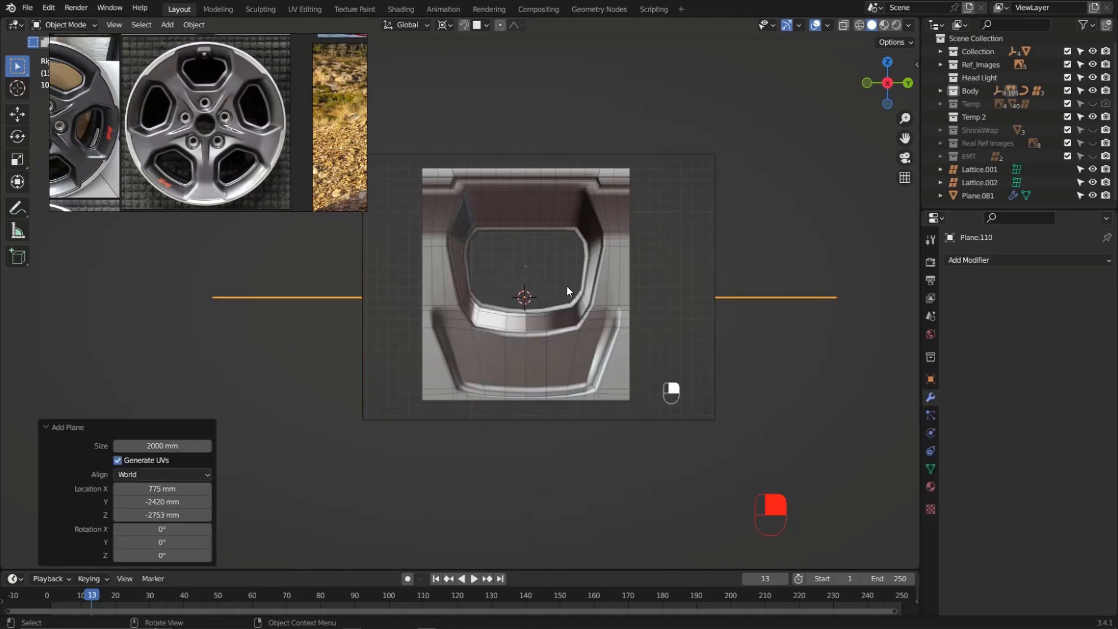
left_click(143, 474)
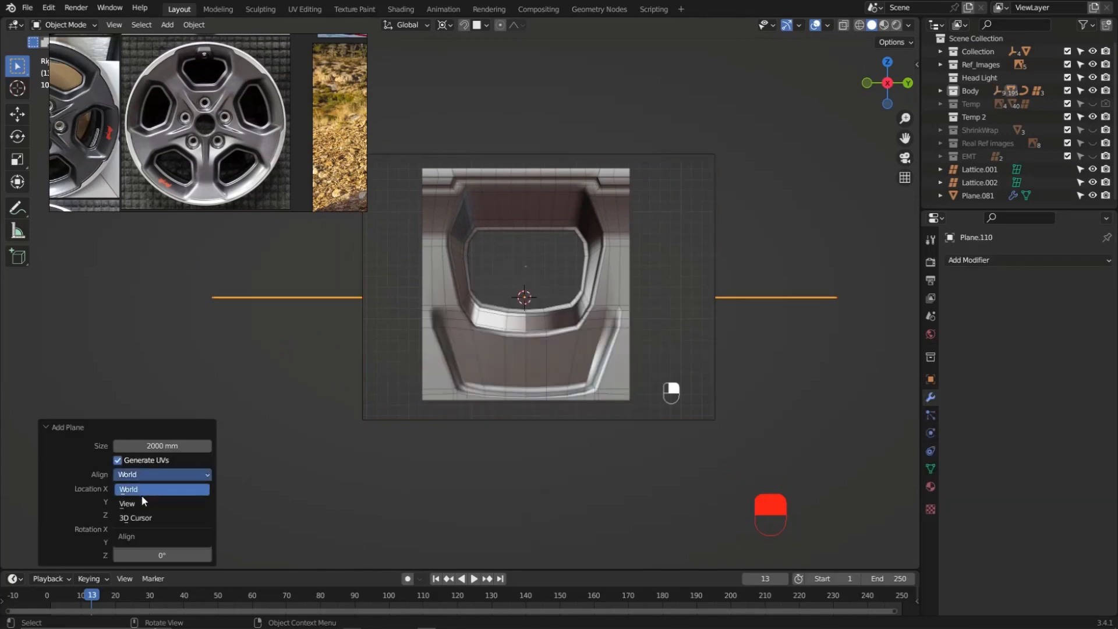
left_click(143, 504)
Scale the new plane down to a factor of 0.155 and switch the viewport to wireframe shading
key("s")
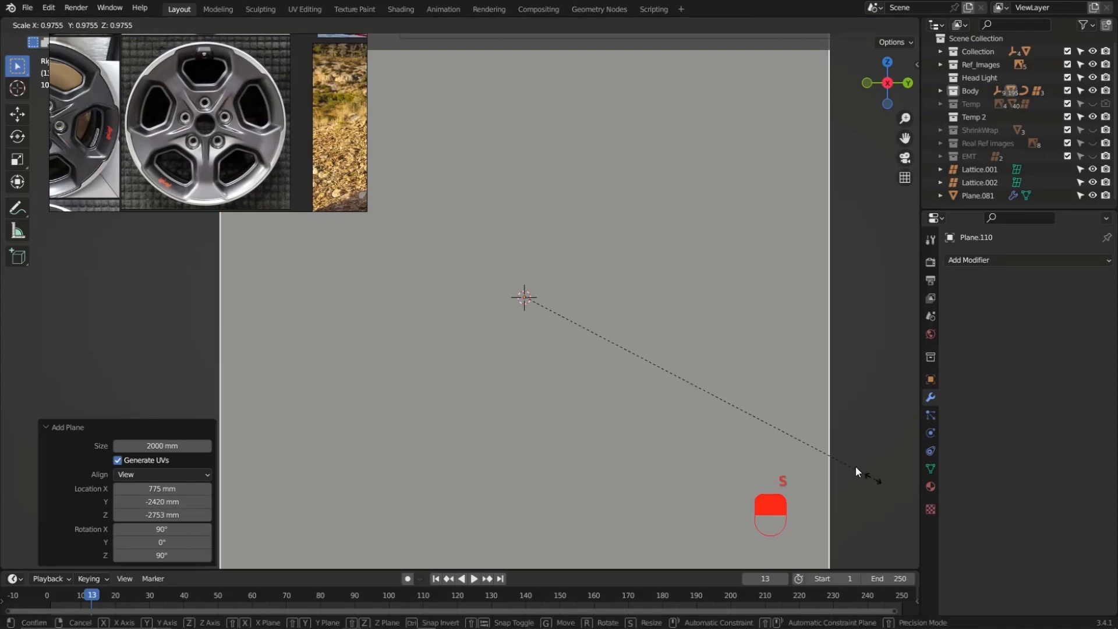
left_click(581, 331)
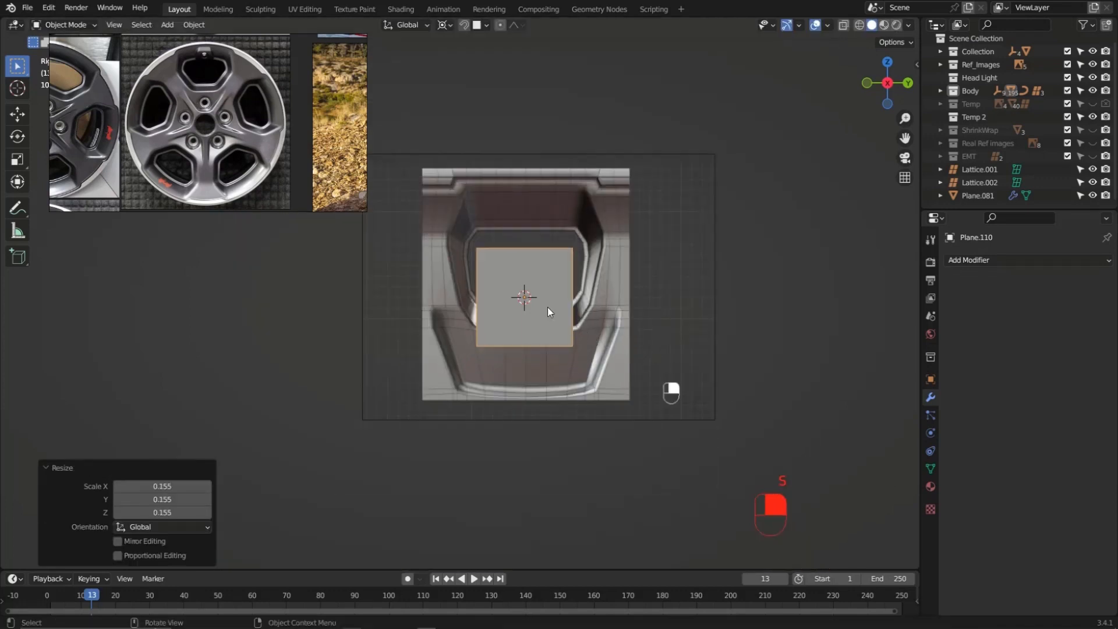
scroll(550, 309, "up", 2)
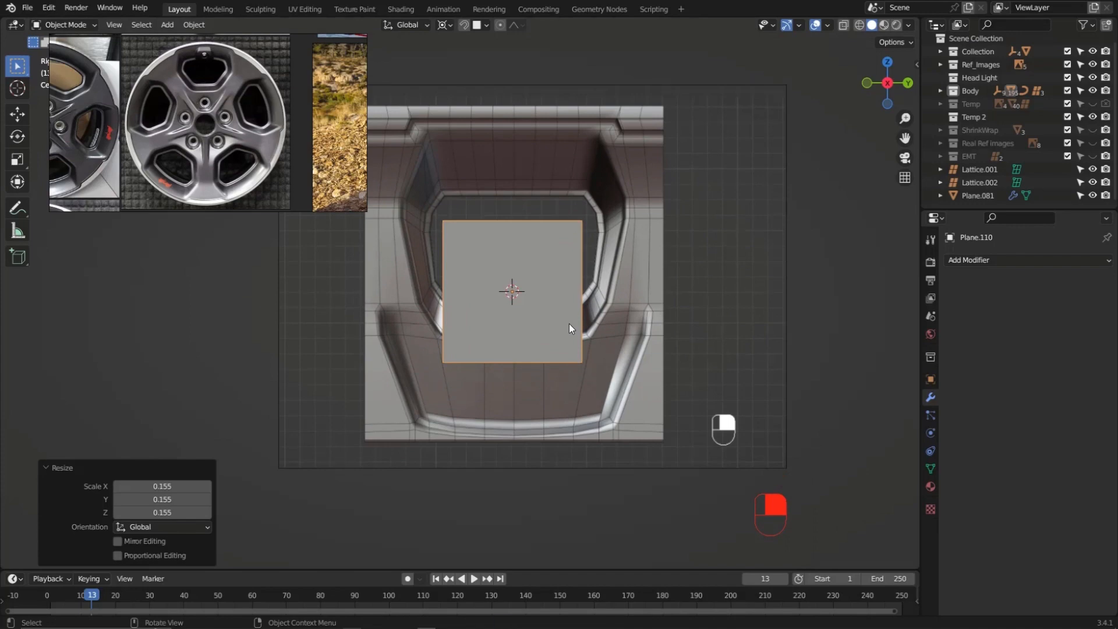
left_click(806, 305)
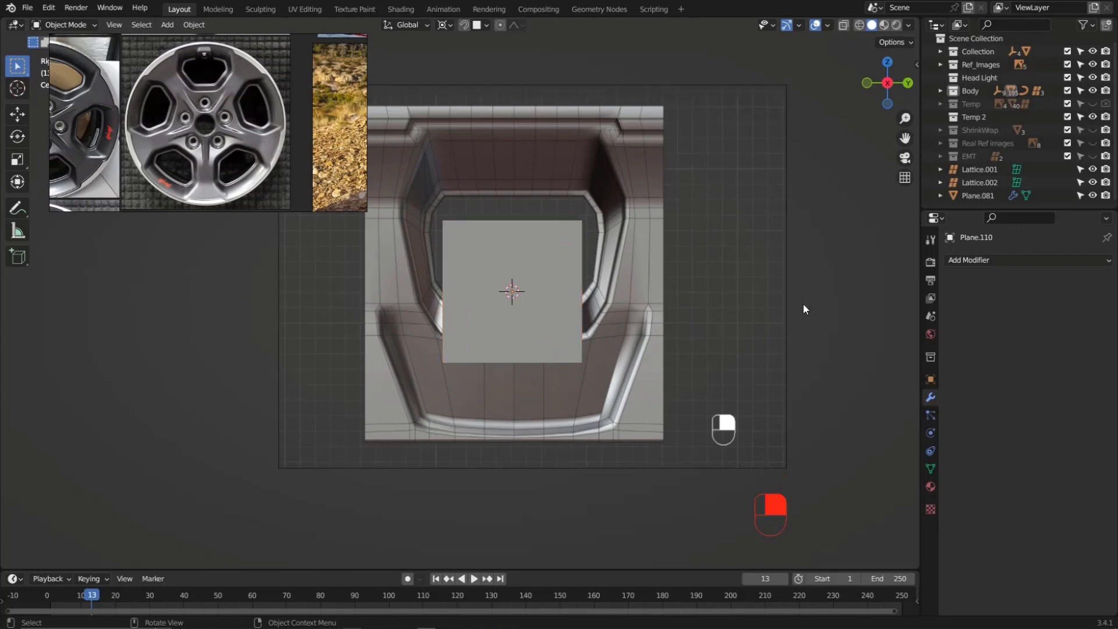
left_click(516, 305)
key("shift+z")
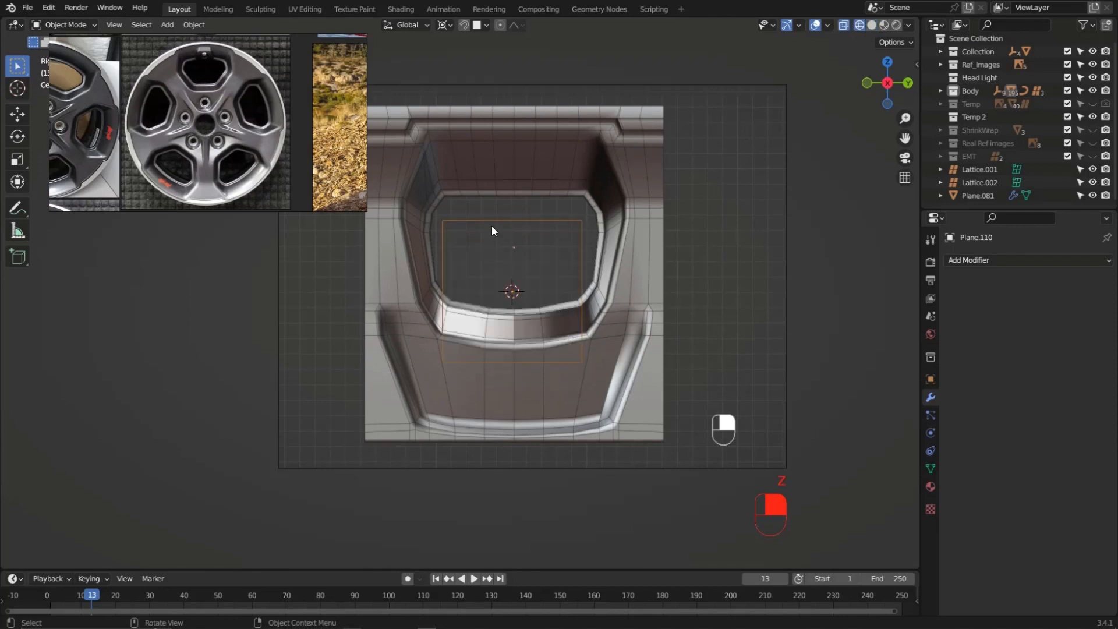
Move the plane about 193 mm up along Z to meet the opening's upper outer edge in the reference
scroll(488, 226, "down", 1)
scroll(489, 226, "up", 2)
key("g")
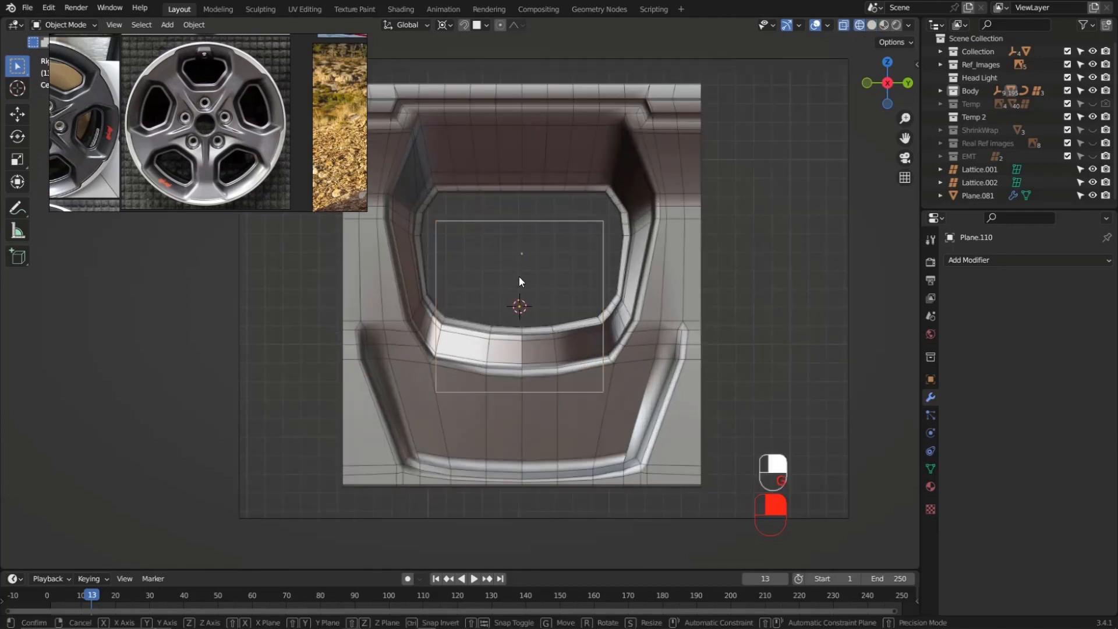
key("z")
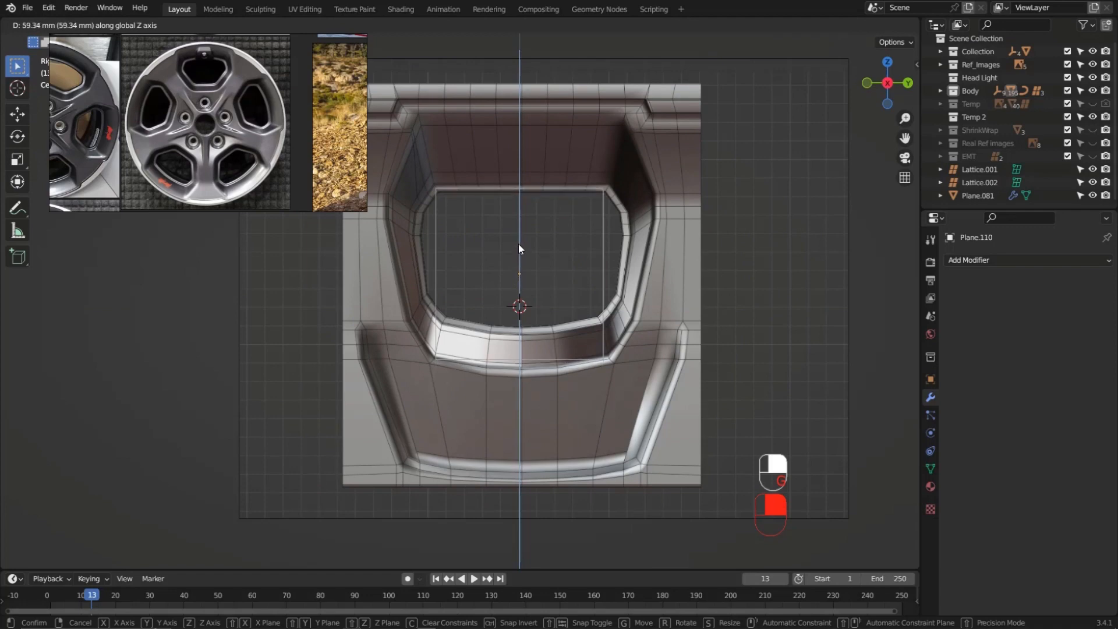
left_click(529, 169)
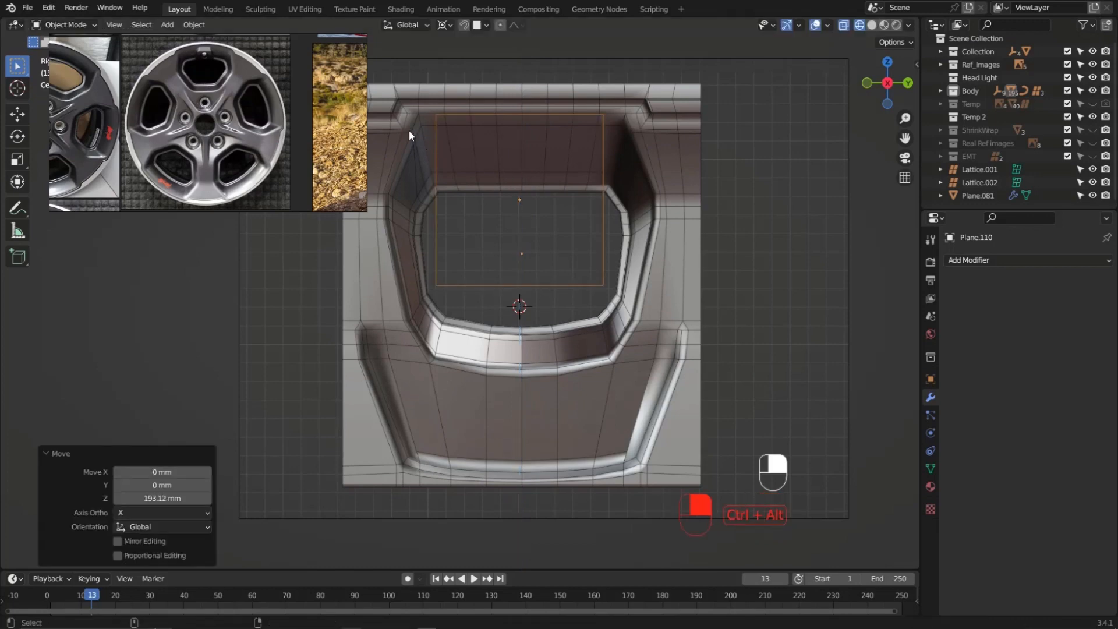
Widen the plane's mesh by a factor of about 1.259 along Y to match the upper width of the opening's outer outline
mouse_move(397, 184)
left_mouse_down("ctrl+alt")
mouse_move(413, 295)
mouse_move(474, 360)
mouse_move(629, 327)
left_mouse_up("ctrl+alt")
left_click(445, 201)
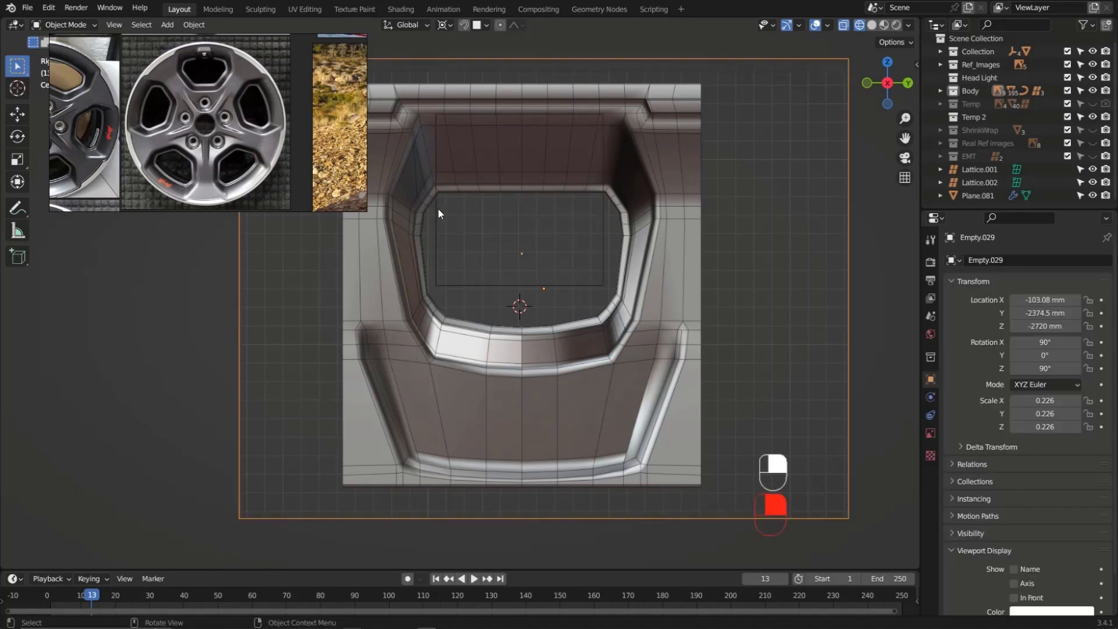
left_click(435, 214)
key("Tab")
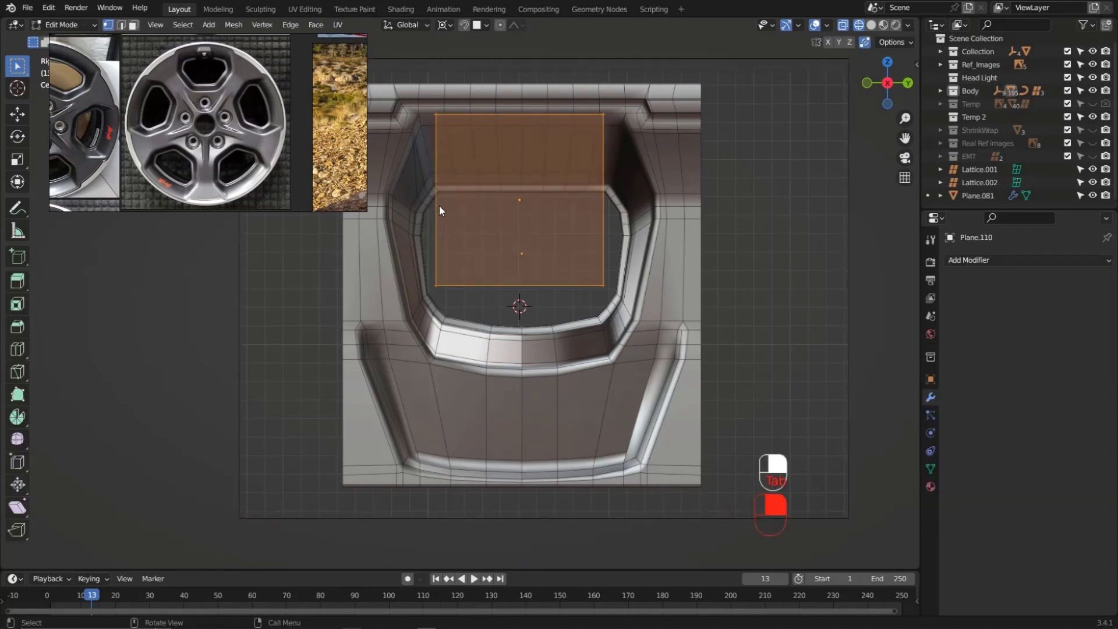
middle_click_drag(489, 215, 533, 278, "shift")
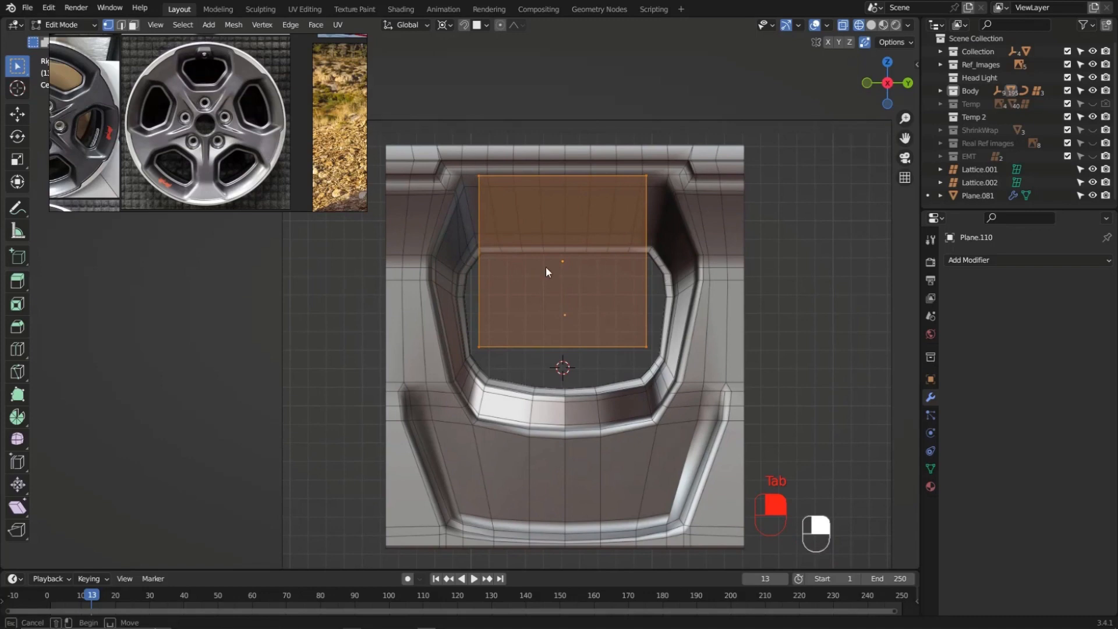
scroll(653, 200, "up", 3)
key("s")
key("y")
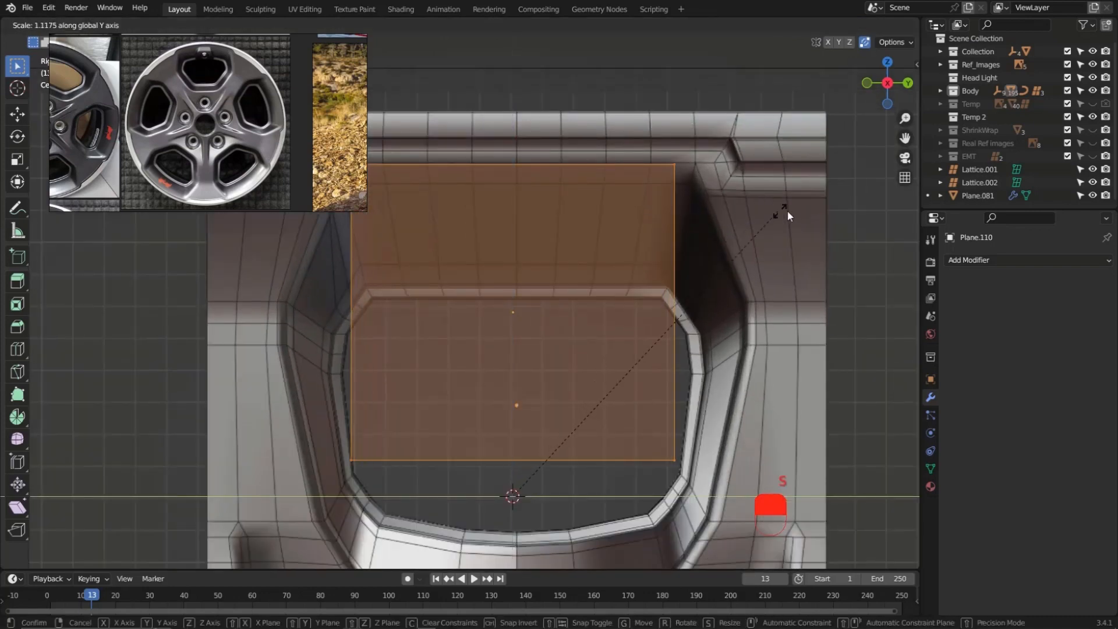
left_click(849, 215)
Move the plane's negative-Y side vertices about 7.5 mm along positive Y onto the reference's upper corner
scroll(524, 215, "up", 4)
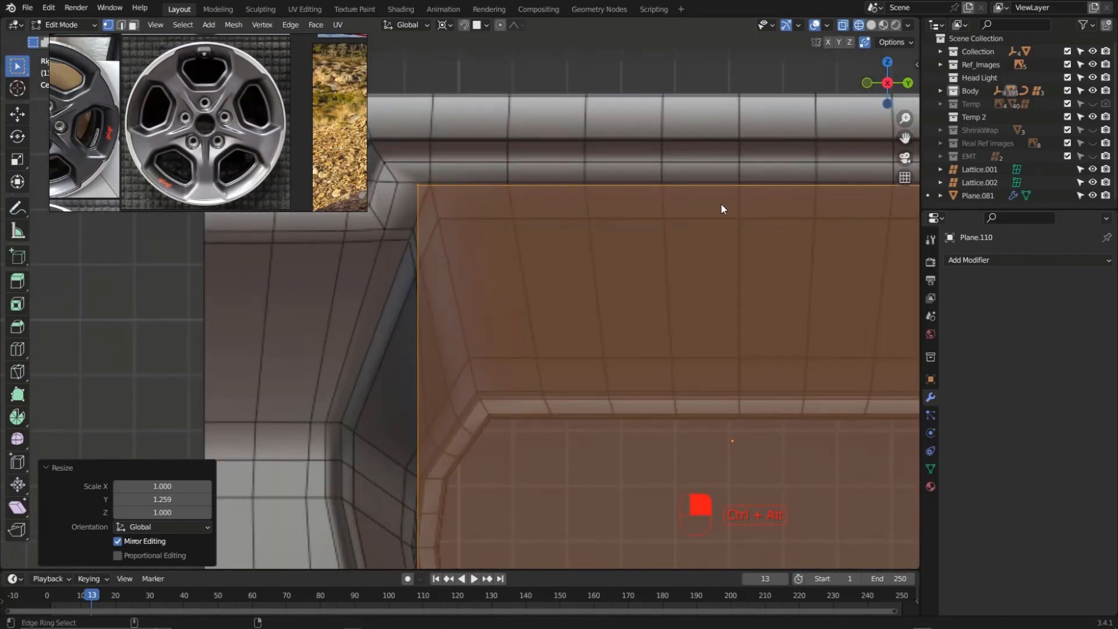
middle_click_drag(722, 209, 462, 217, "shift")
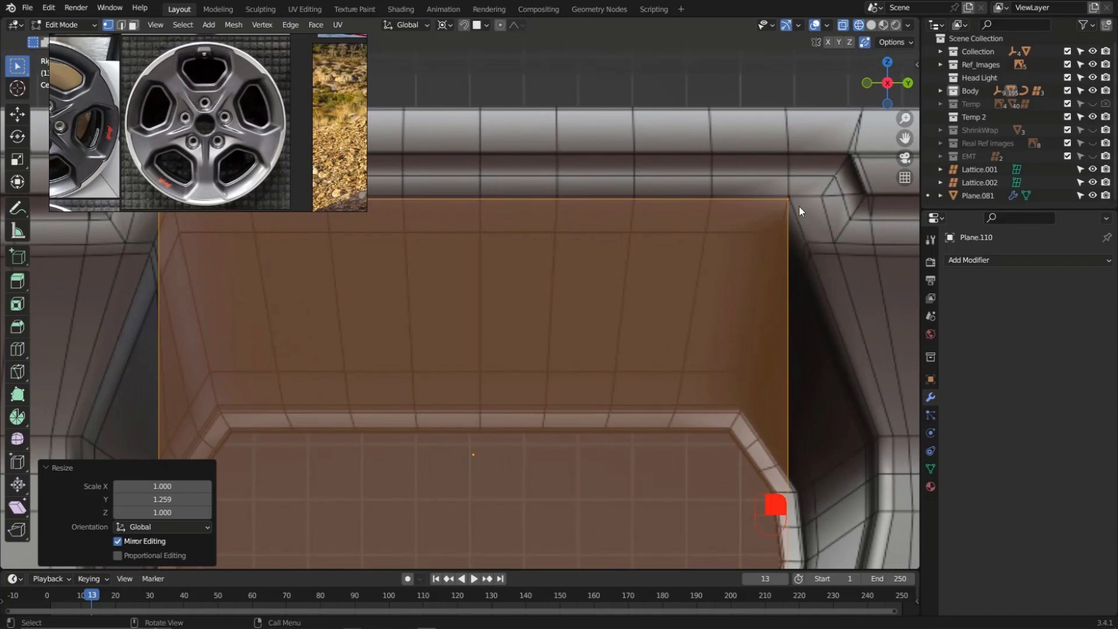
scroll(643, 227, "down", 1)
middle_click_drag(582, 237, 852, 144, "shift")
left_click_drag(492, 93, 571, 546)
scroll(544, 180, "up", 5)
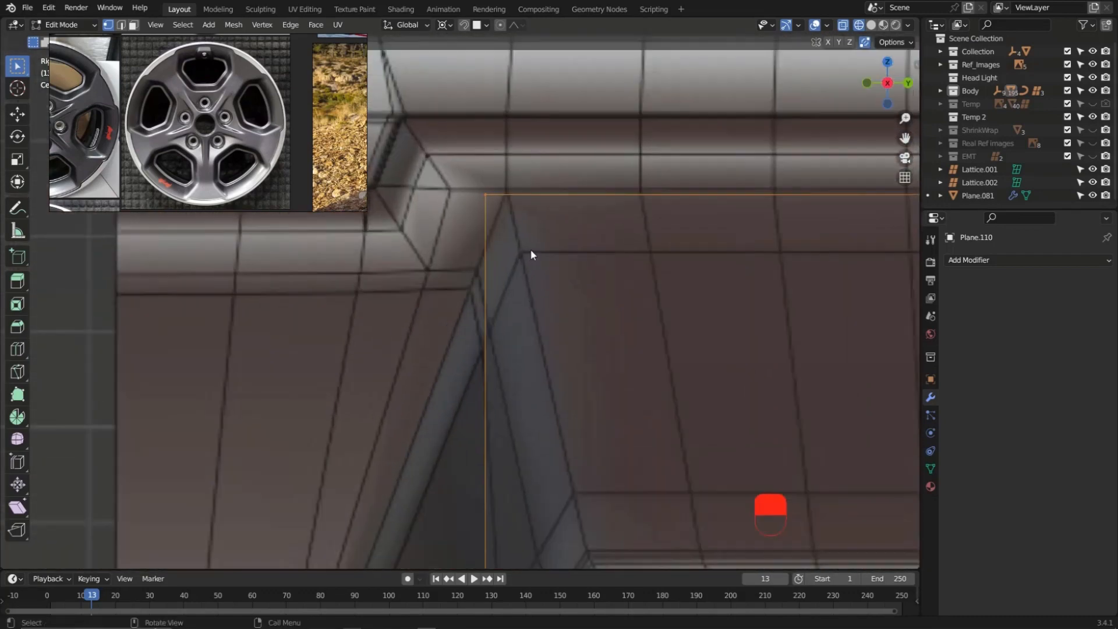
scroll(530, 252, "up", 1)
key("g")
left_click(548, 245)
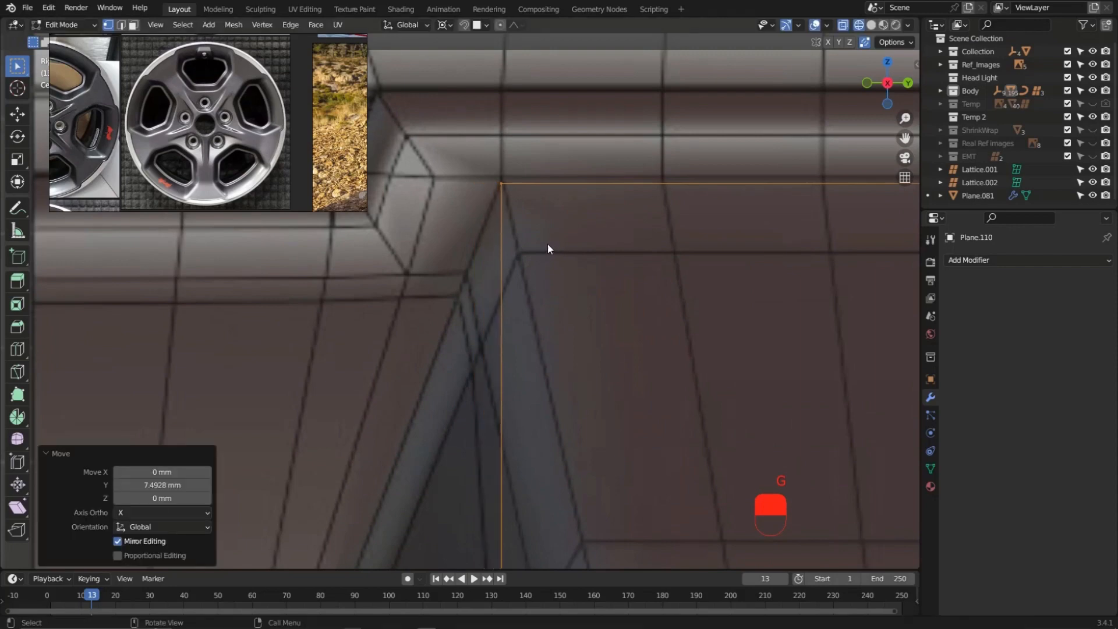
Add one horizontal loop cut at slide factor 0.076 and scale it about 1.349 along Y to the outline's widest points
scroll(403, 205, "down", 5)
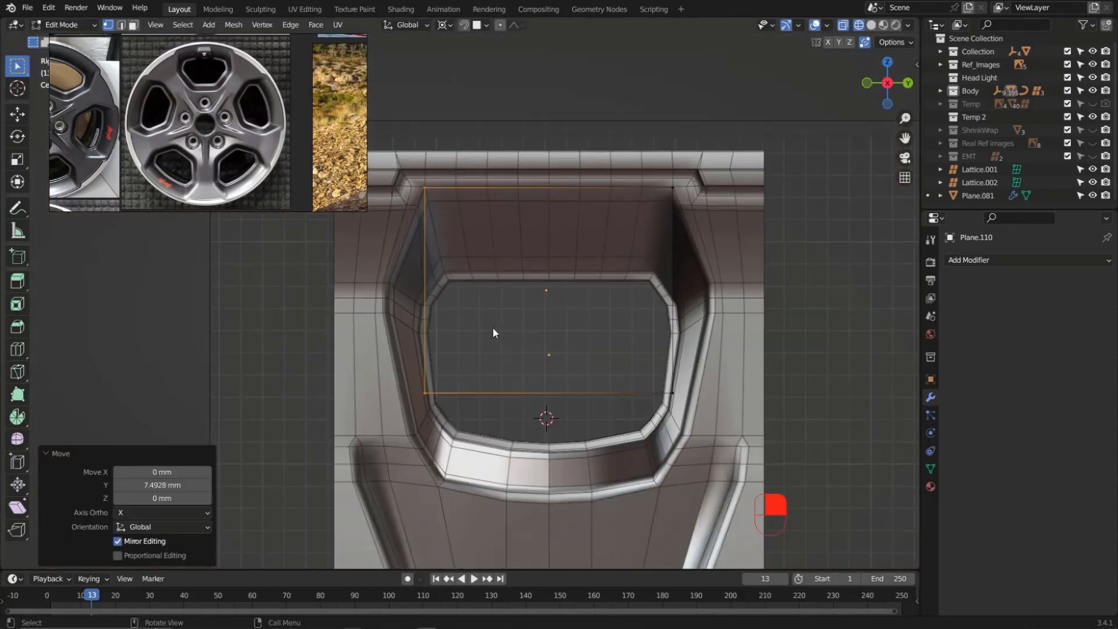
key("ctrl+r")
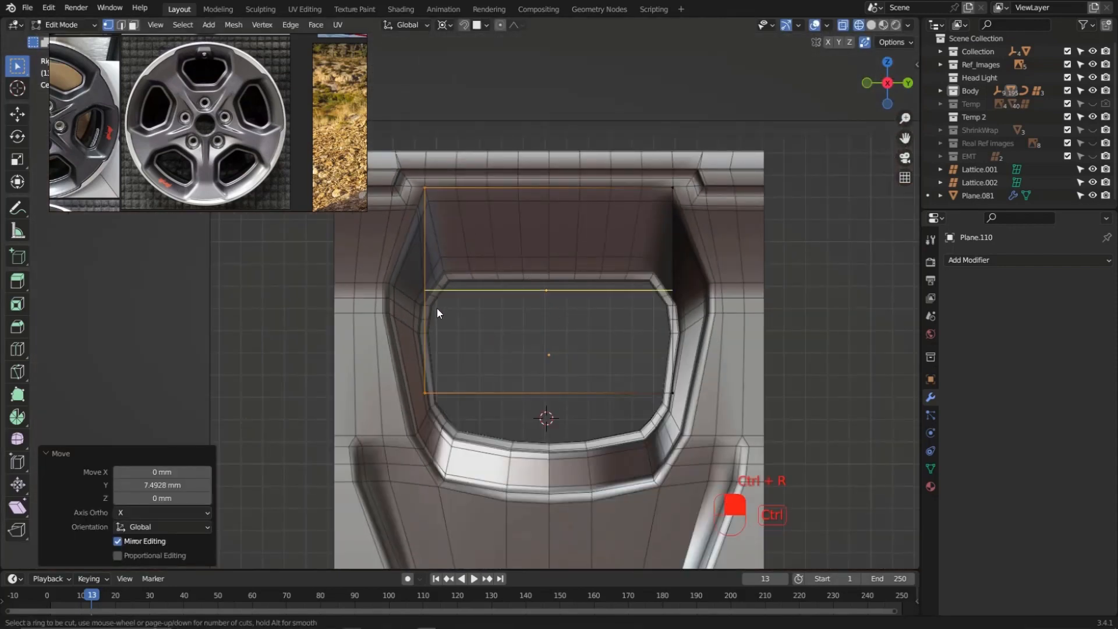
left_click(437, 309)
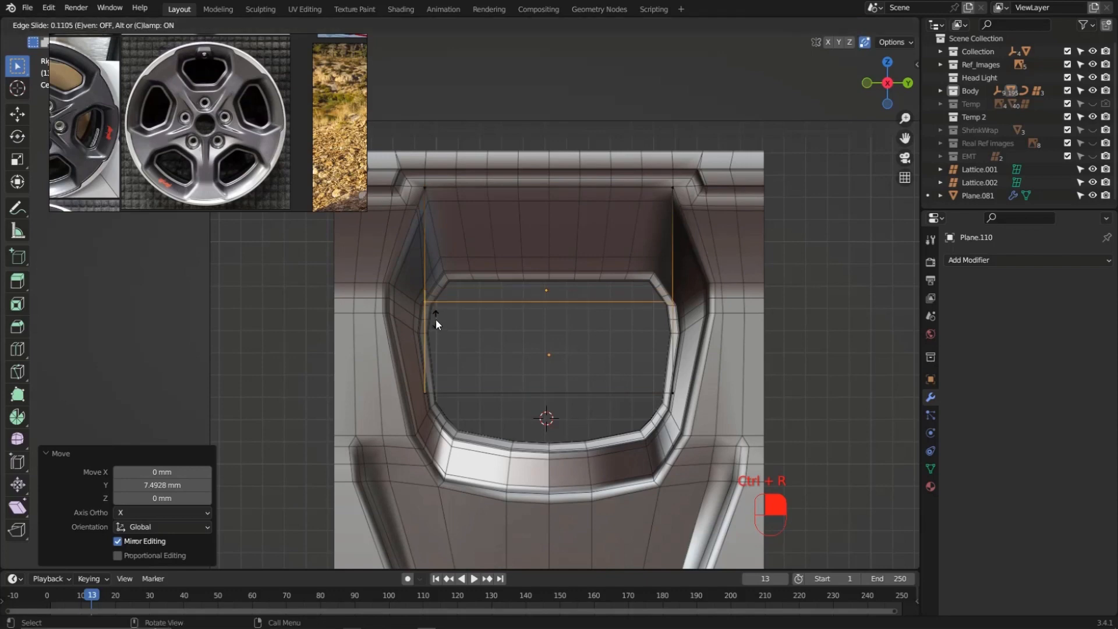
left_click(382, 314)
scroll(382, 313, "up", 2)
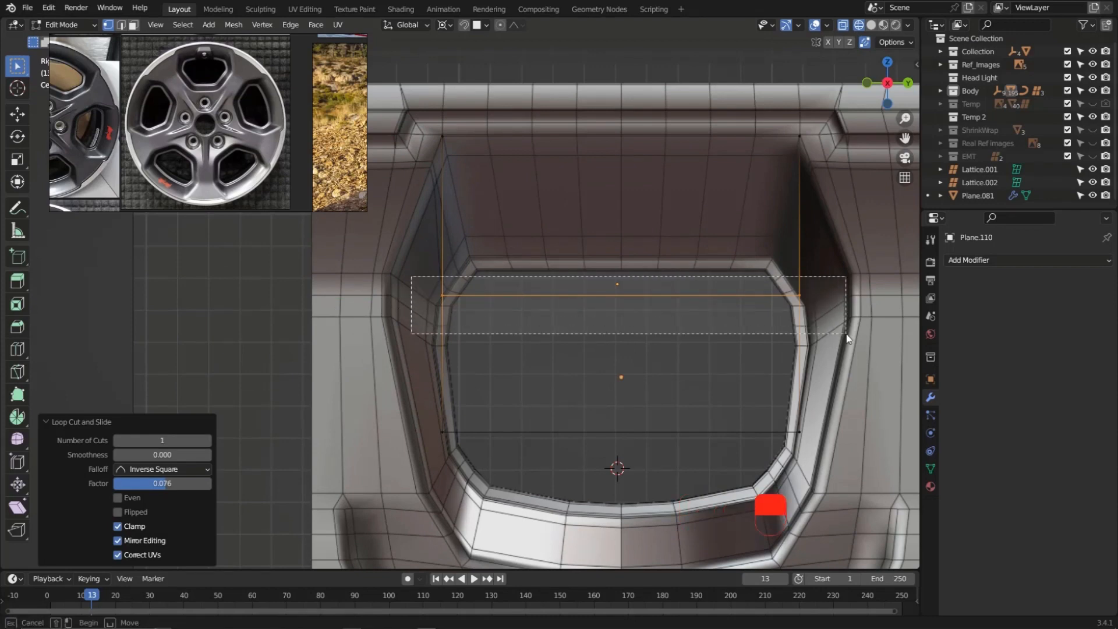
key("s")
key("y")
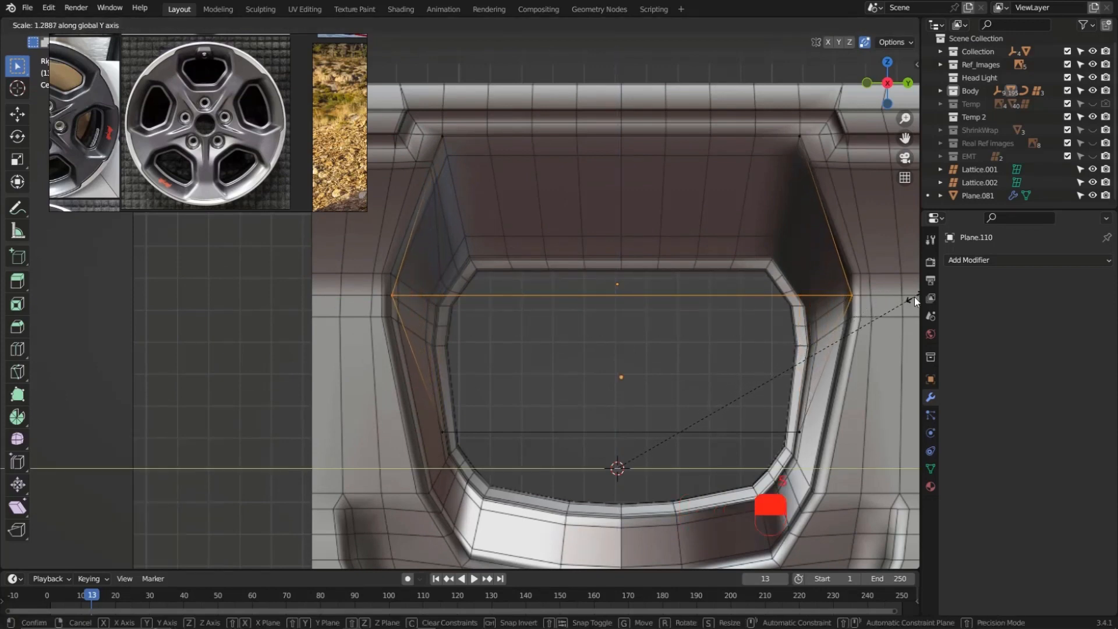
left_click(1, 308)
Move the plane's lower edge about 62 mm down along Z and scale it about 1.083 along Y to follow the outline
scroll(400, 273, "down", 1)
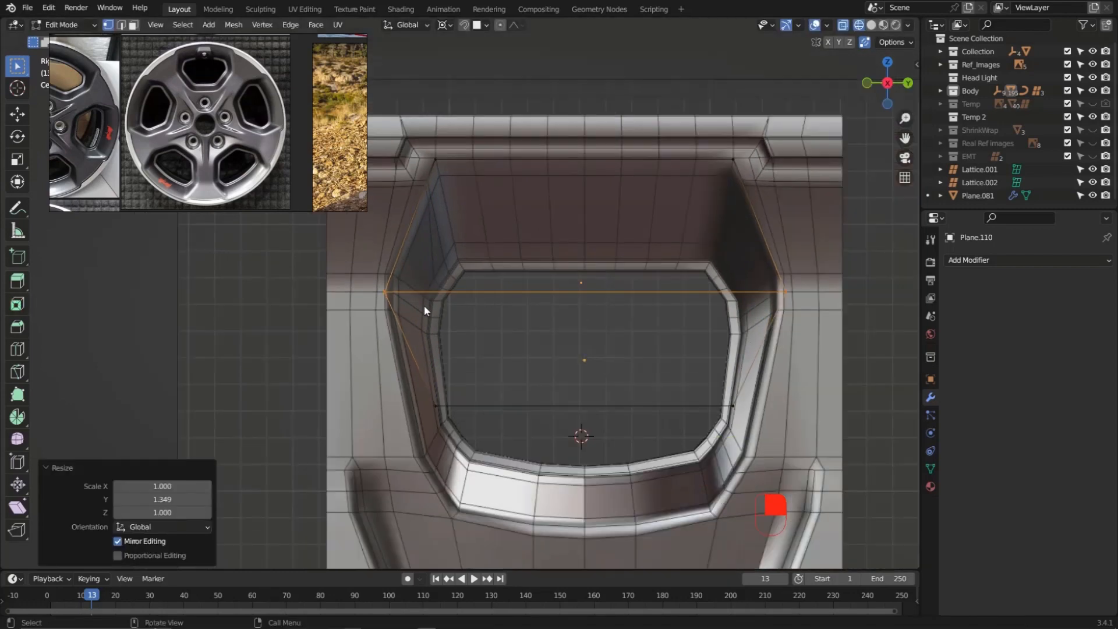
left_click_drag(418, 372, 767, 480)
middle_click_drag(638, 434, 606, 299, "shift")
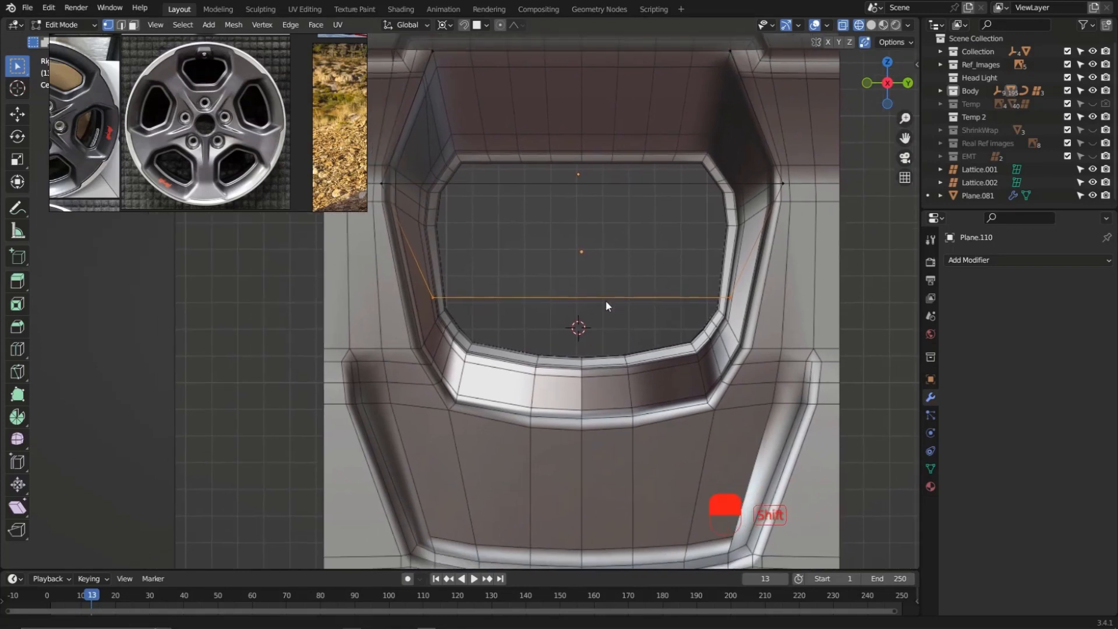
scroll(205, 82, "up", 2)
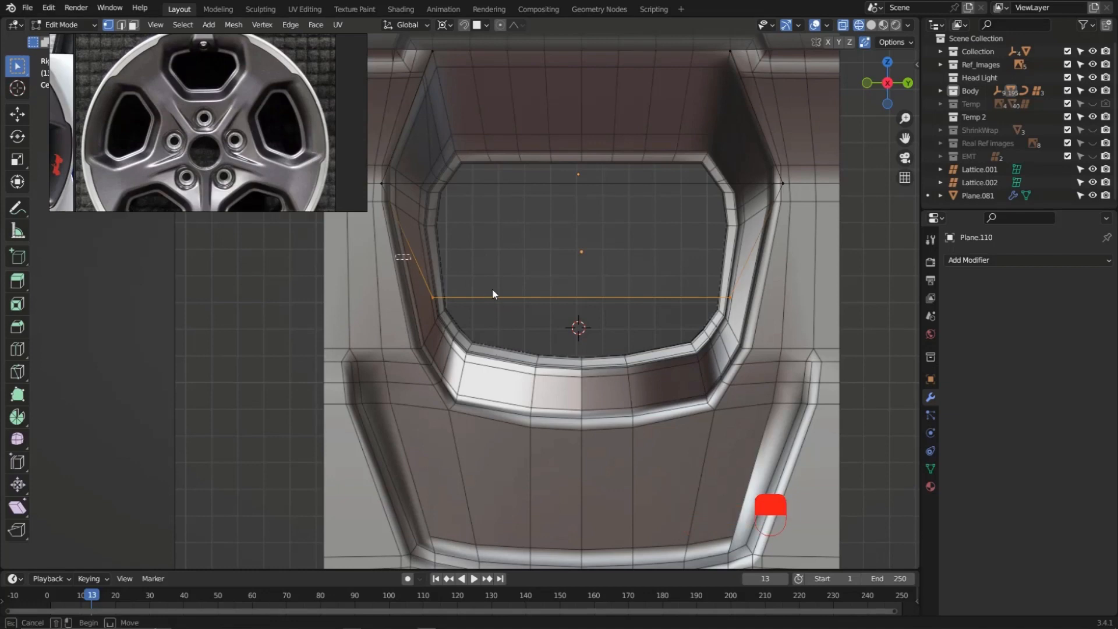
left_click_drag(396, 254, 759, 339)
key("g")
key("z")
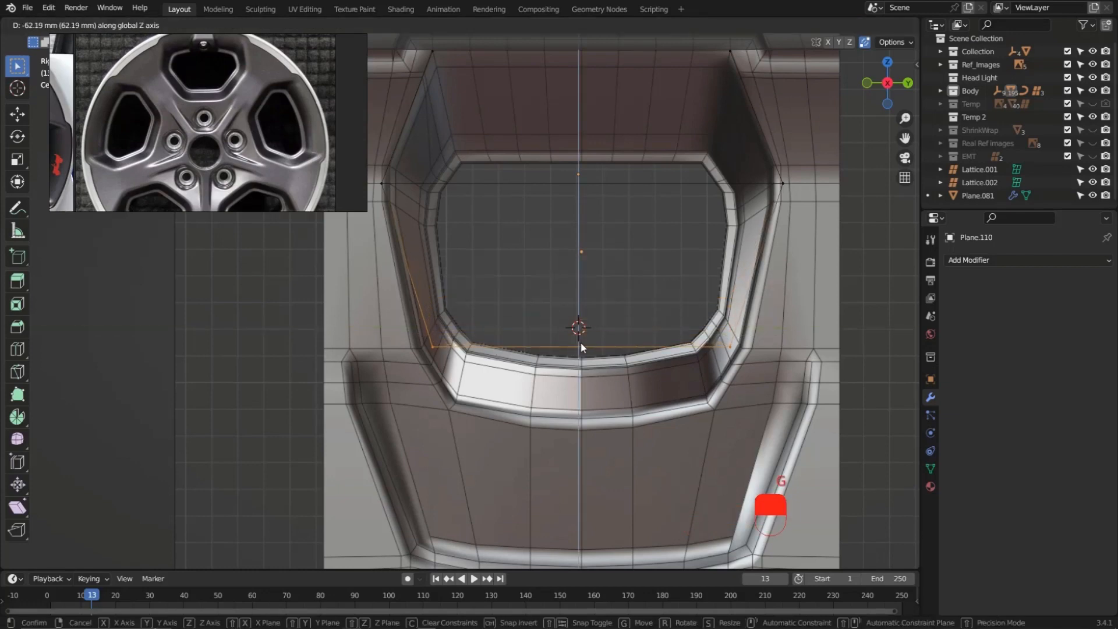
left_click(582, 344)
key("s")
key("y")
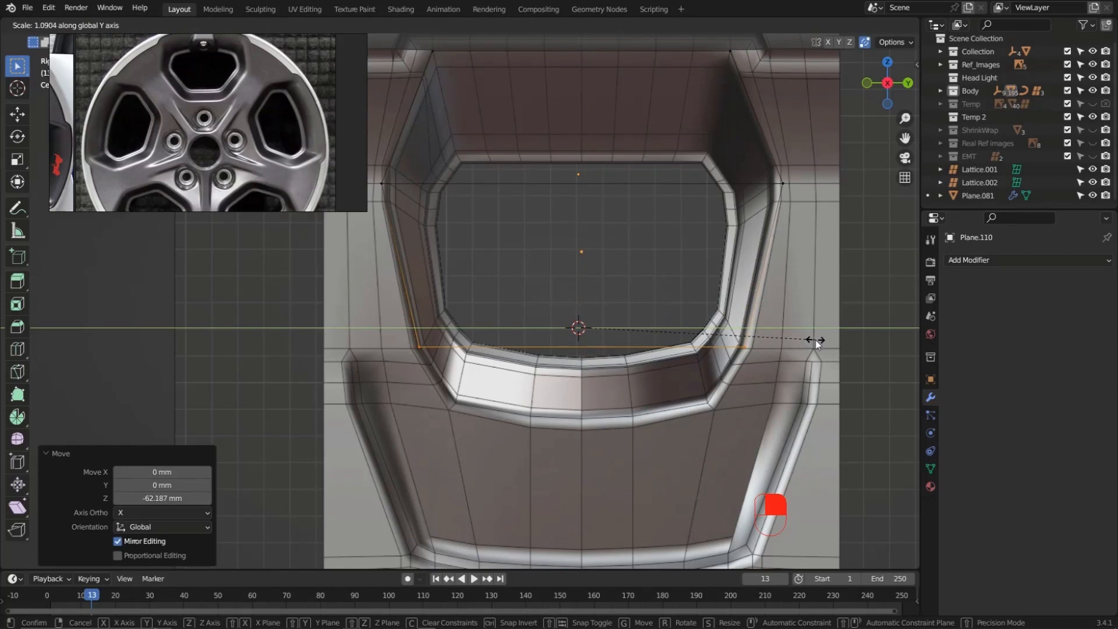
left_click(813, 342)
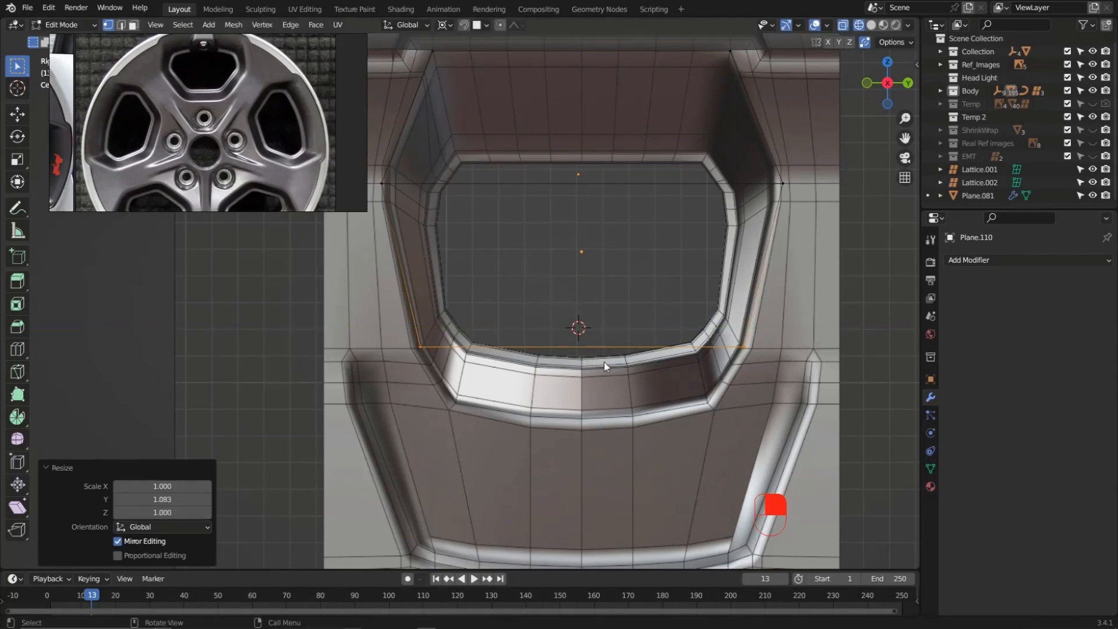
Extrude the lower edge about 72.7 mm down along Z and scale it to about 0.779 along Y to fit the bottom corners
key("e")
key("z")
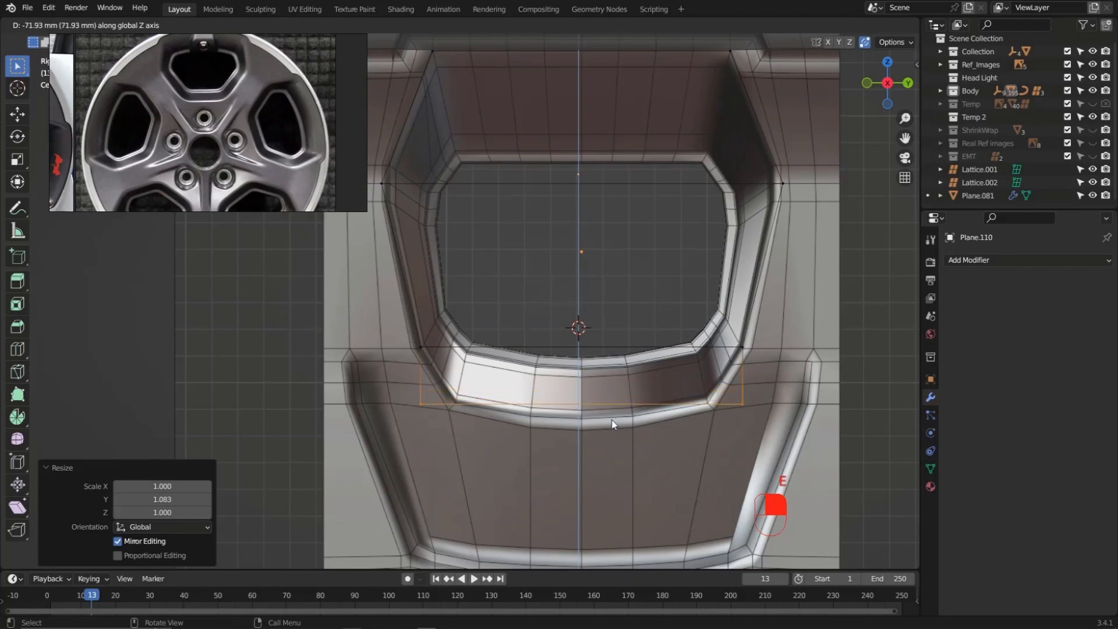
left_click(612, 424)
key("s")
key("y")
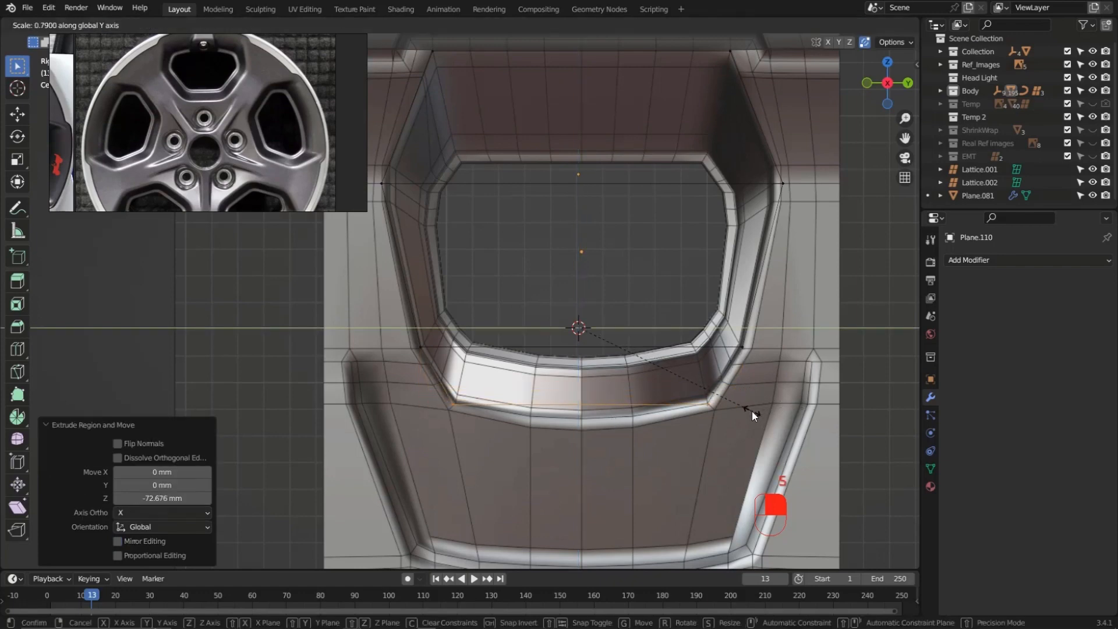
left_click(750, 415)
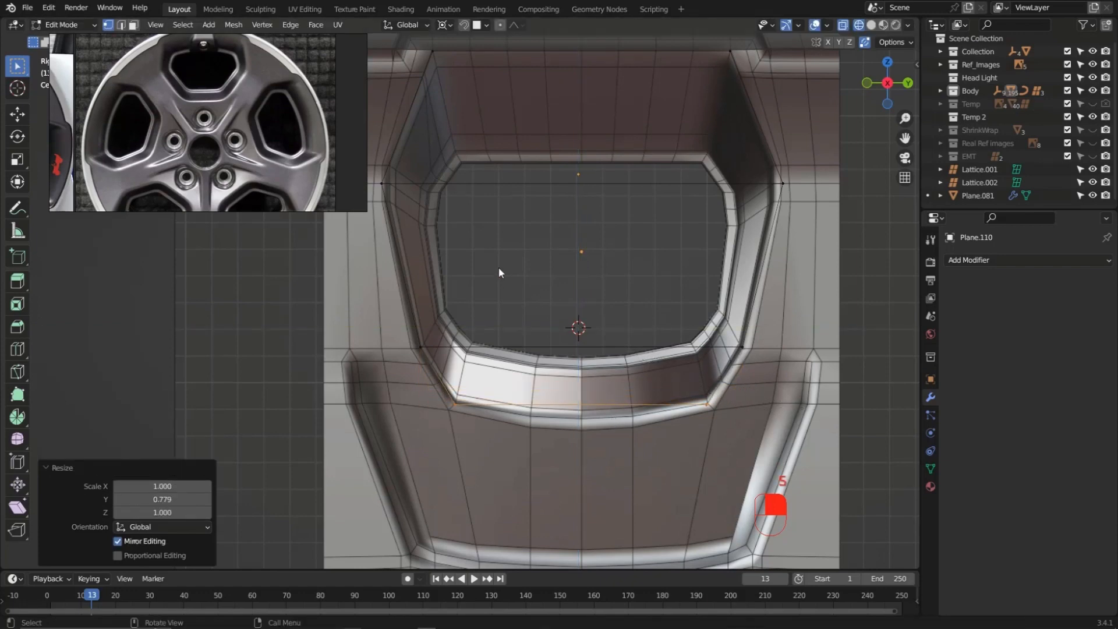
Inset all faces of the opening shape with a thickness of about 303.9 mm
scroll(491, 247, "down", 1)
middle_click_drag(491, 247, 487, 291, "shift")
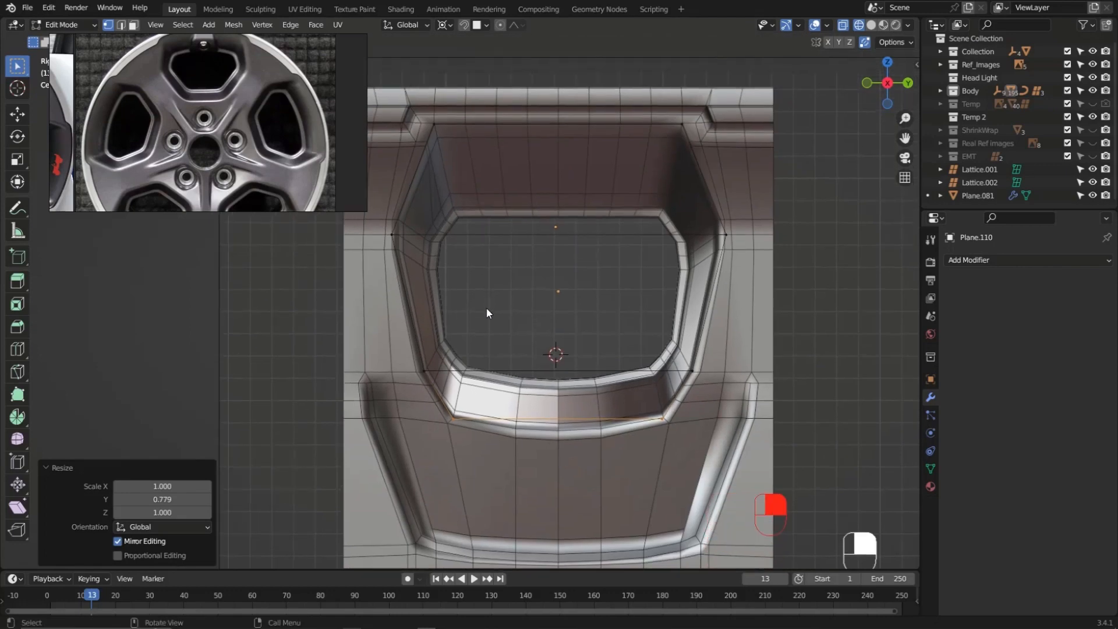
key("a")
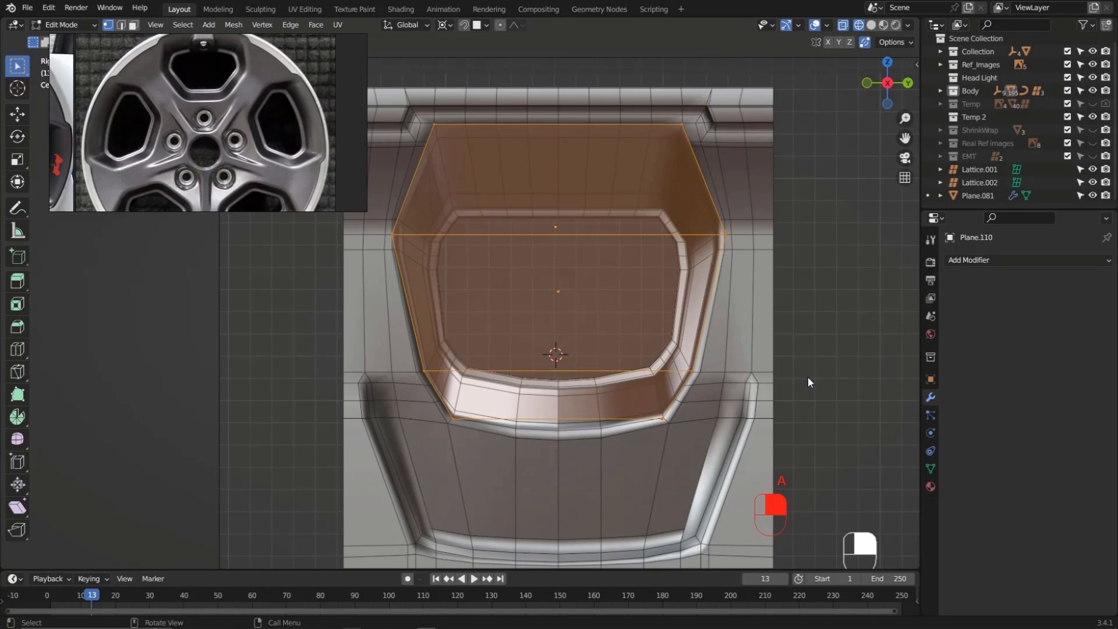
key("i")
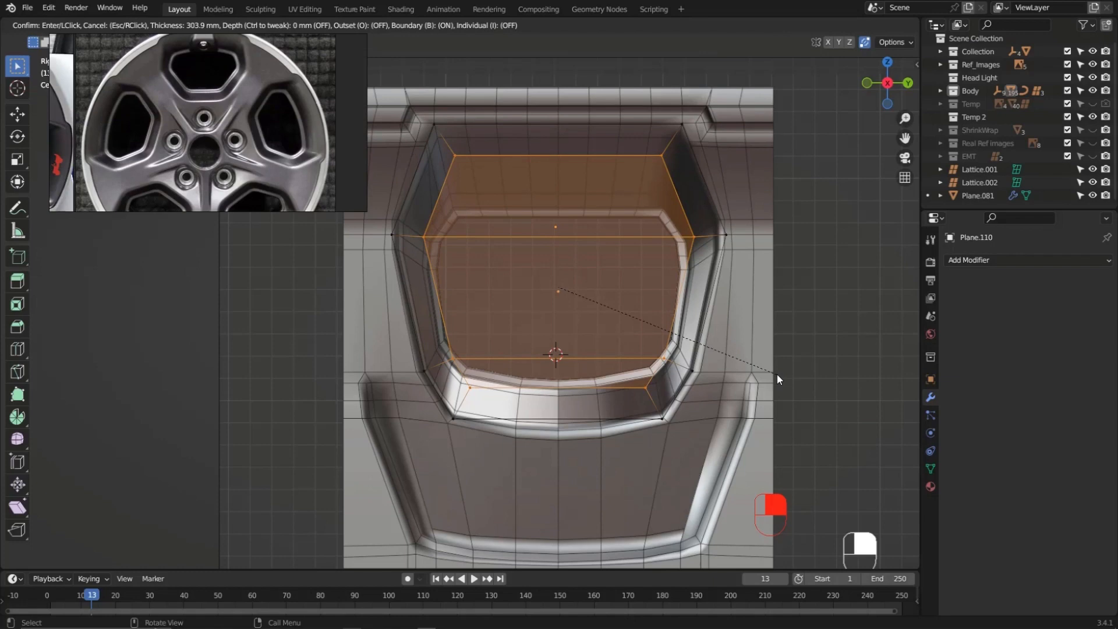
left_click(777, 375)
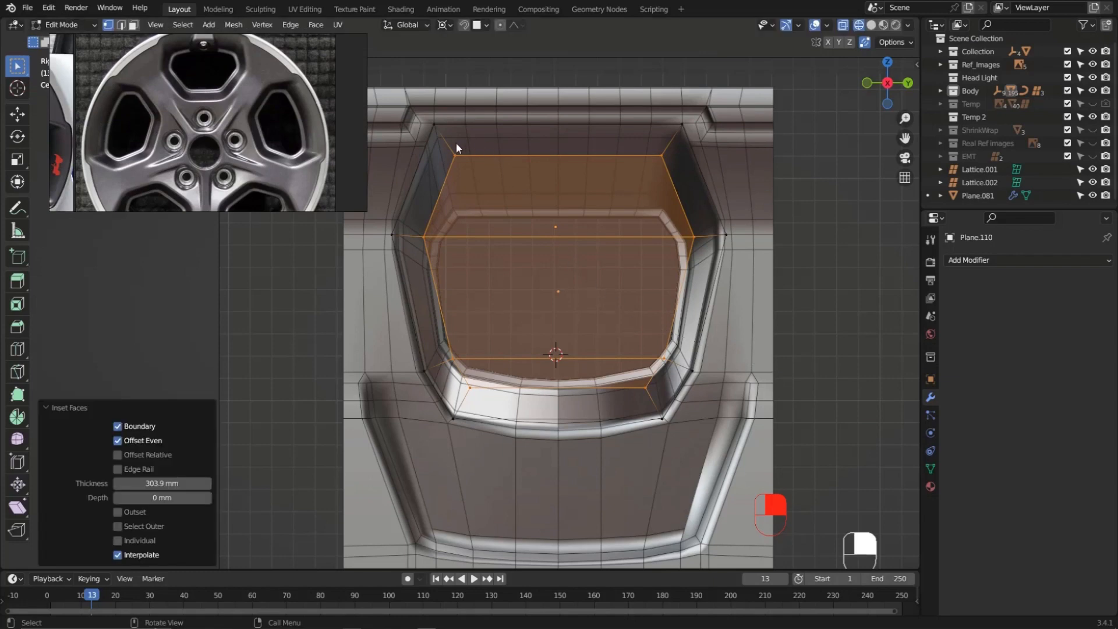
Move the inset shape's top edge about 81.8 mm down along Z to the inner opening's upper edge
left_click(676, 172, "alt")
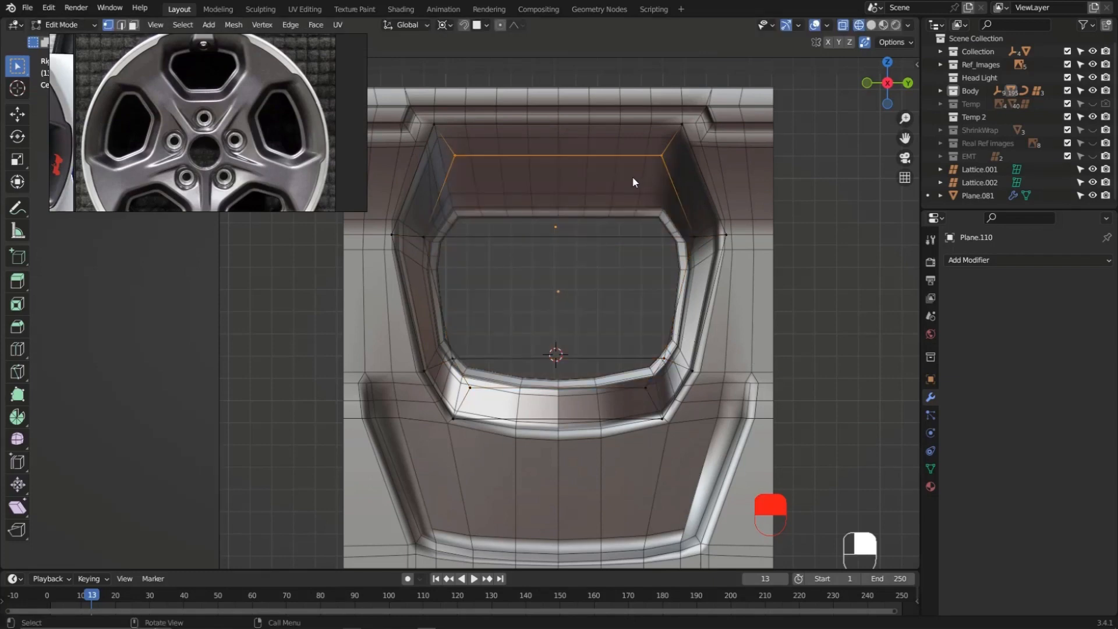
key("g")
key("z")
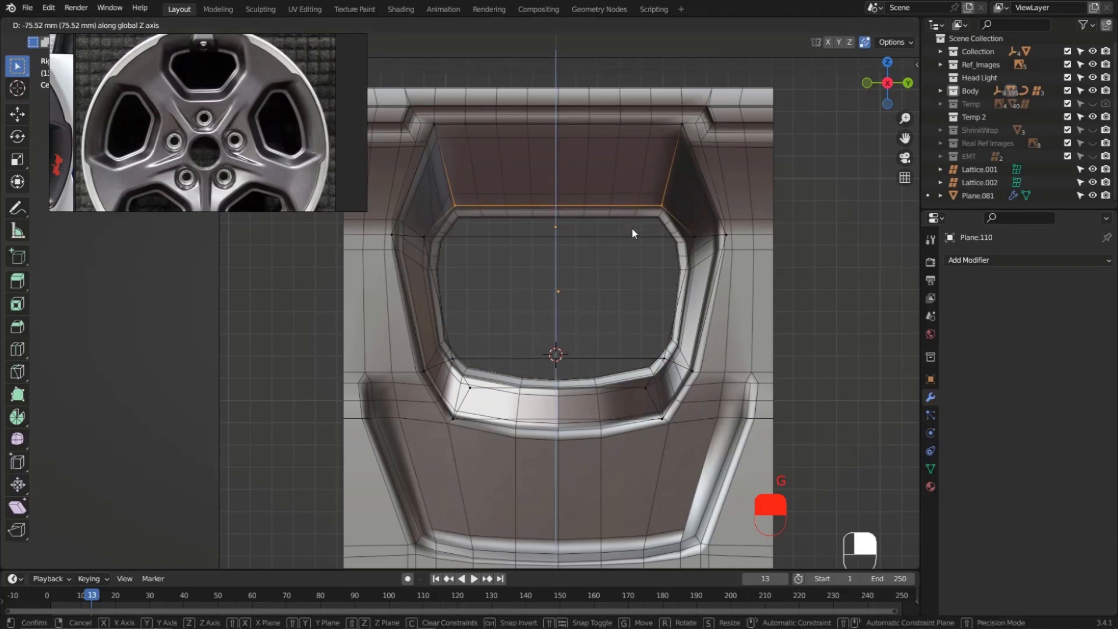
left_click(631, 231)
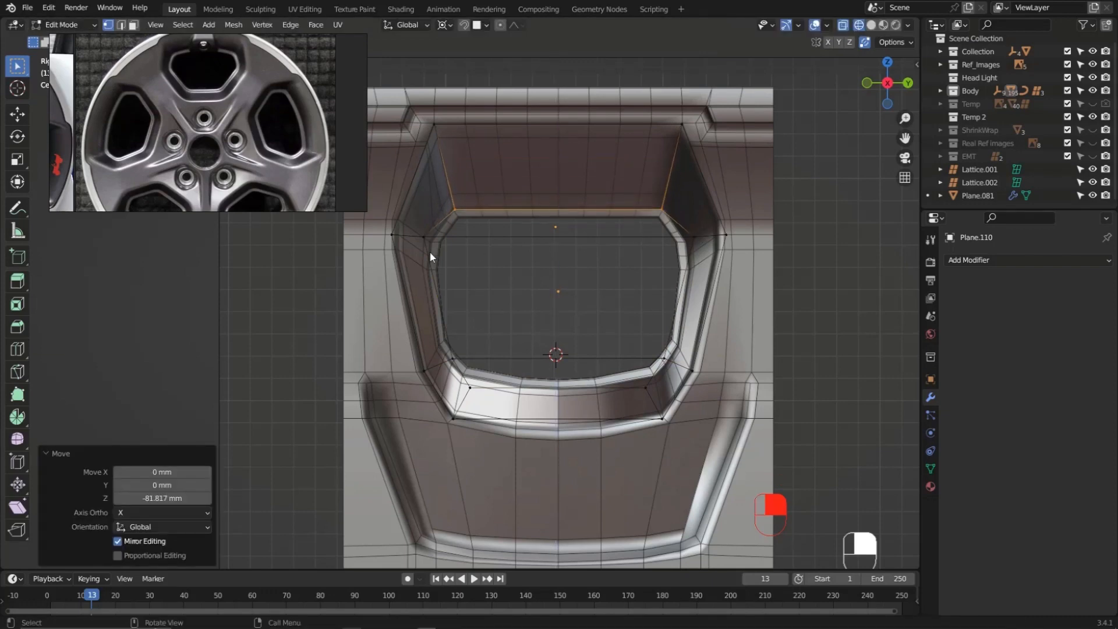
Shift the inset's upper side vertex row slightly along Y to centre it on the inner opening
scroll(429, 250, "up", 3)
left_click_drag(408, 215, 733, 250)
left_click_drag(886, 245, 896, 244)
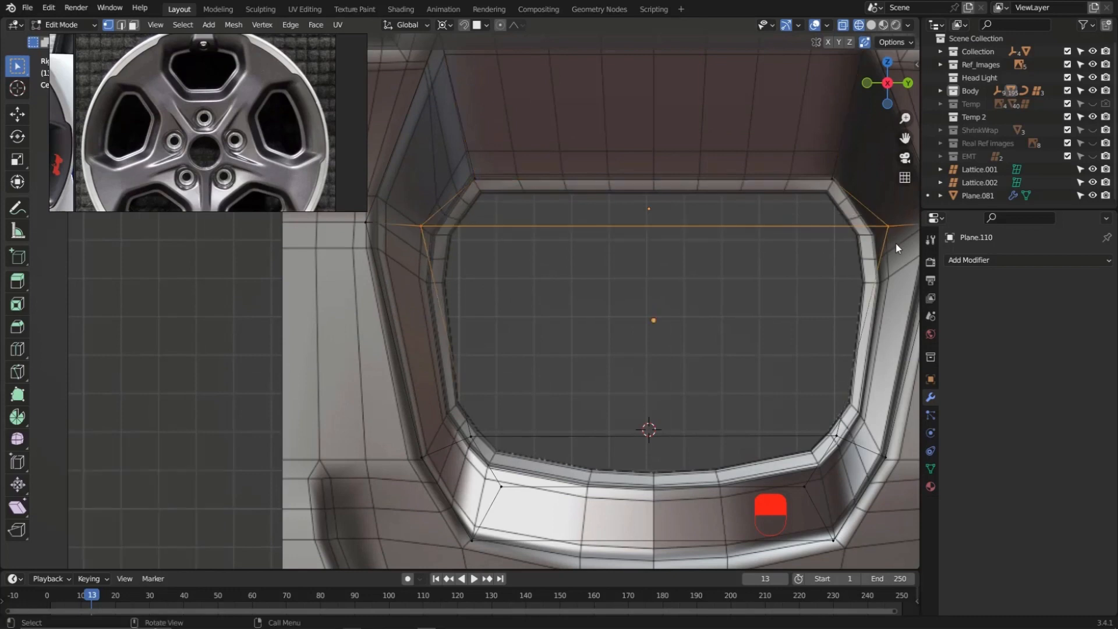
key("g")
key("y")
left_click(902, 243)
Set the transform pivot to Bounding Box Center and scale the upper side row to about 0.924 along Y
scroll(635, 266, "down", 1)
middle_click_drag(638, 271, 613, 330, "shift")
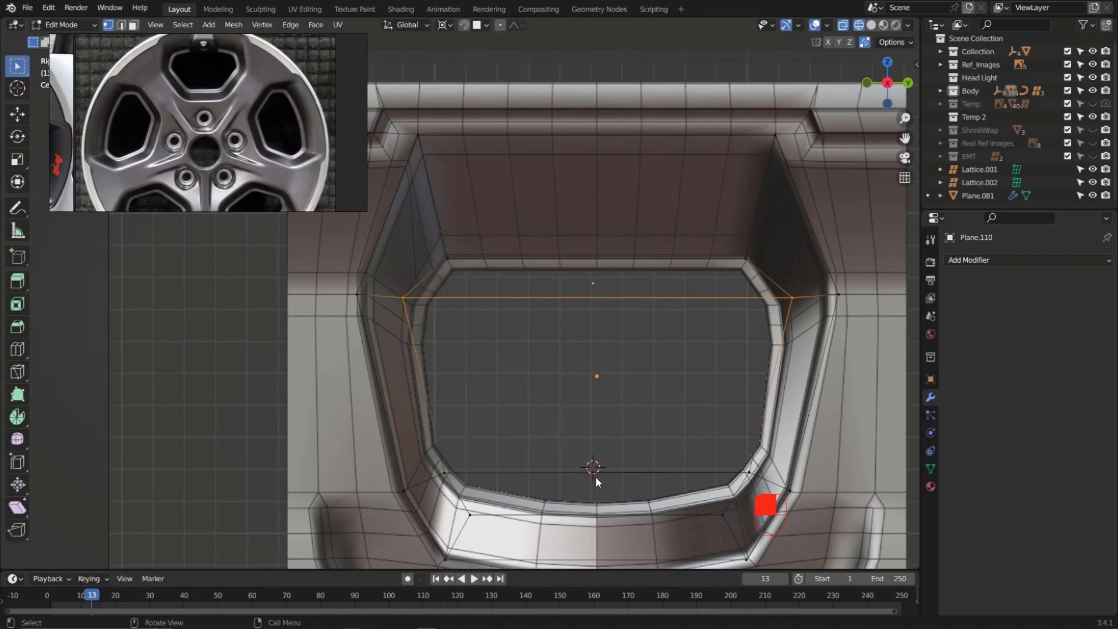
left_click(446, 25)
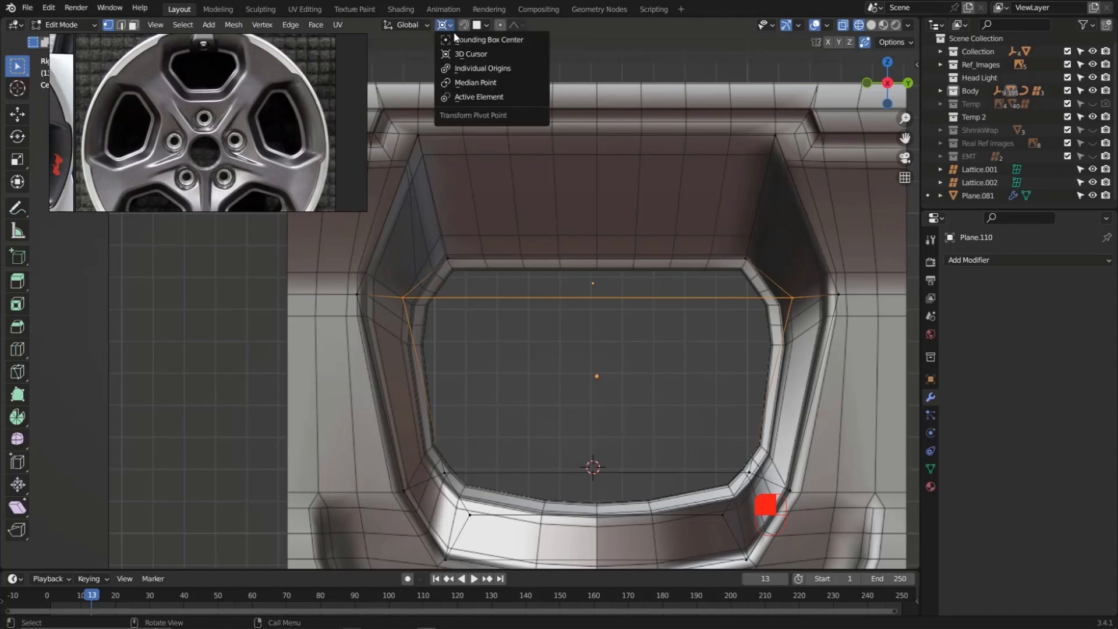
left_click(456, 39)
scroll(437, 280, "down", 2)
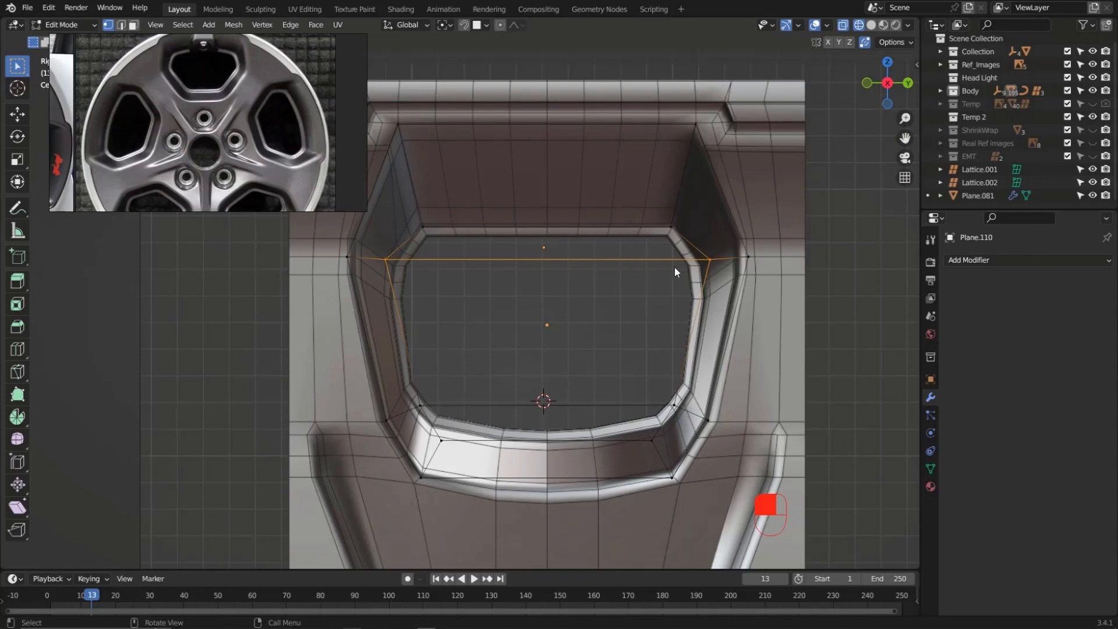
scroll(749, 258, "up", 2)
key("s")
key("y")
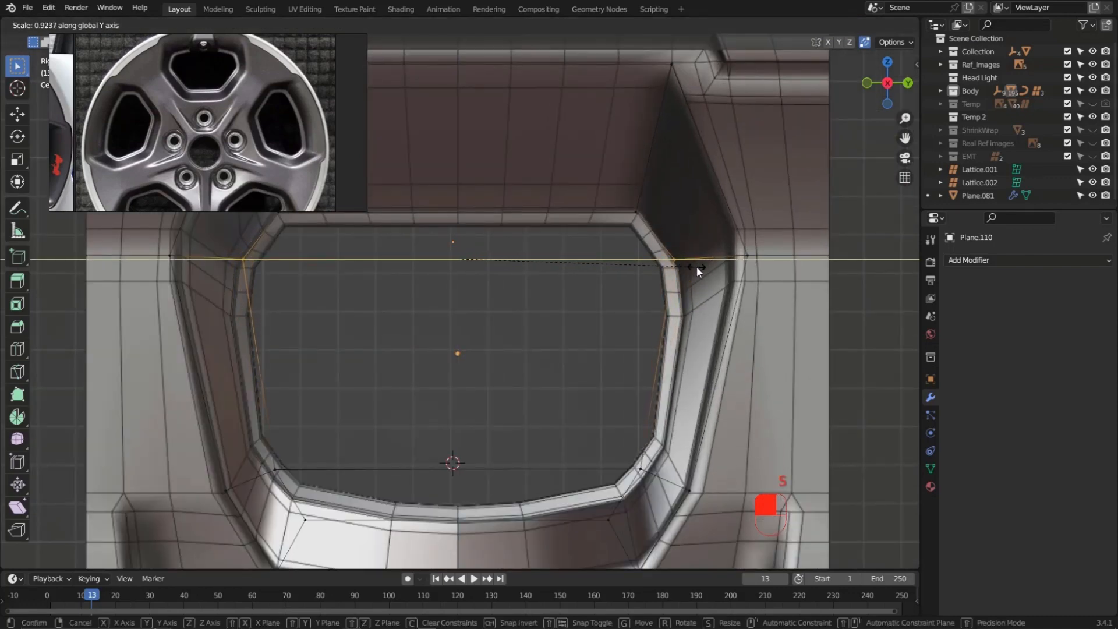
left_click(696, 267)
Move the upper side row about 28.6 mm down along Z and scale it about 1.038 along Y
key("g")
key("z")
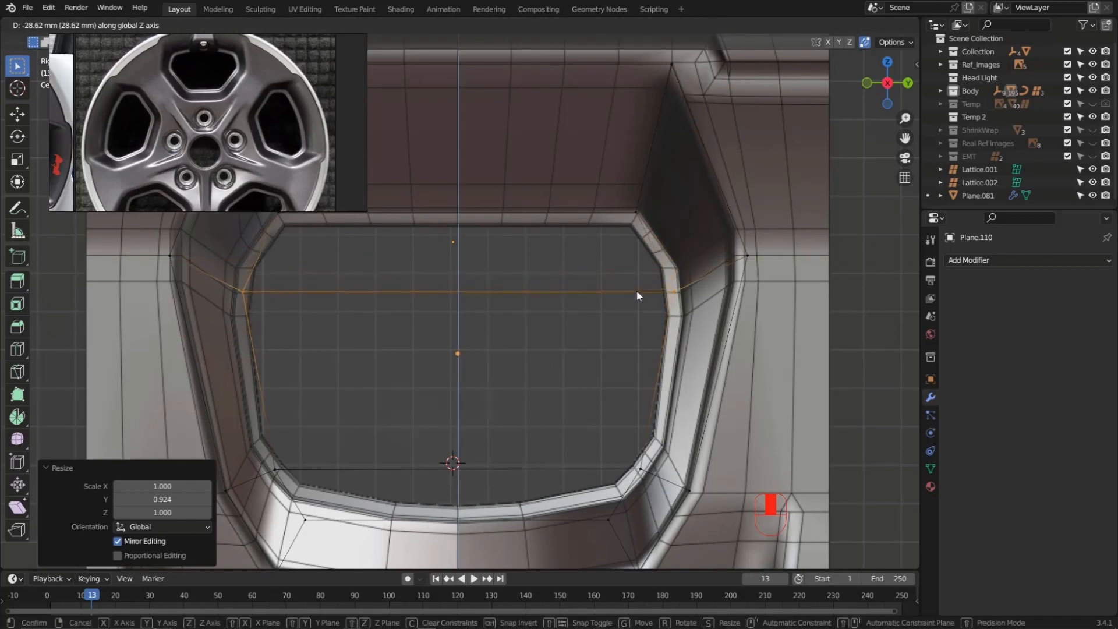
left_click(639, 294)
key("s")
key("y")
left_click(701, 296)
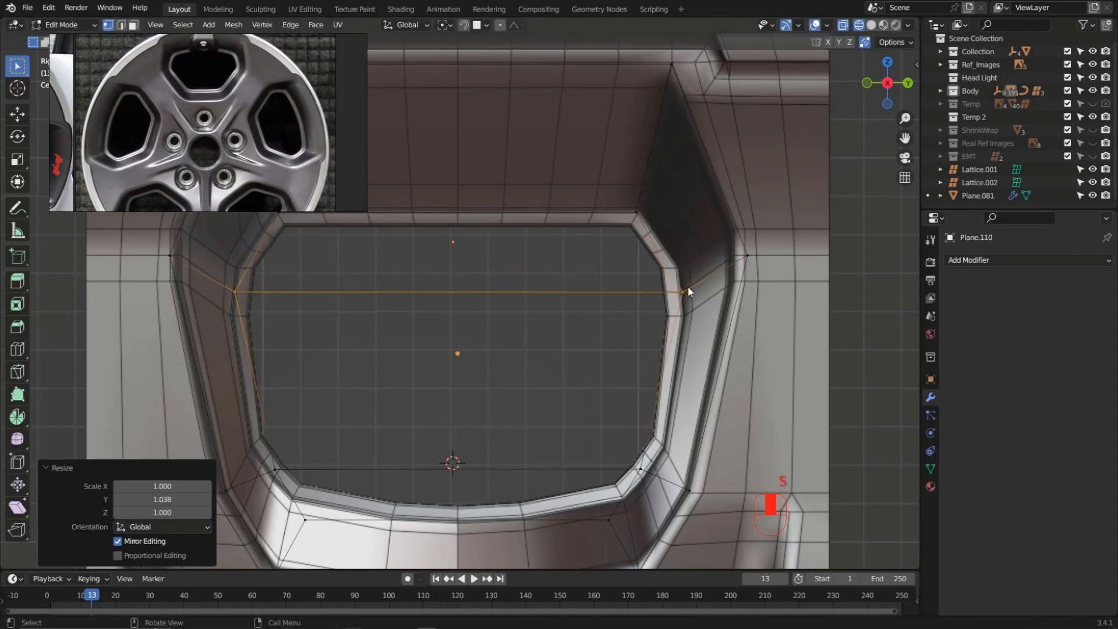
Move the inset's two lower vertex rows about 22.5 mm up along Z to meet the inner opening's lower corners
scroll(631, 371, "down", 2)
left_click_drag(372, 327, 557, 404)
left_click_drag(622, 318, 708, 419, "shift")
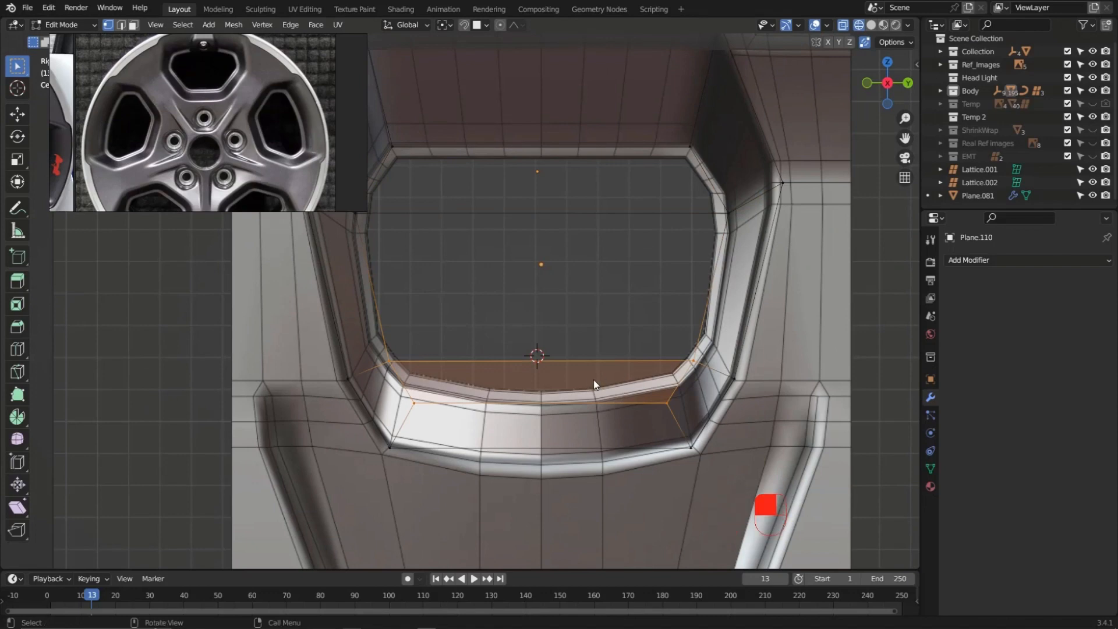
key("g")
key("z")
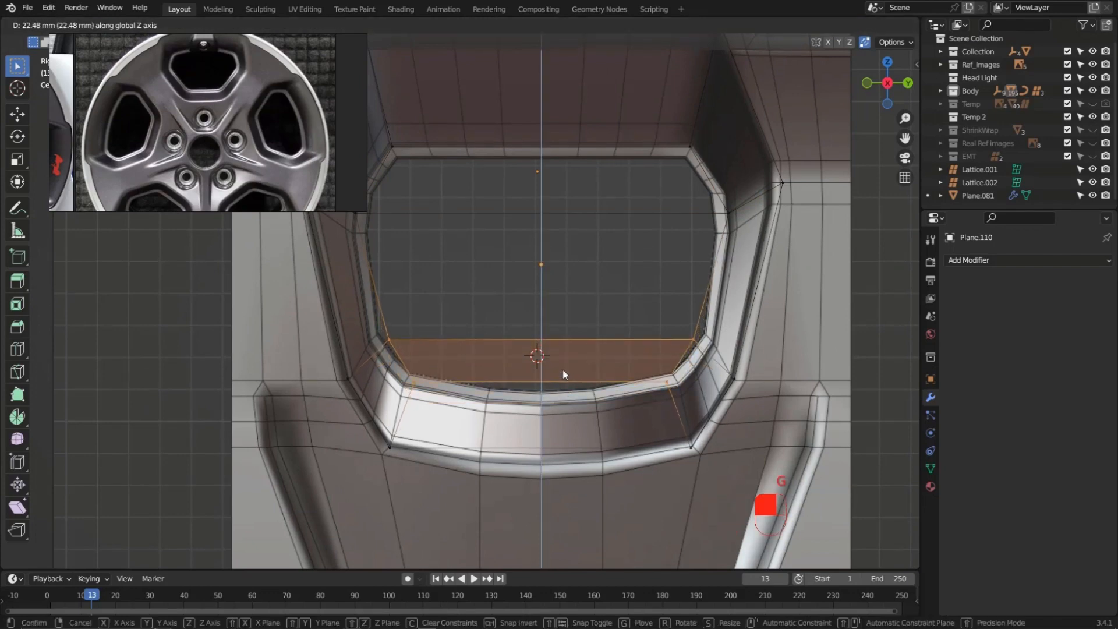
left_click(563, 375)
Scale the lower side row about 1.133 and the bottom row about 1.114 along Y to fit the inner opening
left_click_drag(372, 319, 713, 355)
key("s")
key("y")
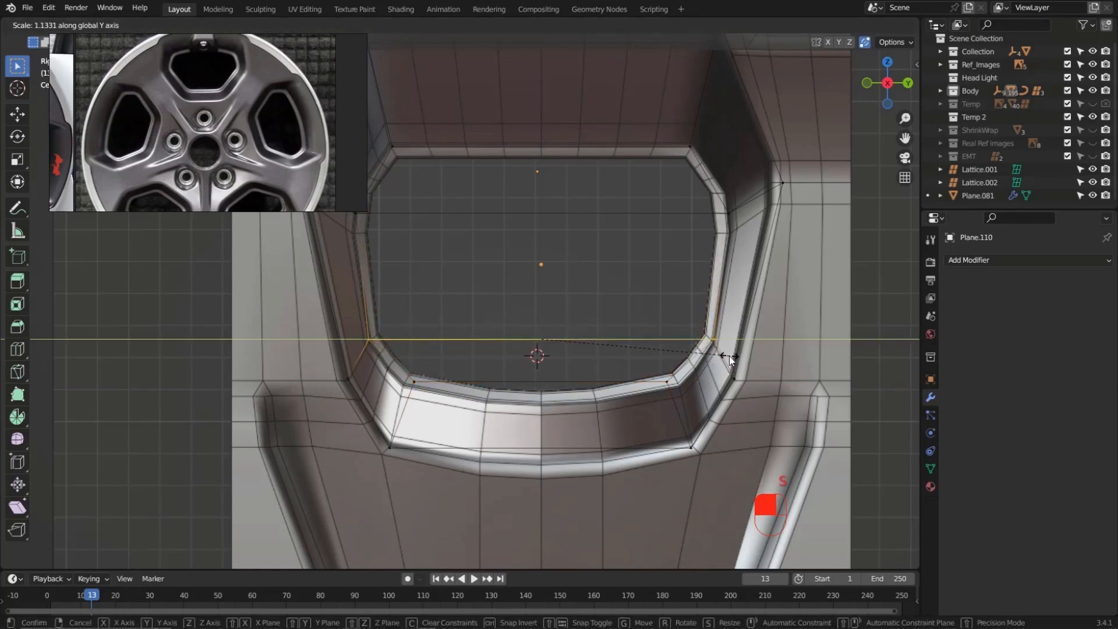
left_click(729, 356)
left_click_drag(399, 371, 679, 391)
key("s")
key("y")
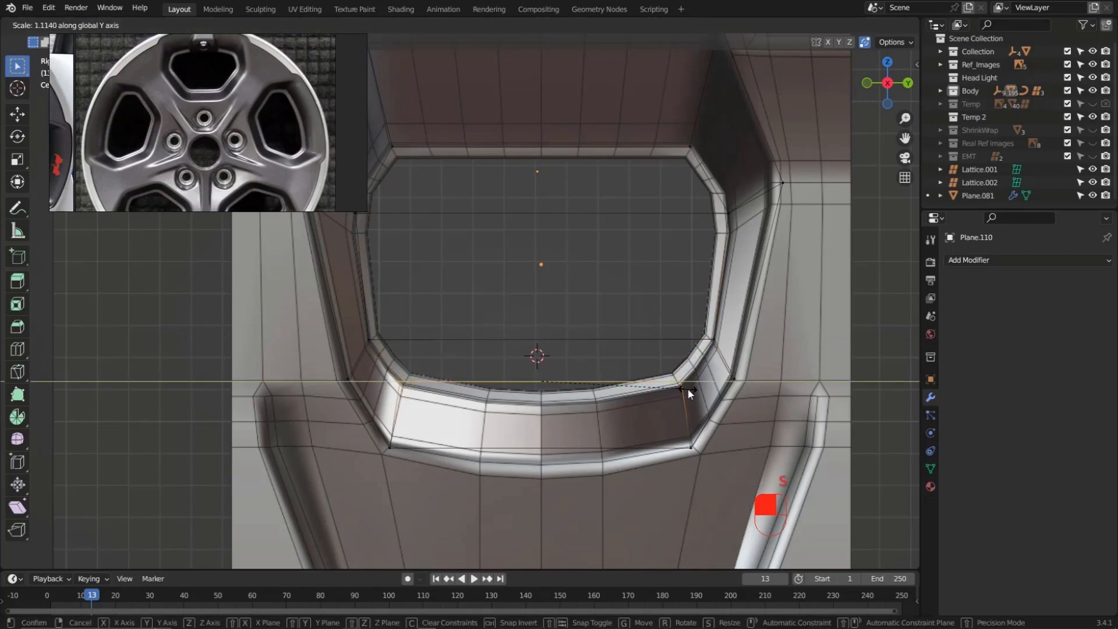
left_click(687, 388)
Select all vertices of the inset's inner outline, from the top edge down to the bottom corners
scroll(623, 372, "down", 1)
scroll(624, 372, "down", 2)
left_click_drag(481, 226, 694, 274)
left_click(470, 280, "shift")
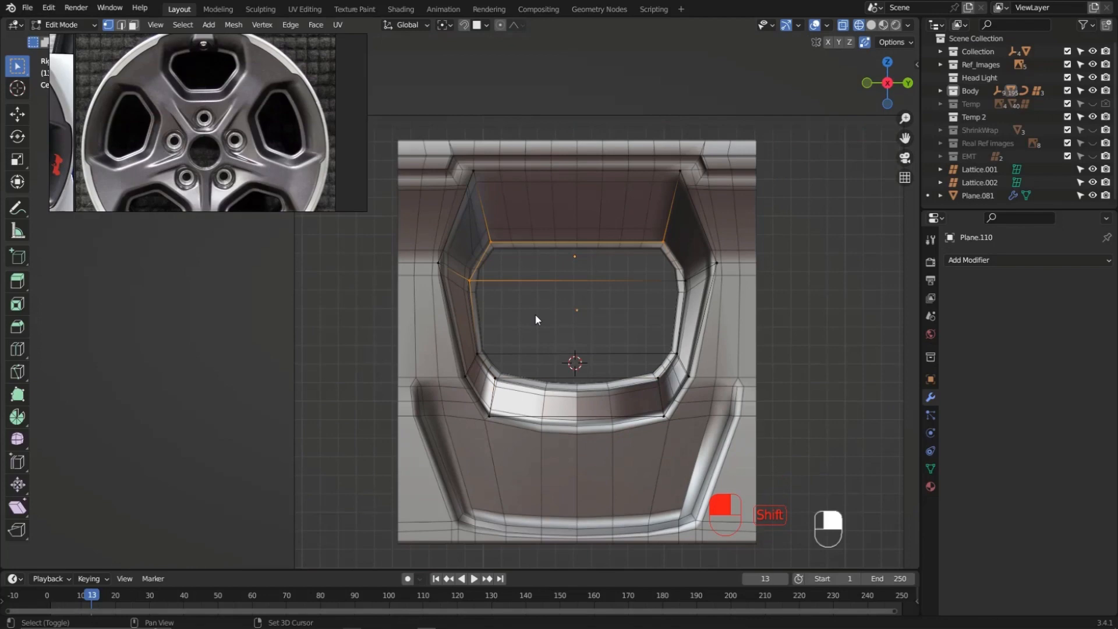
left_click(685, 281, "shift")
left_click_drag(477, 343, 485, 361, "shift")
left_click(493, 379, "shift")
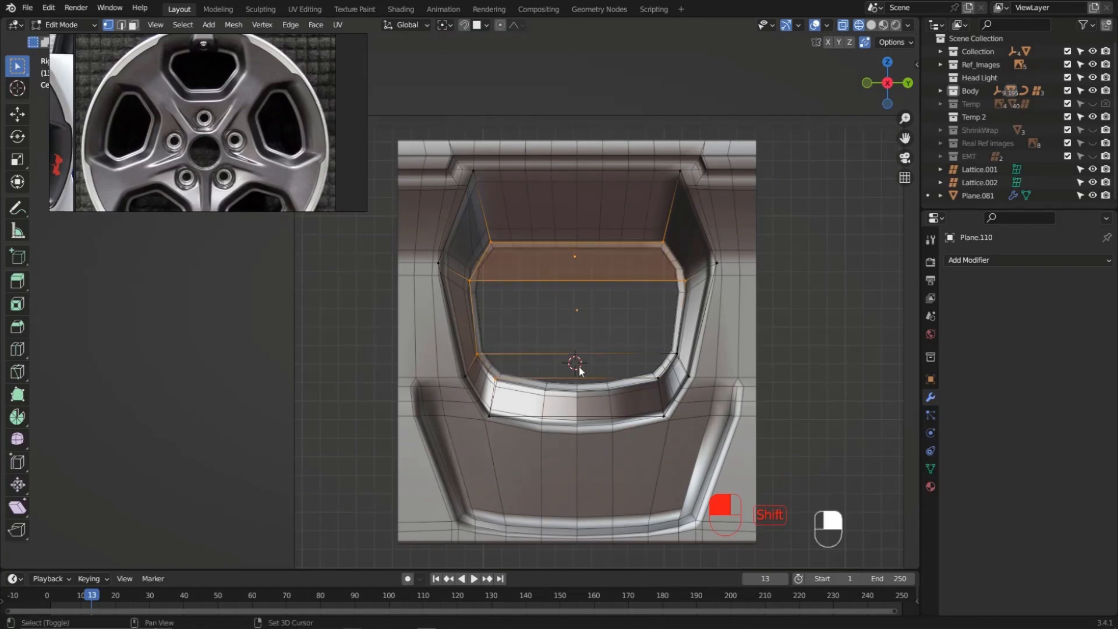
left_click_drag(639, 336, 674, 365, "shift")
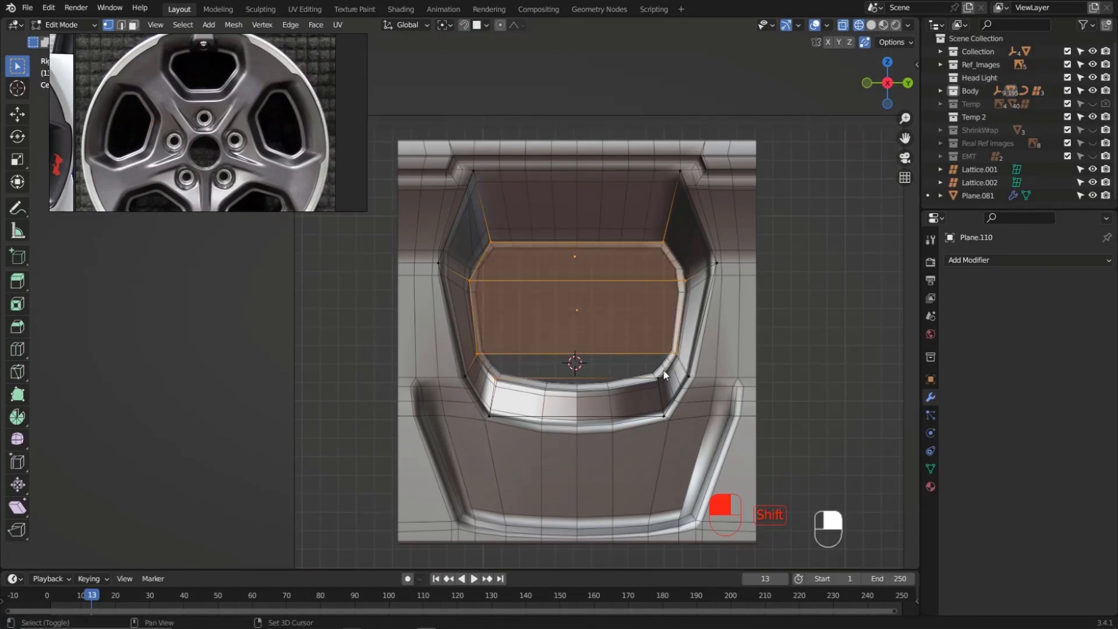
Bring up the angled close-up rim reference and move the selected inner faces about -100.7 mm along X to give the opening depth
scroll(179, 129, "down", 5)
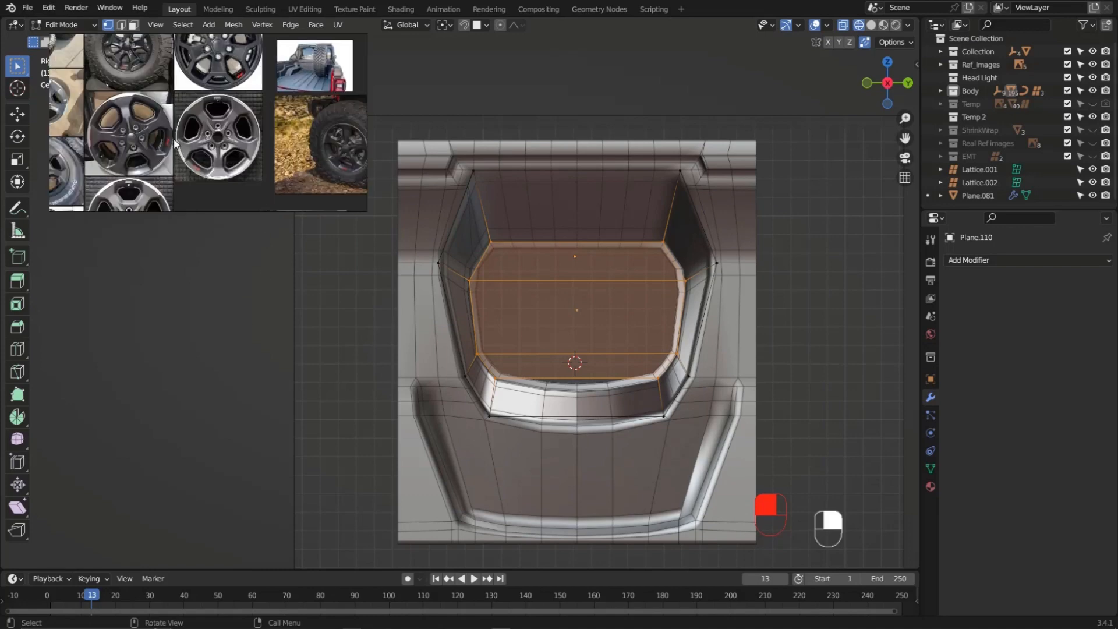
middle_click_drag(81, 106, 166, 142)
scroll(166, 143, "down", 3)
scroll(131, 141, "up", 6)
scroll(134, 110, "up", 5)
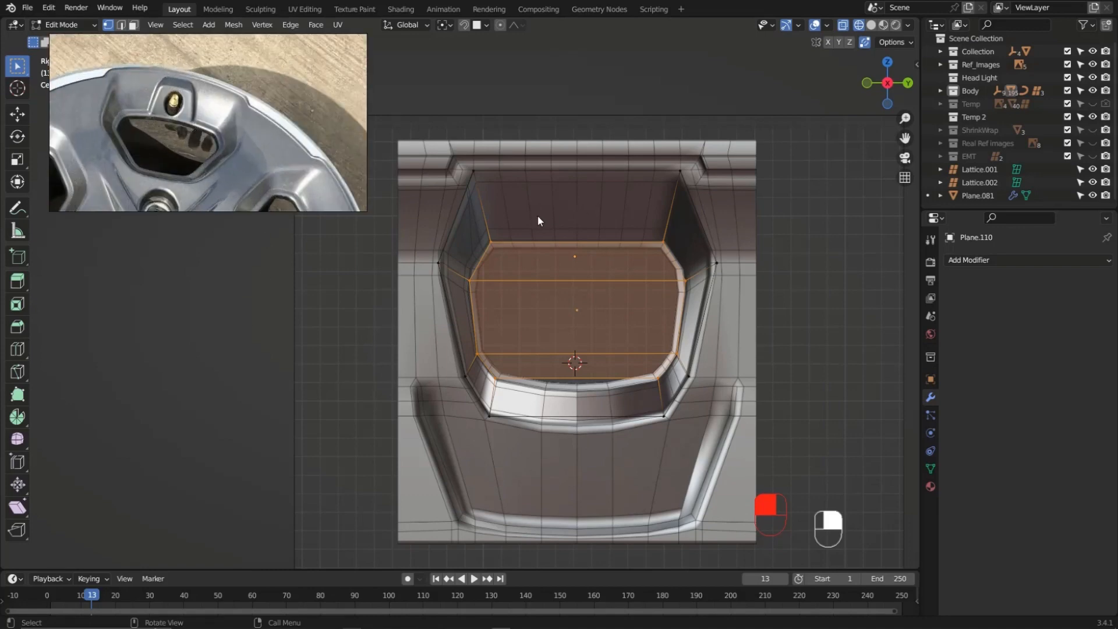
middle_click_drag(659, 312, 610, 283)
key("g")
key("x")
left_click(551, 298)
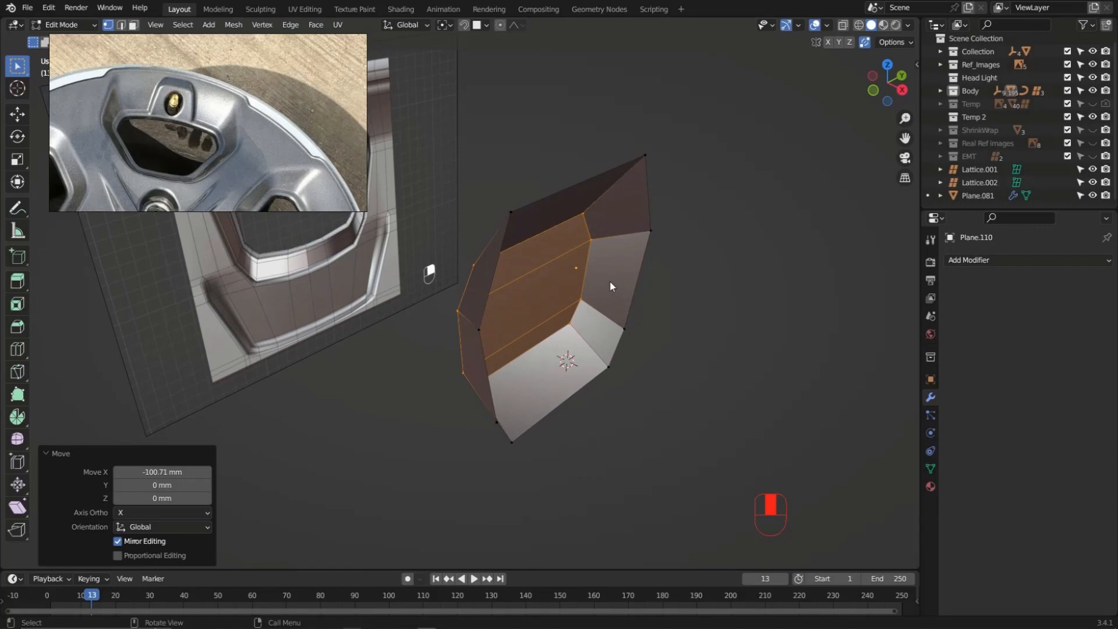
Inset the recessed inner faces by about 90.7 mm and delete the central faces to open the hole
scroll(273, 145, "down", 2)
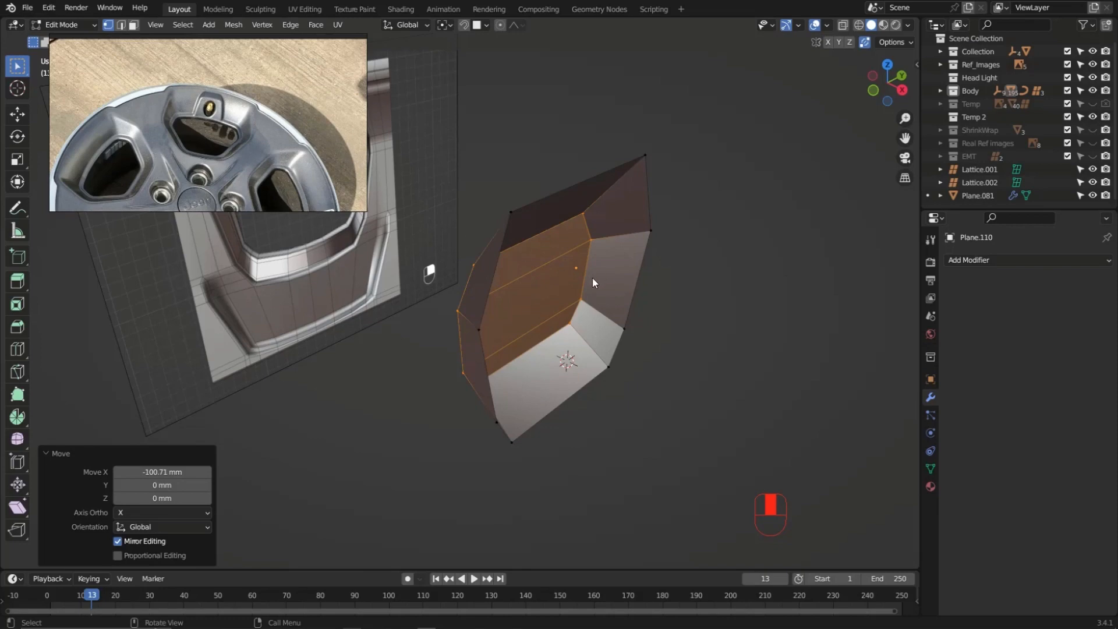
middle_click_drag(544, 277, 558, 287)
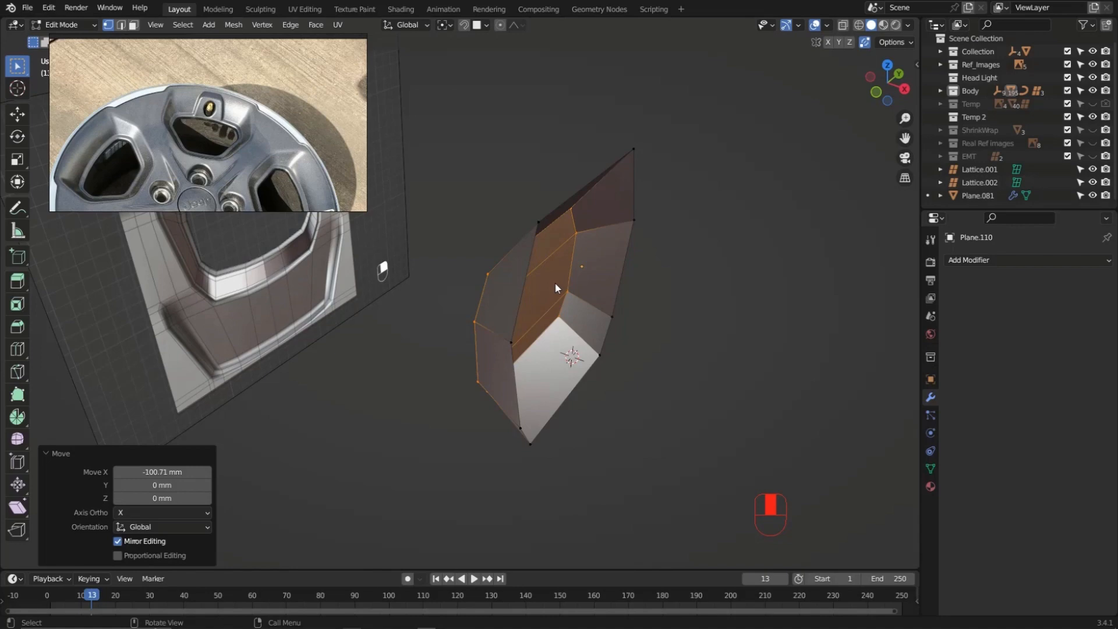
middle_click_drag(546, 289, 457, 237)
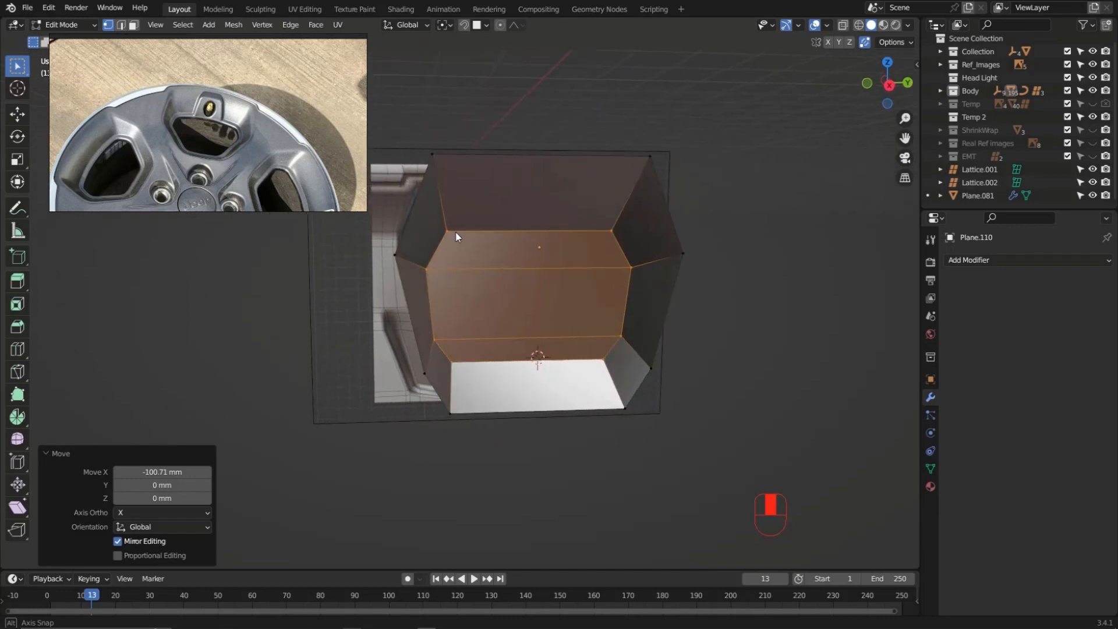
scroll(460, 242, "up", 1)
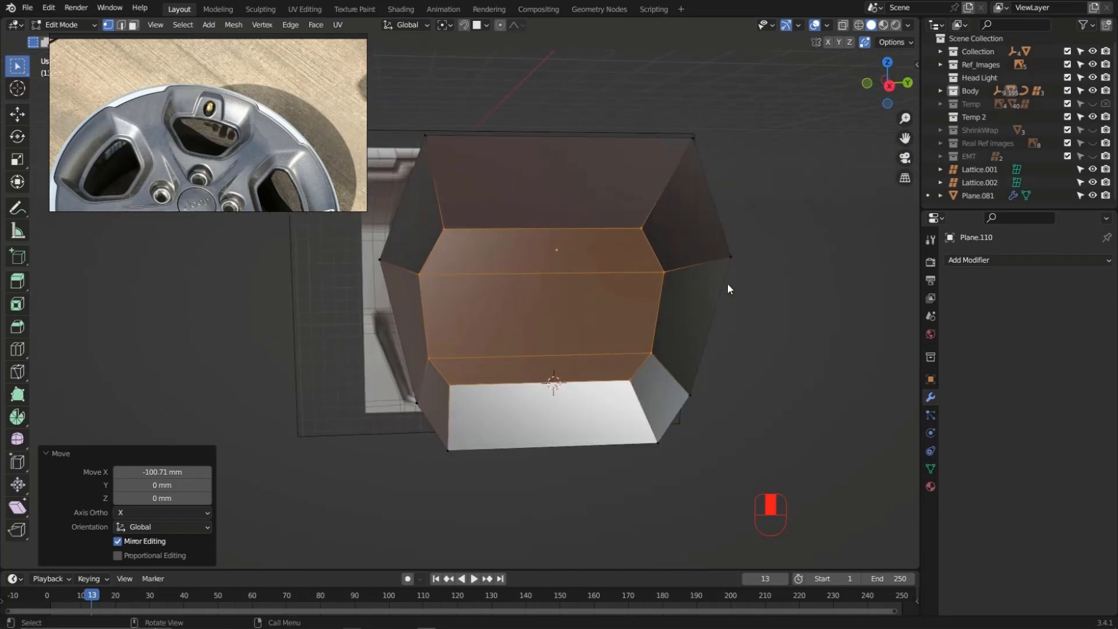
key("i")
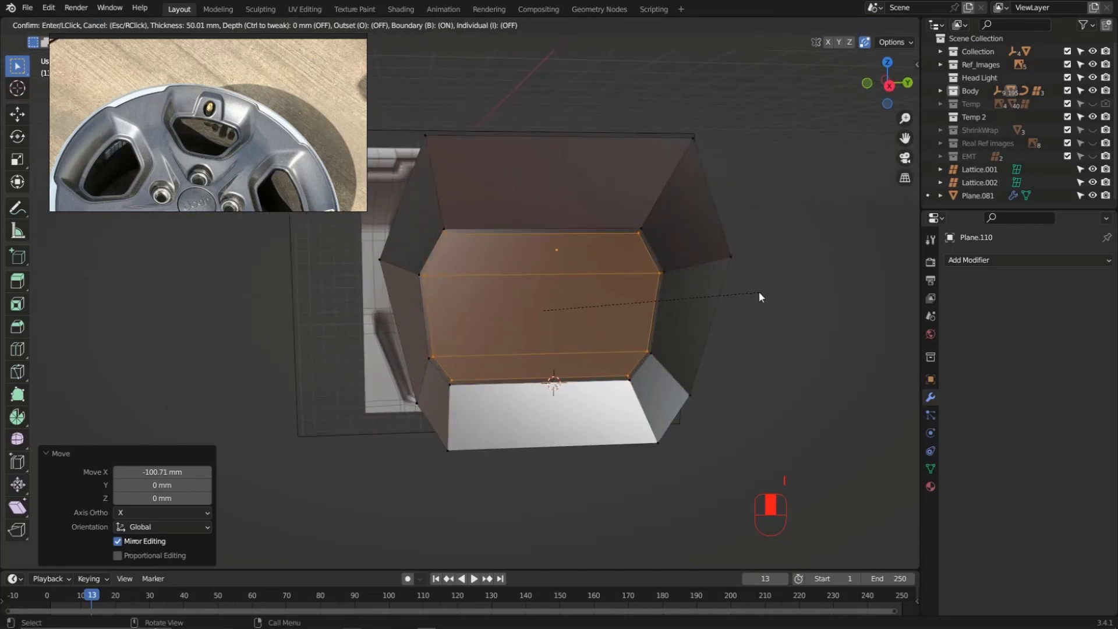
left_click(721, 294)
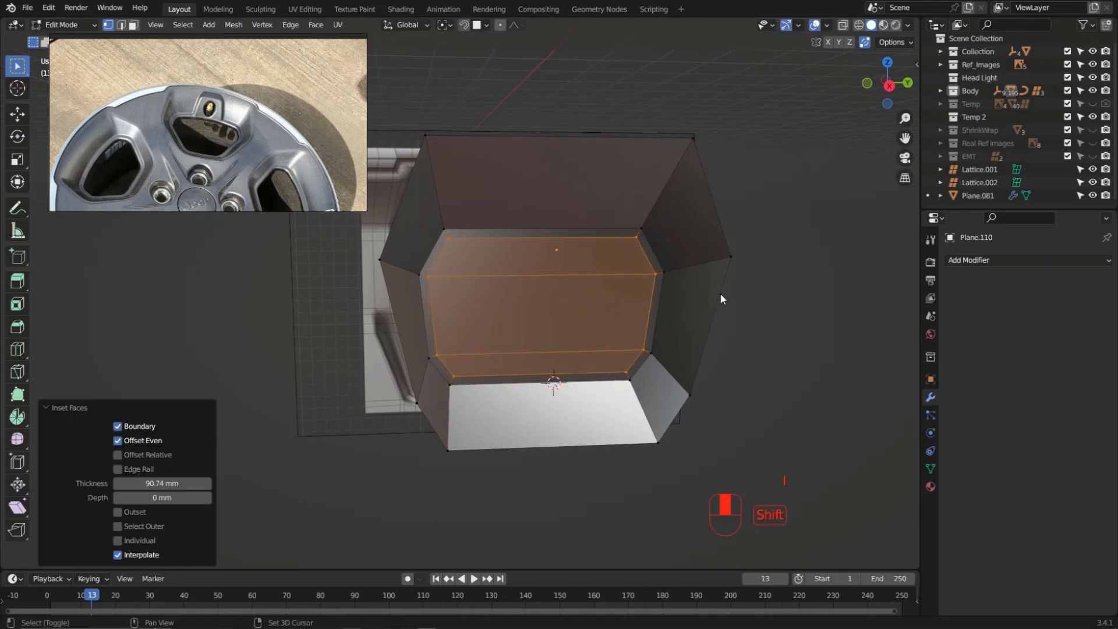
key("x")
left_click(721, 292)
middle_click_drag(513, 275, 569, 239)
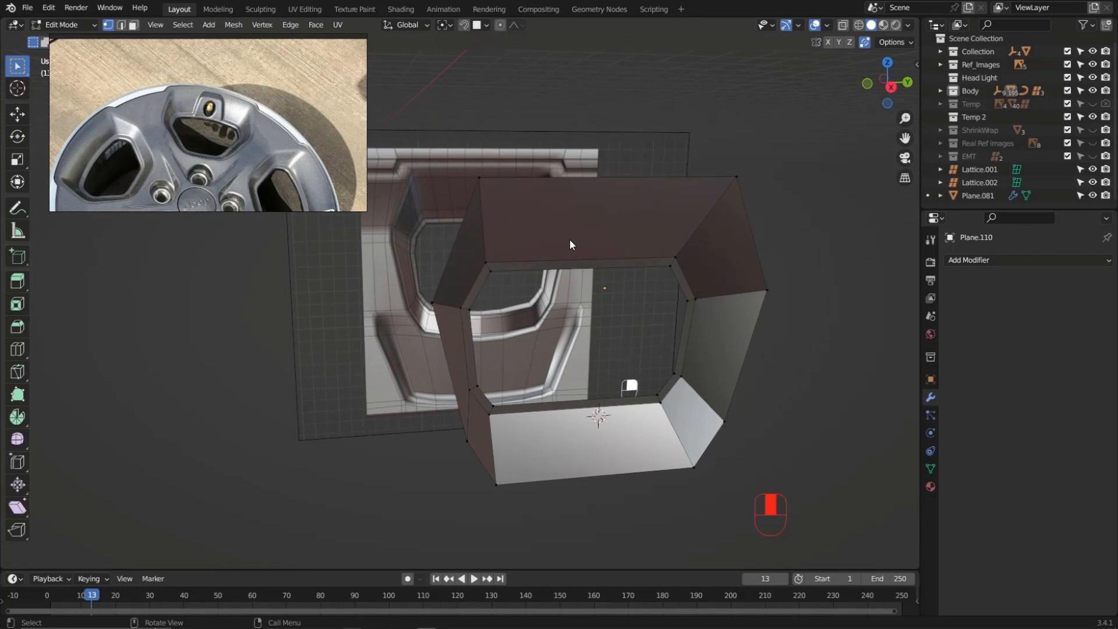
In the see-through right view, extrude the outer top edge up along Z to the reference image's upper border
key("KP_3")
scroll(429, 181, "up", 1)
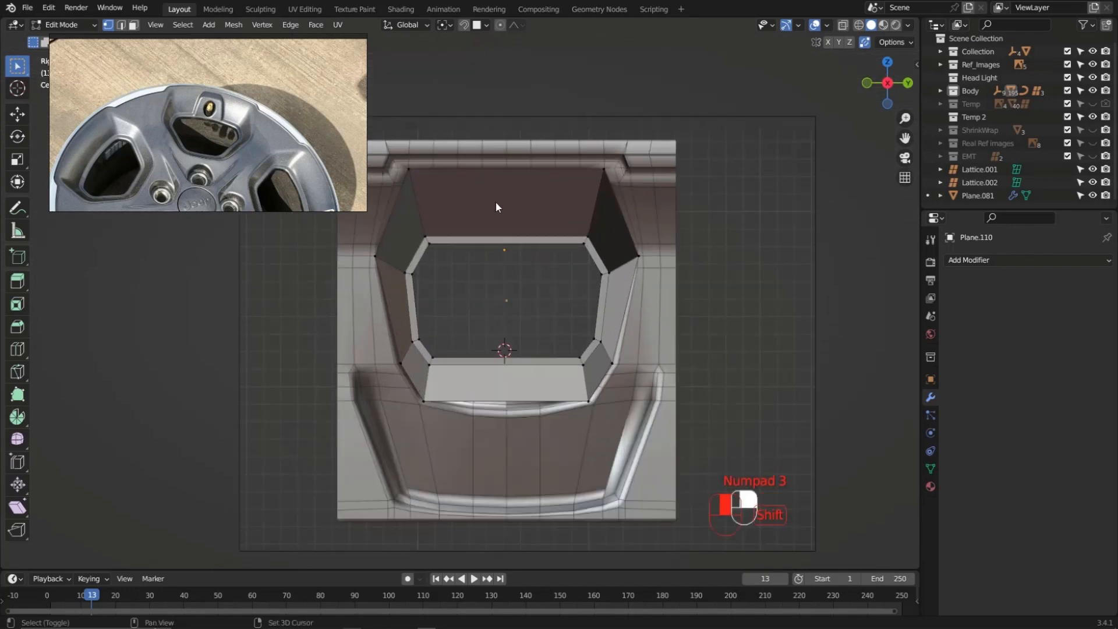
middle_click_drag(495, 202, 583, 204, "shift")
key("z")
middle_click_drag(560, 275, 593, 217)
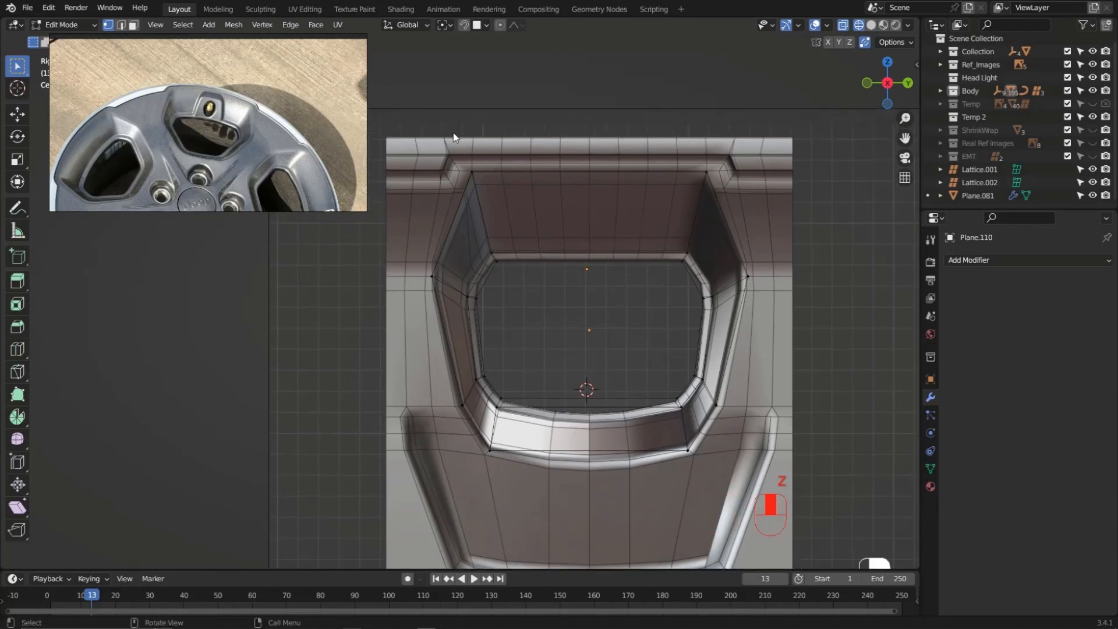
left_click_drag(452, 134, 749, 205)
scroll(557, 141, "up", 3)
middle_click_drag(617, 202, 632, 207, "shift")
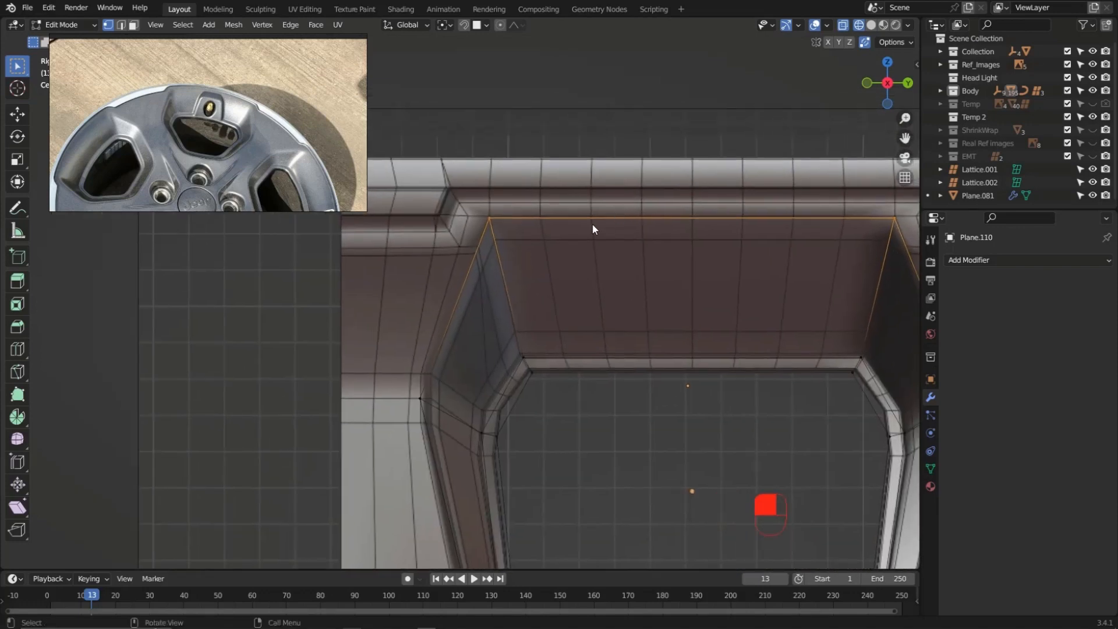
key("e")
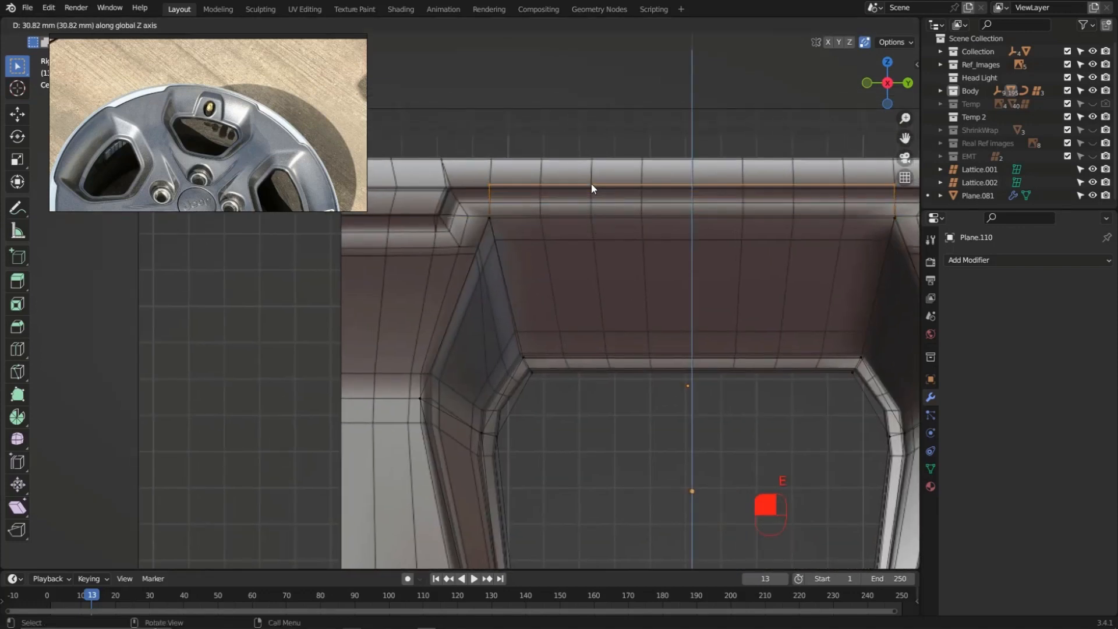
left_click(593, 99)
Add one horizontal loop cut at slide factor 0 through the strip extruded above the opening
middle_click_drag(550, 168, 497, 184)
key("ctrl+r")
left_click(501, 184)
right_click(501, 184)
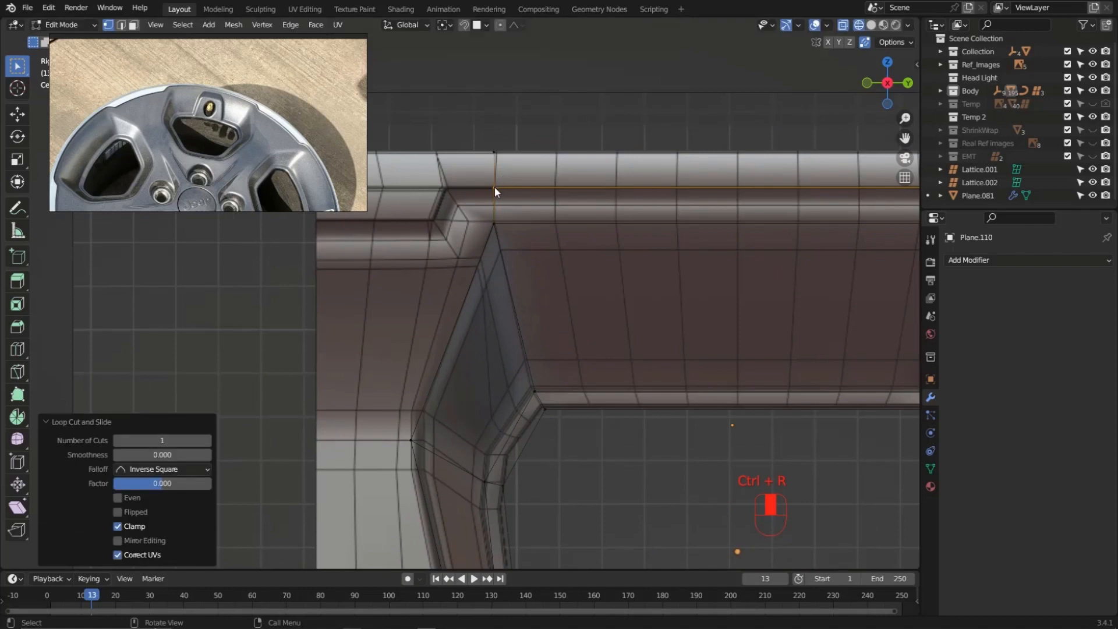
scroll(494, 186, "down", 4)
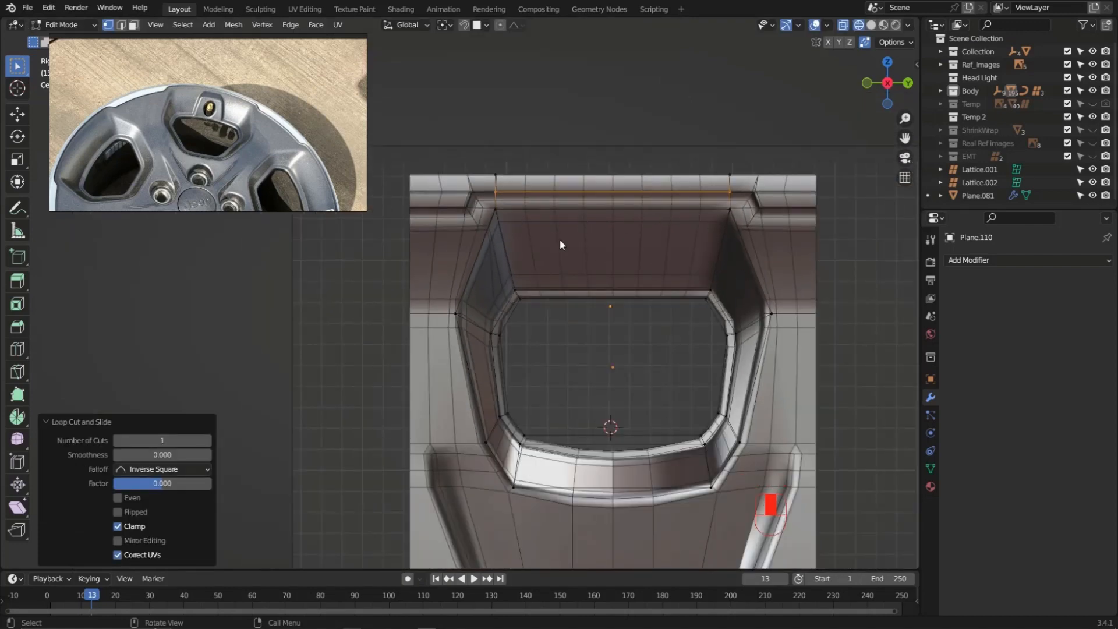
scroll(495, 326, "down", 3)
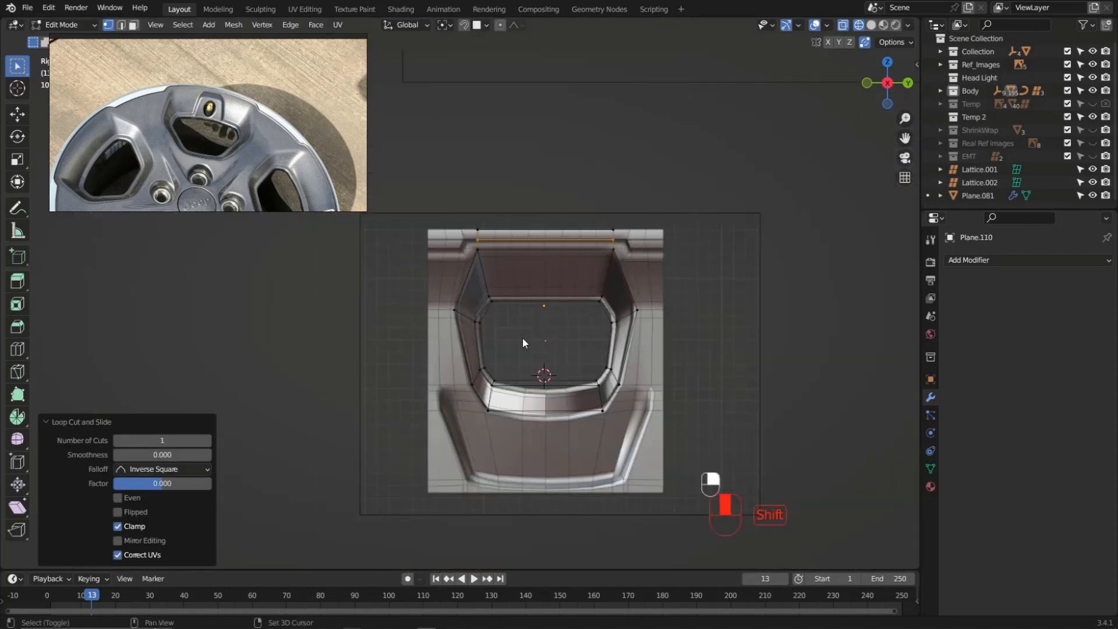
middle_click_drag(523, 337, 637, 224, "shift")
scroll(529, 327, "up", 2)
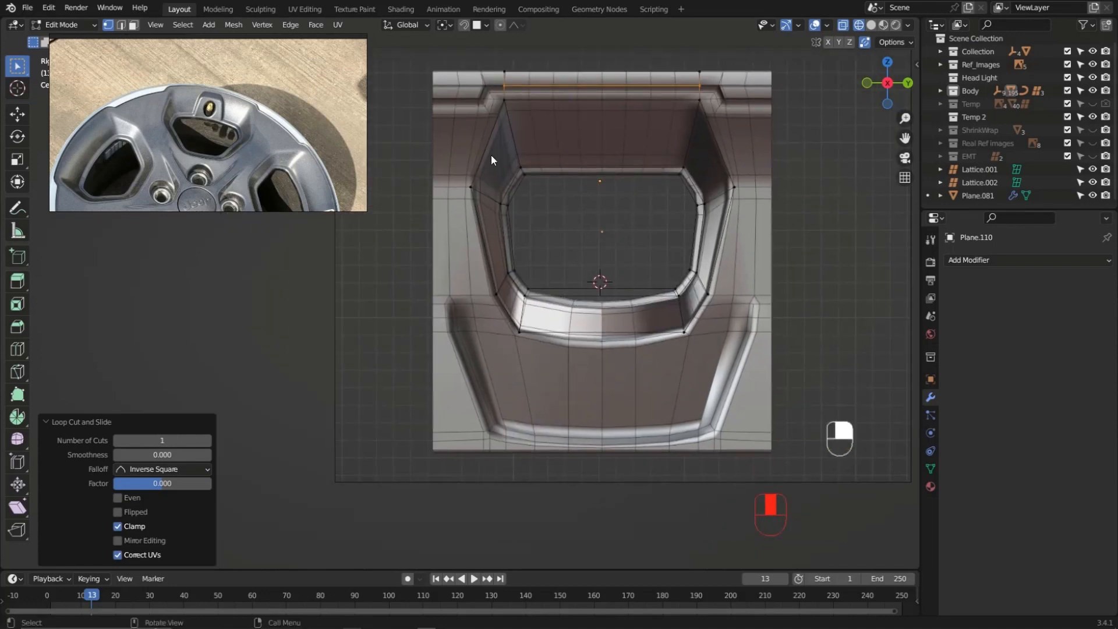
Select the outer edges beside the opening's upper corner and along the strip above, and extrude them about -138.7 mm along Y
middle_click_drag(491, 155, 499, 242, "shift")
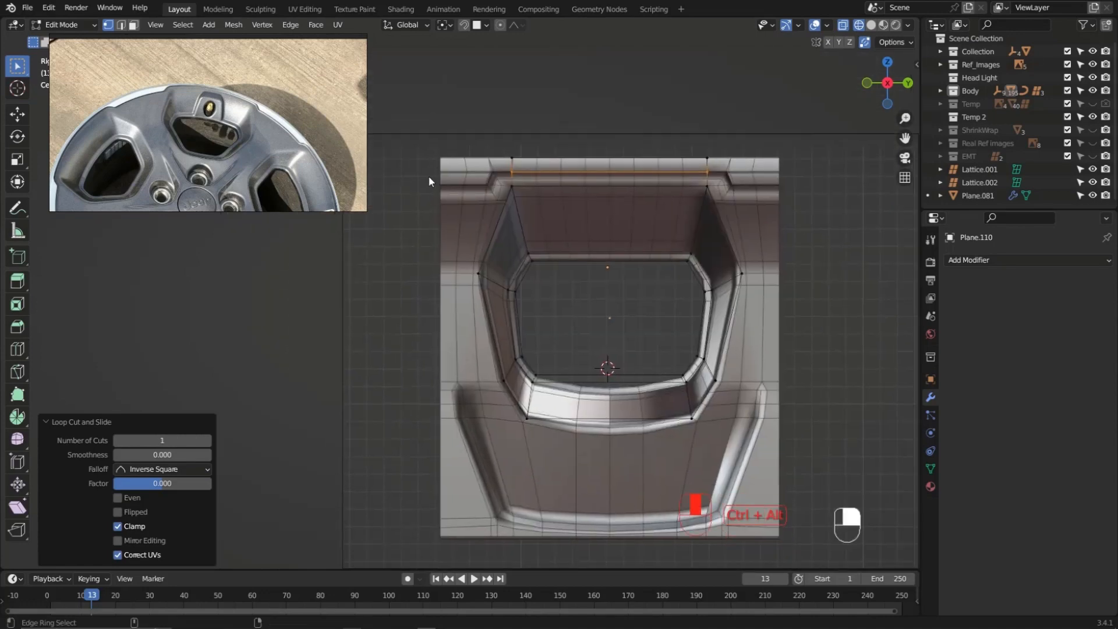
mouse_move(430, 150)
left_mouse_down()
mouse_move(746, 299)
mouse_move(743, 128)
left_mouse_up()
mouse_move(807, 277)
left_mouse_down()
mouse_move(457, 333)
mouse_move(604, 555)
mouse_move(794, 369)
left_mouse_up()
key("Escape")
left_click(483, 279, "alt")
scroll(483, 279, "up", 4)
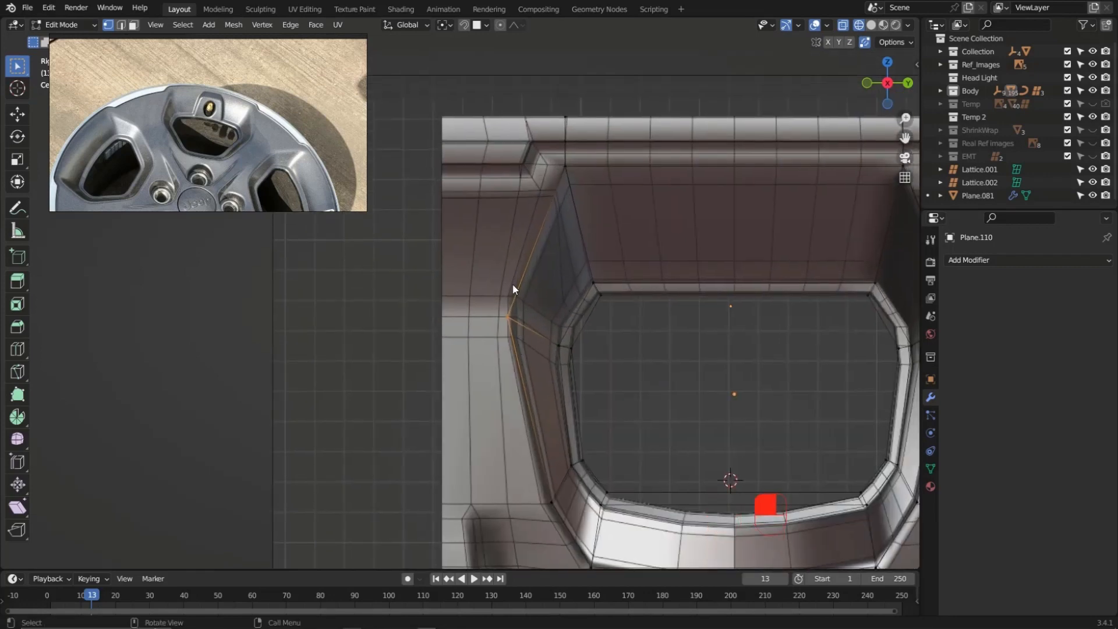
left_click(566, 149, "alt+shift")
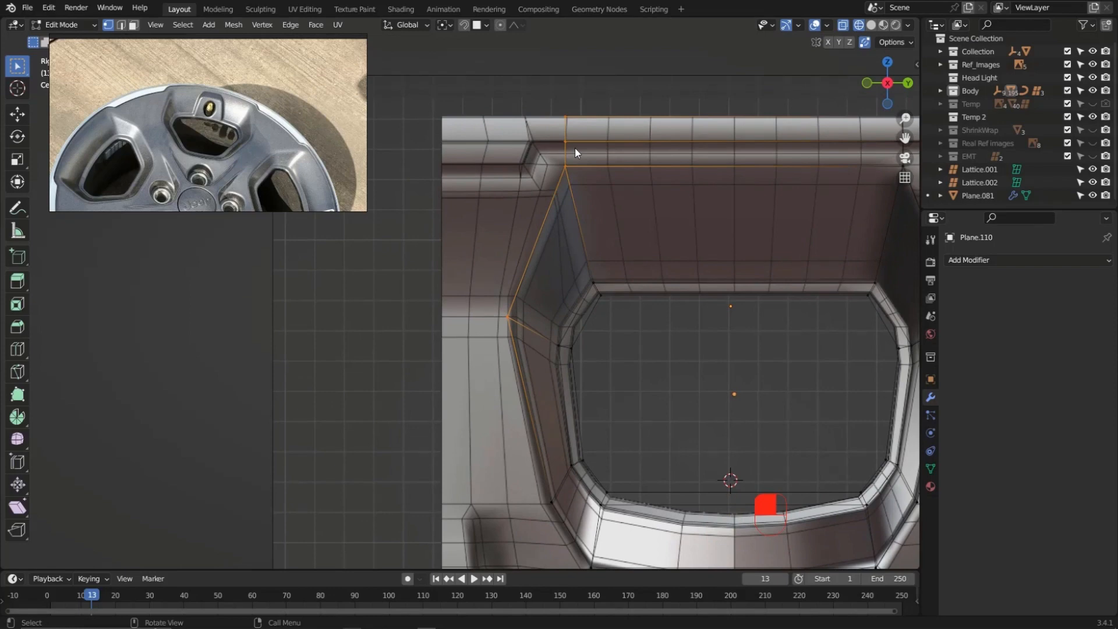
key("e")
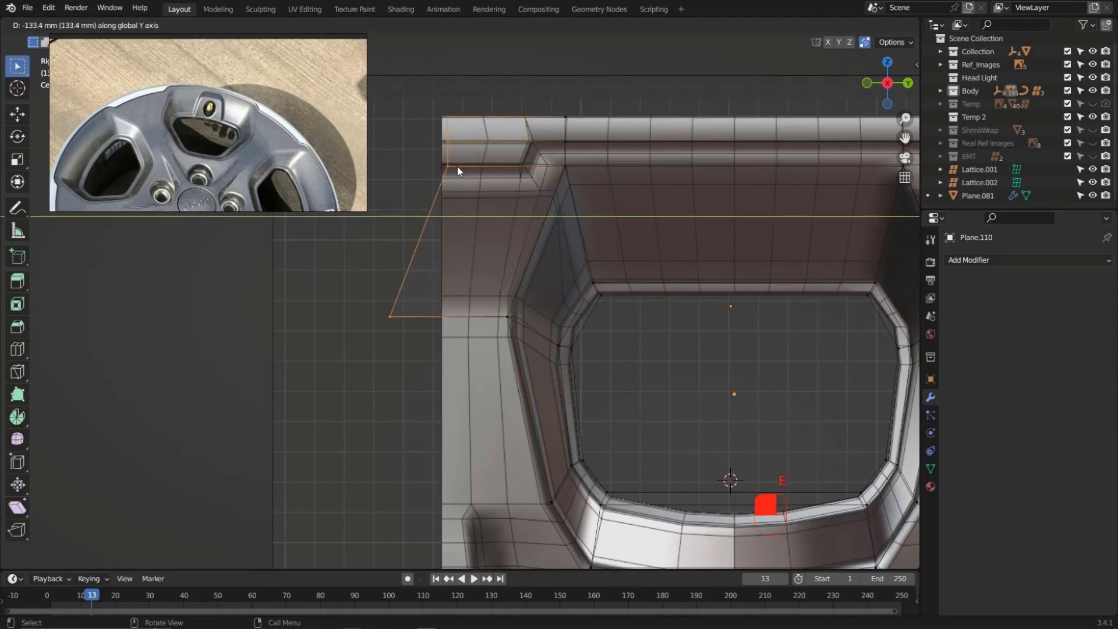
left_click(458, 171)
Flatten the extruded border vertices with a Y scale of 0 and move them about 30.6 mm along Y onto the reference's side border
type("sy")
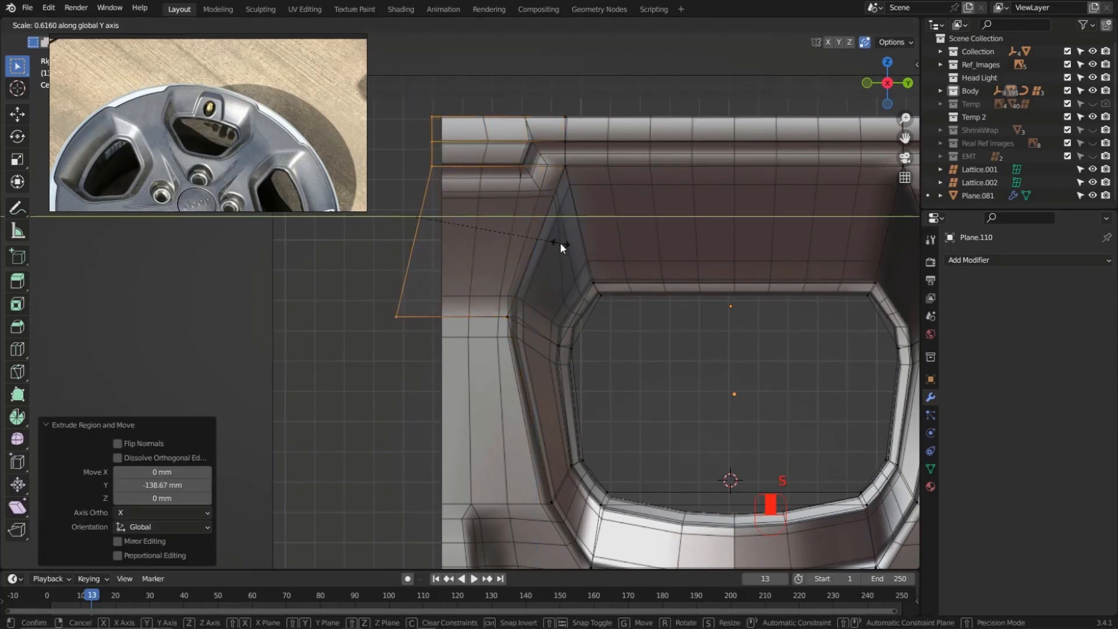
type("0")
key("Return")
scroll(516, 252, "down", 3)
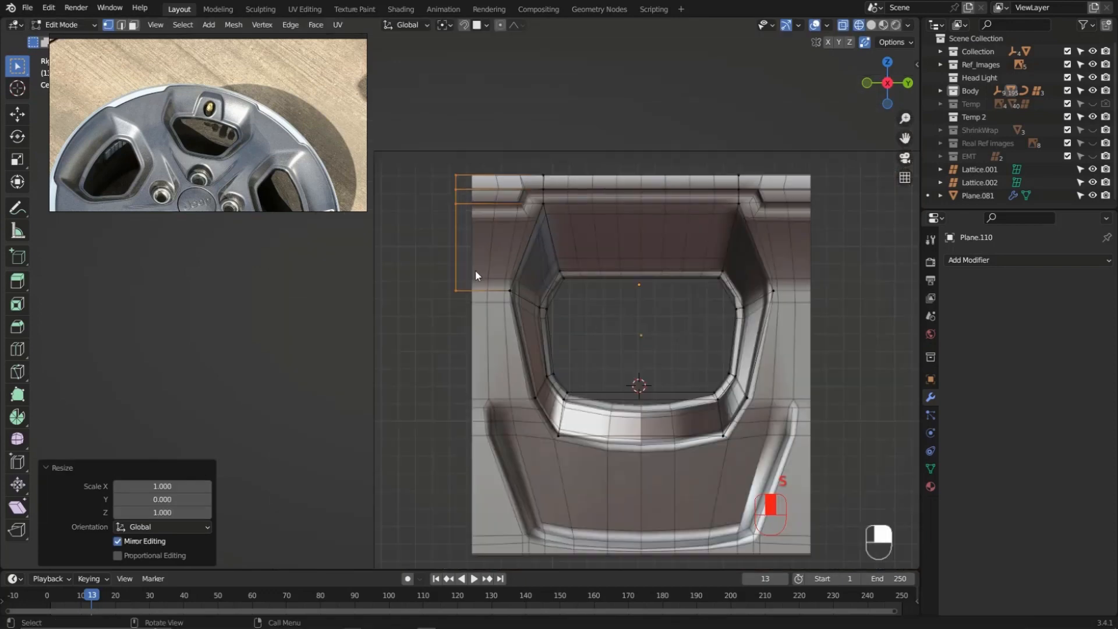
scroll(471, 241, "up", 2)
key("g")
key("y")
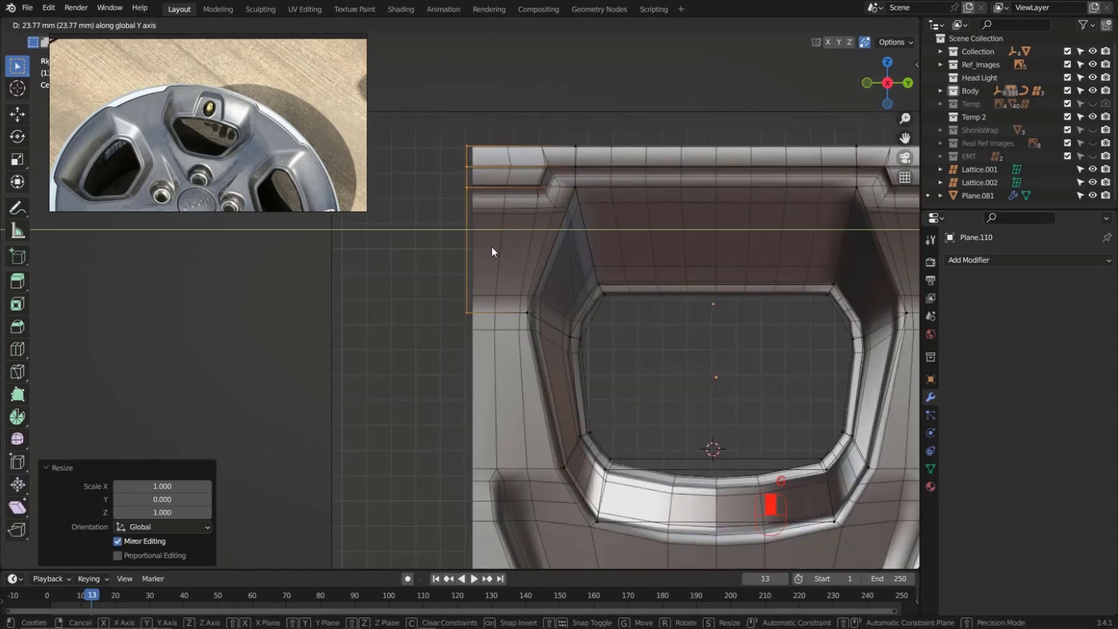
left_click(507, 252)
scroll(463, 246, "down", 2)
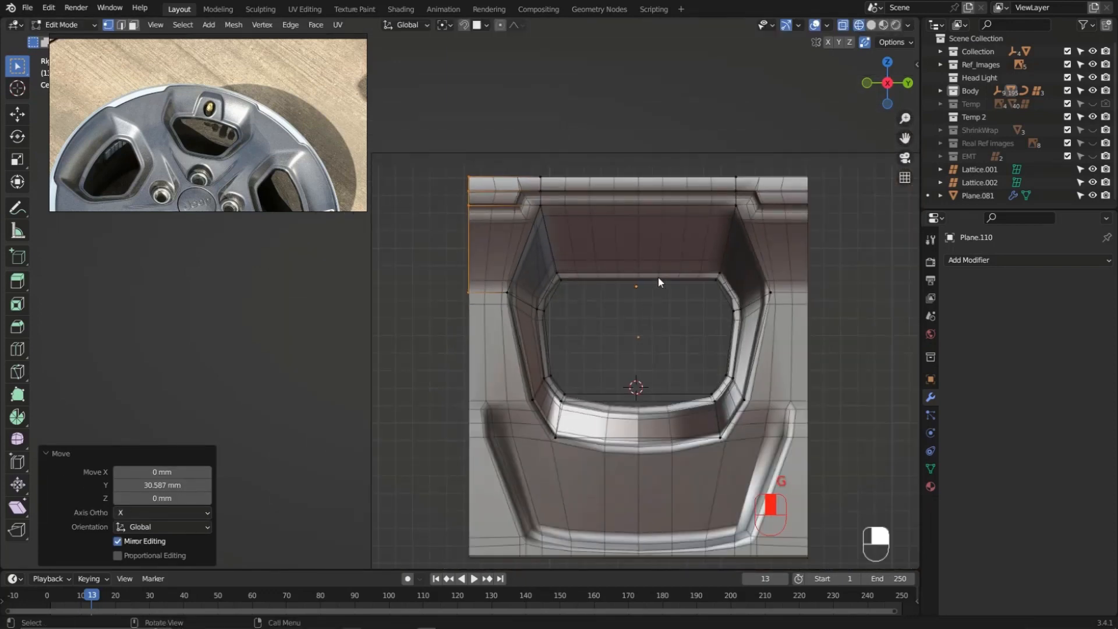
Add centred vertical loop cuts at slide factor 0 through the faces above and below the opening
key("ctrl+r")
left_click(639, 202)
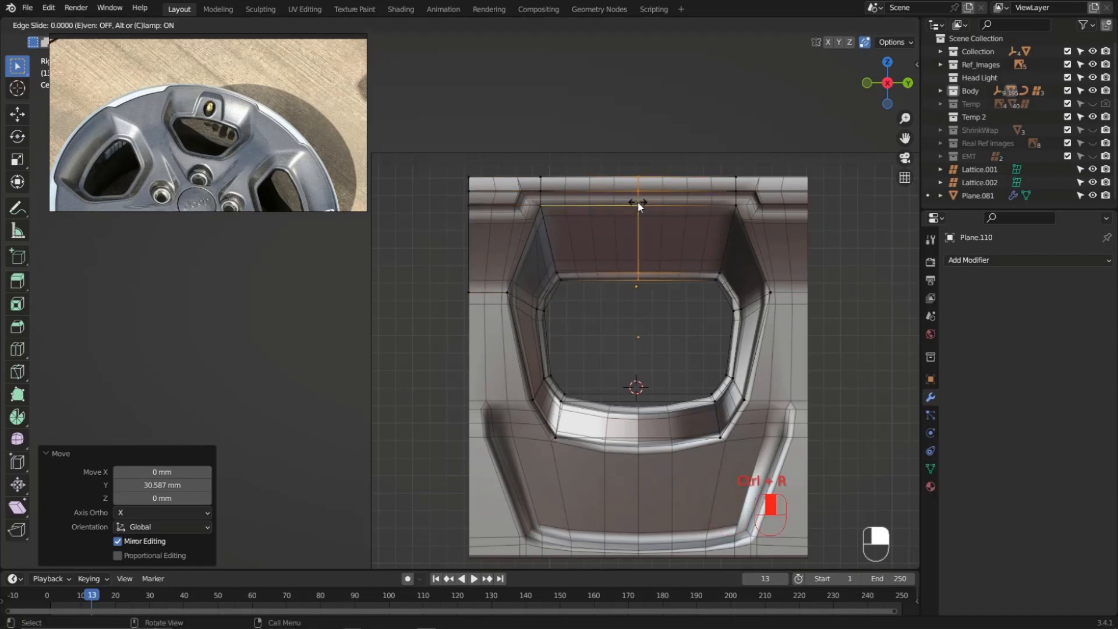
right_click(638, 202)
key("ctrl+r")
left_click(645, 411)
right_click(643, 404)
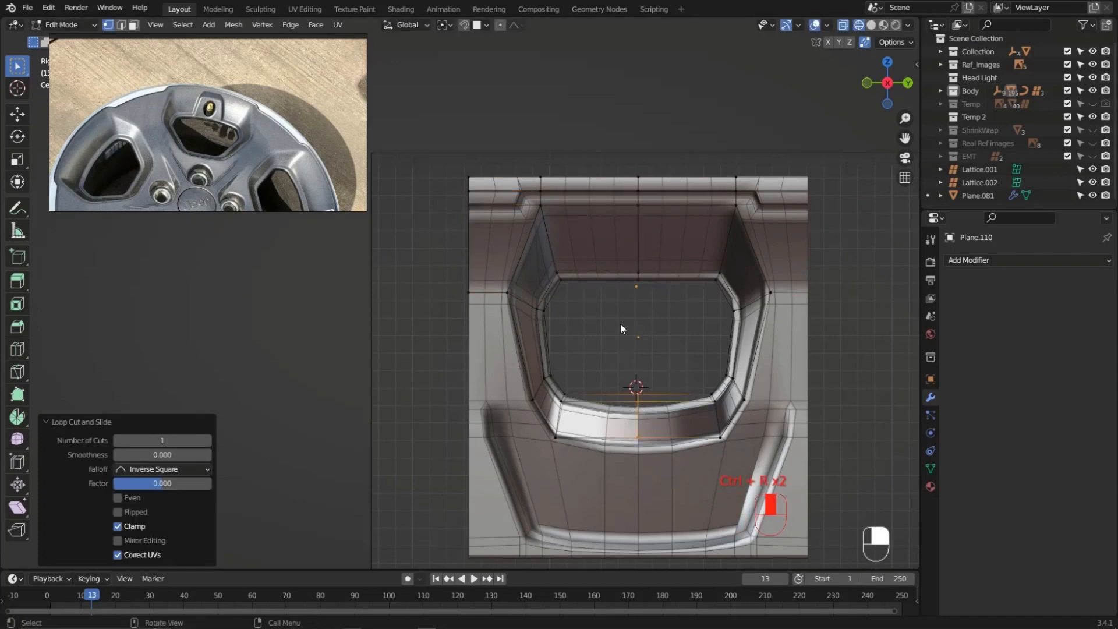
Delete the half of the segment opposite the extruded side border, keeping the mesh up to the centre cut
left_click_drag(624, 127, 870, 486)
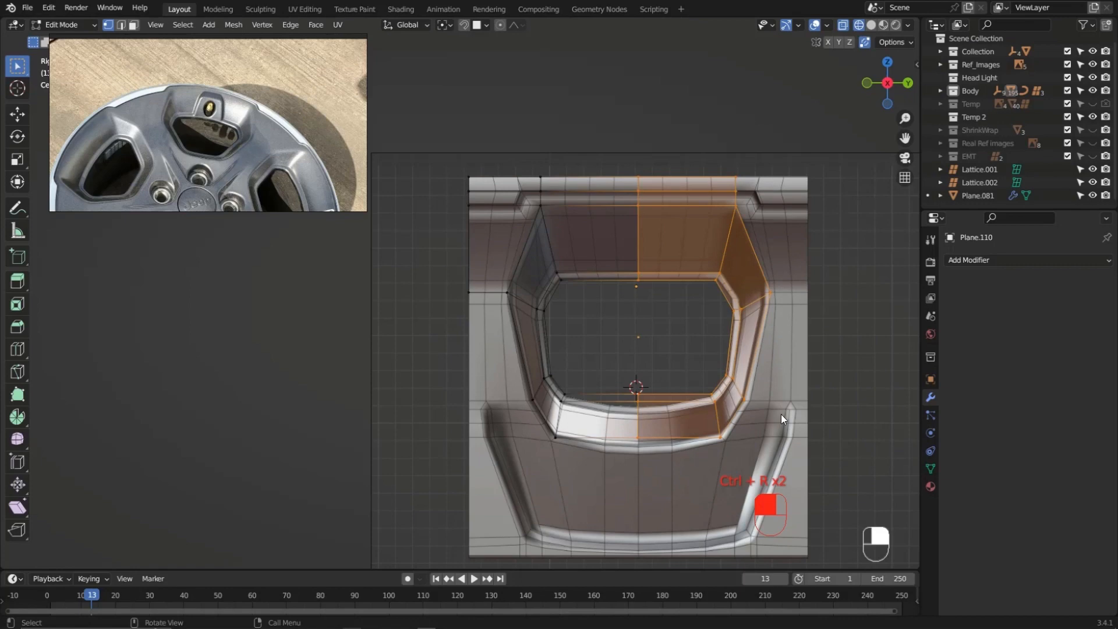
key("x")
left_click(722, 414)
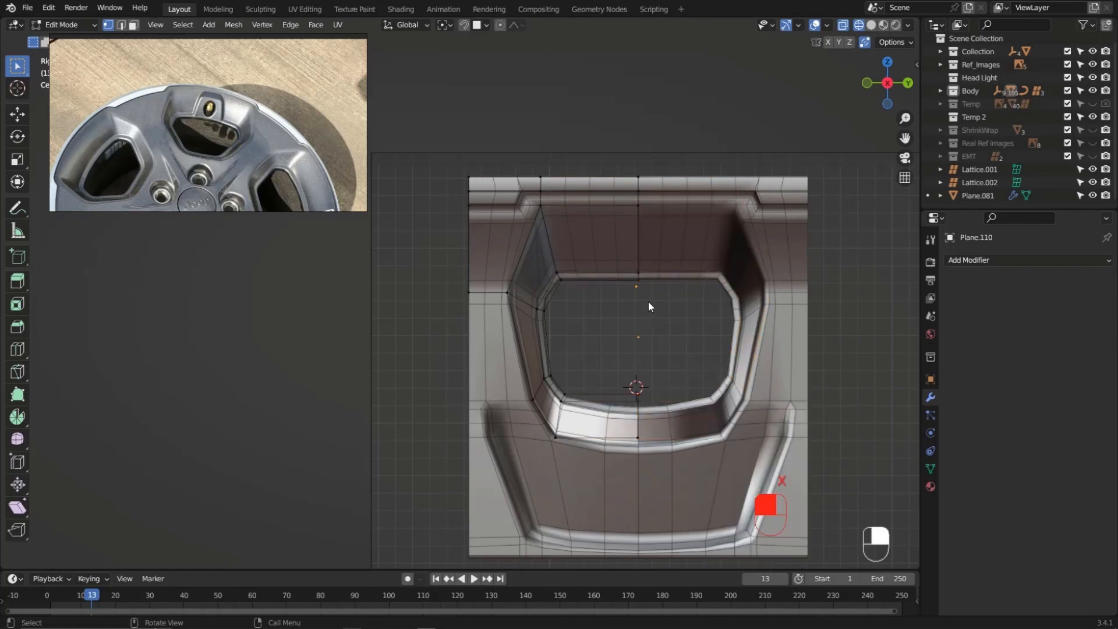
scroll(646, 293, "up", 2)
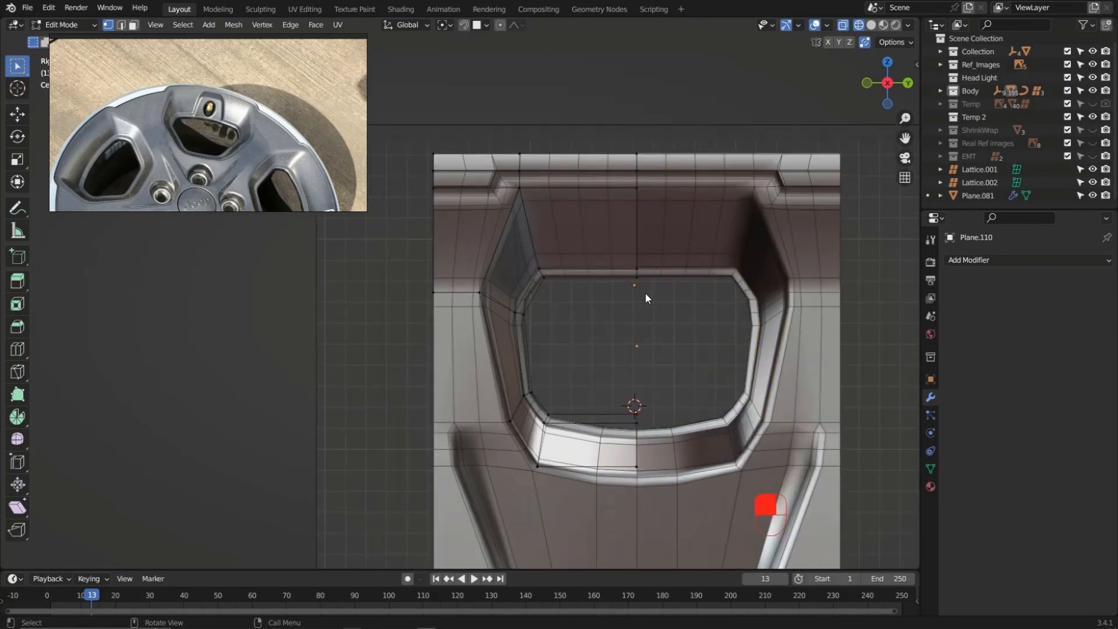
Return to Object Mode and add a Mirror modifier on the X axis to the half segment
key("Tab")
left_click(983, 261)
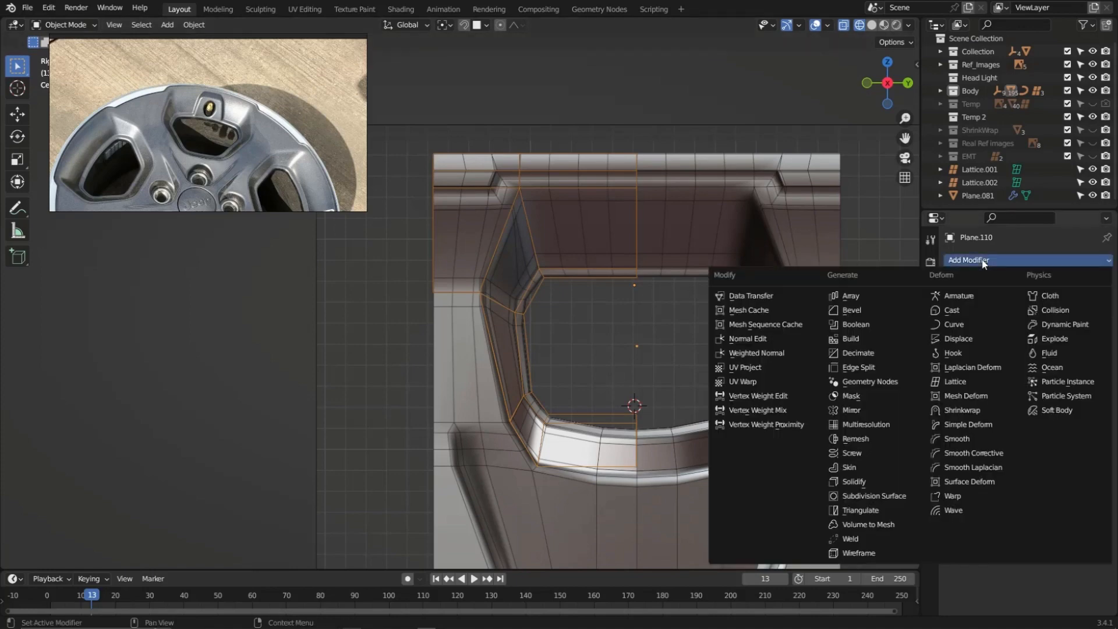
left_click(863, 410)
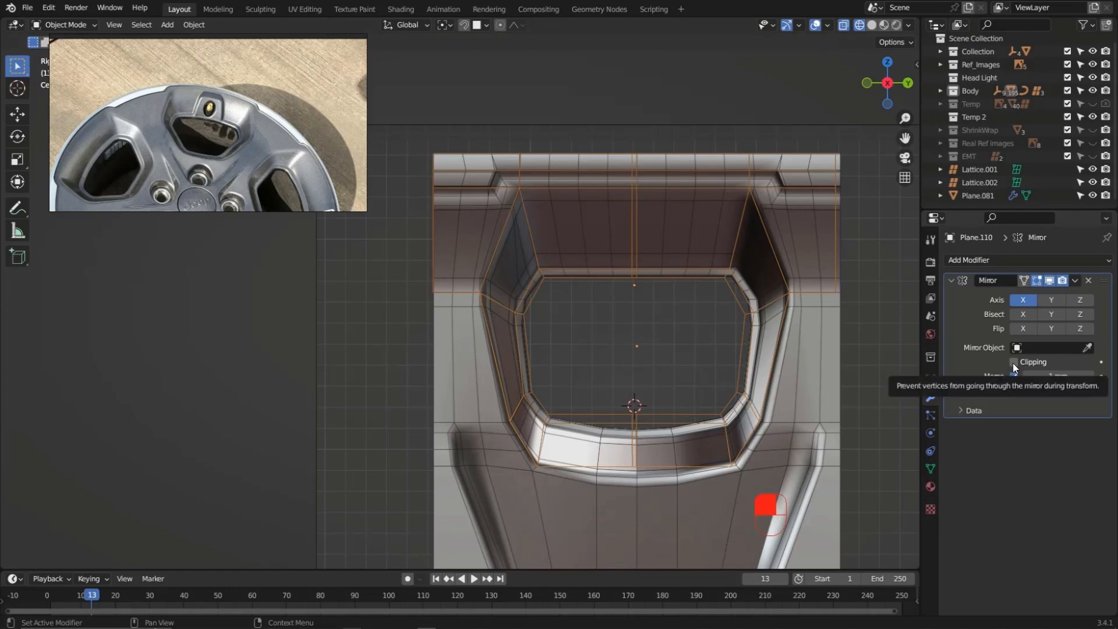
With the transform affecting only origins, move the object's origin about 4.08 mm along Y onto the centre seam, and restore normal transforms
scroll(746, 243, "up", 2)
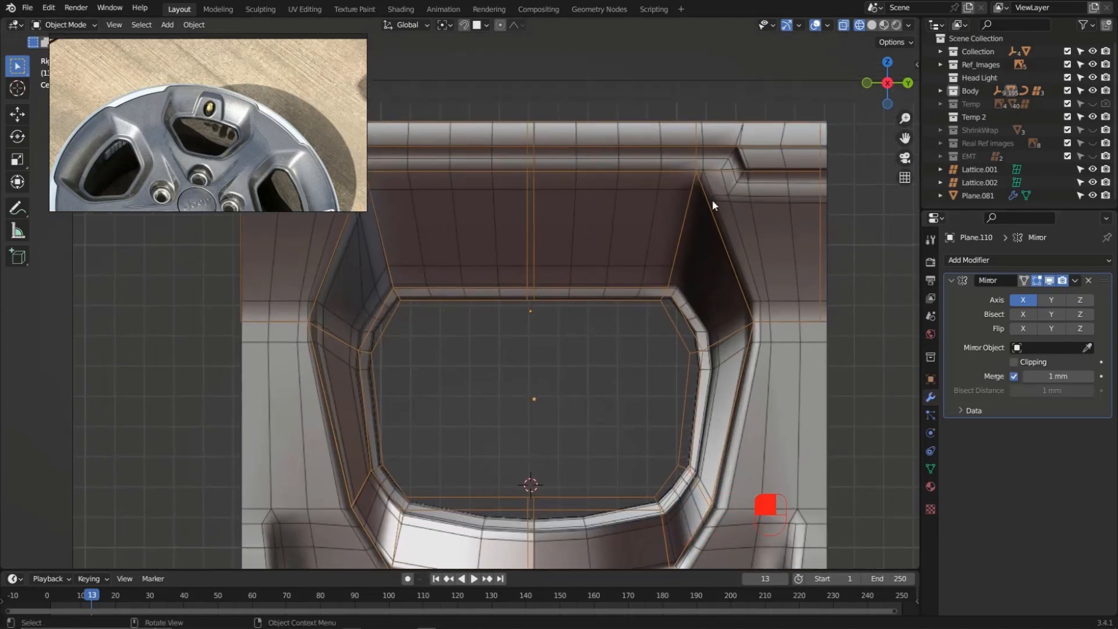
middle_click_drag(451, 187, 579, 215, "shift")
scroll(666, 428, "up", 2)
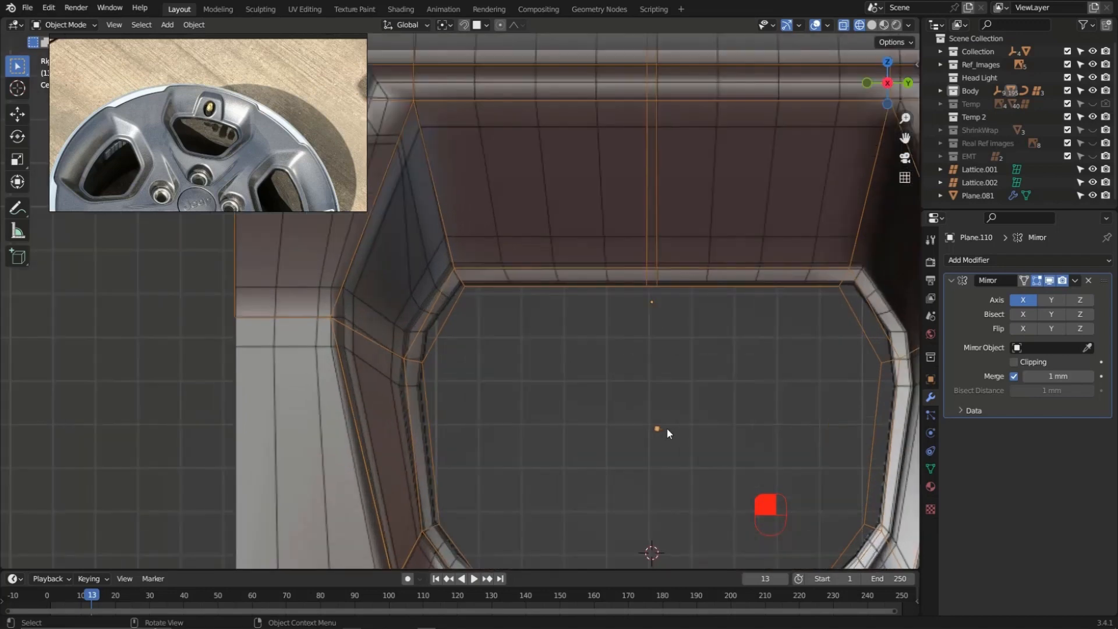
middle_click_drag(673, 318, 523, 368, "shift")
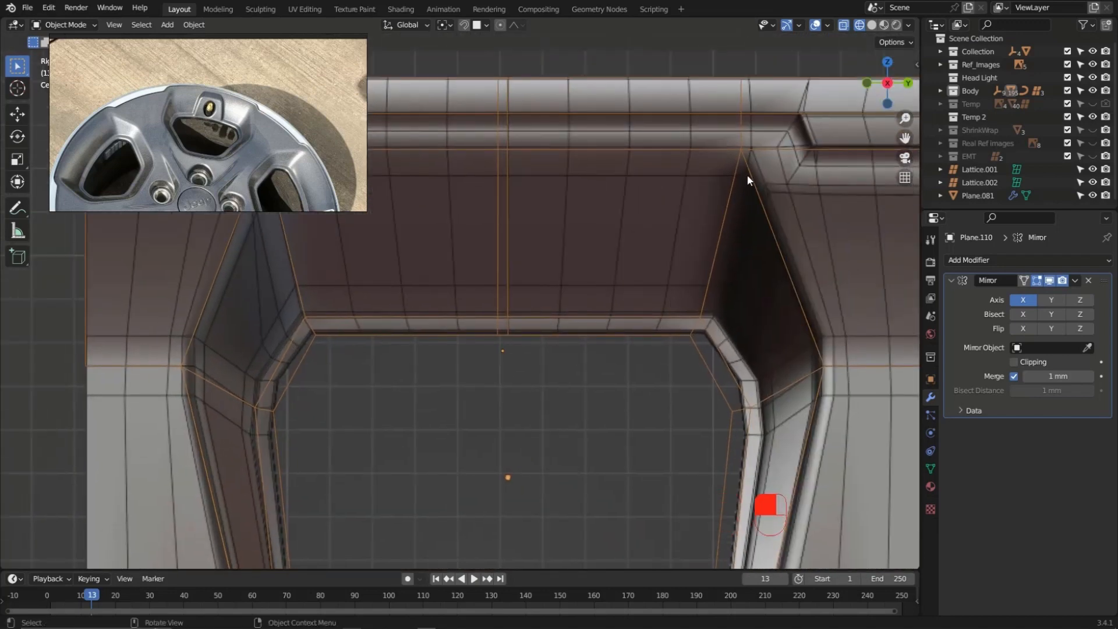
left_click(895, 42)
left_click(889, 83)
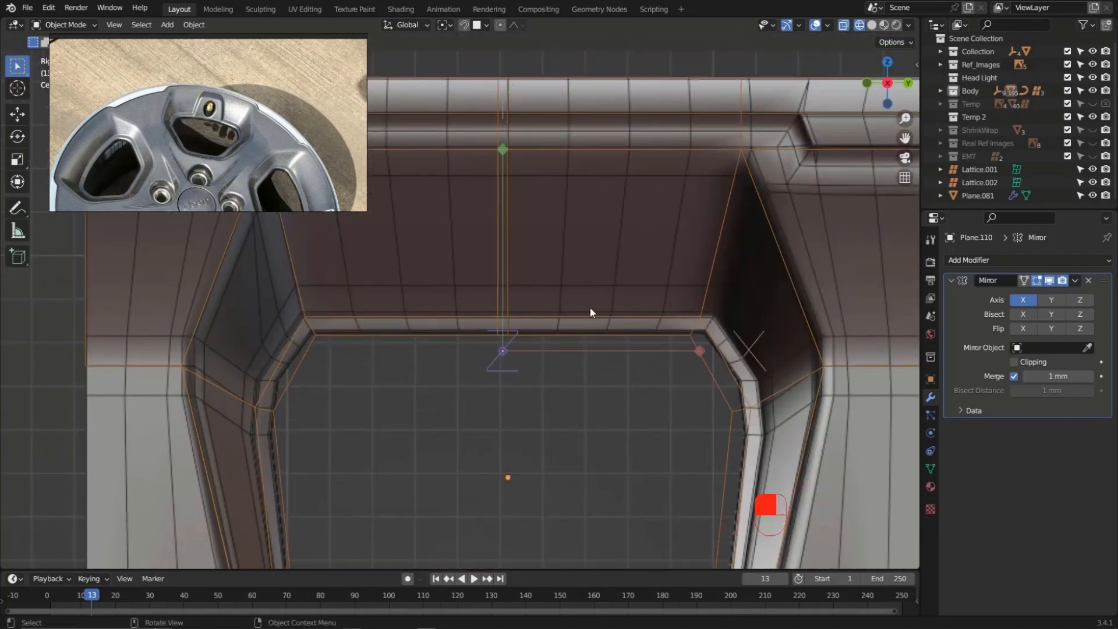
key("g")
key("y")
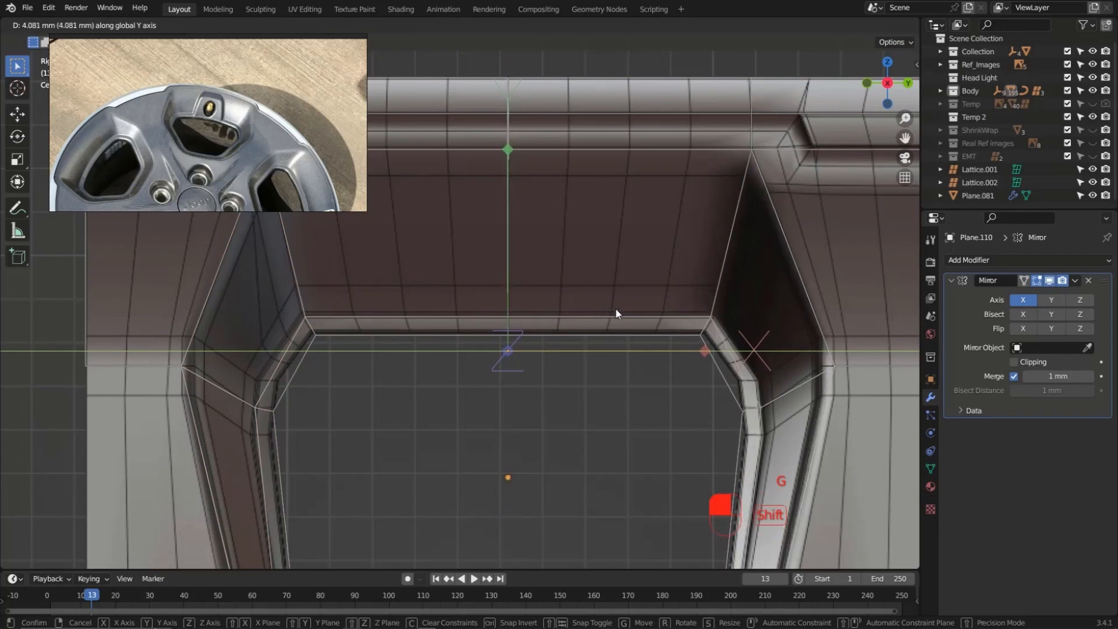
left_click(630, 253)
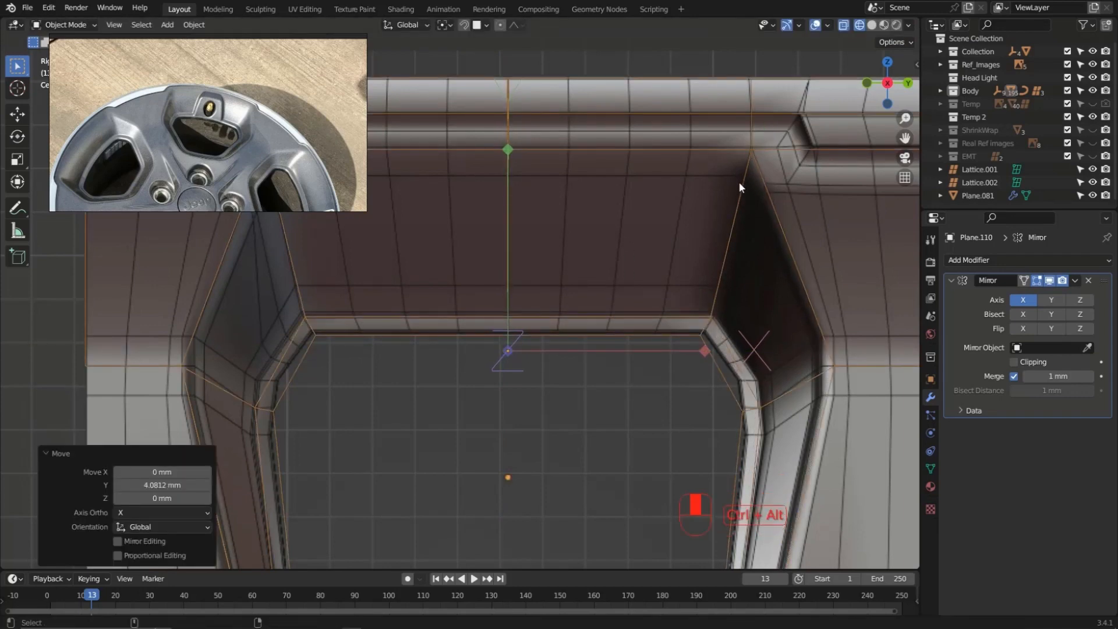
left_click(894, 42)
left_click(895, 82)
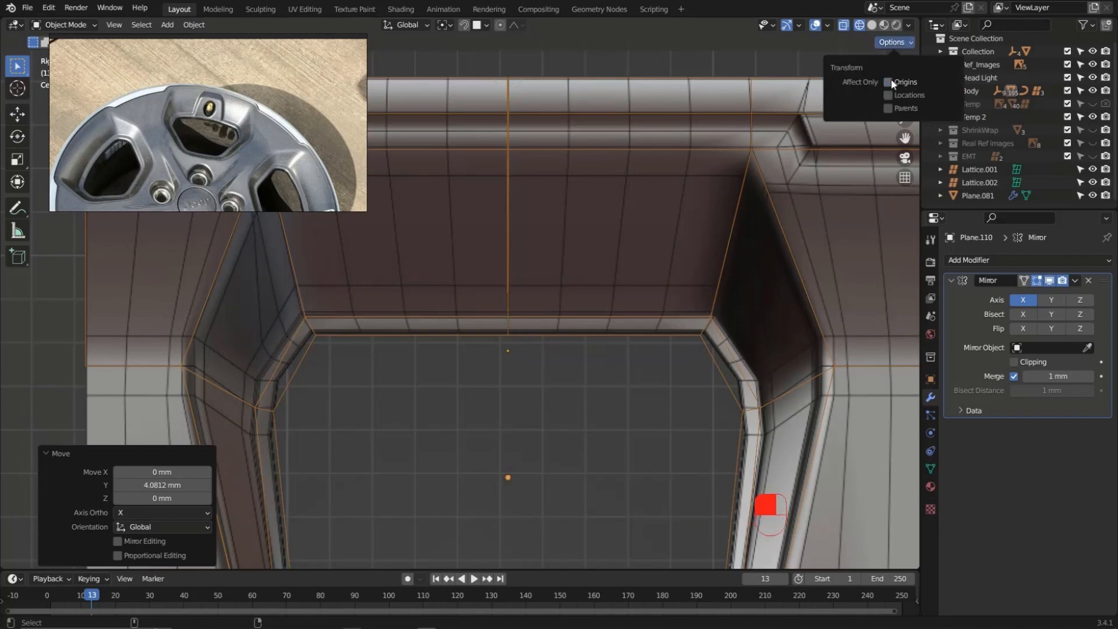
Inspect the centre seam up close and enable Clipping on the Mirror modifier
scroll(521, 198, "down", 4)
scroll(505, 250, "up", 10)
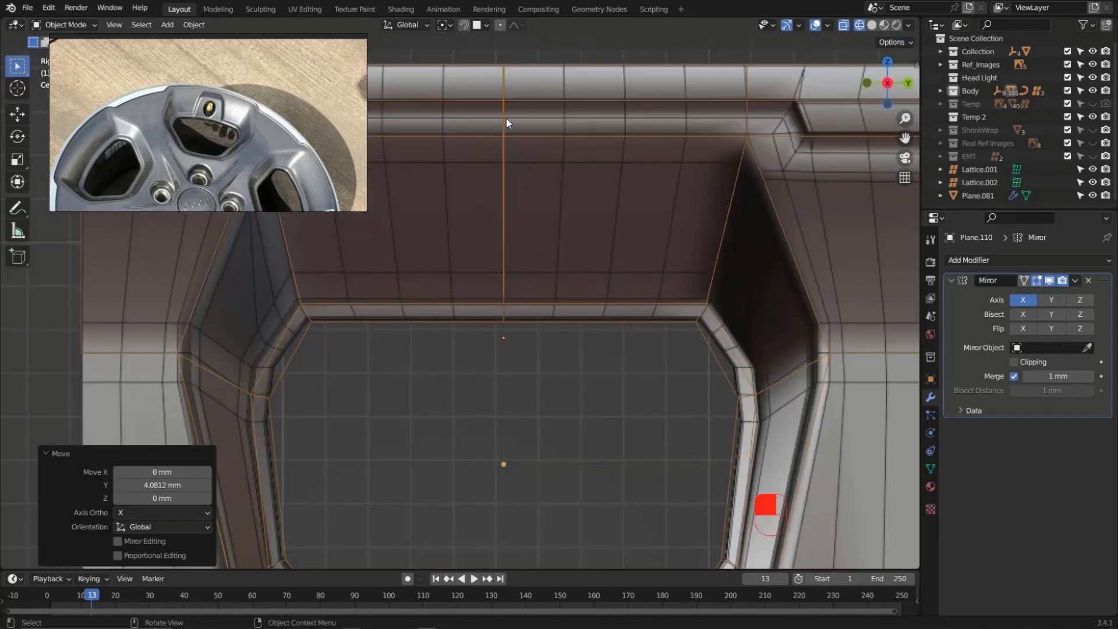
scroll(508, 175, "down", 3)
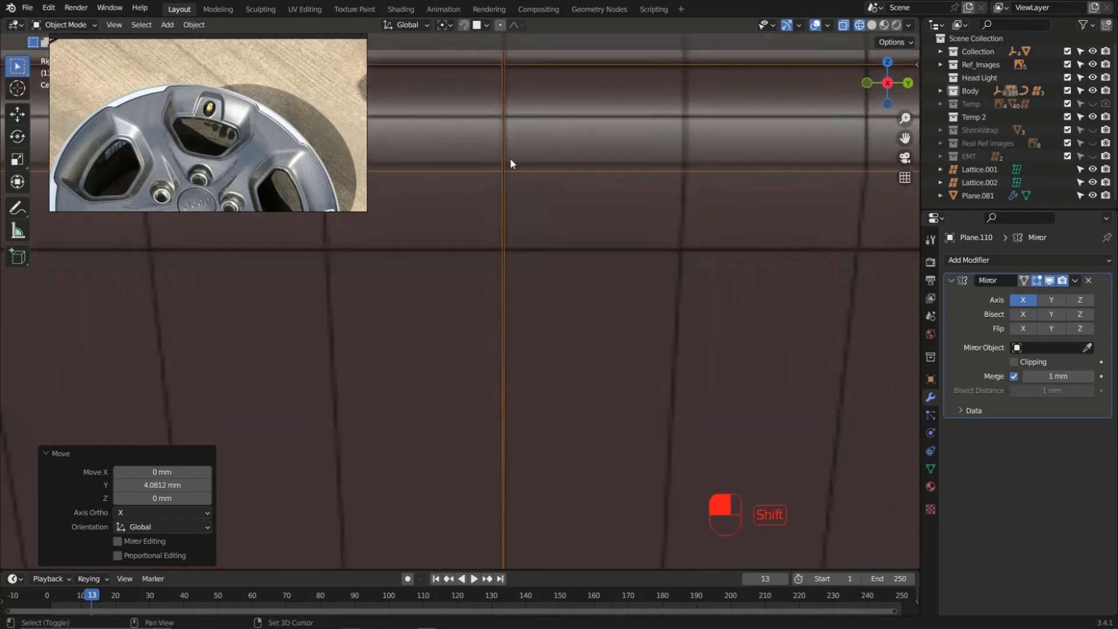
left_click(1026, 365)
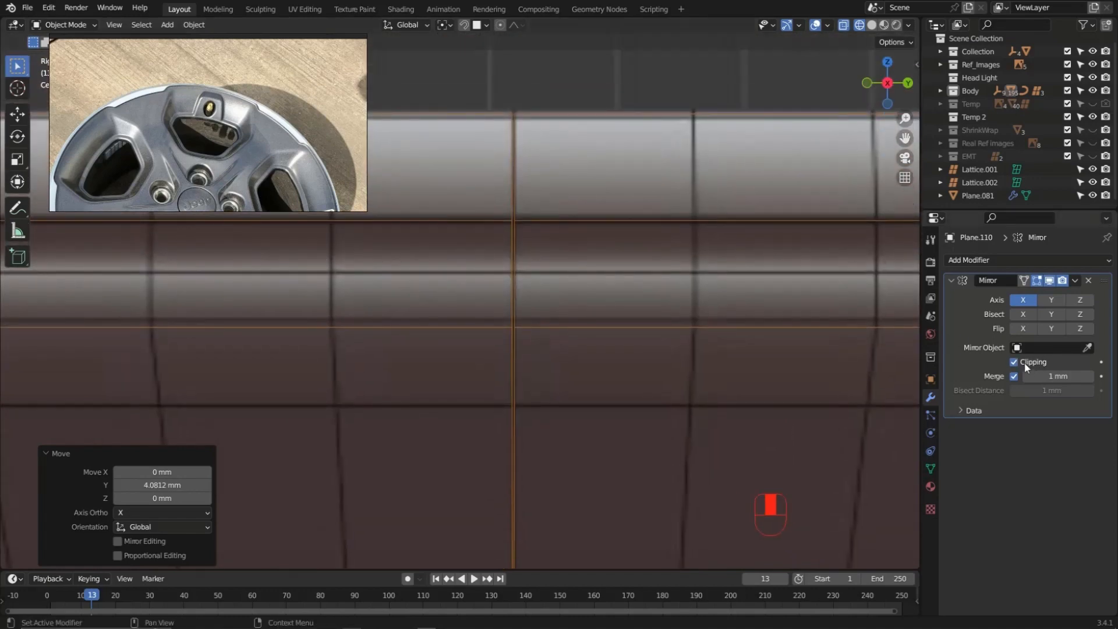
scroll(493, 216, "down", 5)
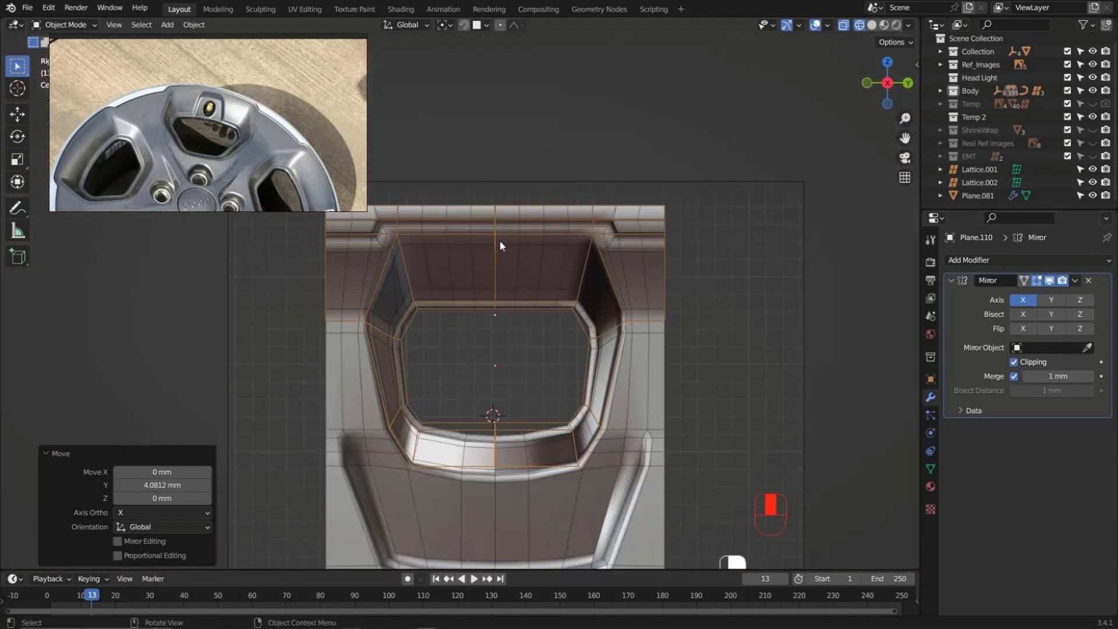
In Edit Mode, move the centre seam vertices about 54.5 mm along Y against the mirror plane so clipping joins the two halves
key("Tab")
left_click_drag(482, 158, 515, 491)
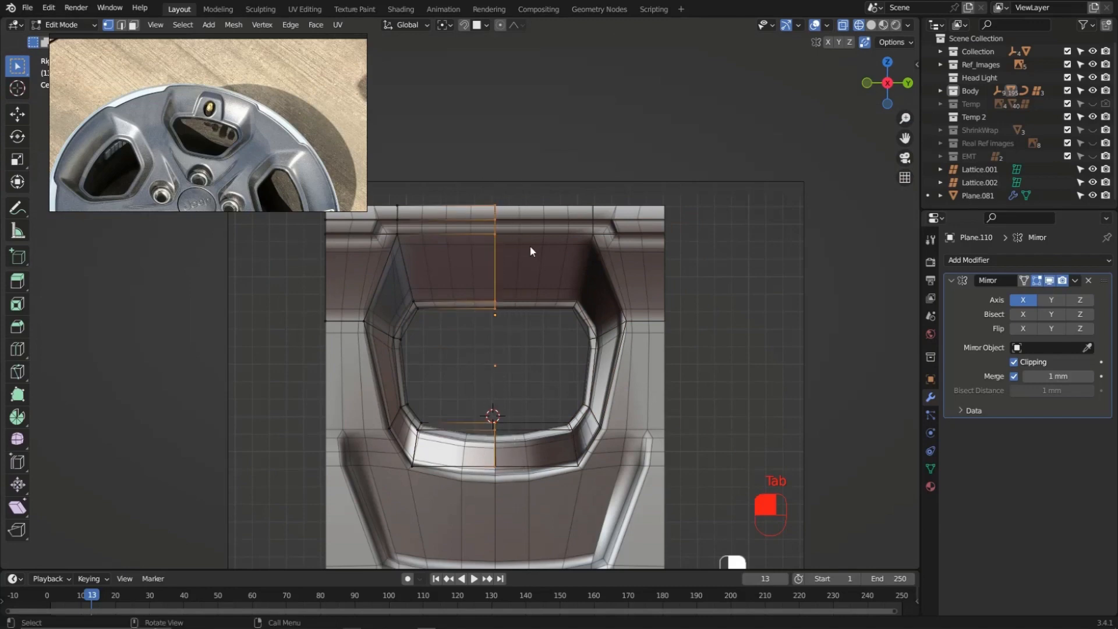
scroll(504, 287, "up", 4)
key("g")
key("y")
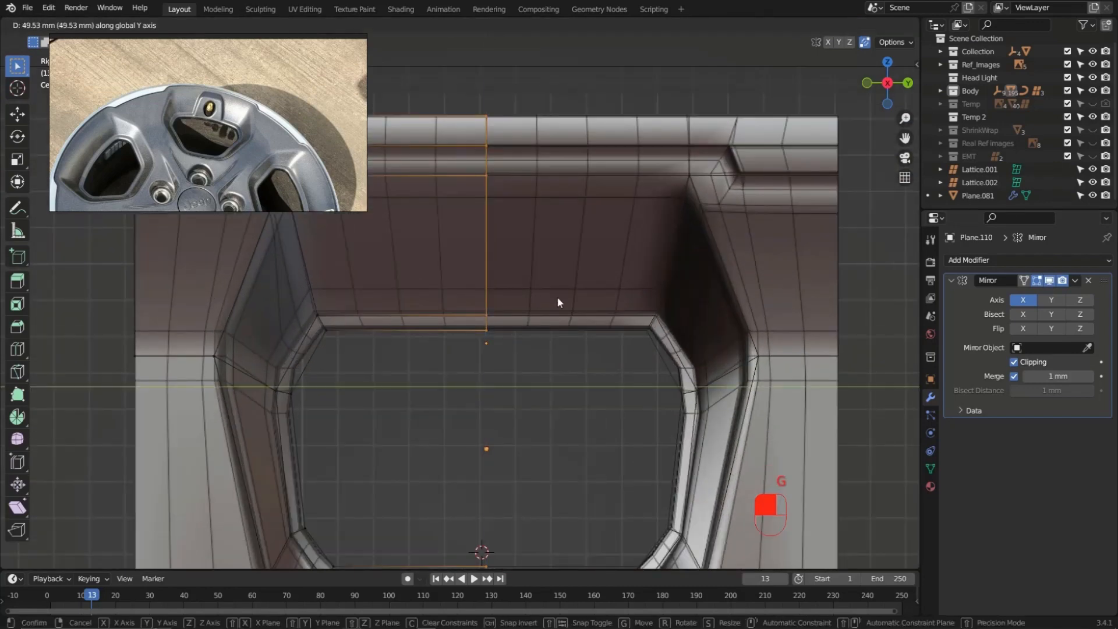
left_click(558, 296)
scroll(493, 205, "up", 6)
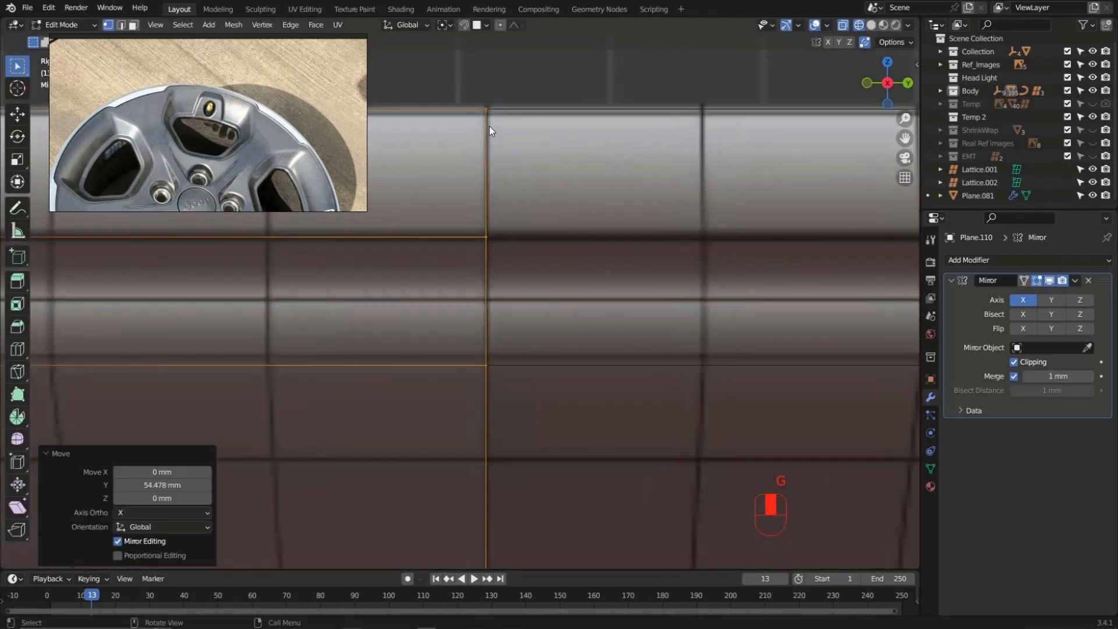
scroll(497, 225, "down", 8)
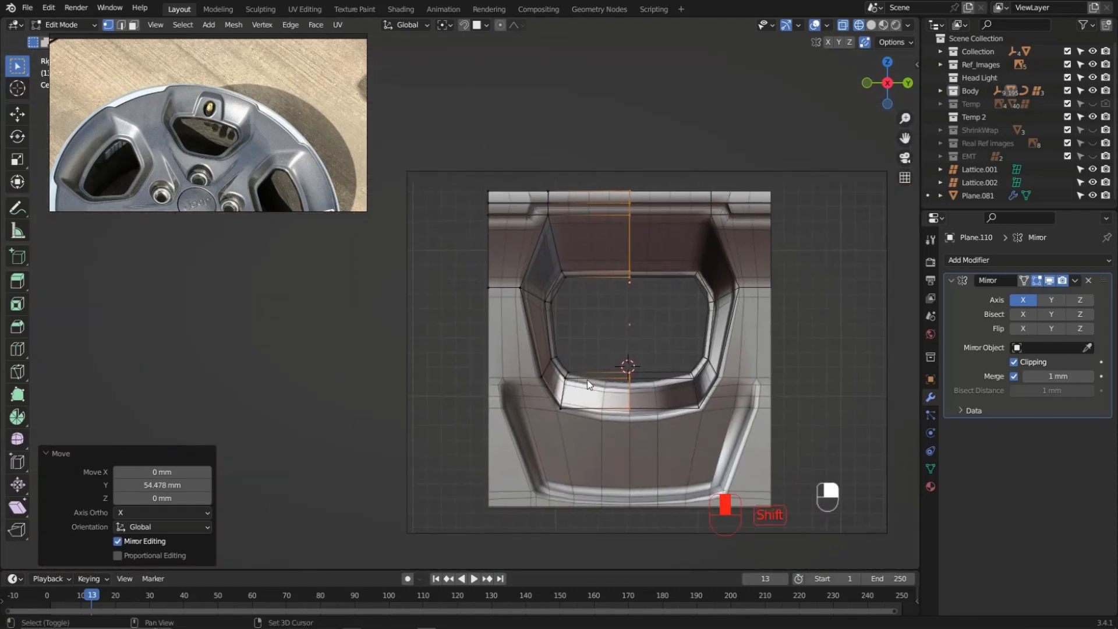
Examine the segment's outer border and upper strip against the close-up rim reference
middle_click_drag(569, 375, 574, 323, "shift")
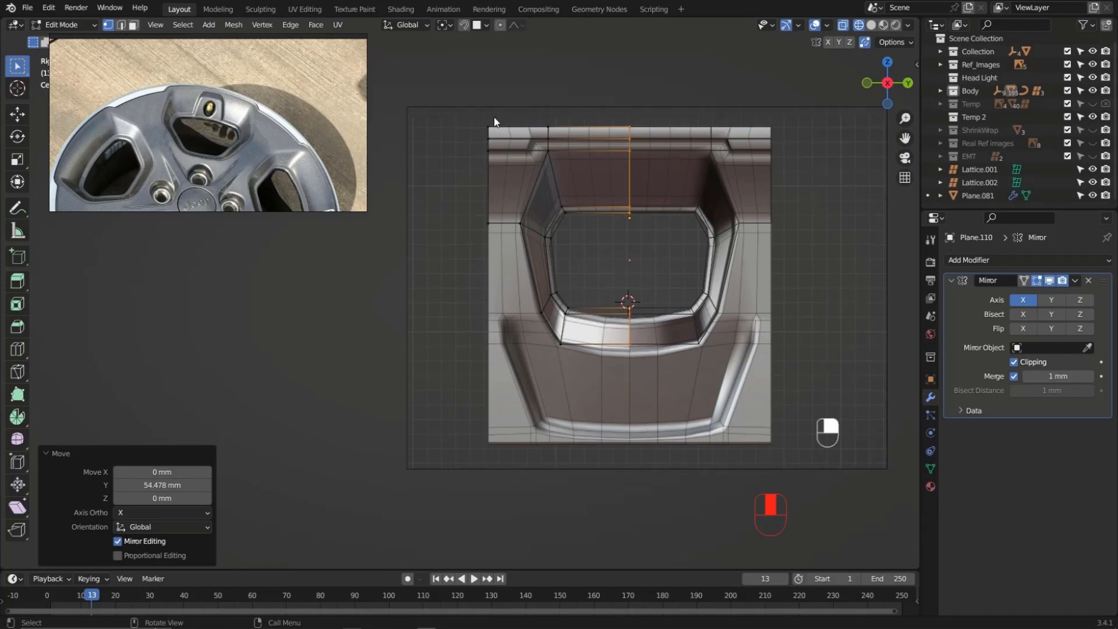
scroll(501, 185, "up", 6)
left_click_drag(416, 99, 491, 530)
middle_click_drag(647, 188, 530, 195, "shift")
scroll(130, 128, "up", 5)
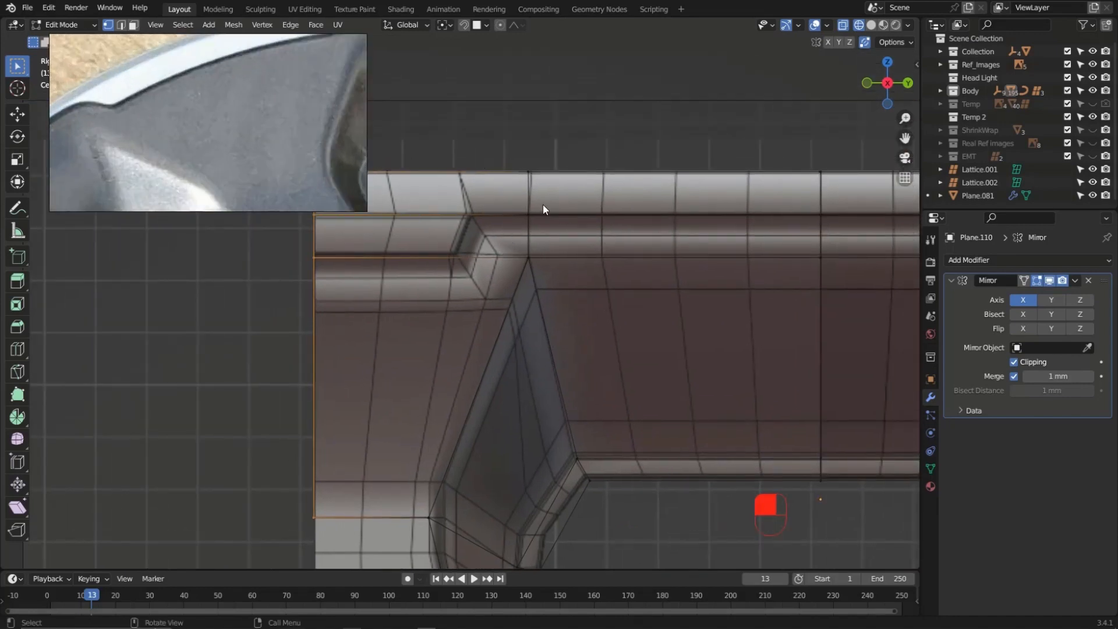
scroll(543, 204, "down", 4)
Select the two faces of the uppermost strip and extrude them about 6.2 mm along their normals to raise the outer lip
left_click_drag(392, 157, 897, 236)
middle_click_drag(897, 236, 528, 222)
key("3")
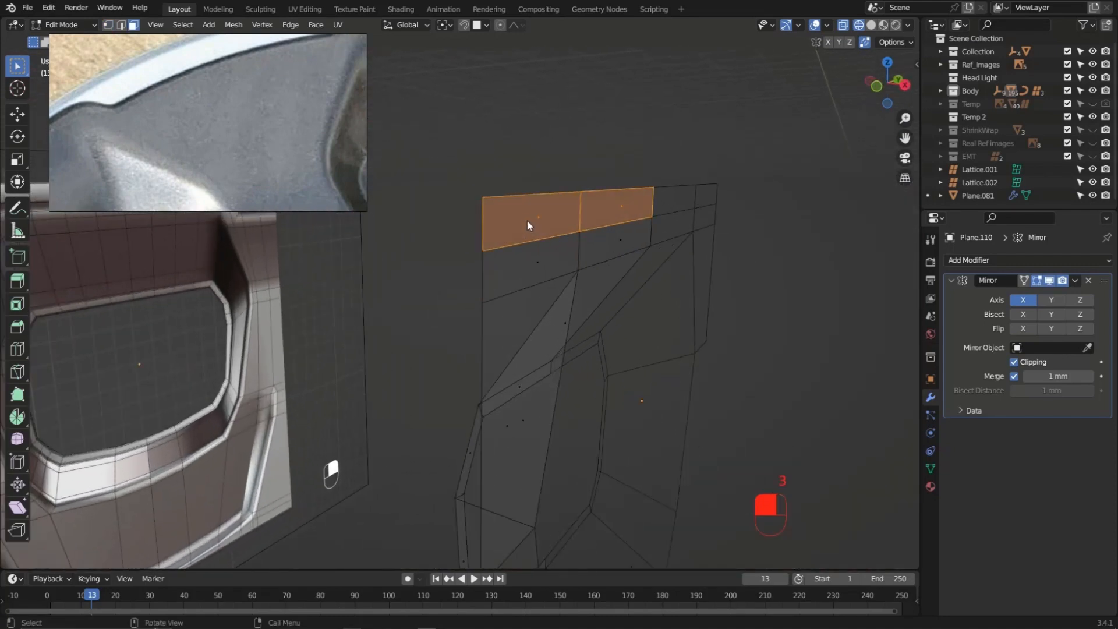
left_click(568, 216)
left_click(615, 208, "shift")
mouse_move(615, 205)
middle_mouse_down()
mouse_move(604, 203)
mouse_move(611, 209)
middle_mouse_up()
key("e")
key("shift")
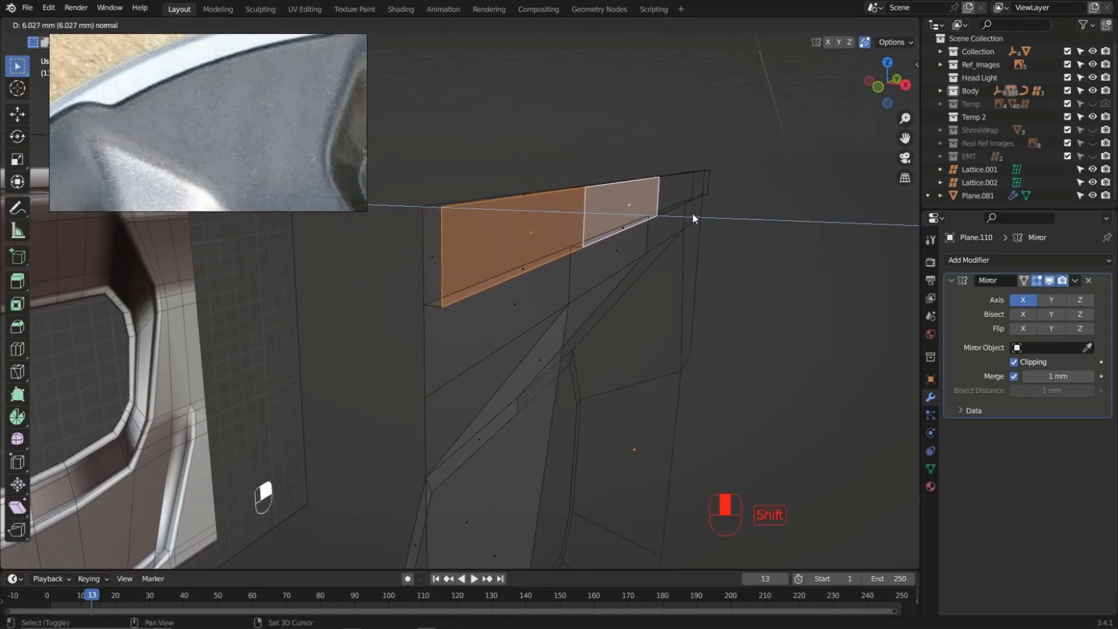
left_click(582, 200)
middle_click_drag(582, 200, 505, 212)
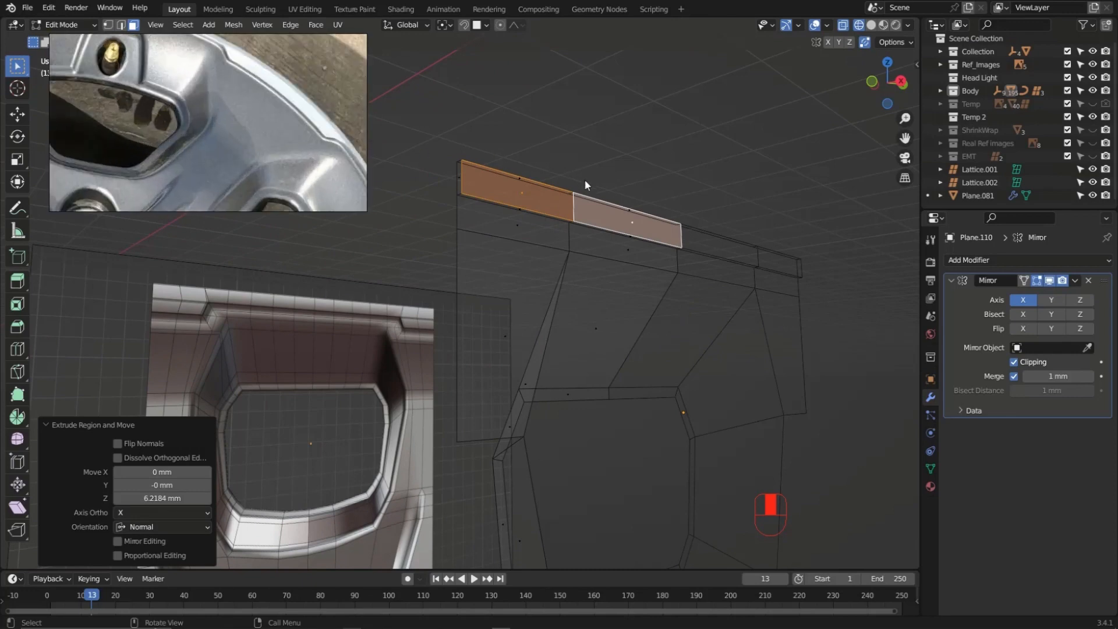
Select all vertices of the segment's two upper strips, using the rim photo as guide, and move them about 49.2 mm along X
middle_click_drag(585, 179, 594, 219)
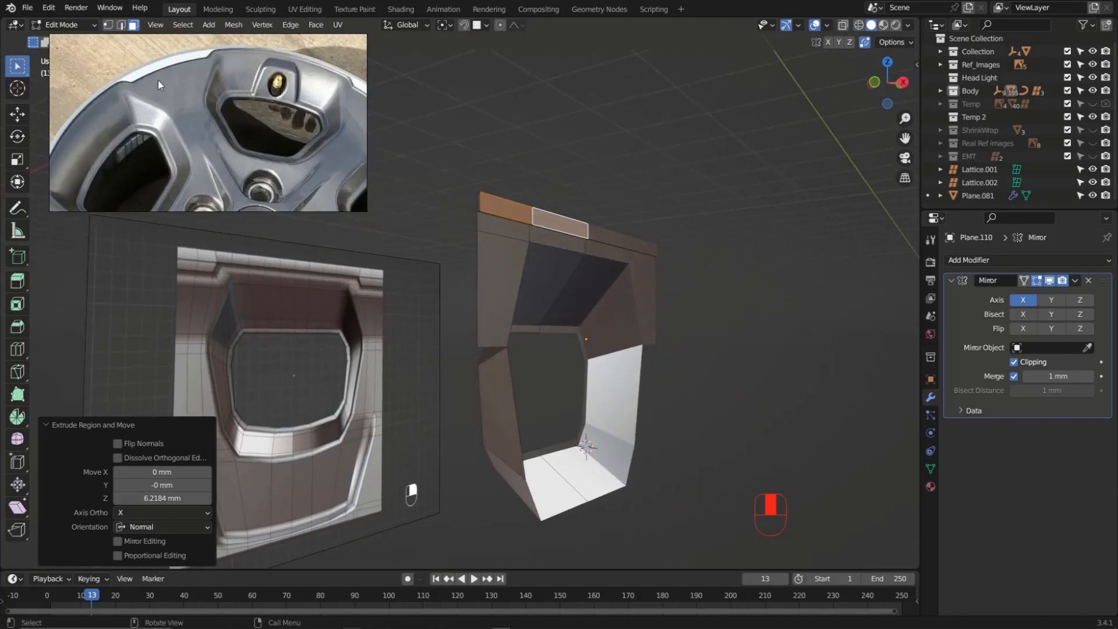
left_click_drag(143, 262, 142, 62)
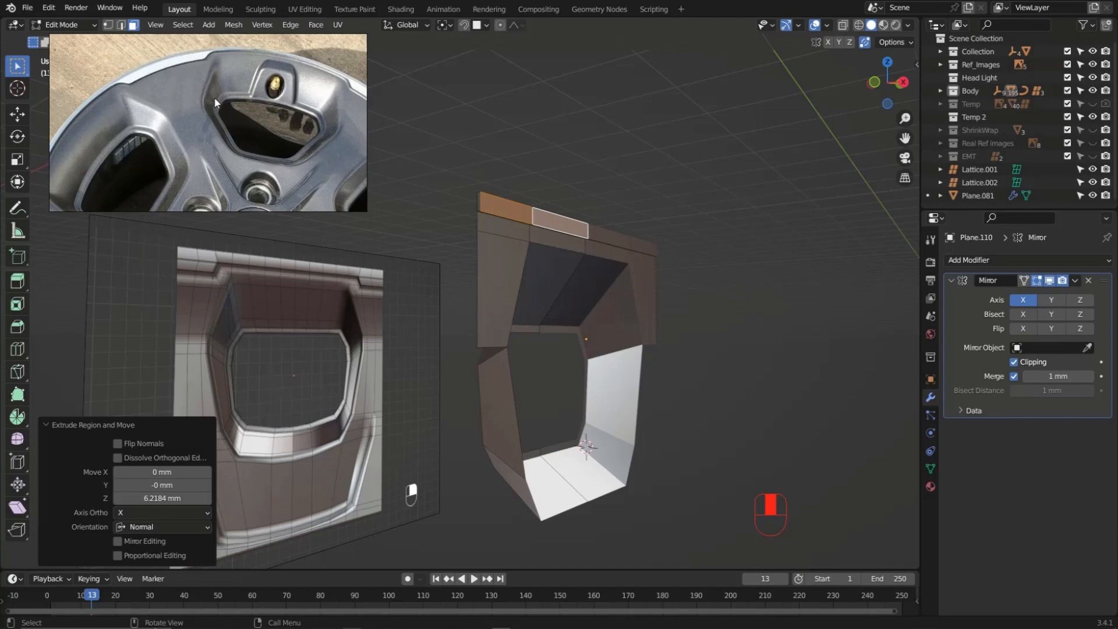
left_click_drag(152, 250, 152, 161)
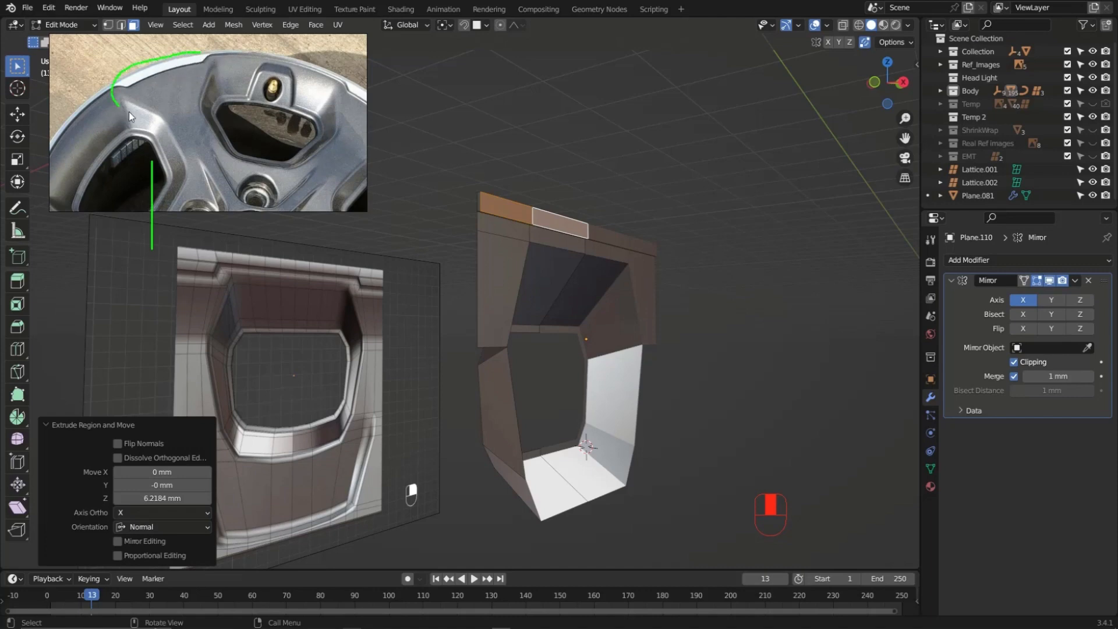
mouse_move(170, 93)
left_mouse_down()
mouse_move(170, 67)
mouse_move(178, 74)
left_mouse_up()
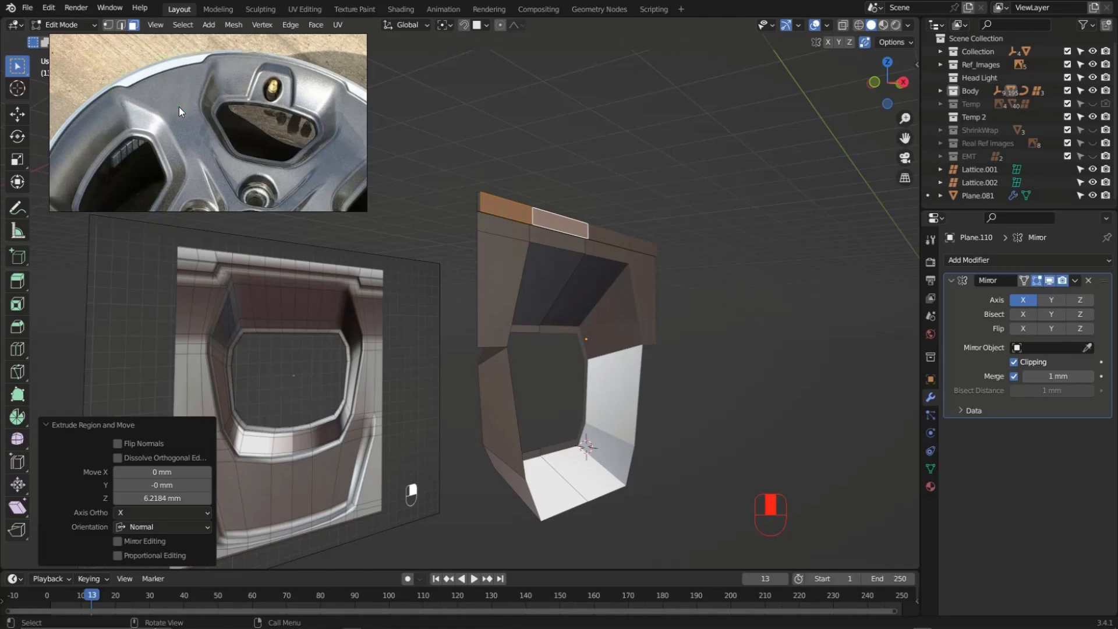
middle_click_drag(558, 251, 624, 244)
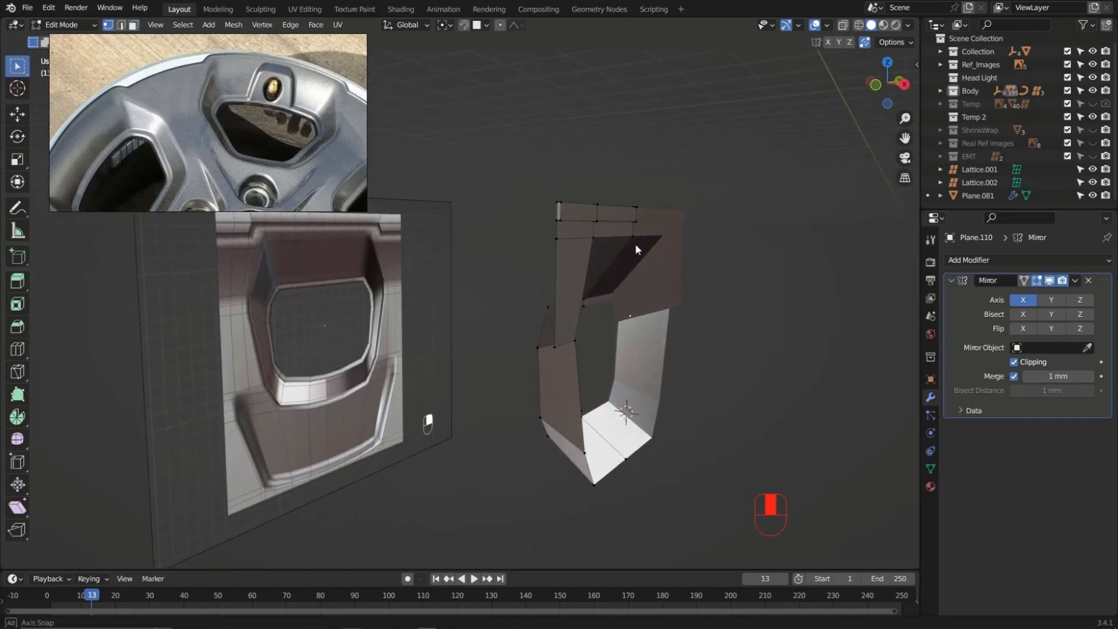
key("z")
left_click_drag(513, 185, 740, 265)
key("z")
middle_click_drag(574, 241, 619, 227)
key("g")
key("x")
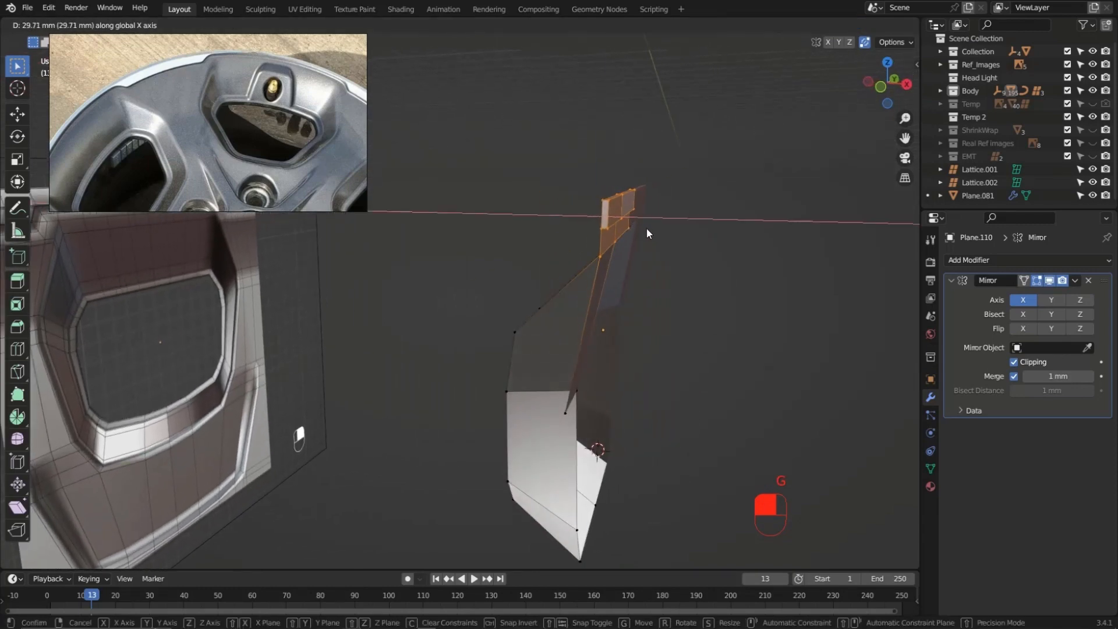
left_click(659, 233)
Move the selected upper strips back by about 11.7 mm along the negative X axis
middle_click_drag(659, 233, 675, 251)
key("g")
key("x")
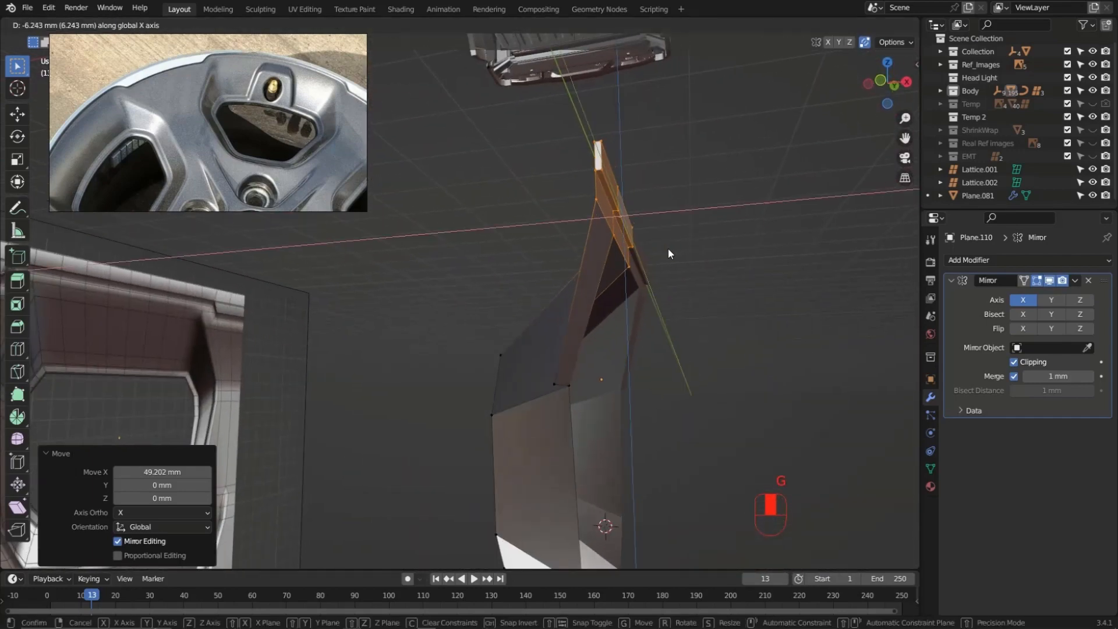
left_click(601, 247)
Delete the narrow end-cap face at the outer end of the extruded lip
middle_click_drag(601, 247, 555, 213)
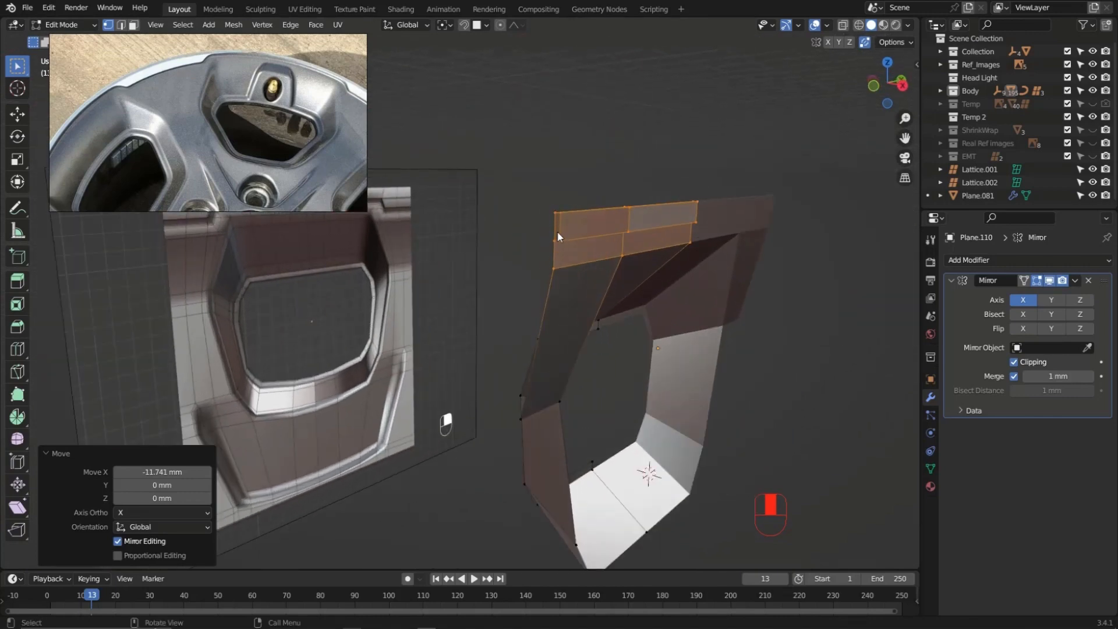
key("3")
left_click(557, 229)
scroll(557, 233, "up", 2)
key("x")
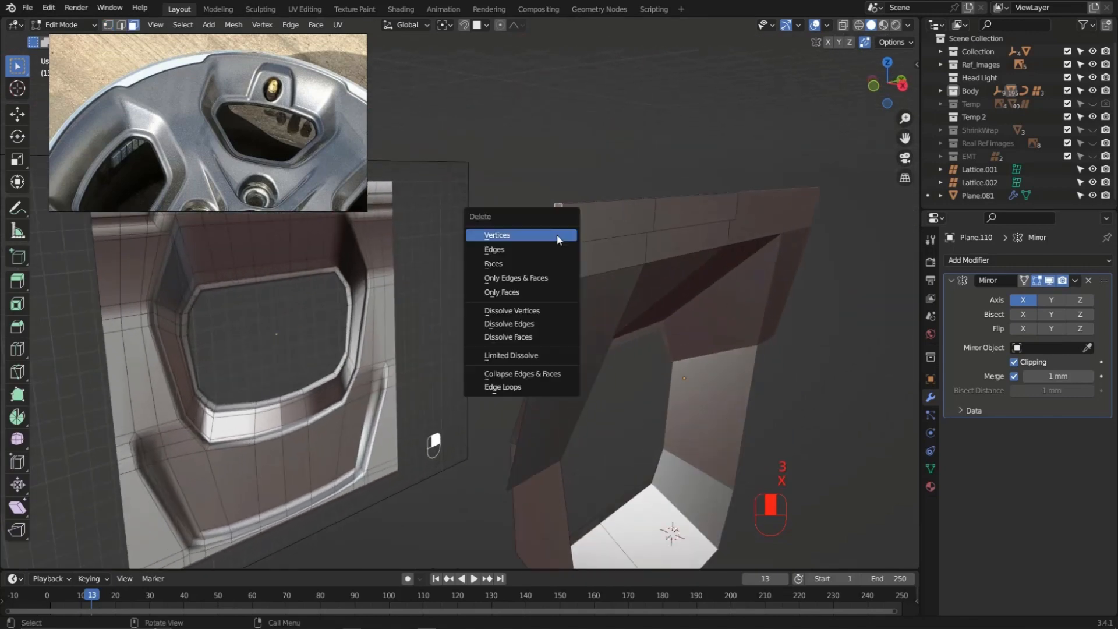
left_click(556, 264)
Examine where the outer lip steps down beside the spoke, comparing the segment with the wireframe reference and the rim photo
middle_click_drag(614, 247, 493, 224)
mouse_move(699, 224)
middle_mouse_down("shift")
mouse_move(679, 219)
mouse_move(670, 180)
mouse_move(488, 215)
mouse_move(674, 219)
mouse_move(693, 235)
middle_mouse_up("shift")
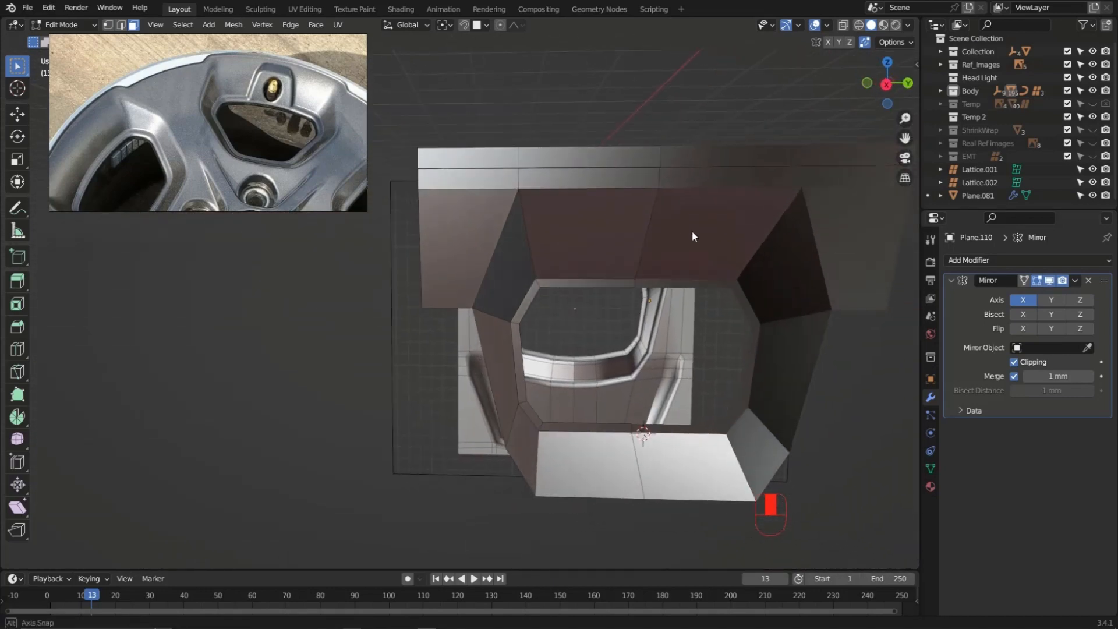
scroll(545, 245, "down", 2)
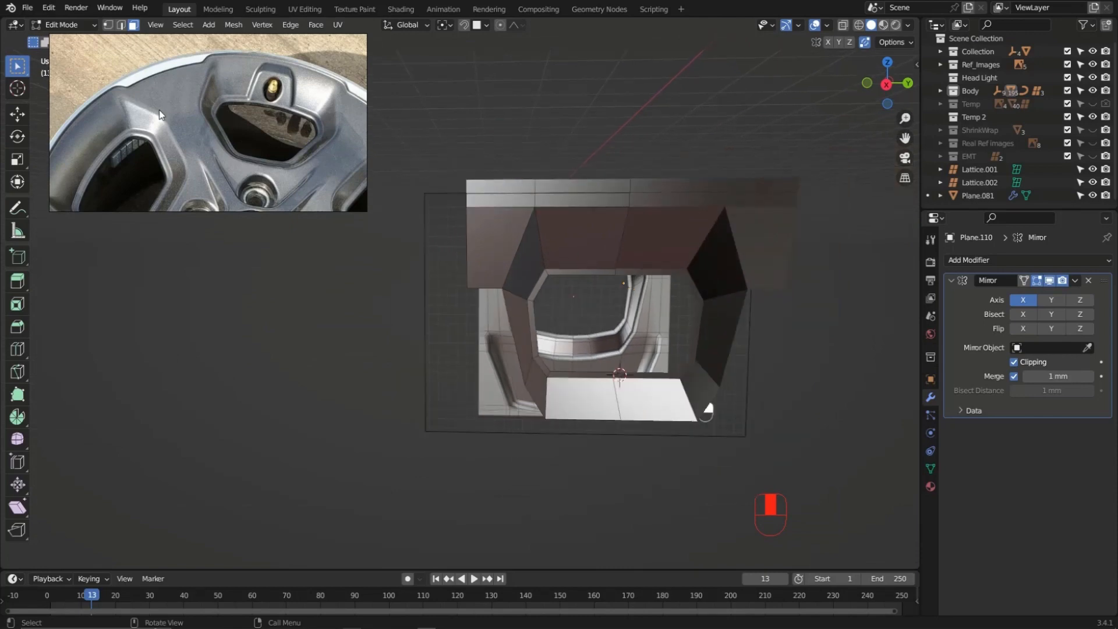
scroll(533, 190, "up", 3)
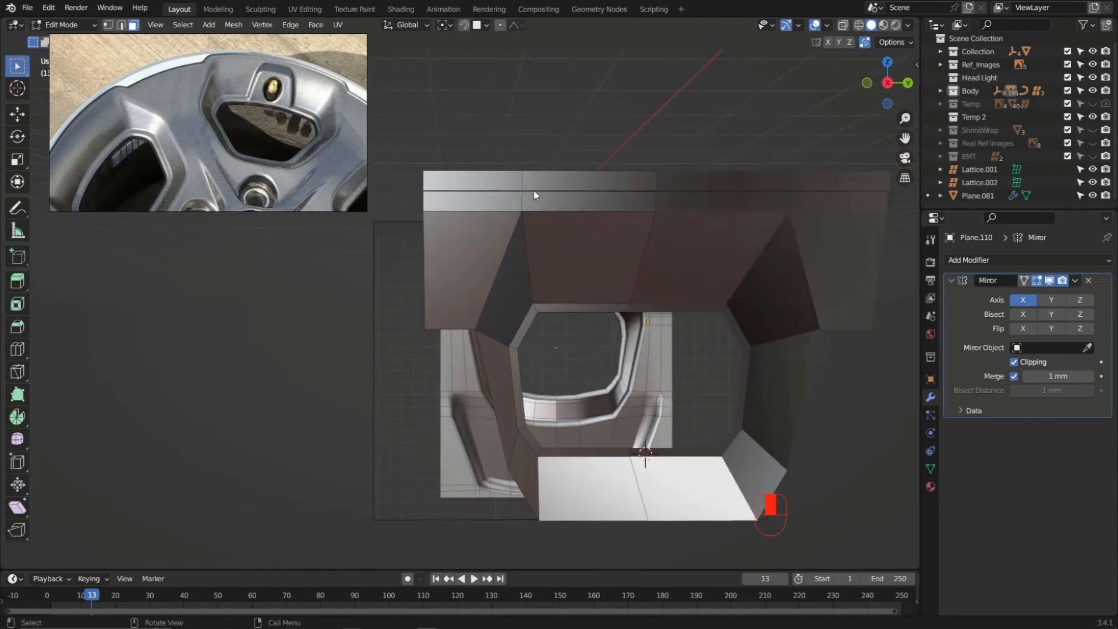
key("KP_3")
key("z")
scroll(450, 176, "up", 2)
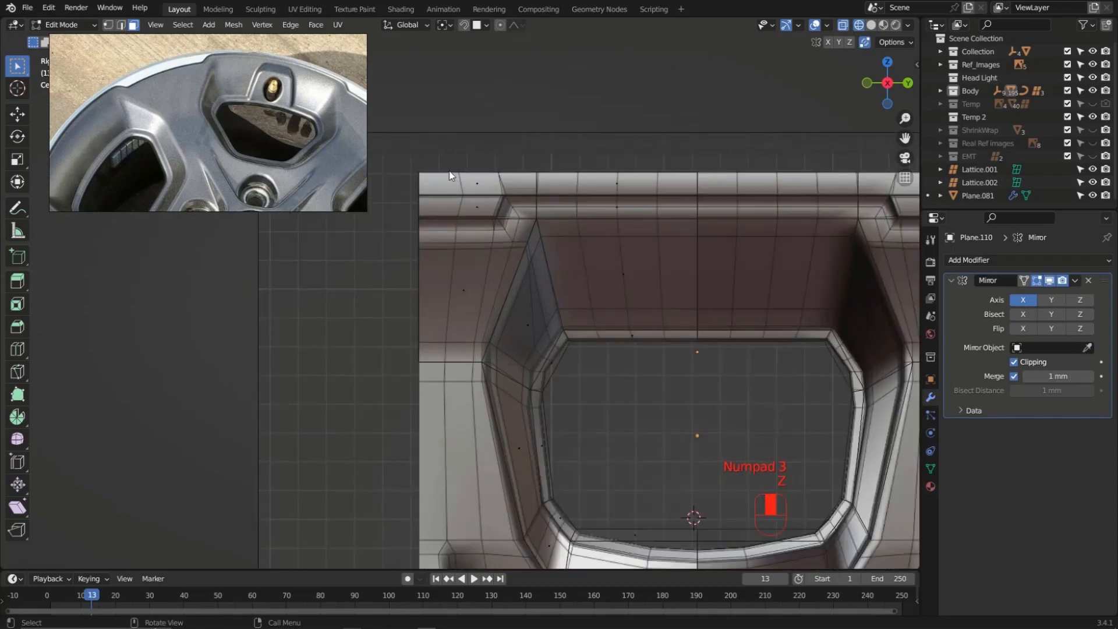
scroll(508, 218, "up", 5)
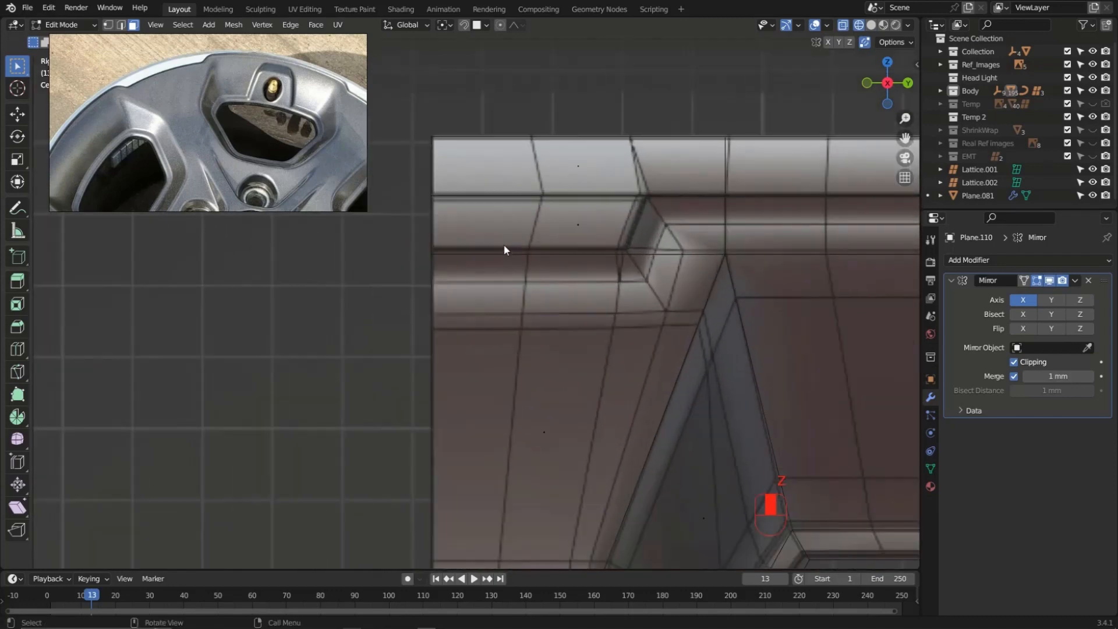
scroll(504, 250, "up", 1)
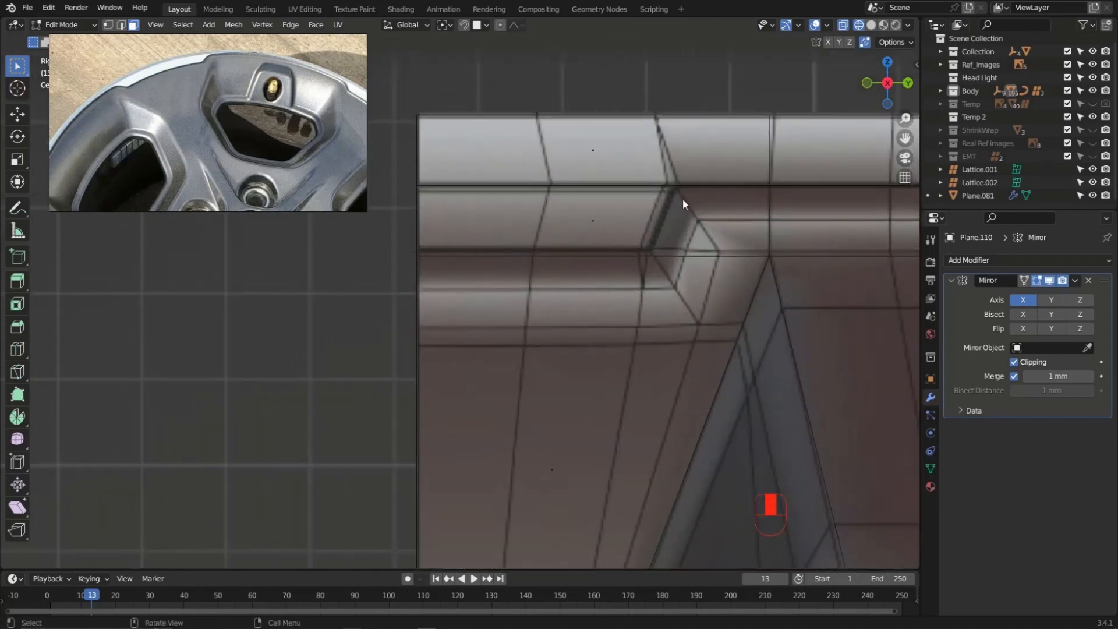
middle_click_drag(680, 186, 628, 234, "shift")
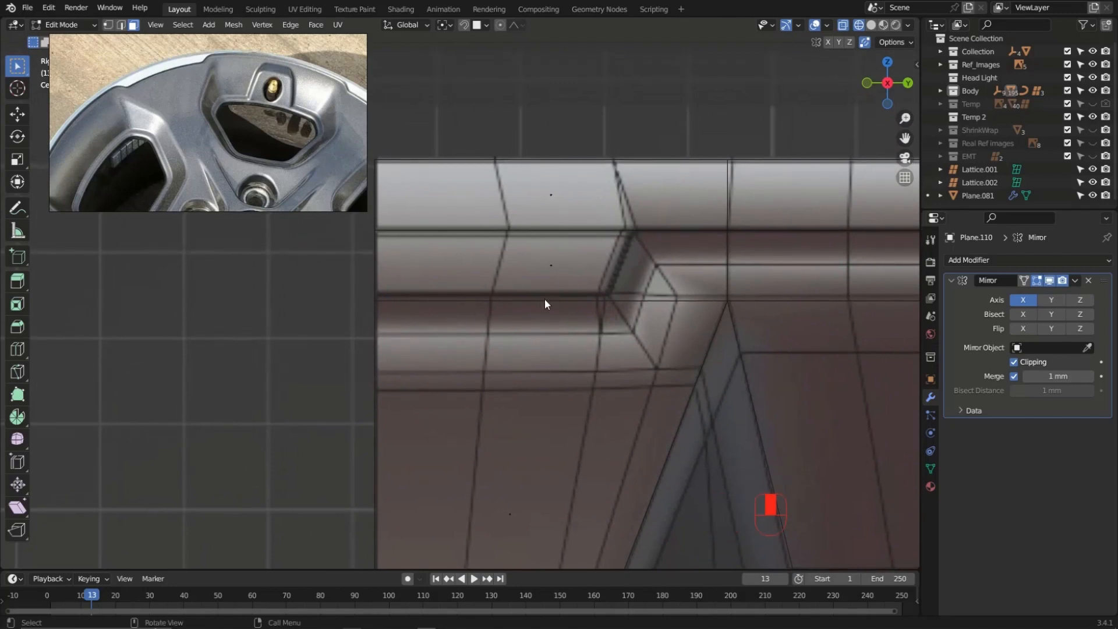
scroll(589, 292, "down", 5)
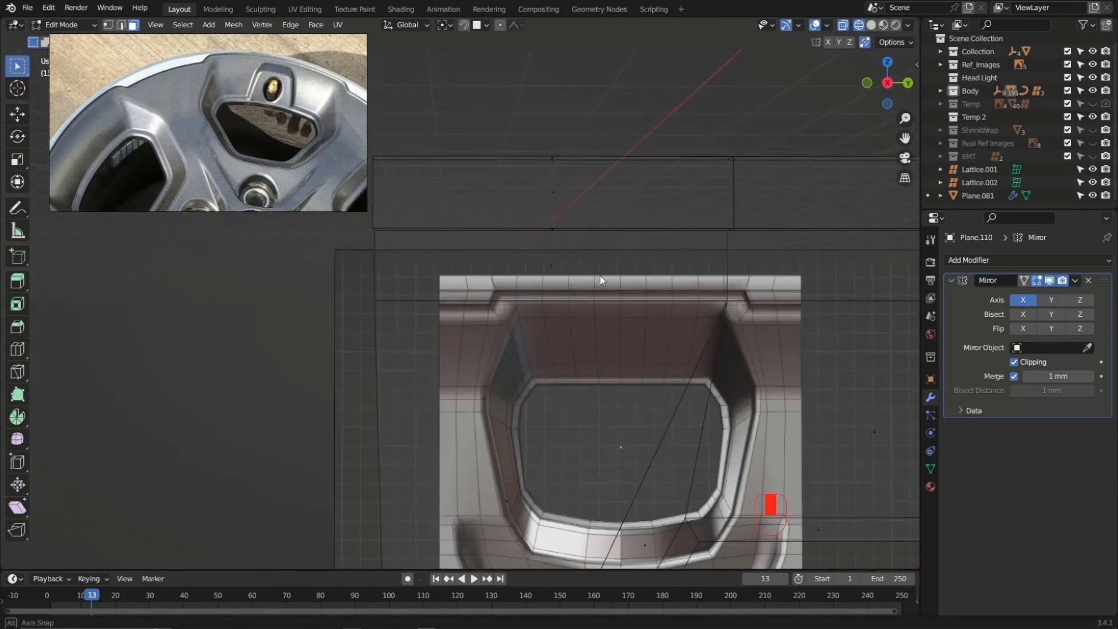
mouse_move(600, 274)
middle_mouse_down()
mouse_move(598, 249)
mouse_move(613, 264)
mouse_move(550, 247)
mouse_move(603, 257)
mouse_move(570, 243)
mouse_move(561, 257)
mouse_move(629, 304)
mouse_move(617, 292)
middle_mouse_up()
key("z")
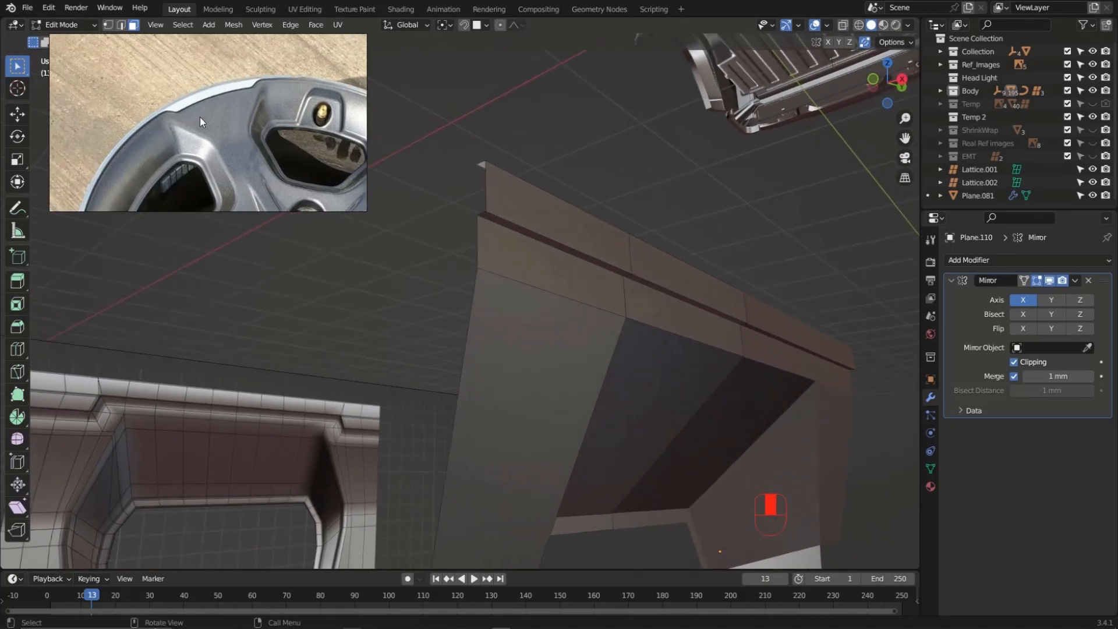
middle_click_drag(537, 247, 564, 269)
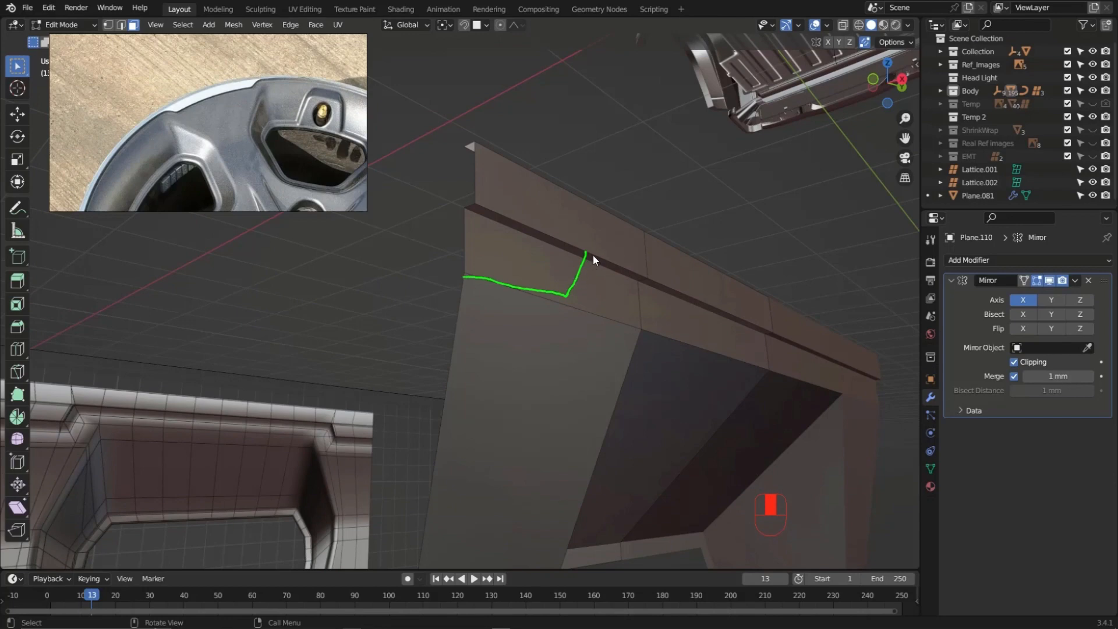
middle_click_drag(582, 268, 571, 246)
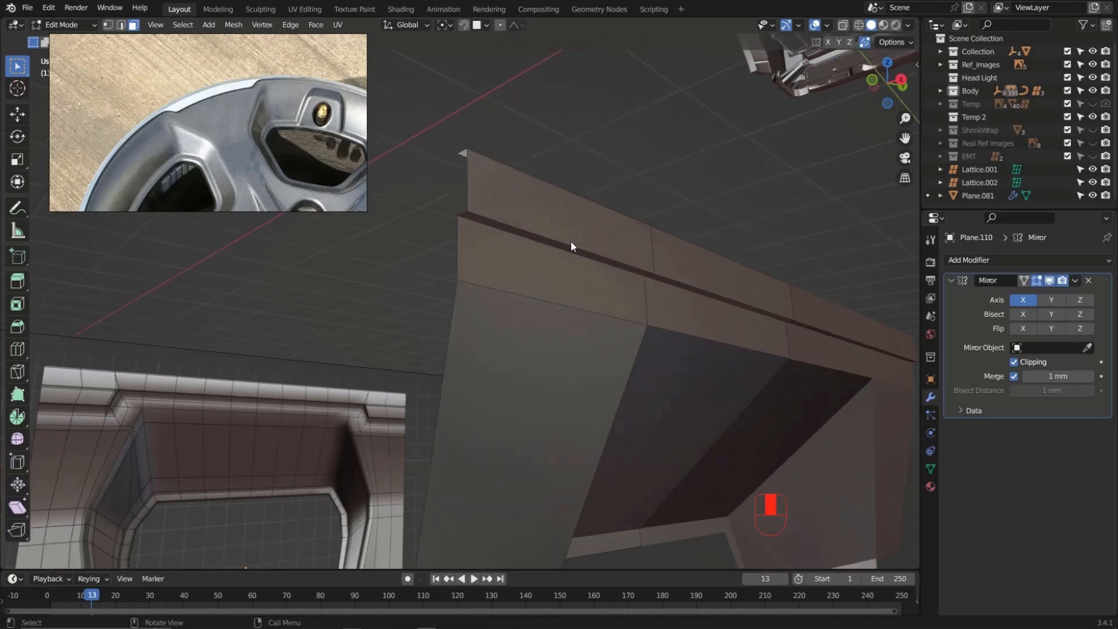
In the right orthographic view, knife-cut through the upper strips along the slanted notch edge of the reference, with Cut Through enabled
key("KP_3")
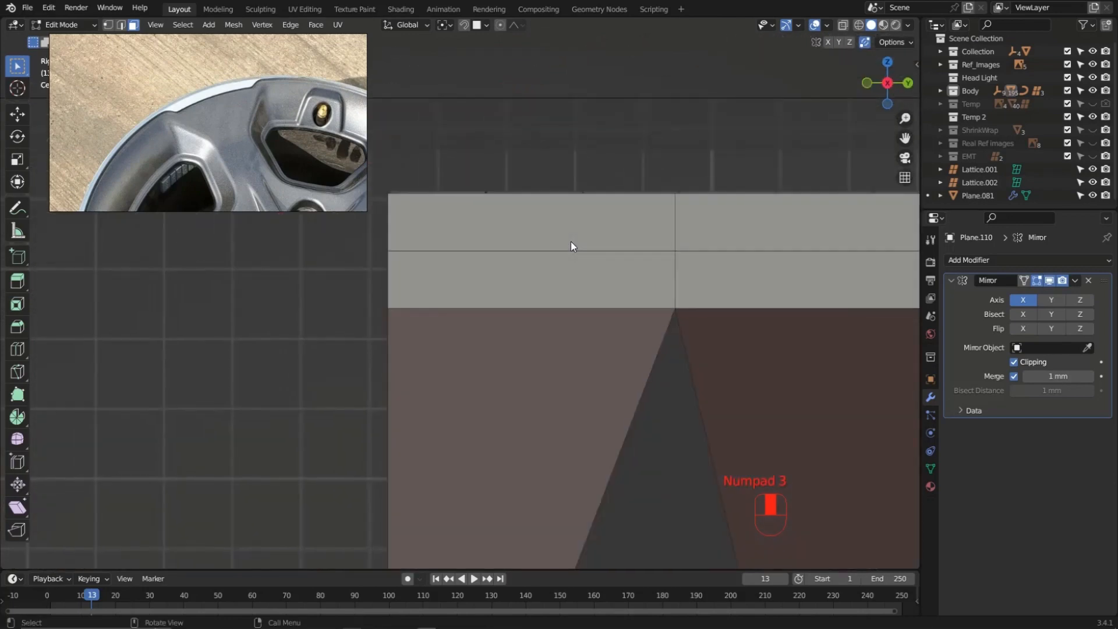
key("z")
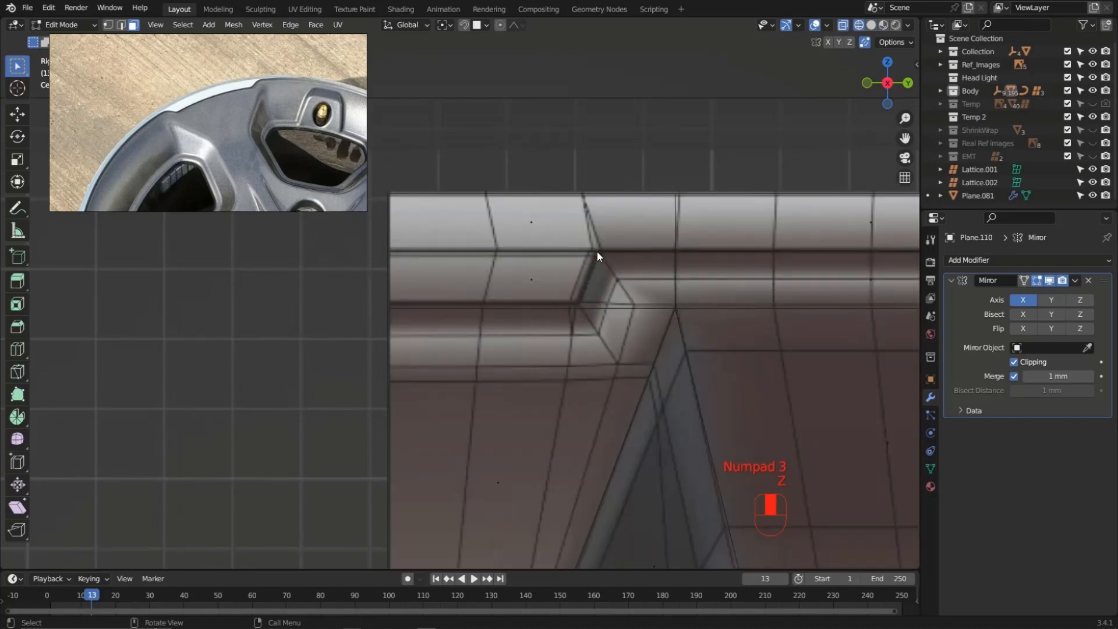
key("k")
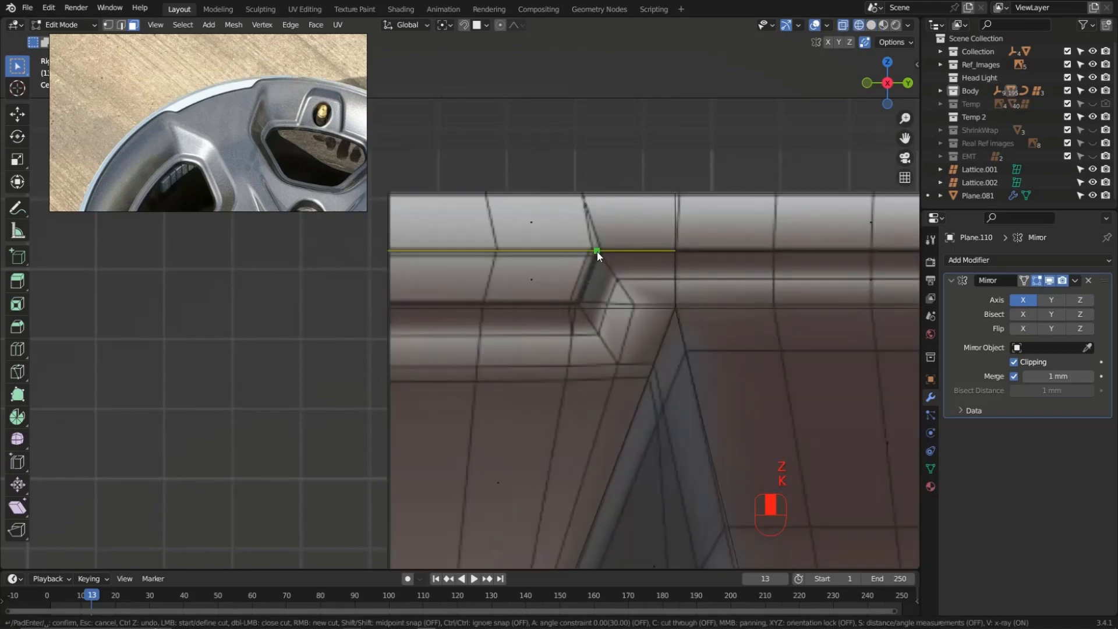
left_click(575, 309)
key("c")
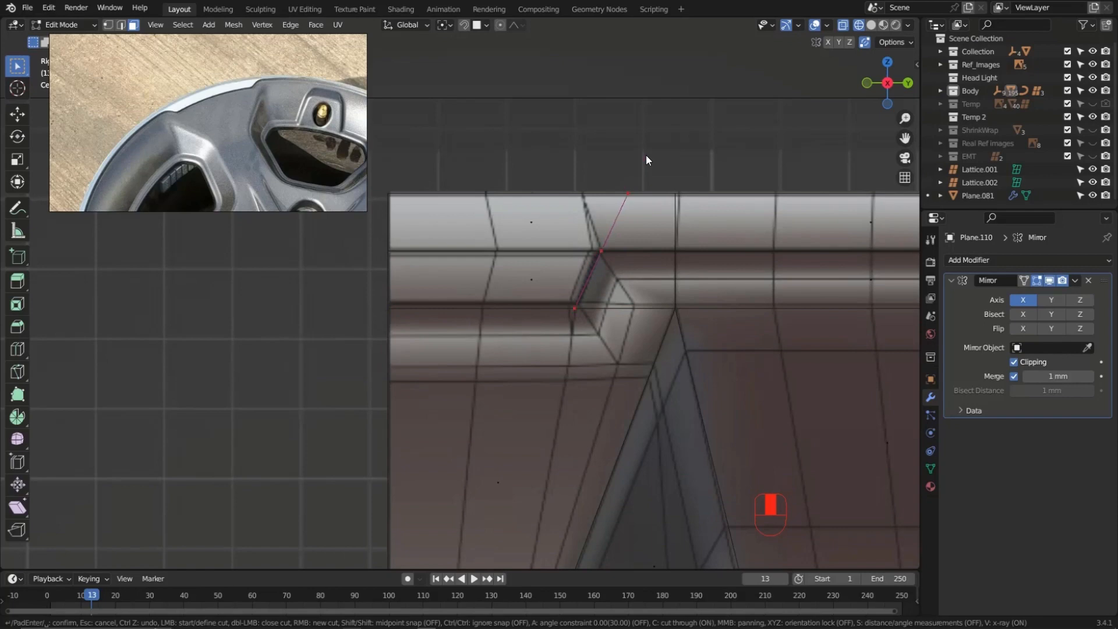
Select the lower strip face and the adjoining ledge face on the outer side of the new cut, and delete them
middle_click_drag(645, 154, 530, 265)
left_click(501, 255)
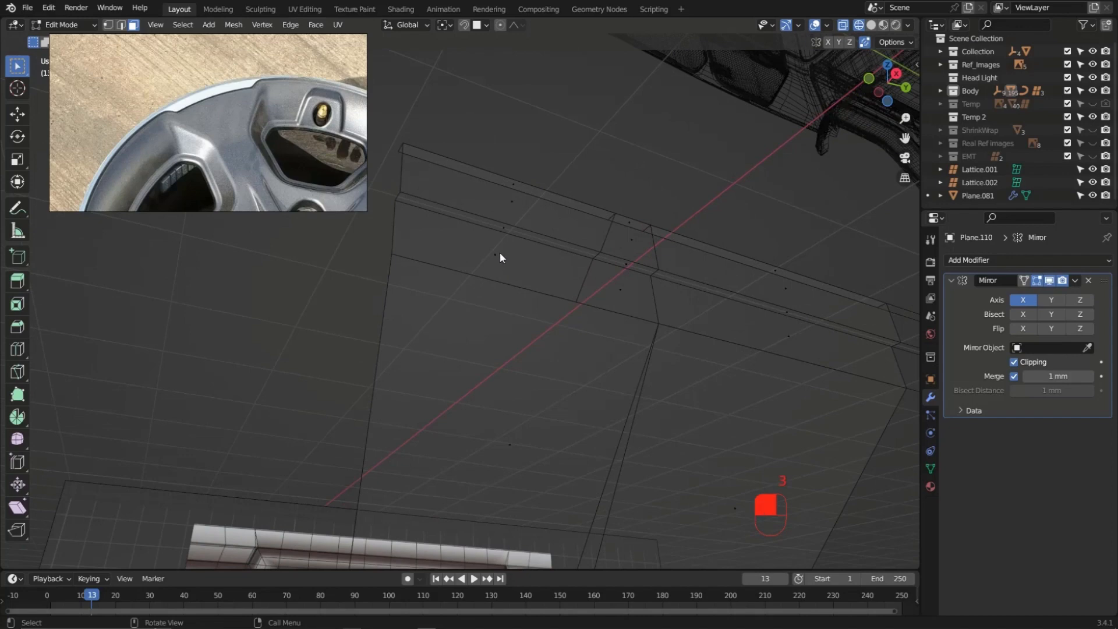
key("z")
left_click(679, 262)
mouse_move(533, 228)
middle_mouse_down()
mouse_move(576, 221)
mouse_move(537, 287)
mouse_move(625, 320)
mouse_move(651, 311)
mouse_move(635, 319)
middle_mouse_up()
left_click(645, 316)
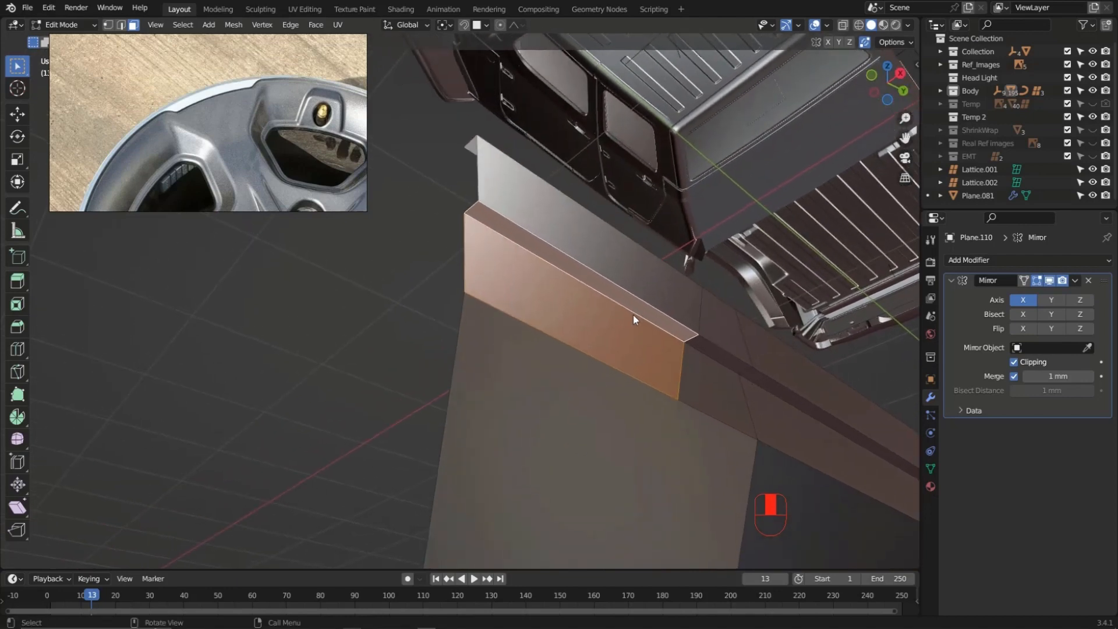
key("x")
left_click(635, 334)
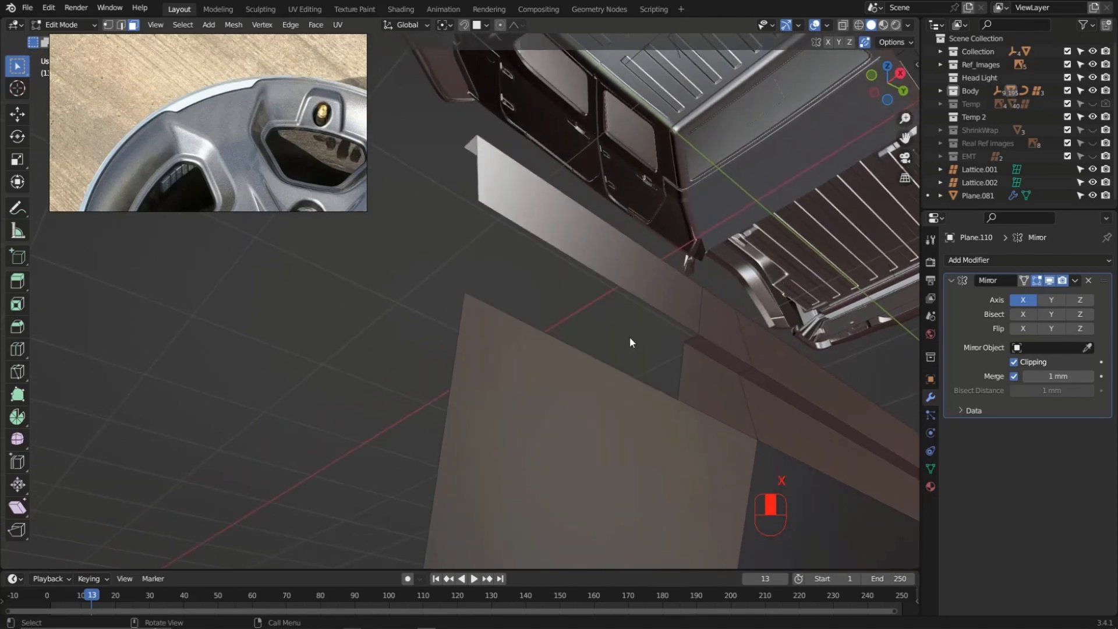
Extrude the open upper edge of the large outer face 6.218 mm along X, snapped to the raised lip's depth
key("2")
left_click(604, 364)
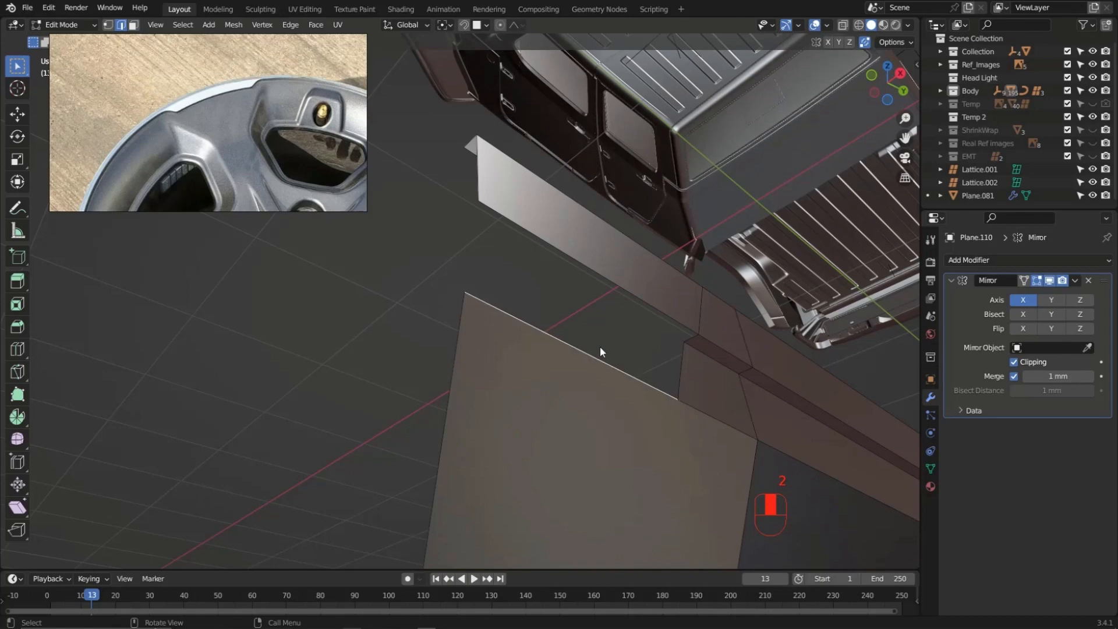
middle_click_drag(601, 348, 609, 347)
key("e")
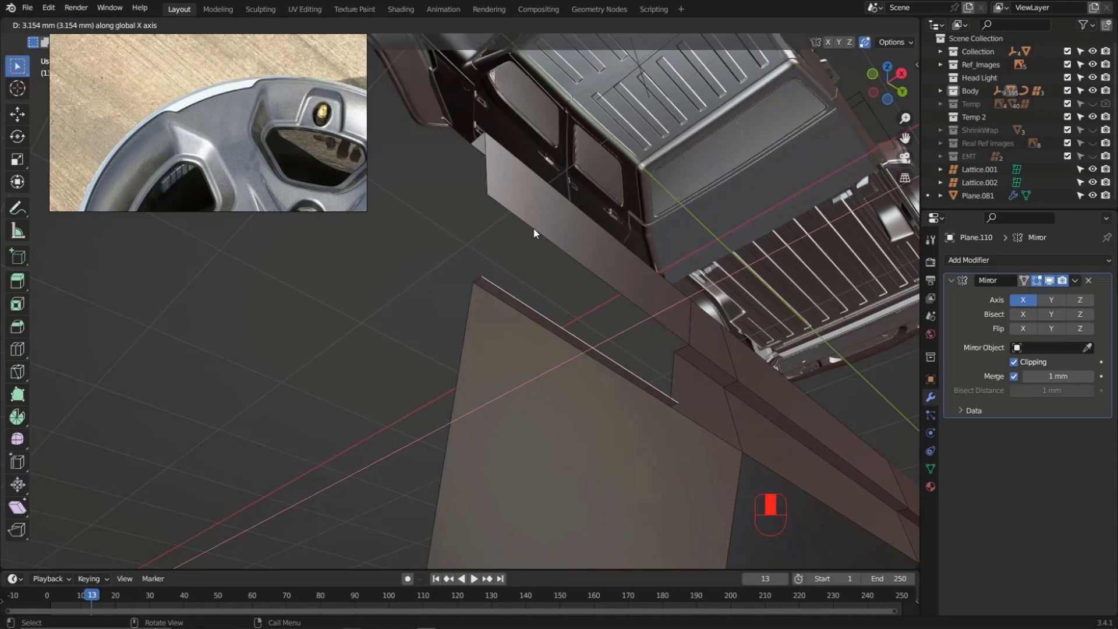
key("ctrl")
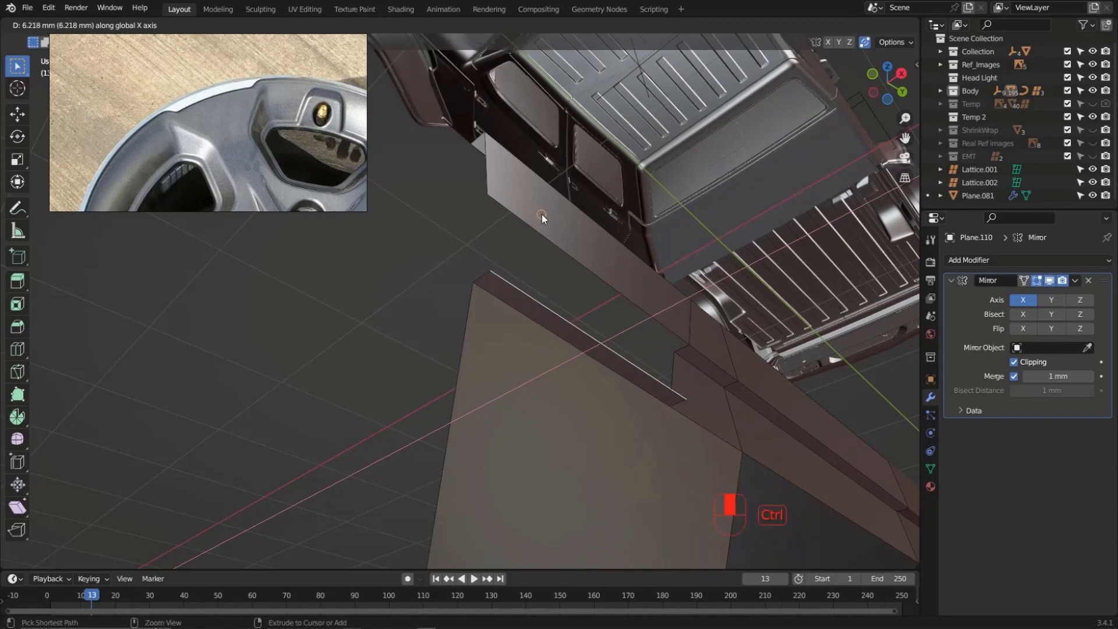
left_click(542, 214)
Fill a face between the raised lip's lower edge and the extruded edge, and select the slanted edge at the notch's side
middle_click_drag(549, 208, 466, 233)
left_click(723, 279)
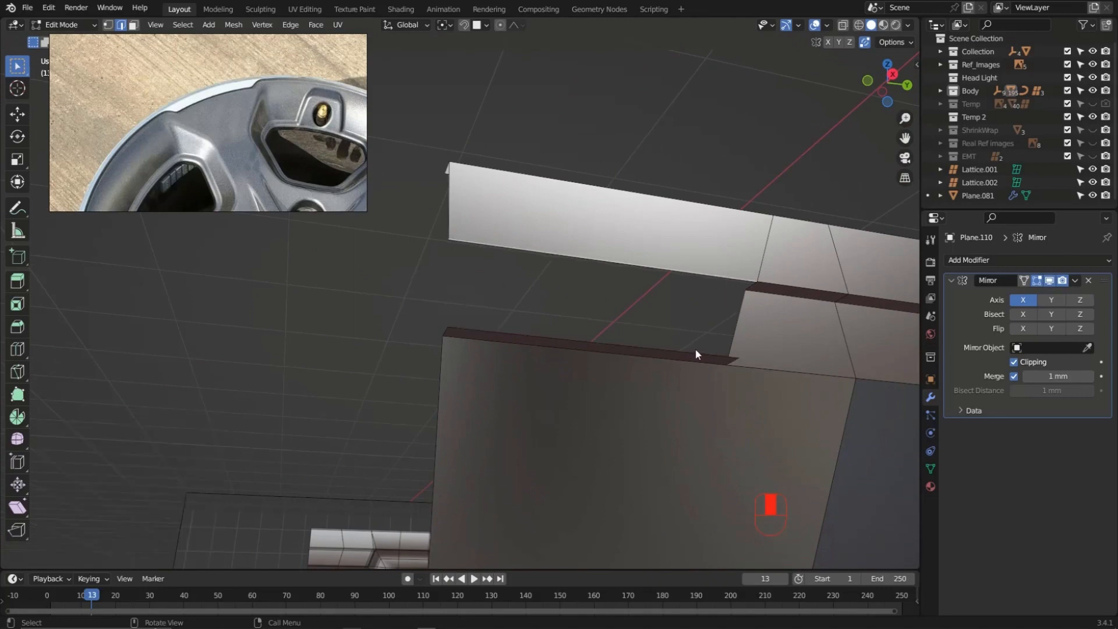
left_click(692, 350, "shift")
key("f")
middle_click_drag(813, 326, 736, 282)
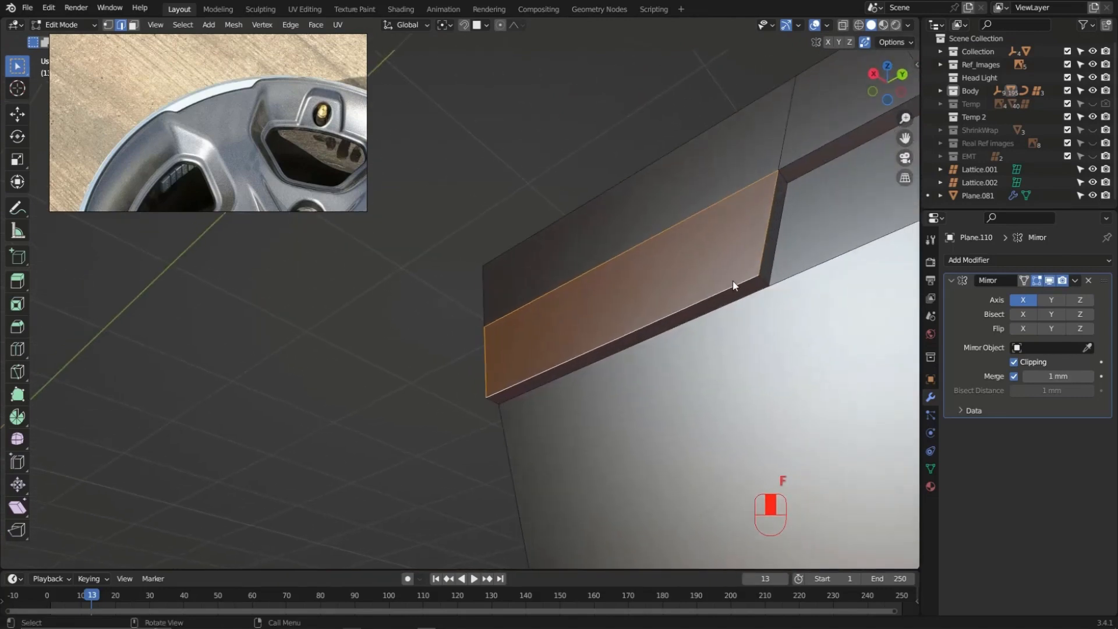
left_click(766, 232, "alt")
middle_click_drag(766, 232, 574, 329)
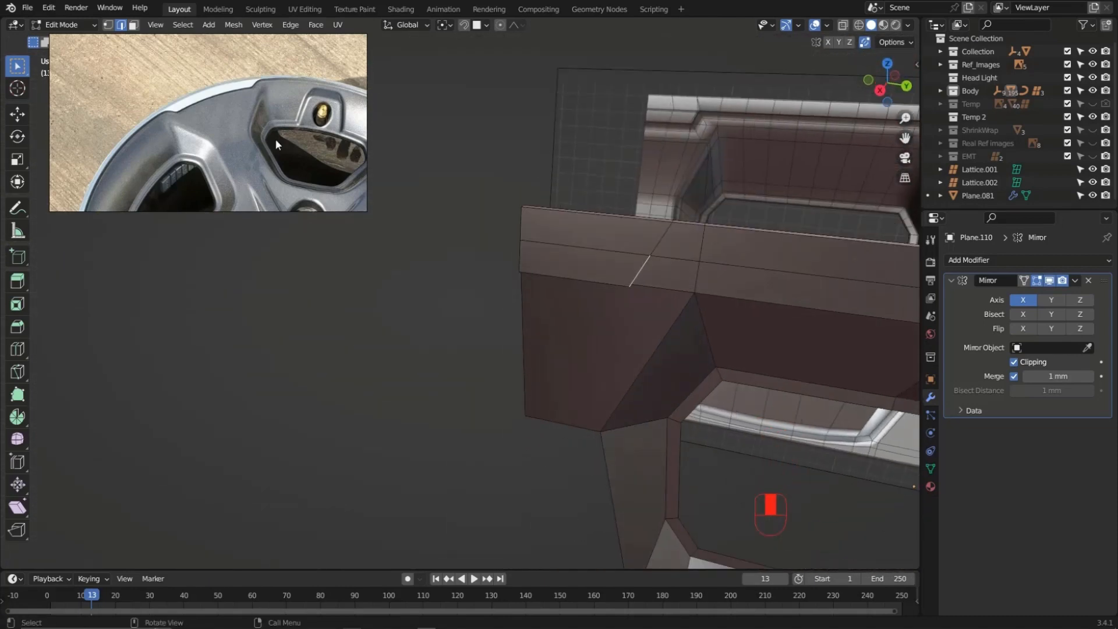
Switch to the right orthographic view with X-ray shading and compare the modelled half with the whole reference segment
middle_click_drag(690, 252, 552, 253)
key("KP_3")
key("alt+z")
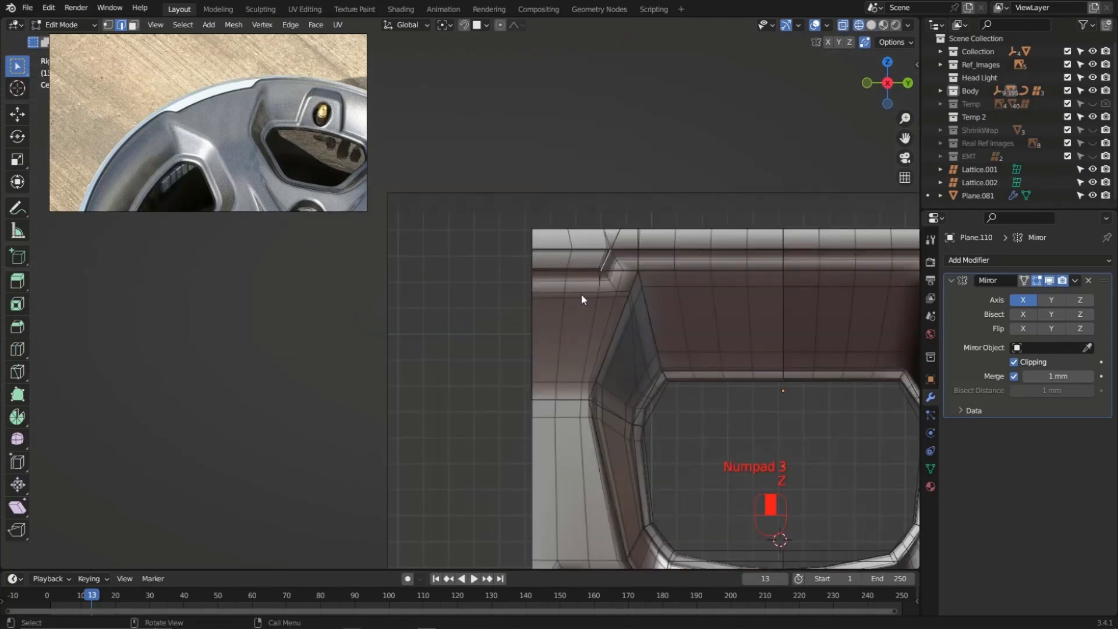
scroll(623, 306, "up", 1)
middle_click_drag(635, 354, 533, 203, "shift")
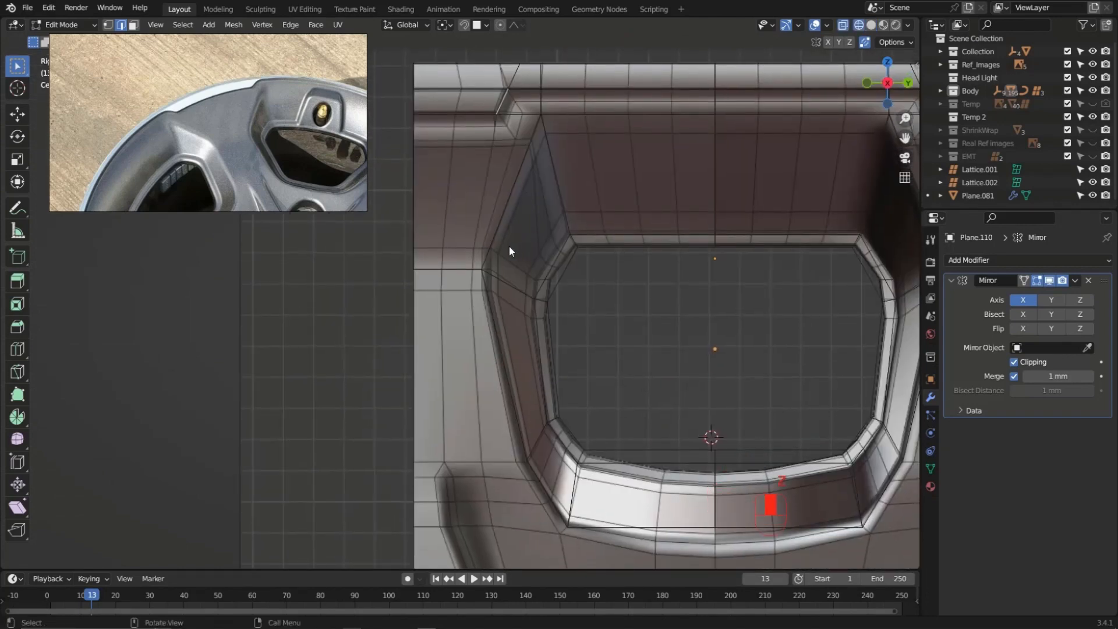
scroll(508, 246, "down", 2)
middle_click_drag(494, 361, 556, 250, "shift")
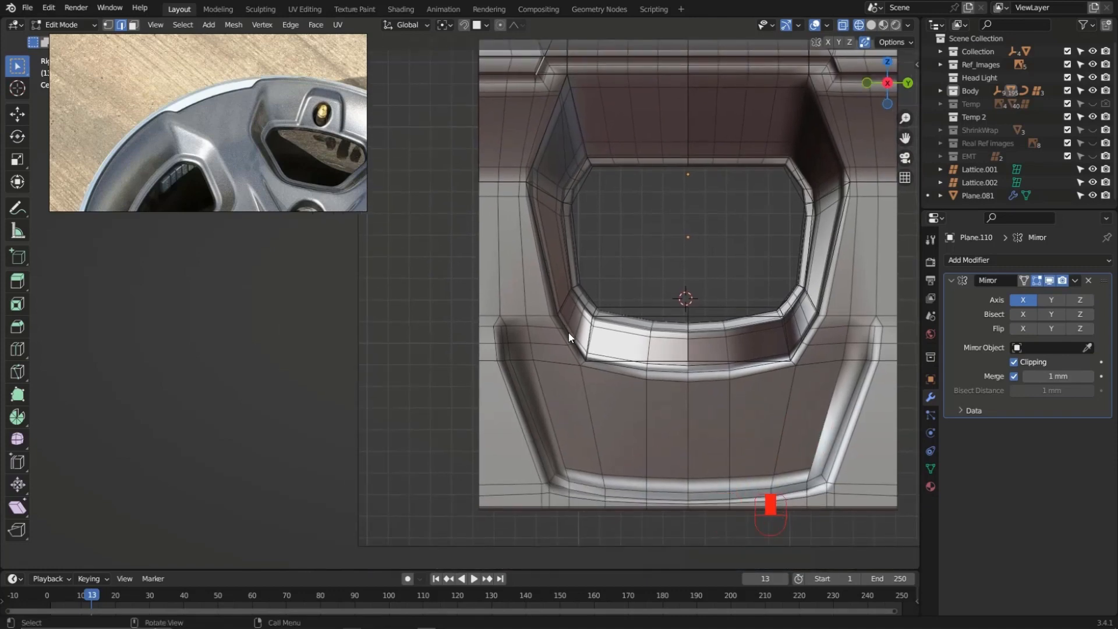
scroll(568, 331, "down", 3)
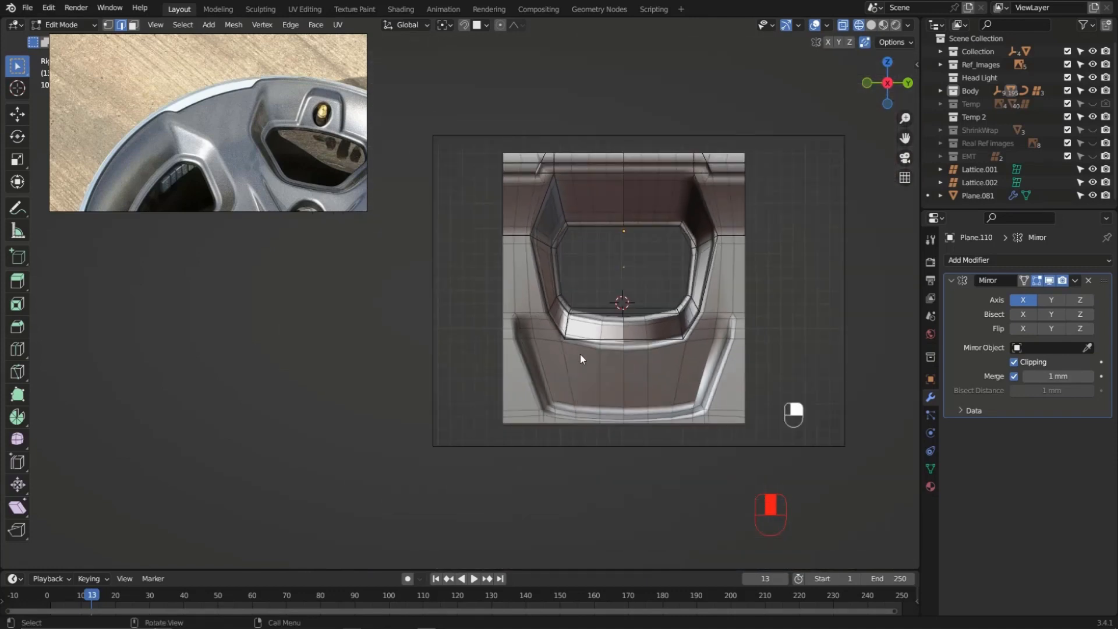
scroll(560, 177, "up", 2)
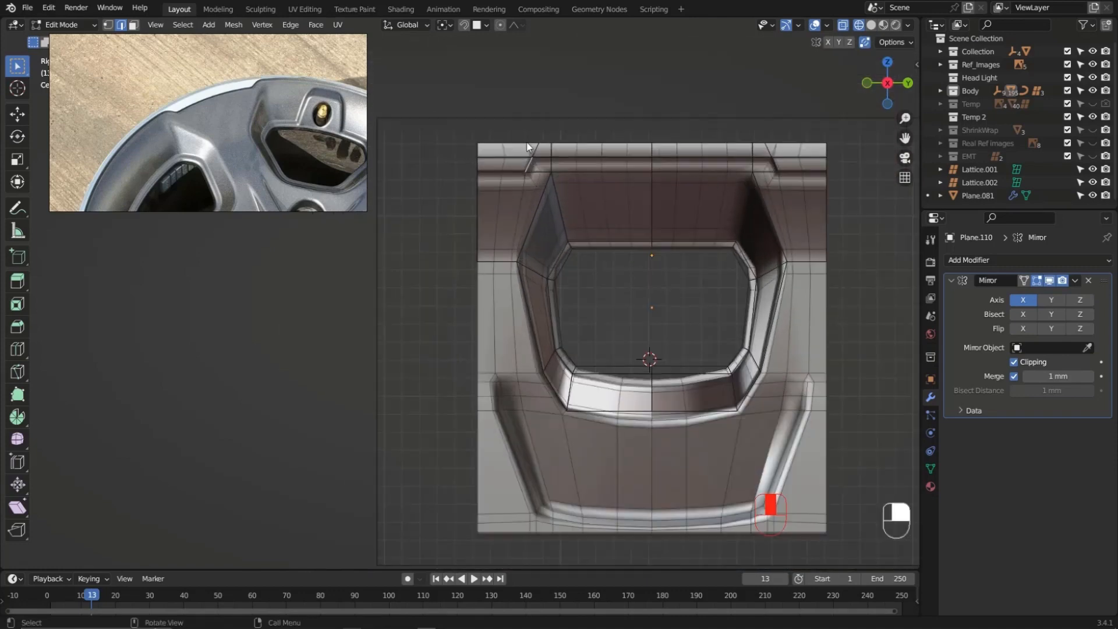
scroll(529, 151, "up", 3)
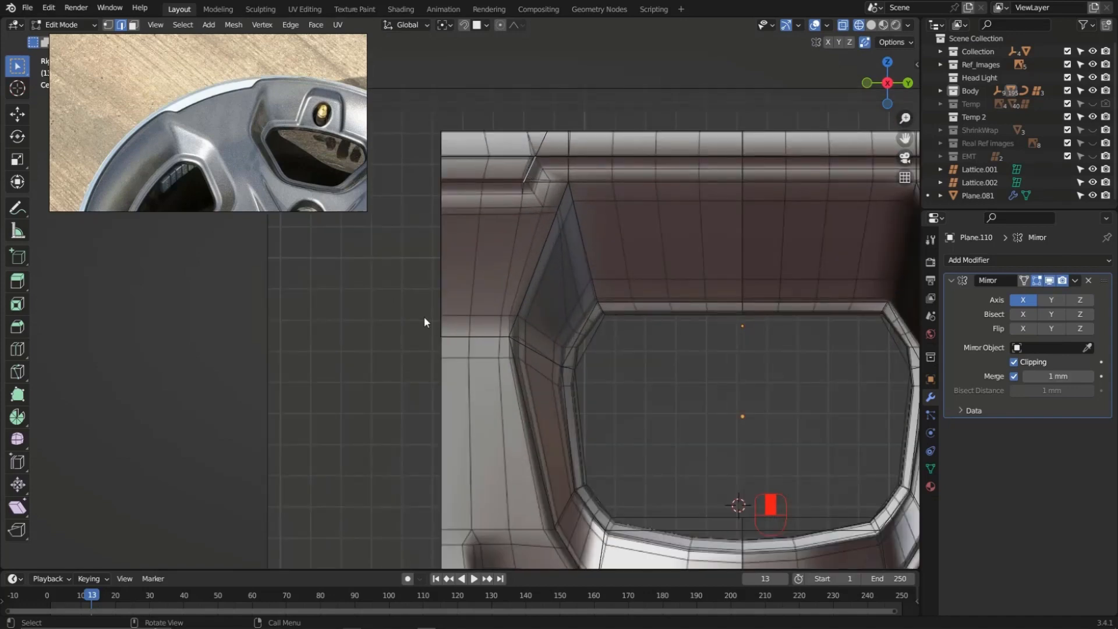
Select the vertices along the outer side border of the opening down to its lower corner and extrude them -148.77 mm along Y
left_click(517, 345)
key("1")
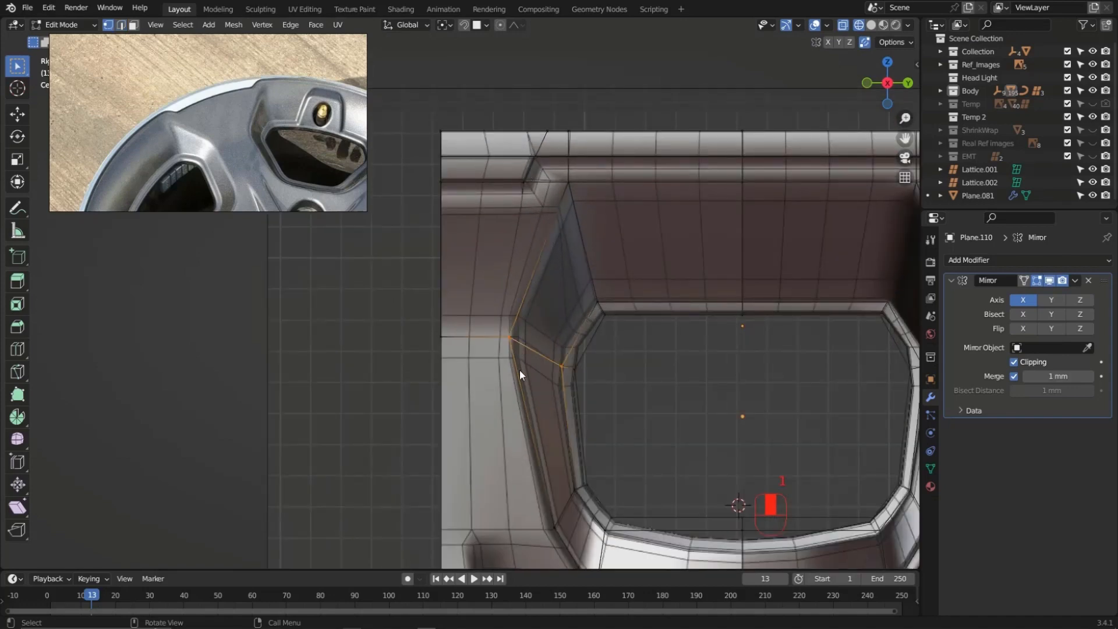
scroll(520, 369, "down", 2)
middle_click_drag(550, 448, 542, 299, "shift")
left_click_drag(516, 315, 568, 382, "shift")
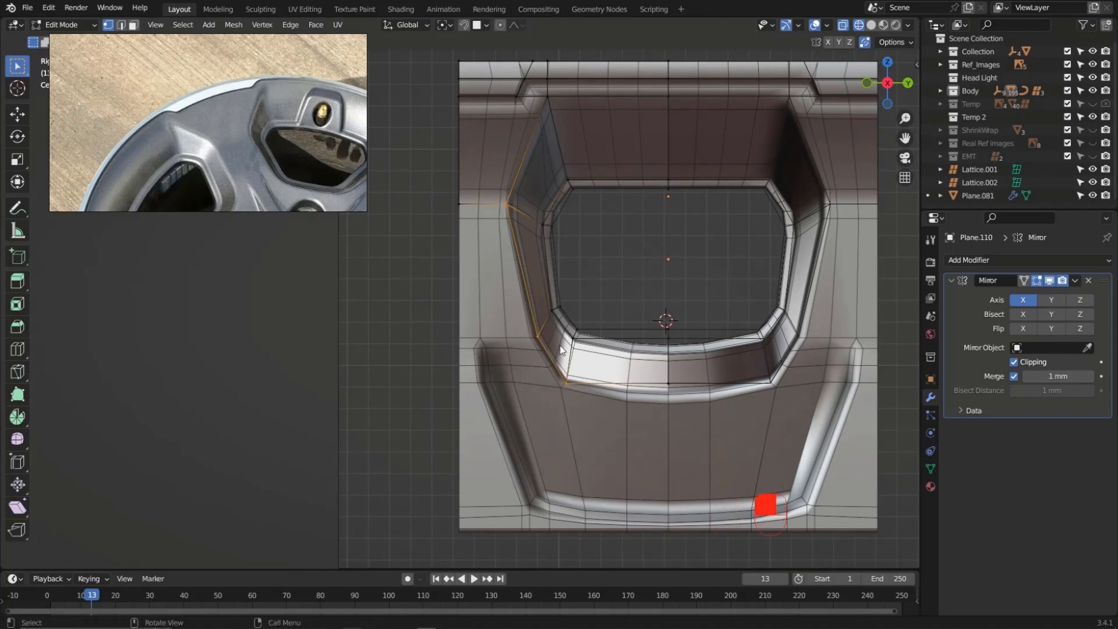
key("e")
left_click(465, 353)
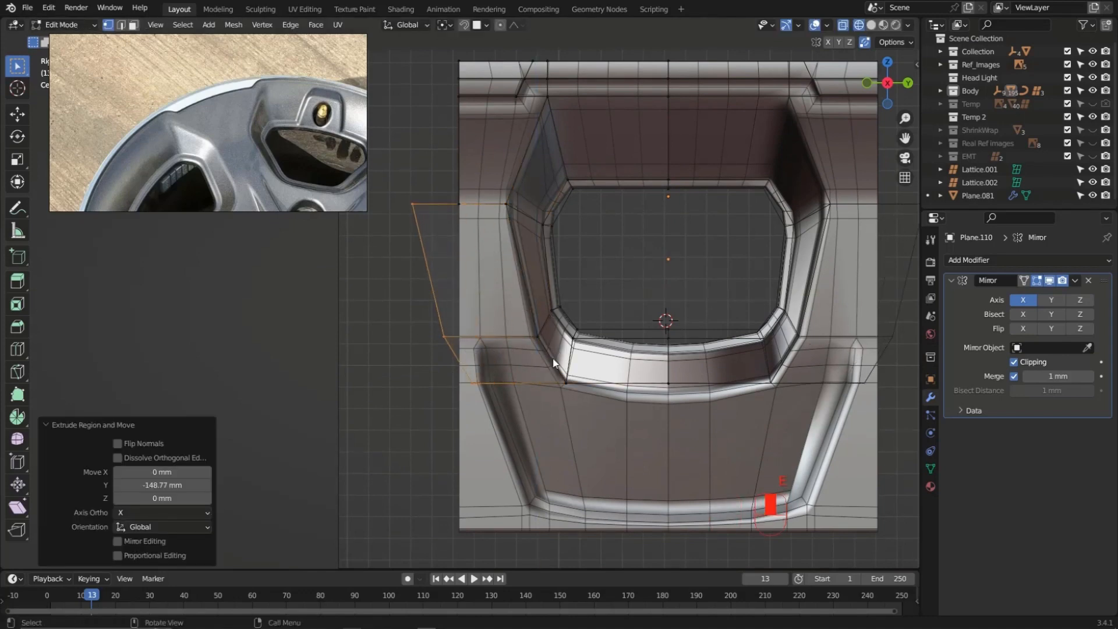
Flatten the extruded side vertices into a straight vertical line by scaling them to 0 along Y
key("s")
key("y")
key("0")
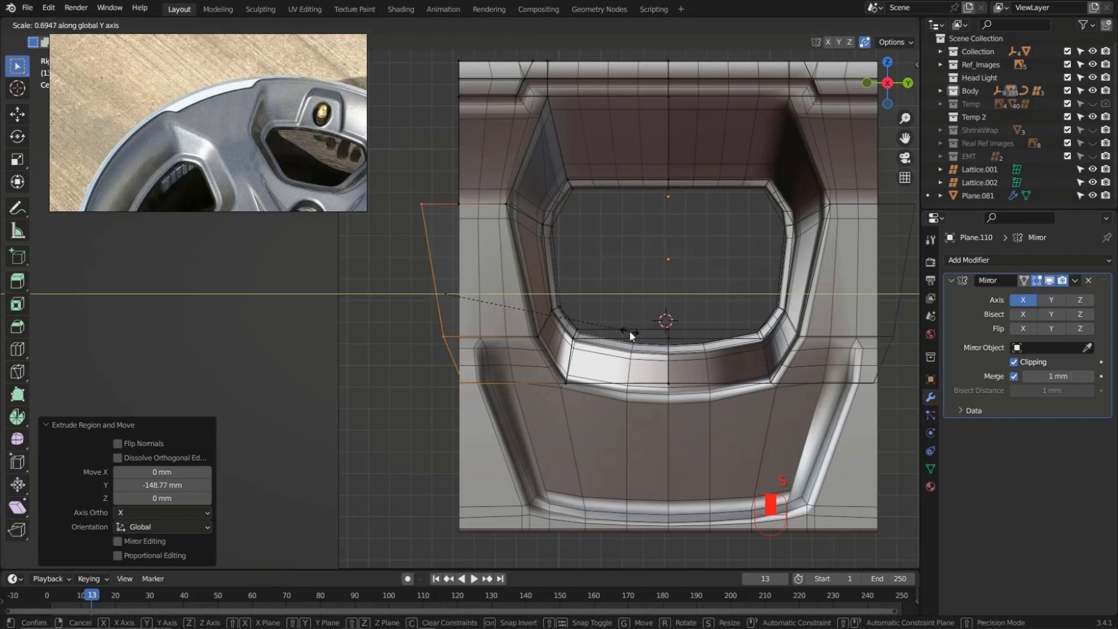
key("Return")
scroll(461, 216, "up", 7)
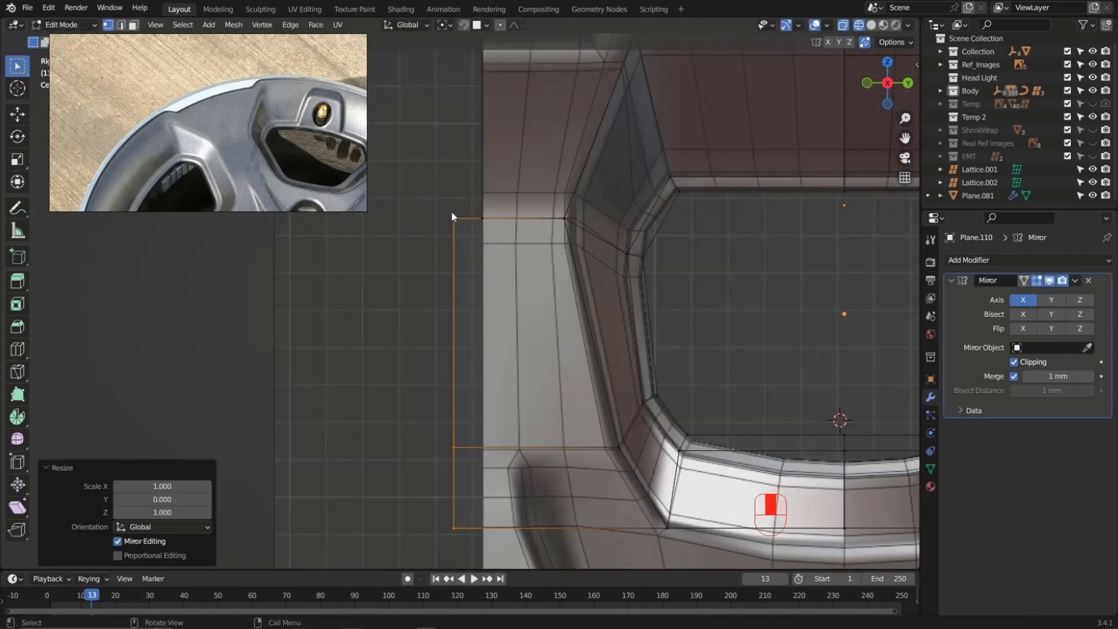
Set snapping to Vertex and move the straightened edge 25.985 mm along Y onto the reference segment's outer side
left_click_drag(449, 219, 495, 207, "ctrl+alt")
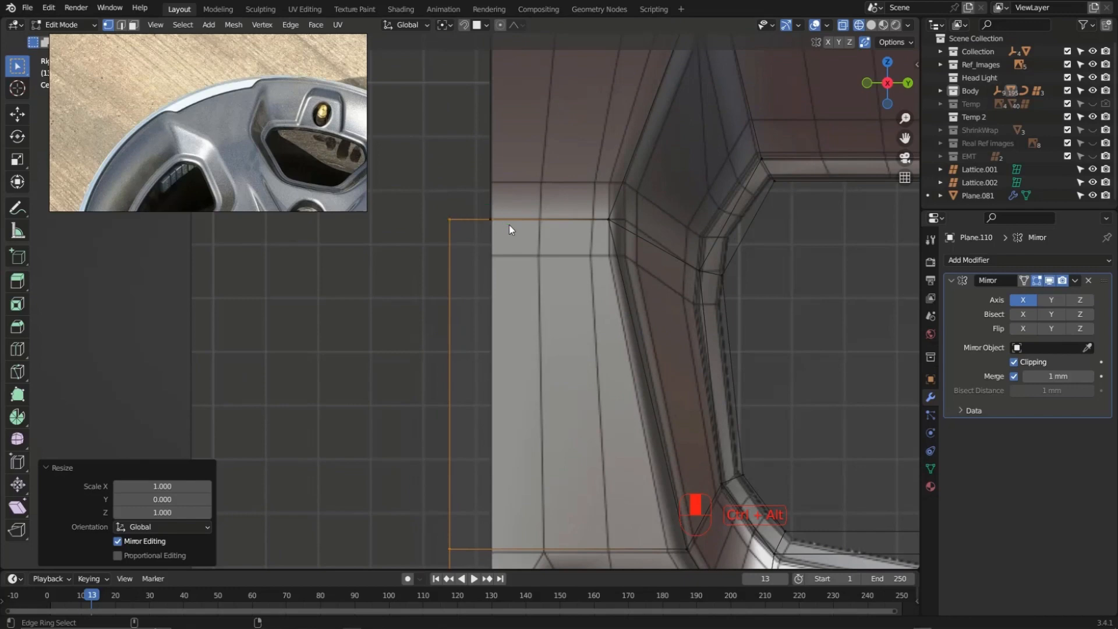
left_click(484, 25)
left_click(466, 70)
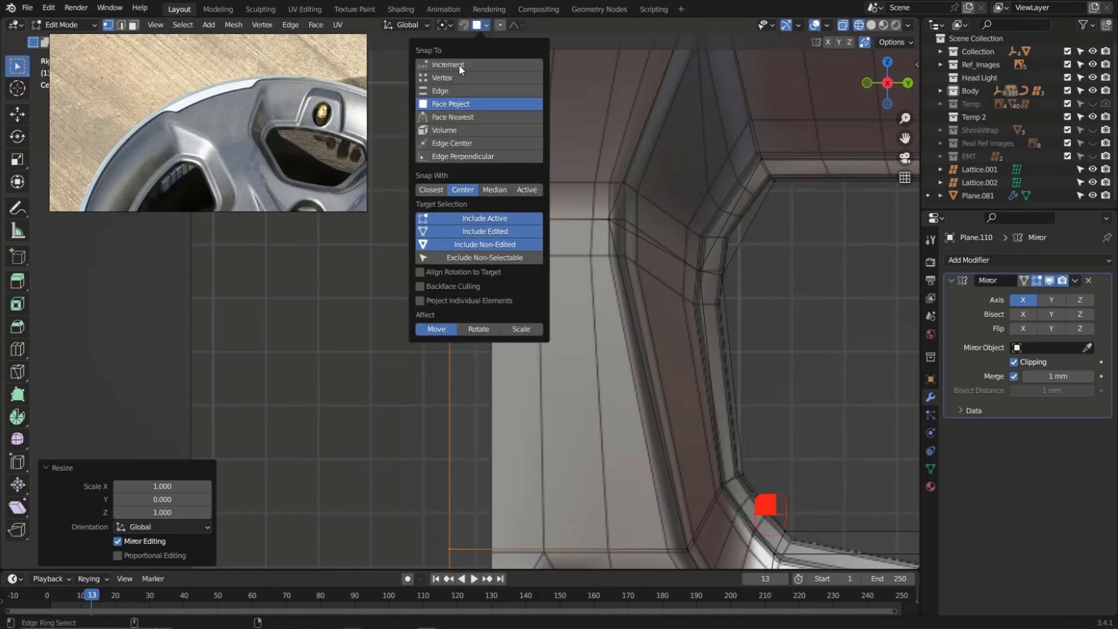
key("g")
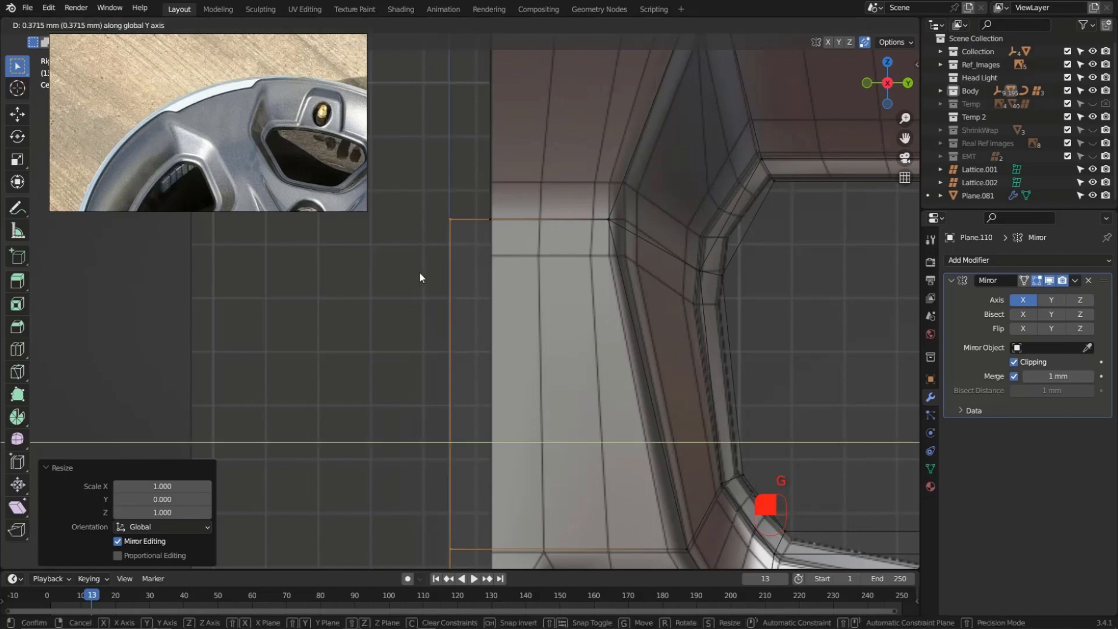
left_click(489, 221)
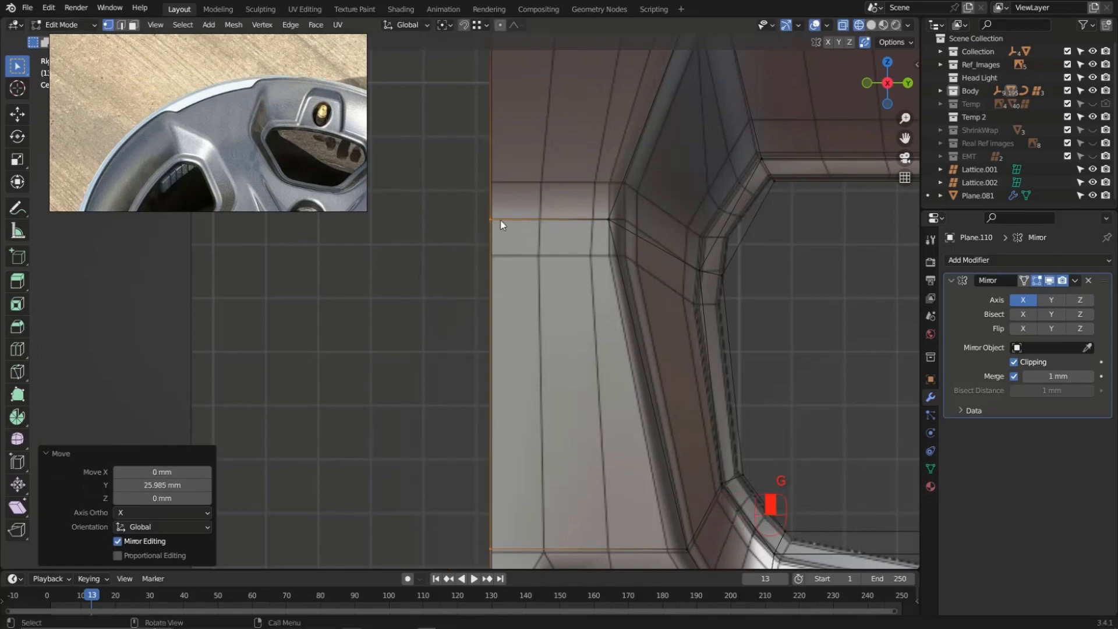
Select the vertices along the mesh's lower border up to the mirror centerline and extrude them -231.93 mm along Z to the reference's lower end
scroll(479, 195, "down", 5)
middle_click_drag(553, 308, 490, 246, "shift")
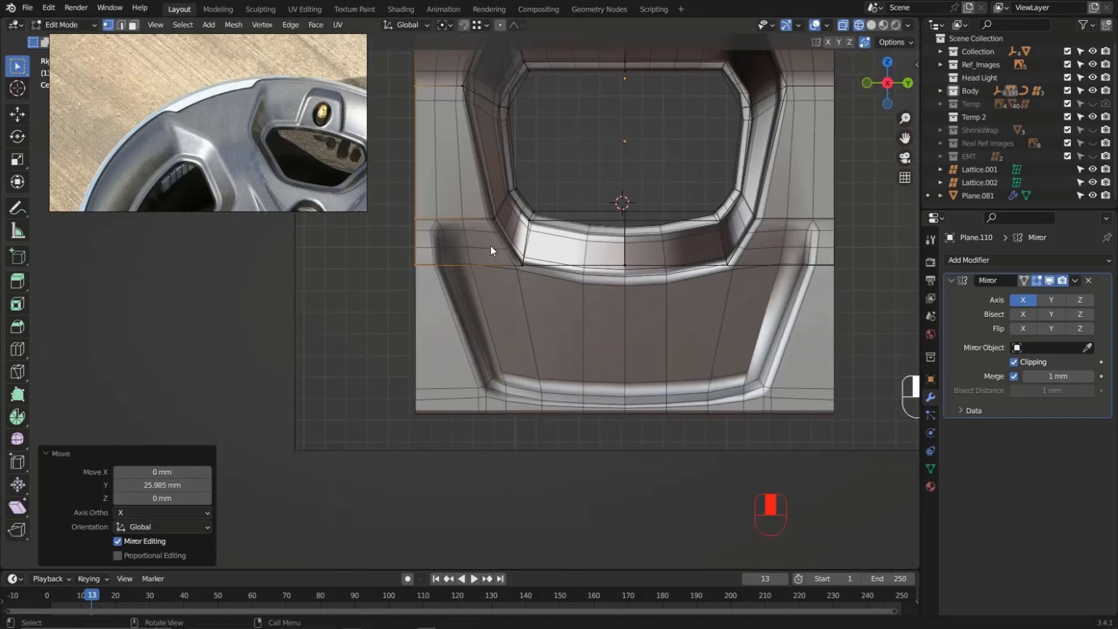
left_click(551, 269)
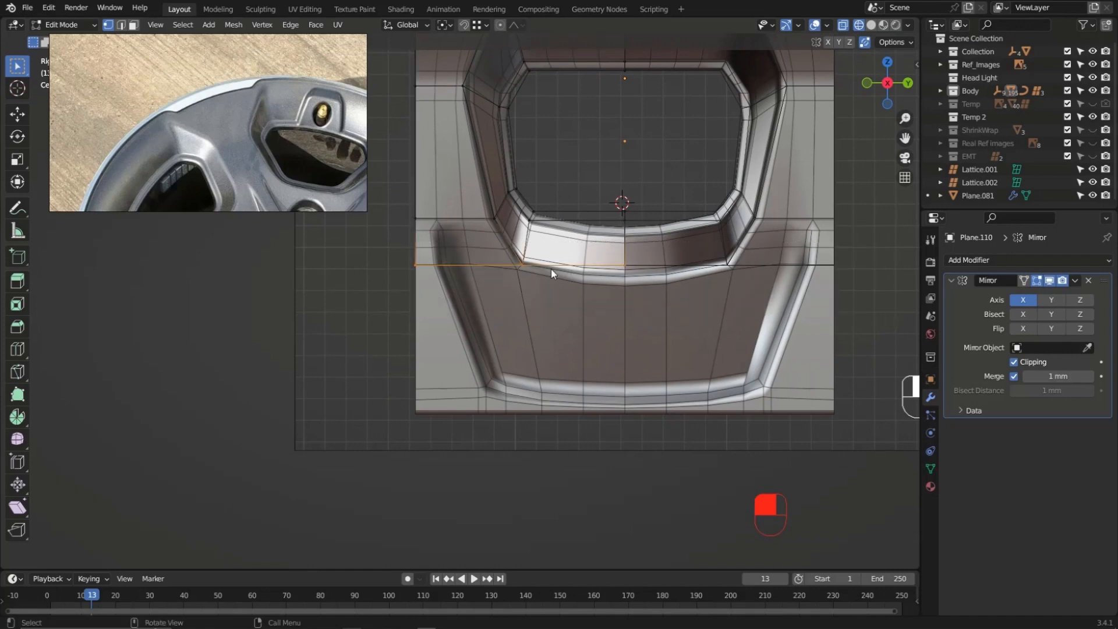
key("e")
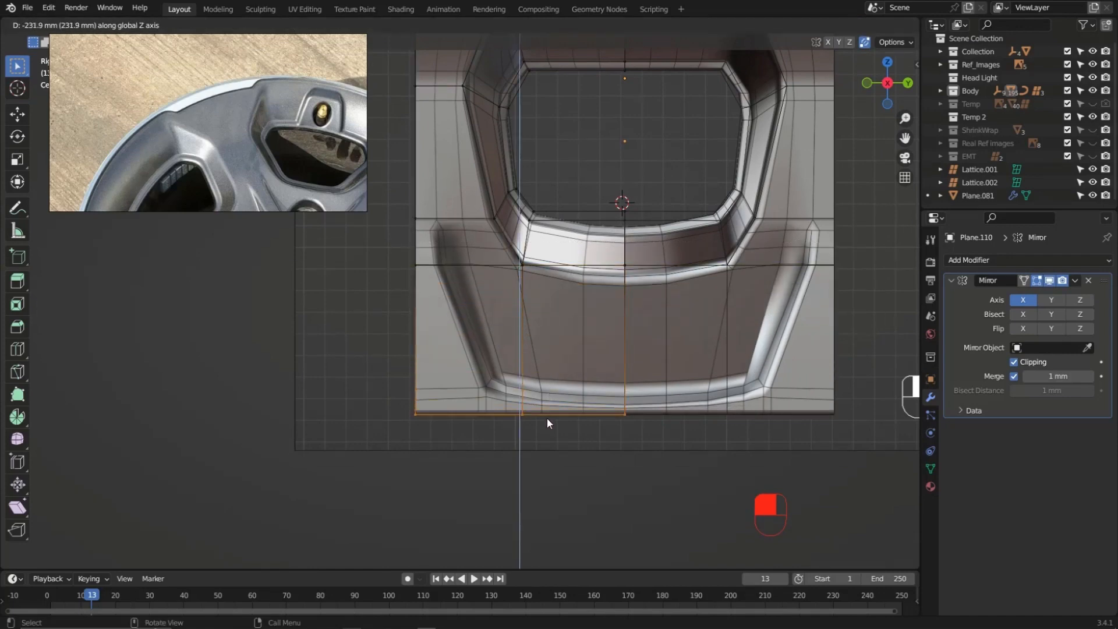
left_click(547, 418)
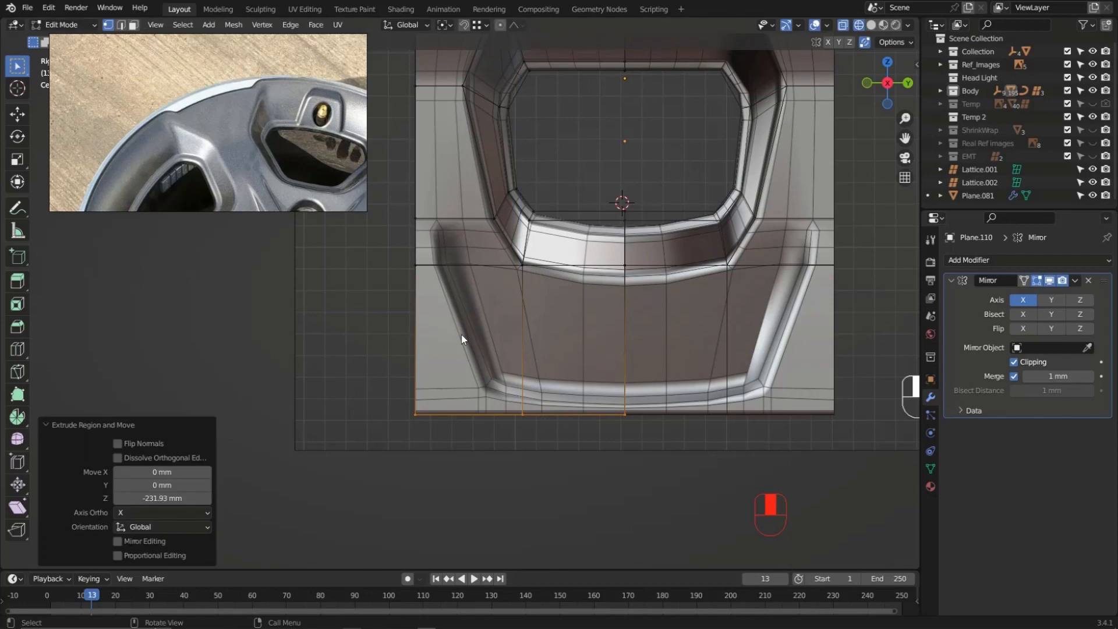
Knife-cut the outer outline of the lower recess from the mirror centerline around its corner and up to the recess's upper end
scroll(462, 334, "up", 2)
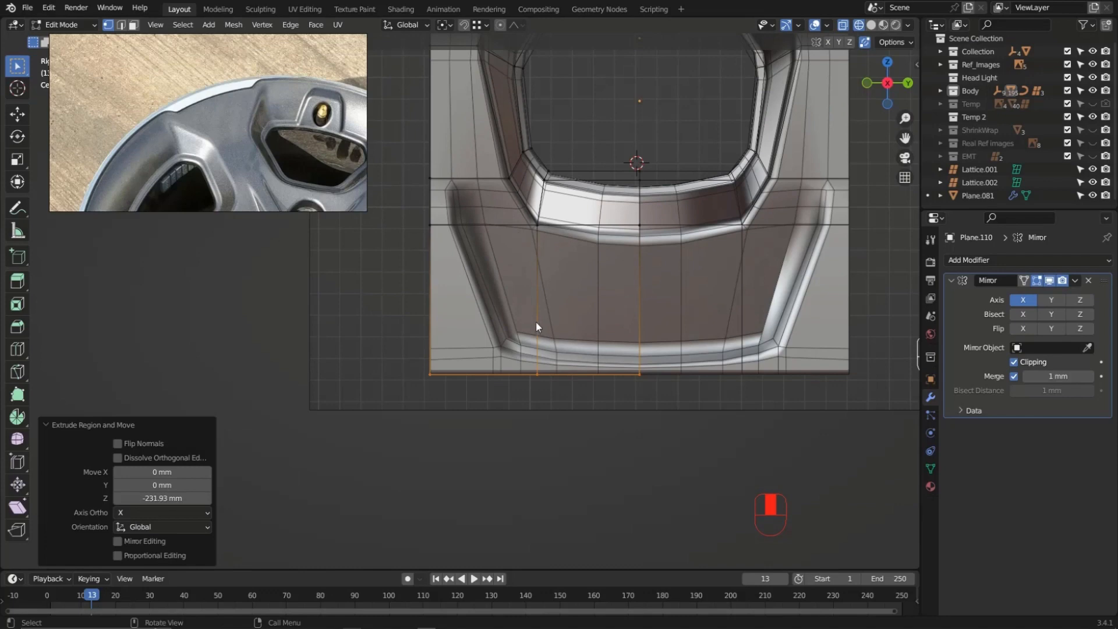
scroll(525, 303, "up", 1)
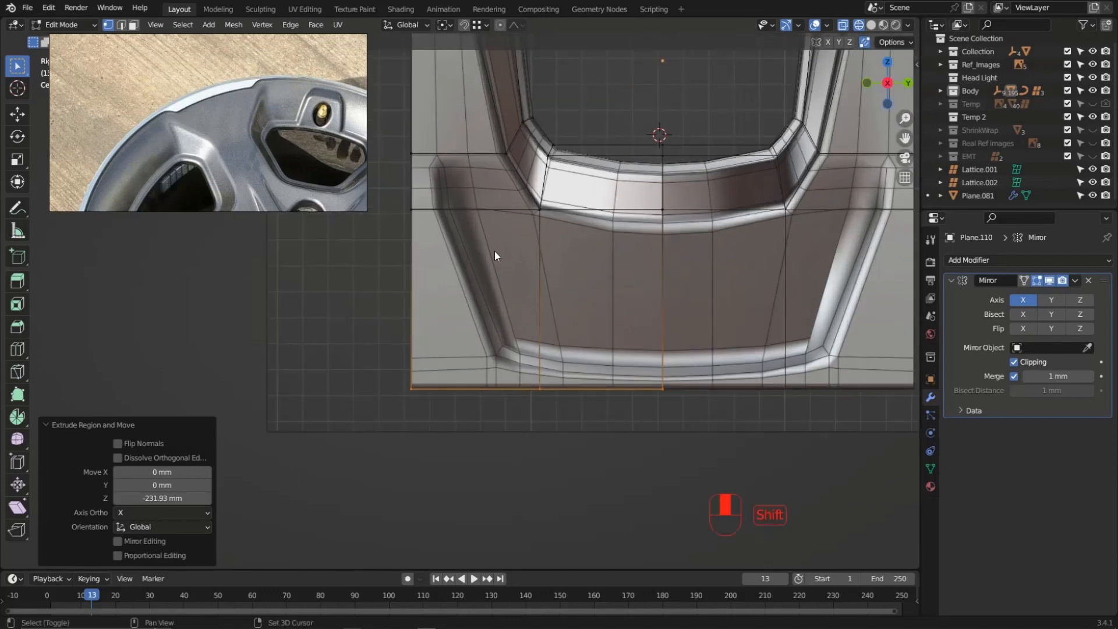
middle_click_drag(494, 250, 539, 295, "shift")
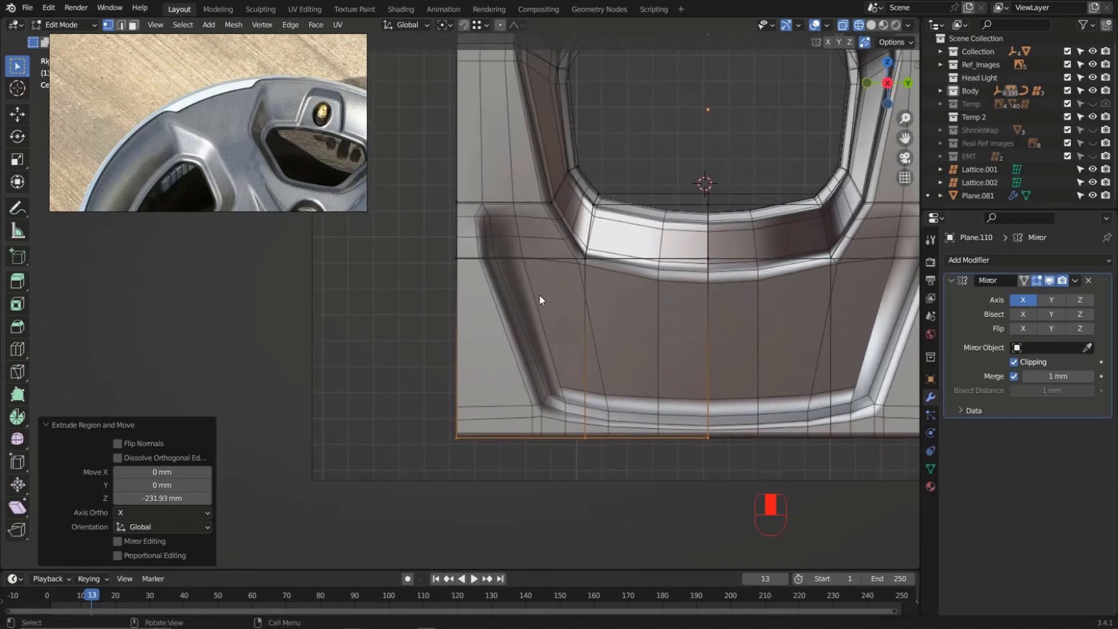
key("k")
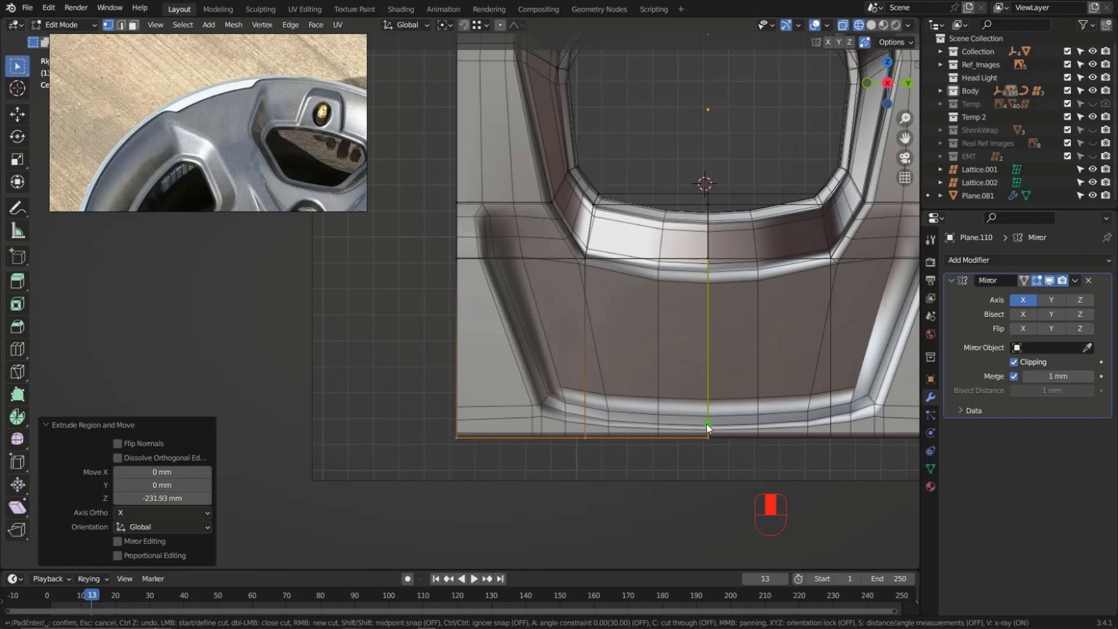
left_click(707, 425)
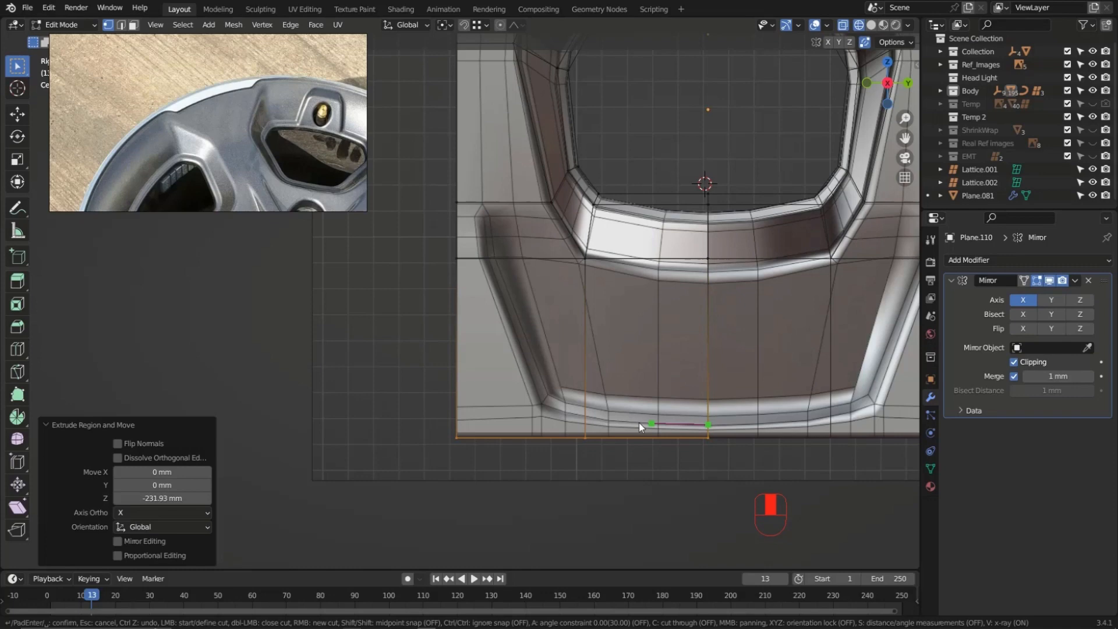
left_click(586, 419)
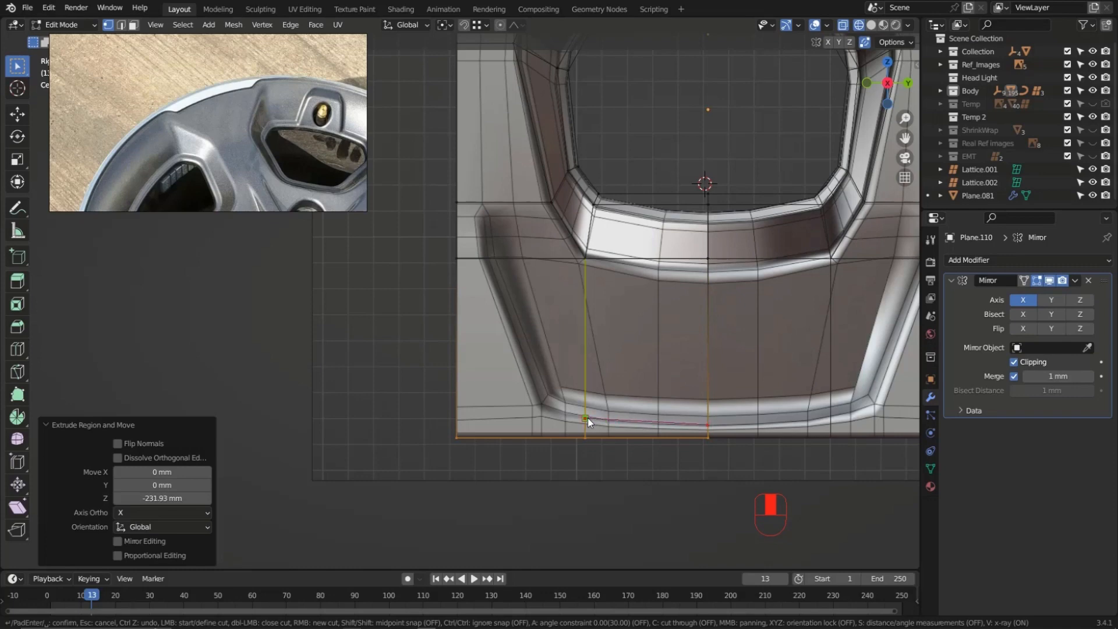
left_click(542, 404)
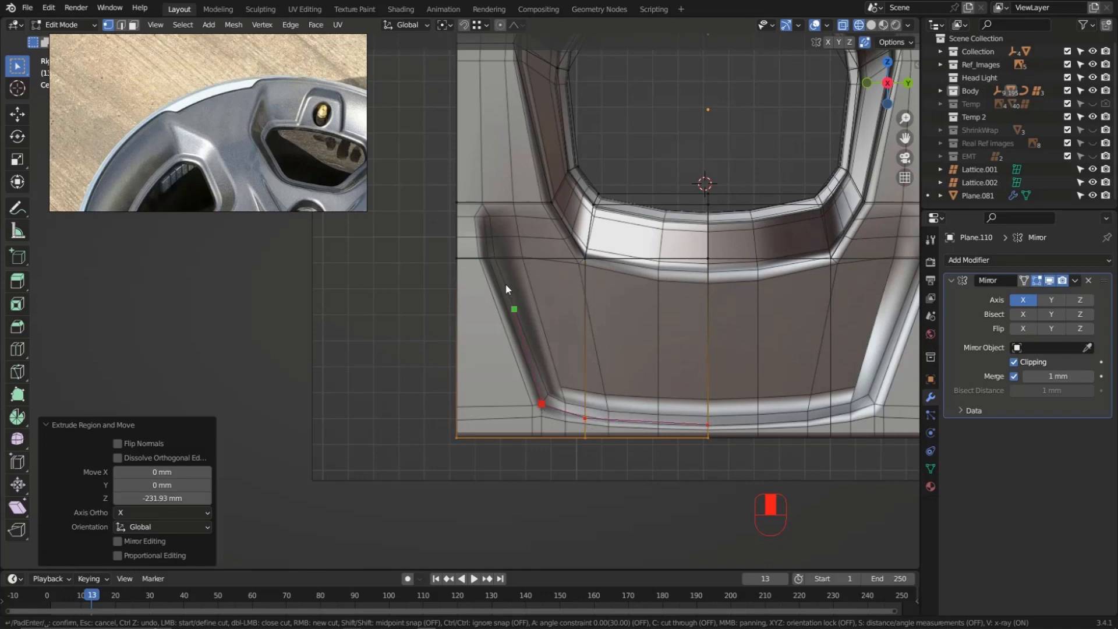
left_click(487, 259)
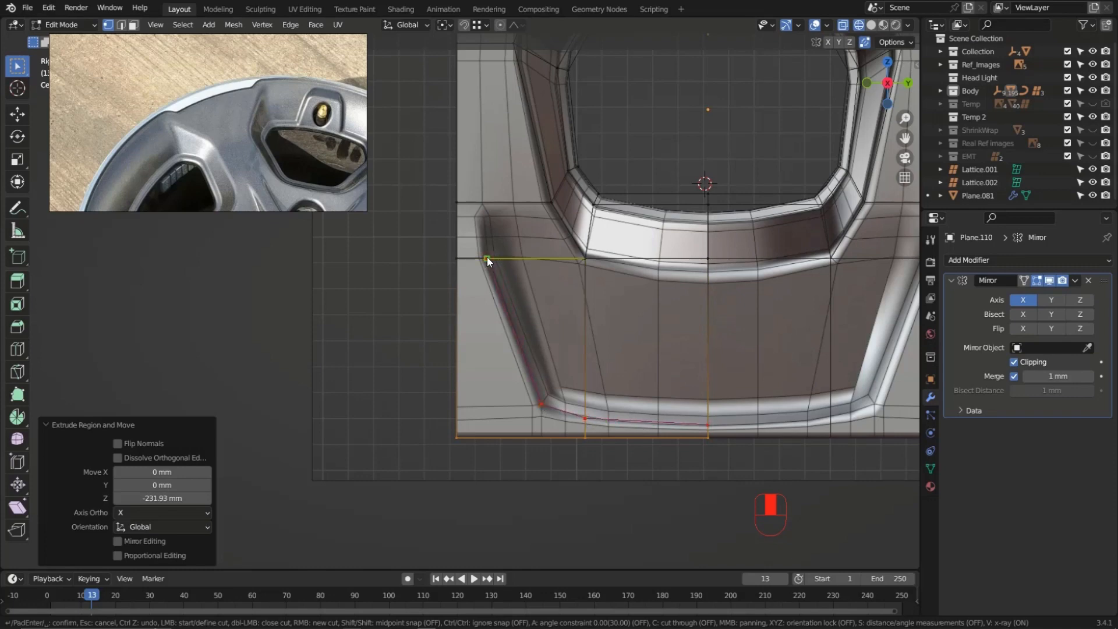
left_click(481, 203)
key("Return")
Knife-cut a second line just inside the lower recess outline, from the mirror centerline around the corner to the recess's upper end
scroll(501, 329, "down", 1)
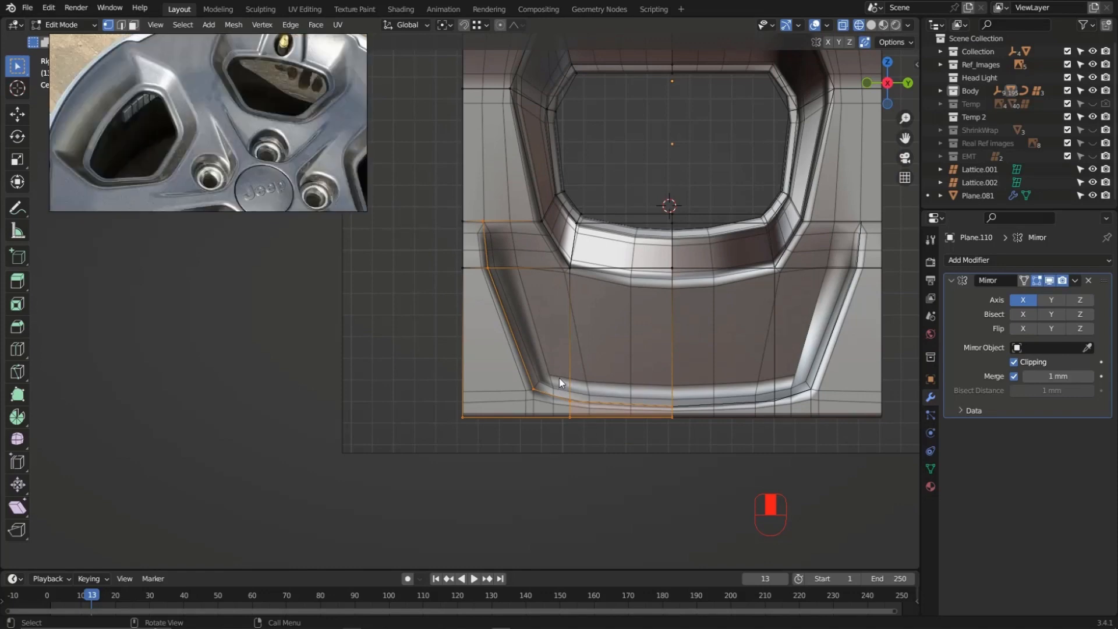
scroll(559, 380, "up", 2)
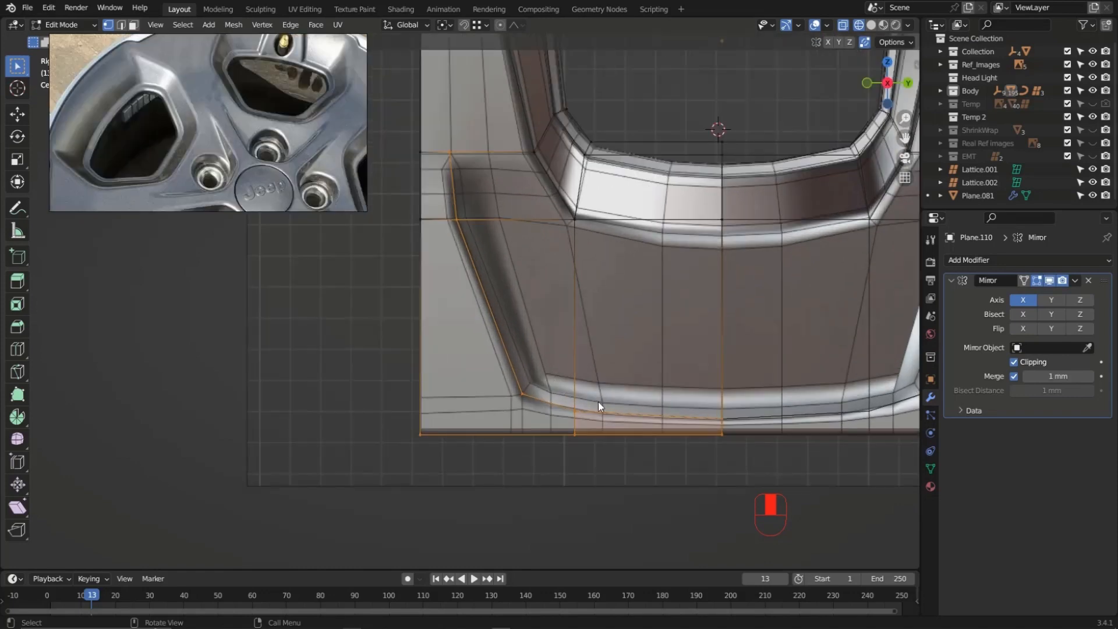
scroll(532, 408, "up", 1)
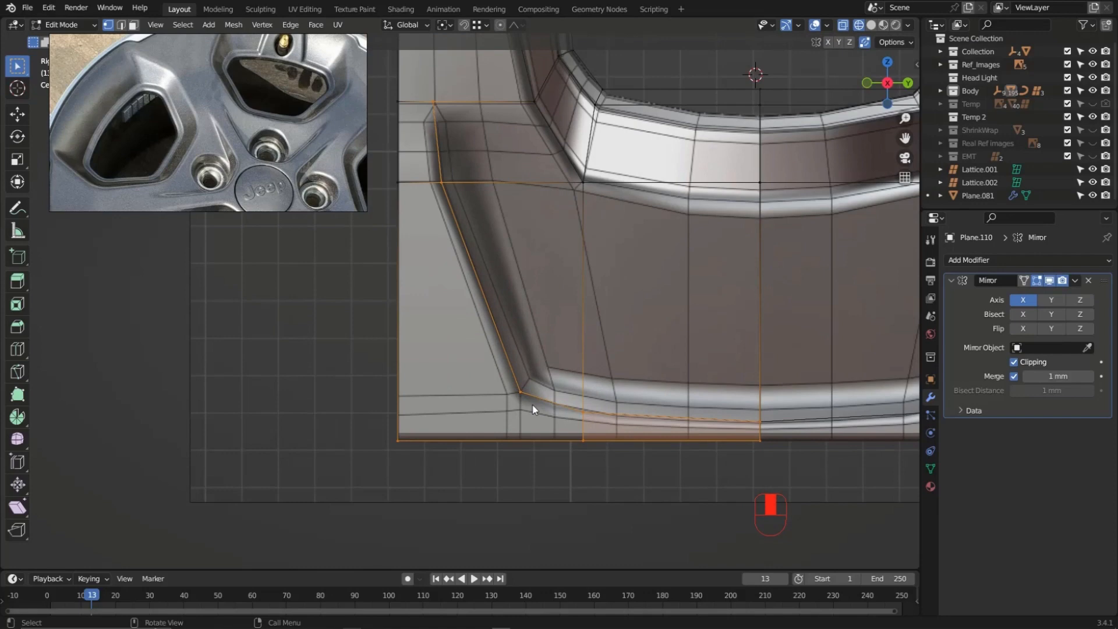
scroll(757, 418, "up", 1)
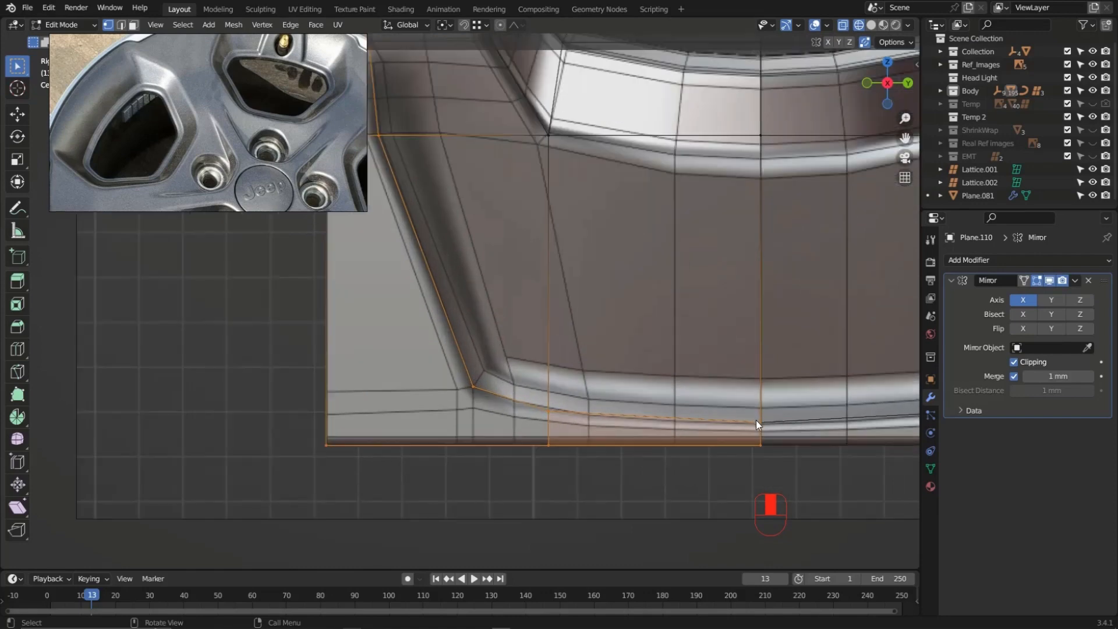
key("k")
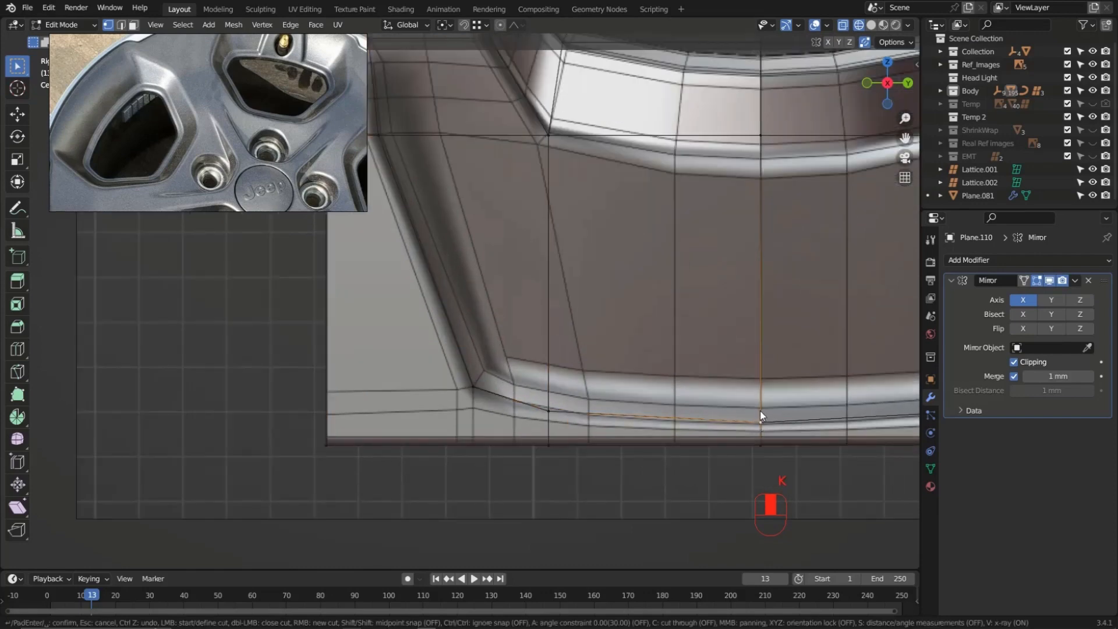
left_click(761, 414)
left_click(549, 403)
left_click(478, 379)
scroll(489, 288, "down", 2)
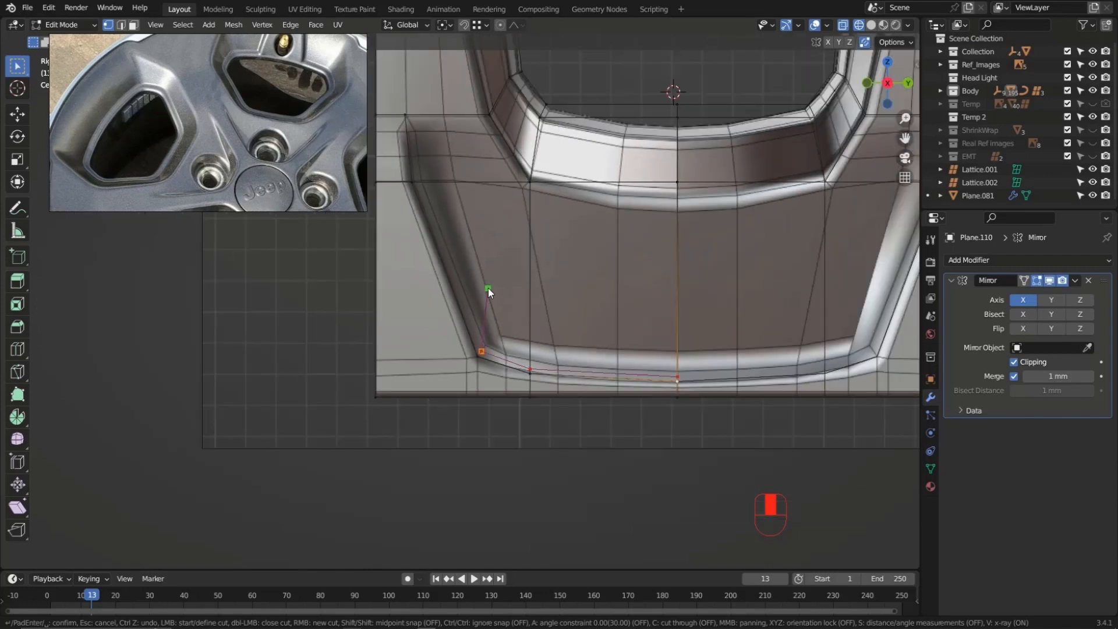
left_click(418, 182)
left_click(413, 114)
key("Return")
Knife-cut an edge from the lower recess's outer corner straight down to the segment's lower border
scroll(484, 366, "up", 3)
scroll(498, 357, "up", 2)
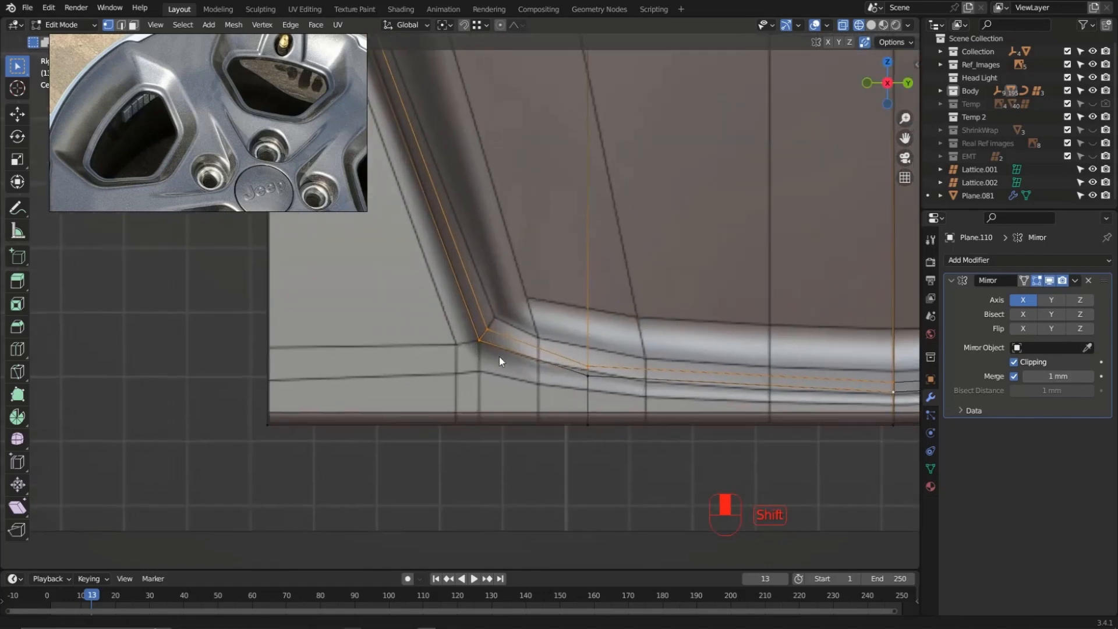
key("k")
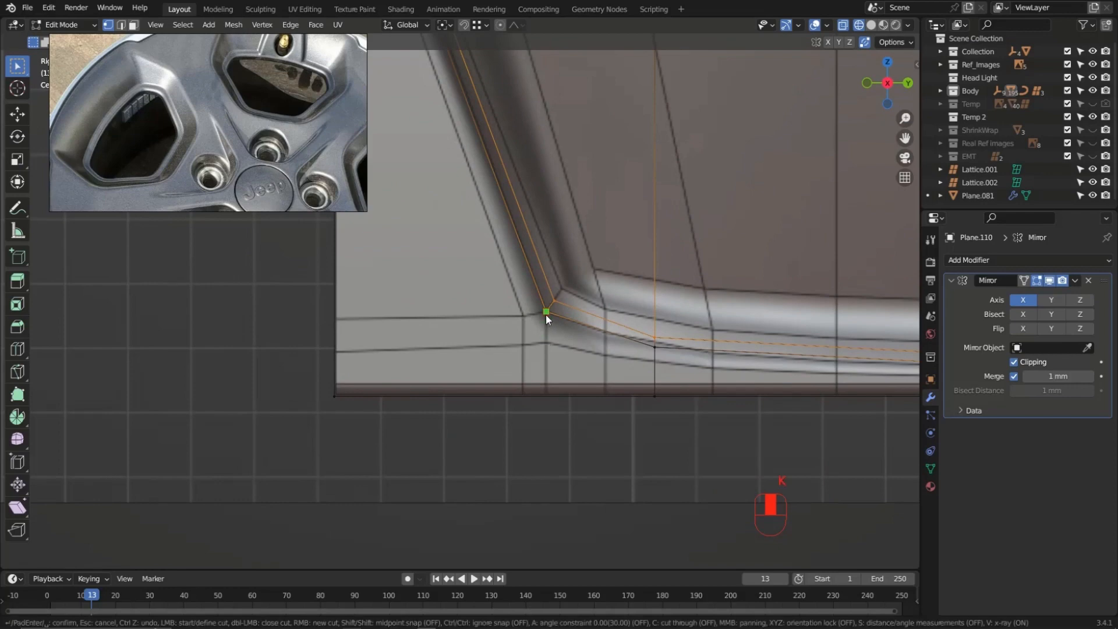
left_click(546, 313)
left_click(536, 396)
key("Return")
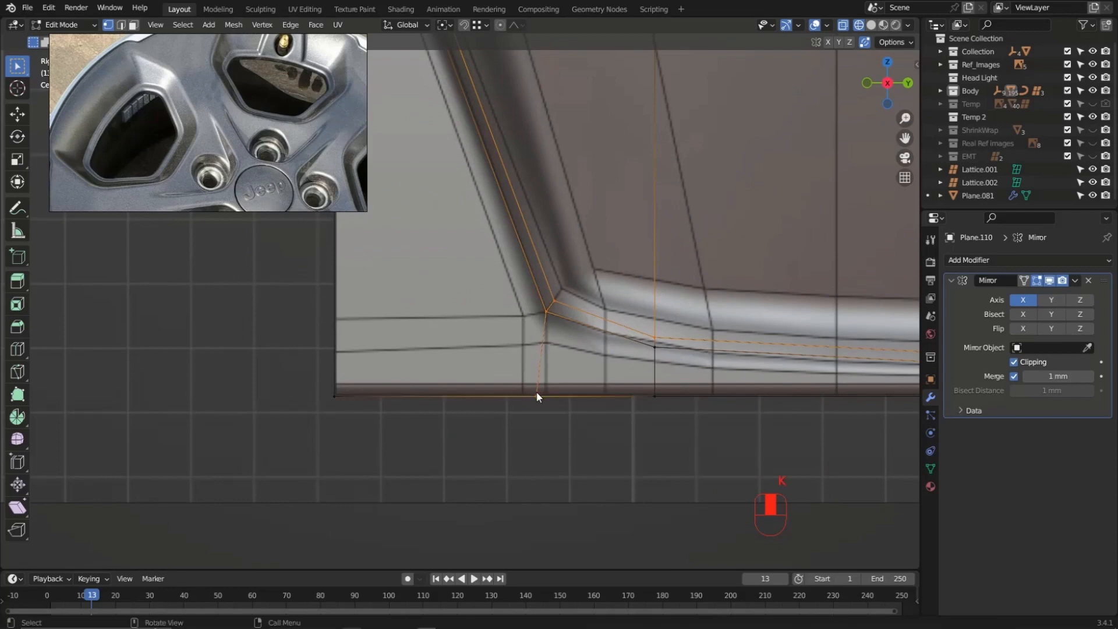
scroll(505, 399, "down", 3)
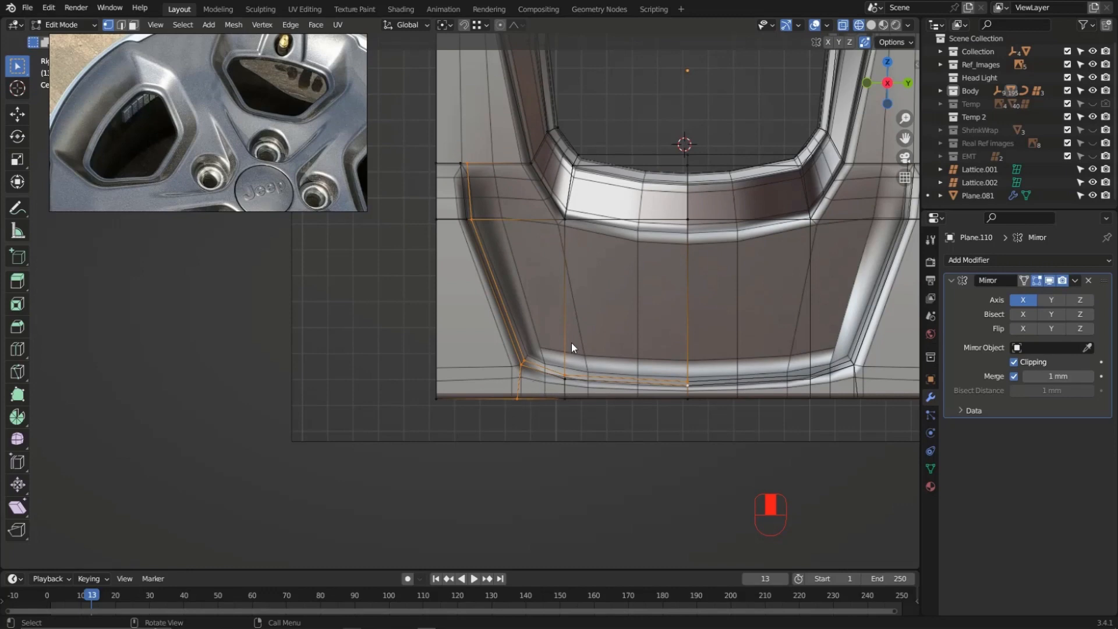
Select the lower recess's inner outline vertices from the centerline to the corner and move them about -48.4 mm along X
middle_click_drag(572, 342, 725, 412)
left_click(728, 411, "shift")
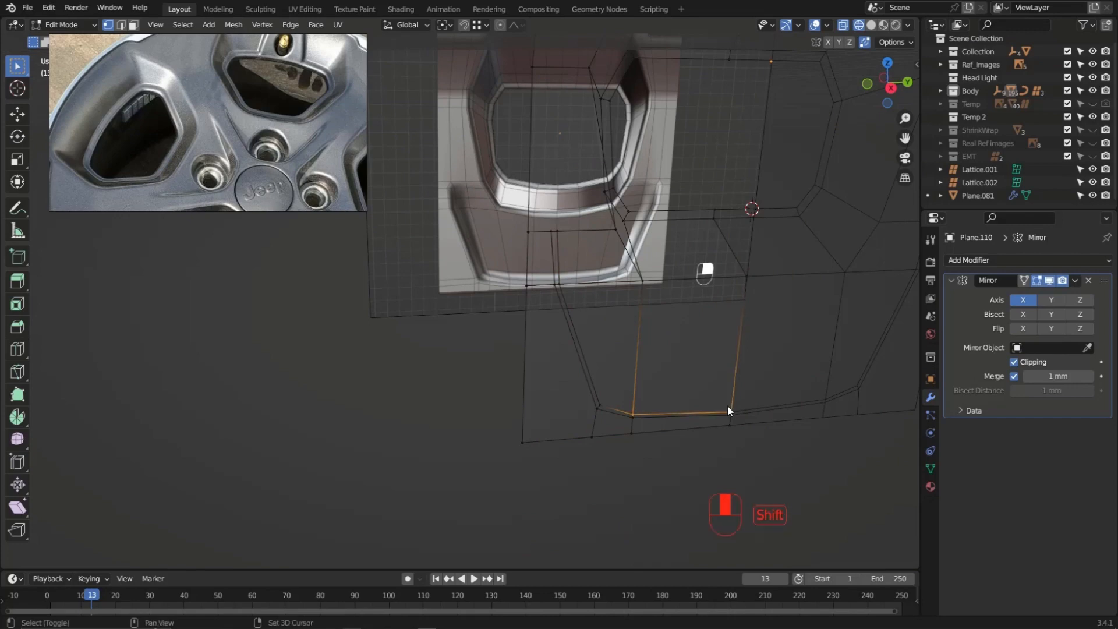
left_click(605, 396, "shift")
middle_click_drag(613, 381, 263, 111)
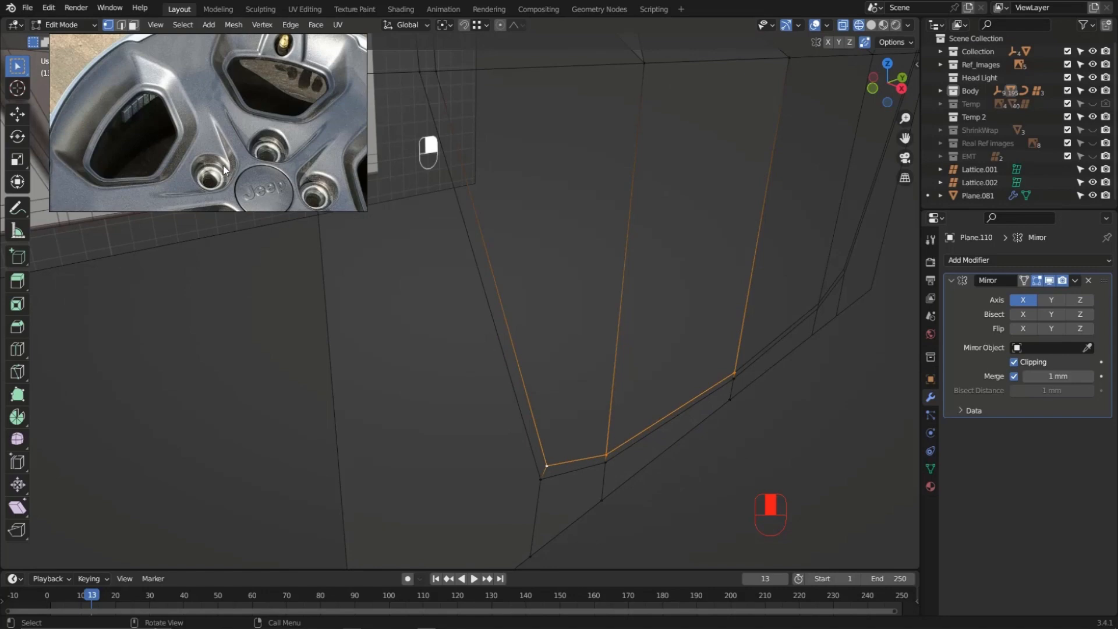
scroll(223, 169, "up", 2)
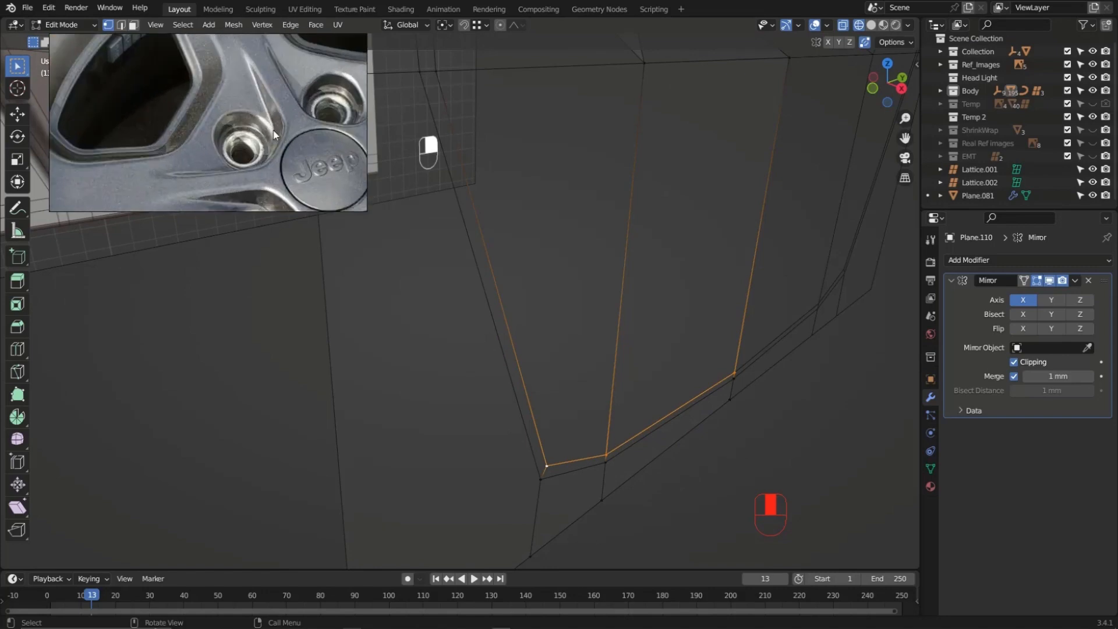
mouse_move(181, 174)
left_mouse_down()
mouse_move(263, 167)
mouse_move(267, 107)
mouse_move(281, 121)
left_mouse_up()
key("Escape")
middle_click_drag(635, 411, 650, 407)
key("g")
key("x")
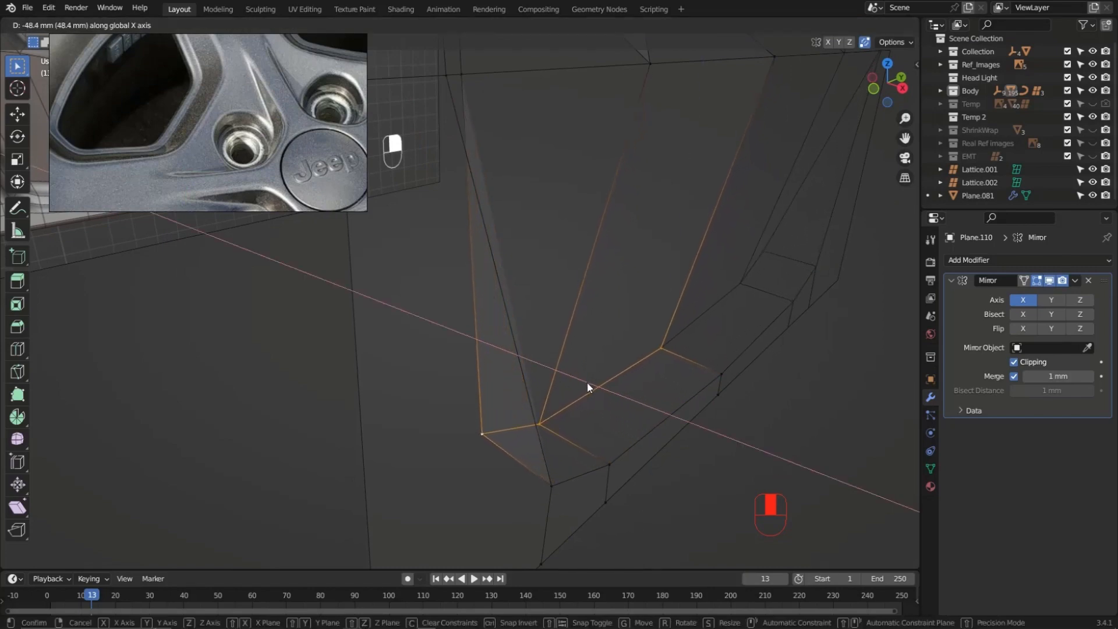
left_click(587, 383)
Push the selected recess vertices a further -6.7548 mm along X to deepen the recess
scroll(603, 380, "down", 3)
middle_click_drag(606, 378, 665, 326)
key("g")
left_click(570, 362)
Examine the wheel photos around the spoke recesses, lug holes and hub, and compare them with the modelled segment
scroll(577, 366, "down", 5)
scroll(297, 151, "down", 4)
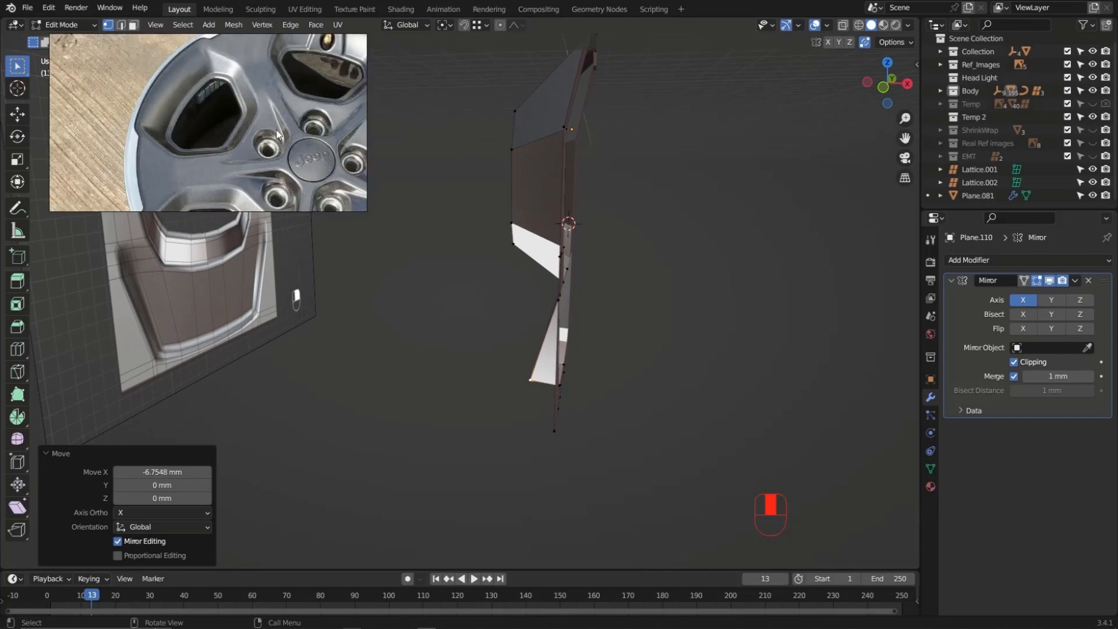
scroll(256, 118, "up", 3)
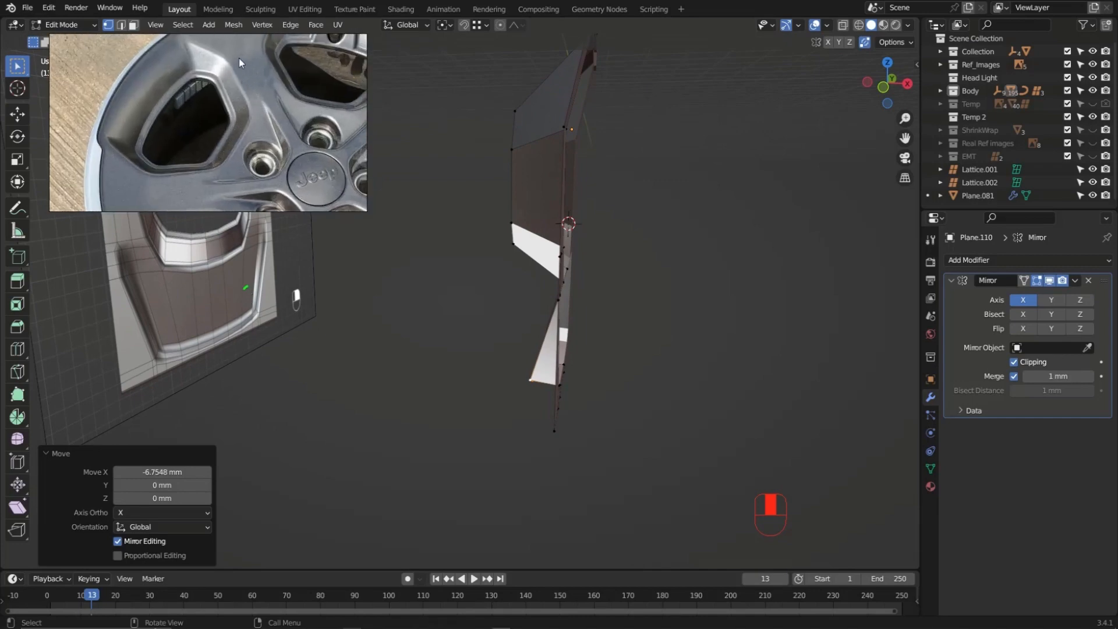
left_click_drag(278, 165, 273, 169)
mouse_move(574, 303)
middle_mouse_down()
mouse_move(555, 292)
mouse_move(564, 292)
middle_mouse_up()
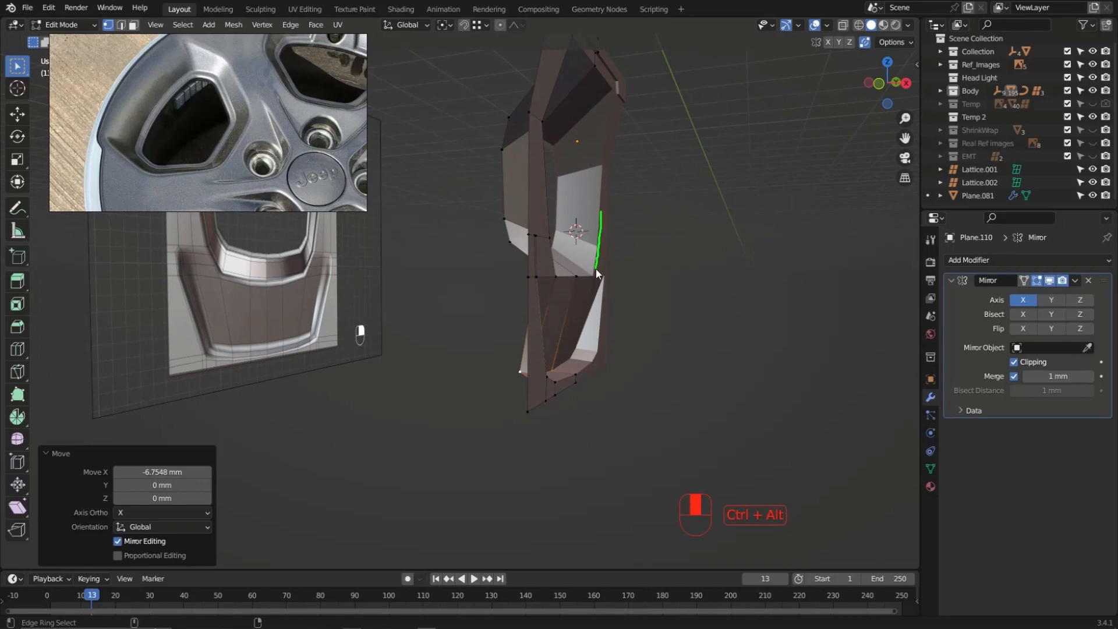
left_click_drag(596, 269, 571, 342)
scroll(235, 148, "down", 5)
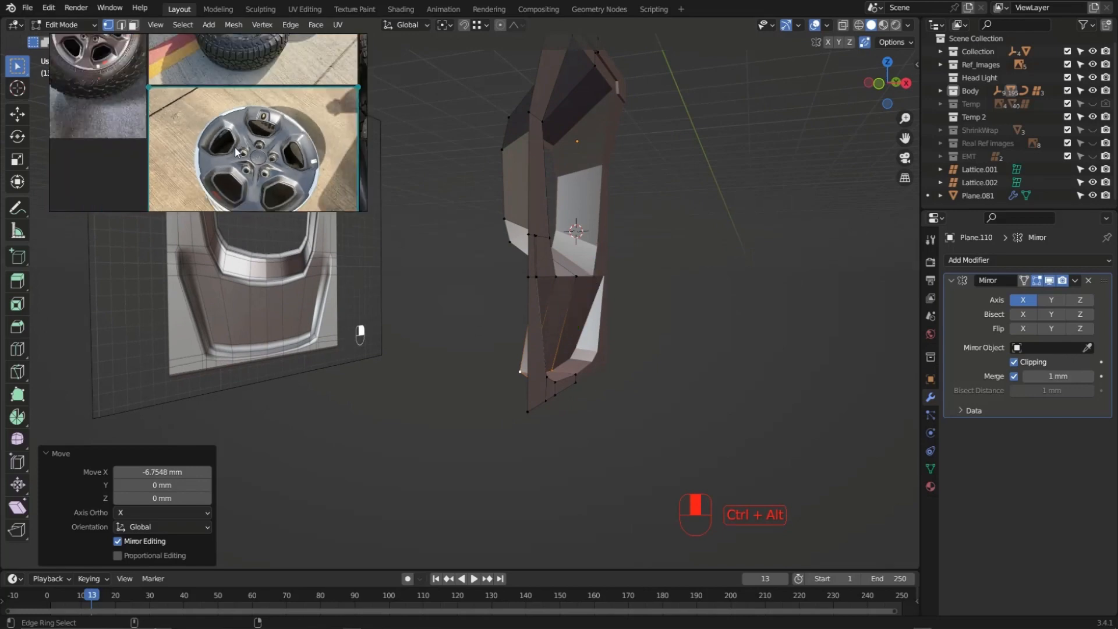
scroll(235, 150, "down", 2)
scroll(228, 131, "up", 6)
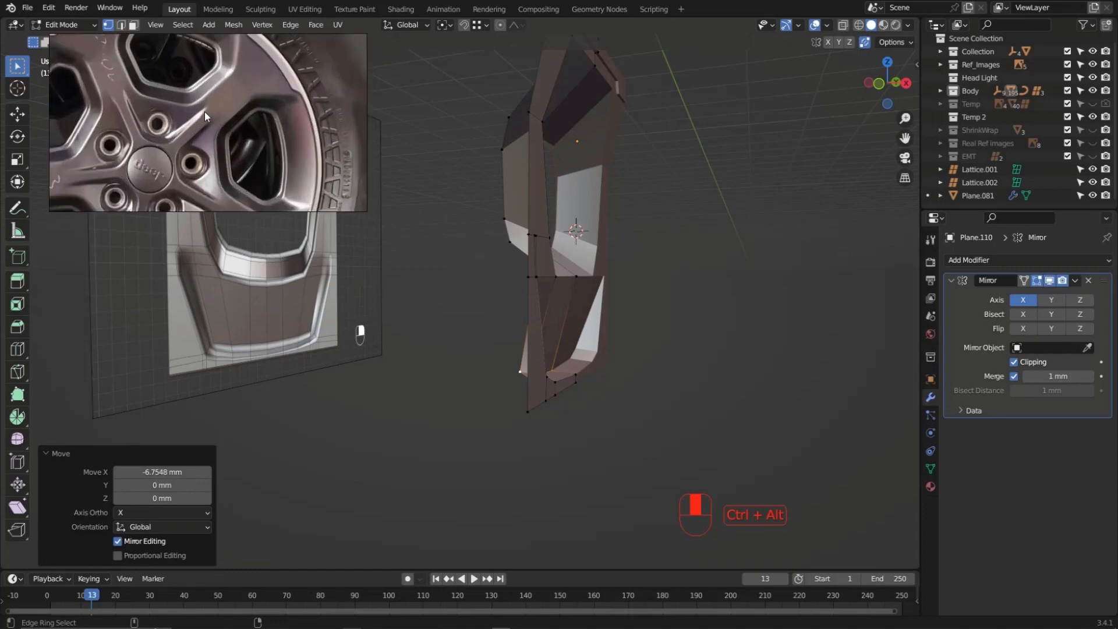
middle_click_drag(210, 106, 209, 121)
middle_click_drag(596, 294, 584, 329)
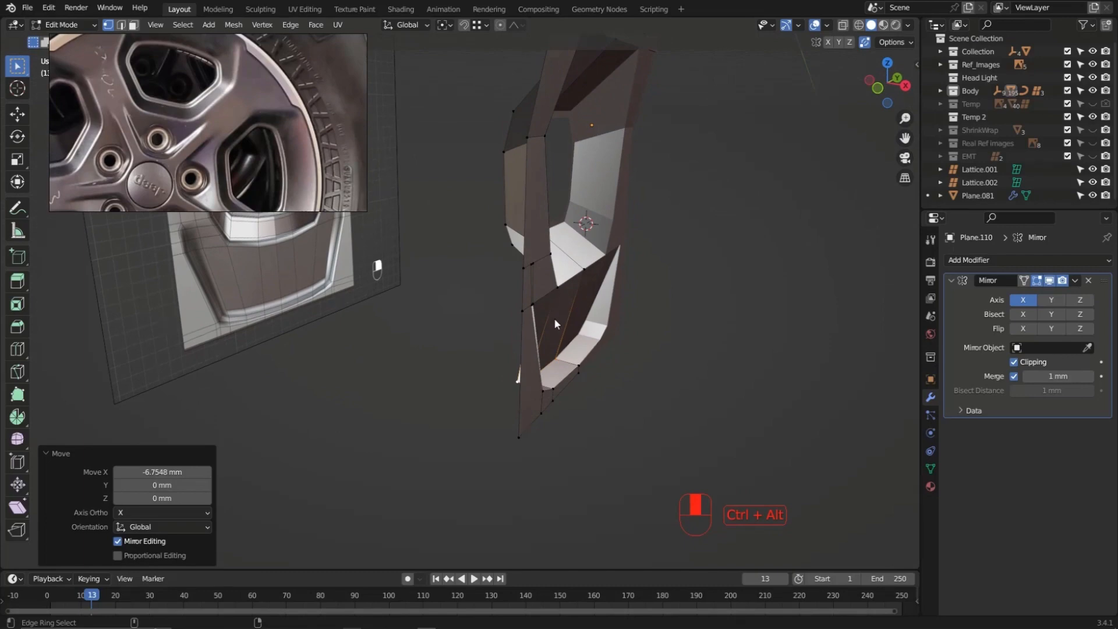
middle_click_drag(556, 325, 533, 317)
Duplicate a centerline vertex 139.37 mm along X and extrude it along Y into an edge reaching past the segment's outer side
middle_click_drag(505, 154, 518, 200)
key("shift+d")
left_click(642, 227)
key("e")
middle_click(699, 203)
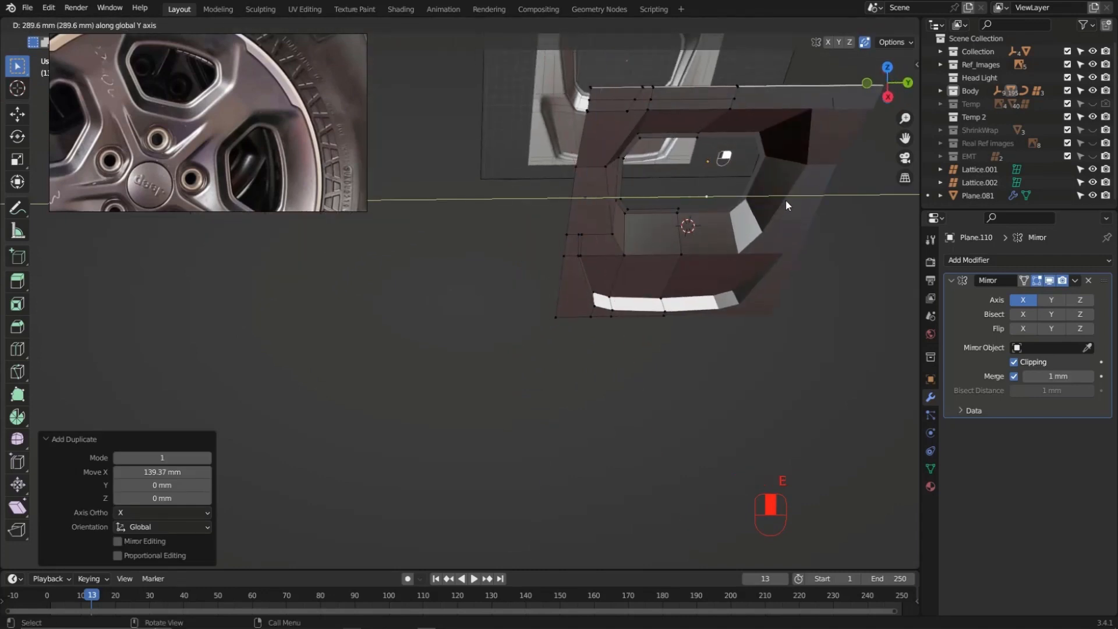
left_click(599, 209)
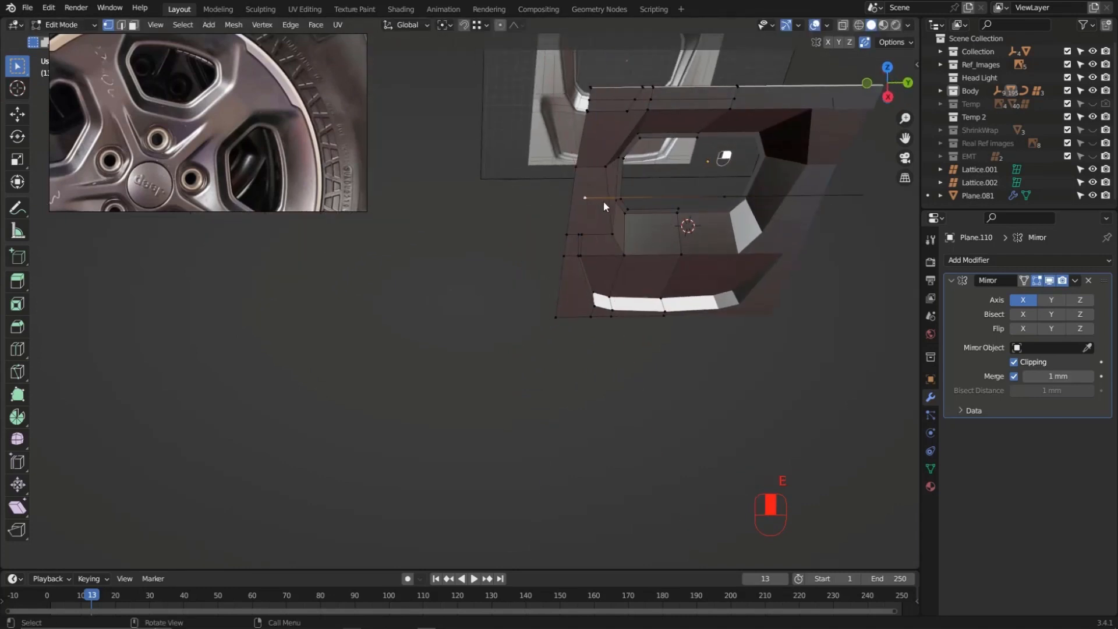
key("g")
left_click(527, 212)
Select the new detached edge and extrude it -789.94 mm along Z into a mirrored plane in front of the segment
middle_click_drag(528, 212, 590, 208)
key("a")
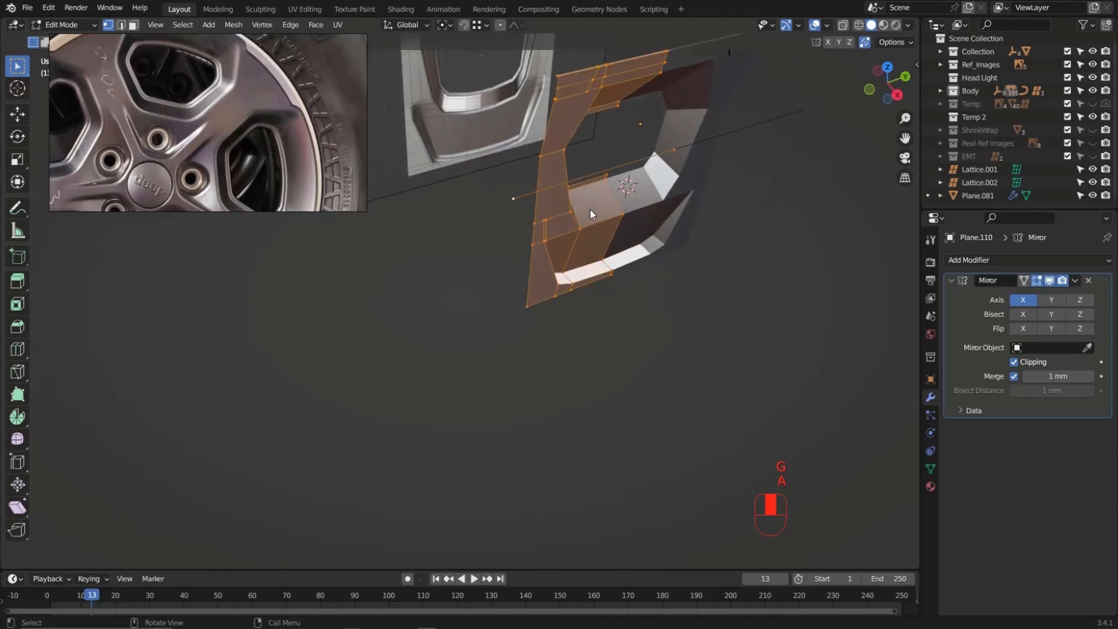
key("alt+a")
left_click(513, 201)
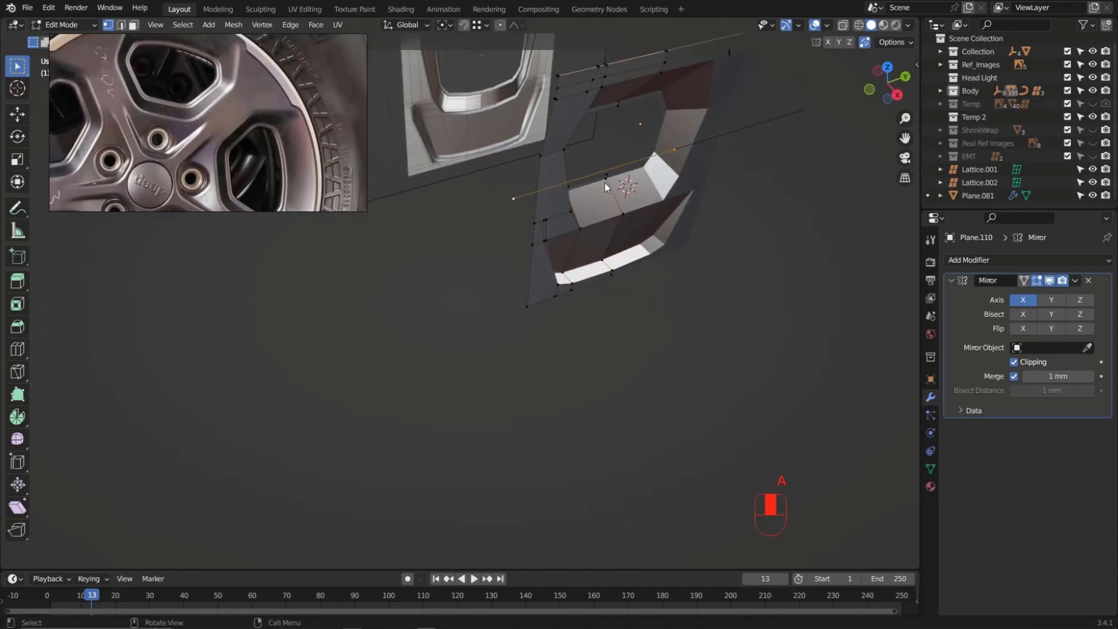
key("e")
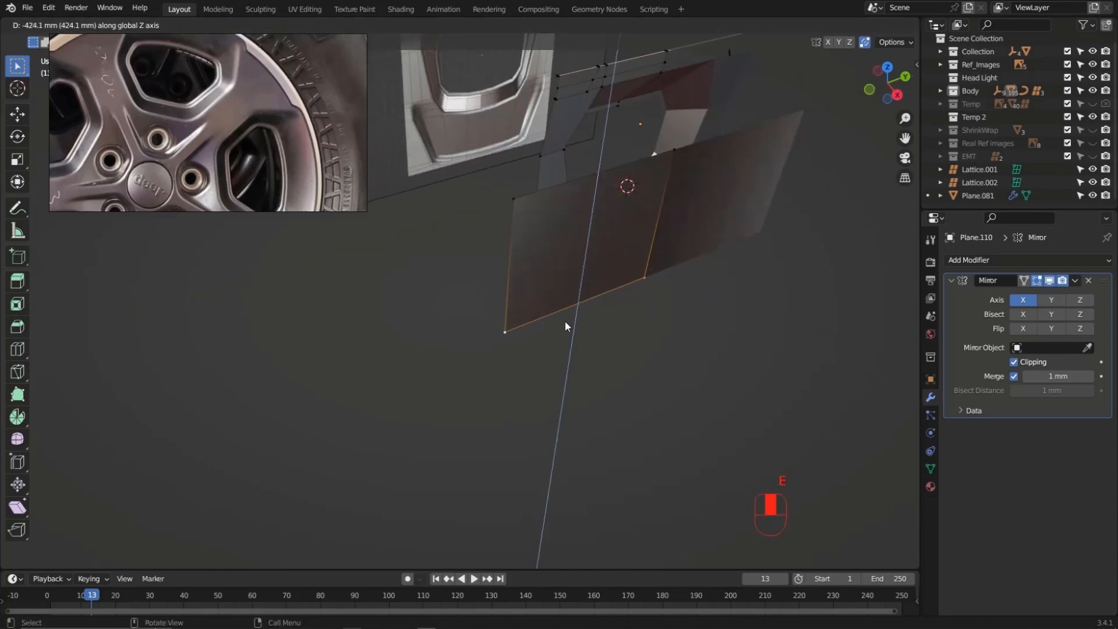
left_click(544, 391)
middle_click_drag(544, 390, 626, 289)
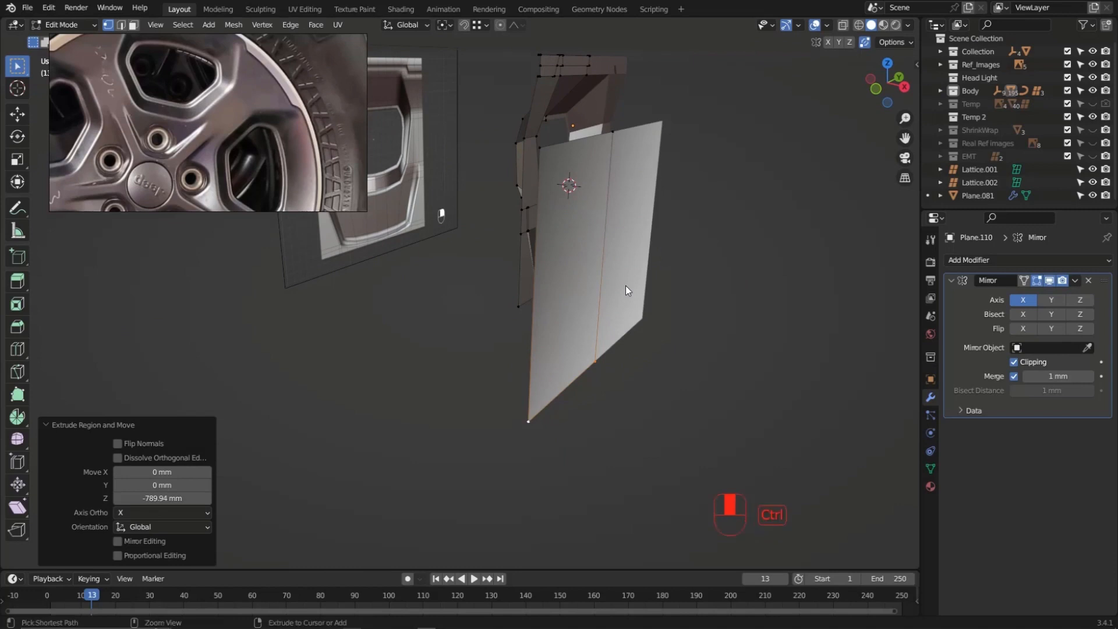
Select the whole linked plane, separate it into its own object and start editing that object's mesh
key("ctrl+l")
mouse_move(573, 186)
middle_mouse_down()
mouse_move(601, 177)
mouse_move(593, 199)
mouse_move(593, 180)
middle_mouse_up()
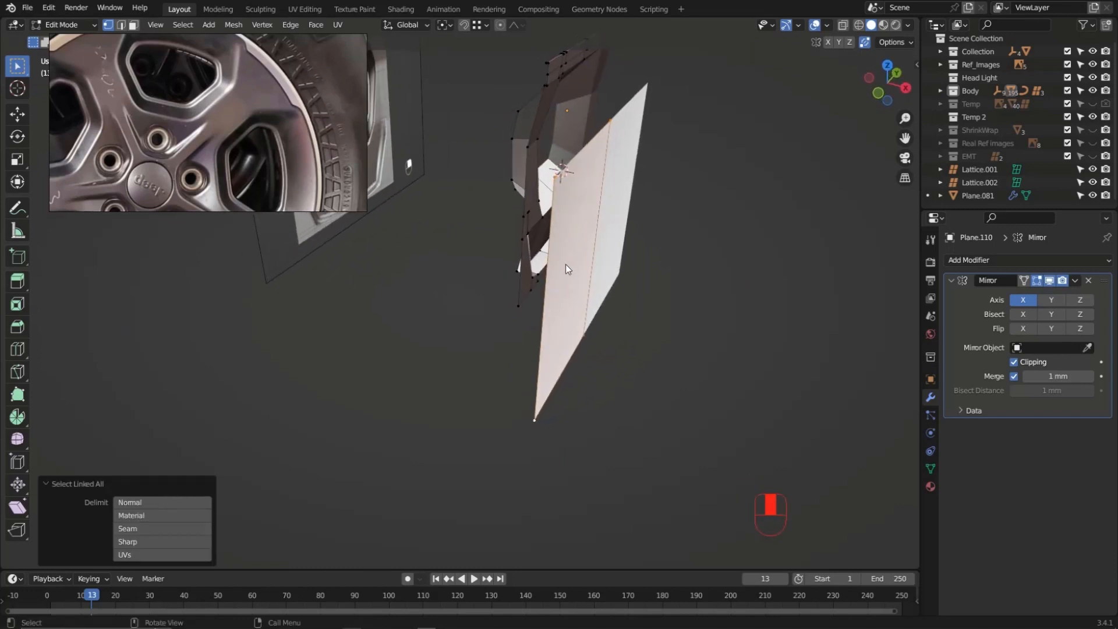
key("p")
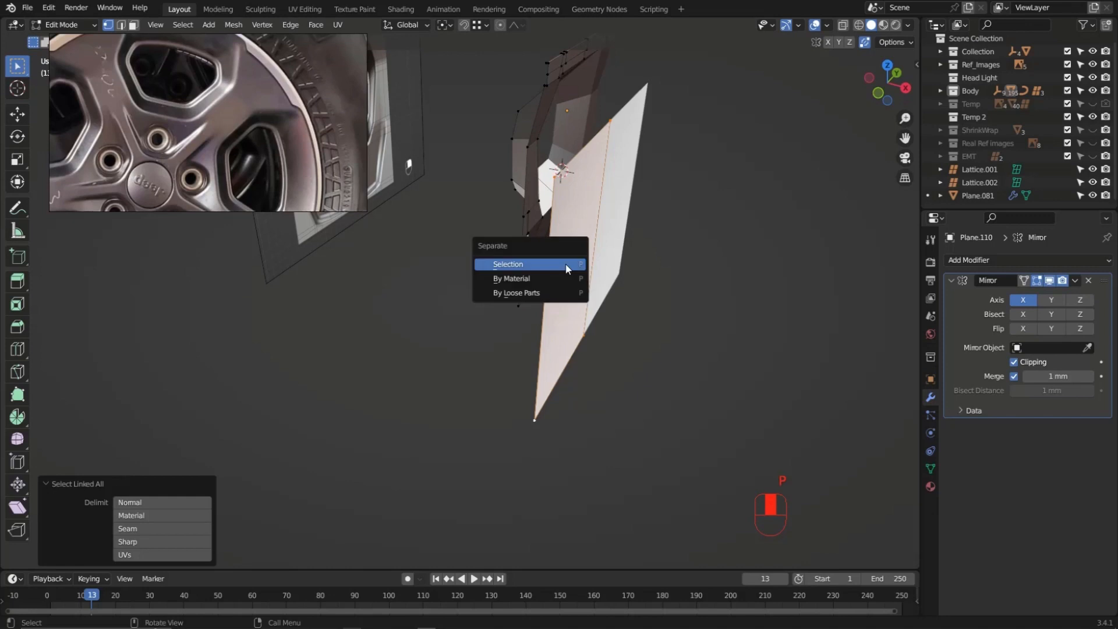
left_click(565, 263)
middle_click_drag(593, 244, 563, 219)
key("Tab")
key("Tab")
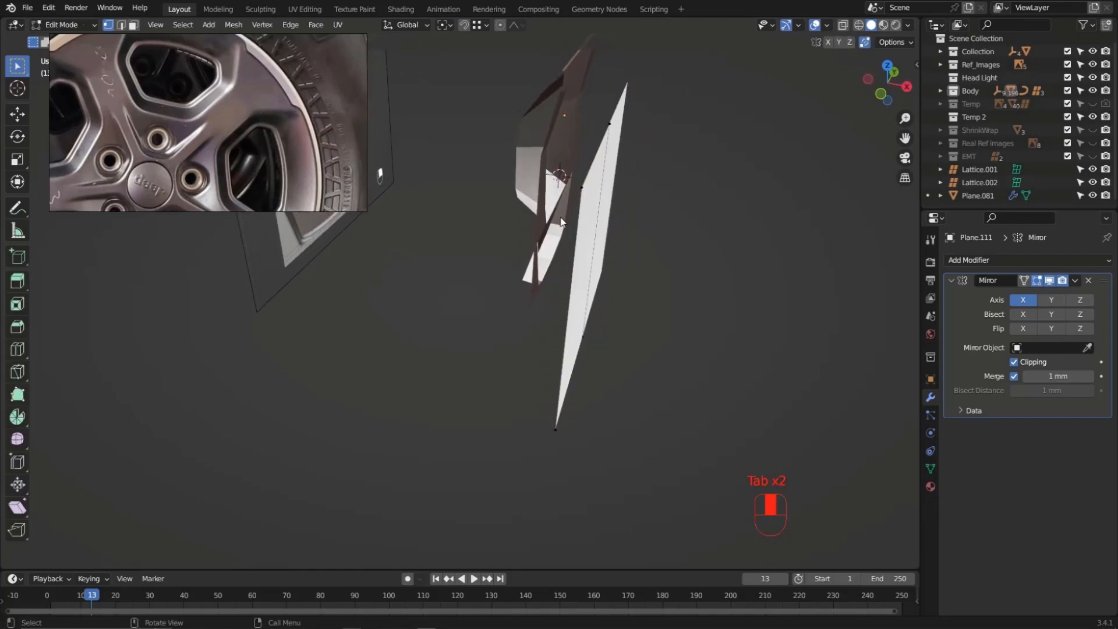
Select the separated plane's upper edge and move it -139.4 mm along X, snapped back to the segment's face
left_click_drag(560, 219, 661, 97)
middle_click_drag(661, 97, 600, 163)
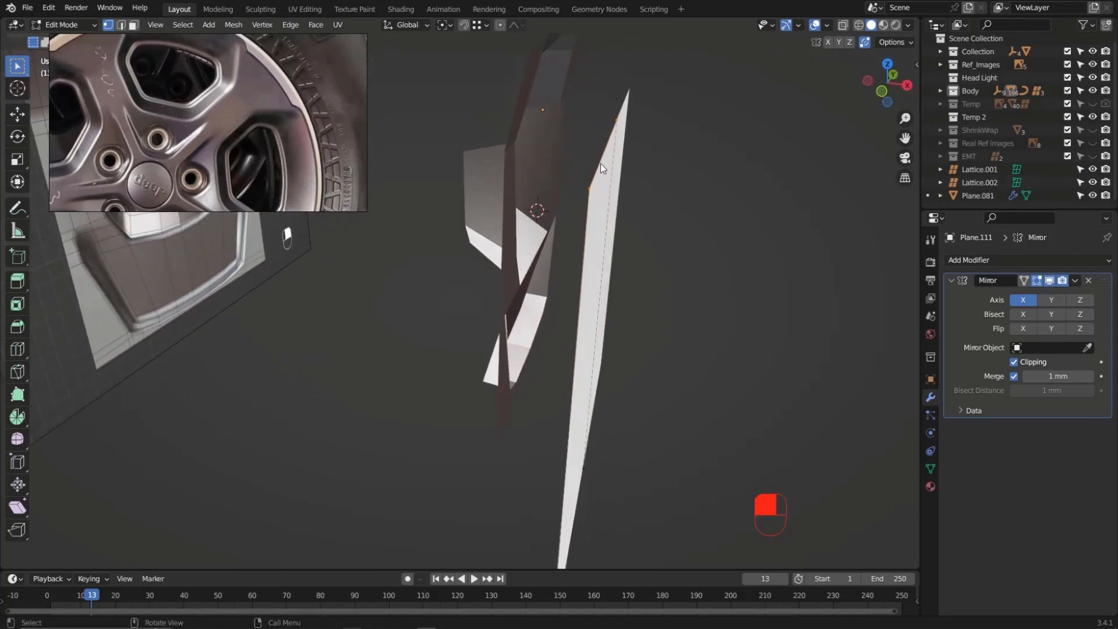
key("g")
left_click_drag(535, 146, 508, 147, "ctrl")
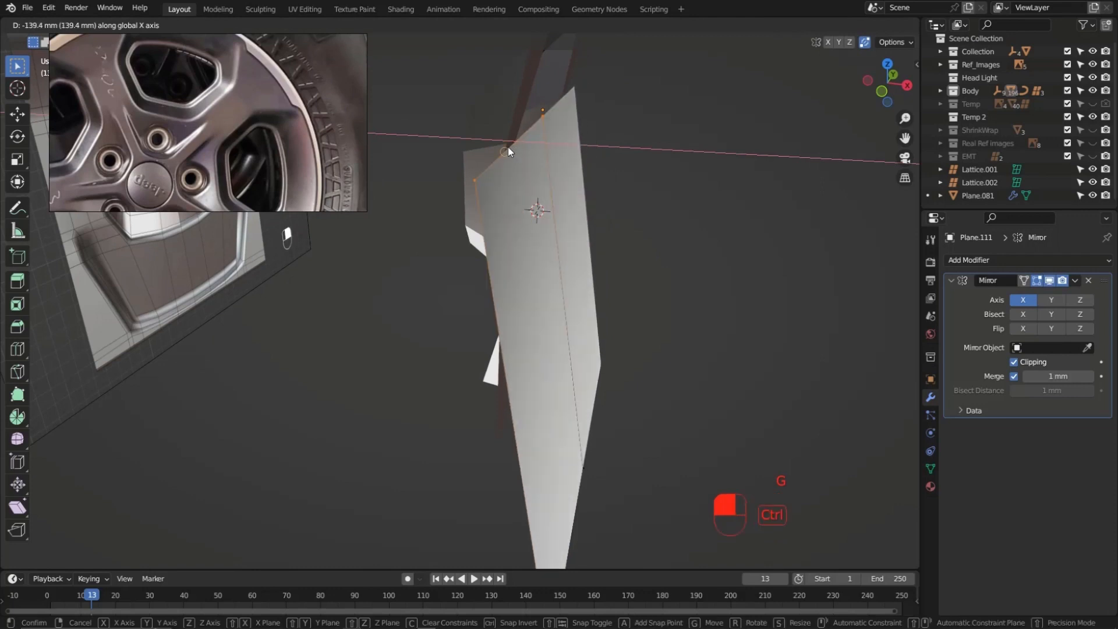
left_click(507, 151)
middle_click_drag(544, 121, 641, 239)
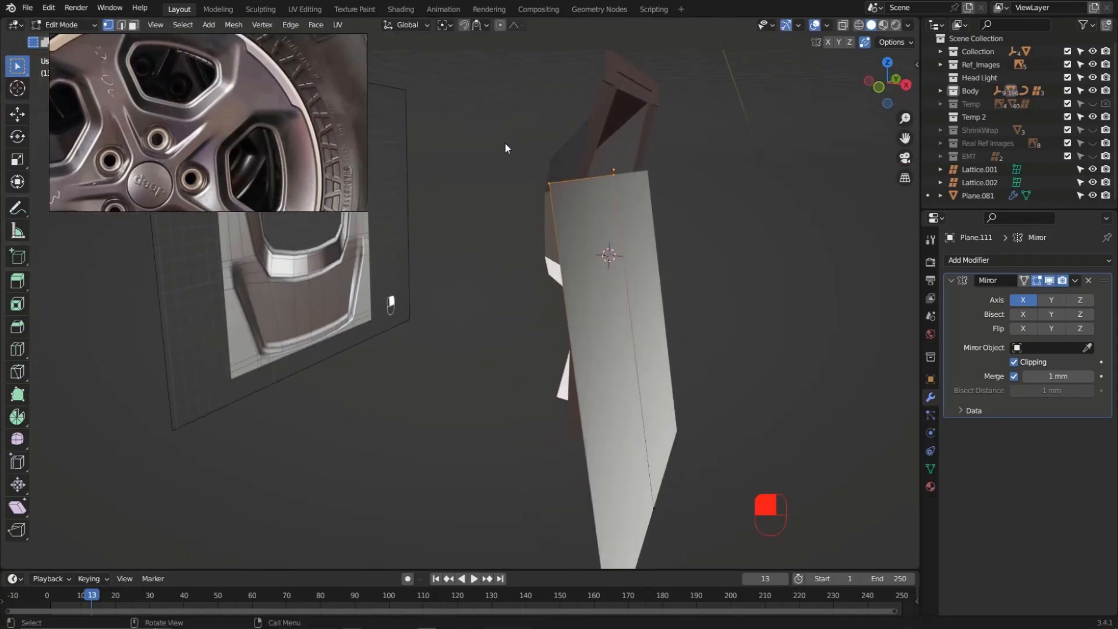
Lower the plane's upper edge by -220.14 mm along Z
left_click_drag(506, 148, 661, 194)
middle_click_drag(662, 194, 618, 194)
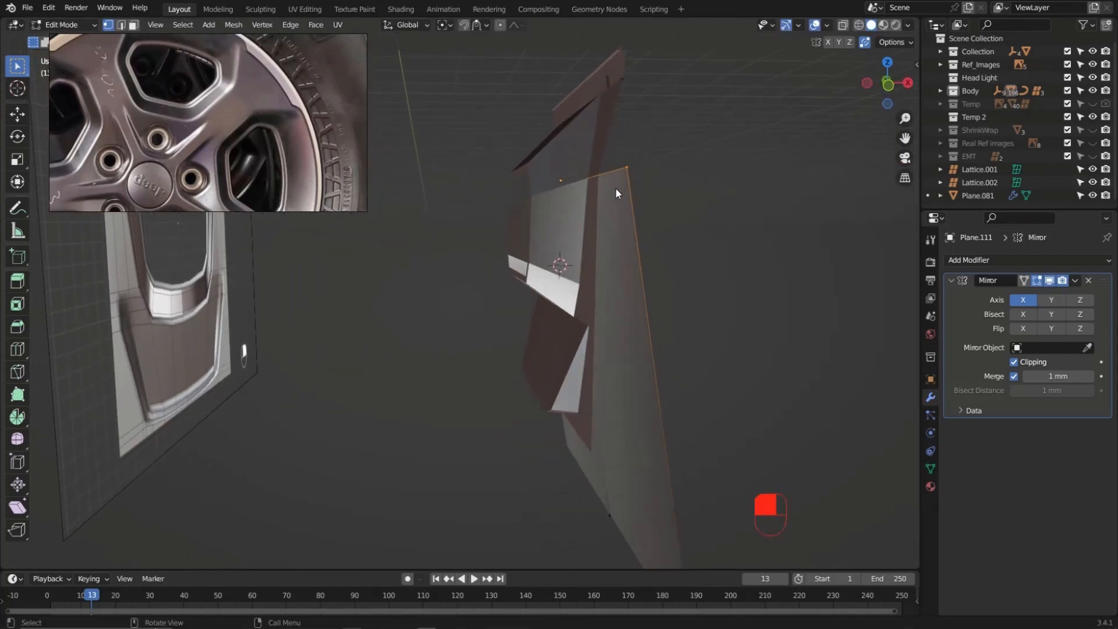
key("g")
key("z")
left_click(618, 302)
In the see-through right view, move the plane's upper edge 15.245 mm along Z to the upper tip of the reference's lower recess
middle_click_drag(618, 303, 768, 265)
key("KP_3")
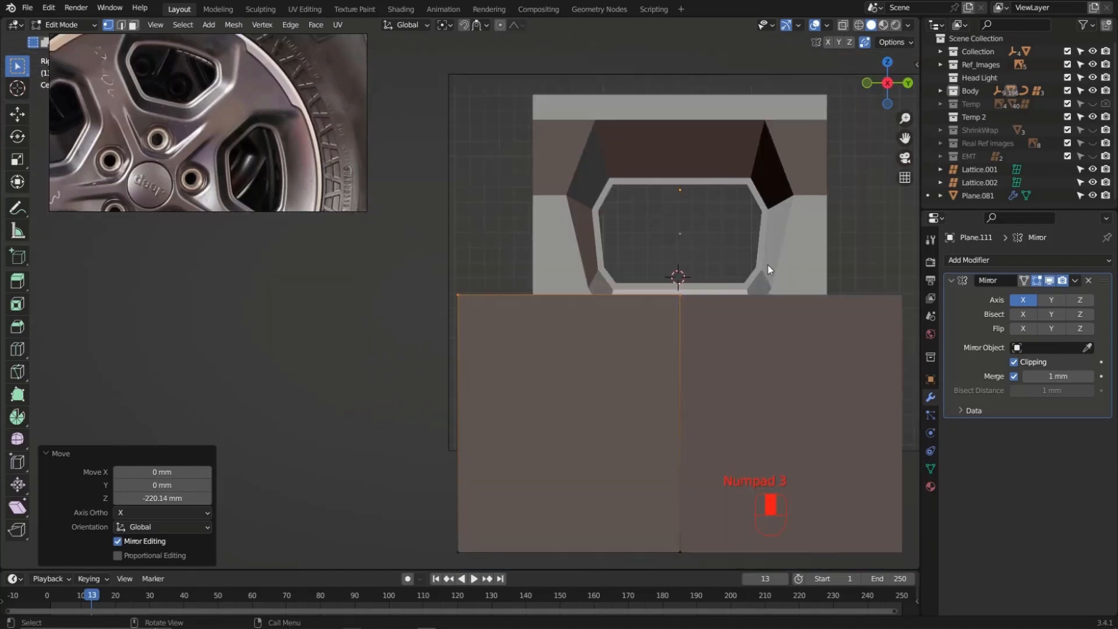
key("alt+z")
scroll(540, 296, "up", 6)
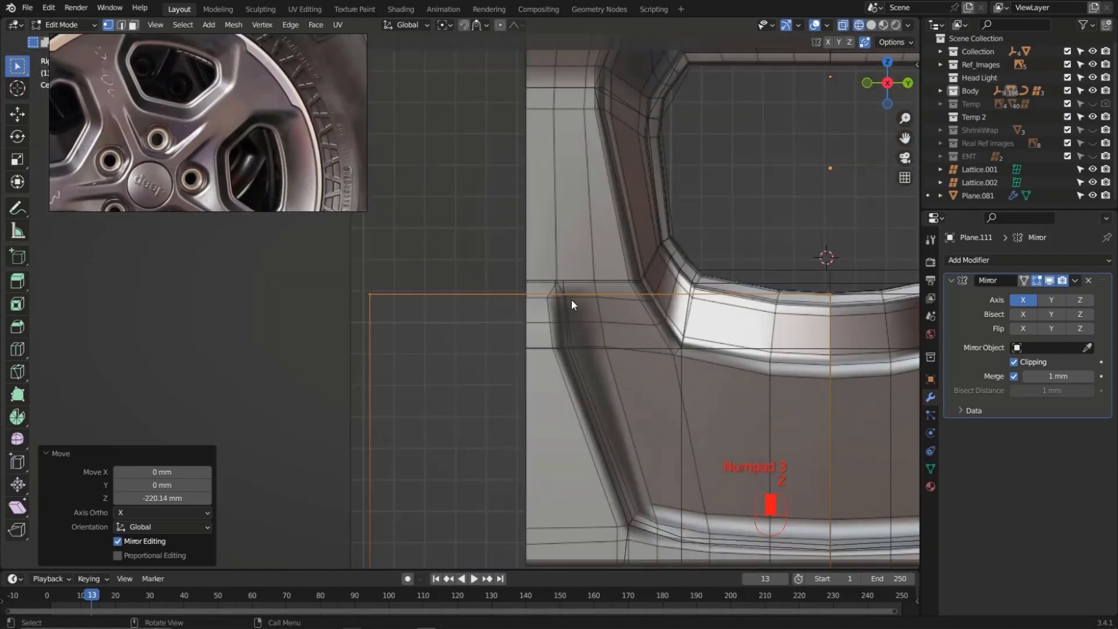
key("g")
key("z")
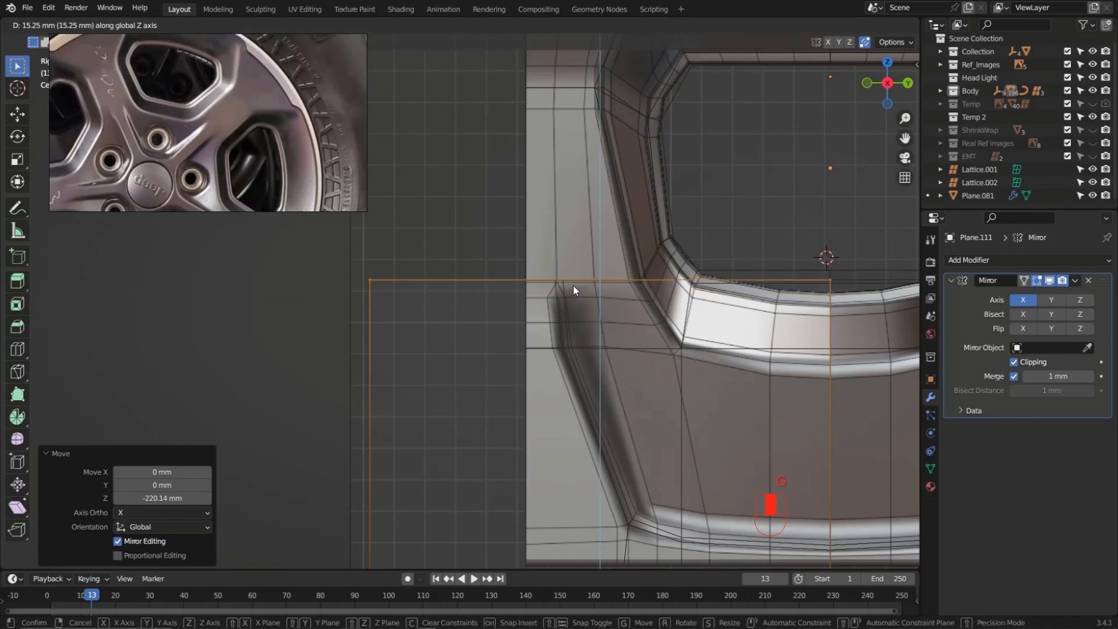
left_click(556, 290)
scroll(557, 289, "up", 3)
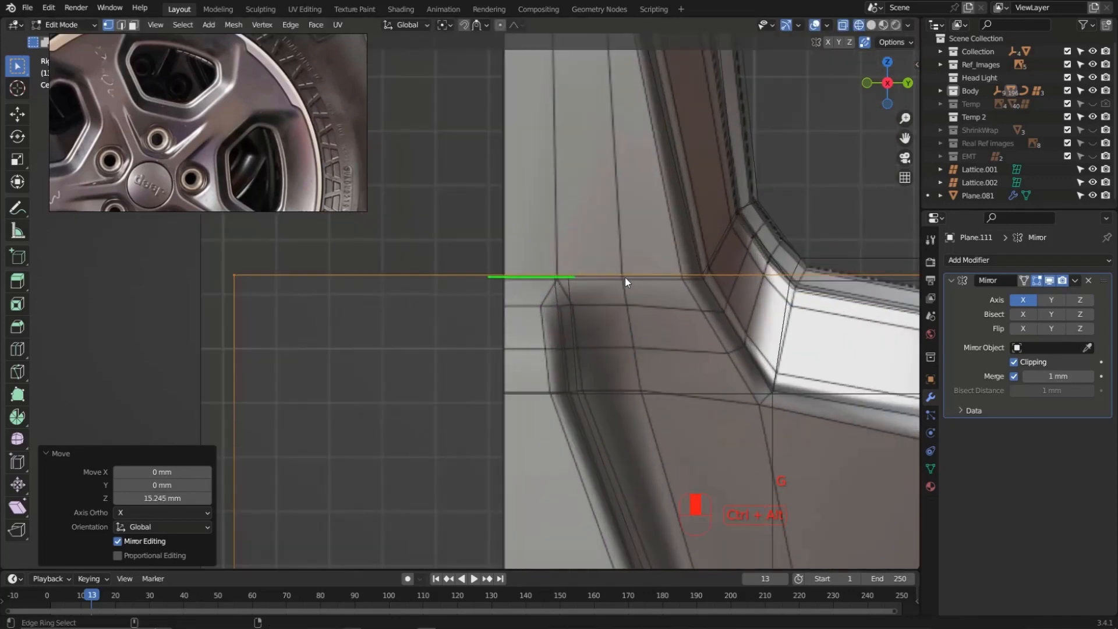
In solid shading, select the guide plane's lower edge and move it -262.31 mm along X
mouse_move(587, 288)
middle_mouse_down()
mouse_move(627, 324)
mouse_move(512, 304)
middle_mouse_up()
scroll(512, 304, "down", 5)
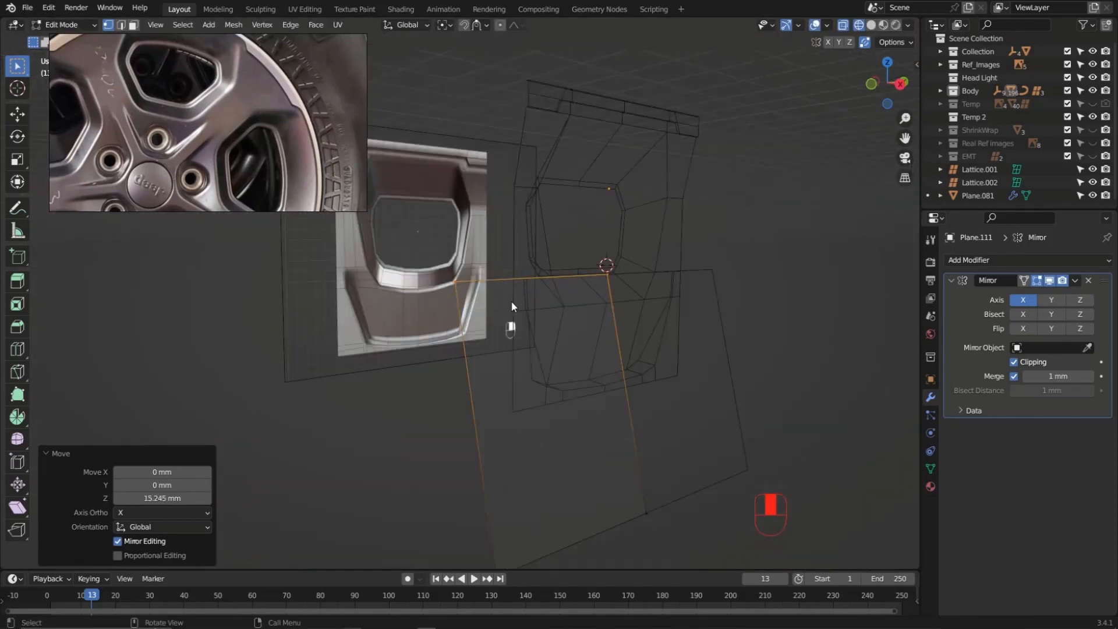
key("z")
left_click(737, 332)
middle_click_drag(736, 332, 666, 342)
mouse_move(691, 376)
left_mouse_down()
mouse_move(505, 502)
mouse_move(502, 486)
left_mouse_up()
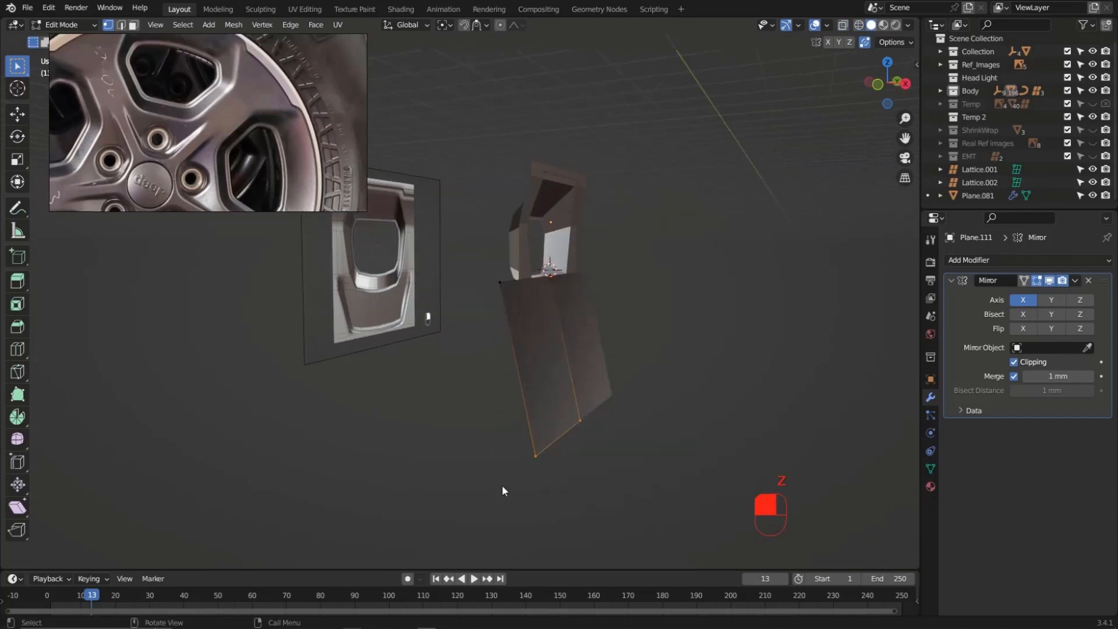
key("KP_3")
key("KP_1")
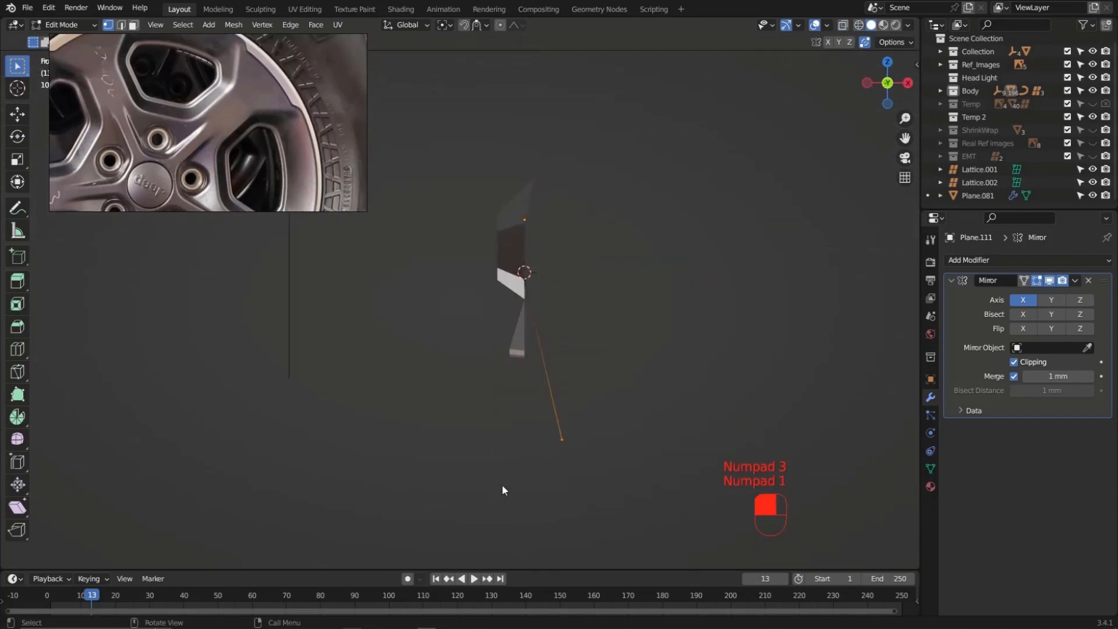
key("g")
key("x")
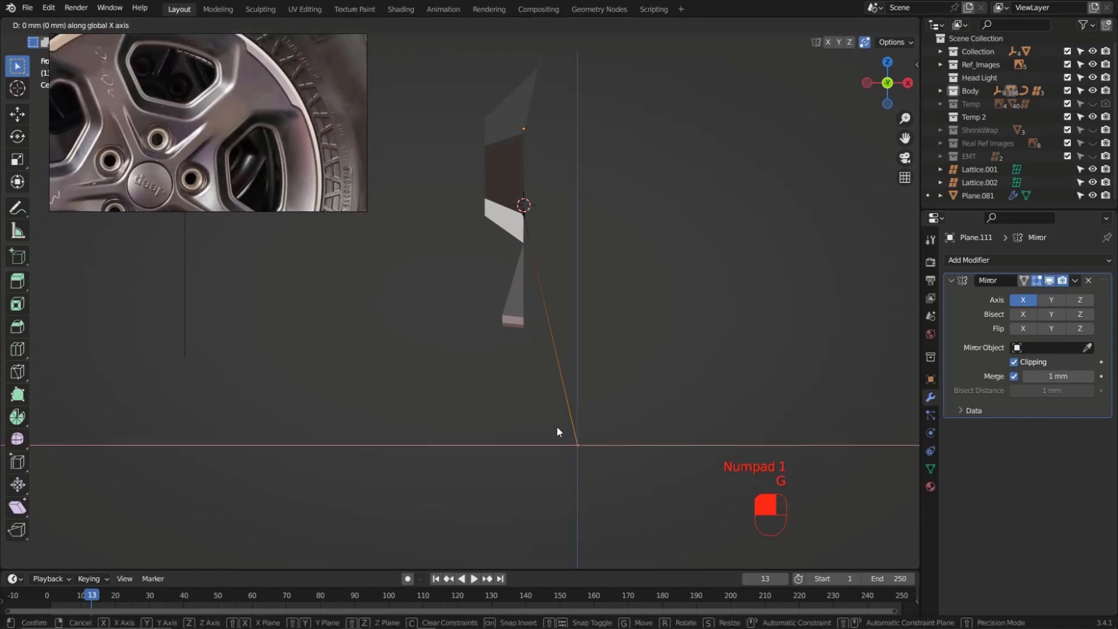
left_click(463, 422)
middle_click_drag(463, 422, 464, 260)
middle_click_drag(487, 264, 497, 265, "shift")
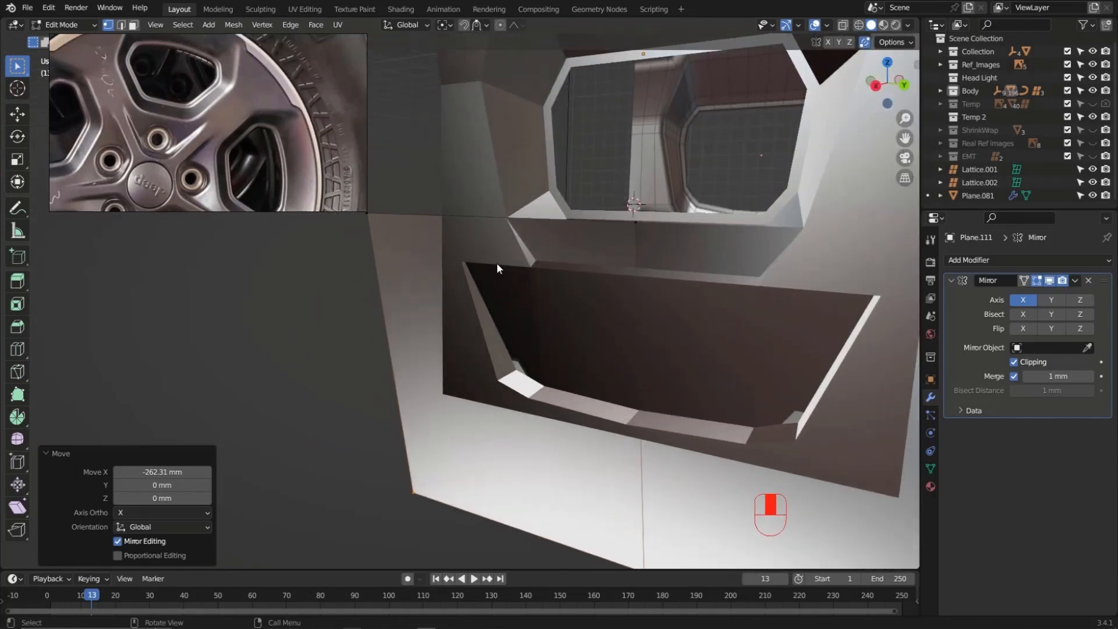
Check the snapping options, leave the guide plane's mesh and start editing the rim segment's mesh
left_click(484, 27)
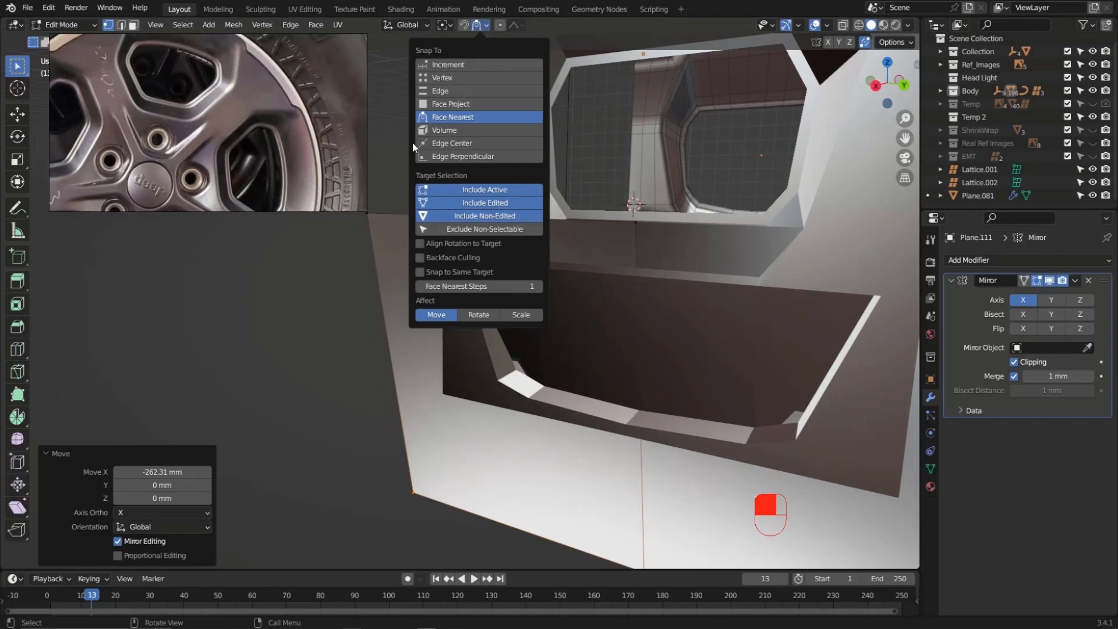
key("Tab")
left_click(488, 242)
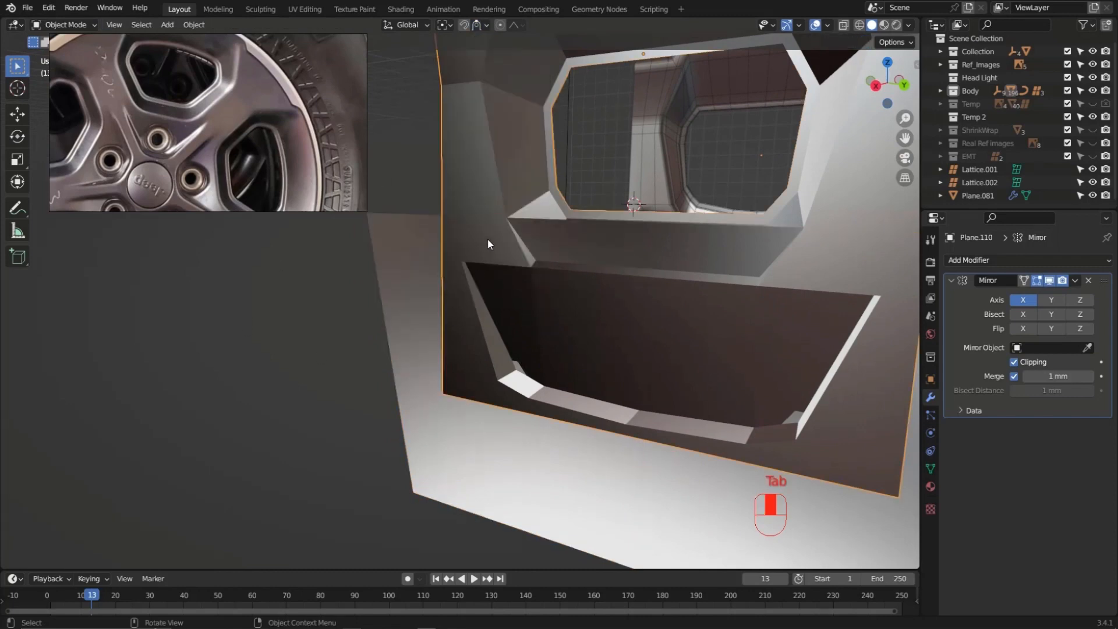
key("Tab")
scroll(493, 256, "up", 2)
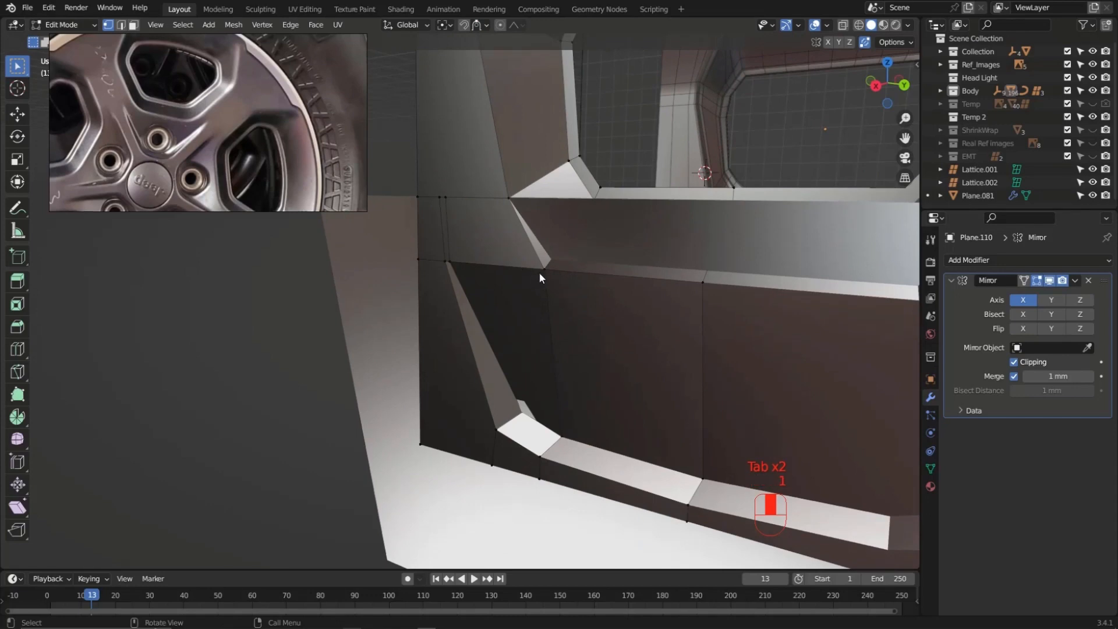
Select the three vertices along the recess floor's upper edge and move them along X, snapped to the sloped guide plane
left_click(543, 270, "shift")
left_click(467, 264, "shift")
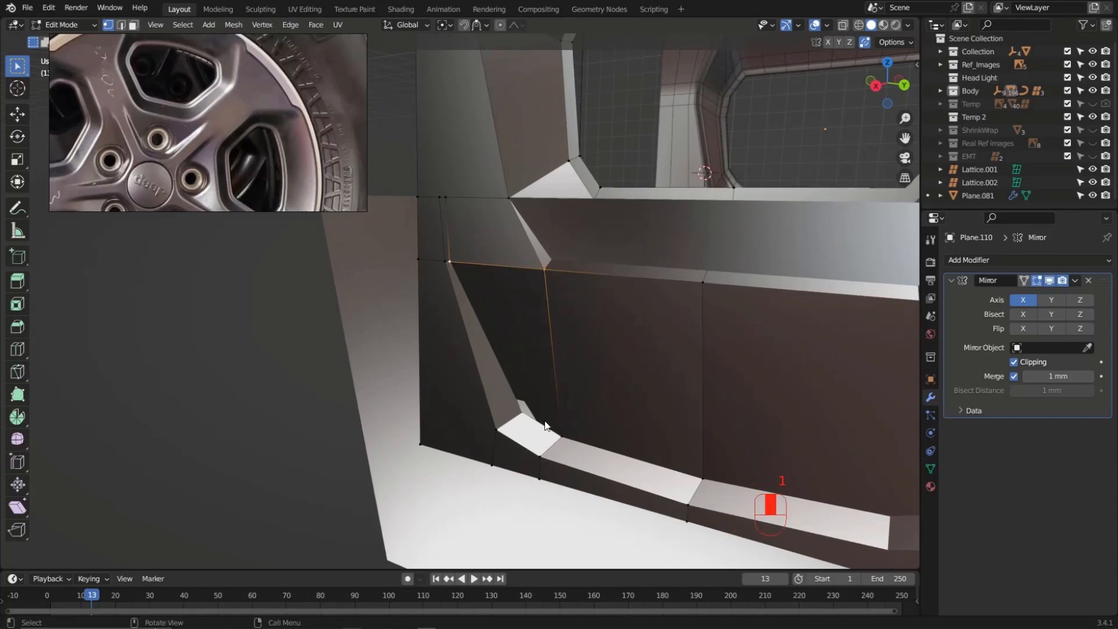
left_click(705, 280, "shift")
middle_click_drag(694, 274, 569, 277)
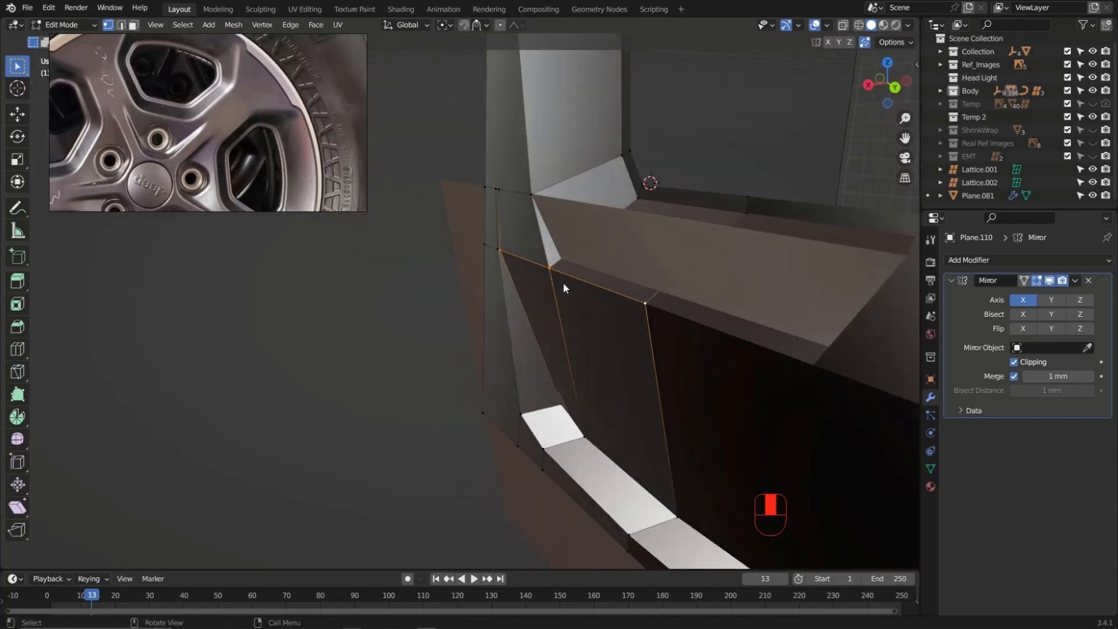
key("g")
middle_click(563, 282)
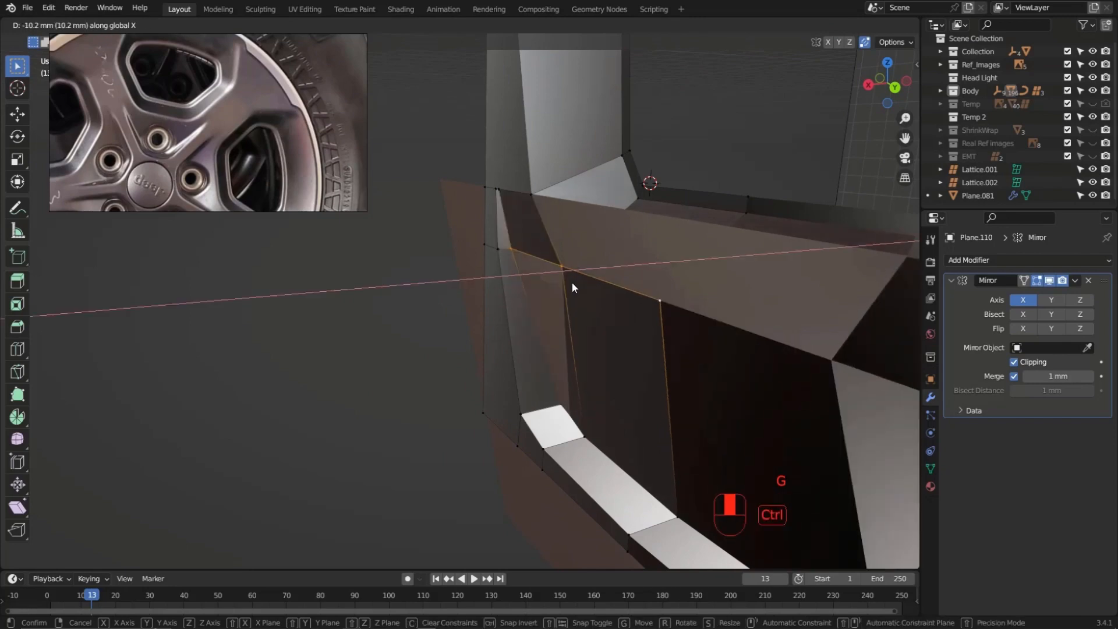
left_click(572, 282)
Move the recess floor's lower vertices along X, snapped to the sloped guide plane
middle_click_drag(571, 274, 644, 316)
middle_click_drag(590, 255, 613, 373)
key("g")
key("x")
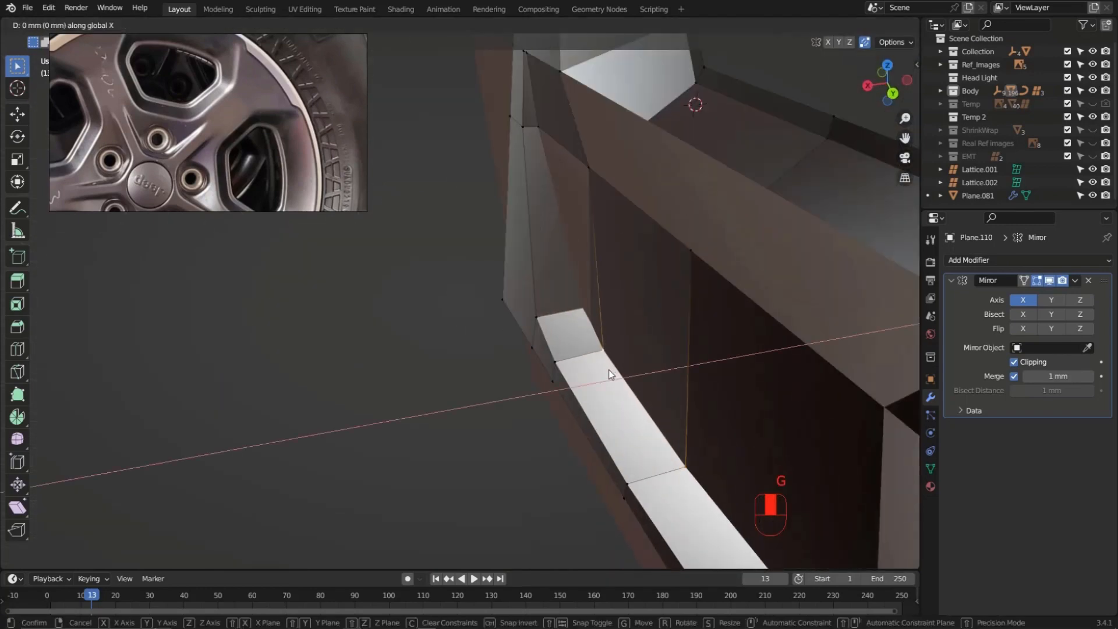
key("ctrl")
left_click(608, 362)
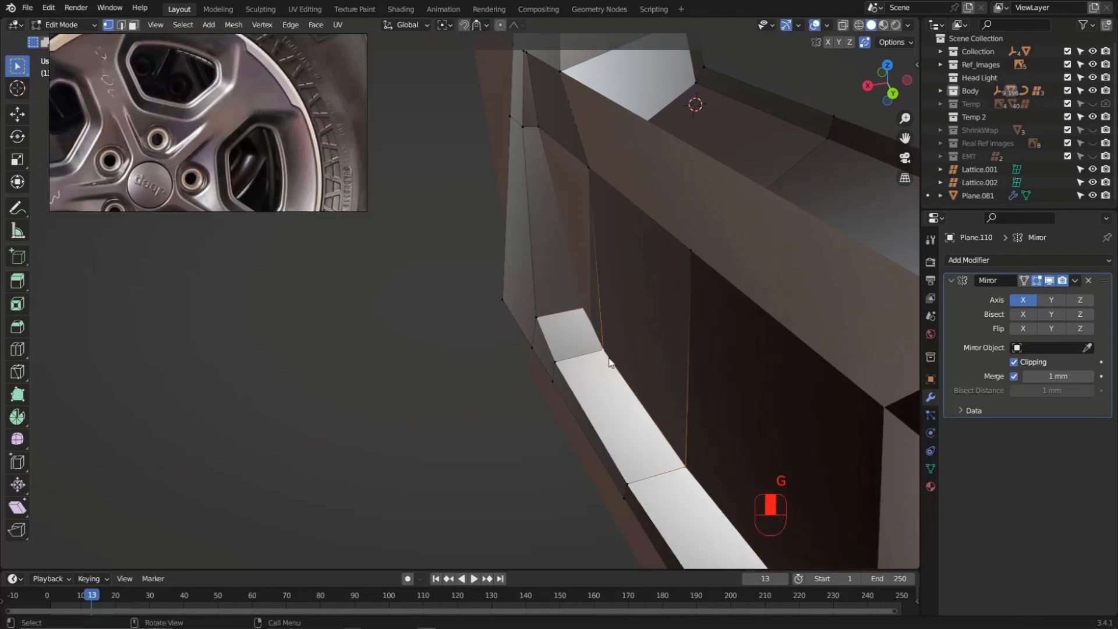
key("g")
key("x")
left_click(601, 361)
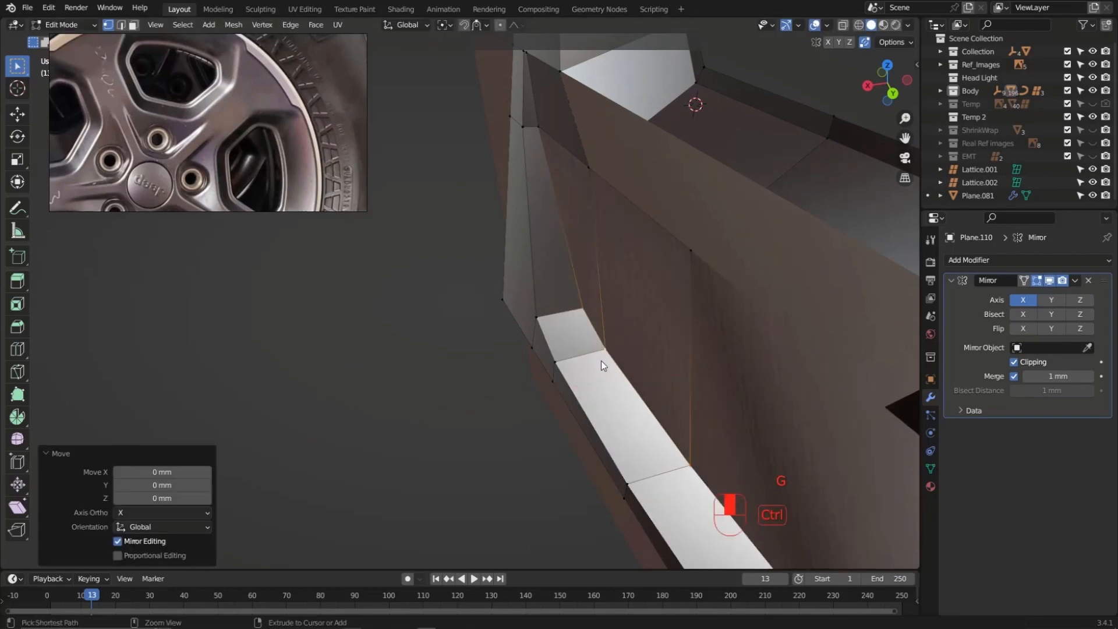
middle_click_drag(601, 362, 506, 283)
middle_click_drag(532, 245, 569, 284)
Leave mesh editing and delete the sloped guide plane
key("Tab")
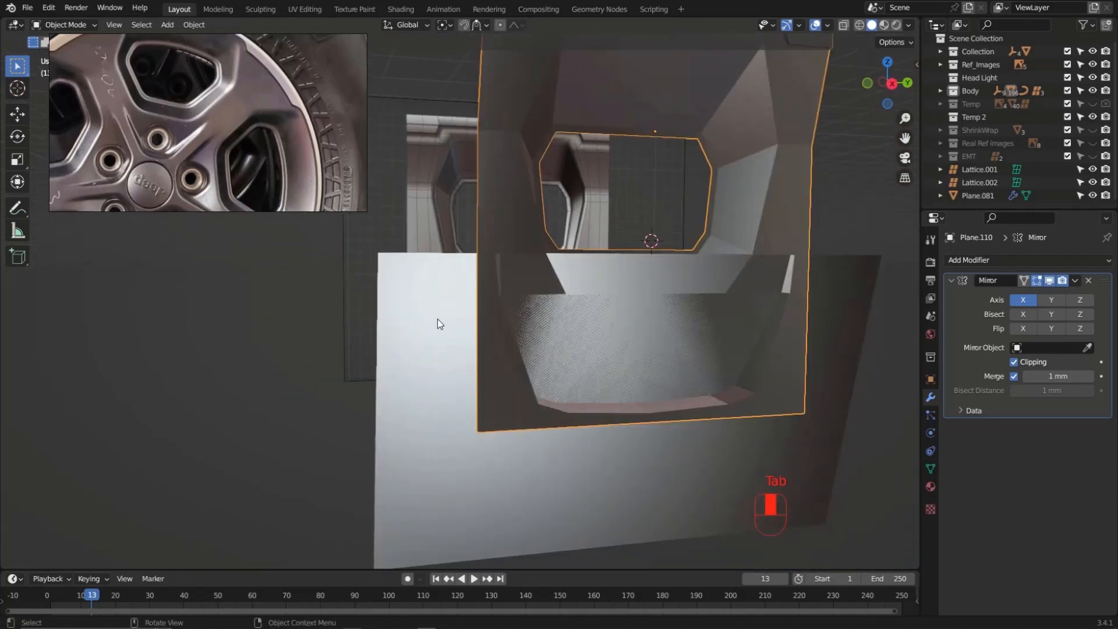
left_click(438, 321)
key("Delete")
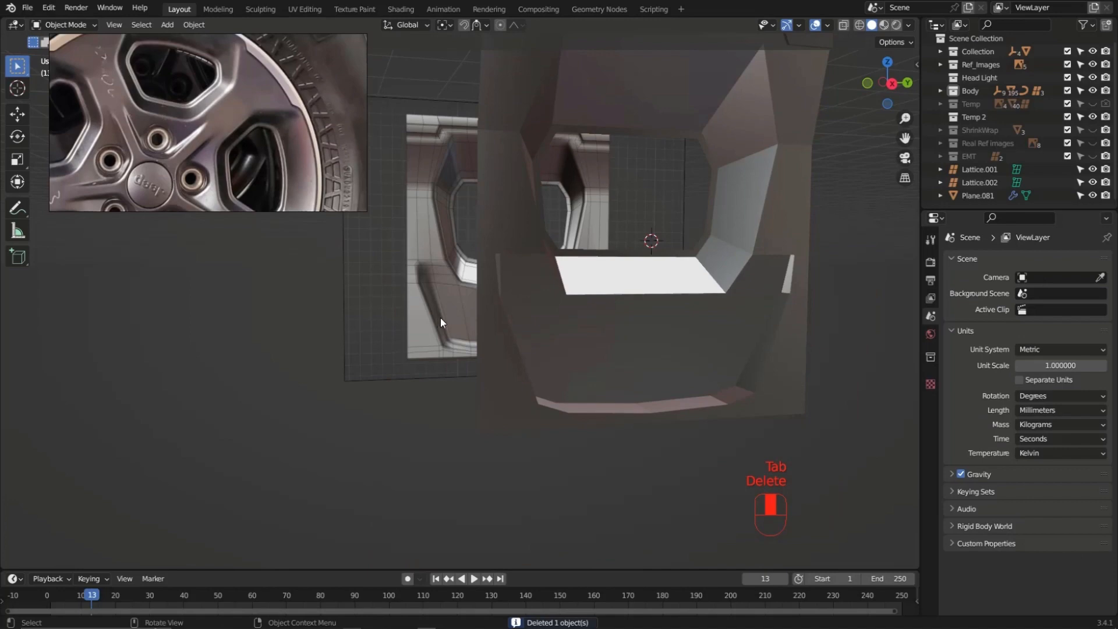
Duplicate the rim segment and move the copy 1880.7 mm along Z
left_click(550, 316)
middle_click_drag(550, 316, 498, 301)
scroll(444, 299, "down", 5)
scroll(498, 302, "down", 6)
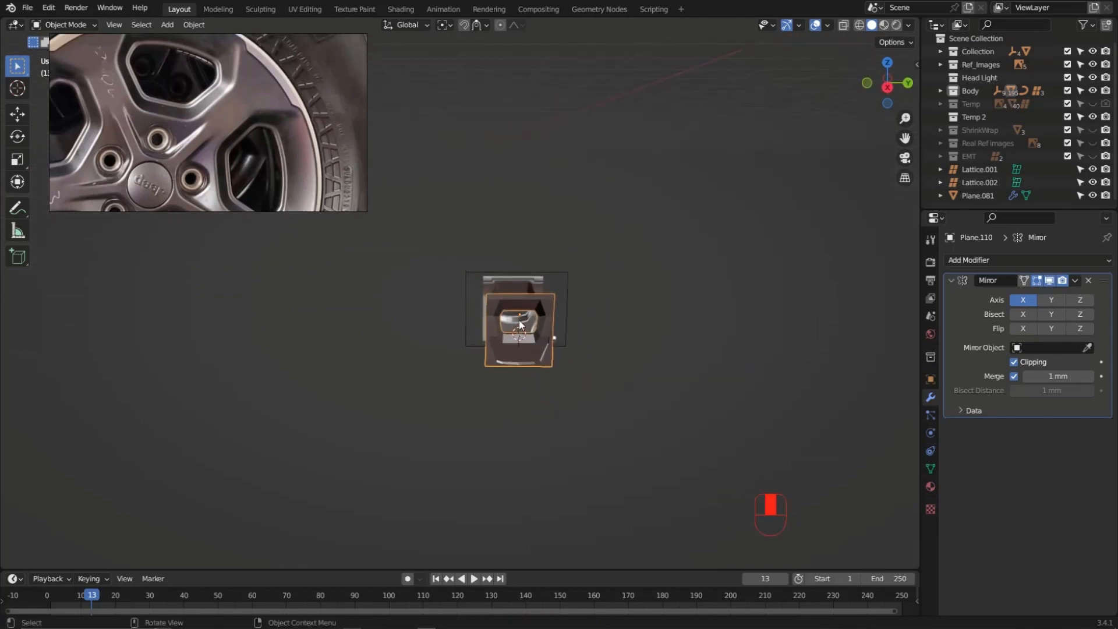
key("shift+d")
key("z")
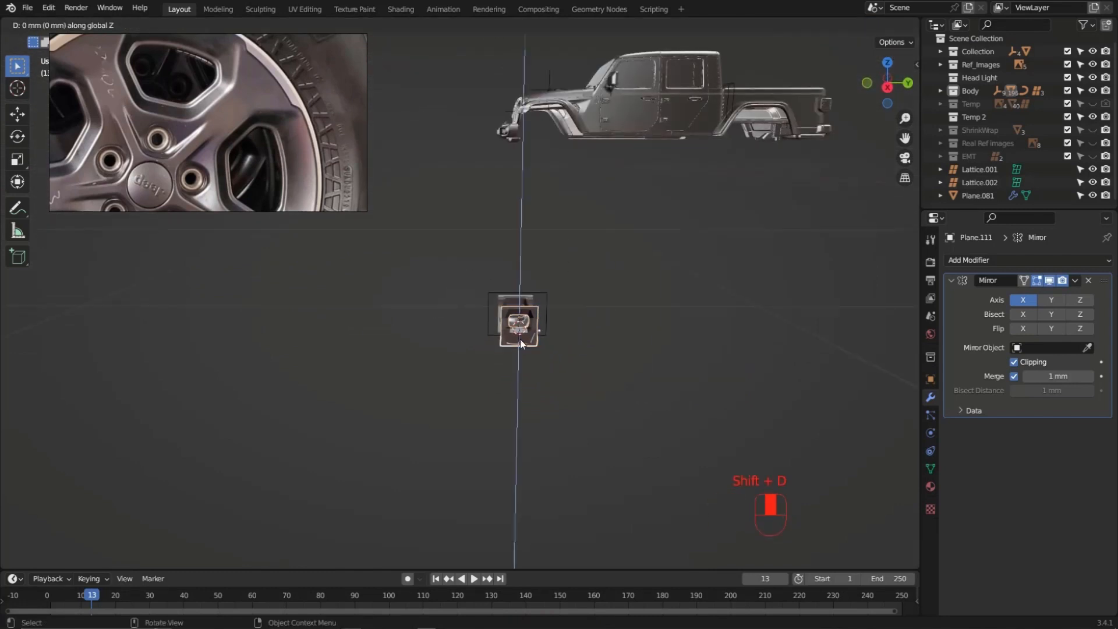
left_click(520, 233)
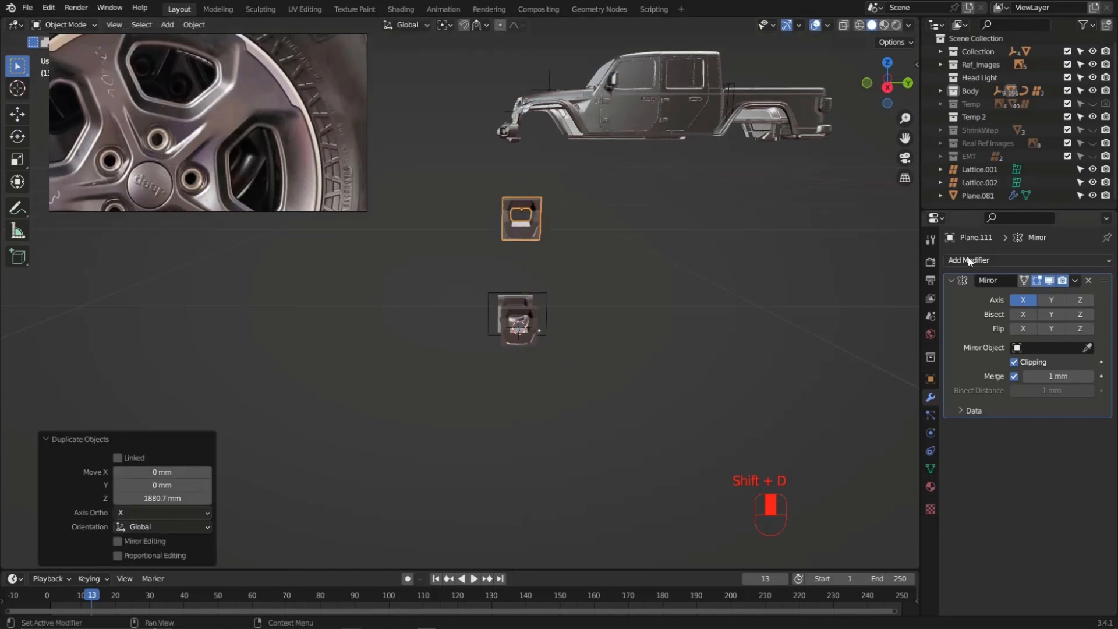
Add an Array modifier to the duplicated segment and set its count to 5
left_click(983, 261)
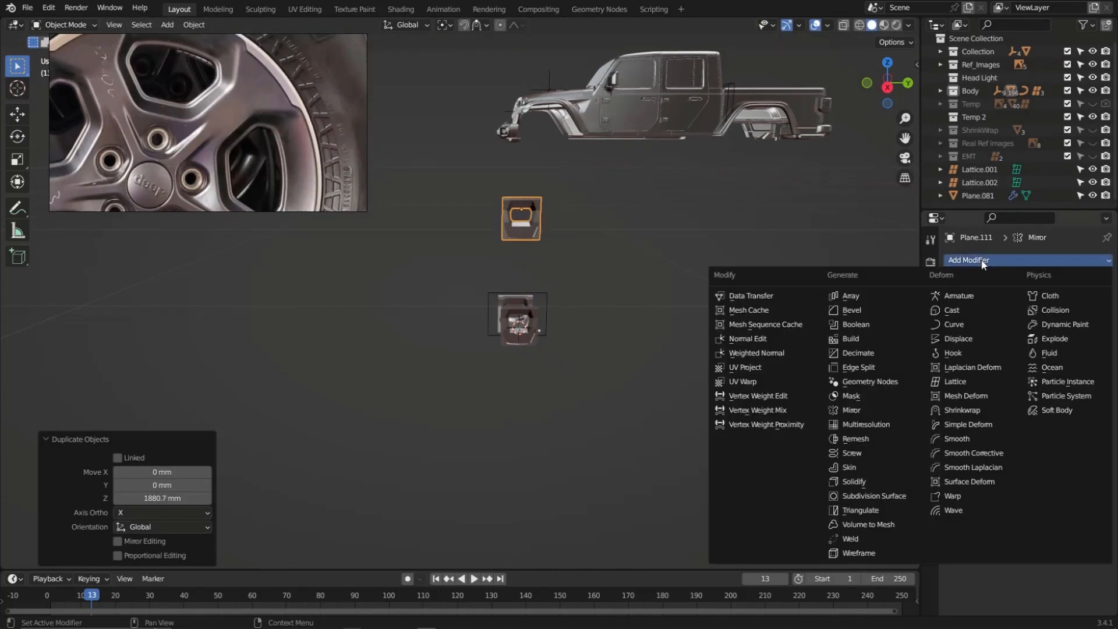
left_click(889, 295)
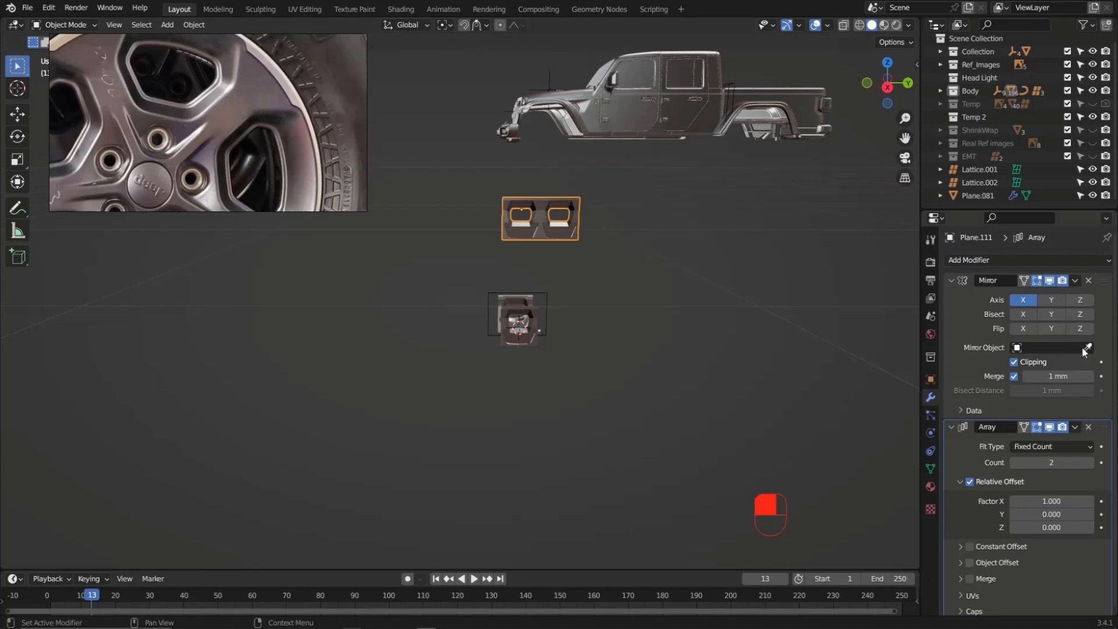
left_click(1089, 465)
left_click(1090, 464)
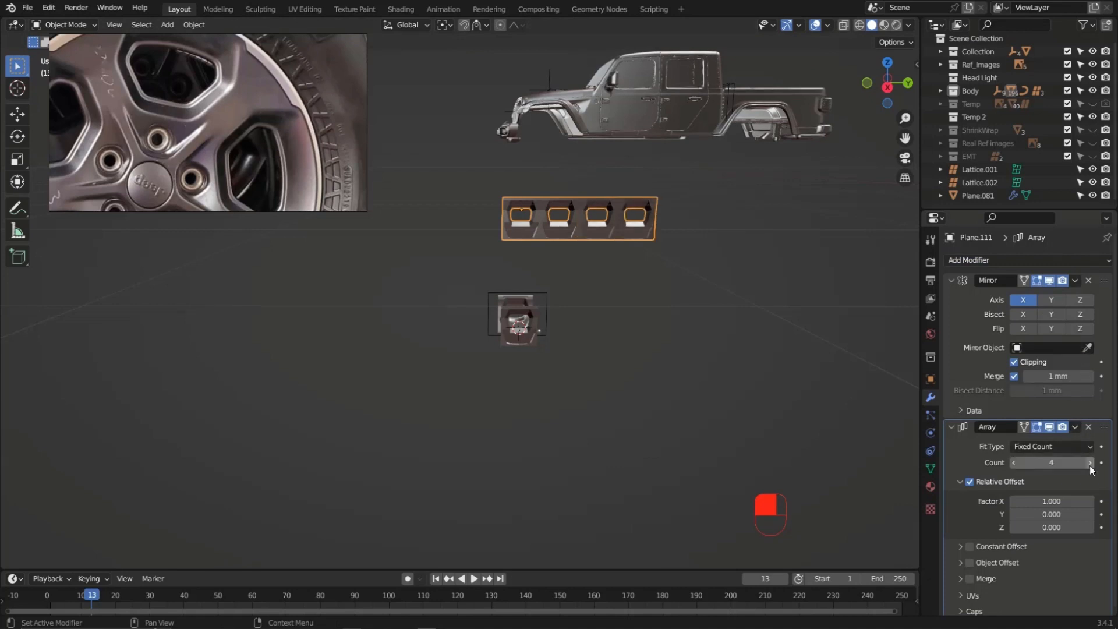
left_click(1090, 465)
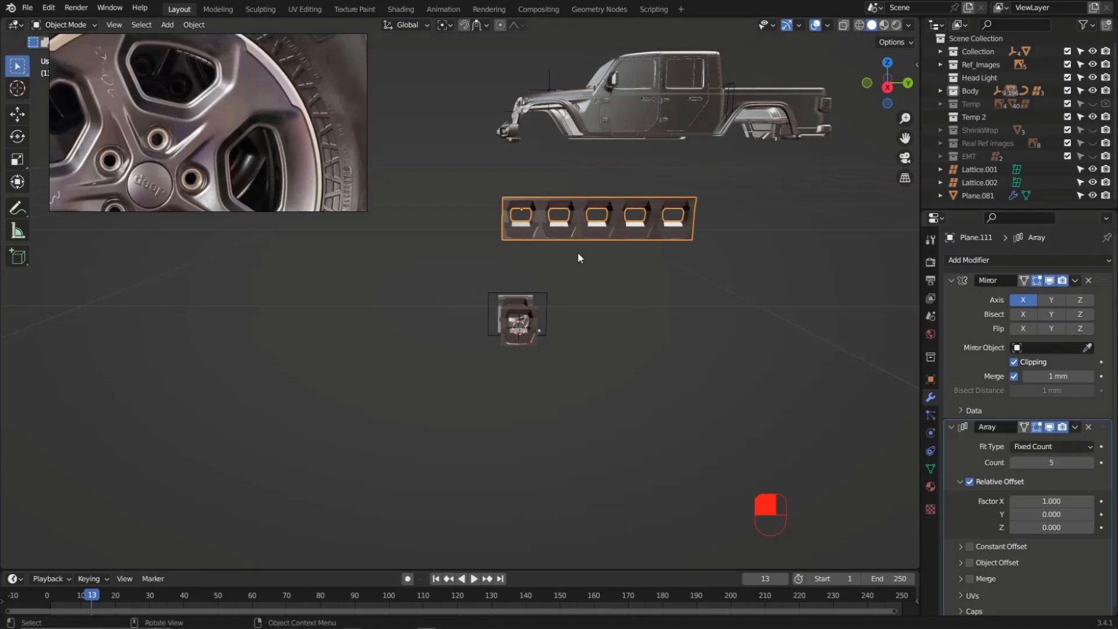
Add a Simple Deform modifier to the arrayed copy, set to Bend about the Z axis with an angle of 360°
left_click(1031, 260)
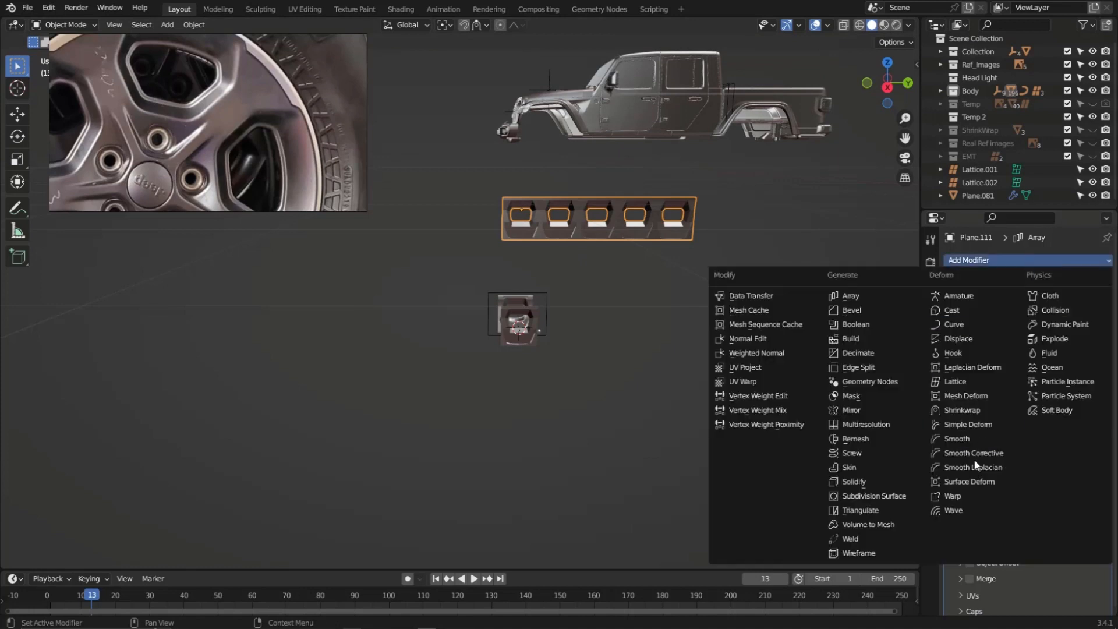
left_click(974, 425)
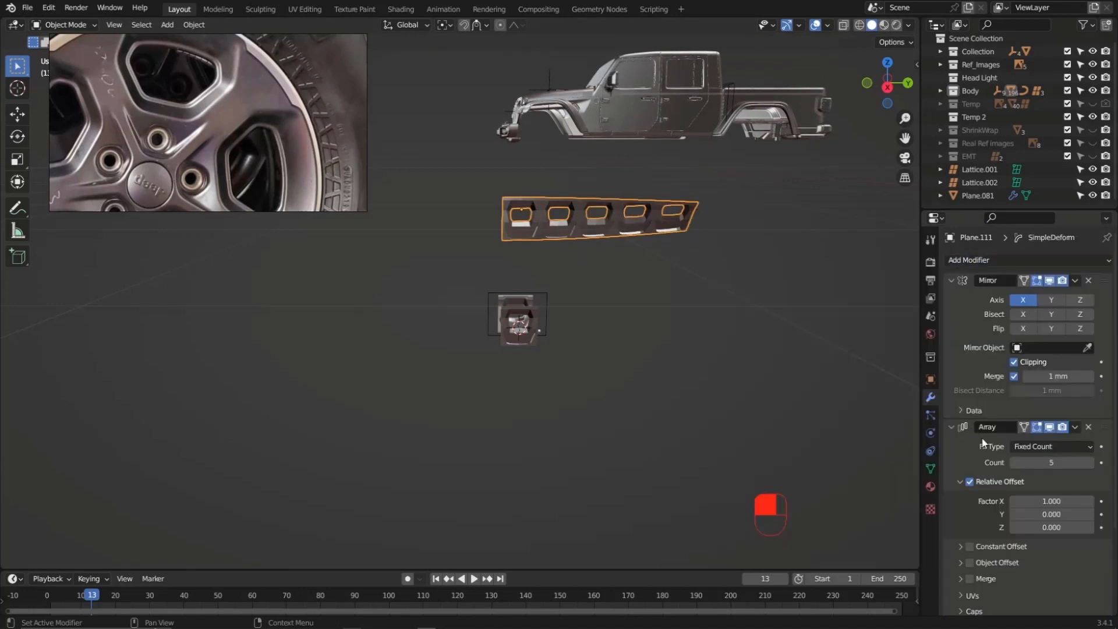
scroll(1010, 515, "down", 5)
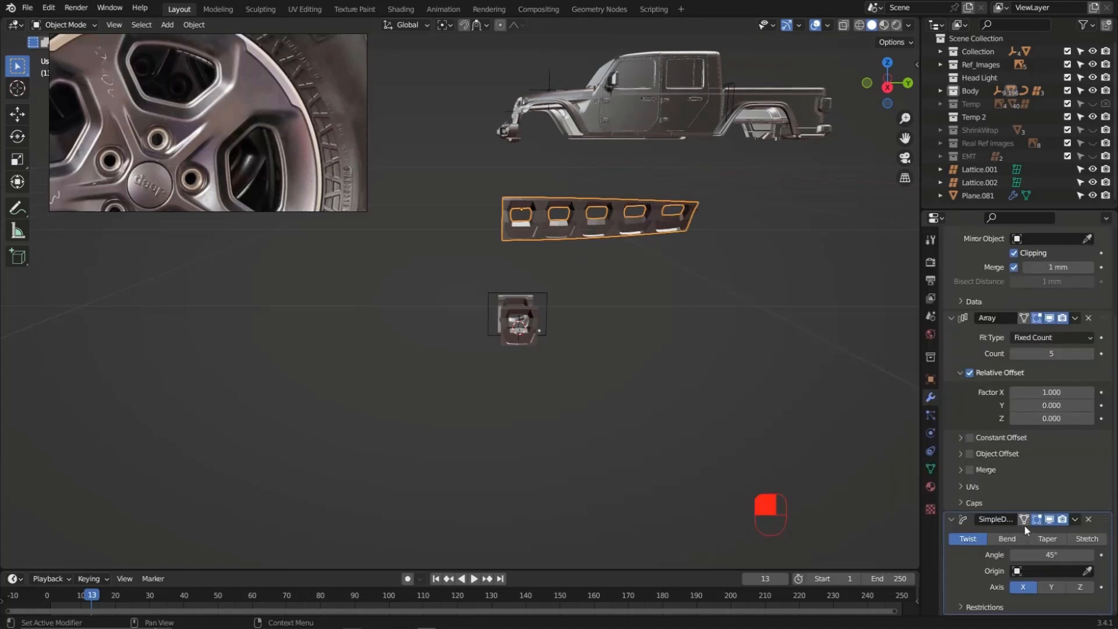
left_click(1017, 539)
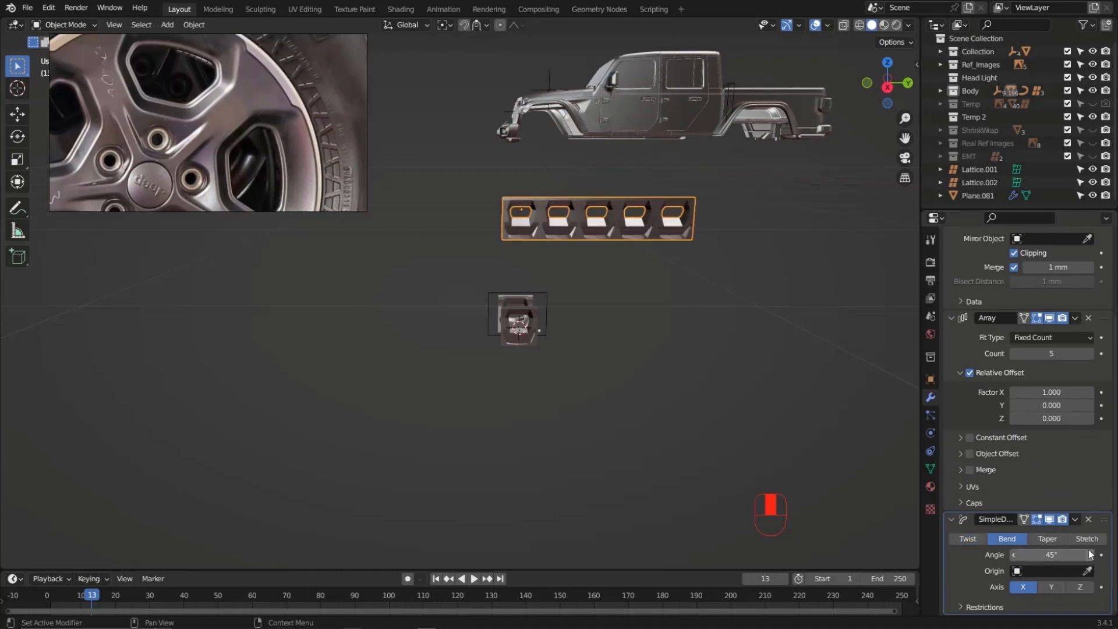
left_click(1084, 587)
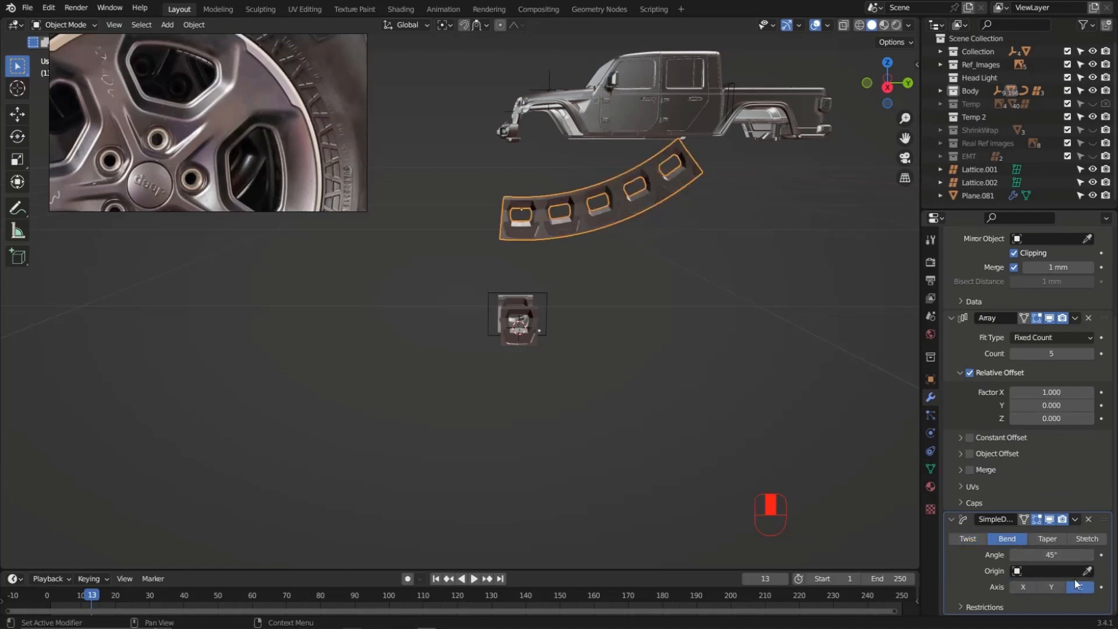
left_click(1054, 556)
type("360")
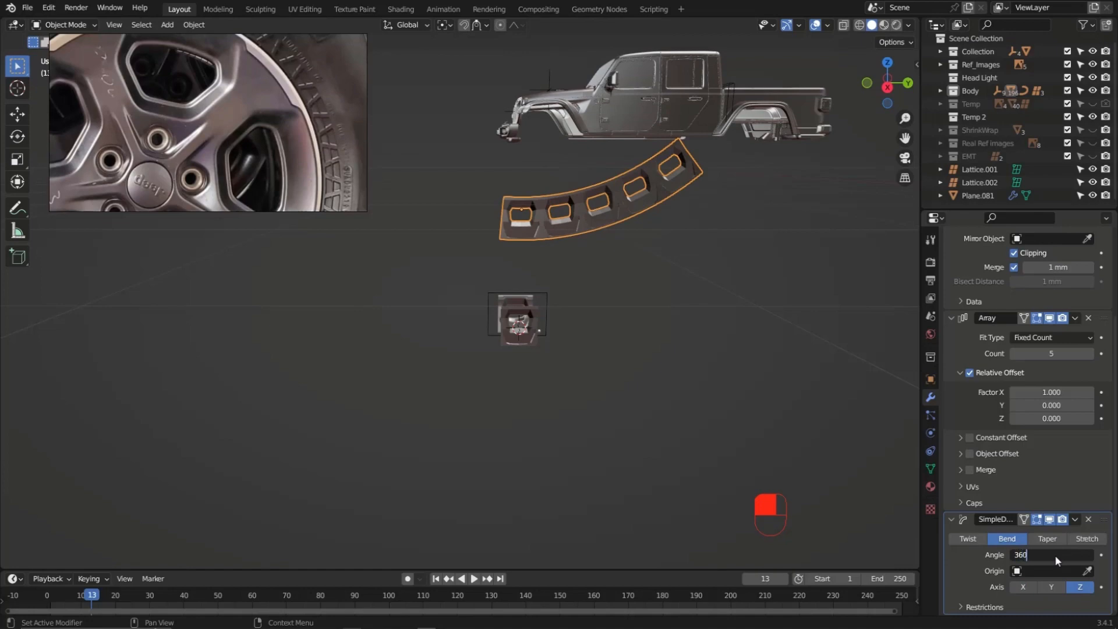
key("Return")
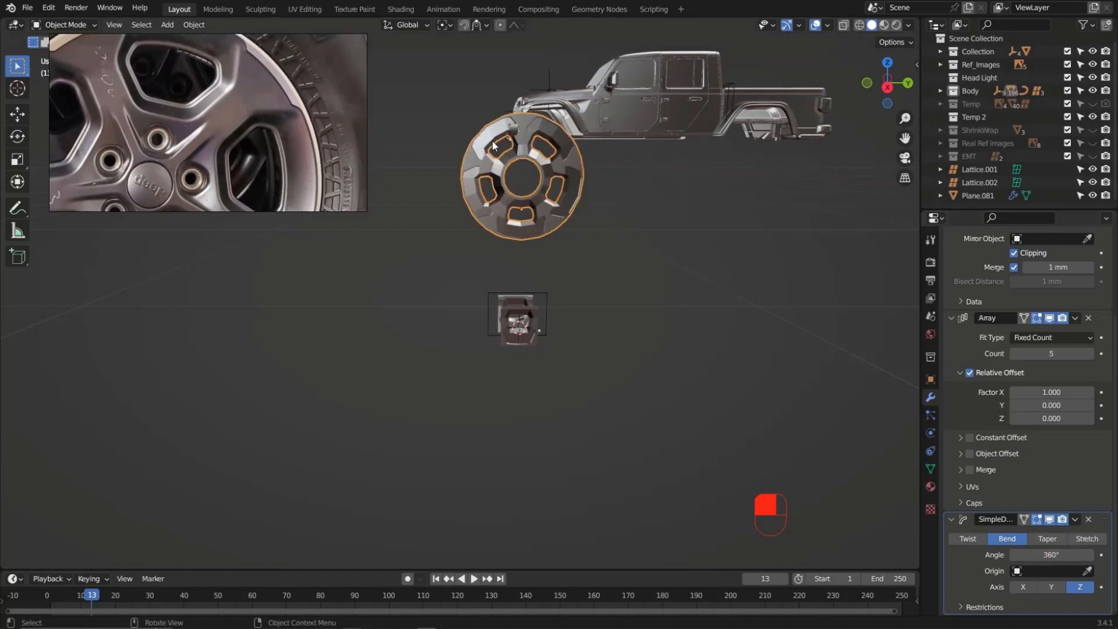
Reverse the bend direction by setting the Simple Deform angle to -360°
scroll(496, 142, "up", 5)
mouse_move(560, 162)
middle_mouse_down()
mouse_move(522, 146)
mouse_move(577, 160)
middle_mouse_up()
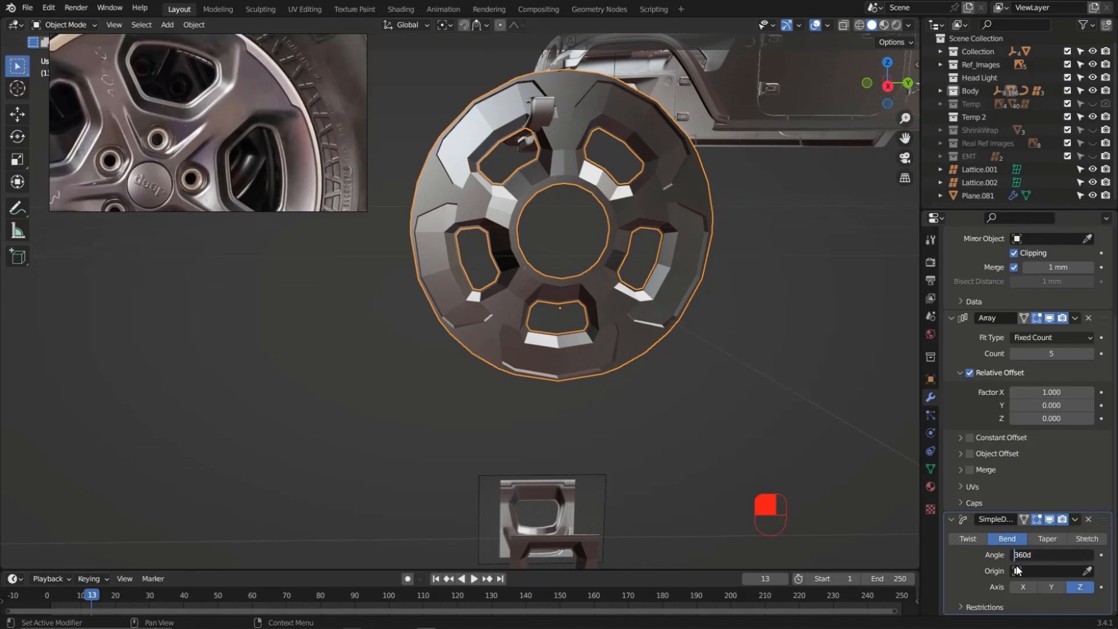
type("-")
key("Return")
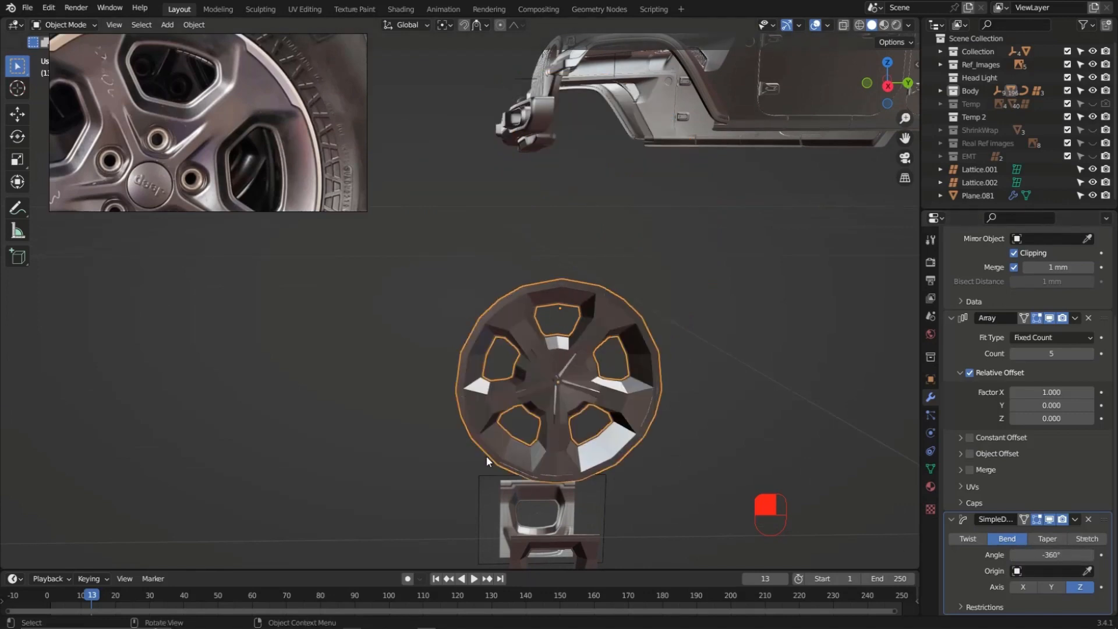
scroll(486, 456, "up", 3)
middle_click_drag(562, 401, 569, 335)
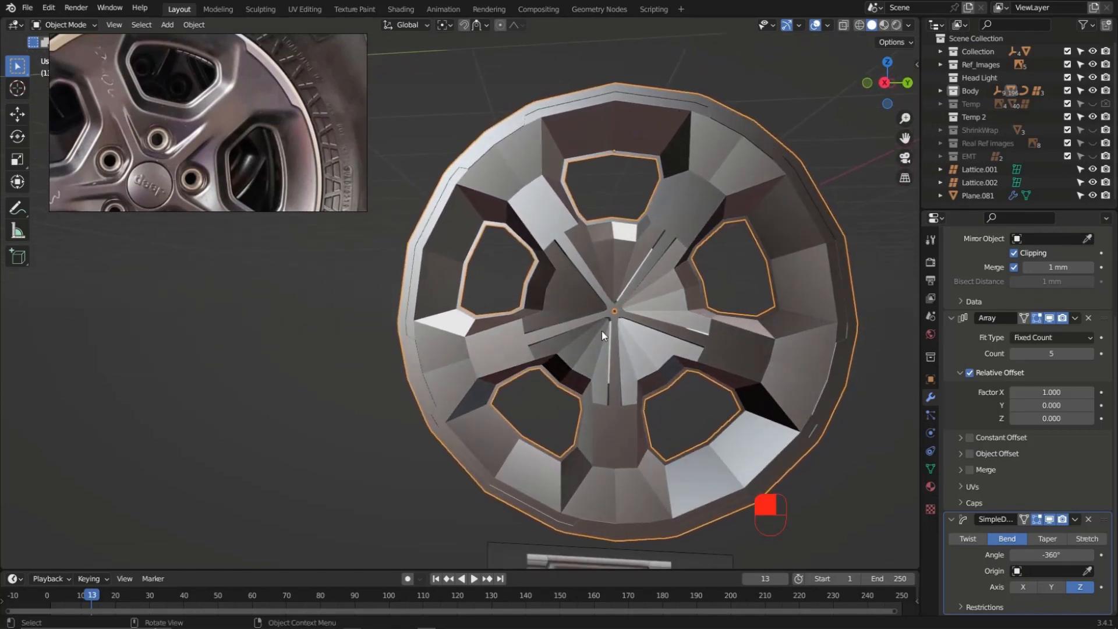
Move all the mesh geometry of the bent wheel copy 102.86 mm up along Z to open a centre hole
scroll(603, 331, "down", 4)
middle_click_drag(581, 330, 587, 317)
key("Tab")
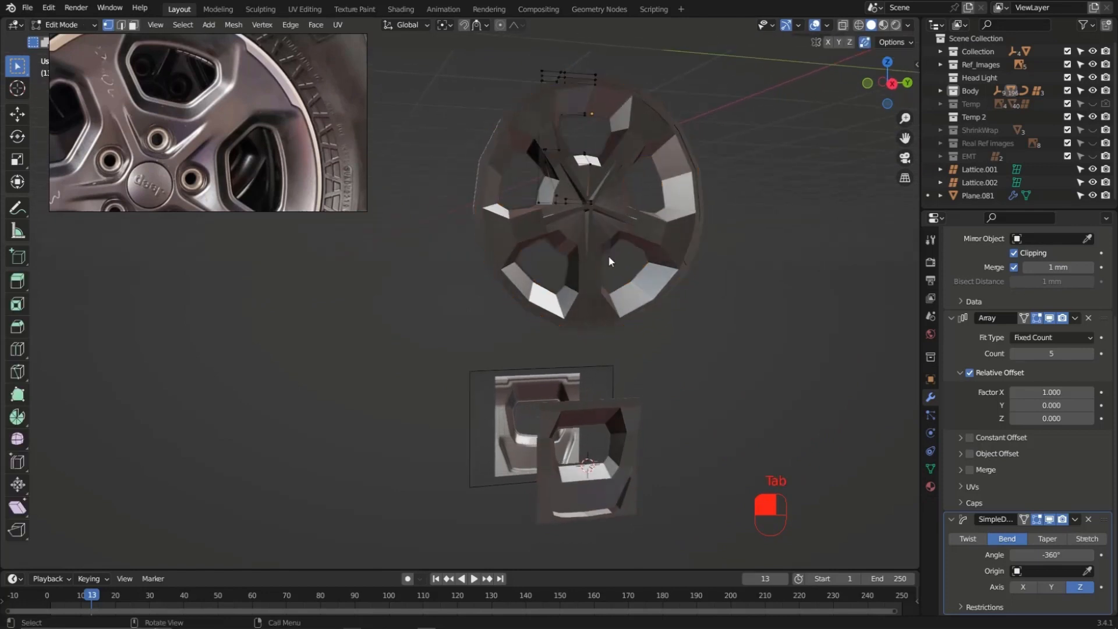
middle_click_drag(608, 255, 590, 229)
key("a")
key("g")
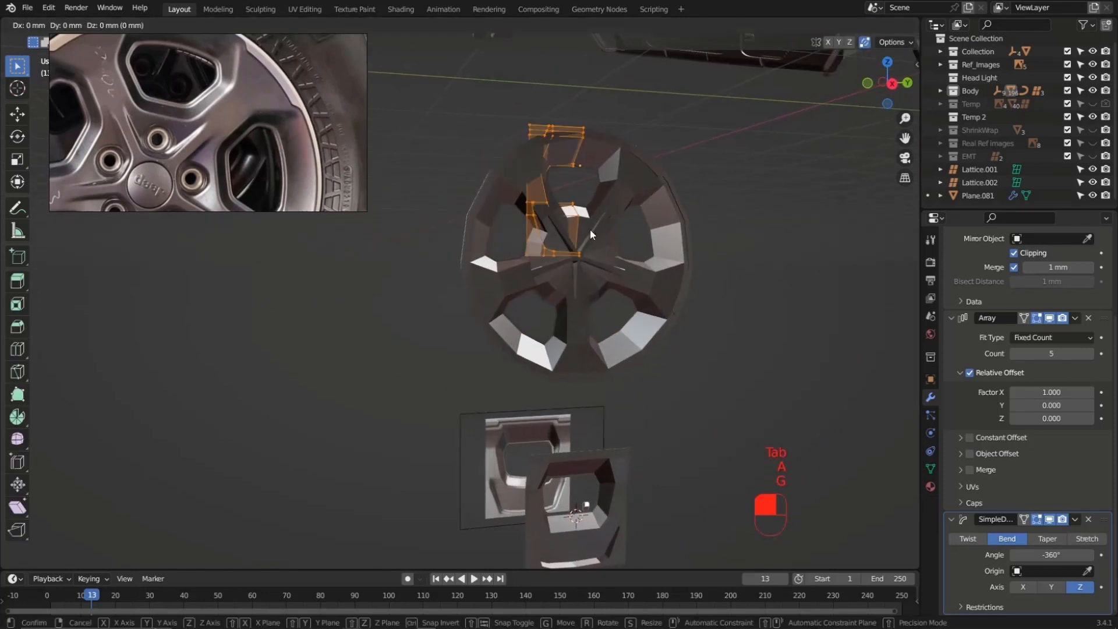
key("z")
left_click_drag(590, 219, 591, 182)
scroll(579, 242, "up", 3)
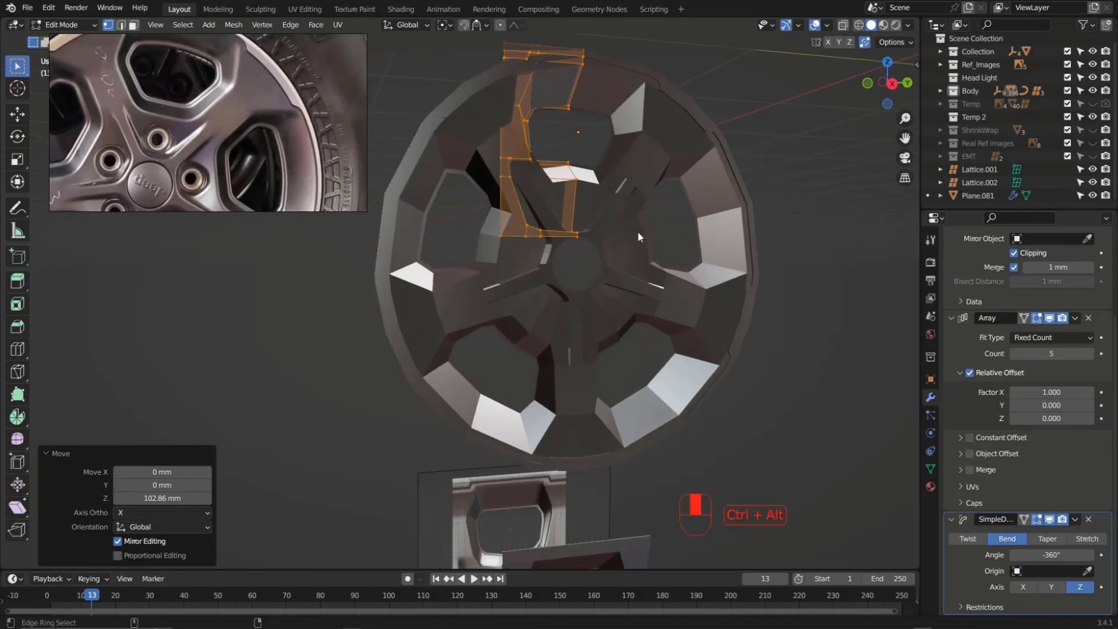
Add two loop cuts to each of the two sections along the copy's upper rim edge to smooth the bent outline
middle_click_drag(637, 231, 545, 234)
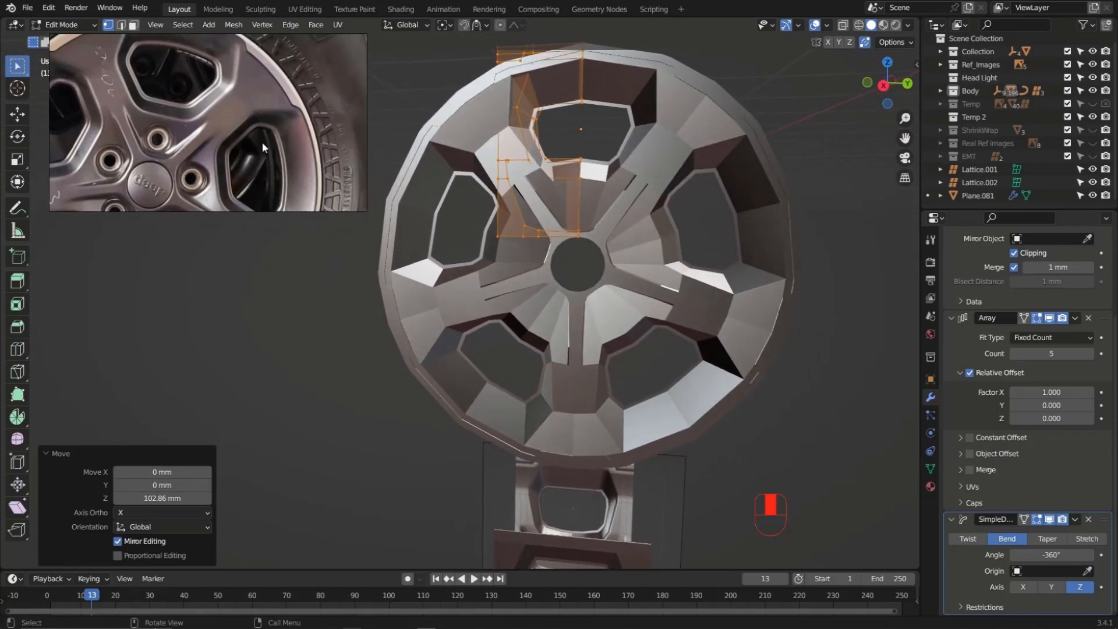
scroll(120, 93, "down", 3)
middle_click_drag(540, 89, 557, 137, "ctrl")
key("ctrl+r")
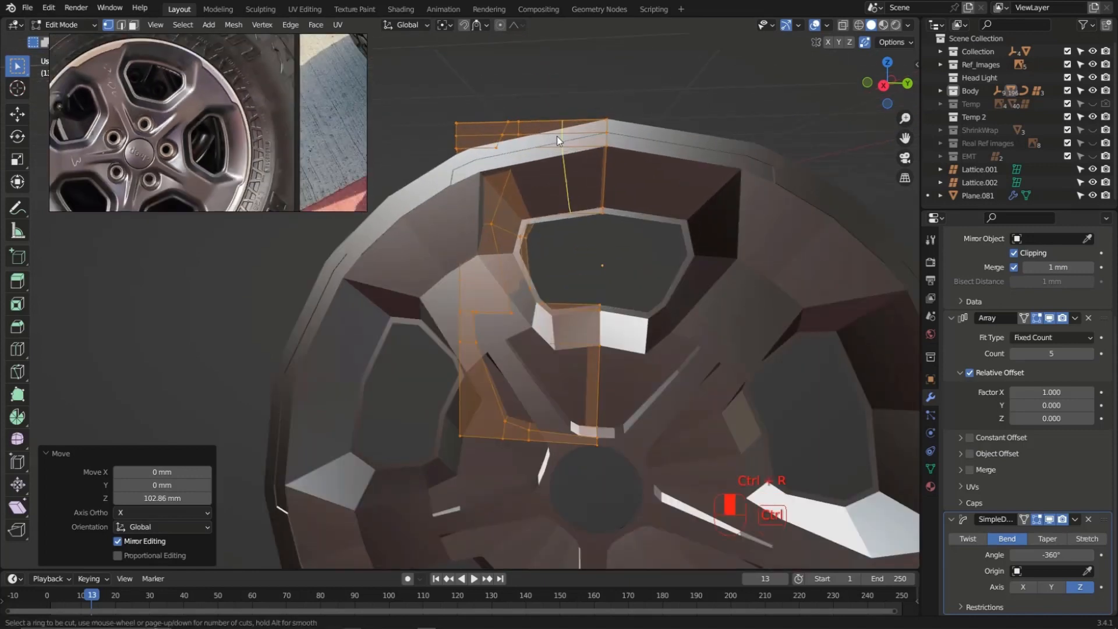
scroll(556, 136, "up", 1)
left_click(557, 137)
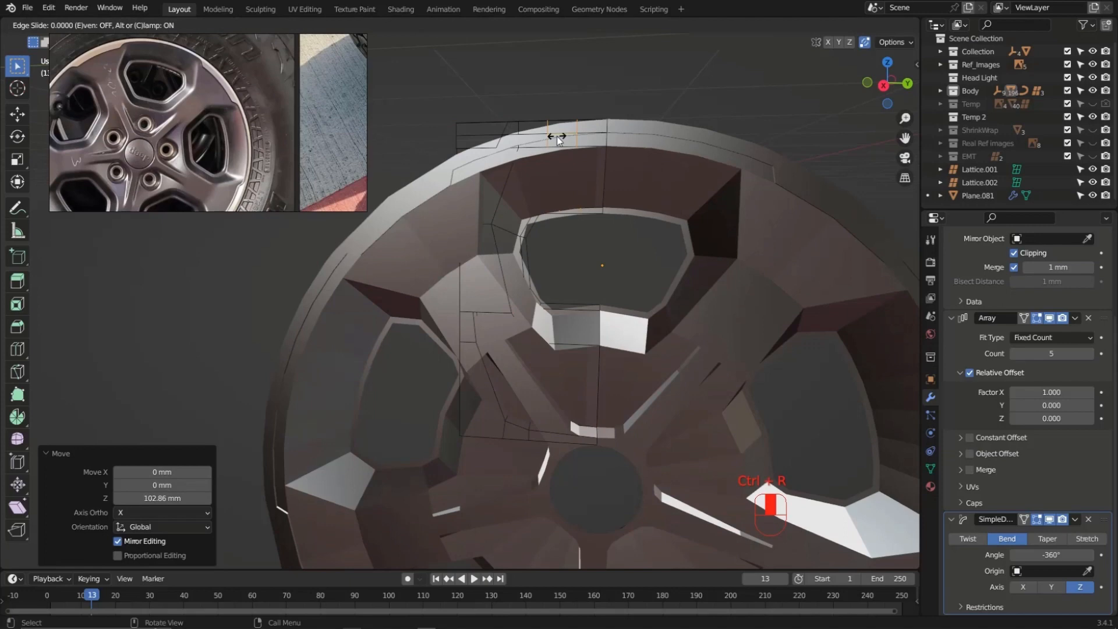
left_click(557, 136)
key("ctrl+r")
scroll(479, 138, "up", 1)
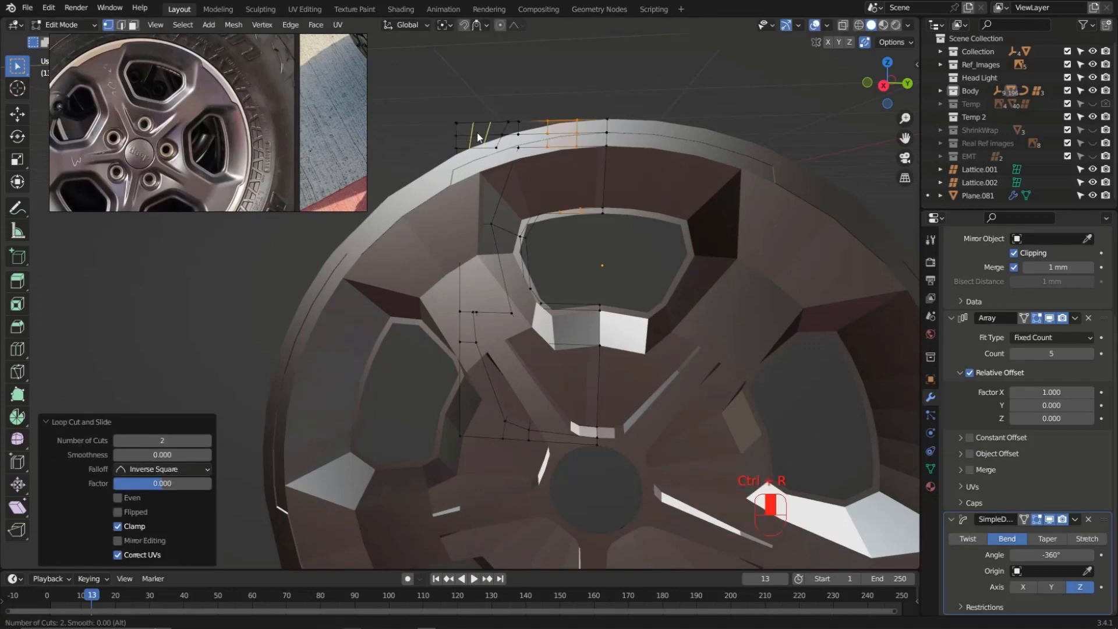
left_click(480, 137)
left_click(479, 138)
scroll(481, 138, "down", 2)
Check the rounded wheel preview from several angles and delete the bent copy
middle_click_drag(507, 185, 566, 162)
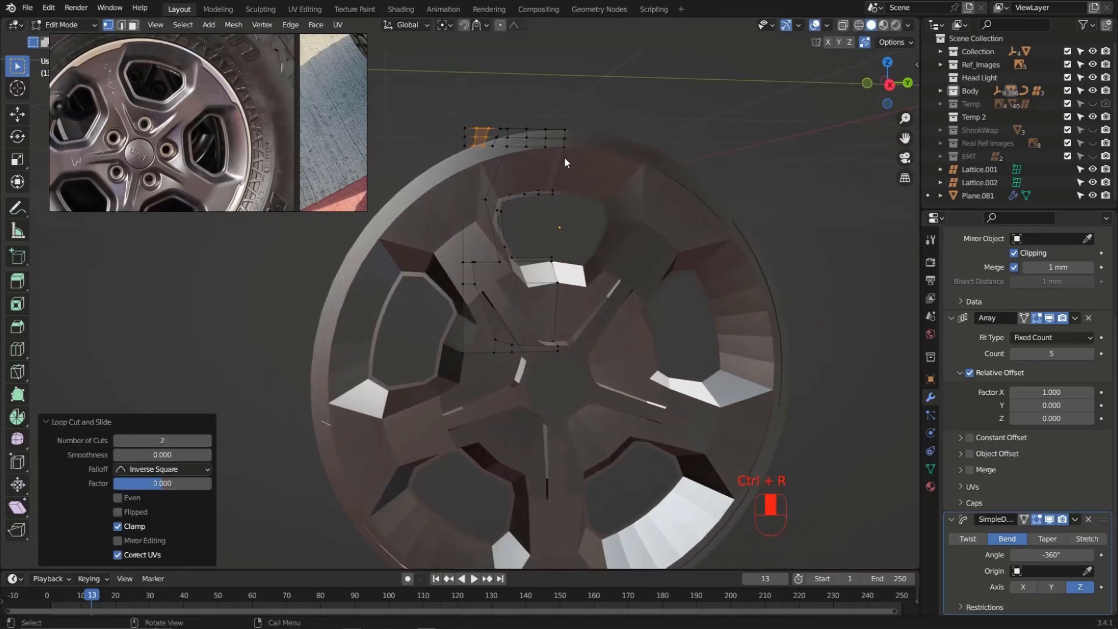
middle_click_drag(435, 296, 340, 296)
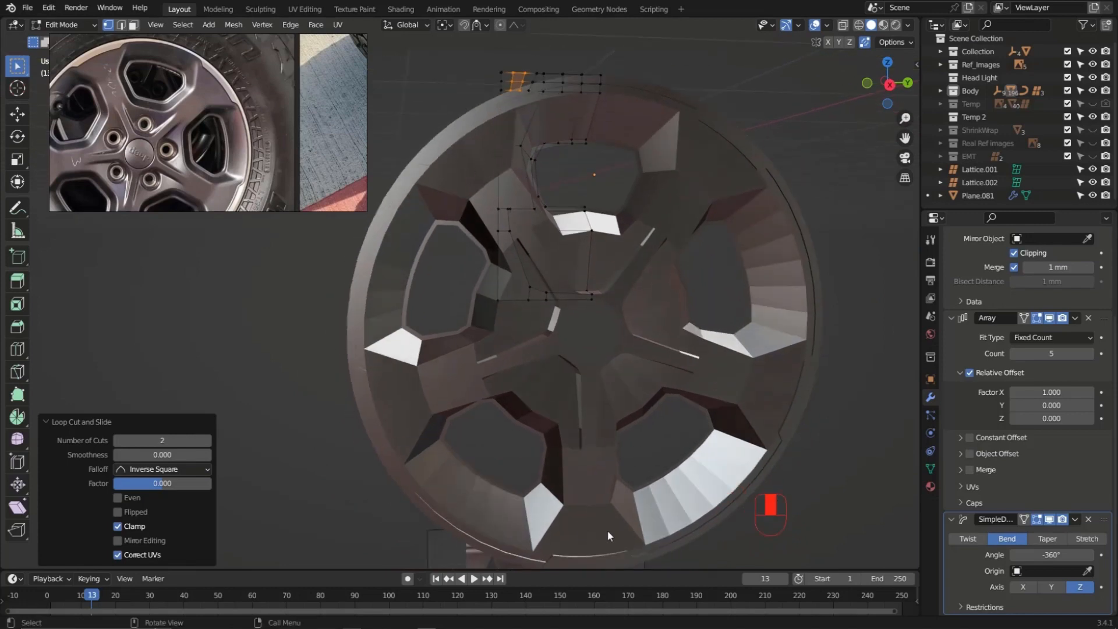
middle_click_drag(527, 245, 539, 155)
scroll(555, 244, "down", 2)
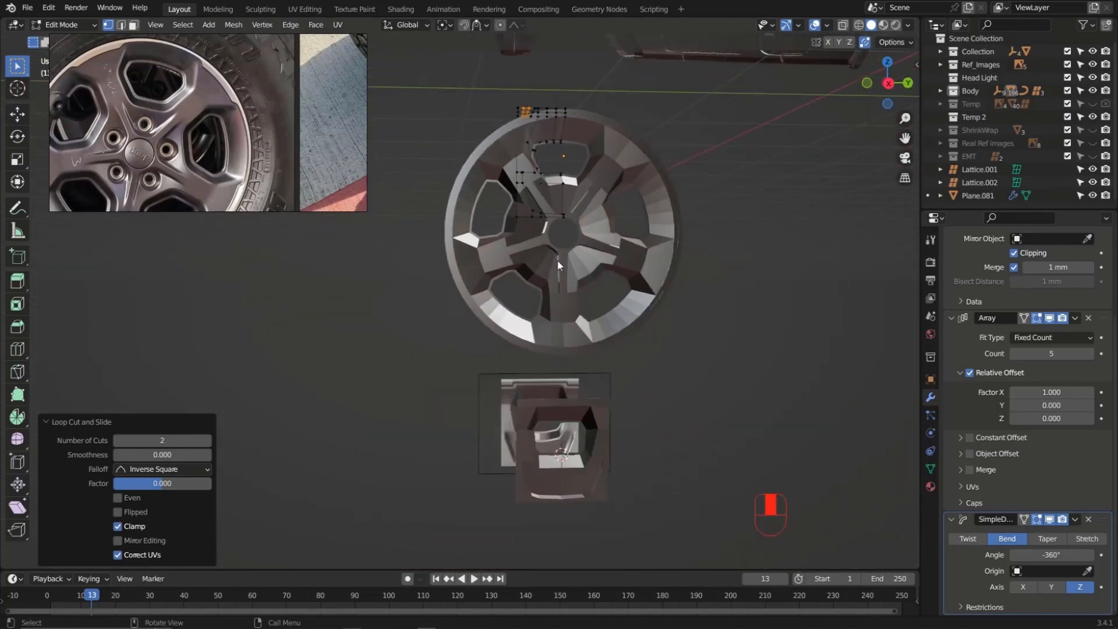
middle_click_drag(558, 261, 599, 302)
scroll(573, 258, "up", 2)
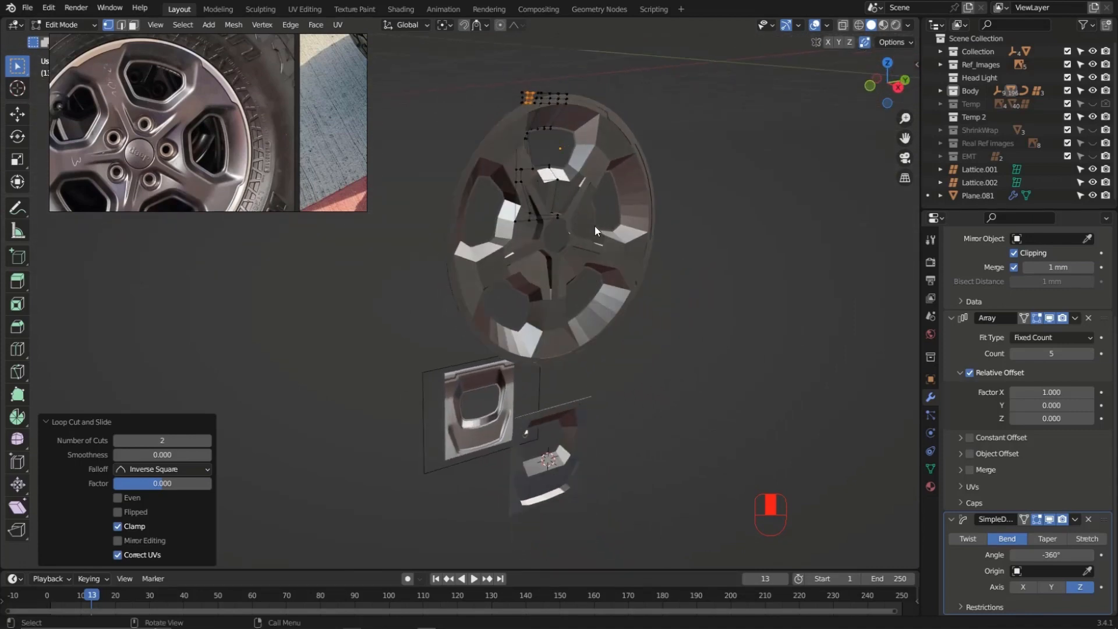
middle_click_drag(595, 230, 582, 211)
key("Tab")
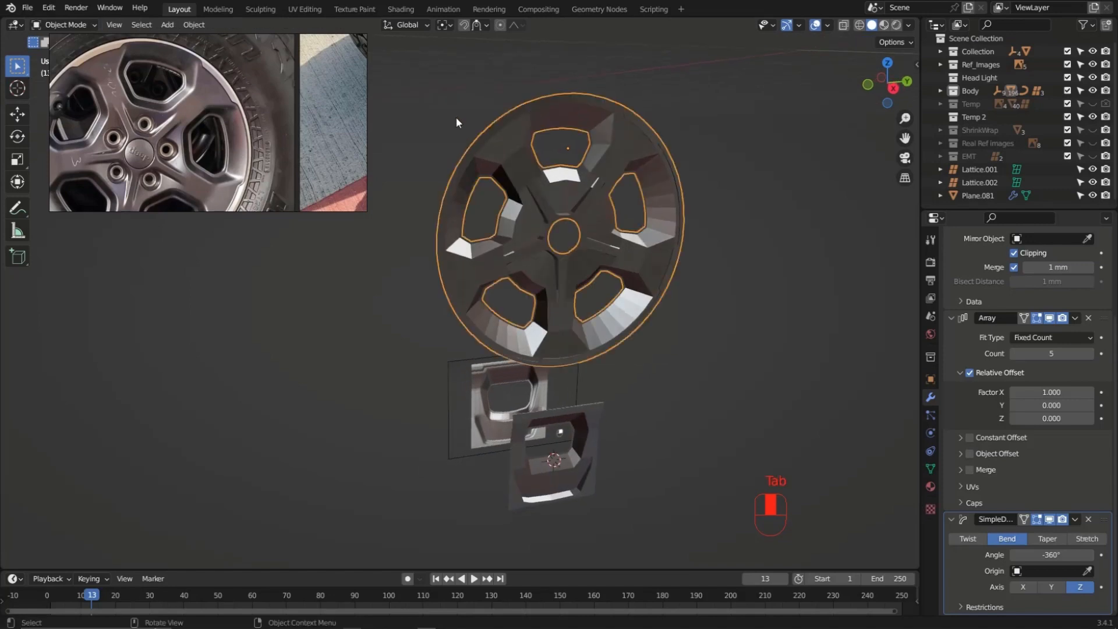
key("Delete")
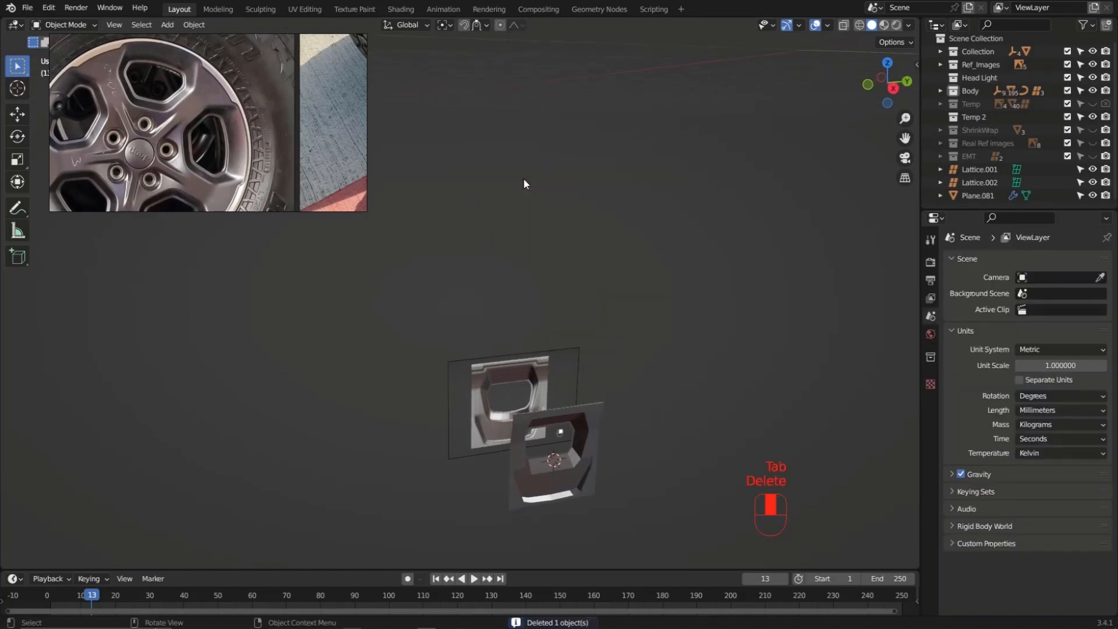
Knife-cut the original rim segment vertically from the spoke groove's upper corner to the segment's top edge in the right side view
scroll(543, 319, "up", 5)
scroll(525, 380, "up", 3)
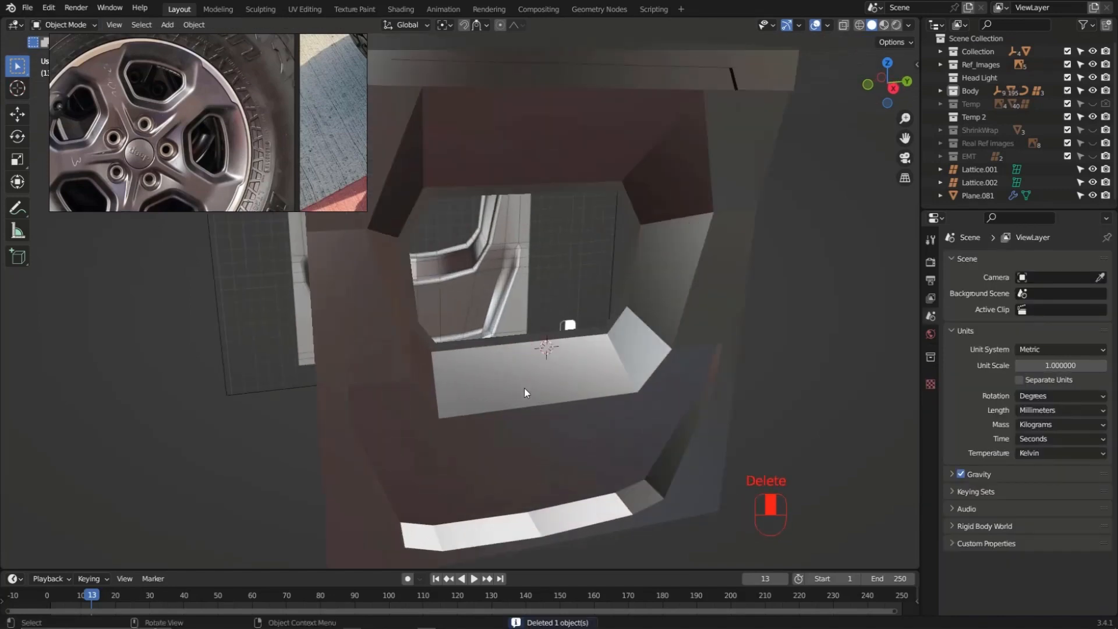
left_click(524, 388)
scroll(569, 333, "down", 4)
scroll(548, 331, "up", 1)
key("Tab")
middle_click_drag(547, 330, 498, 366)
scroll(469, 328, "up", 2)
key("KP_3")
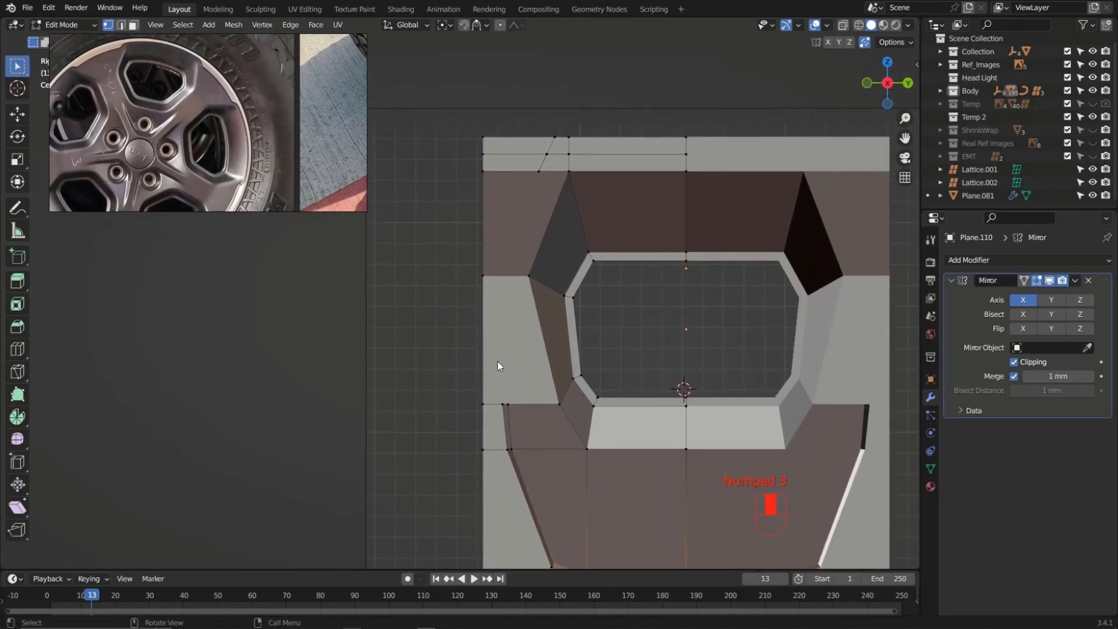
key("k")
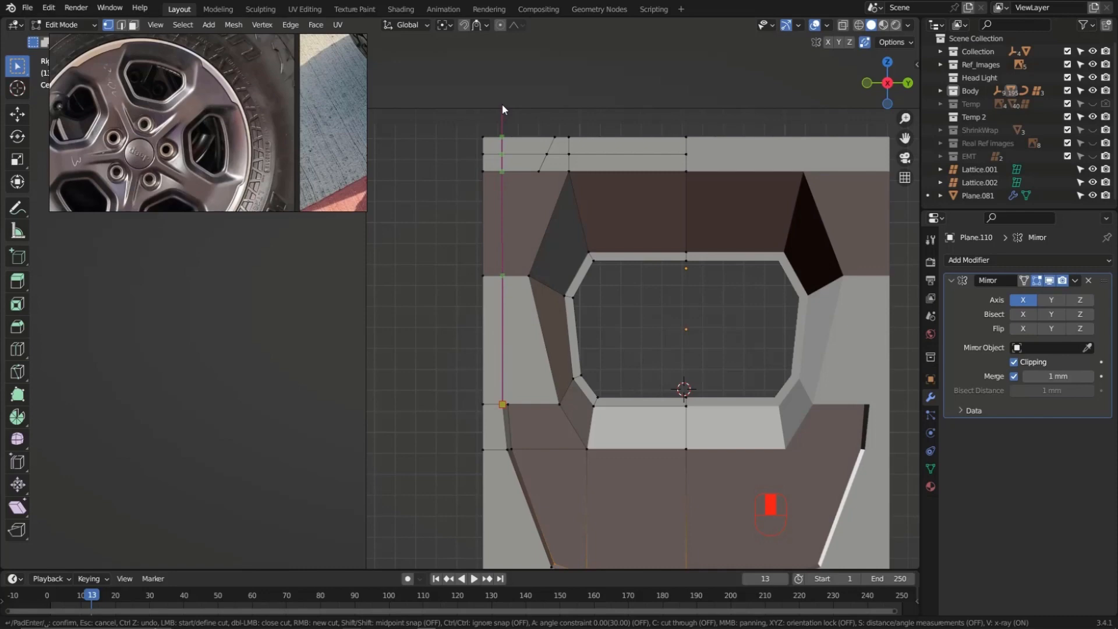
left_click(502, 104)
key("Return")
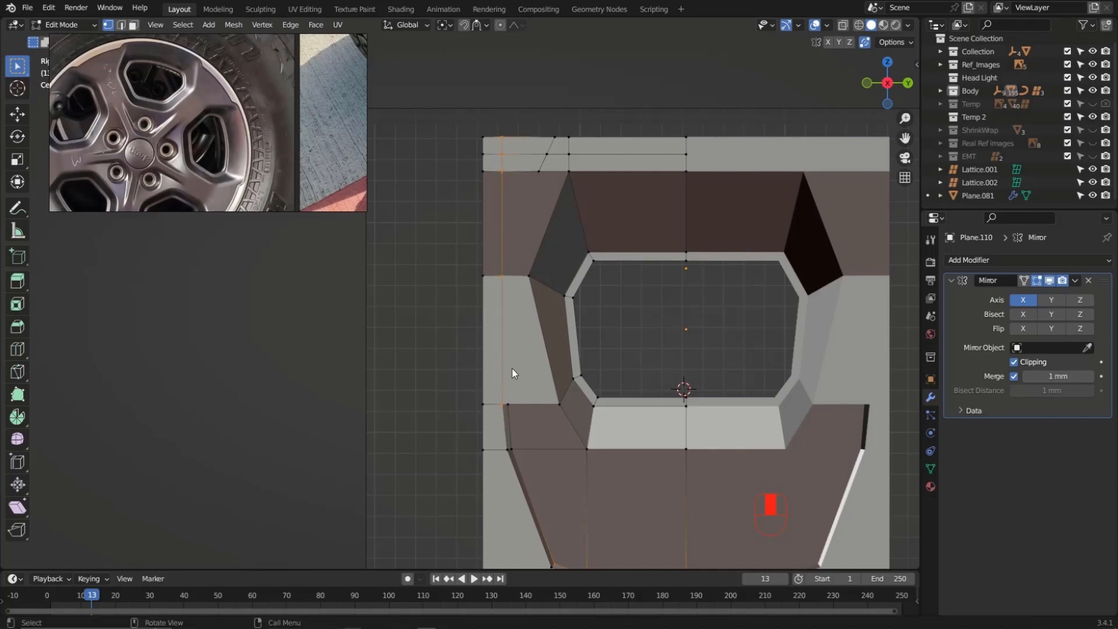
Switch the viewport to wireframe shading in the right side view and compare the segment's mesh with the reference image
middle_click_drag(508, 376, 576, 306)
key("KP_3")
key("z")
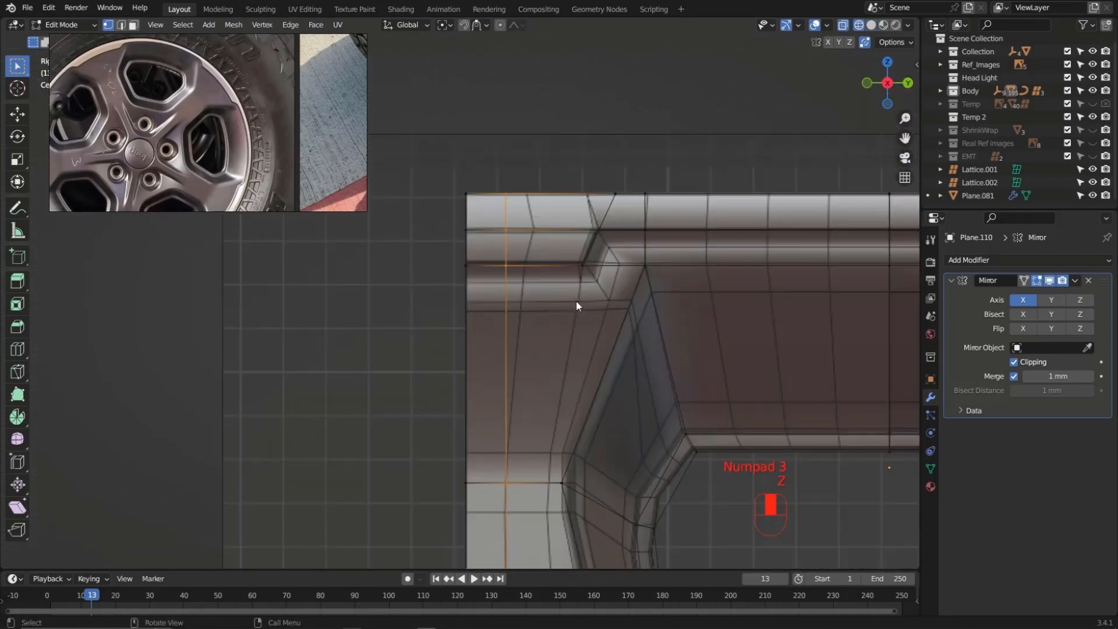
scroll(600, 247, "up", 3)
scroll(701, 324, "down", 6)
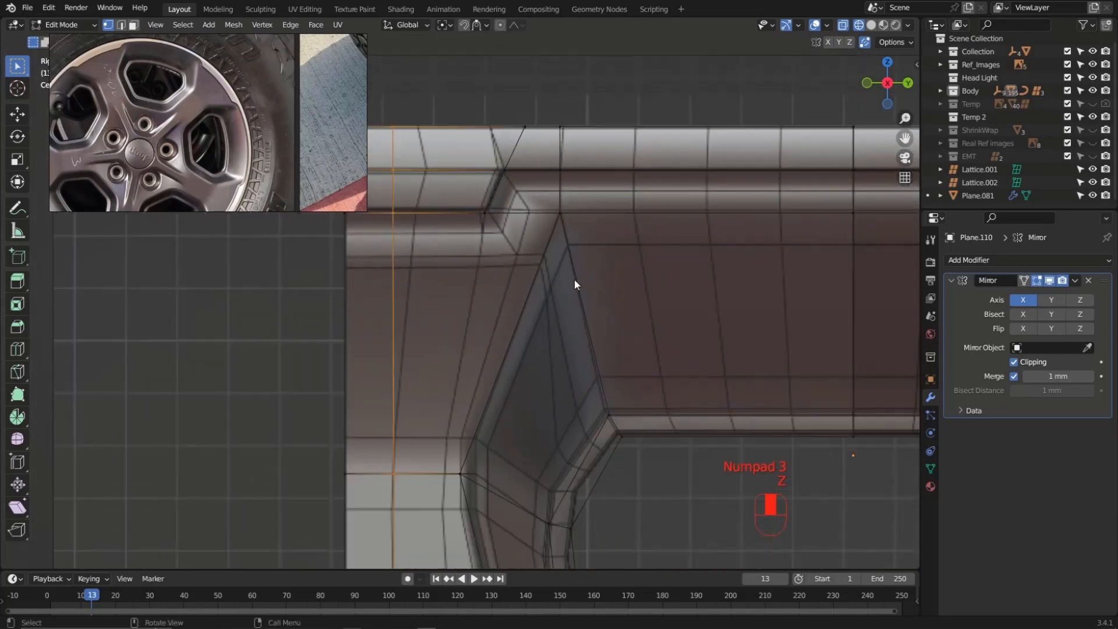
scroll(516, 381, "up", 2)
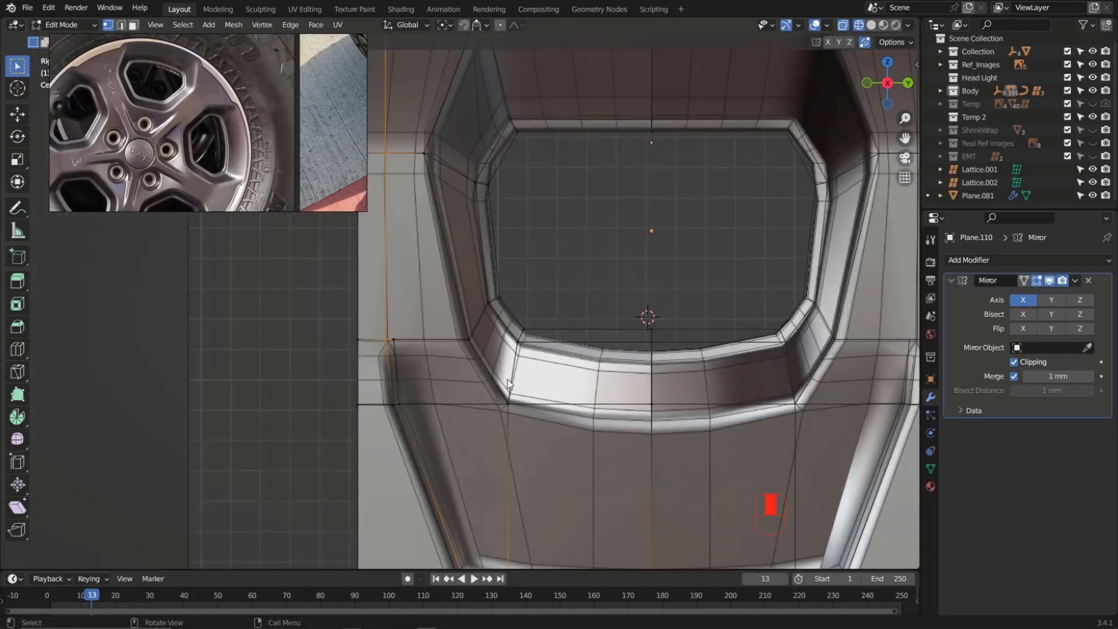
middle_click_drag(508, 285, 565, 449, "shift")
scroll(533, 175, "up", 2)
middle_click_drag(507, 210, 446, 228, "shift")
scroll(507, 243, "down", 3)
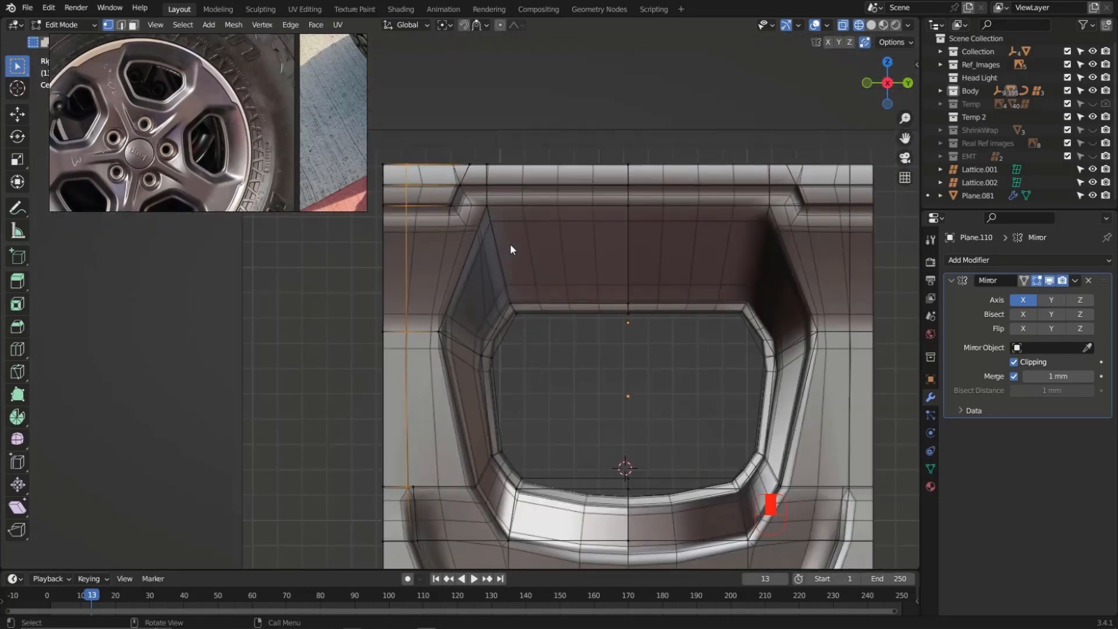
scroll(587, 200, "up", 1)
Add three evenly spaced loop cuts across the panel above the window opening, without sliding them
key("ctrl+r")
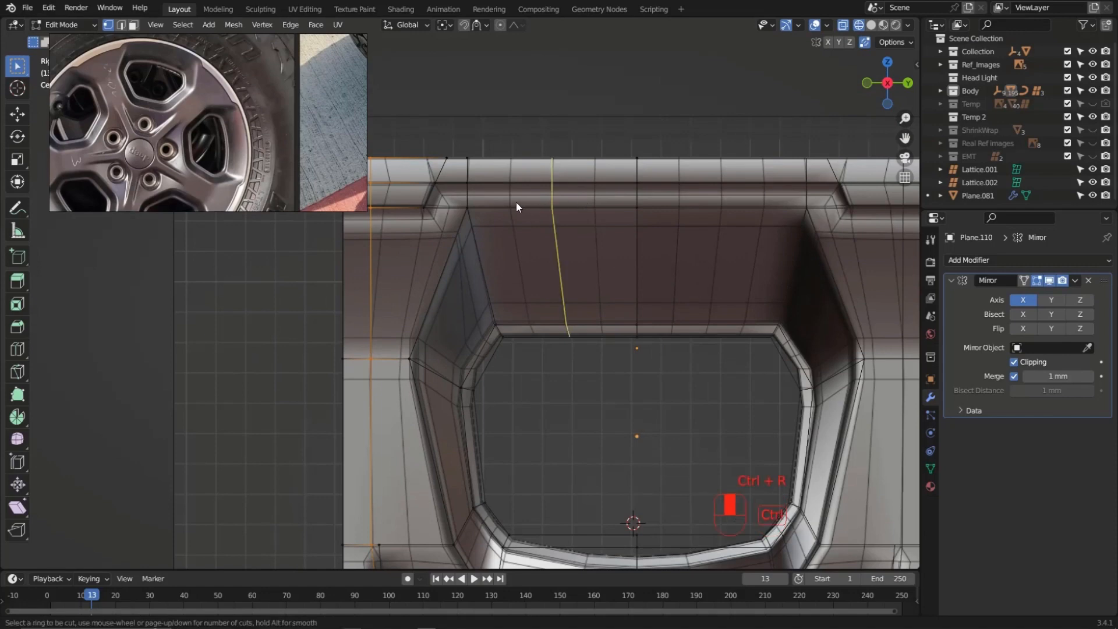
scroll(516, 202, "up", 1)
scroll(516, 202, "up", 1)
left_click(516, 202)
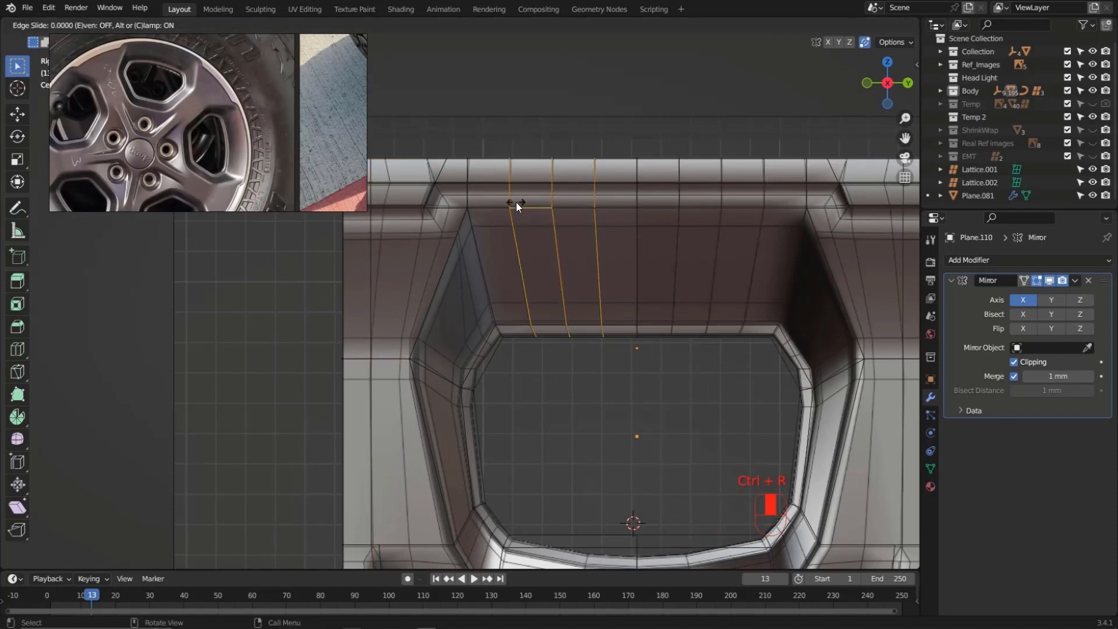
right_click(516, 214)
Bevel the horizontal edge loop running from the spoke's outer edge to the window opening with two segments, about 141 mm wide
middle_click_drag(517, 217, 563, 222, "shift")
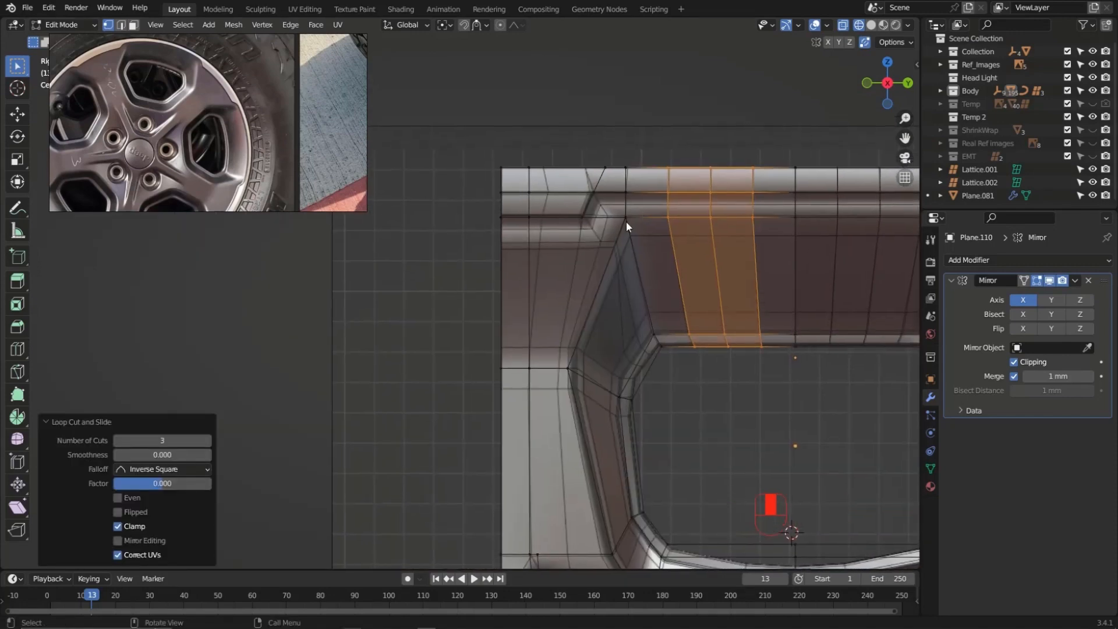
scroll(627, 222, "up", 4)
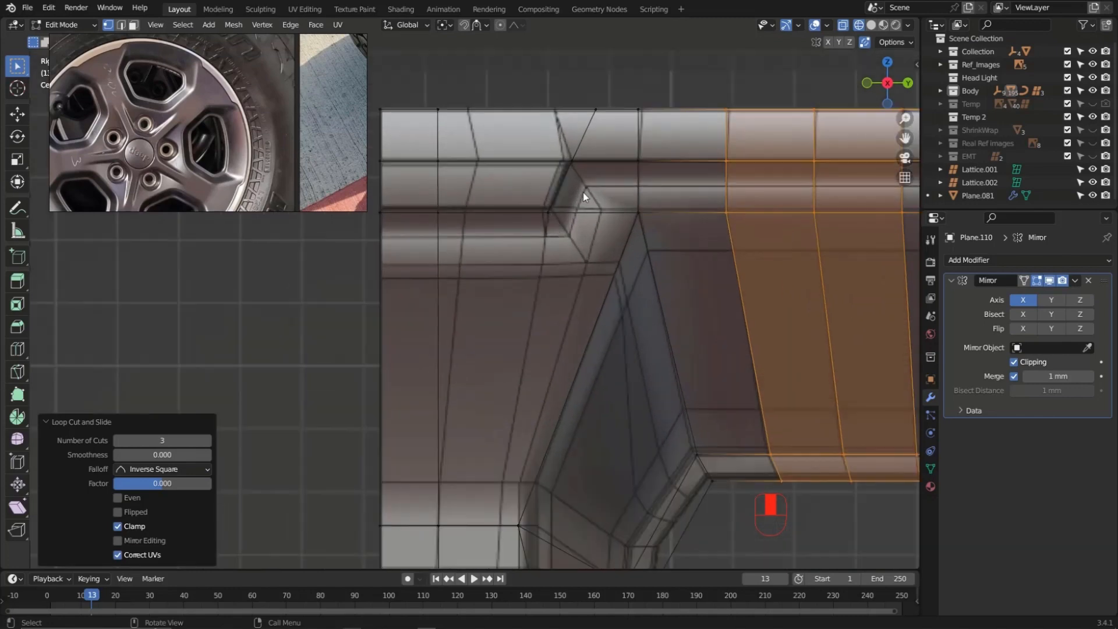
scroll(584, 197, "down", 3)
left_click(607, 222)
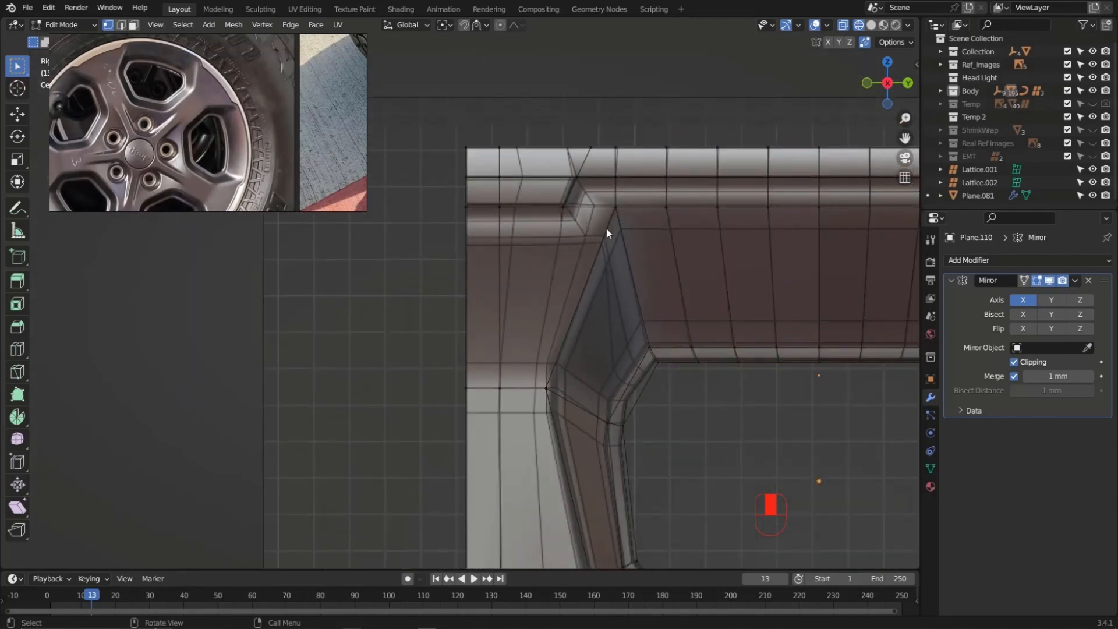
key("2")
left_click(604, 252)
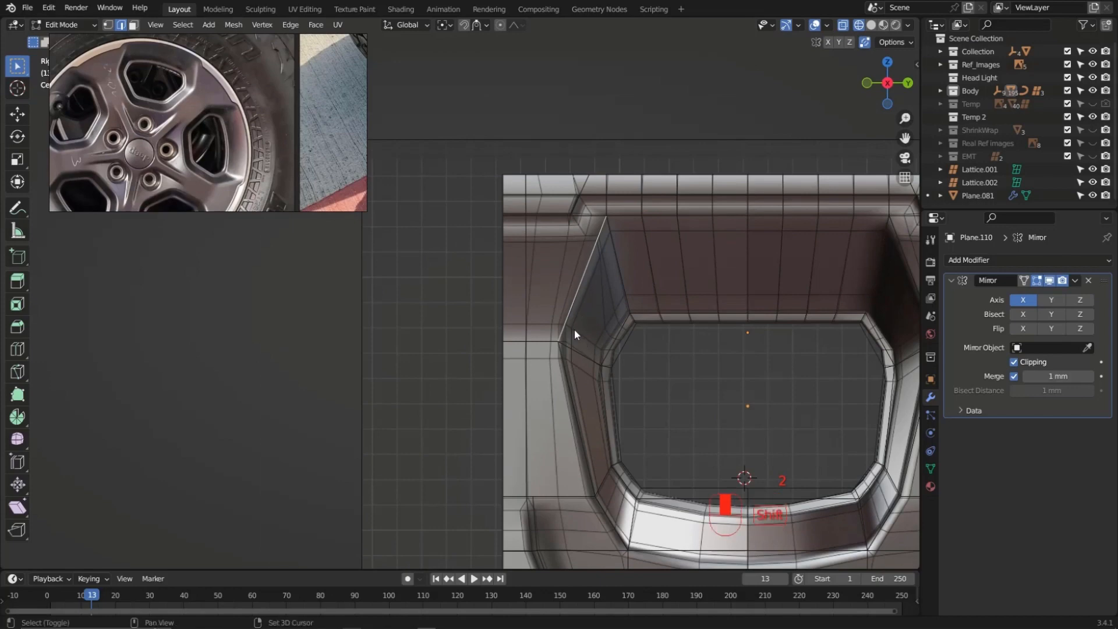
scroll(575, 329, "up", 4)
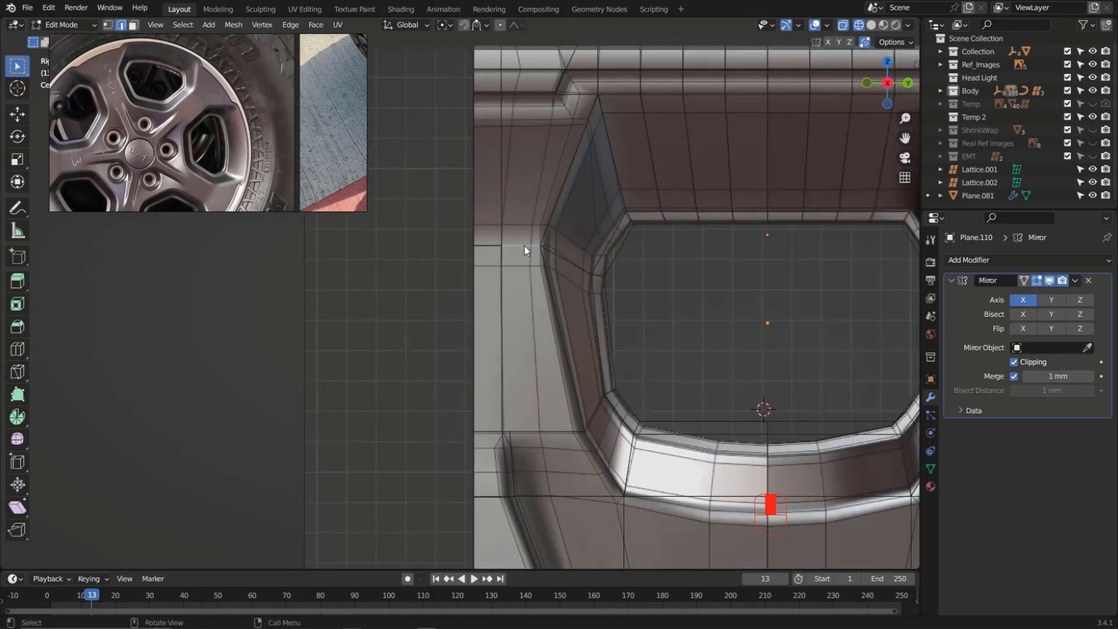
left_click(527, 247, "alt")
scroll(529, 246, "up", 2)
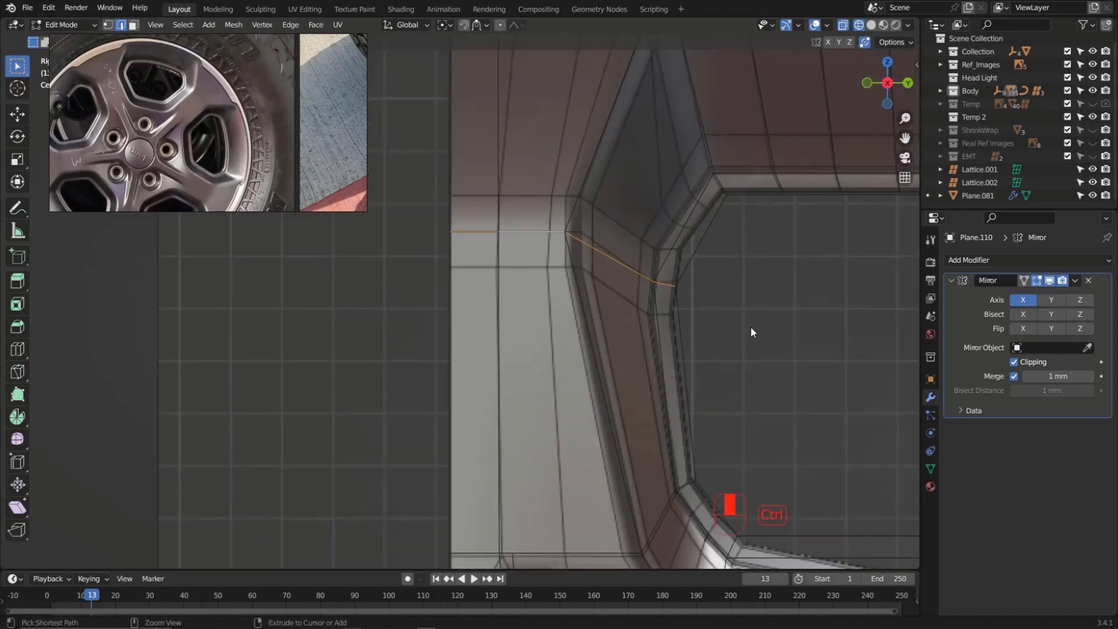
key("ctrl+b")
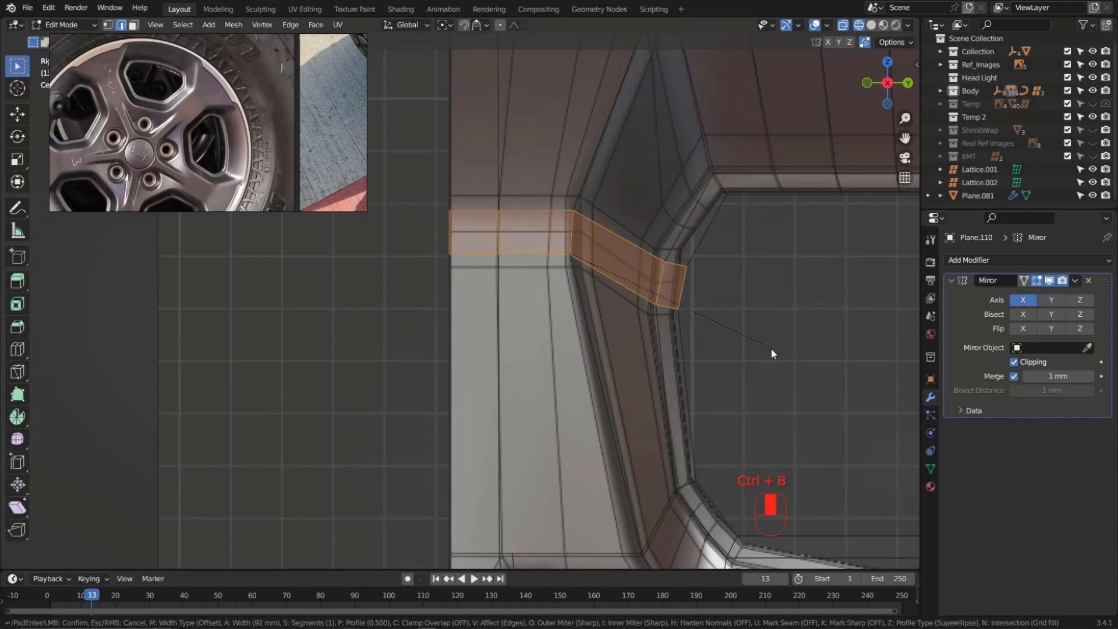
scroll(778, 360, "up", 1)
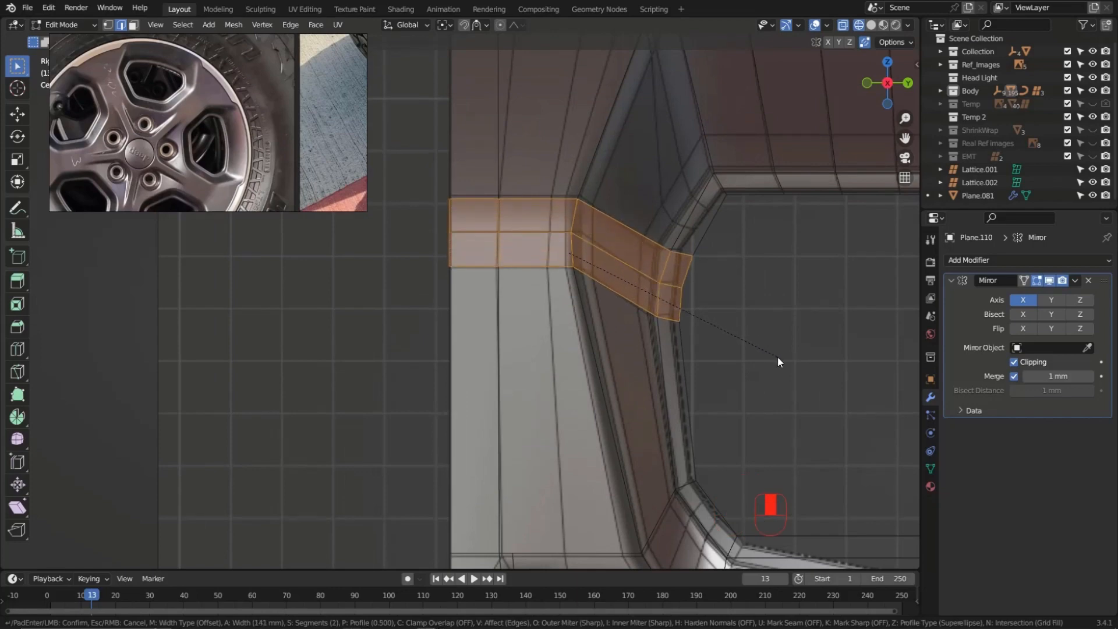
left_click(777, 360)
Move the two upper short bevel edges at the window opening onto the reference outline, the upper one about -7.7 mm in Y and 2 mm in Z
left_click(530, 208, "alt")
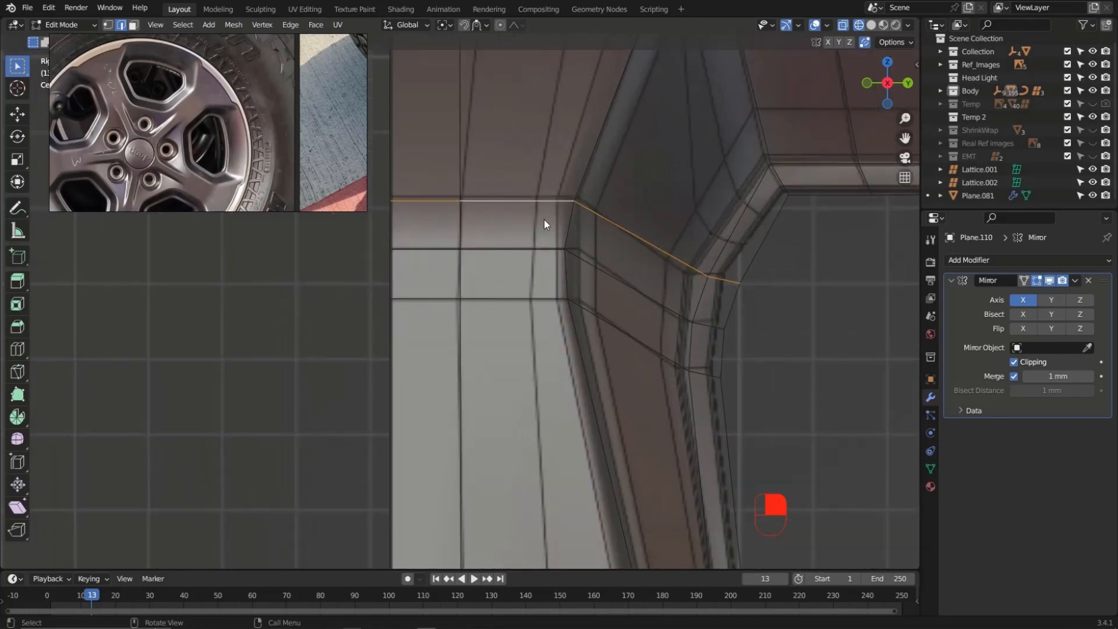
scroll(736, 275, "up", 3)
left_click(722, 283)
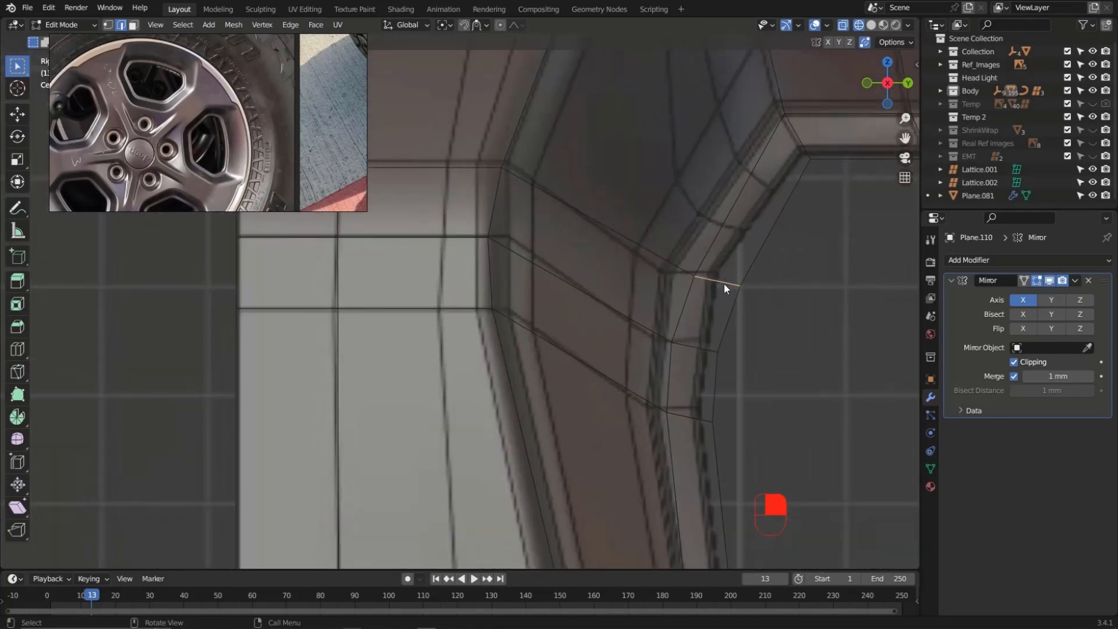
key("g")
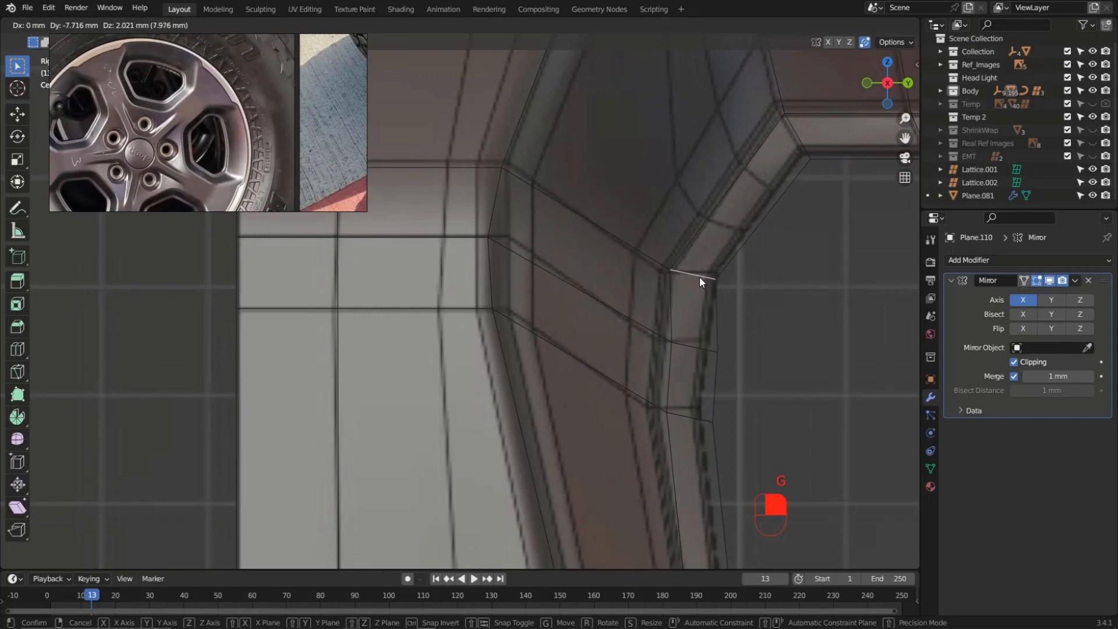
left_click(698, 277)
left_click(693, 348)
key("g")
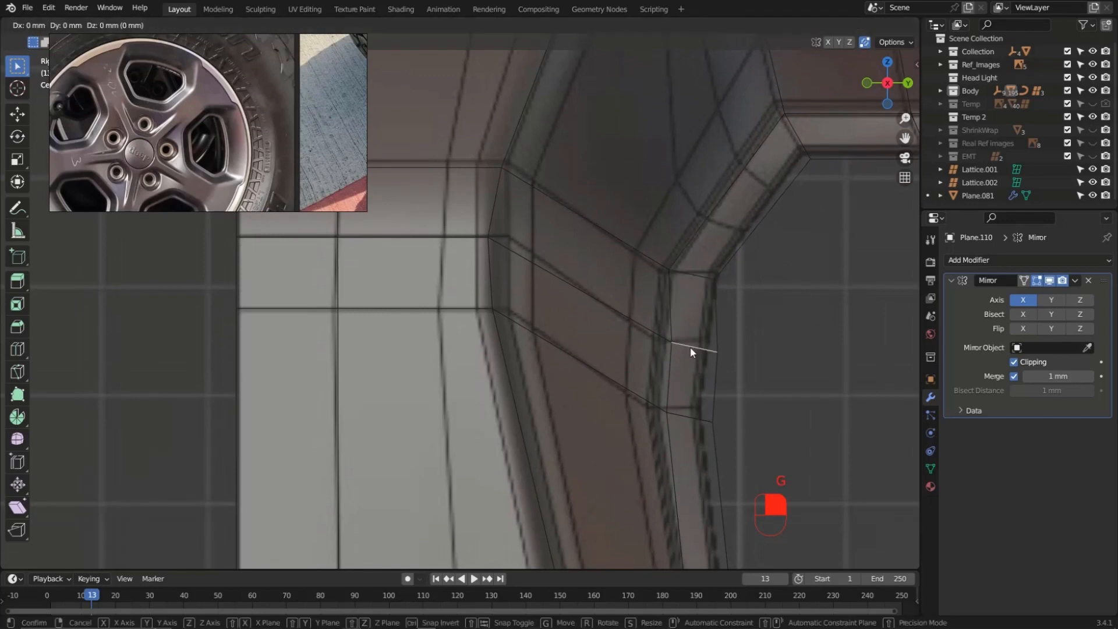
left_click(687, 348)
Move the bevel's middle vertex at the spoke's outer corner about 4.6 mm along the Y axis
middle_click_drag(579, 256, 650, 315, "shift")
key("1")
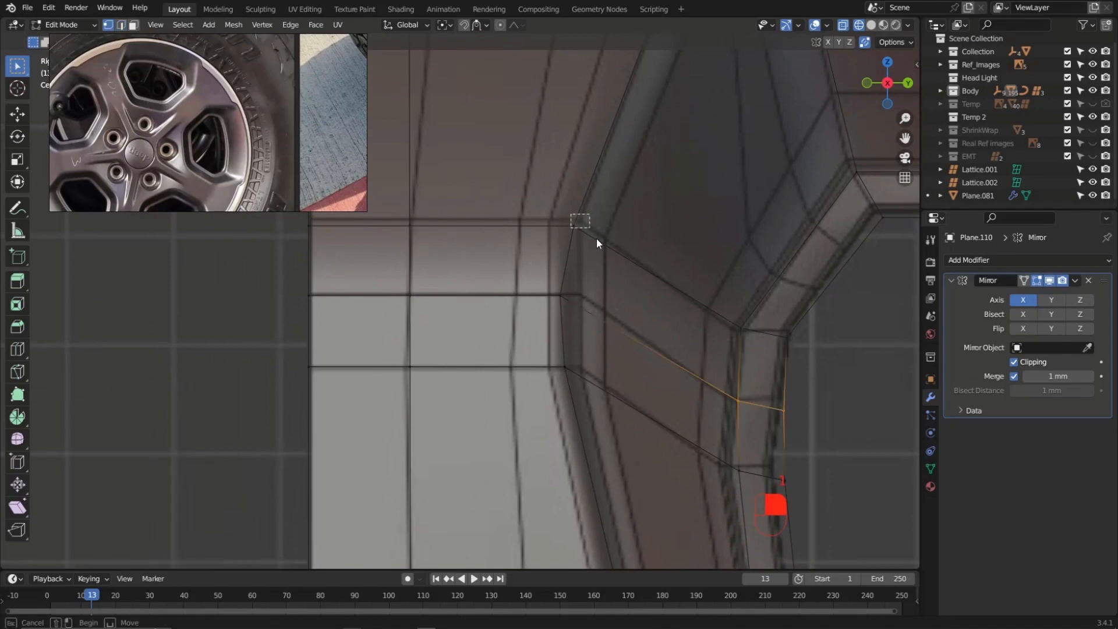
left_click(573, 308)
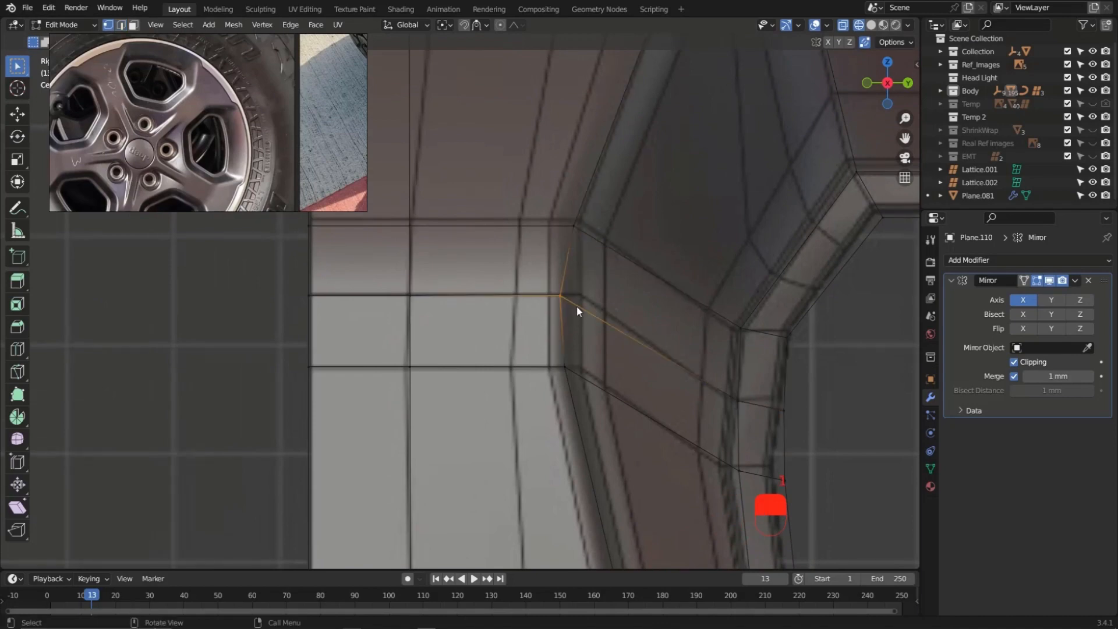
key("g")
key("y")
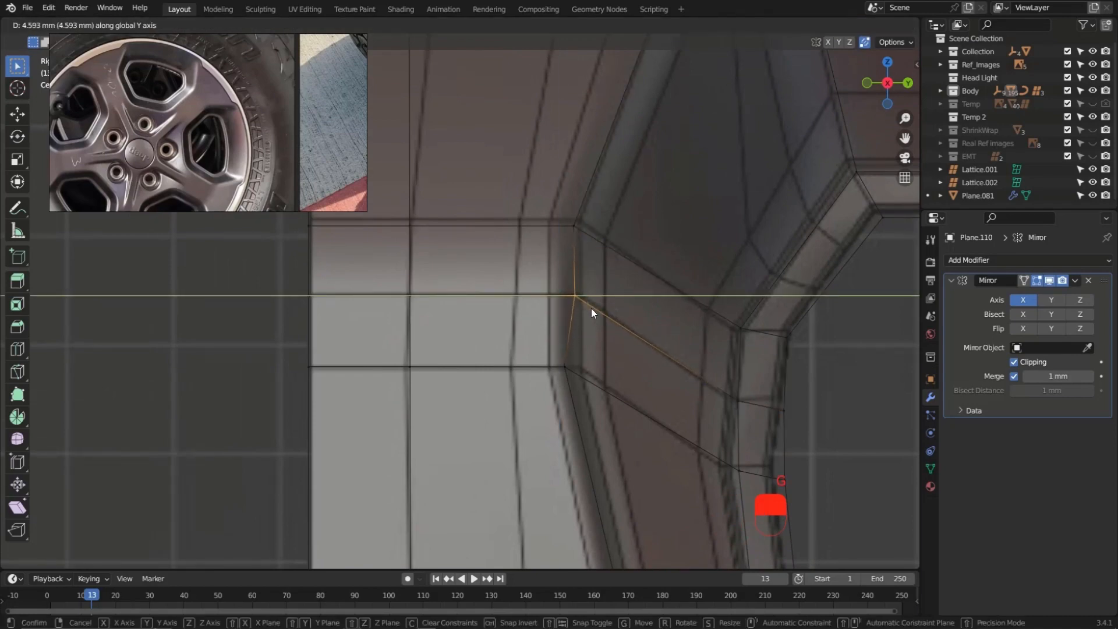
left_click(592, 309)
Move the bevel's upper and middle vertices at the spoke's outer corner together about -3.5 mm along the Y axis
left_click_drag(554, 205, 610, 317)
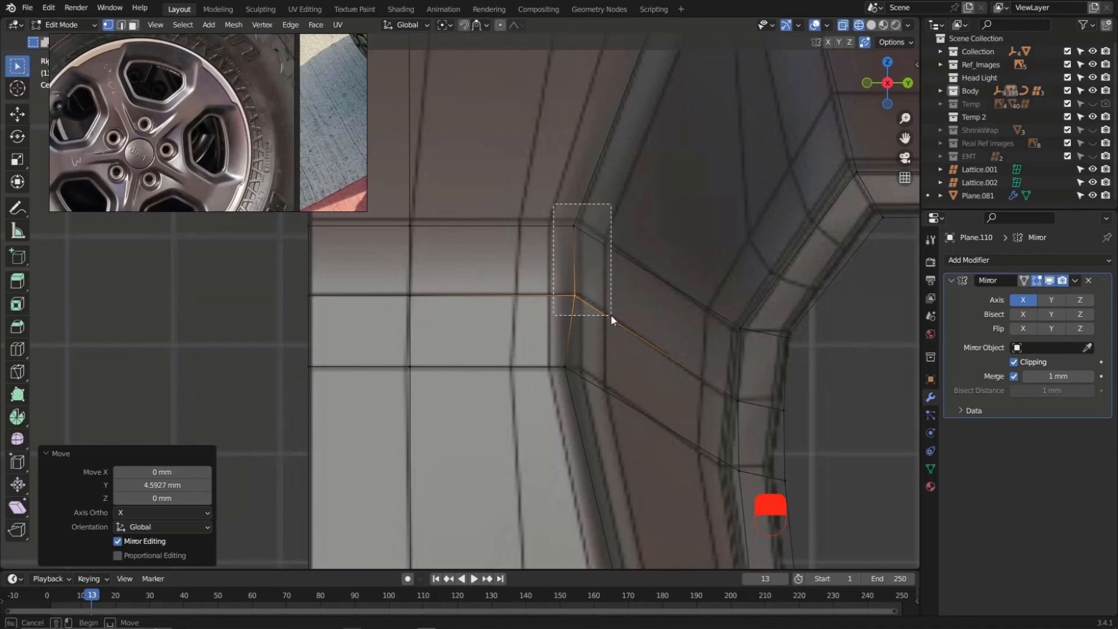
key("g")
key("y")
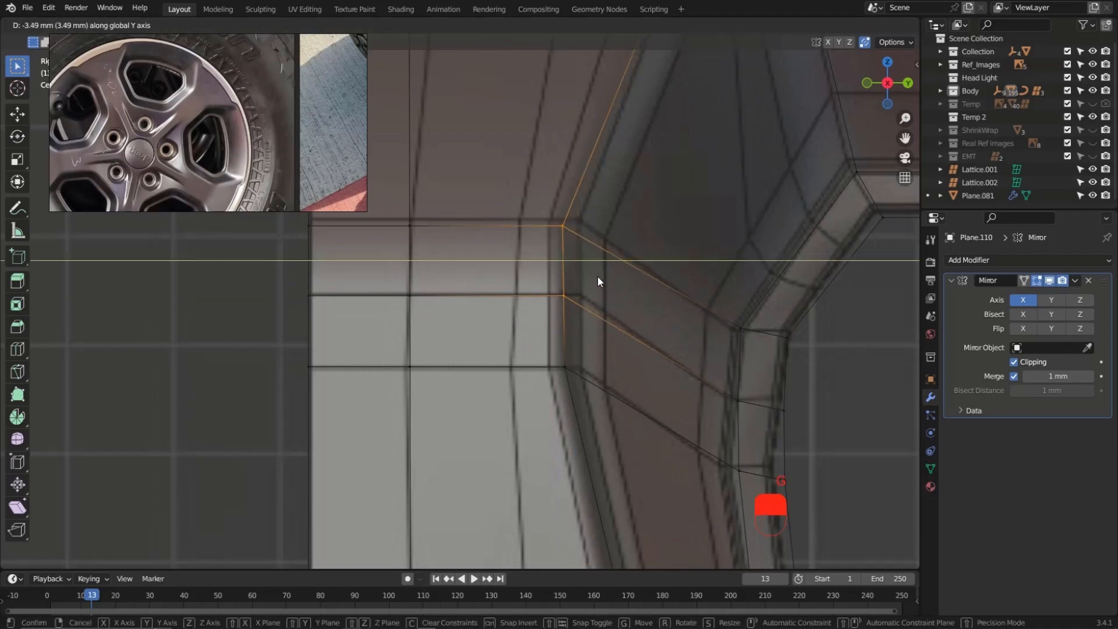
left_click(597, 277)
Add a loop cut across the angled side face of the window pocket and slide it by about -0.41
scroll(538, 312, "down", 4)
scroll(519, 324, "down", 3)
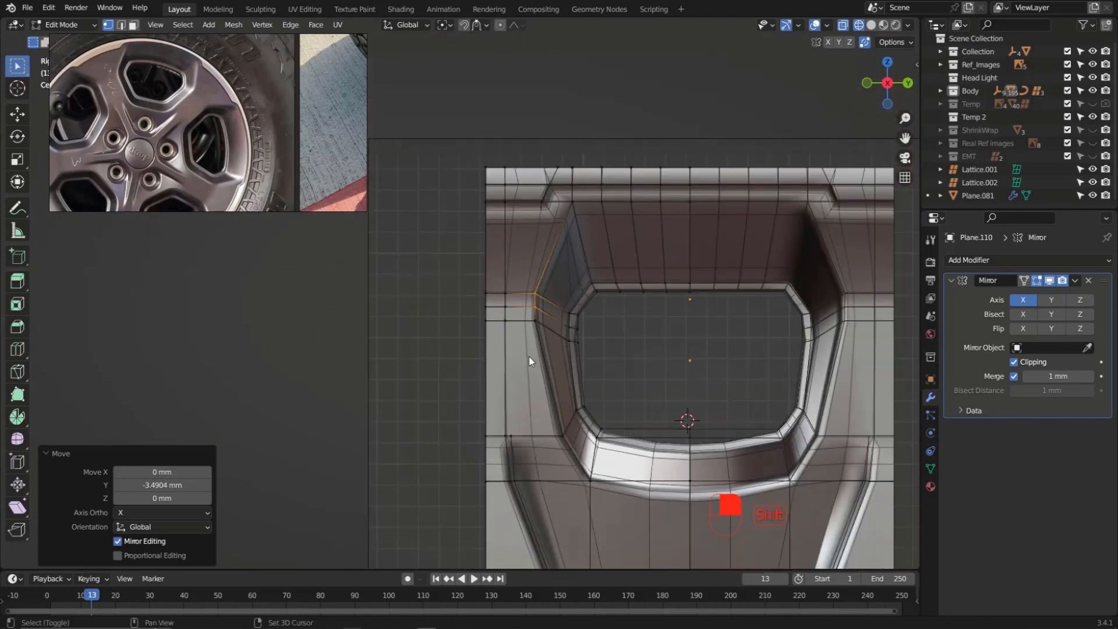
middle_click_drag(530, 312, 530, 305, "shift")
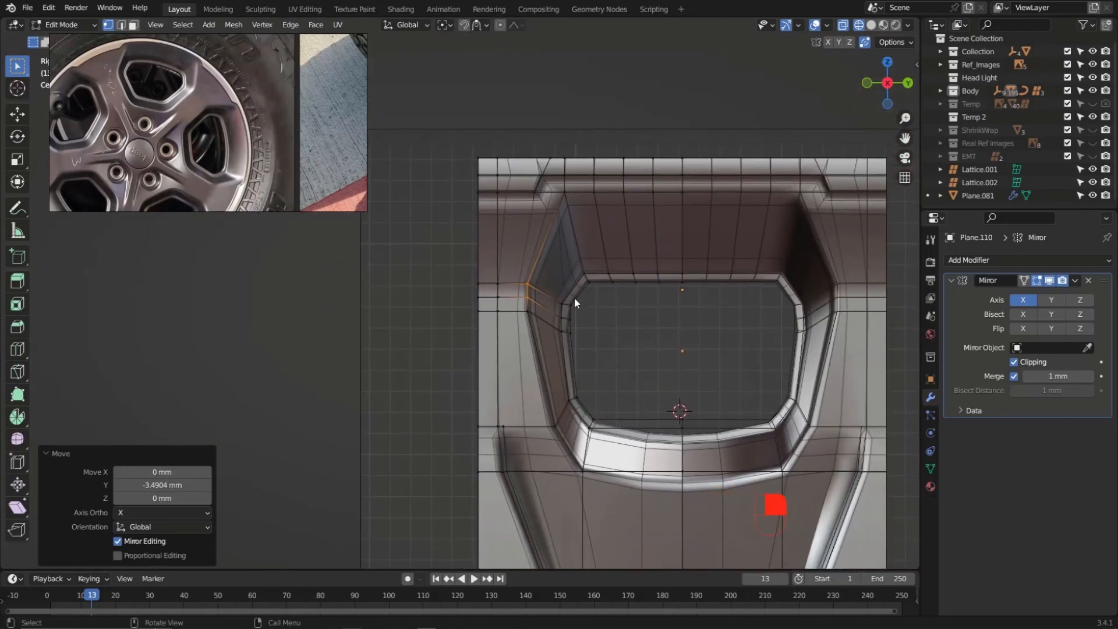
scroll(568, 309, "up", 2)
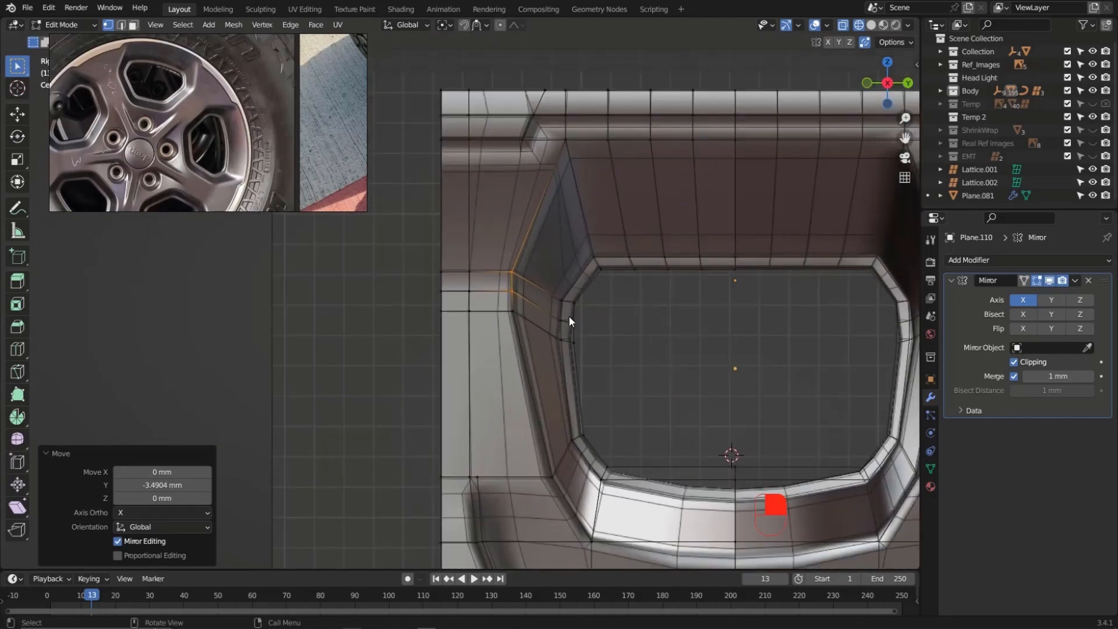
scroll(570, 316, "down", 2)
scroll(562, 199, "up", 5)
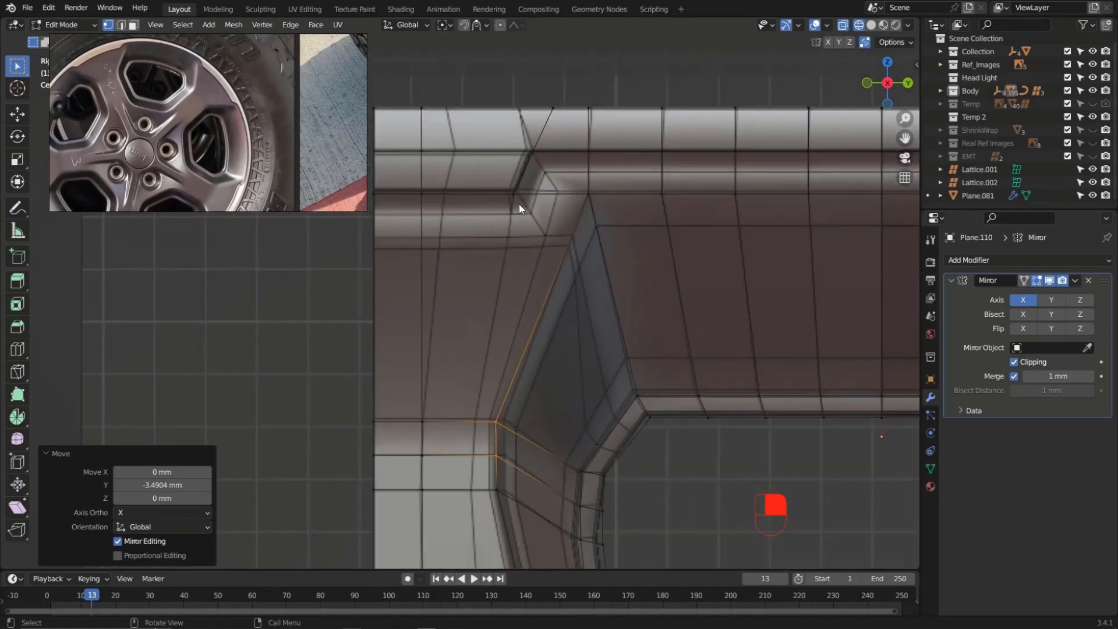
middle_click_drag(520, 209, 589, 239, "shift")
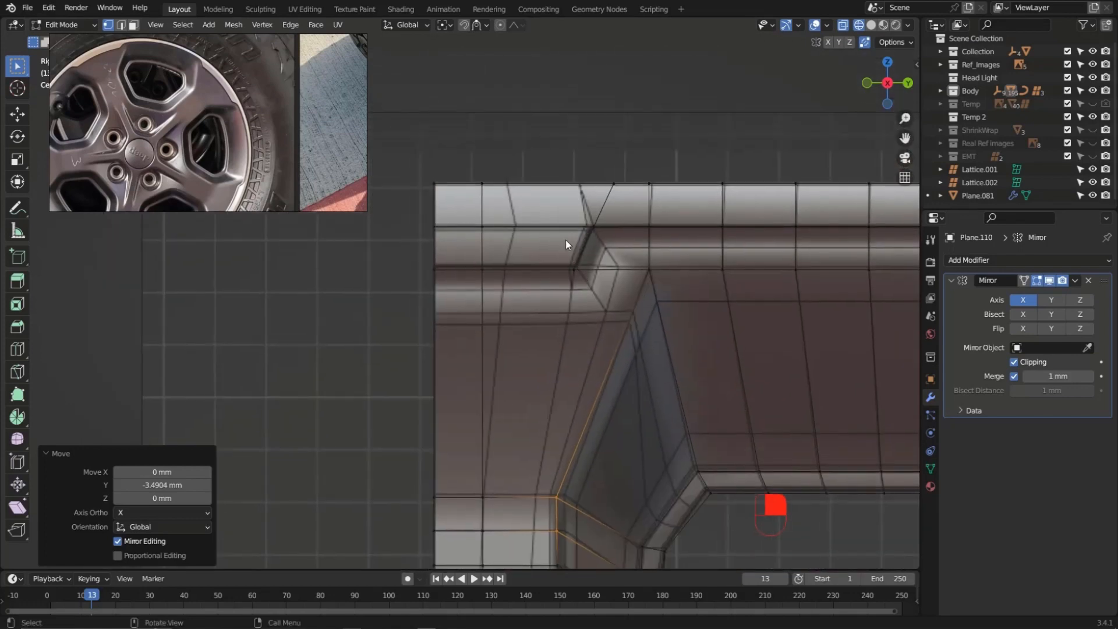
middle_click_drag(599, 281, 628, 356)
middle_click_drag(663, 419, 660, 447)
key("ctrl+r")
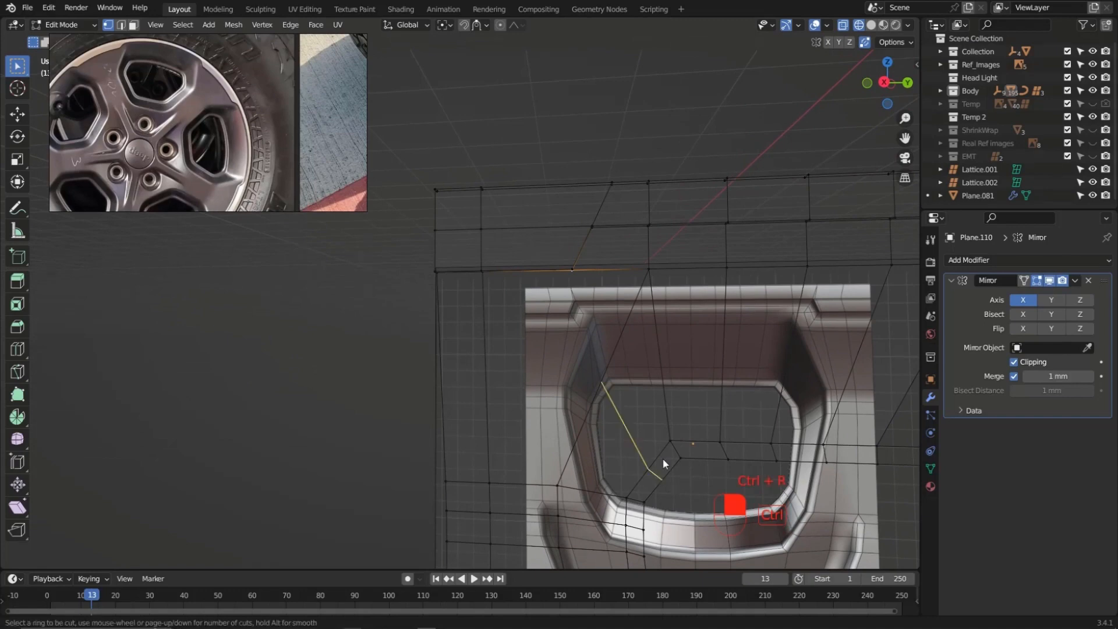
left_click(662, 457)
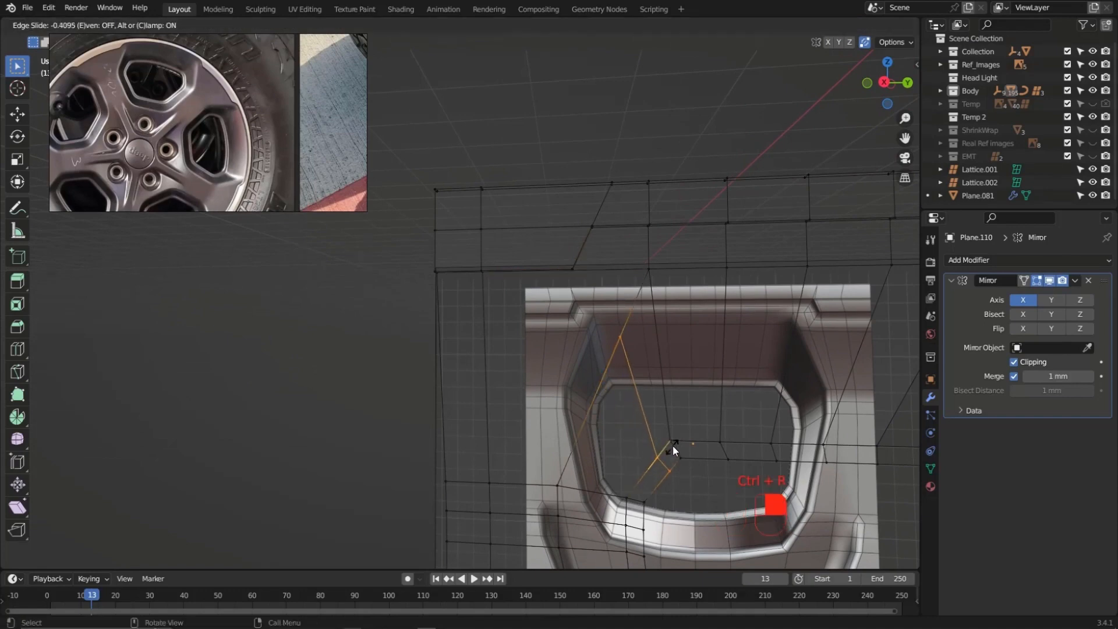
left_click(673, 445)
Switch to solid shading and connect the new cut's vertex on the pocket edge to the stepped lip's lower corner vertex
left_click(623, 336)
middle_click_drag(612, 320, 641, 298)
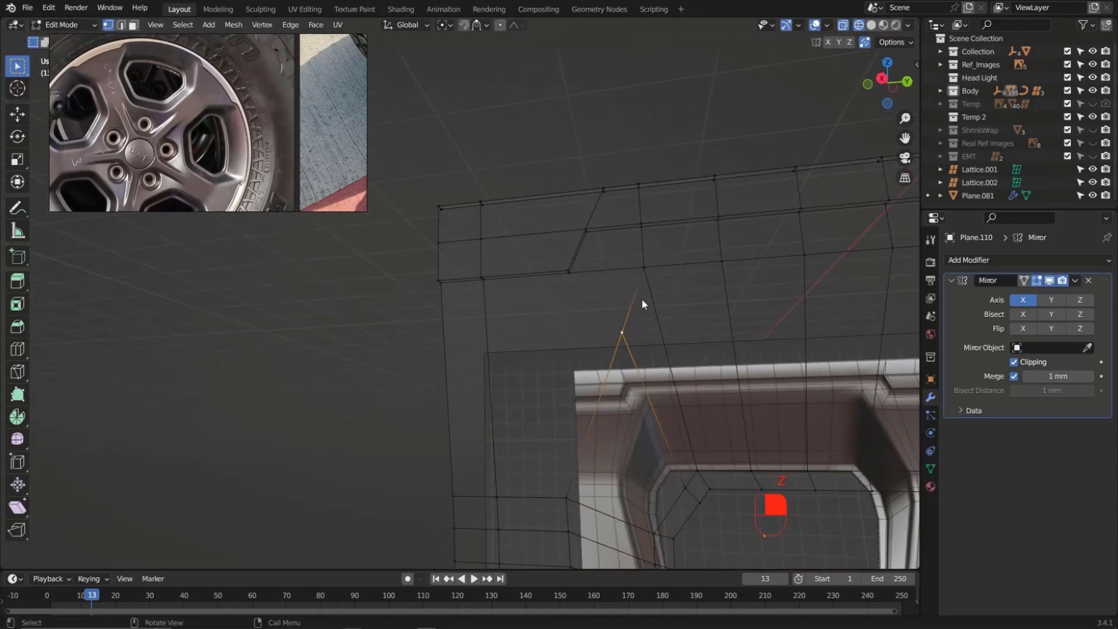
key("z")
left_click(569, 276)
left_click(626, 329)
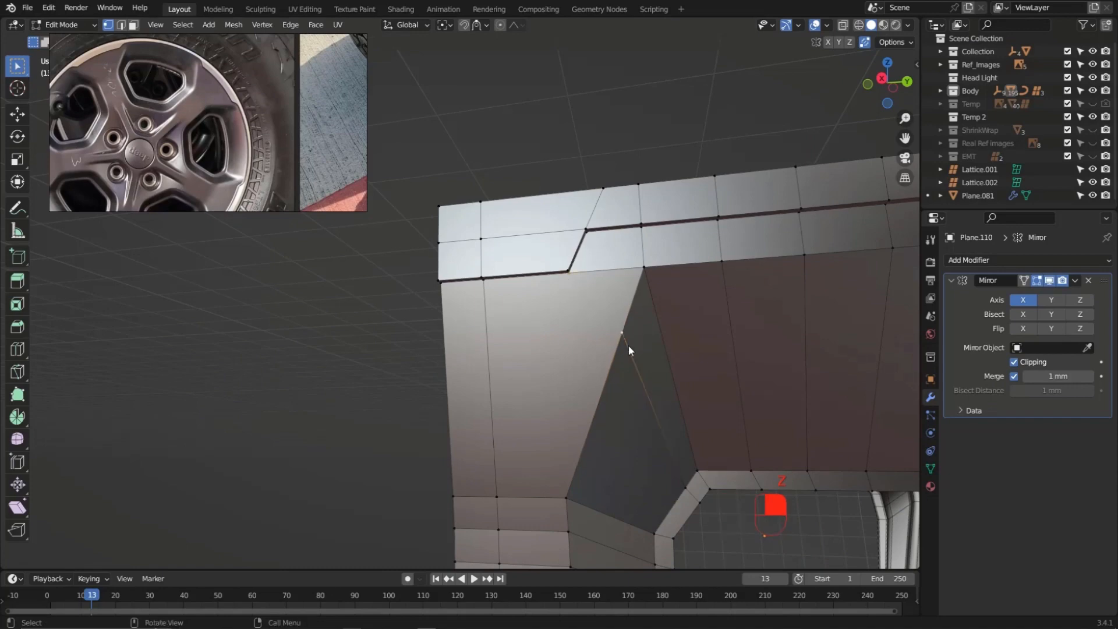
Knife-cut a line just below the stepped lip from the segment's outer edge, around the lip's corner, and along the strip above the window
middle_click_drag(627, 345, 540, 311)
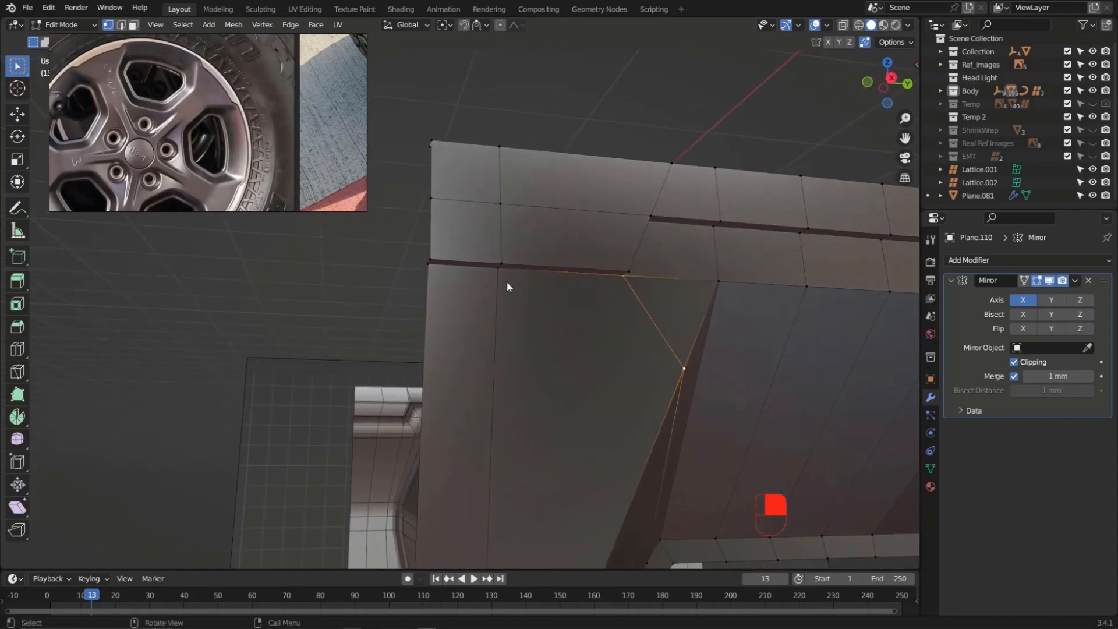
key("k")
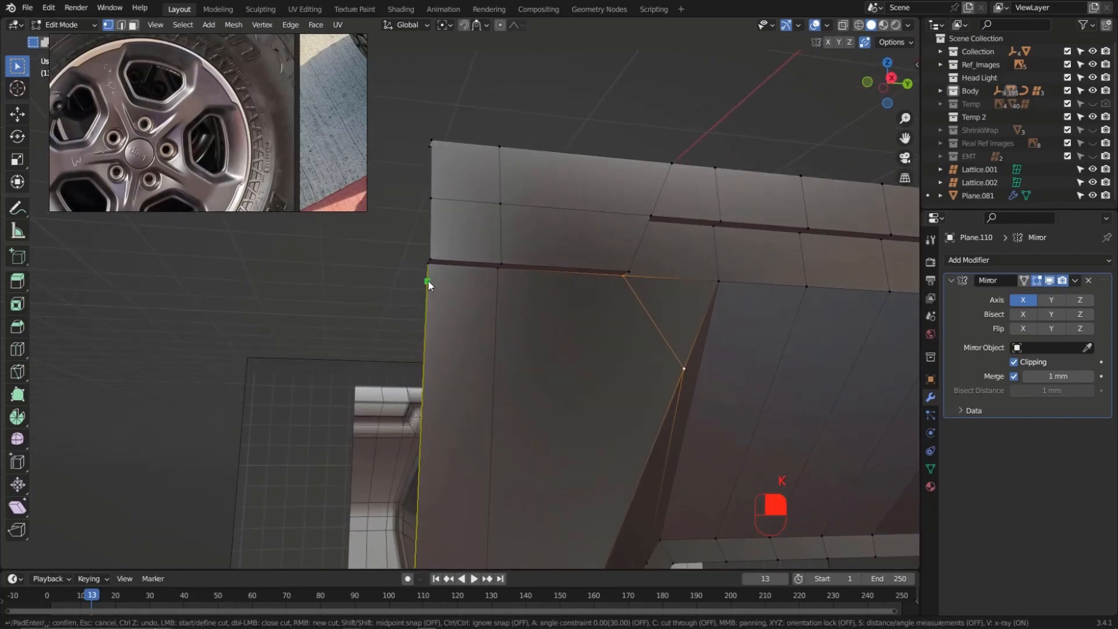
left_click(428, 282)
left_click(497, 285)
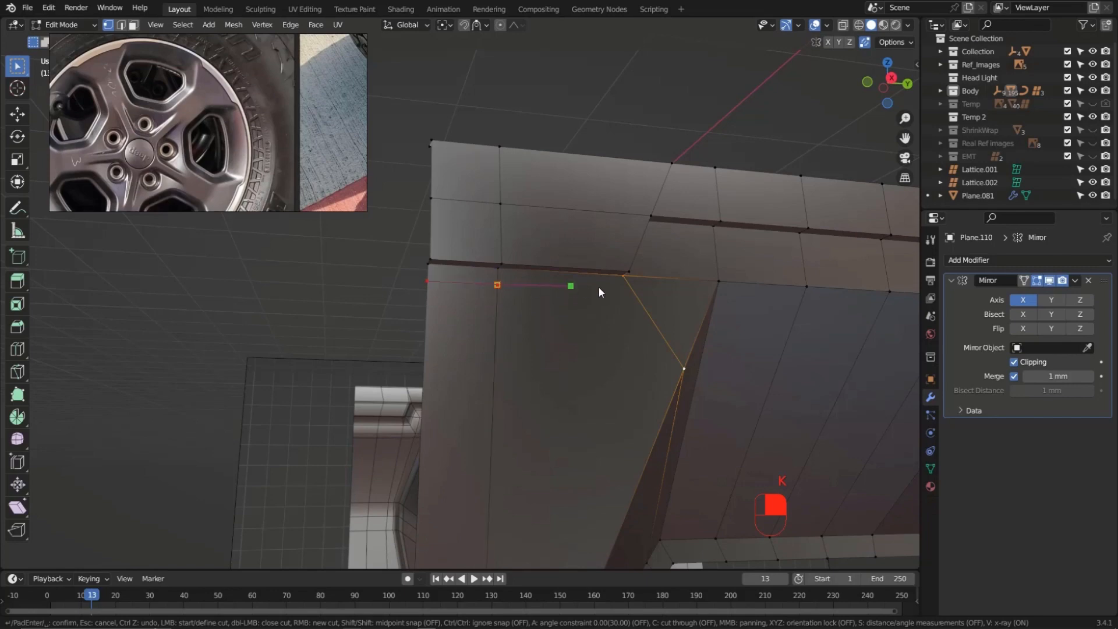
left_click(633, 290)
left_click(646, 278)
mouse_move(657, 240)
middle_mouse_down()
mouse_move(640, 228)
mouse_move(654, 235)
middle_mouse_up()
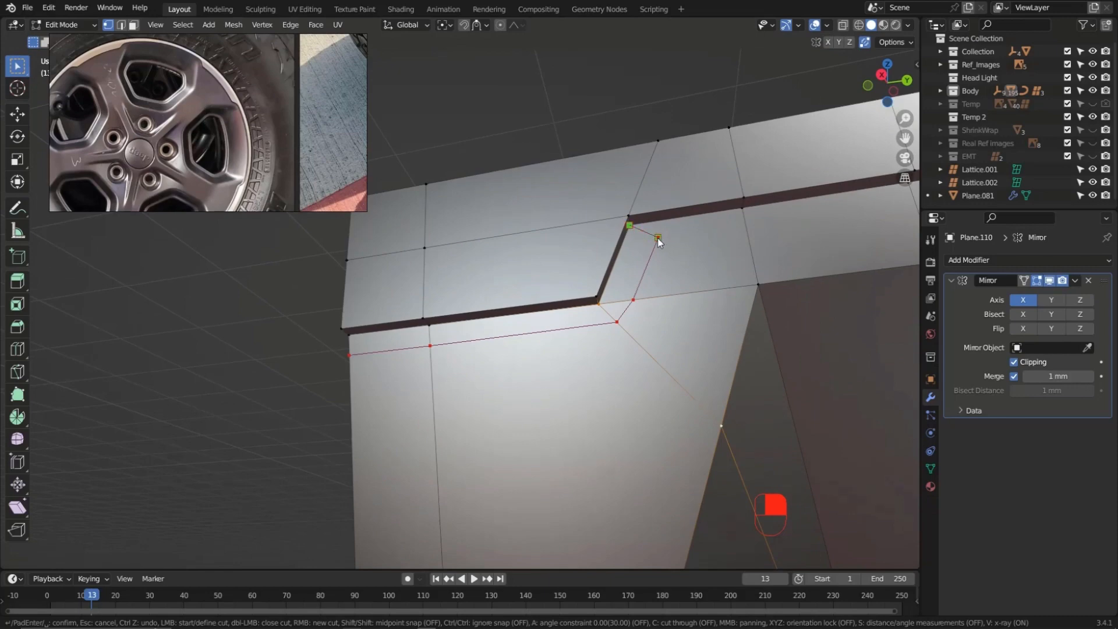
left_click(658, 238)
left_click(745, 226)
scroll(748, 226, "down", 4)
middle_click_drag(757, 222, 485, 250, "shift")
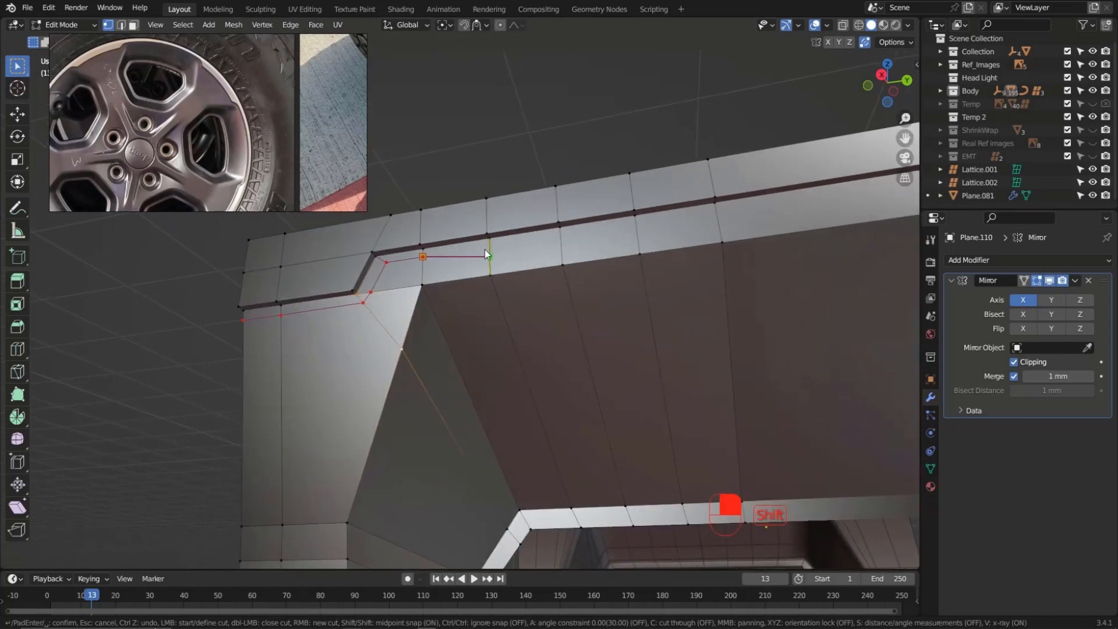
left_click(715, 209)
key("Return")
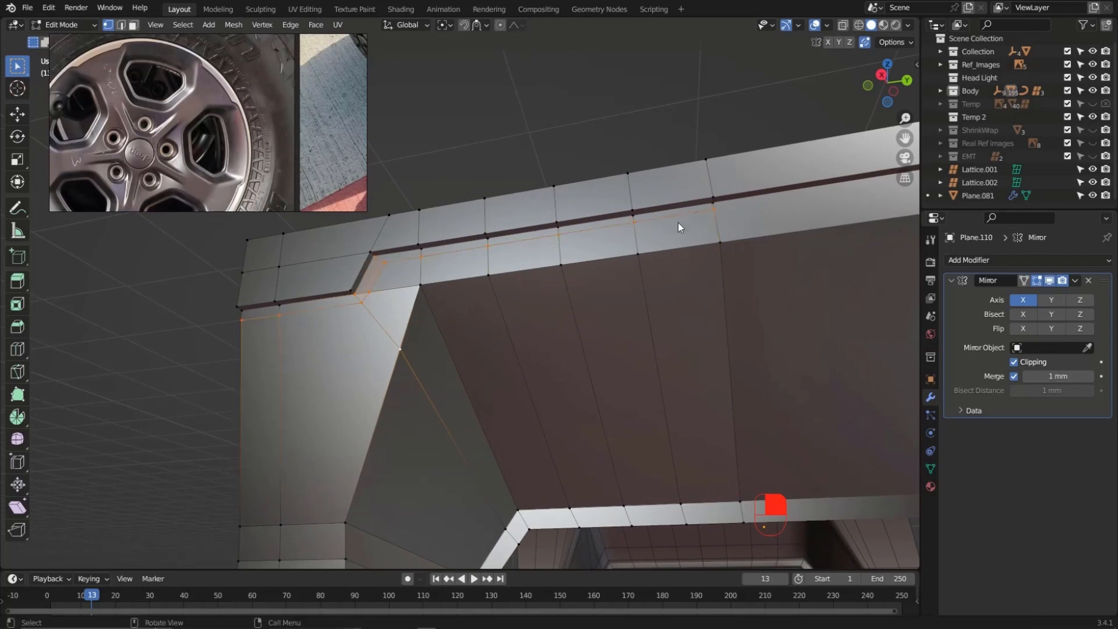
Merge the two neighbouring knife-cut vertices beside the stepped lip's lower corner
middle_click_drag(678, 223, 473, 250)
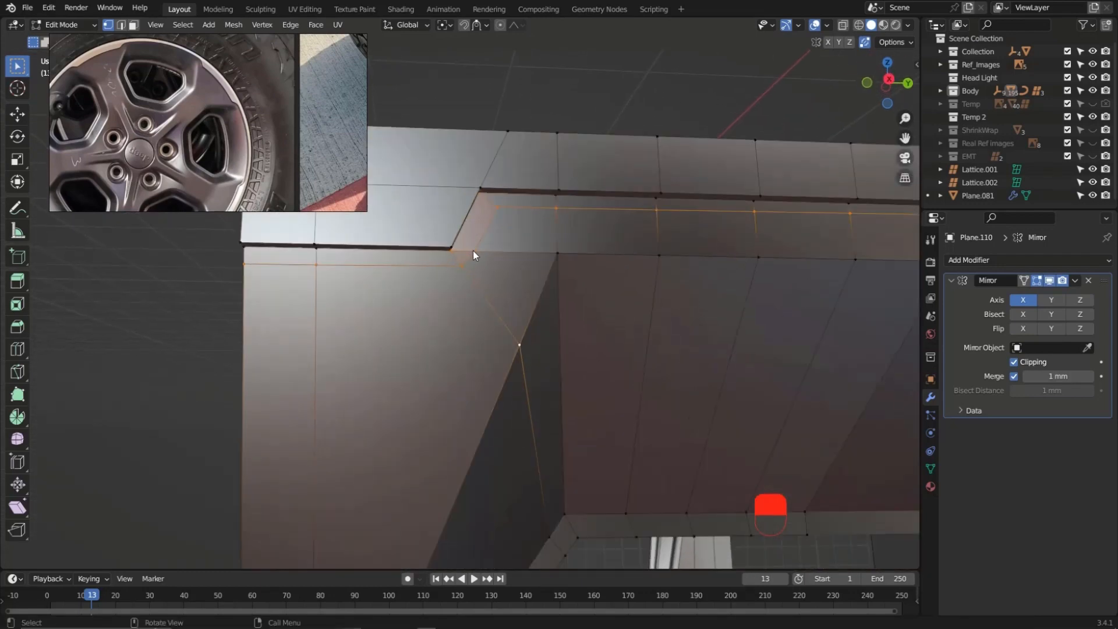
left_click(473, 251)
key("m")
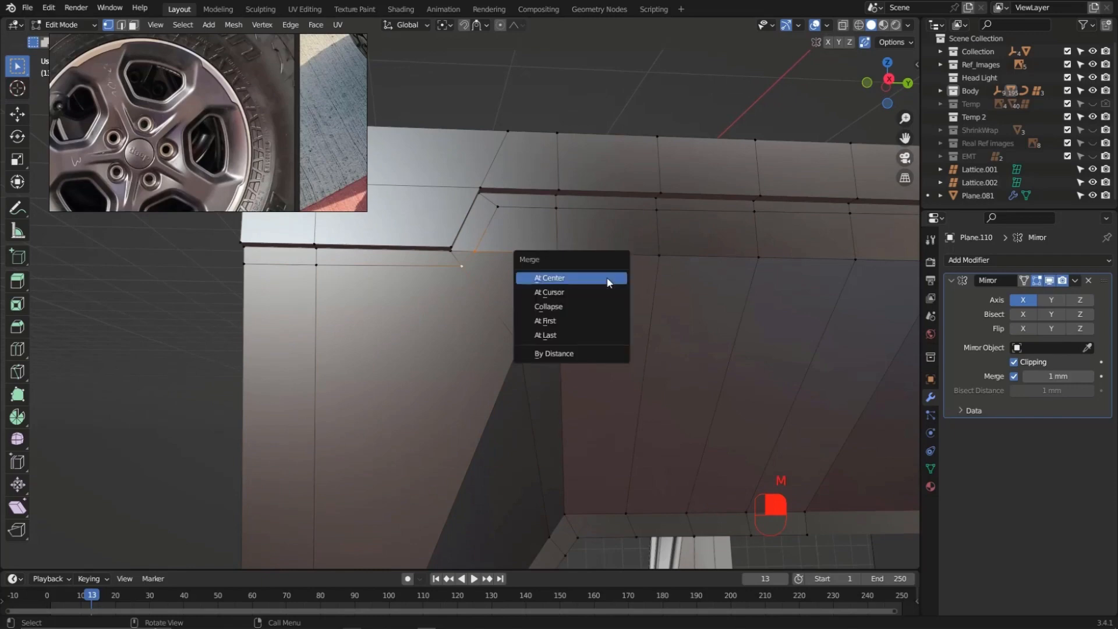
Merge the selected vertices below the notch at their center and move the merged vertex about -3.1 mm in Z and -0.55 mm in Y
left_click(608, 283)
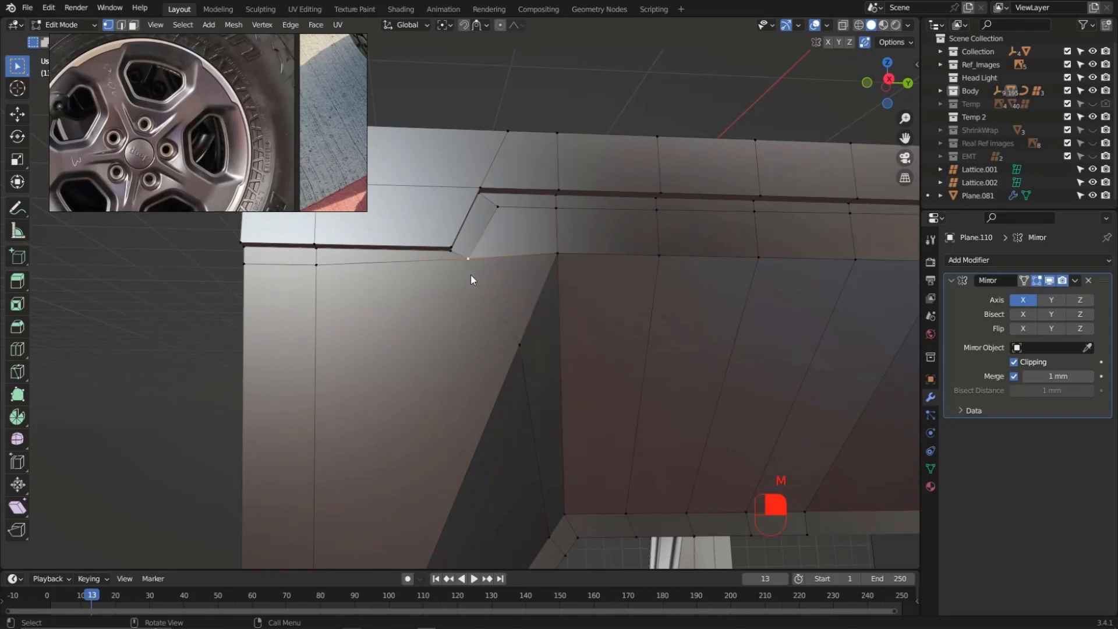
key("KP_3")
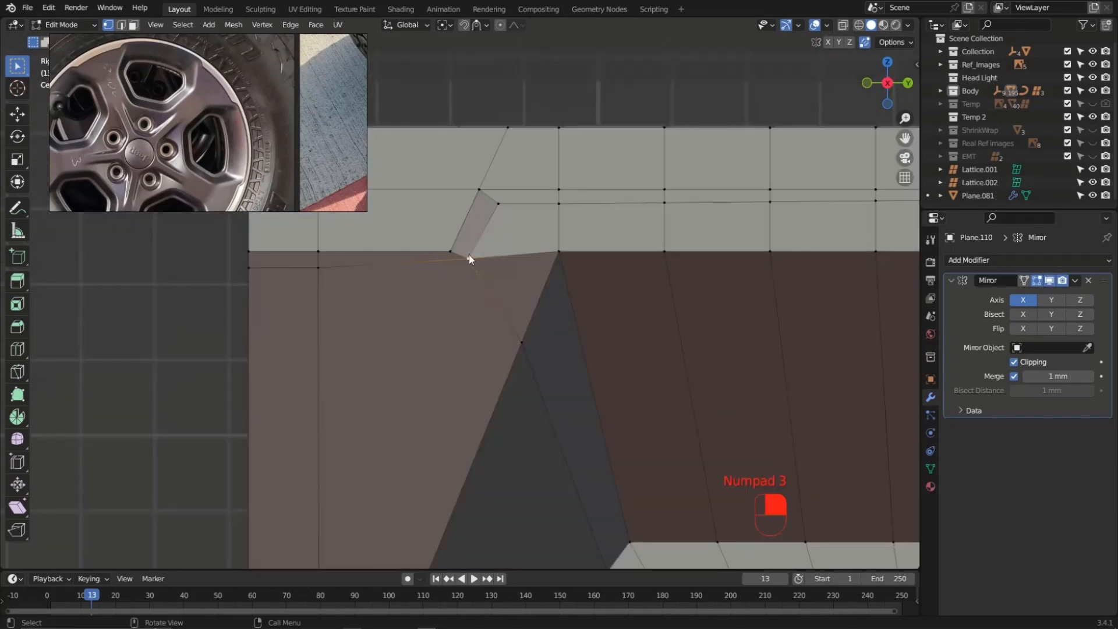
middle_click_drag(467, 257, 512, 270)
key("g")
key("z")
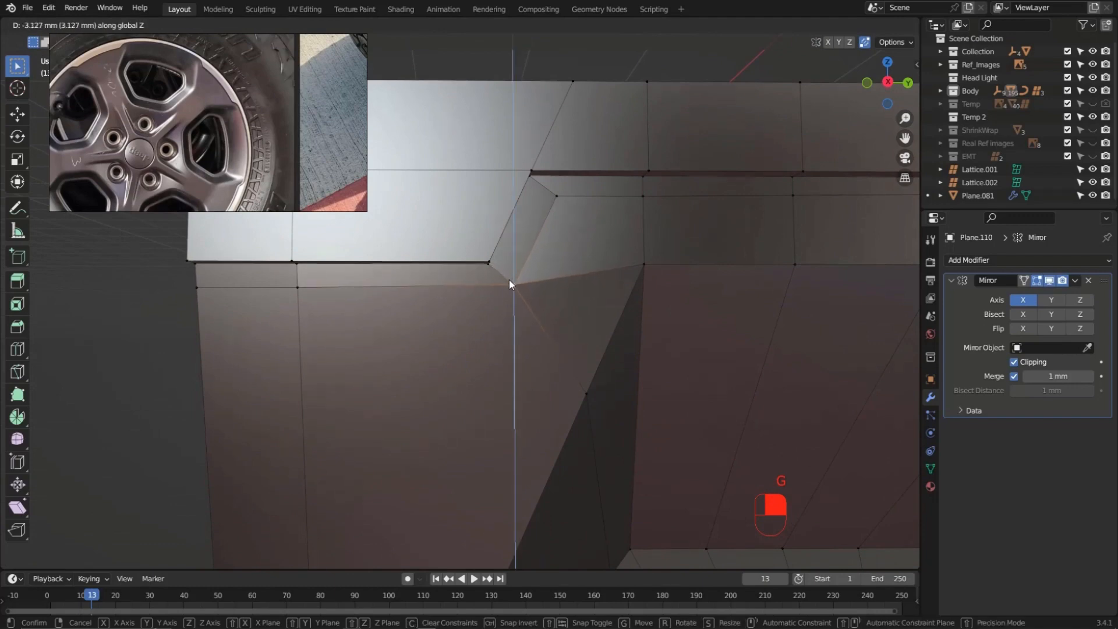
left_click(510, 284)
key("g")
key("y")
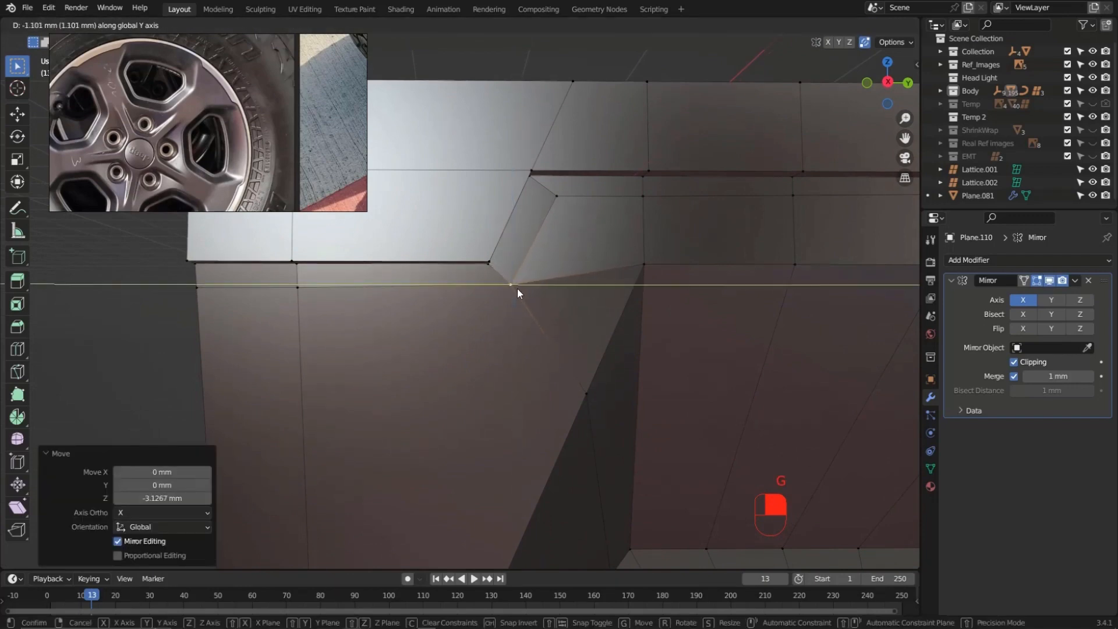
left_click(519, 288)
Edge-slide the inner slanted edge of the rim notch slightly closer to the notch's outer edge
middle_click_drag(501, 226, 626, 271)
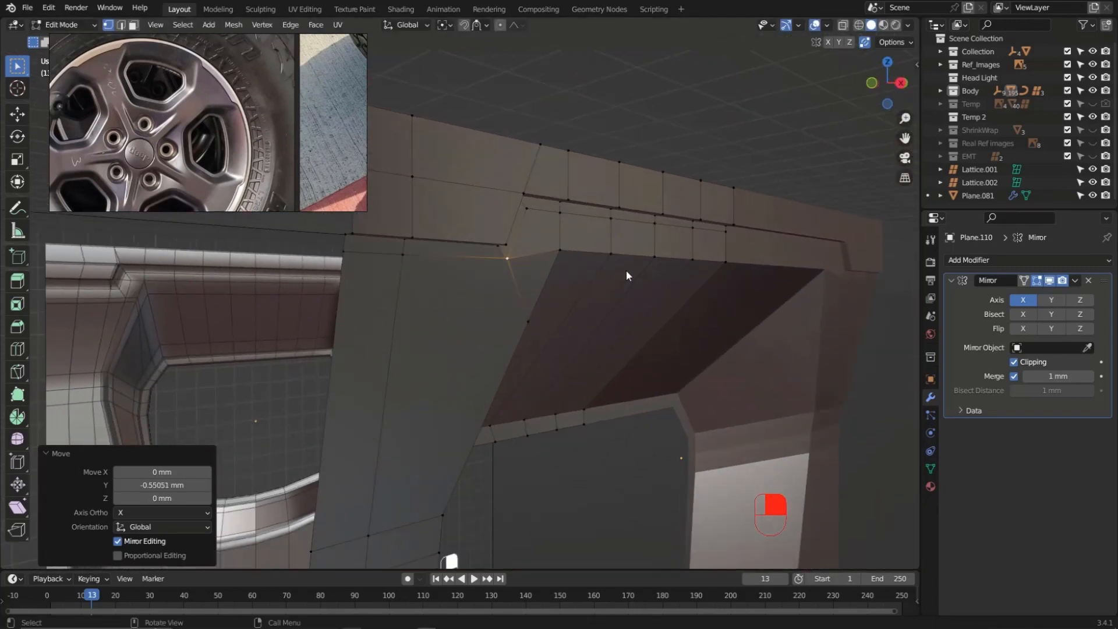
scroll(139, 70, "up", 6)
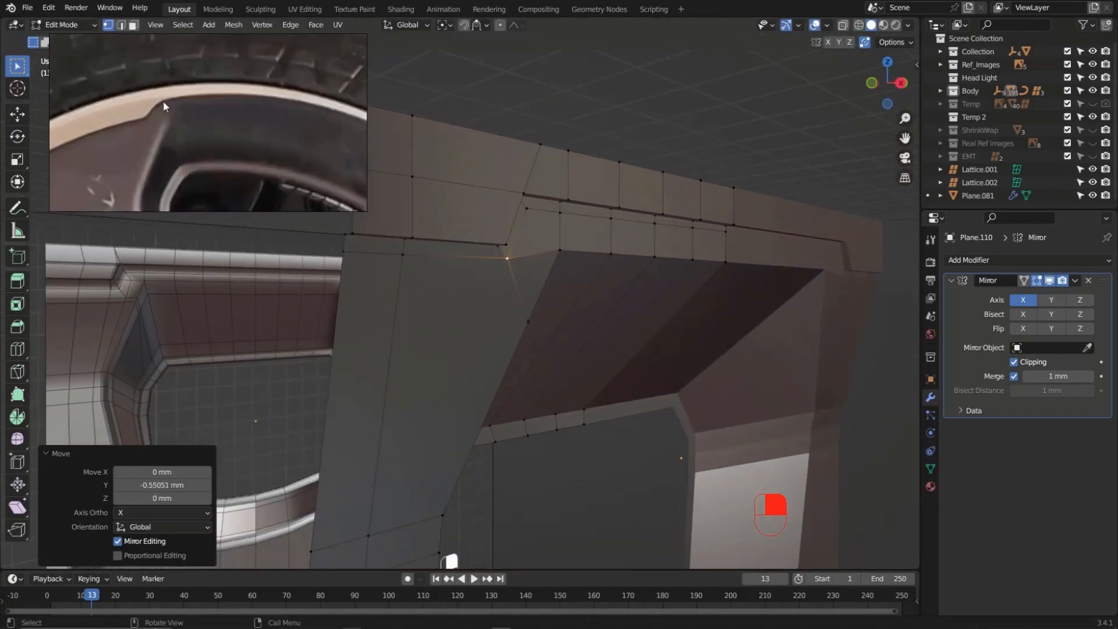
middle_click_drag(543, 256, 604, 246)
scroll(570, 243, "up", 5)
left_click(563, 259)
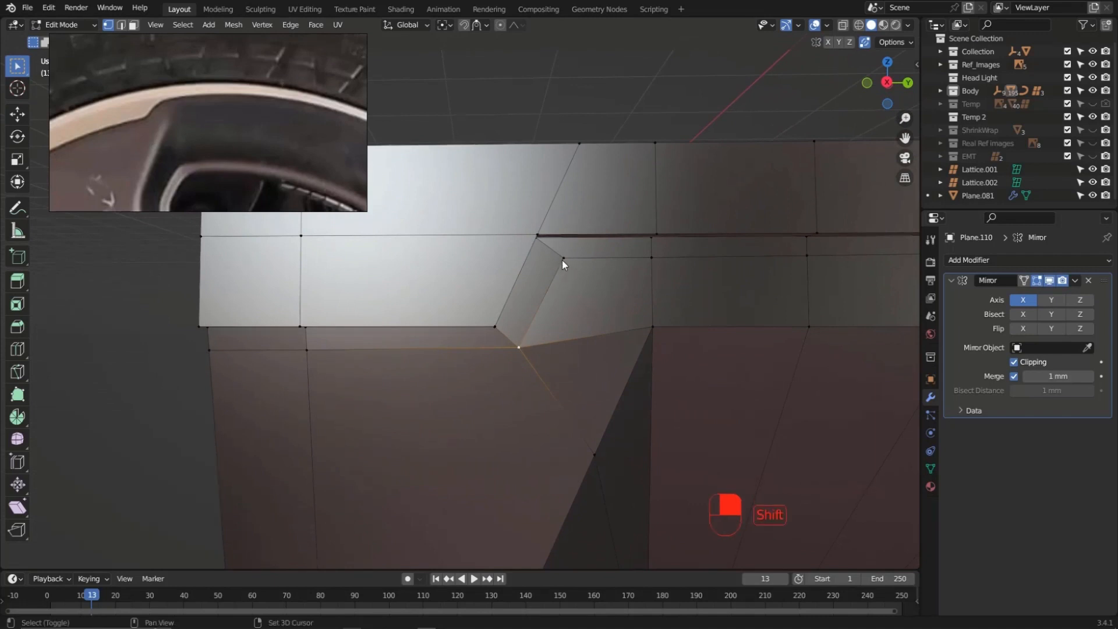
key("g")
key("g")
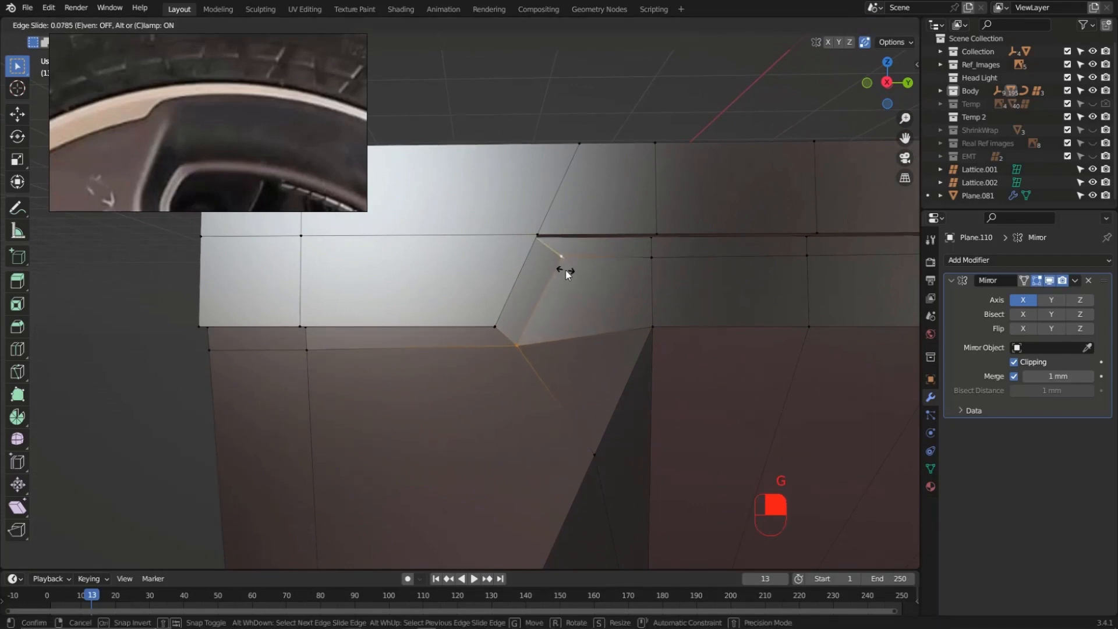
left_click(566, 270)
Flatten the row of vertices just below the rim step, beyond the notch, by scaling it to 0 along Z
left_click(650, 260)
scroll(658, 270, "down", 4)
middle_click_drag(672, 296, 700, 269, "shift")
left_click(785, 264, "ctrl")
key("s")
key("z")
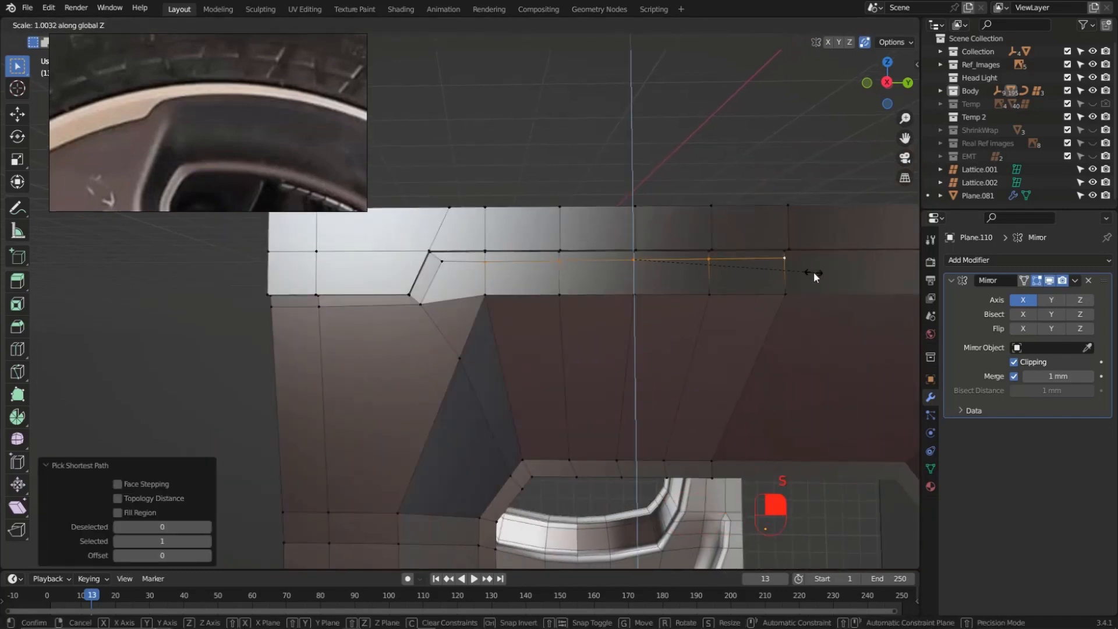
key("0")
key("Return")
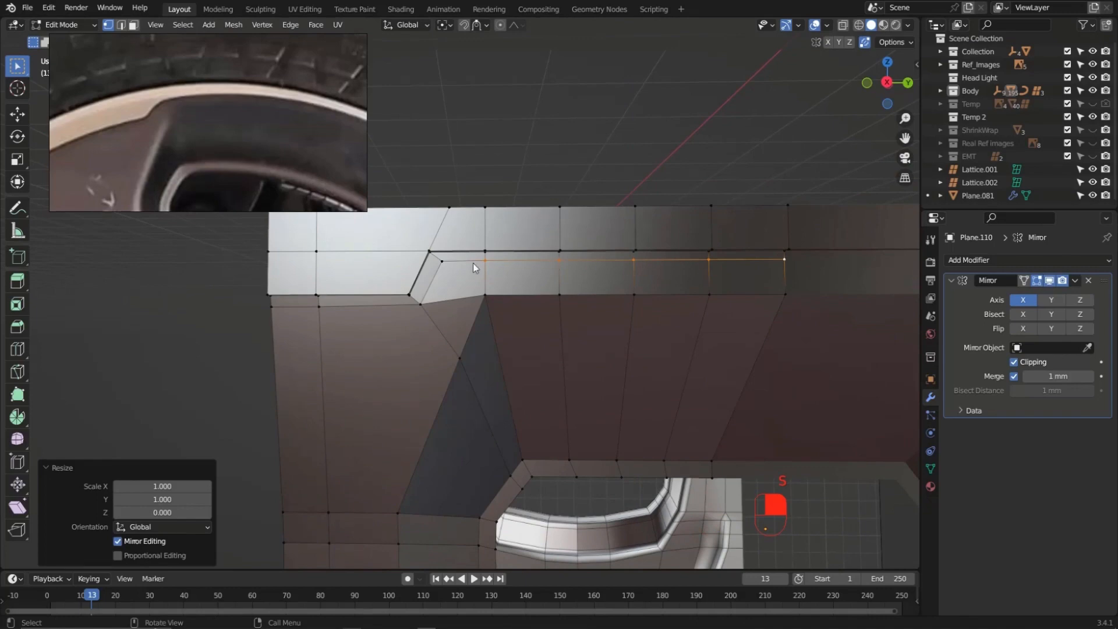
Add a loop cut across the raised rim band beside the notch, slid to a factor of about -0.41
middle_click_drag(474, 267, 504, 267)
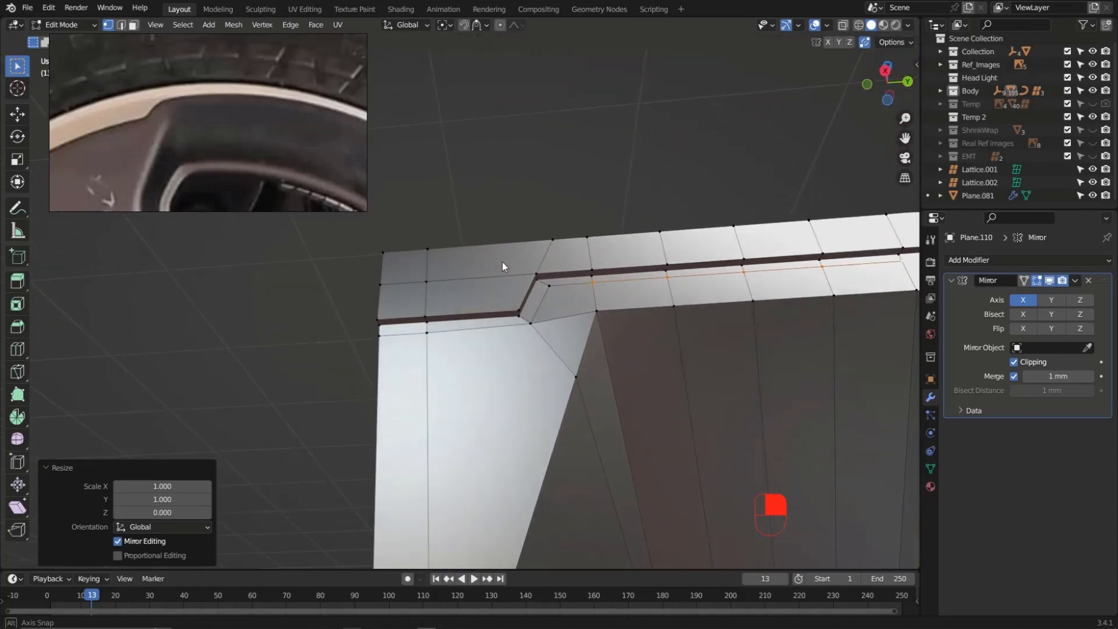
middle_click_drag(491, 306, 500, 347)
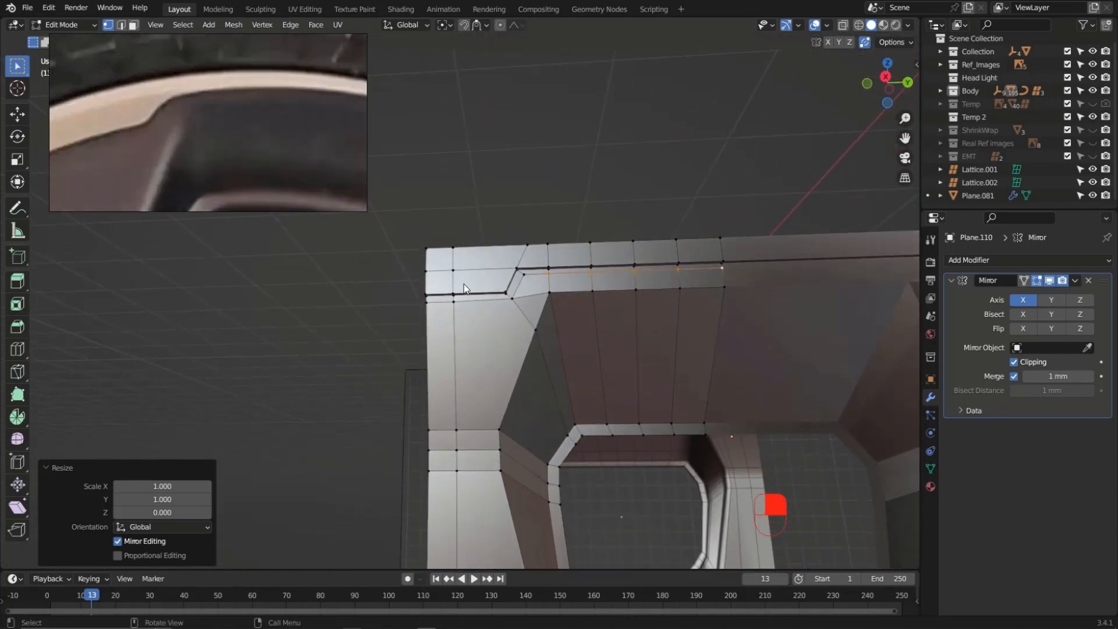
scroll(463, 285, "up", 3)
key("ctrl+r")
left_click(491, 247)
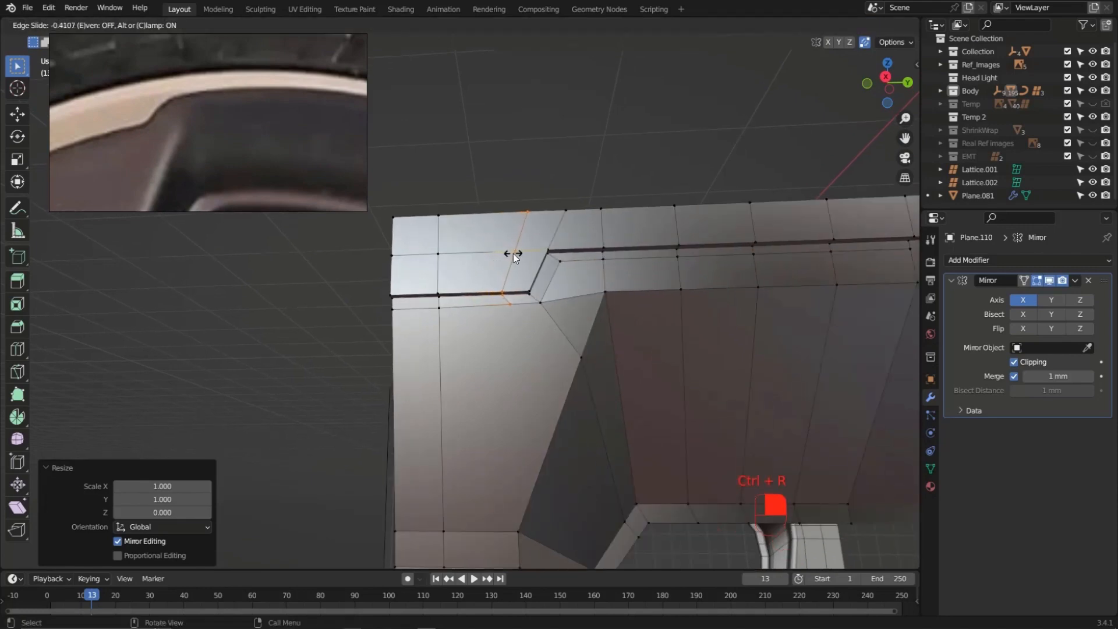
left_click(512, 253)
scroll(522, 294, "up", 2)
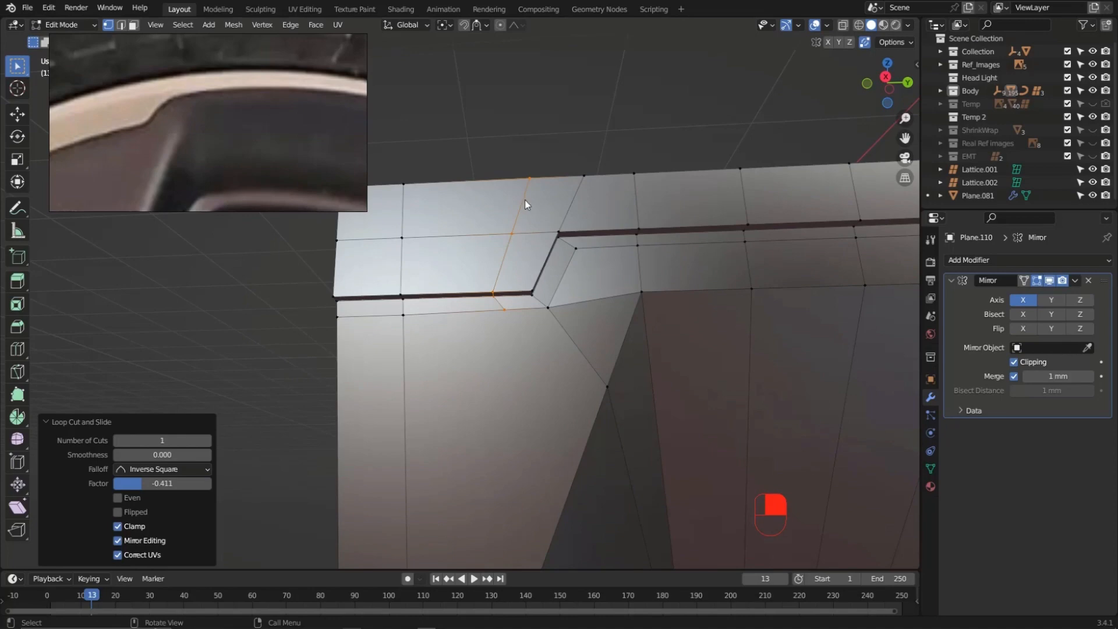
Align the new loop's vertices above the step edge by scaling them to 0 along Y, leaving out its lowest vertex
middle_click_drag(507, 240, 493, 281)
left_click(491, 296)
middle_click_drag(531, 179, 533, 175)
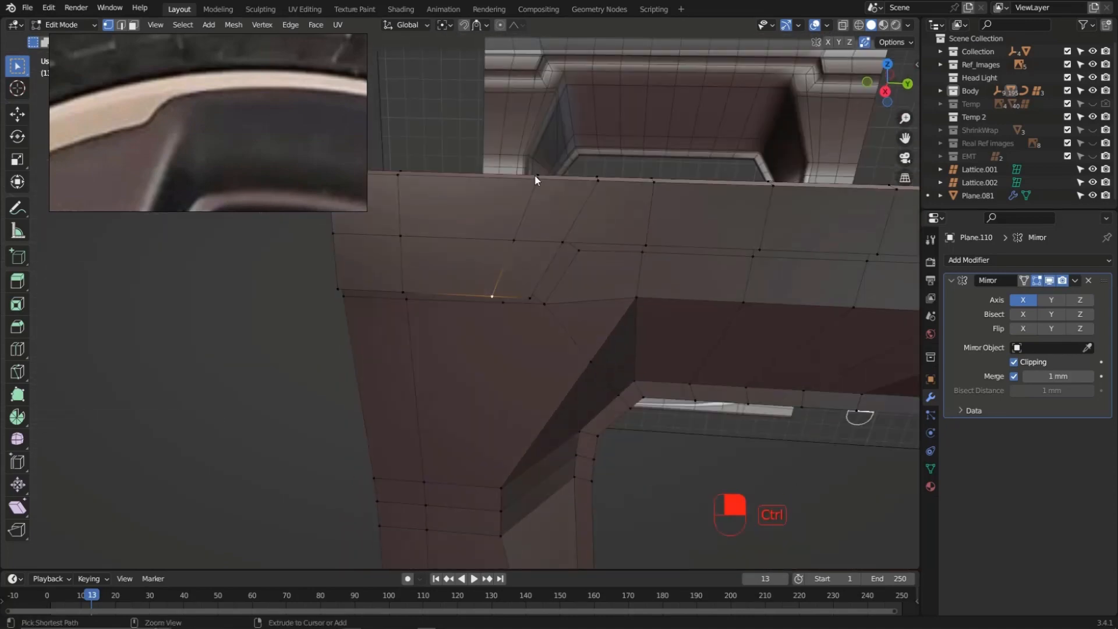
left_click(534, 175, "ctrl")
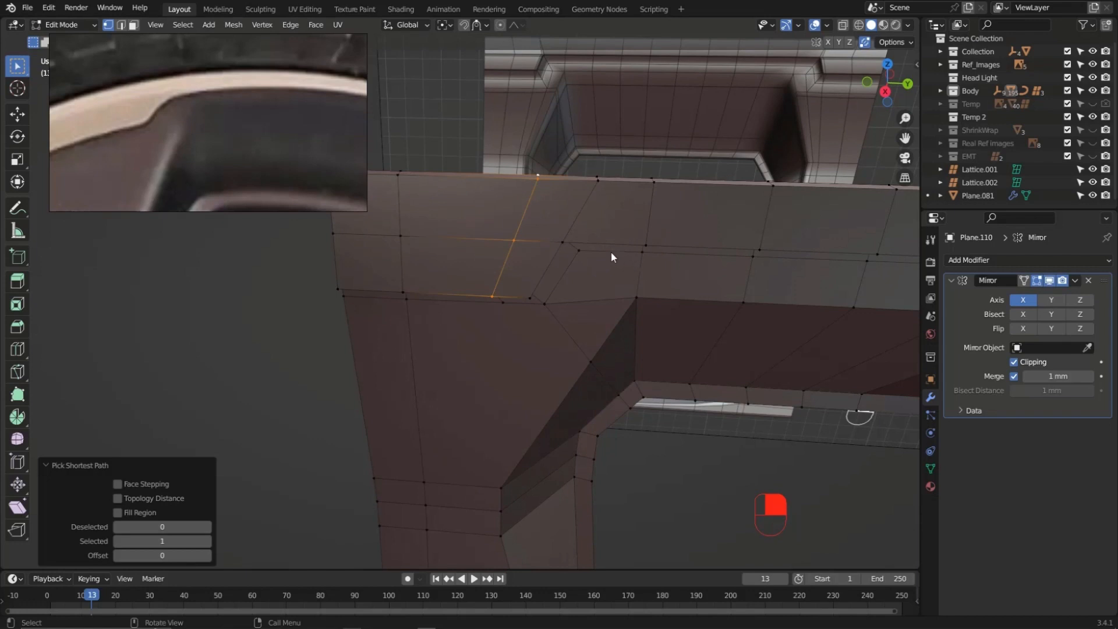
left_click_drag(490, 253, 544, 155)
key("s")
key("y")
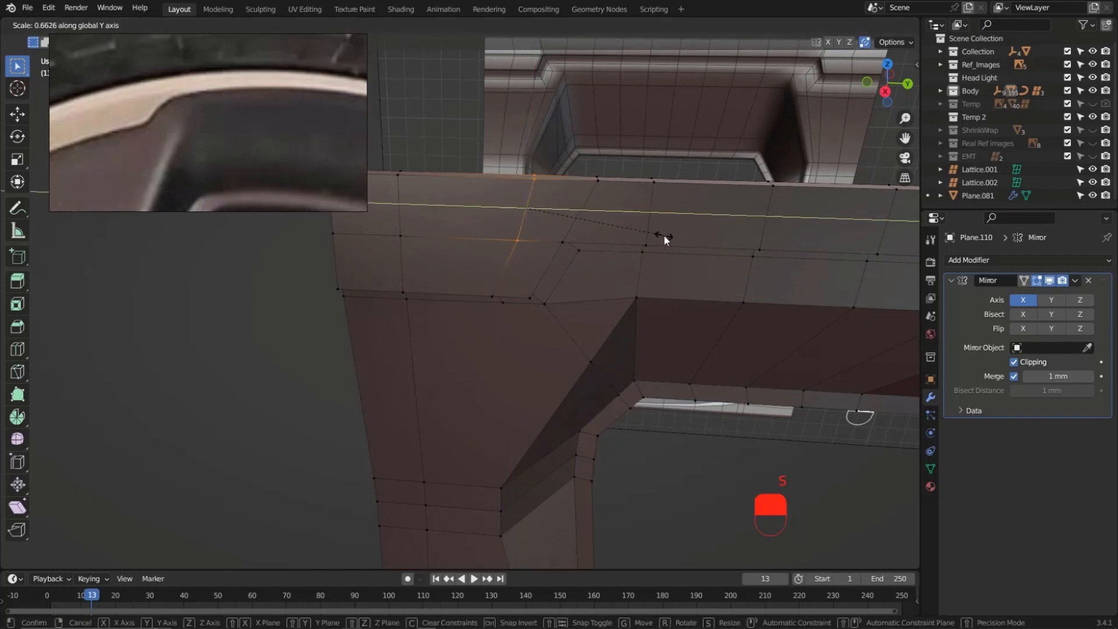
key("0")
key("Return")
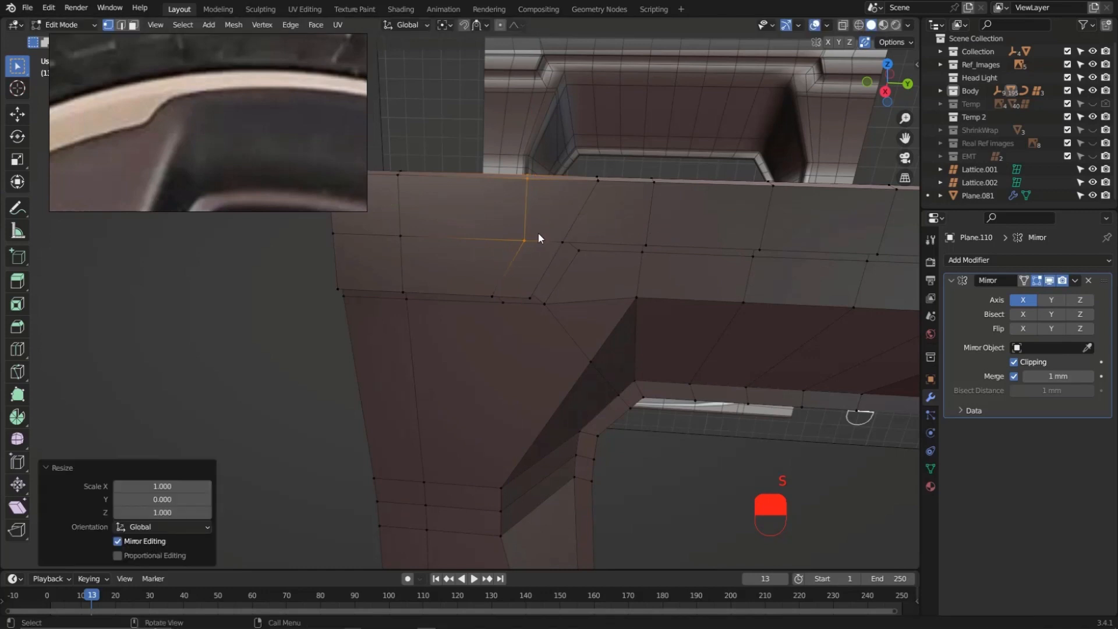
Move the aligned loop vertices about -13 mm along Y, in line with the loop's lower vertex
key("g")
key("y")
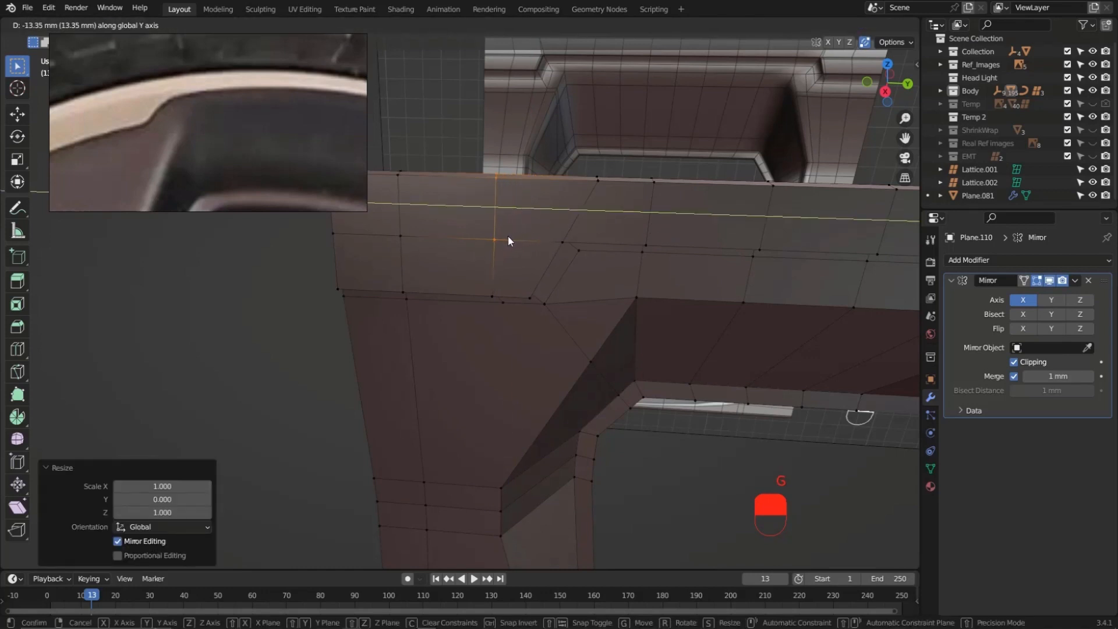
left_click(506, 237)
Knife-cut from the new loop's lower end across the spoke face and its angled side wall to the window opening's corner
middle_click_drag(507, 237, 508, 202)
scroll(508, 205, "down", 2)
middle_click_drag(563, 356, 501, 242, "shift")
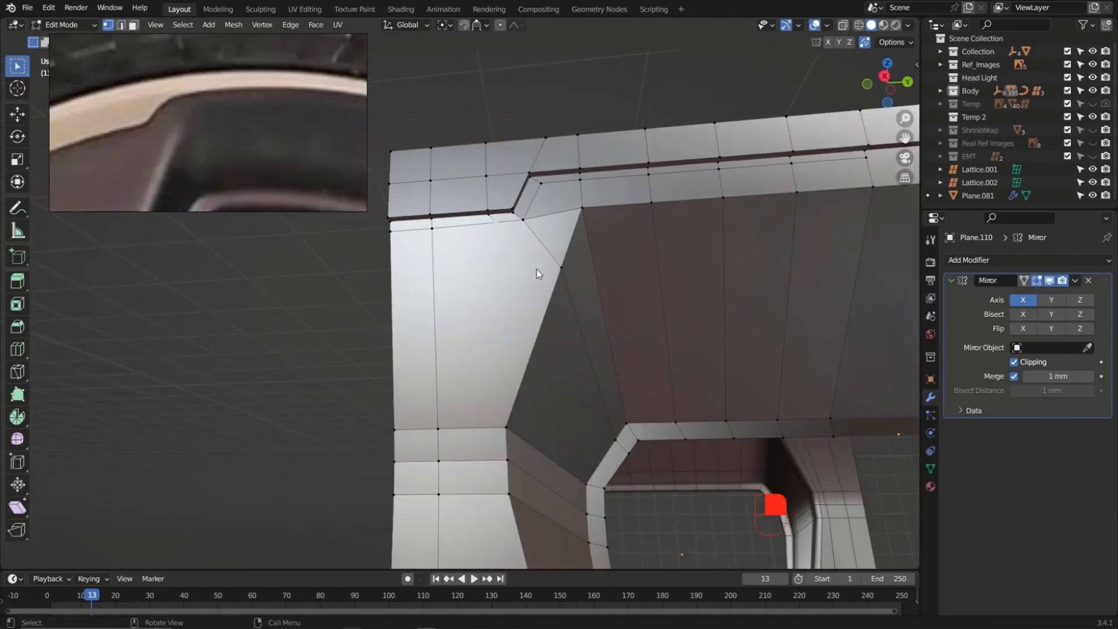
key("k")
left_click(495, 222)
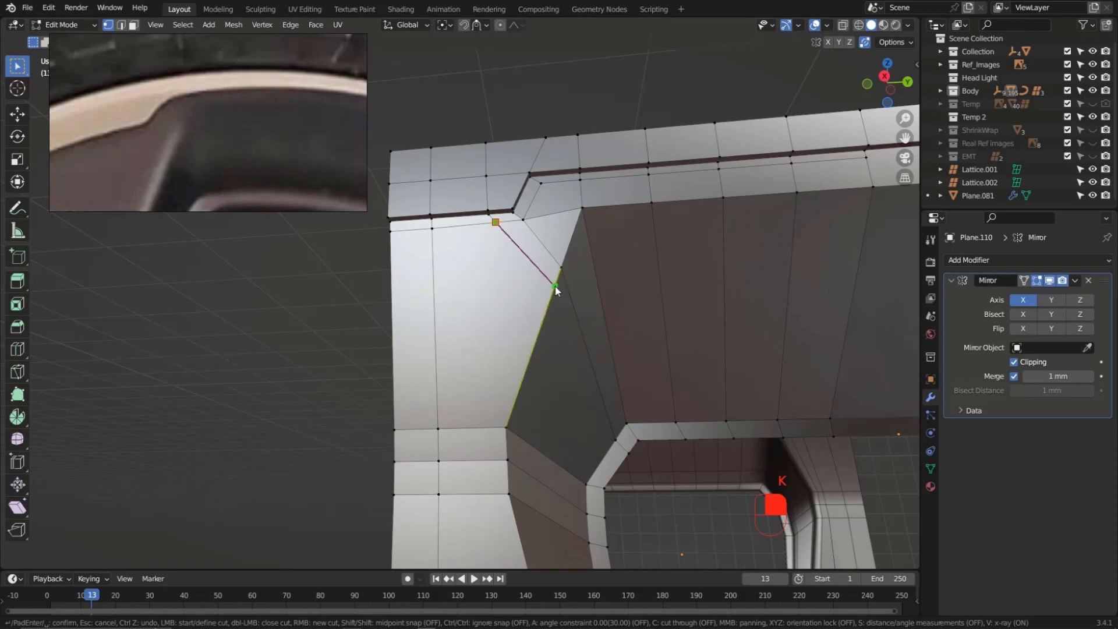
left_click(554, 288)
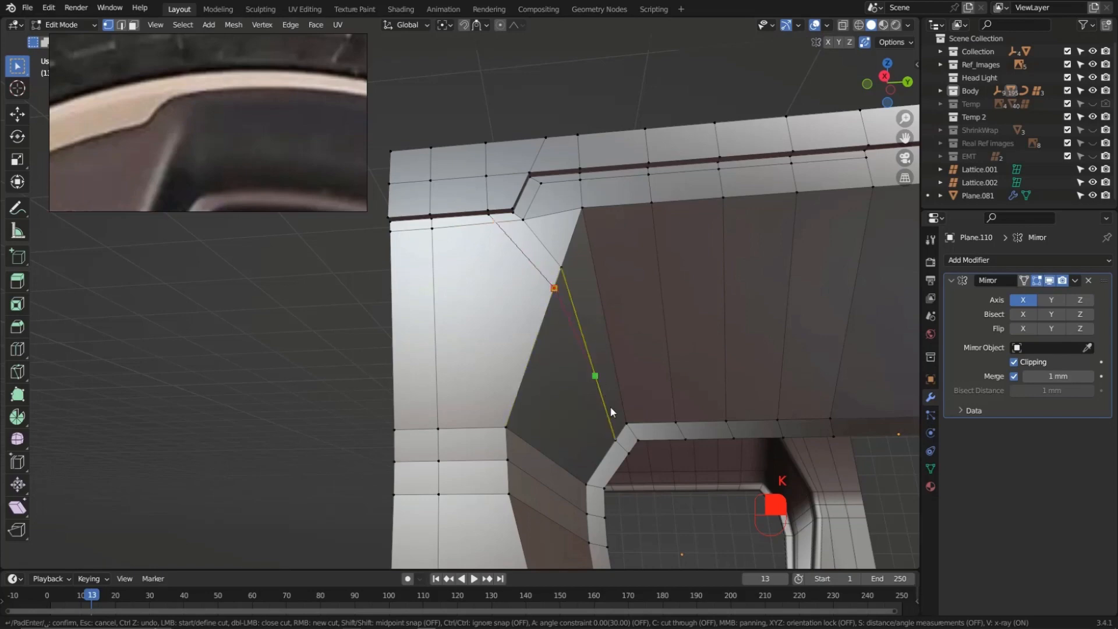
left_click(610, 453)
left_click(621, 463)
key("Return")
Try a supporting loop cut along the thin step wall, slid toward its outer edge at a factor of about -0.455
middle_click_drag(551, 330, 537, 253)
scroll(537, 253, "up", 5)
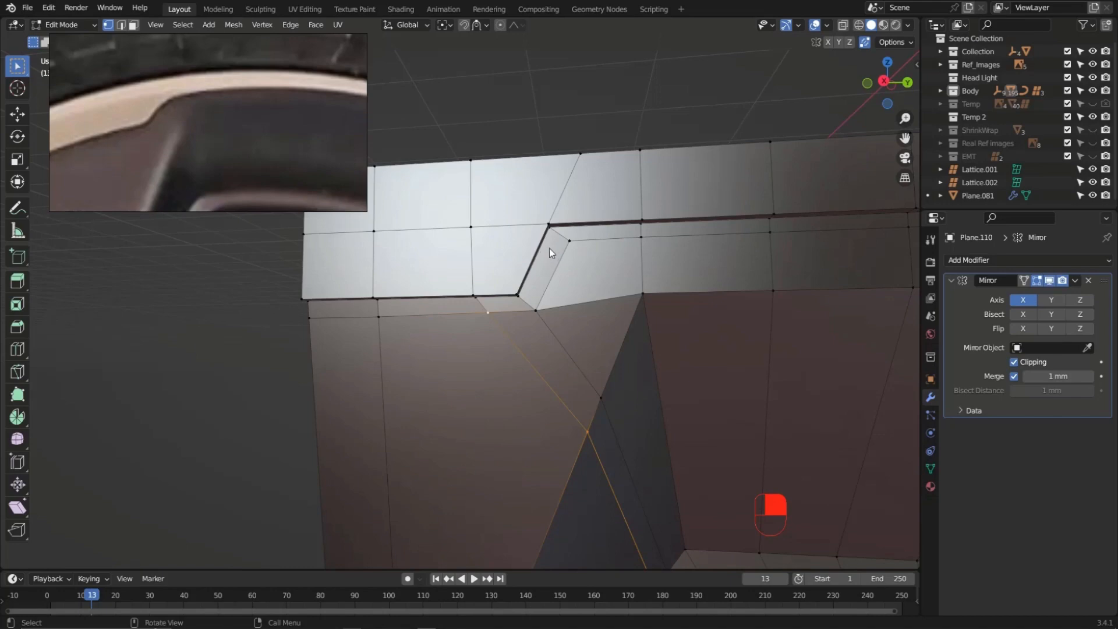
left_click_drag(537, 210, 578, 270)
middle_click_drag(577, 270, 526, 247)
scroll(187, 143, "down", 5)
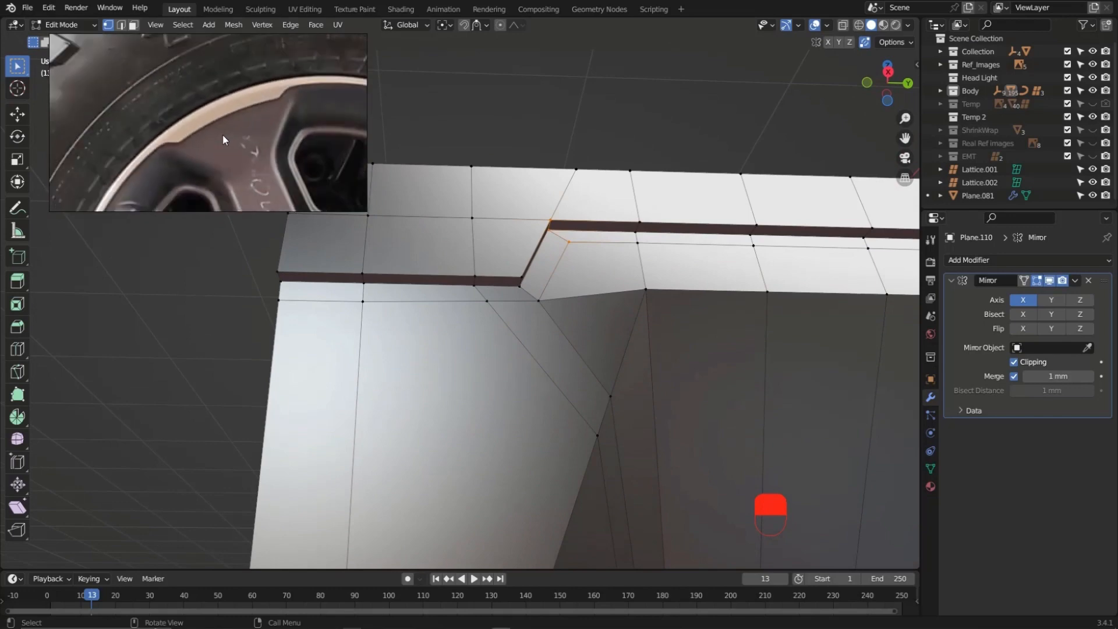
middle_click_drag(559, 213, 536, 228)
scroll(550, 274, "up", 4)
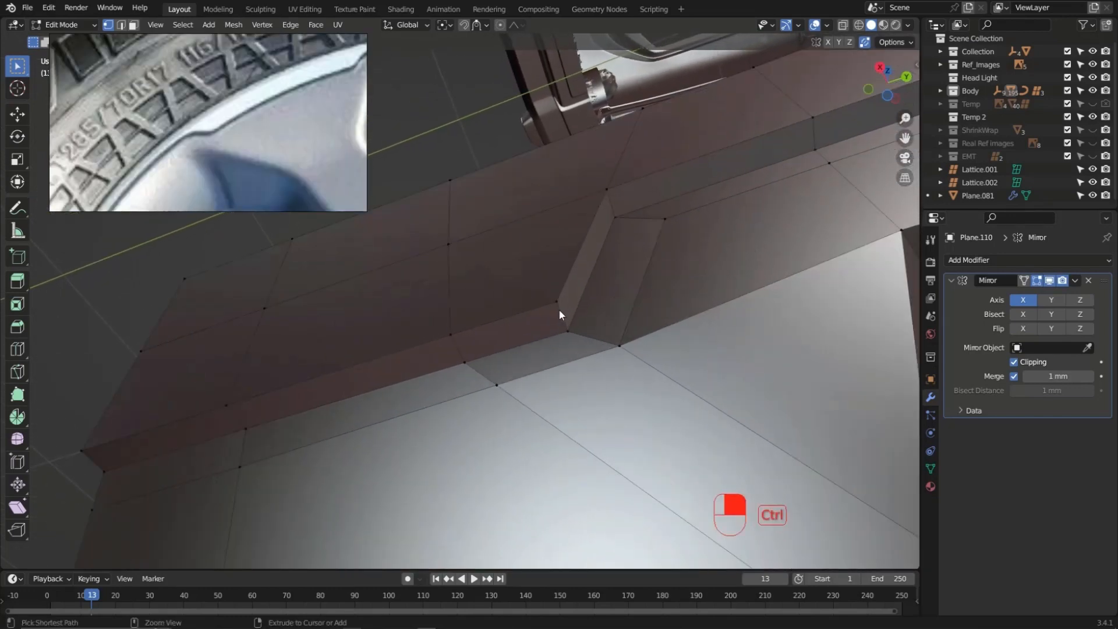
key("ctrl+r")
left_click(558, 306)
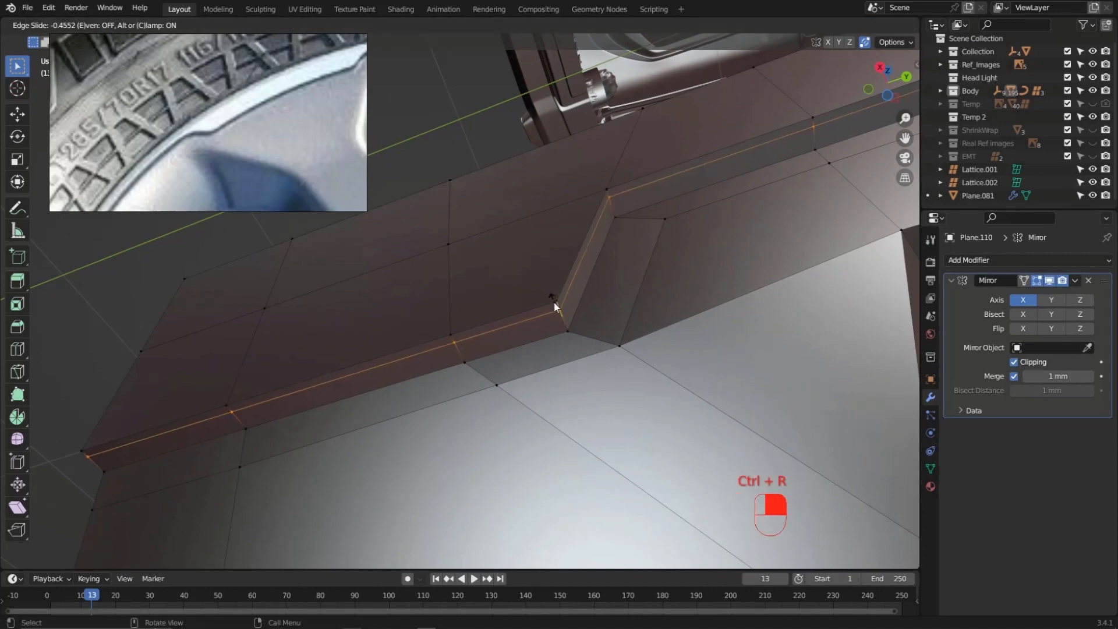
left_click(554, 304)
Try a second loop cut along the raised rim band, slid to a factor of about 0.848 close to the step's upper edge
middle_click_drag(542, 266, 582, 190)
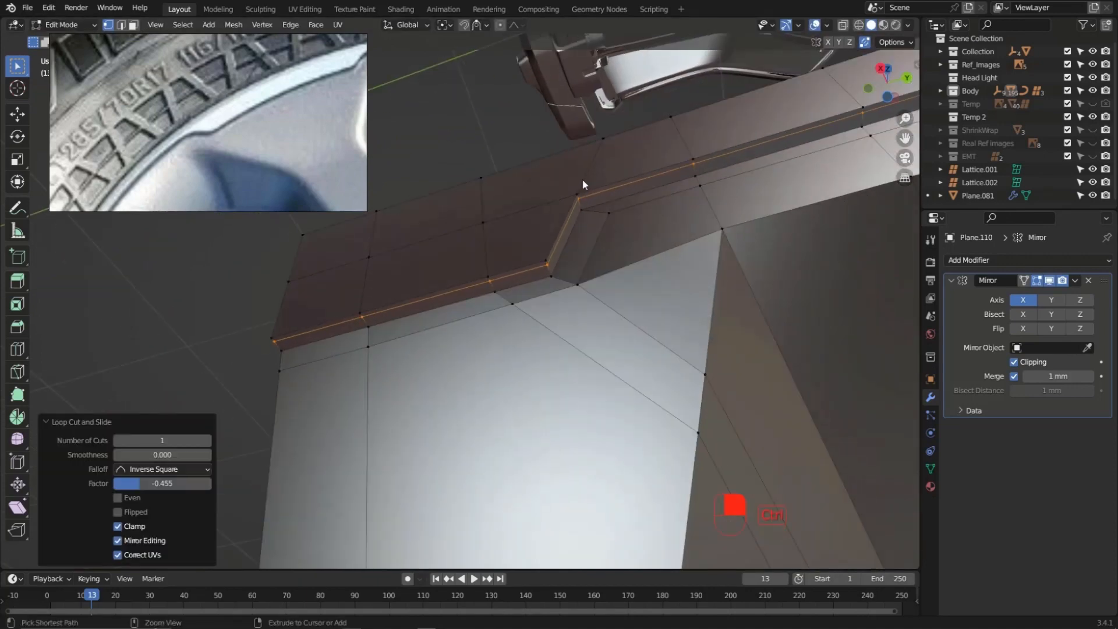
key("ctrl+r")
left_click(579, 201)
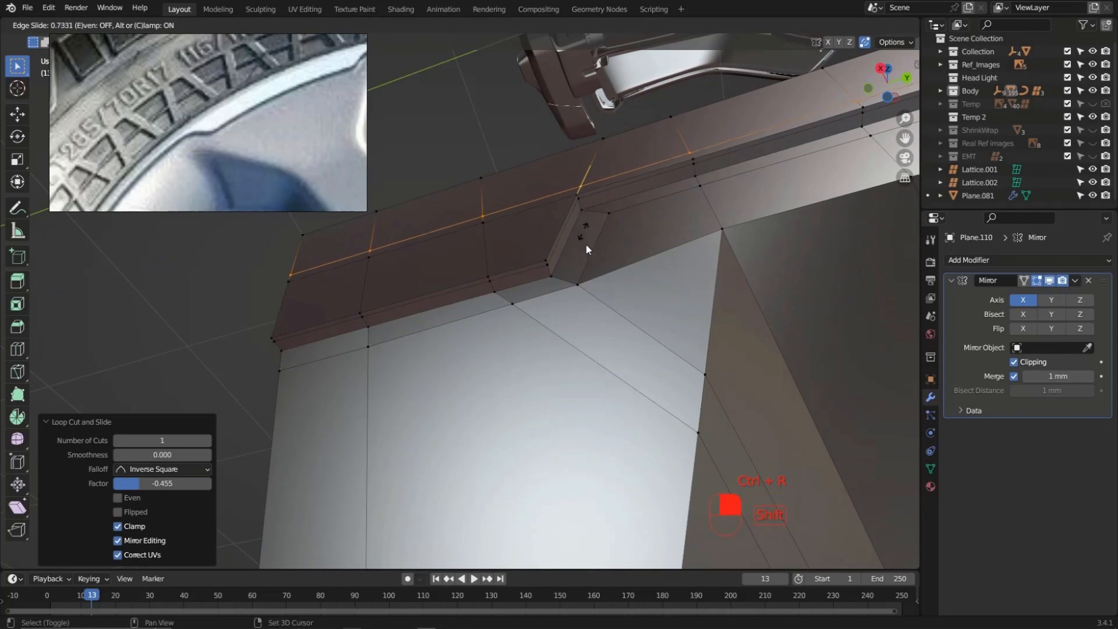
left_click(589, 266)
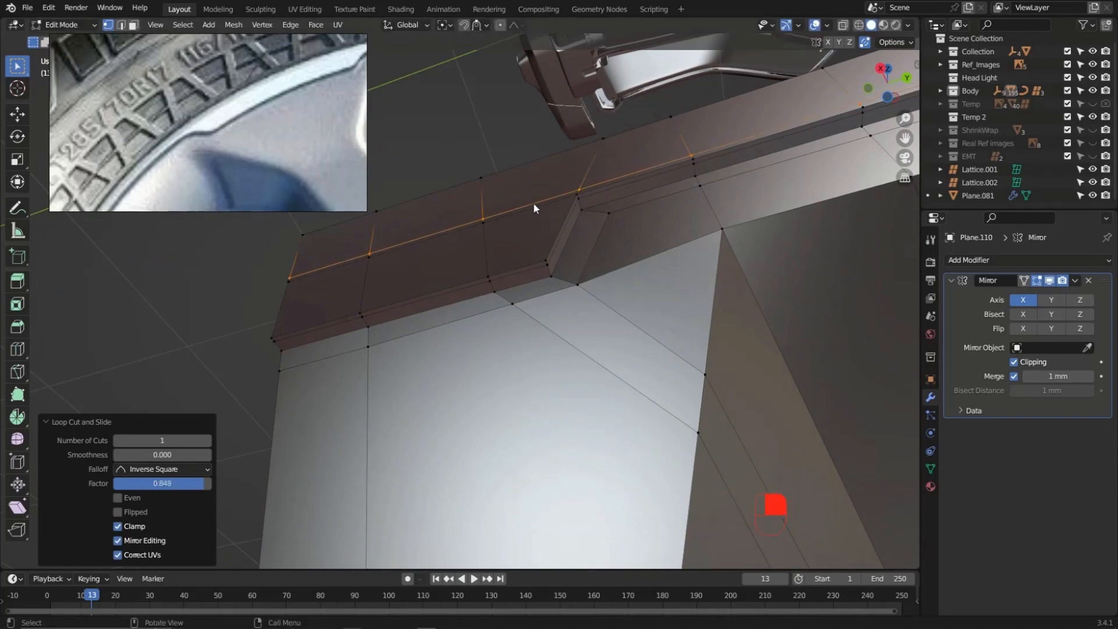
Try a knife cut parallel to the notch's slanted edge and on along the step's lower edge to the segment's outer end
middle_click_drag(533, 202, 739, 232)
key("k")
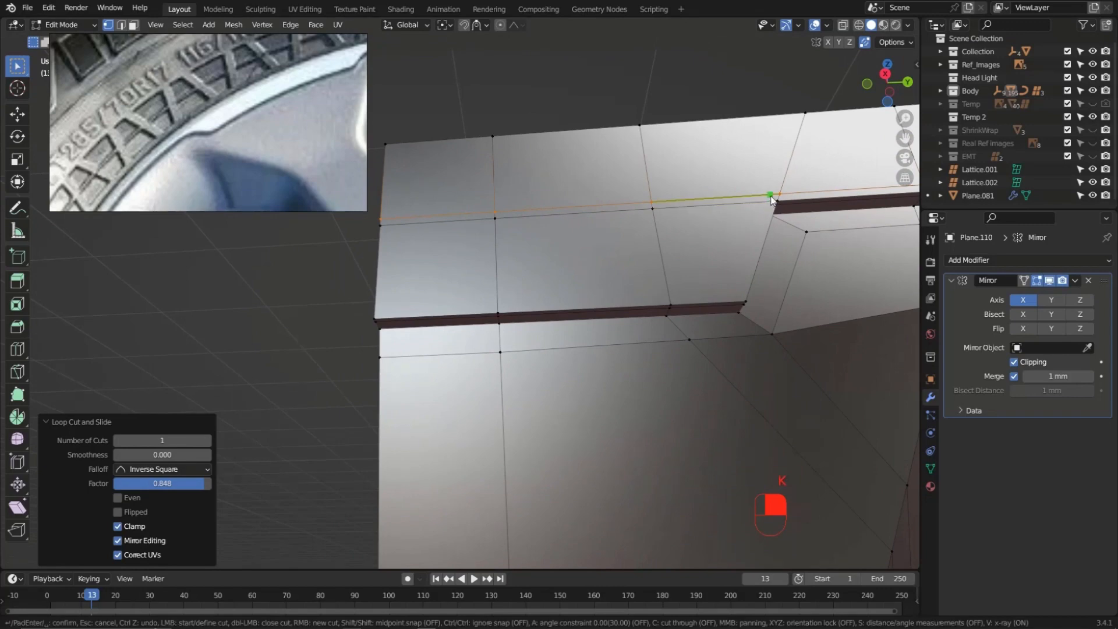
left_click(759, 232)
scroll(743, 300, "up", 3)
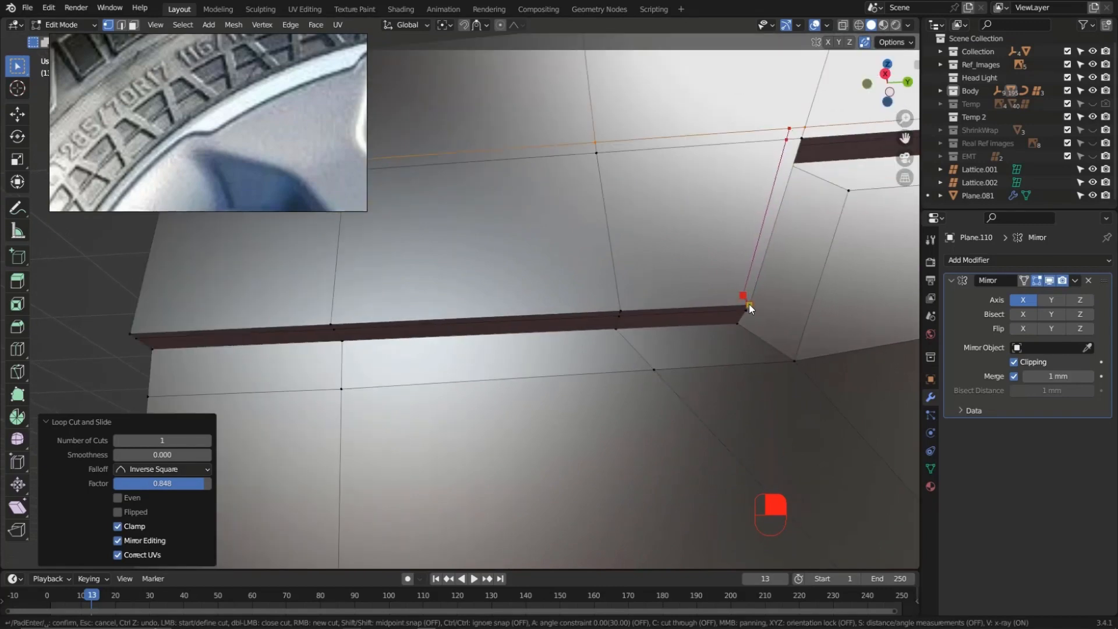
left_click(749, 306)
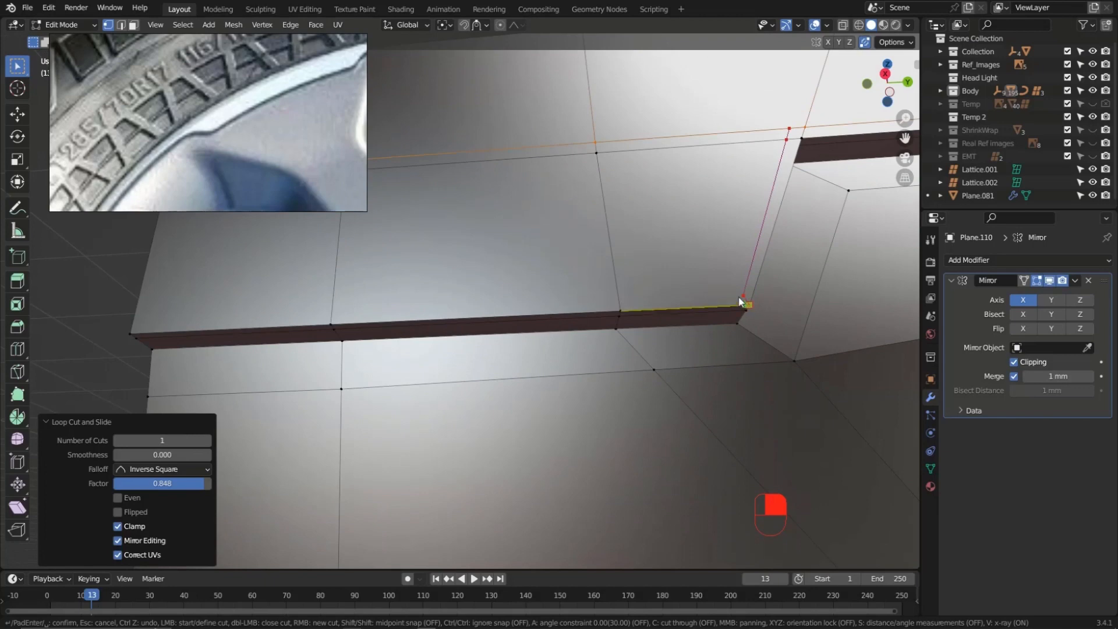
left_click(110, 323)
key("Return")
Undo the knife cut and both supporting loop cuts on the rim step
middle_click_drag(456, 302, 627, 312)
key("ctrl+z")
key("ctrl+z")
key("ctrl+z")
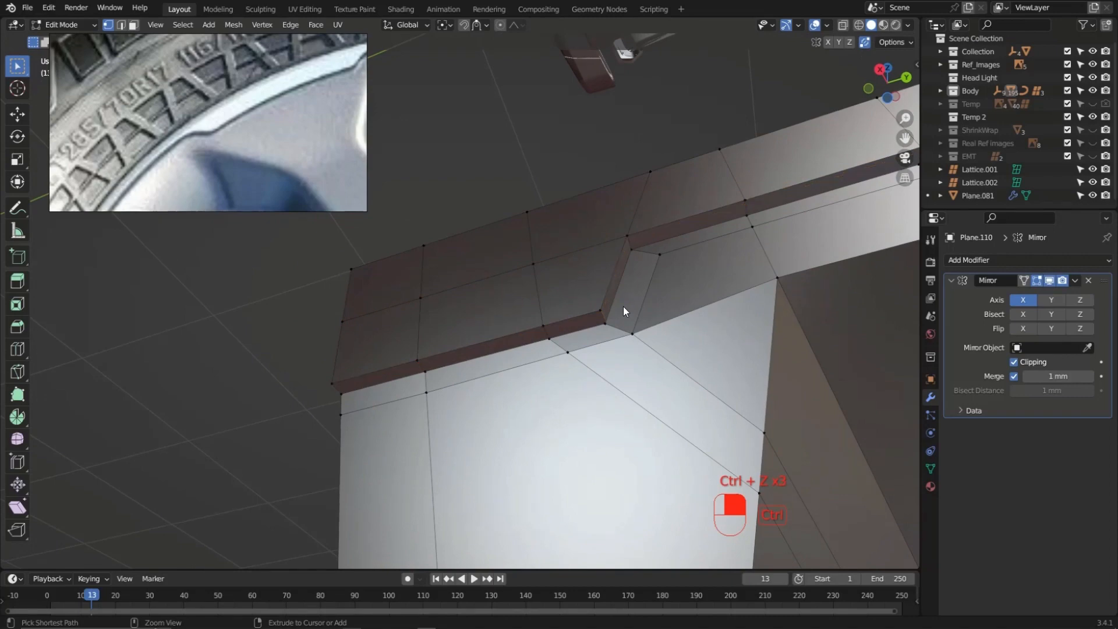
Bevel the upper edge path of the notched rim step with width 9.13 mm, 2 segments and shape 1.000
key("2")
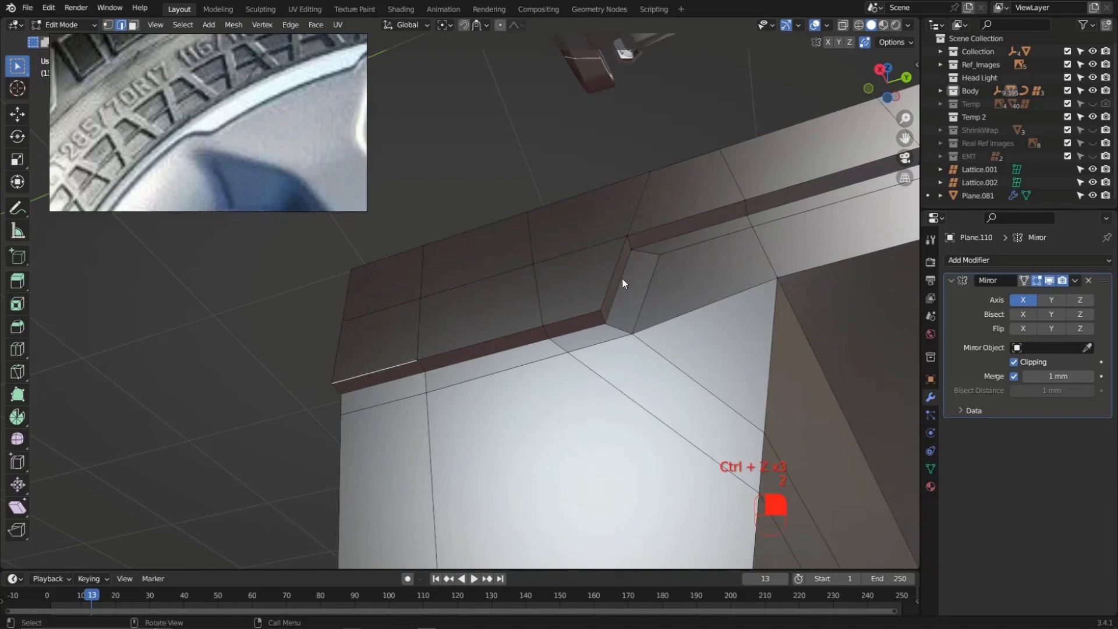
left_click(697, 214, "ctrl")
middle_click_drag(697, 213, 621, 267)
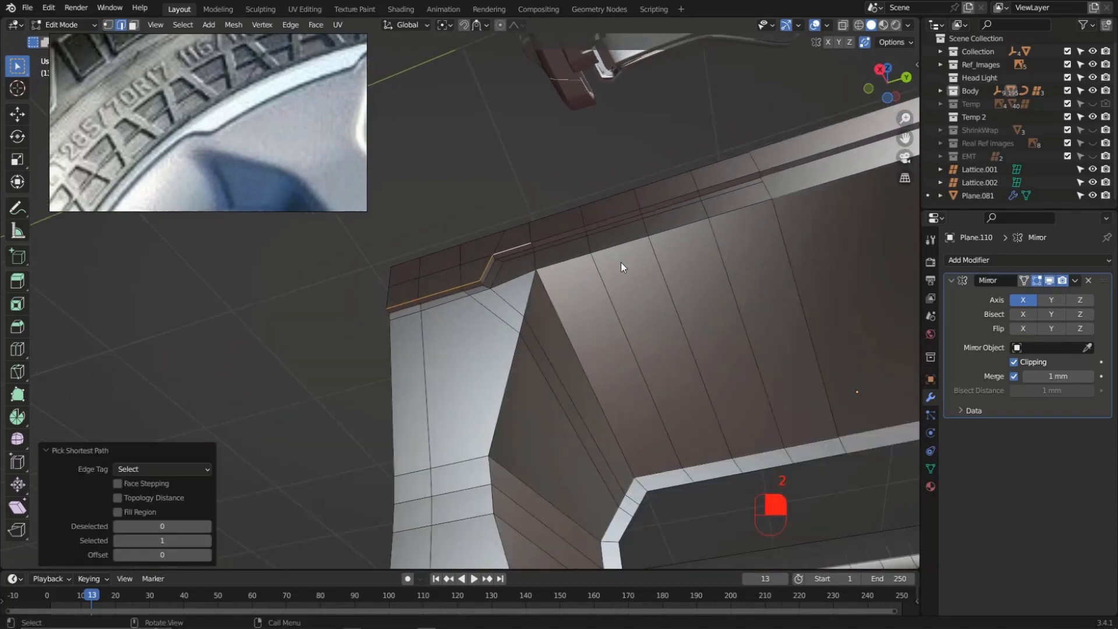
left_click(748, 175, "ctrl")
middle_click_drag(448, 249, 582, 280)
scroll(537, 265, "up", 4)
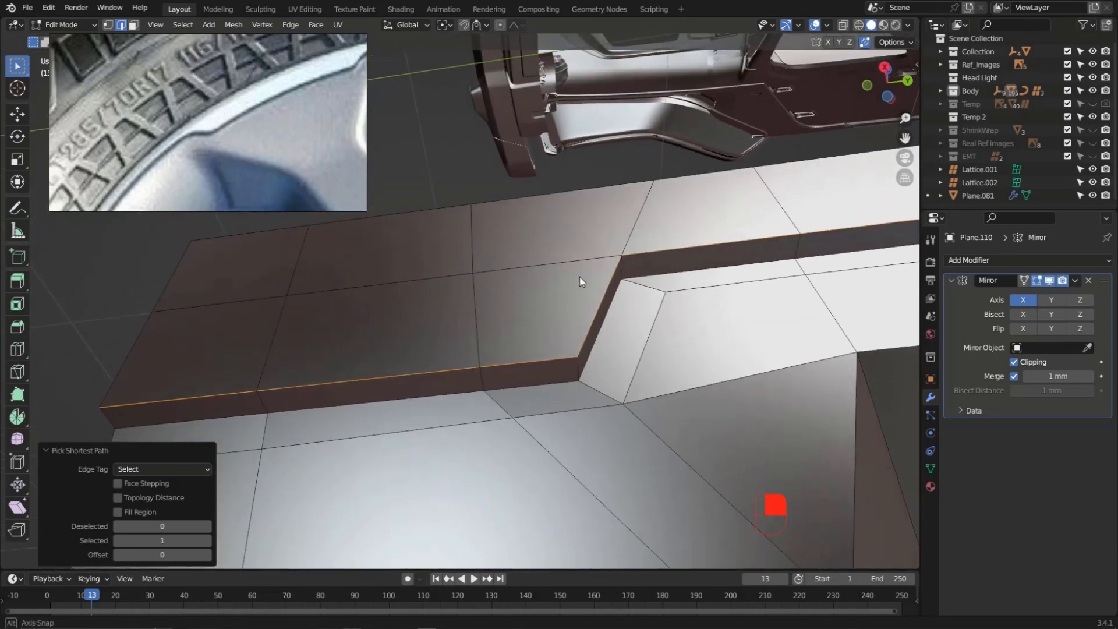
left_click(775, 342, "ctrl")
key("ctrl+b")
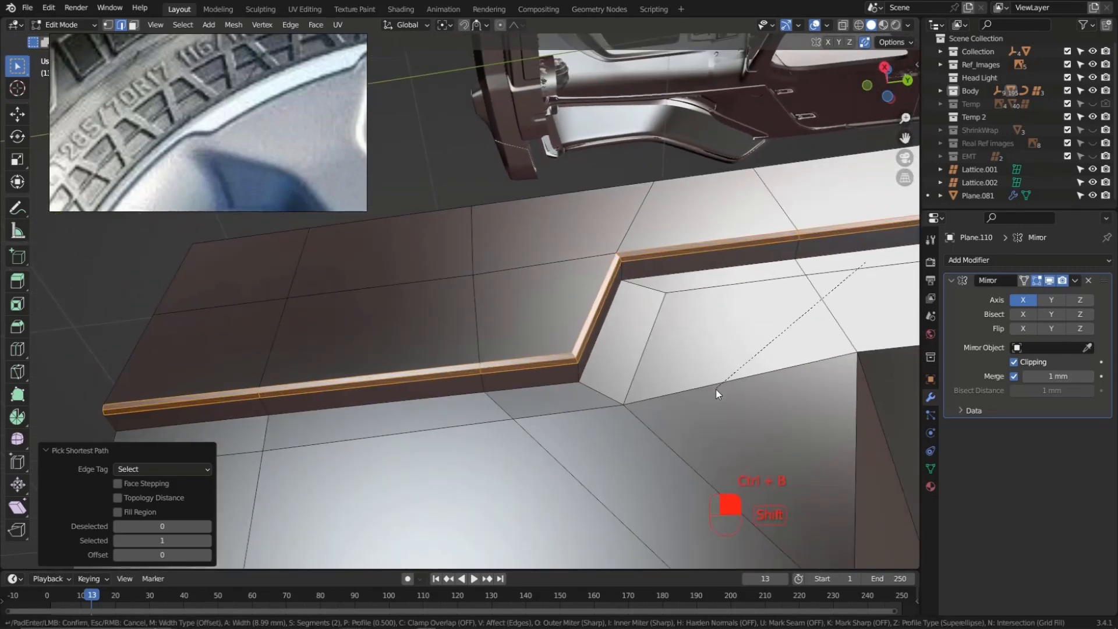
left_click(720, 385)
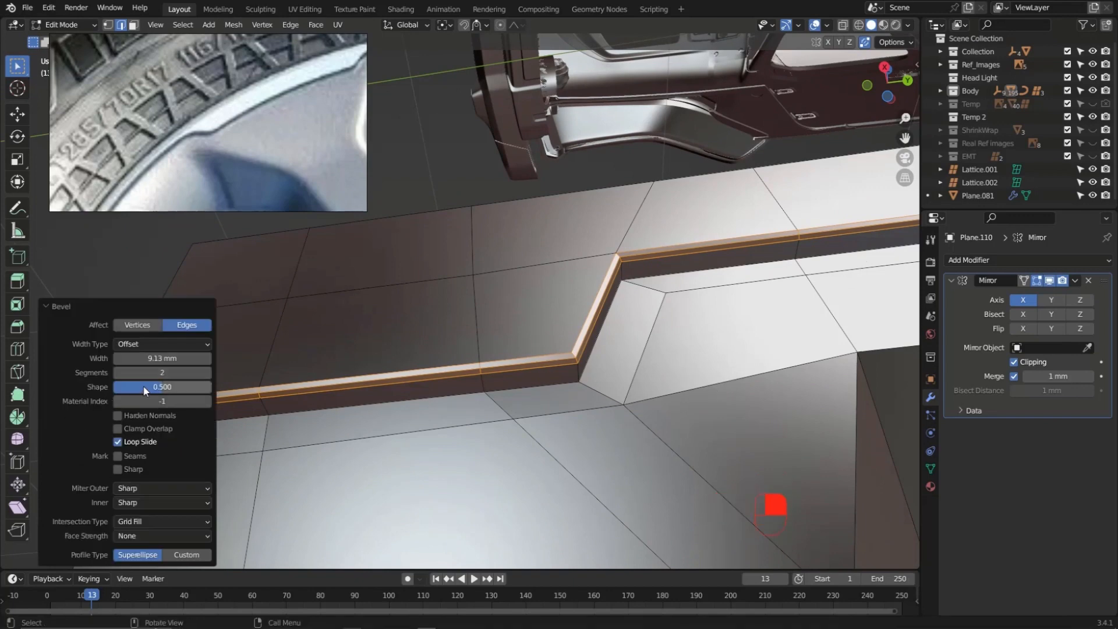
left_click_drag(146, 391, 293, 392)
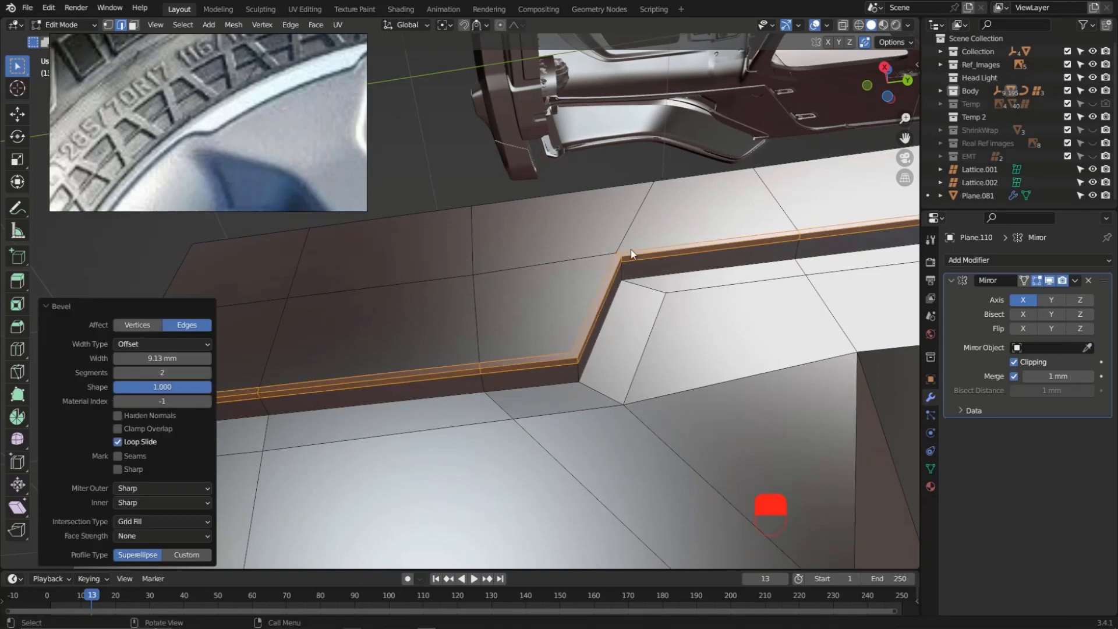
middle_click_drag(619, 262, 580, 270)
scroll(581, 270, "down", 1)
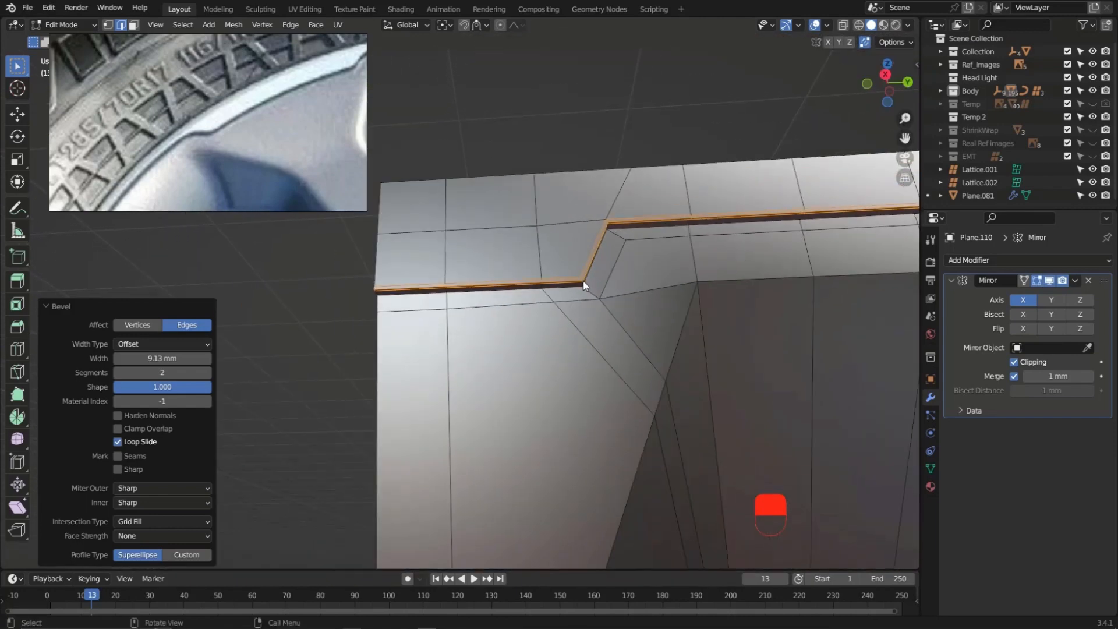
Examine the rim segment's thin outer edge and its overall shape against the wheel reference photo
scroll(548, 260, "down", 2)
middle_click_drag(543, 254, 651, 336)
middle_click(553, 252, "alt")
left_click(546, 250, "alt")
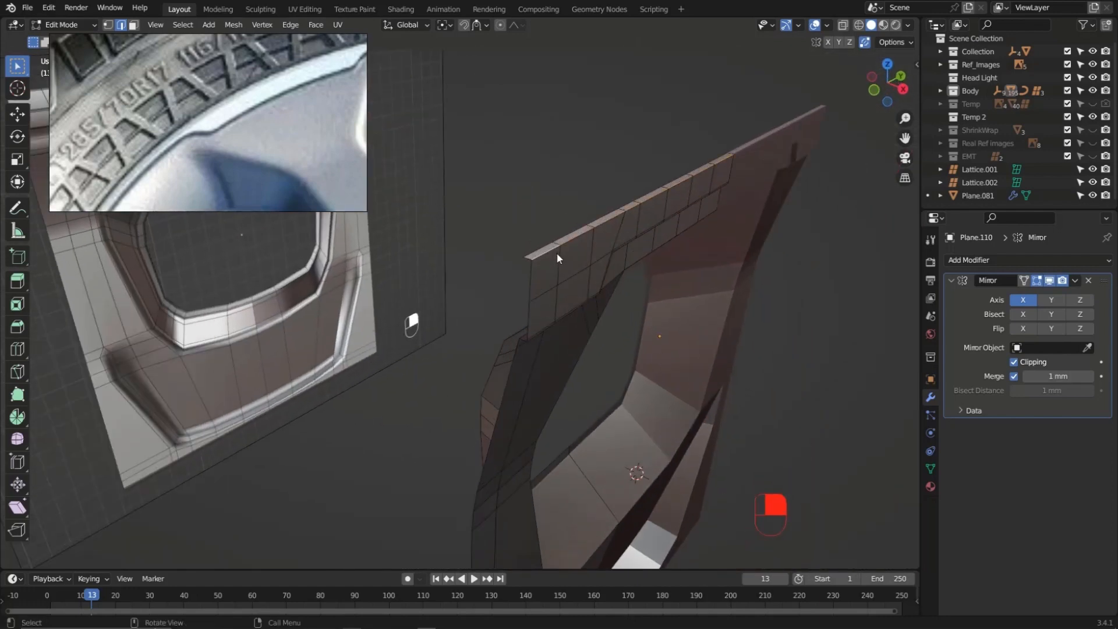
middle_click_drag(557, 253, 203, 207)
middle_click_drag(467, 232, 437, 218)
scroll(241, 127, "down", 5)
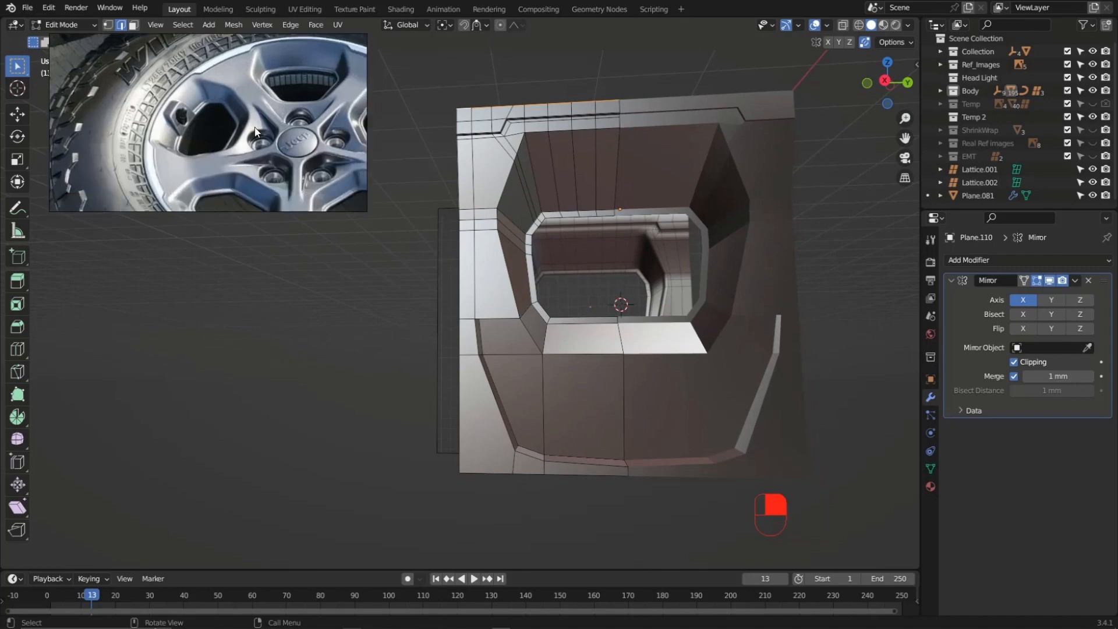
scroll(565, 336, "up", 3)
middle_click_drag(565, 336, 476, 369)
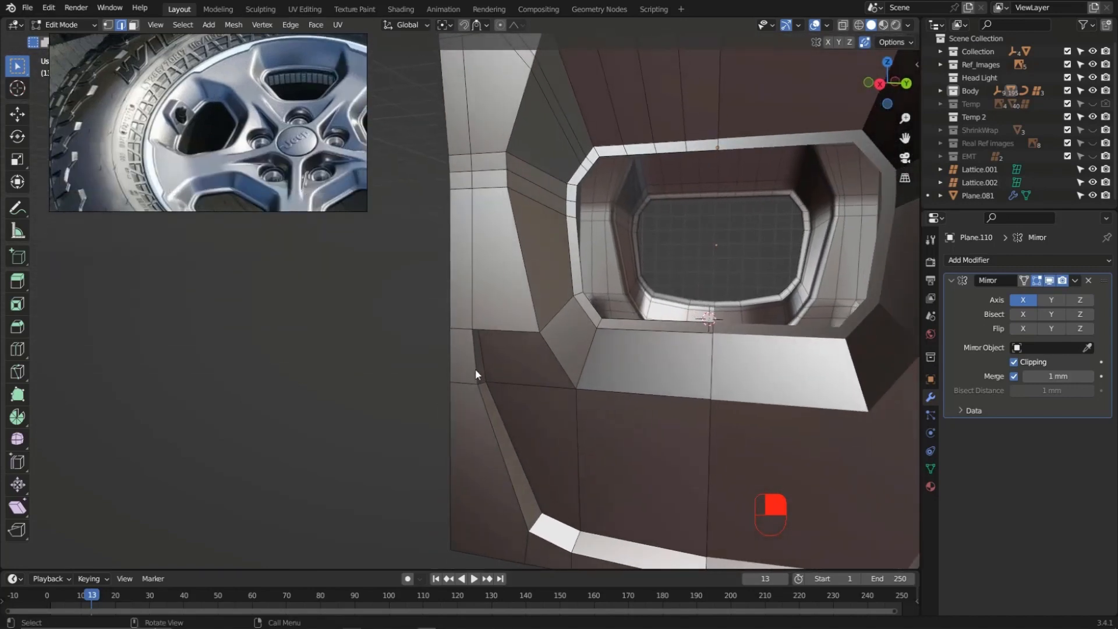
scroll(268, 157, "up", 2)
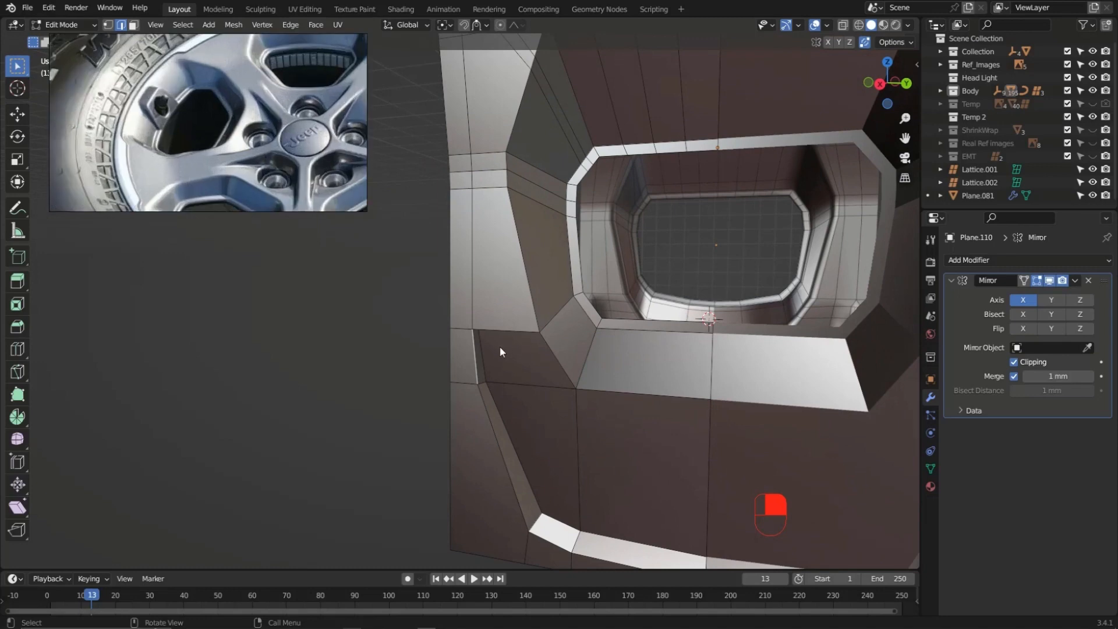
scroll(499, 348, "down", 2)
Bevel the outer edge path around the lower recess with width 79.6 mm, 2 segments and shape 1.000
middle_click_drag(543, 430, 523, 388, "shift")
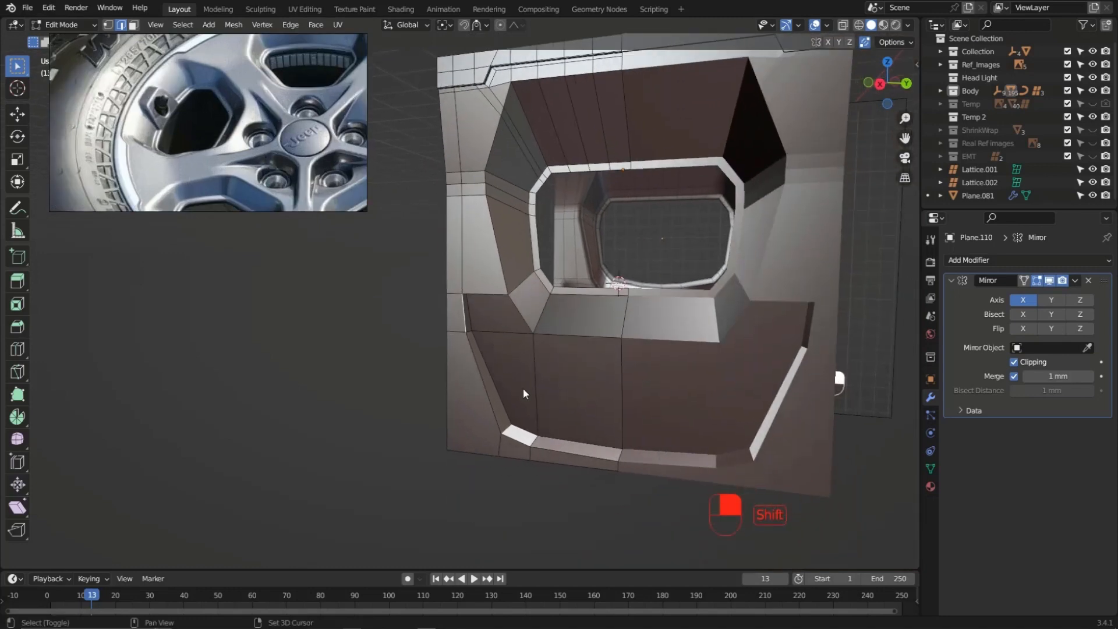
left_click(596, 458, "ctrl")
scroll(603, 461, "up", 1)
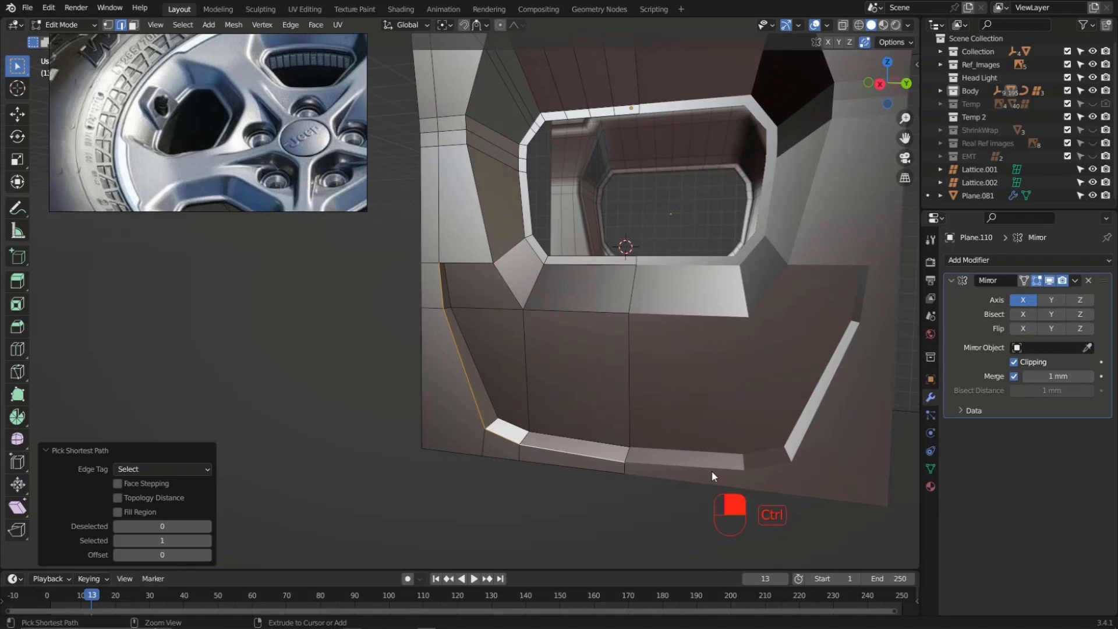
middle_click_drag(705, 452, 672, 386)
key("ctrl+b")
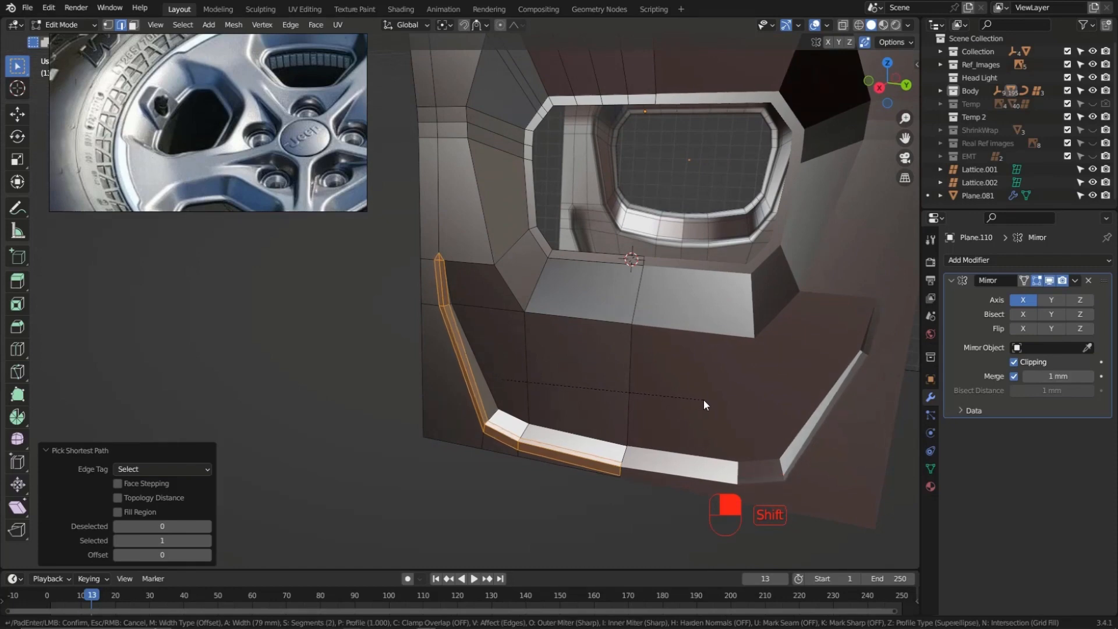
left_click(704, 400)
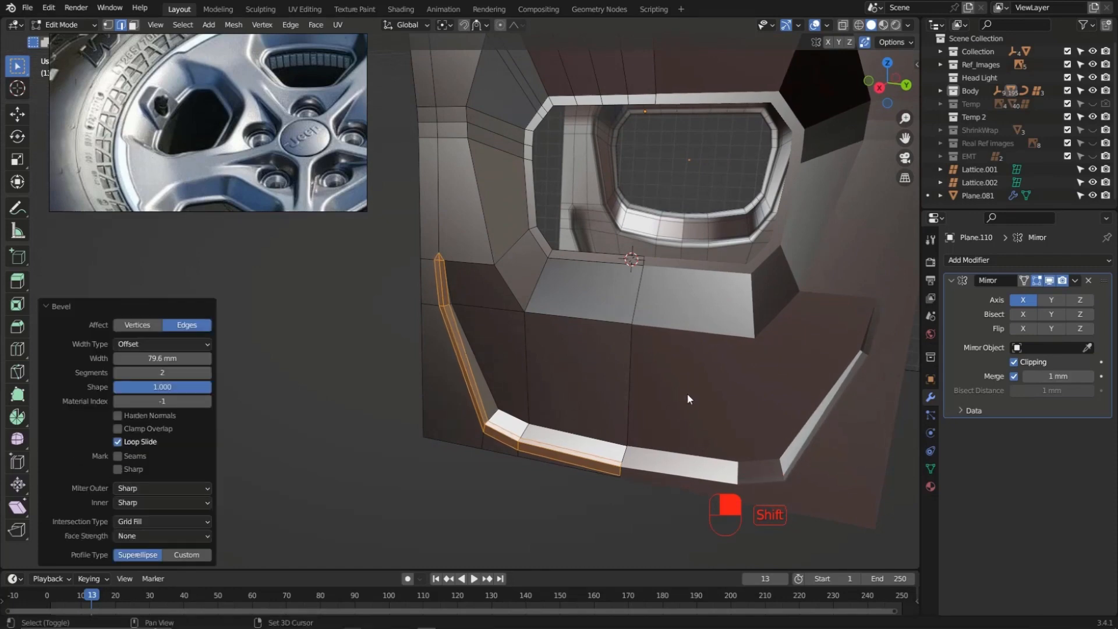
Nudge the top vertex of the recess wall's inner edge by about 0.81 mm in X, -2.59 mm in Y and 0.80 mm in Z
scroll(449, 282, "up", 6)
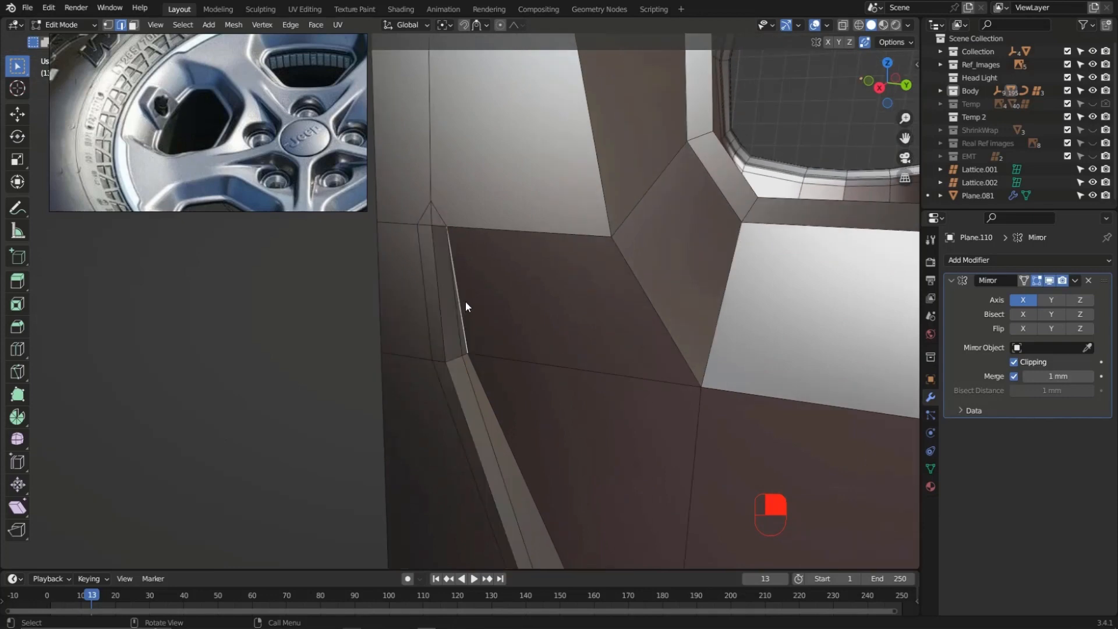
middle_click_drag(456, 222, 465, 220)
key("1")
left_click(461, 223)
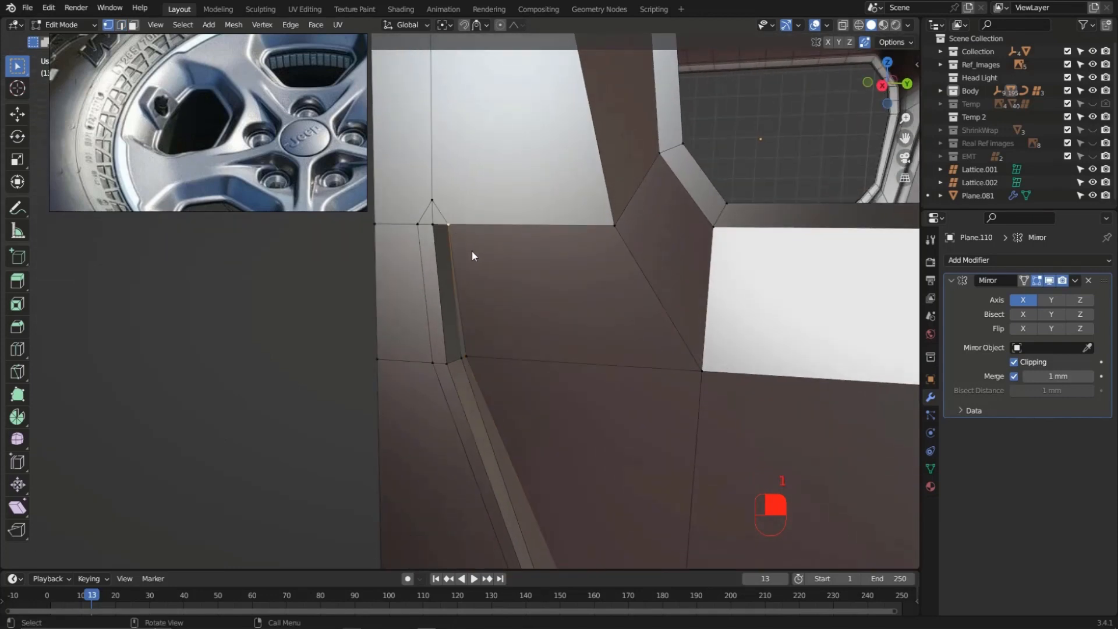
key("g")
key("g")
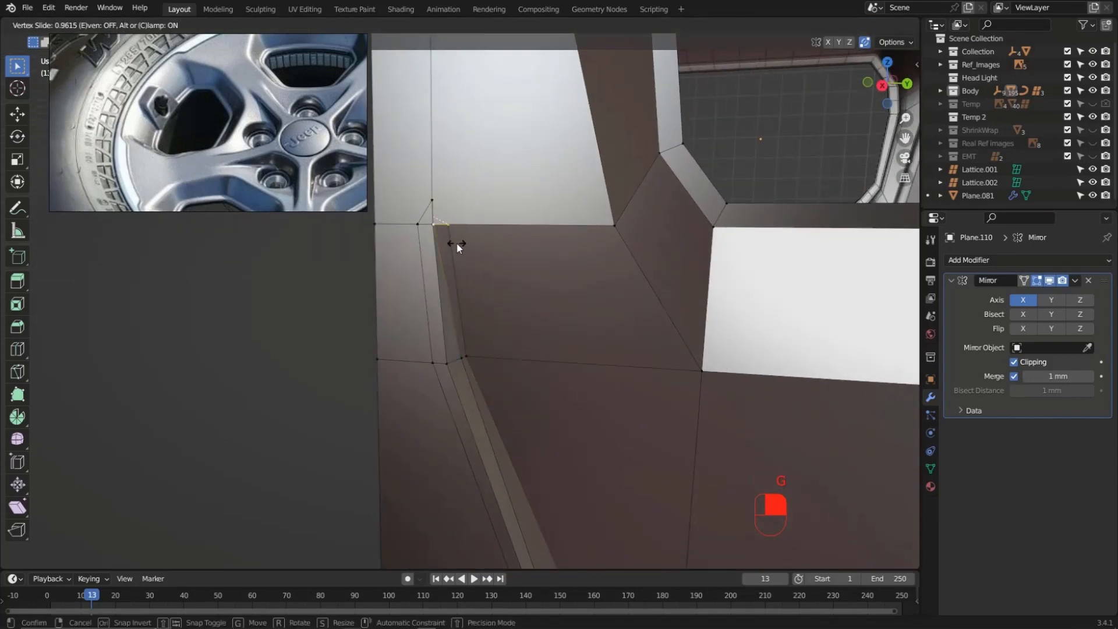
right_click(457, 243)
scroll(450, 229, "up", 8)
scroll(451, 233, "down", 4)
middle_click_drag(452, 233, 441, 224)
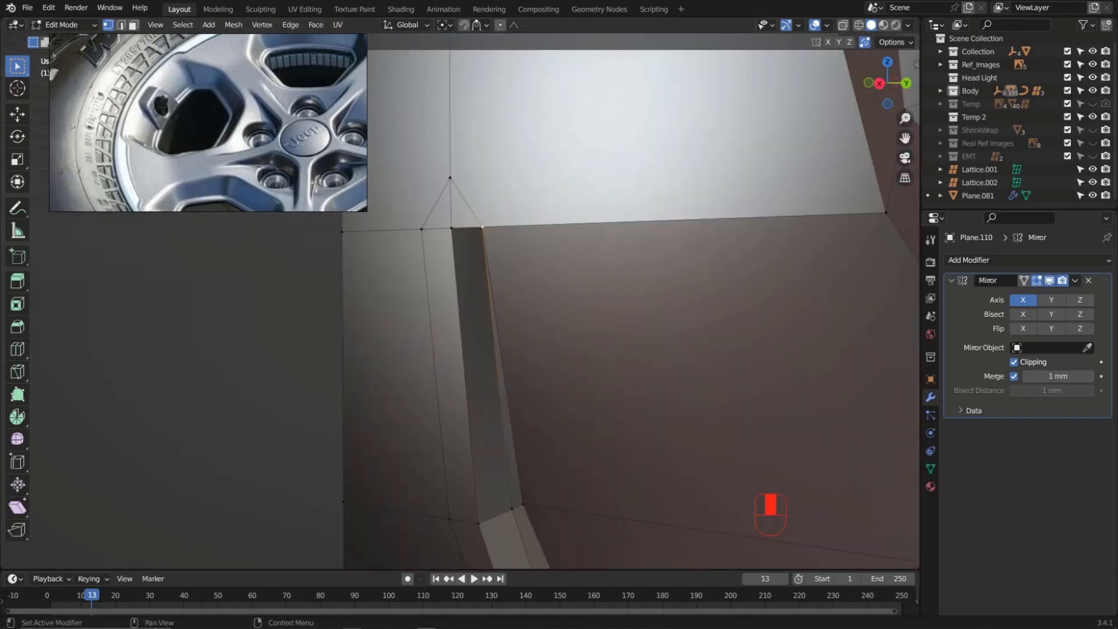
middle_click_drag(565, 238, 499, 290)
key("g")
left_click(474, 222)
scroll(501, 306, "down", 3)
key("ctrl+r")
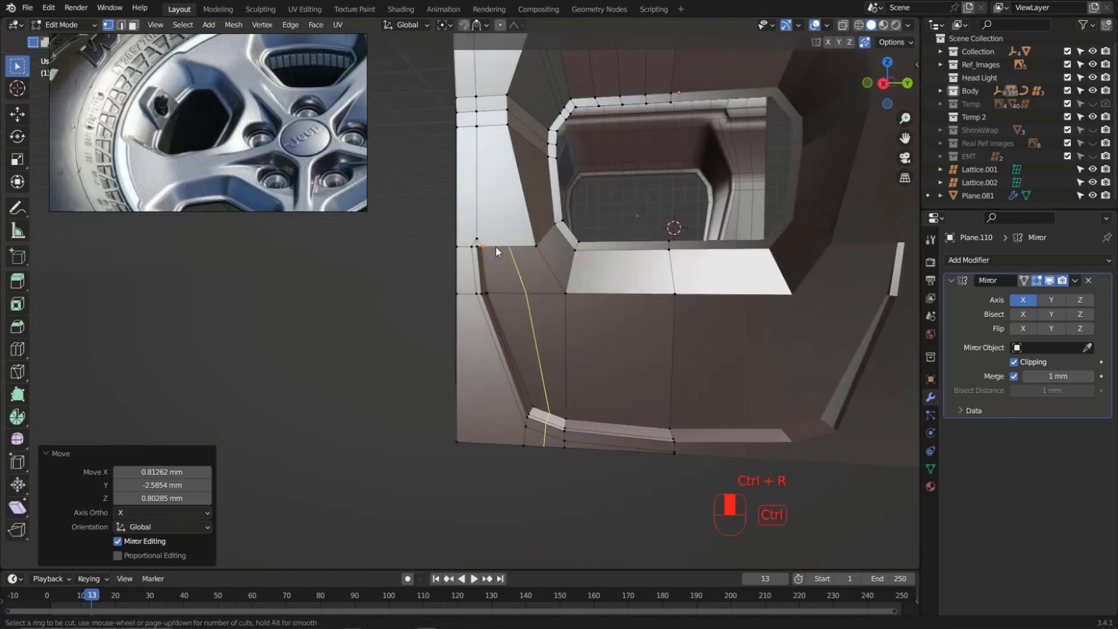
right_click(493, 247)
Knife-cut a supporting edge inside the recess, parallel to its side wall, from the recess's top edge to its lower corner
middle_click_drag(554, 383, 534, 373)
scroll(536, 378, "up", 2)
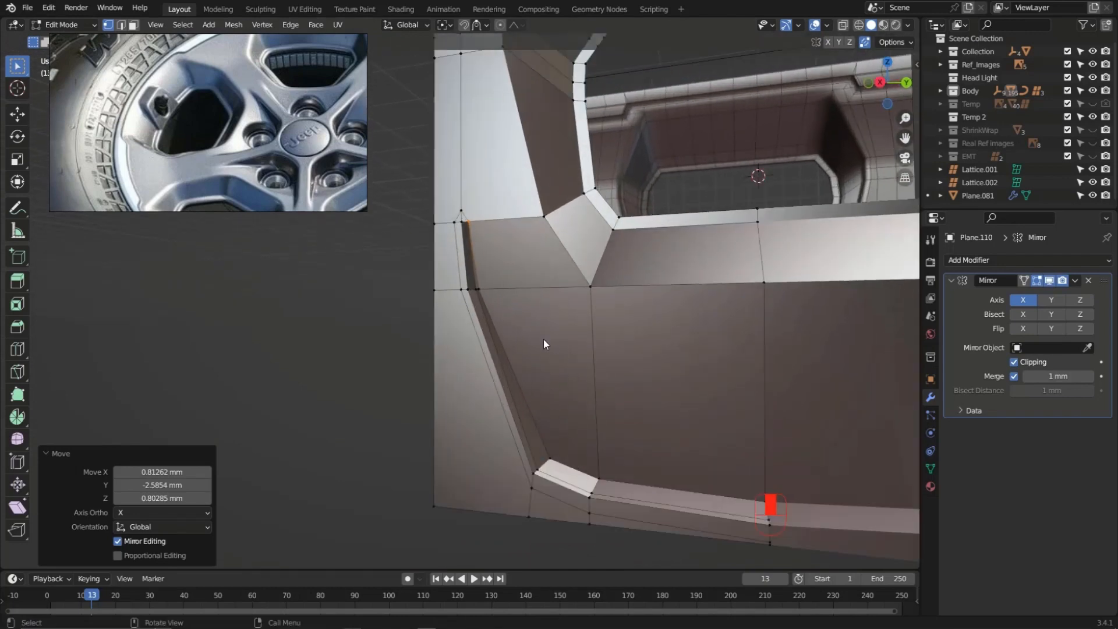
scroll(271, 137, "up", 5)
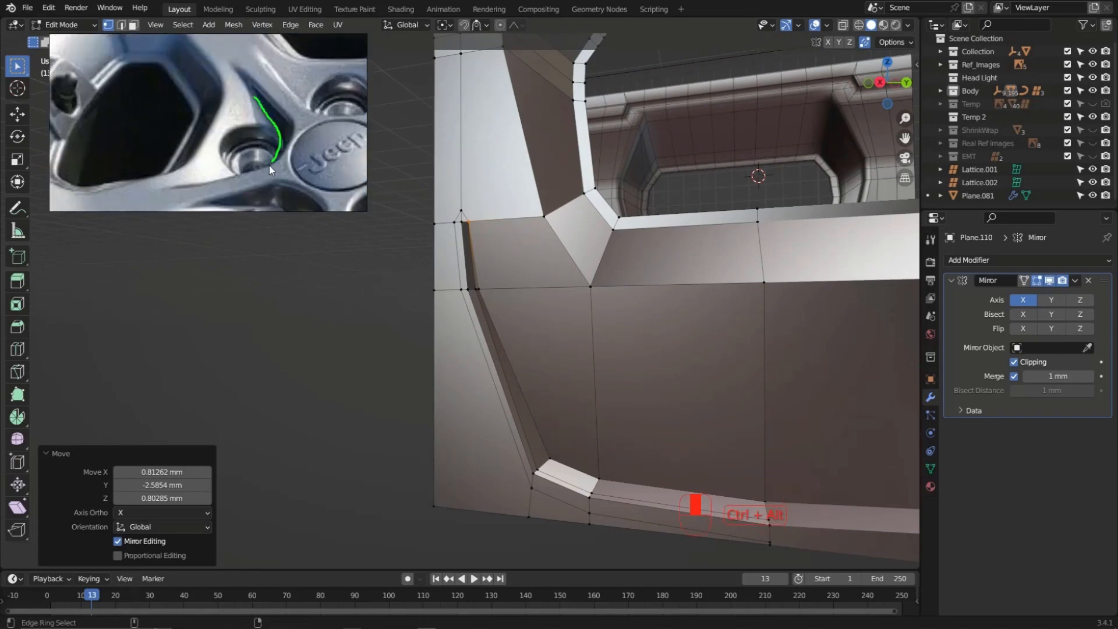
middle_click_drag(515, 278, 449, 212)
key("k")
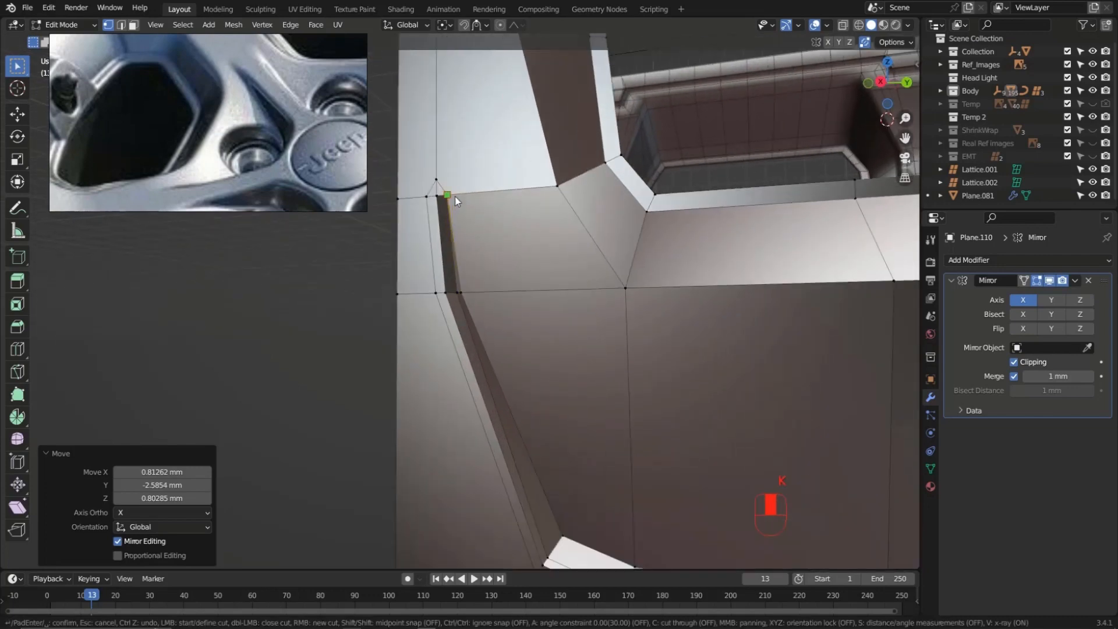
scroll(451, 207, "up", 4)
left_click(449, 190)
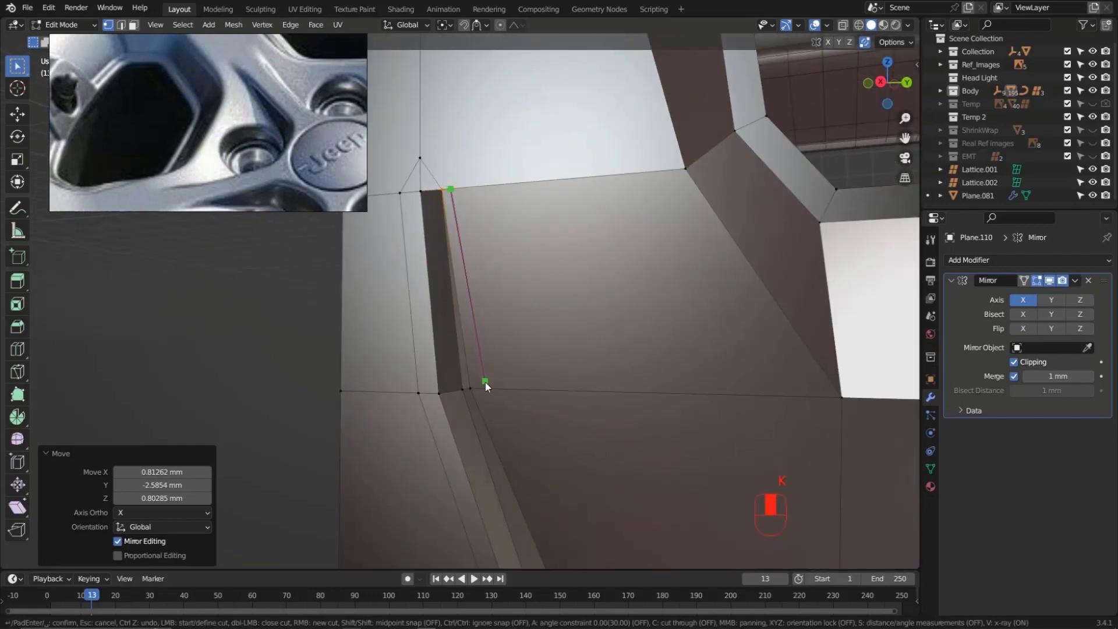
mouse_move(484, 393)
middle_mouse_down()
mouse_move(523, 419)
mouse_move(442, 318)
mouse_move(482, 392)
mouse_move(473, 386)
middle_mouse_up()
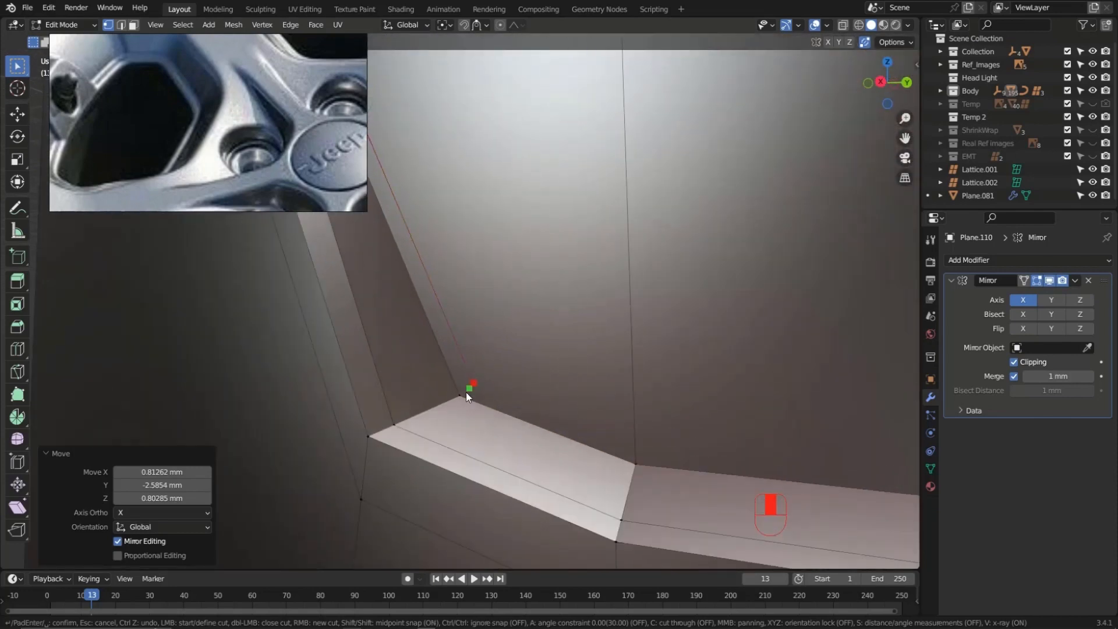
left_click(464, 394)
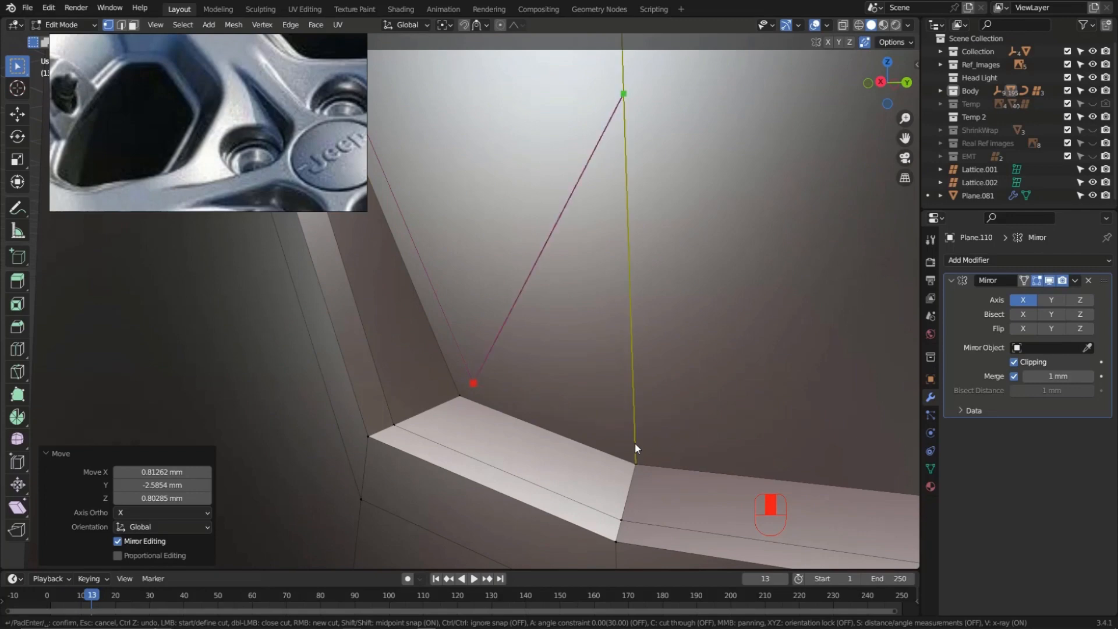
middle_click_drag(636, 447, 554, 392)
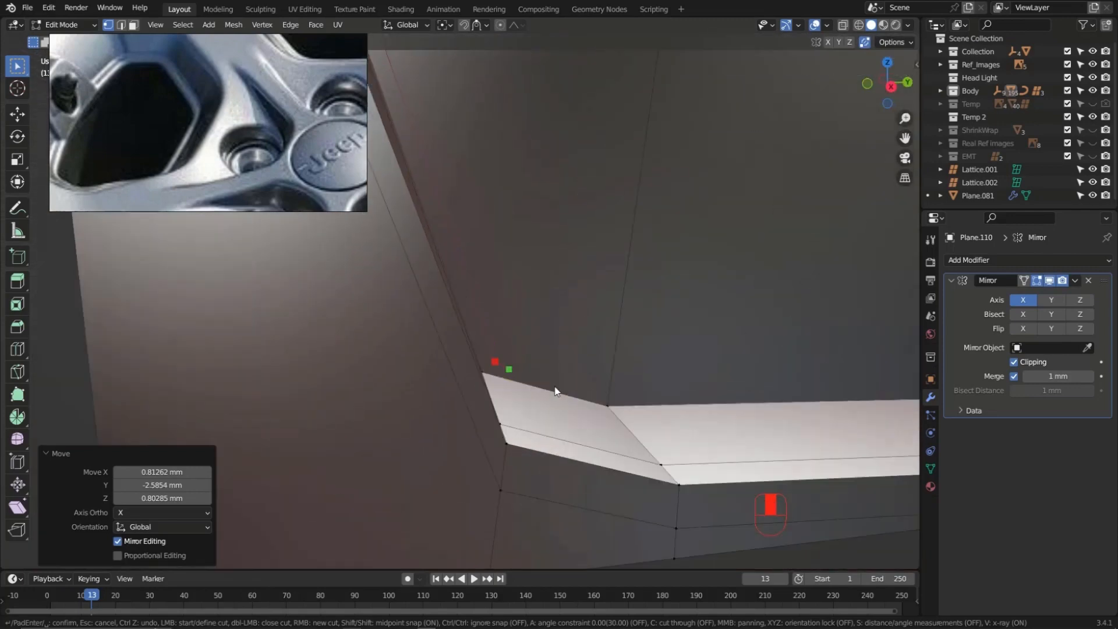
scroll(556, 389, "up", 2)
scroll(623, 390, "down", 6)
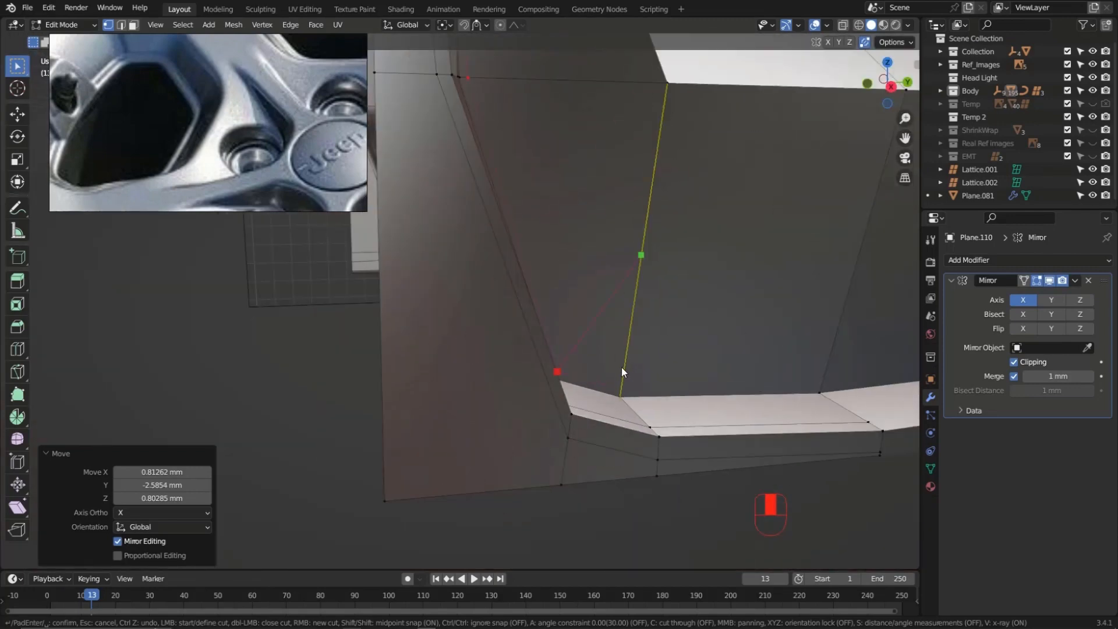
key("Return")
Continue the supporting knife cut from the lower corner along the recess's bottom wall to the segment's middle edge
mouse_move(578, 366)
middle_mouse_down()
mouse_move(508, 366)
mouse_move(600, 402)
middle_mouse_up()
scroll(600, 402, "up", 2)
key("k")
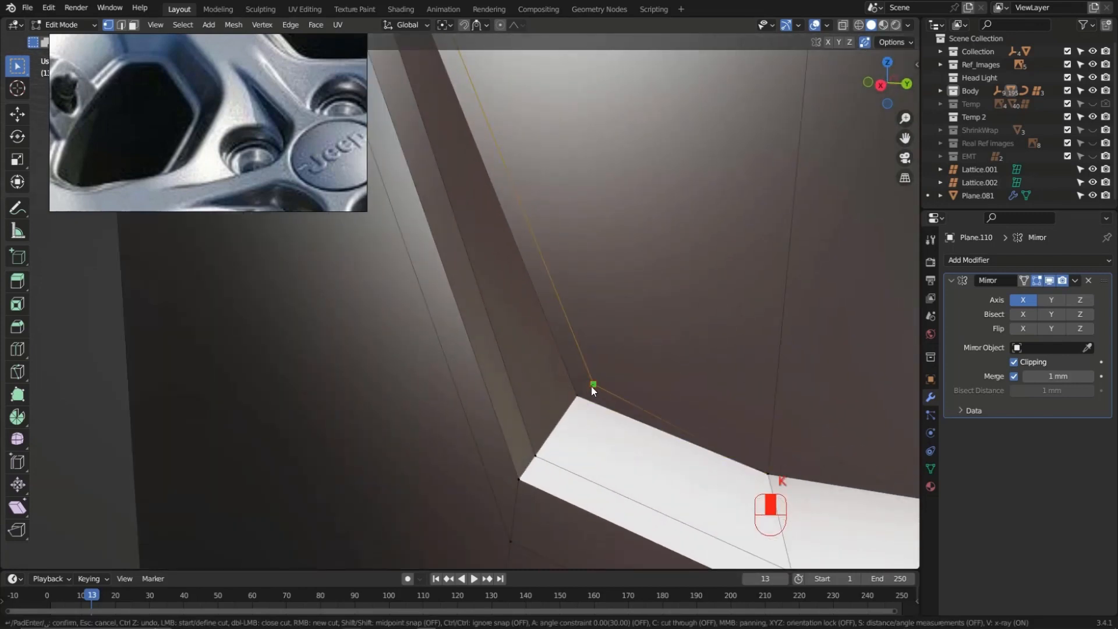
left_click(594, 385)
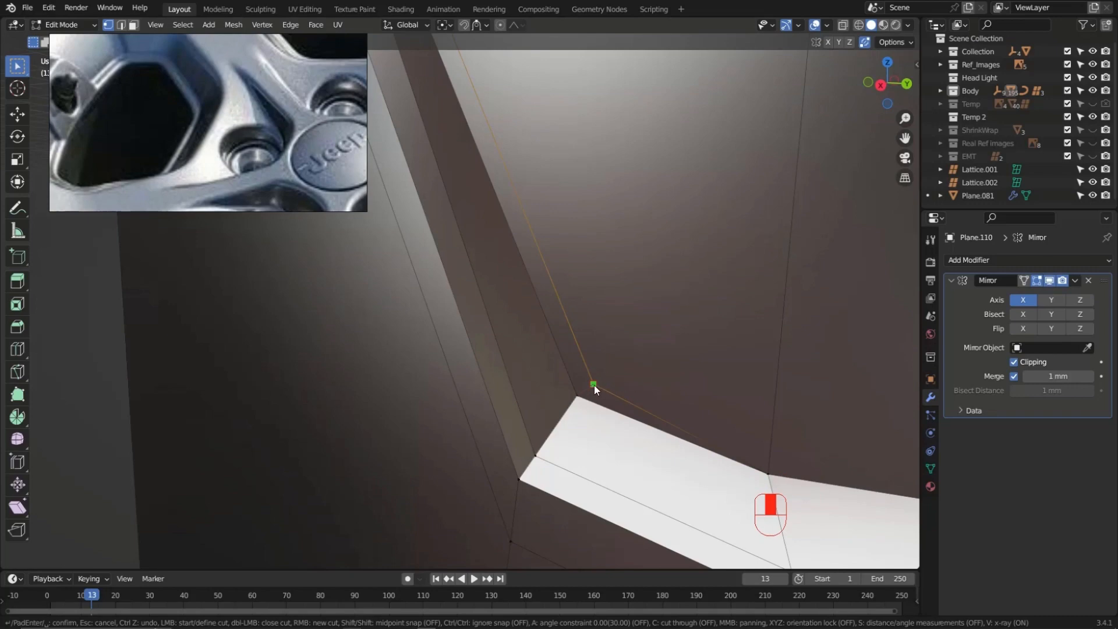
left_click(770, 456)
middle_click_drag(770, 456, 737, 372)
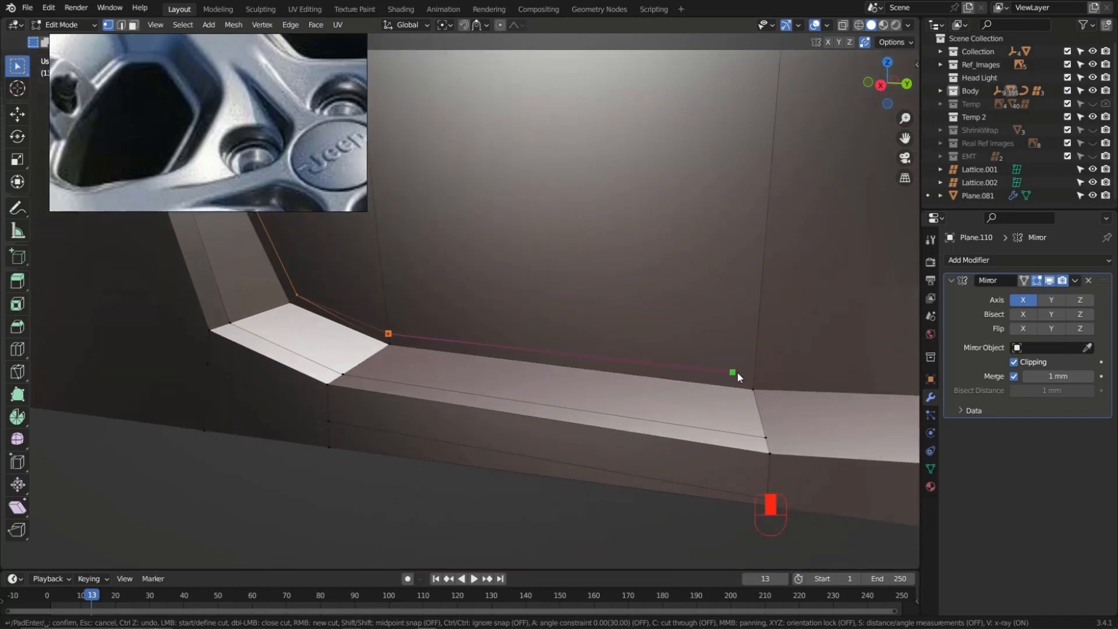
left_click(754, 376)
key("Return")
Dissolve the leftover edge beside the new supporting cut at the recess's lower corner
middle_click_drag(443, 344, 379, 299)
scroll(573, 376, "up", 3)
key("2")
key("ctrl+x")
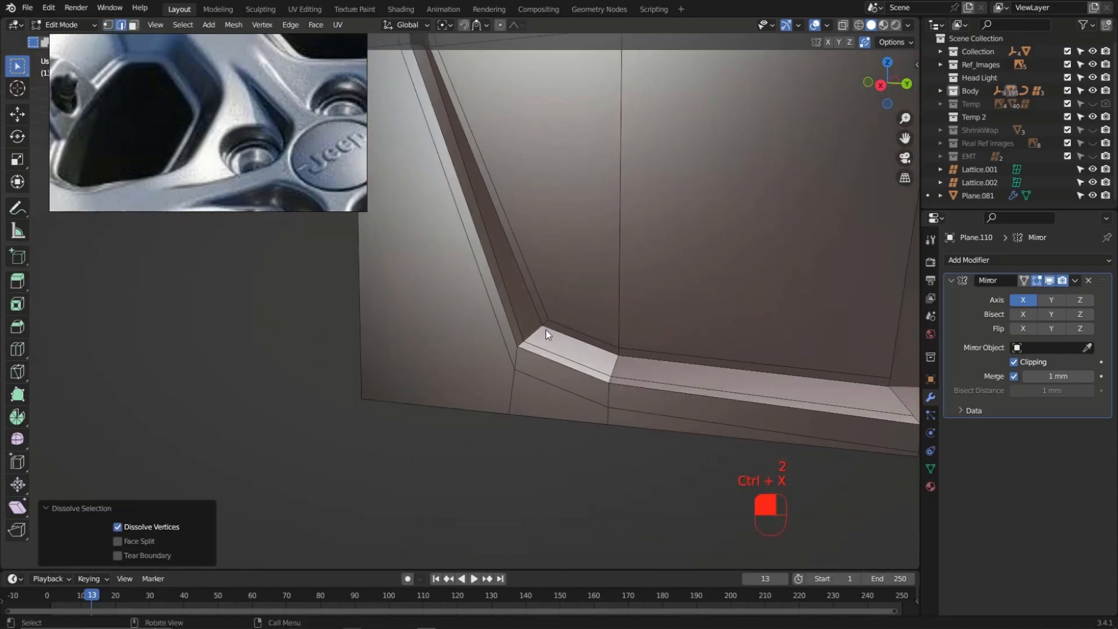
left_click(546, 330)
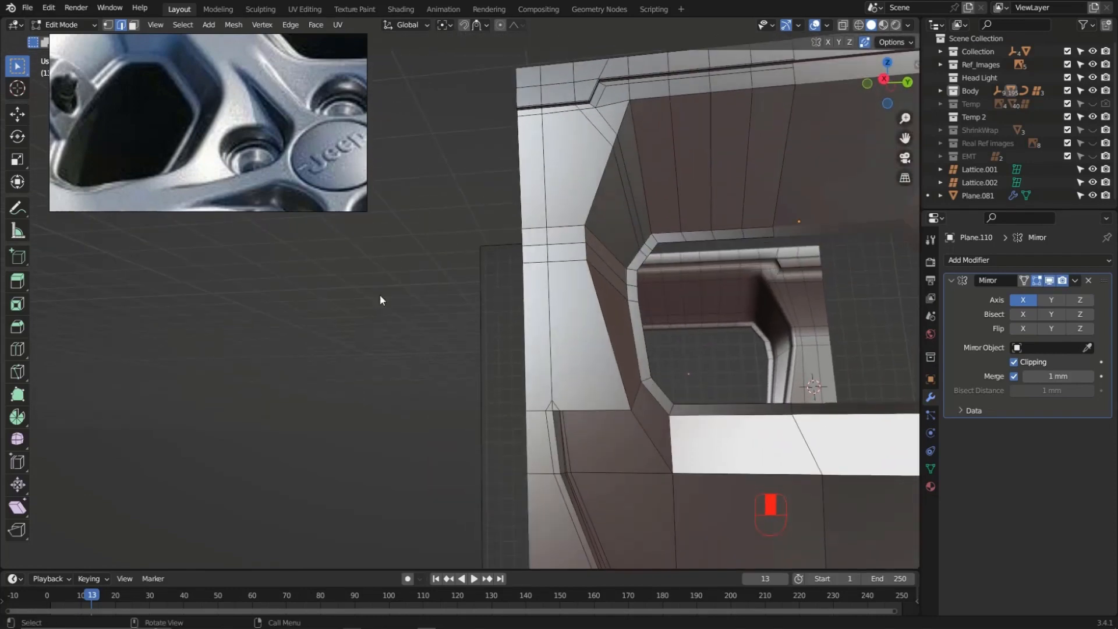
Slide the supporting cut's top vertex along the recess's top edge, away from the side wall, by a factor of 0.091
mouse_move(598, 337)
middle_mouse_down()
mouse_move(579, 443)
mouse_move(591, 456)
mouse_move(569, 450)
mouse_move(591, 340)
mouse_move(581, 322)
middle_mouse_up()
left_click(573, 304)
key("g")
key("g")
left_click(597, 326)
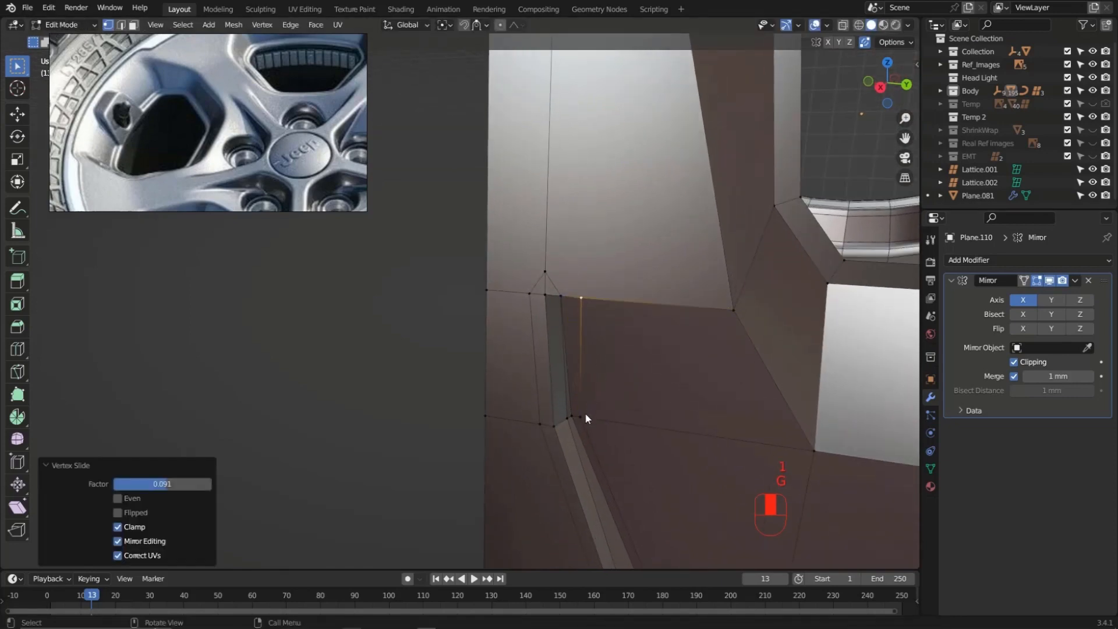
Slide the supporting cut's next vertex down along the horizontal edge, slightly away from the recess's side wall
left_click(584, 412)
key("g")
key("g")
left_click(603, 418)
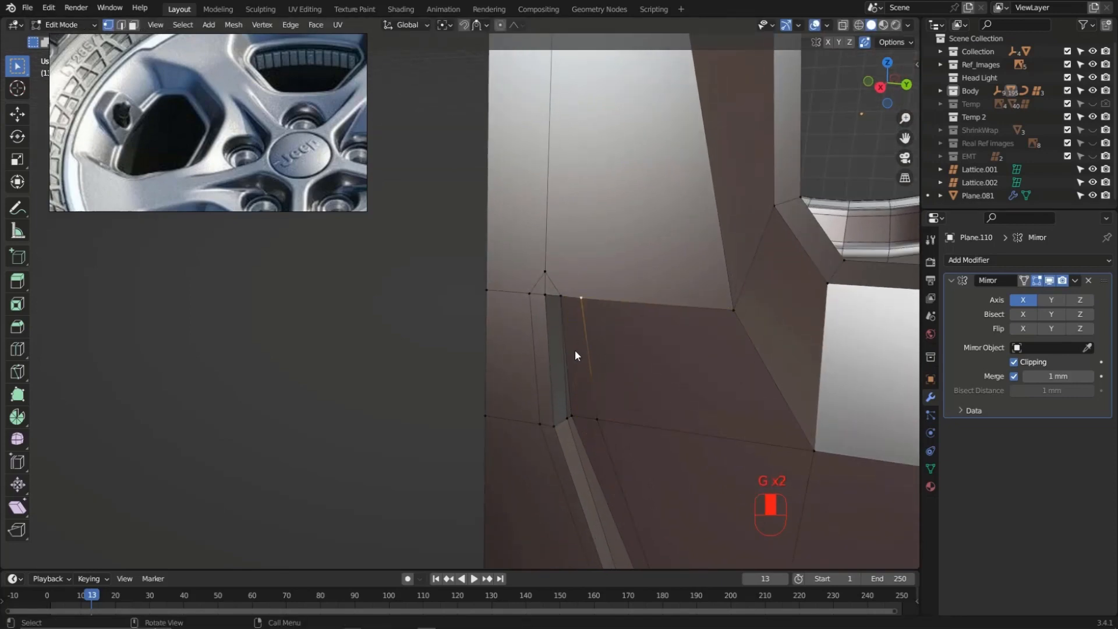
Add a vertical loop cut through the narrow band beside the opening and connect it down to the supporting cut's top vertex
middle_click_drag(575, 351, 595, 255)
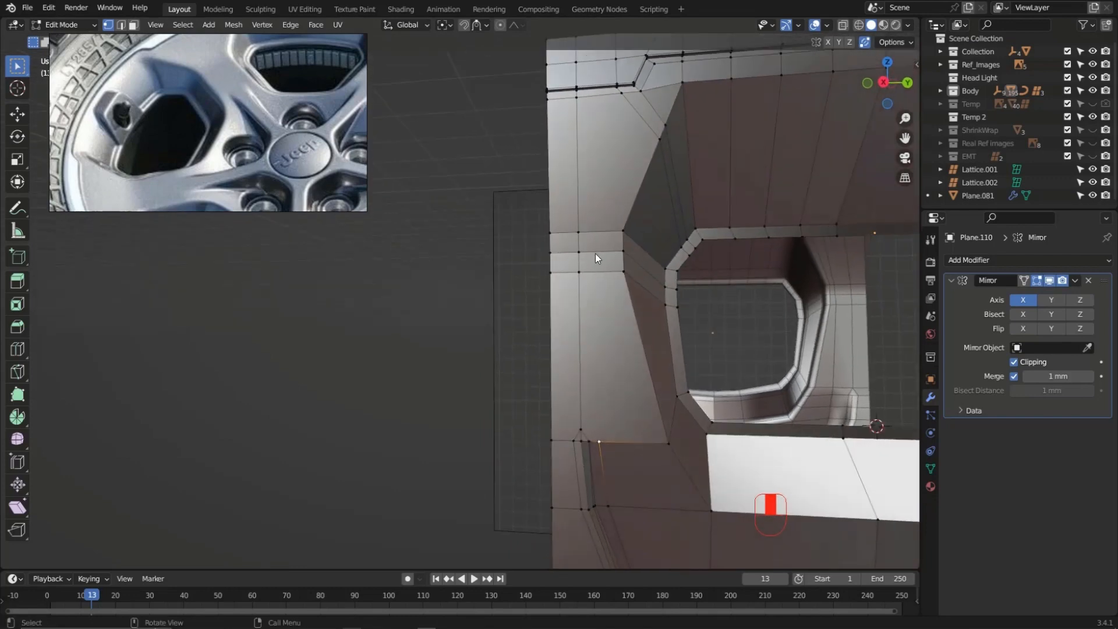
key("ctrl+r")
left_click(594, 237)
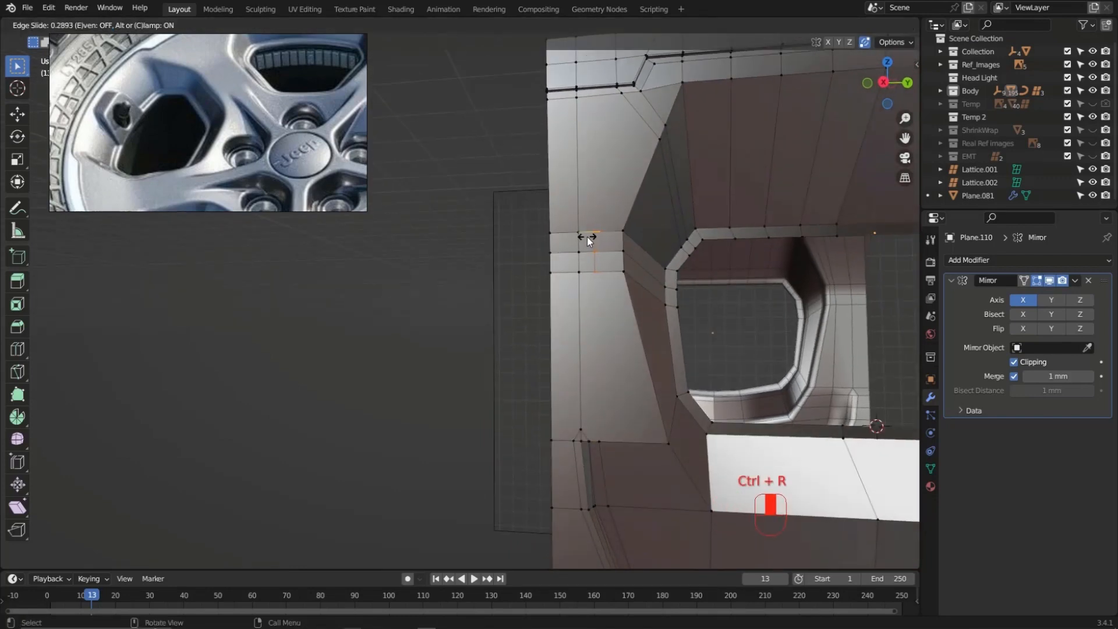
left_click(593, 268)
left_click(600, 442, "shift")
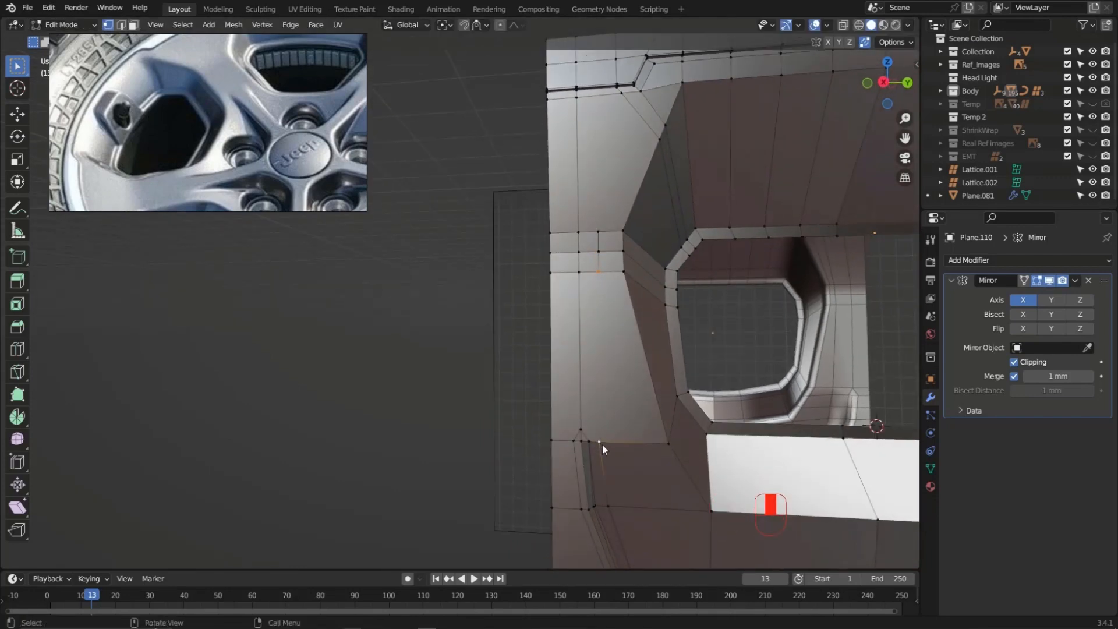
key("j")
Extend the supporting cut with the Knife from the narrow band straight up to the segment's upper edge
middle_click_drag(603, 444, 603, 392)
key("k")
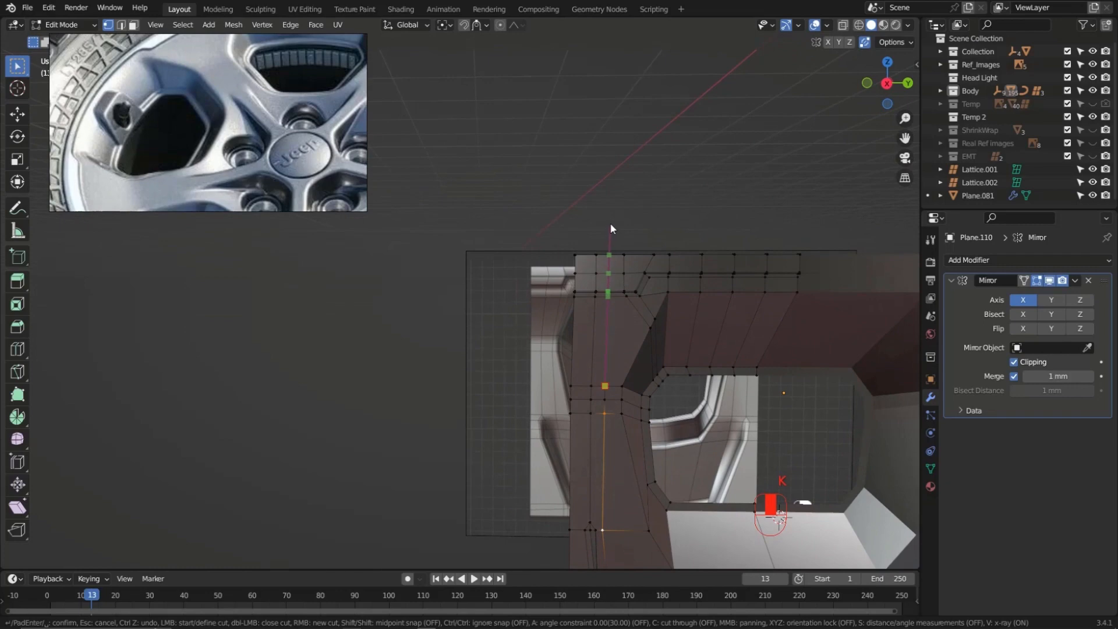
key("Escape")
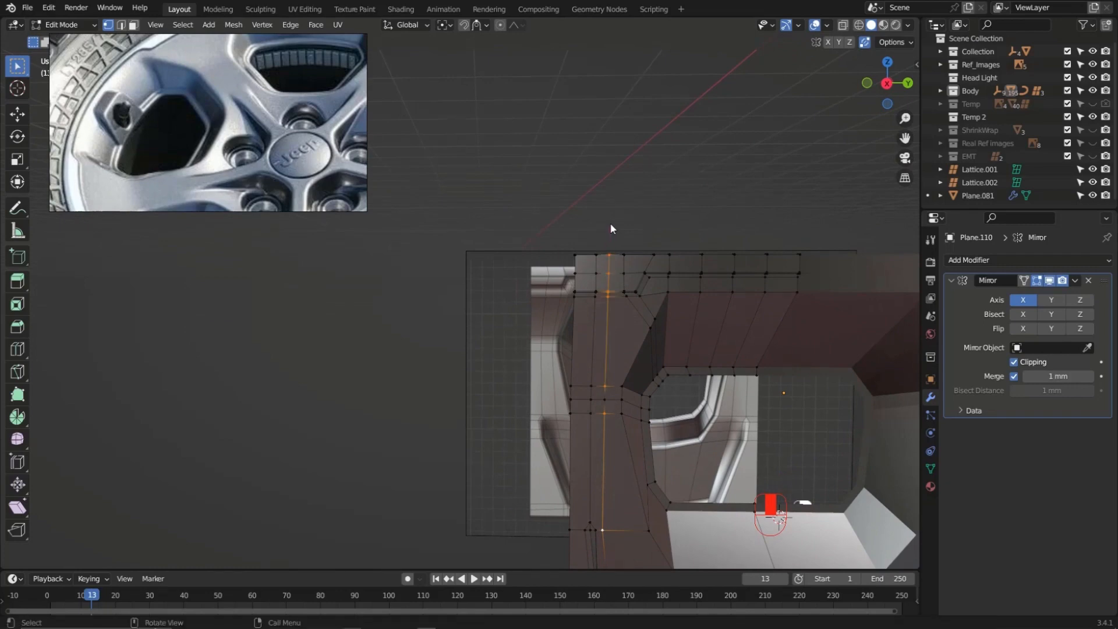
Slide the supporting edges along the bottom of the recess by a factor of -0.008
middle_click_drag(619, 291, 591, 441)
scroll(621, 469, "up", 6)
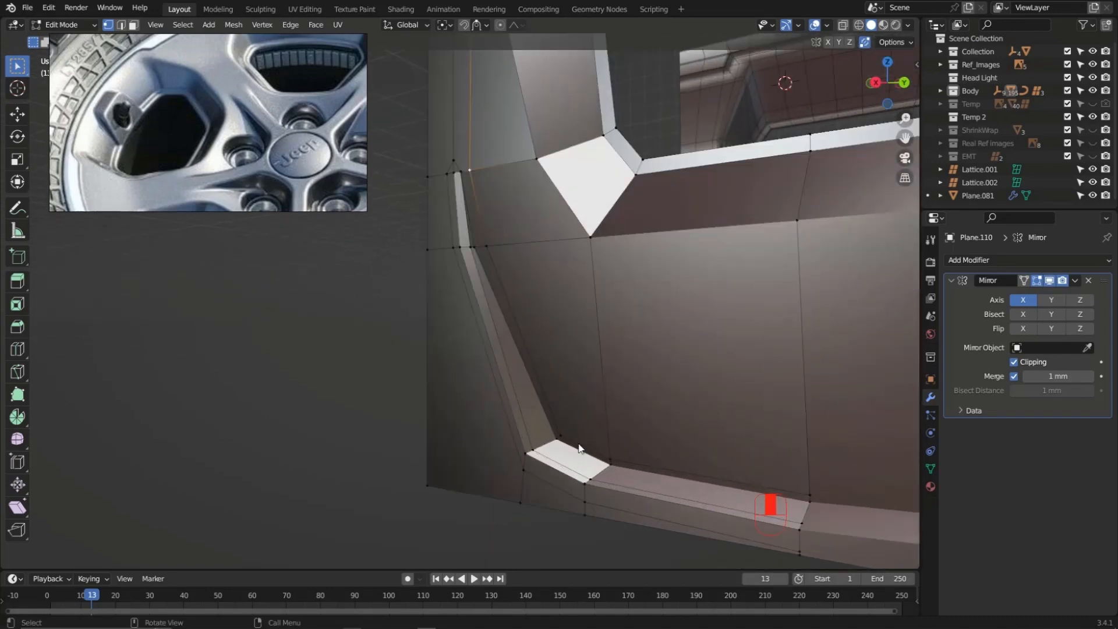
left_click(620, 469, "alt+shift")
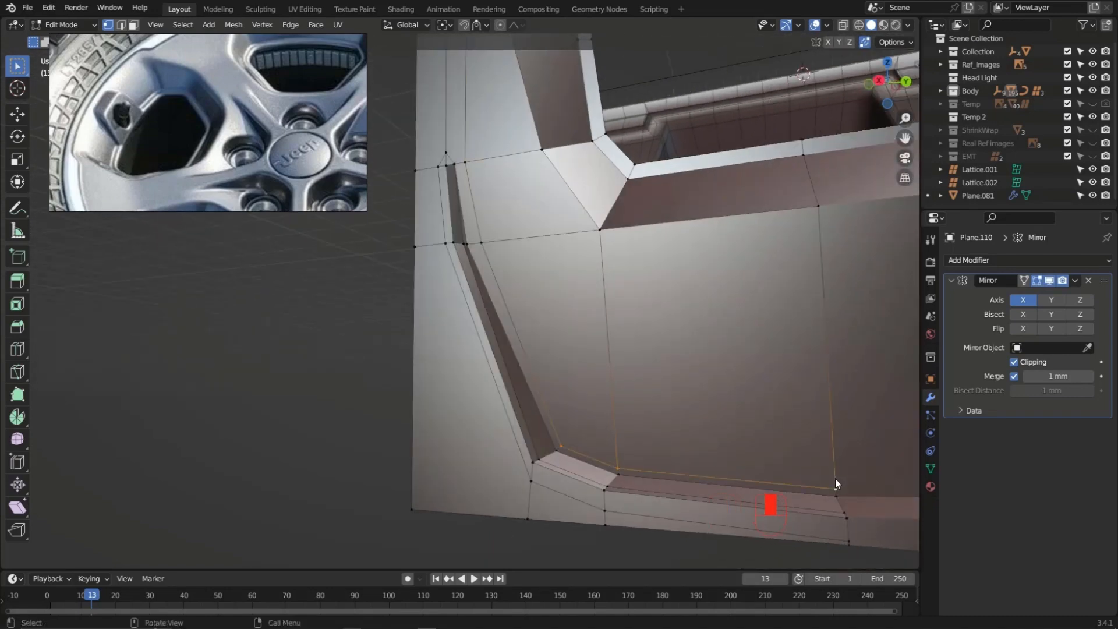
scroll(662, 472, "up", 4)
key("g")
key("g")
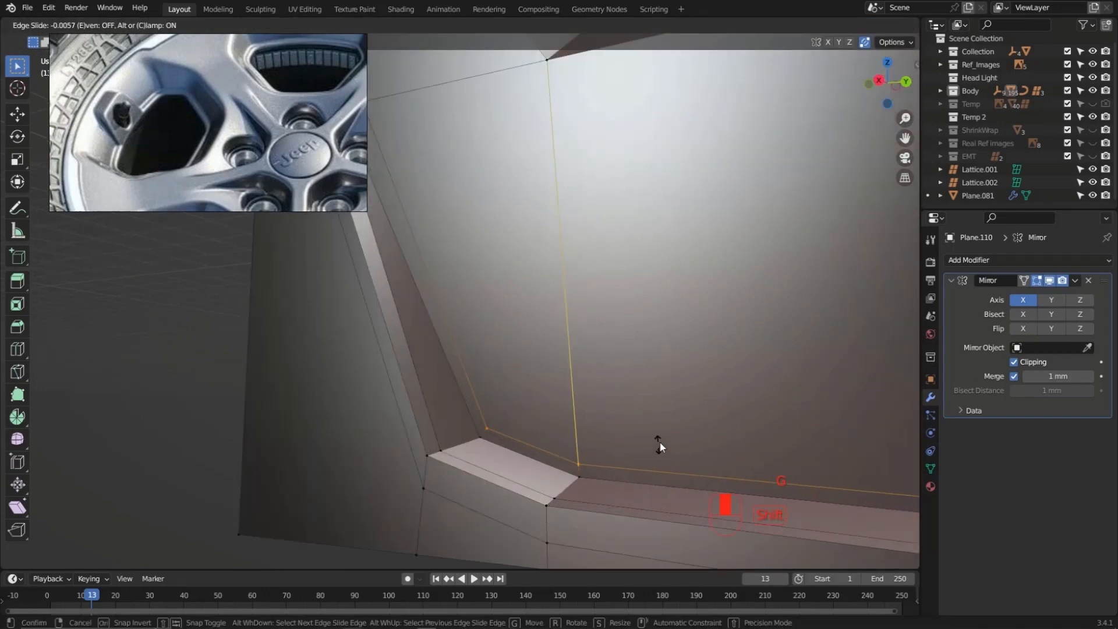
left_click(499, 409)
Add a loop cut along the recess's sloped rim wall, close to its inner edge, with a factor of 0.441
mouse_move(499, 409)
middle_mouse_down()
mouse_move(522, 400)
mouse_move(560, 433)
mouse_move(499, 467)
mouse_move(508, 420)
mouse_move(499, 406)
middle_mouse_up()
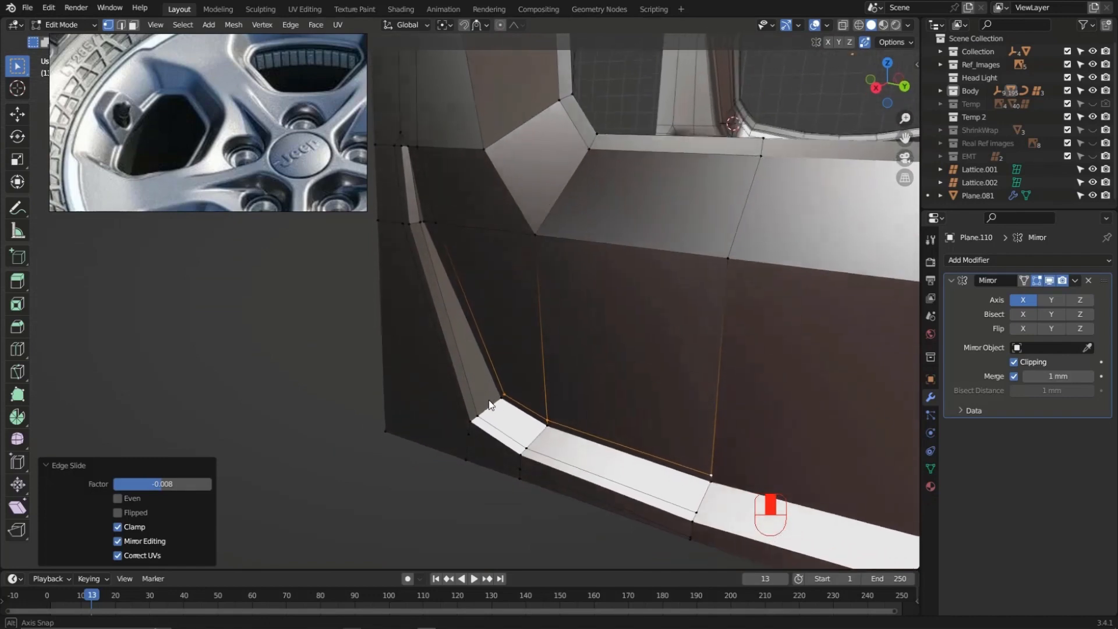
scroll(498, 406, "up", 2)
key("ctrl+r")
left_click(497, 406)
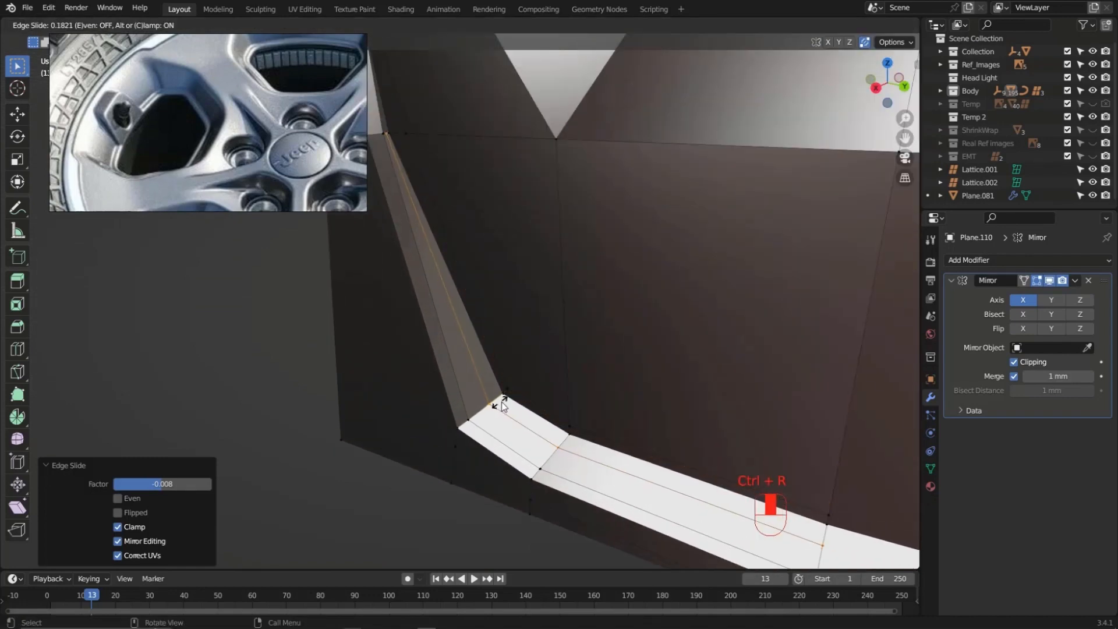
left_click(505, 400)
scroll(496, 335, "down", 3)
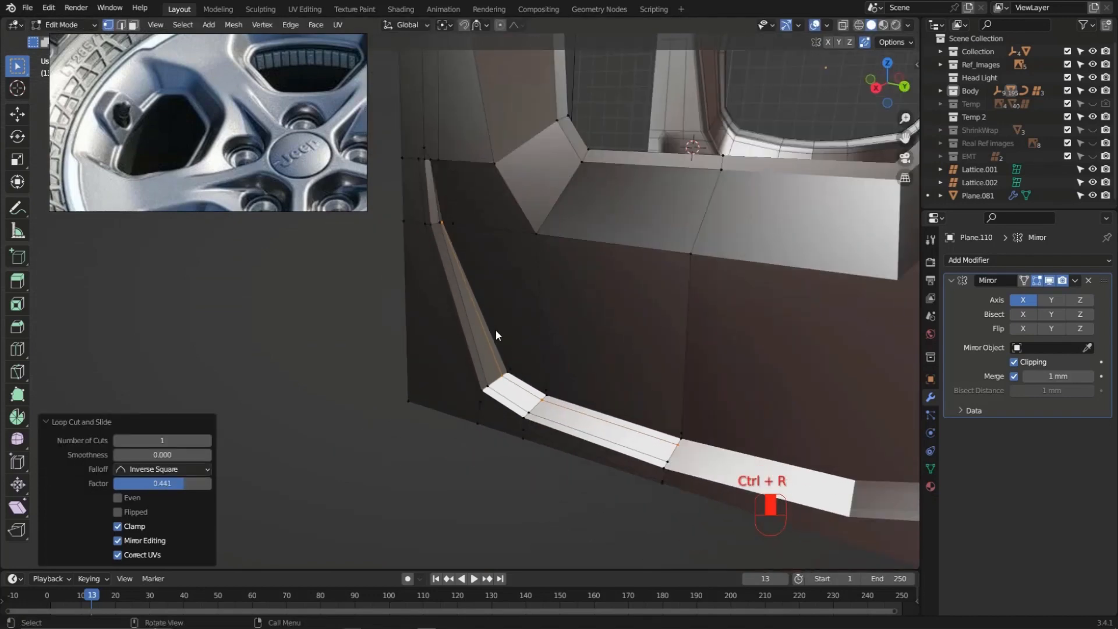
Add a Subdivision Surface modifier to the rim segment in Object Mode and set its viewport levels to 2
middle_click_drag(496, 329, 519, 295)
key("Tab")
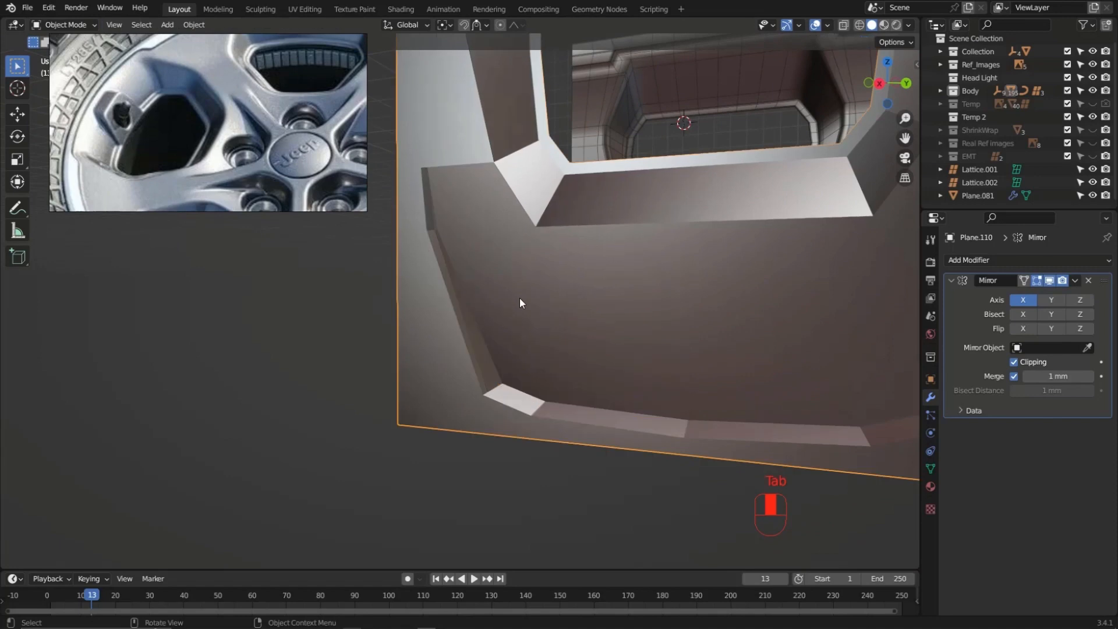
left_click(1019, 260)
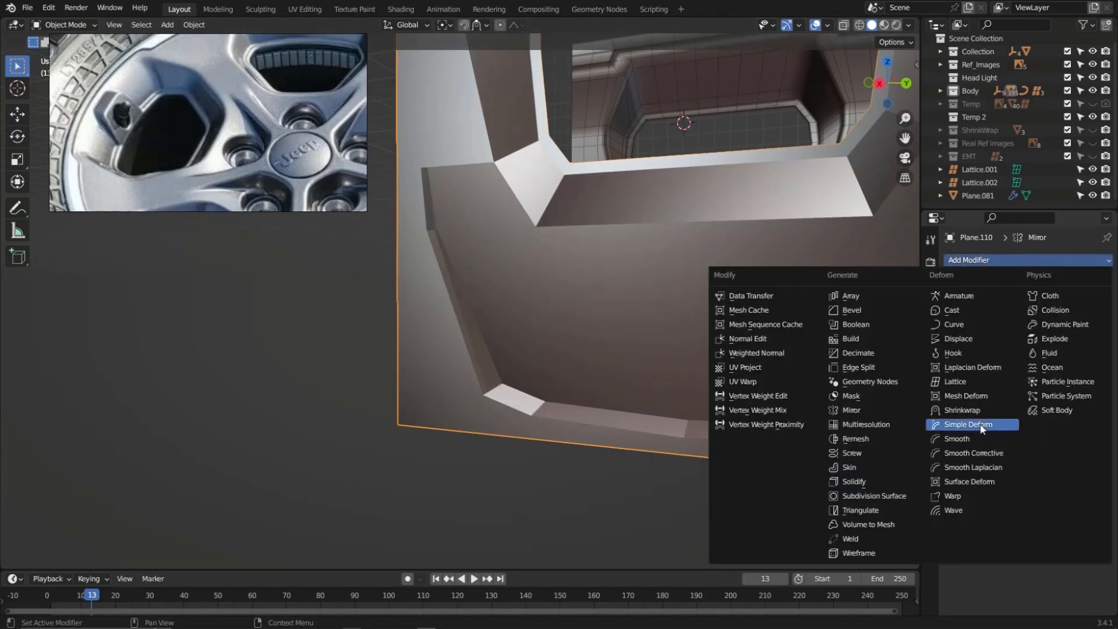
left_click(876, 495)
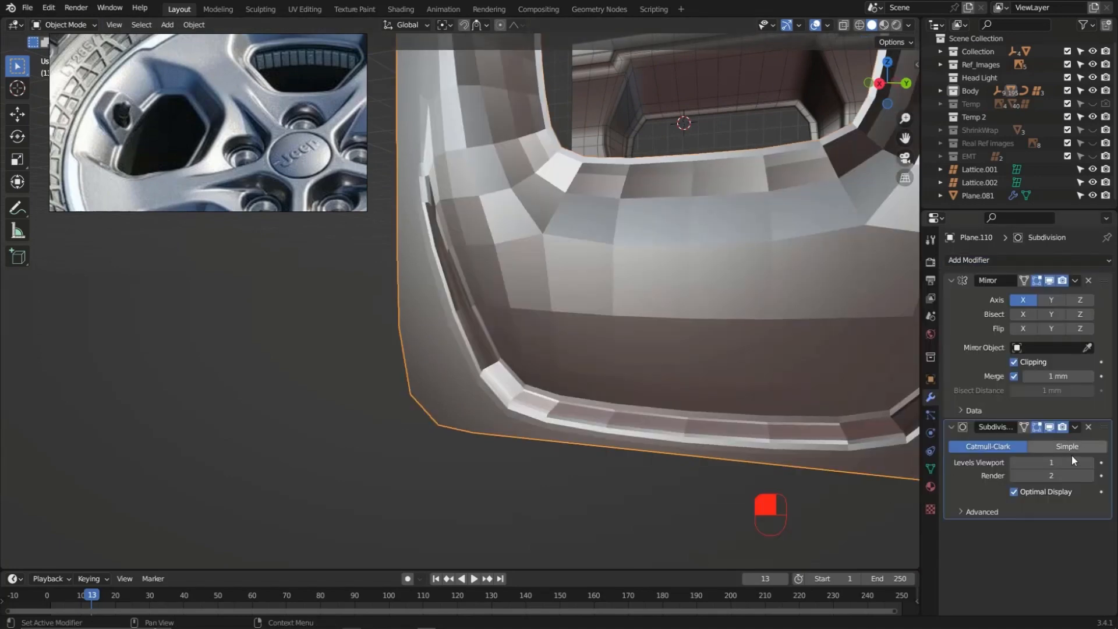
left_click(1089, 463)
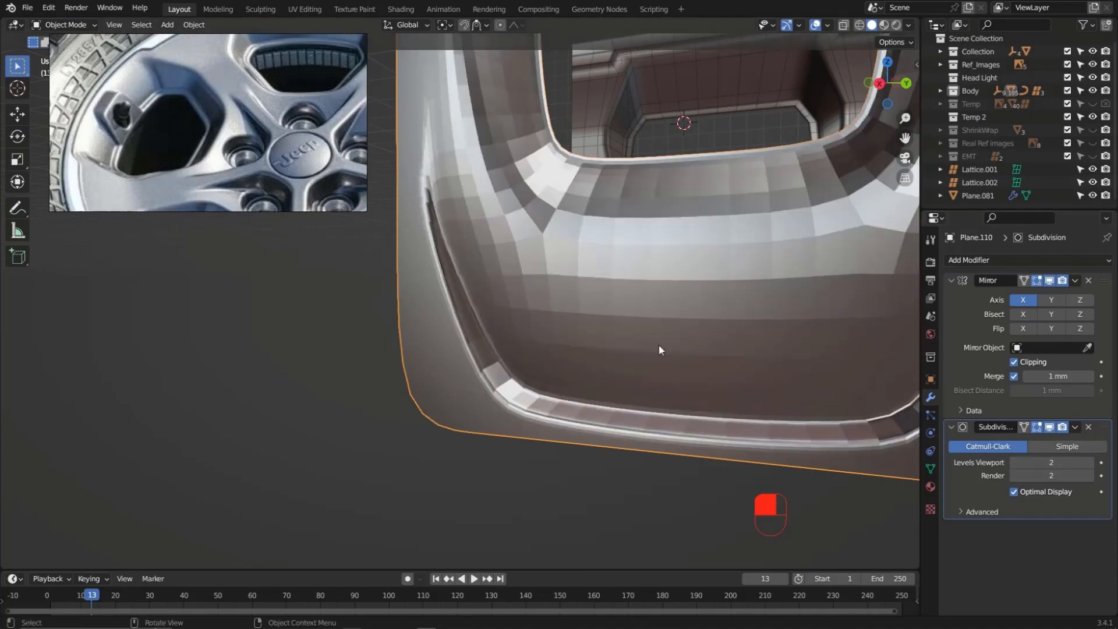
scroll(659, 344, "down", 4)
middle_click_drag(507, 285, 571, 294)
scroll(502, 300, "down", 2)
middle_click_drag(493, 327, 440, 307, "shift")
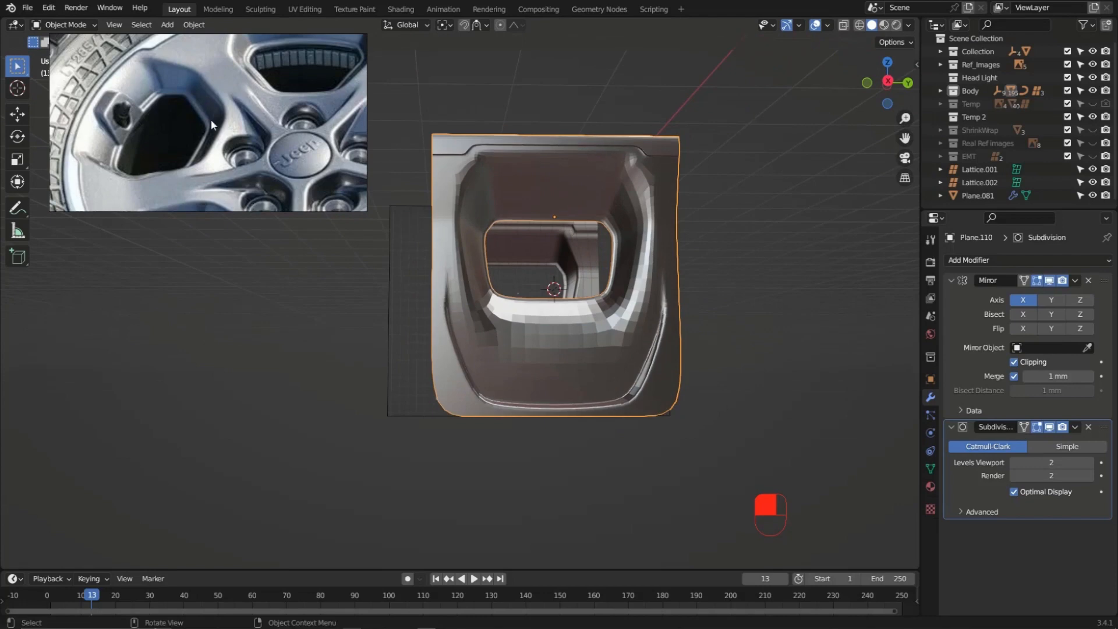
scroll(542, 330, "up", 5)
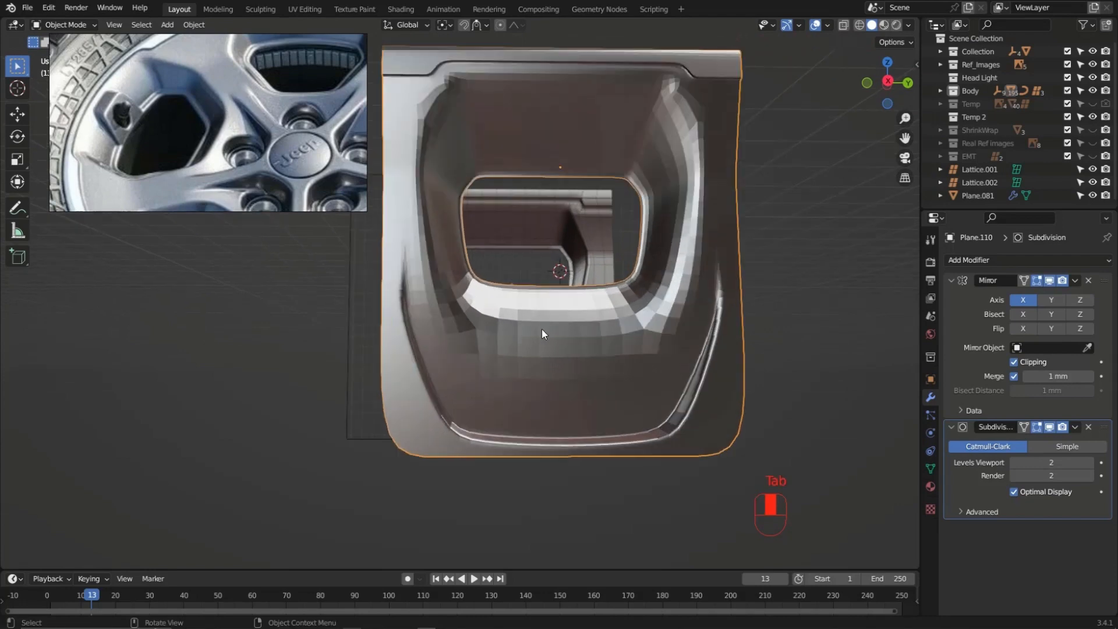
In Edit Mode, add two vertical loop cuts below the opening, one with factor -0.428 and one centred in the remaining gap
key("Tab")
scroll(494, 304, "up", 2)
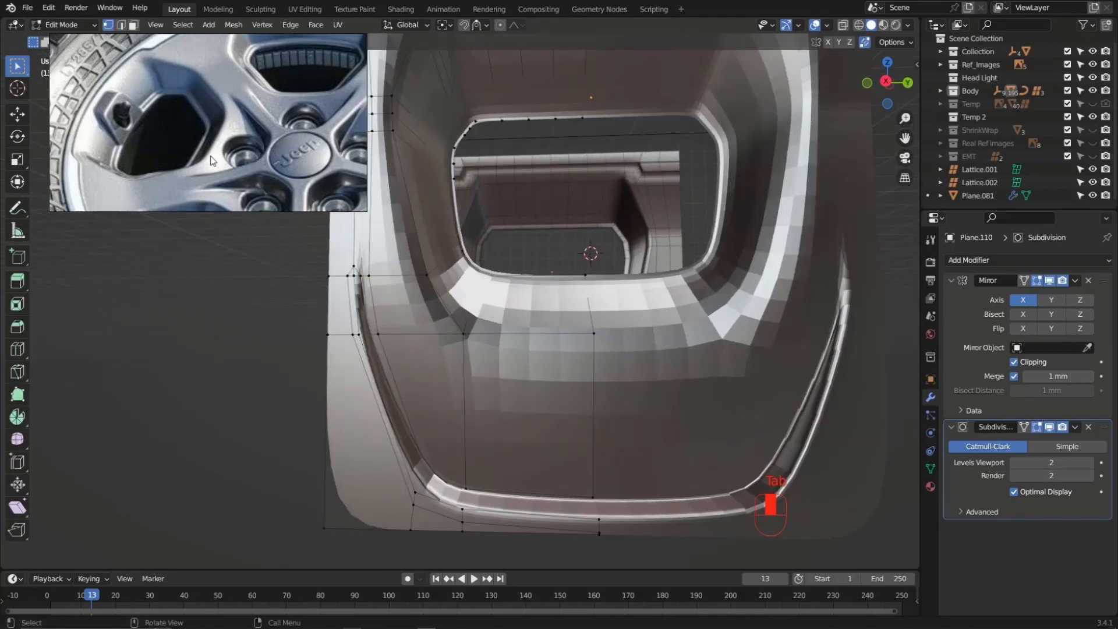
scroll(522, 249, "down", 3)
mouse_move(520, 312)
middle_mouse_down()
mouse_move(510, 350)
mouse_move(531, 315)
middle_mouse_up()
scroll(539, 320, "up", 1)
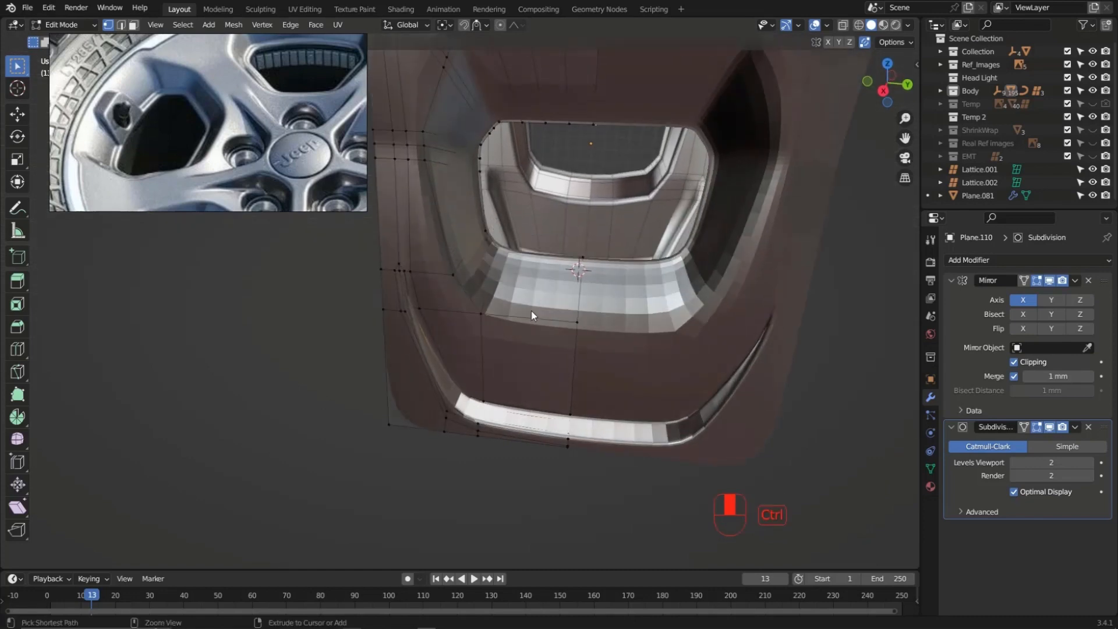
key("ctrl+r")
left_click(531, 316)
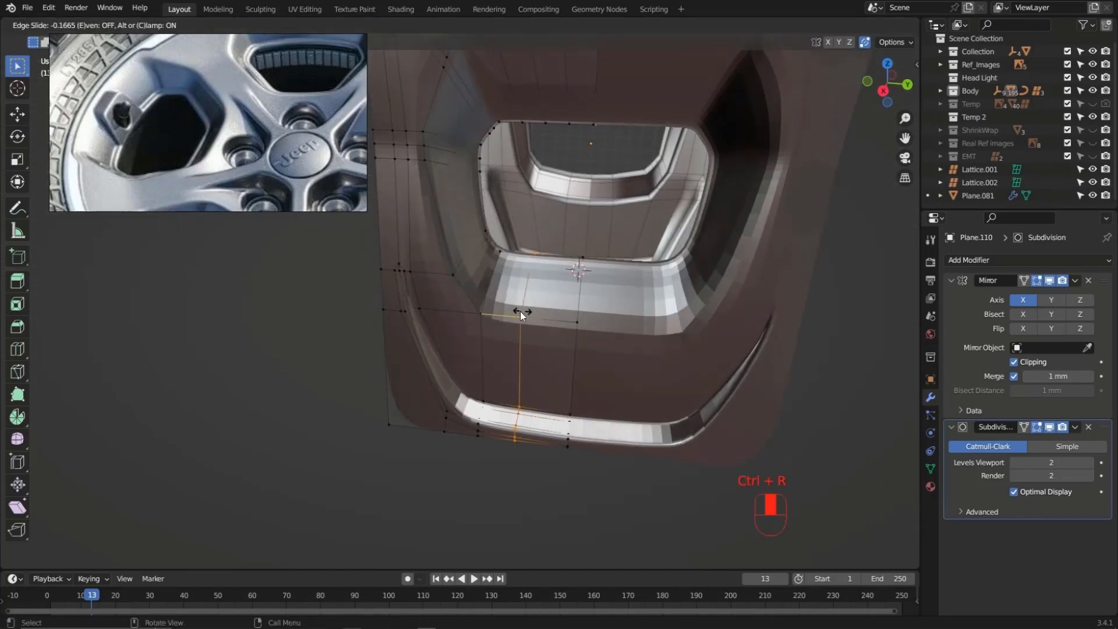
left_click(509, 313)
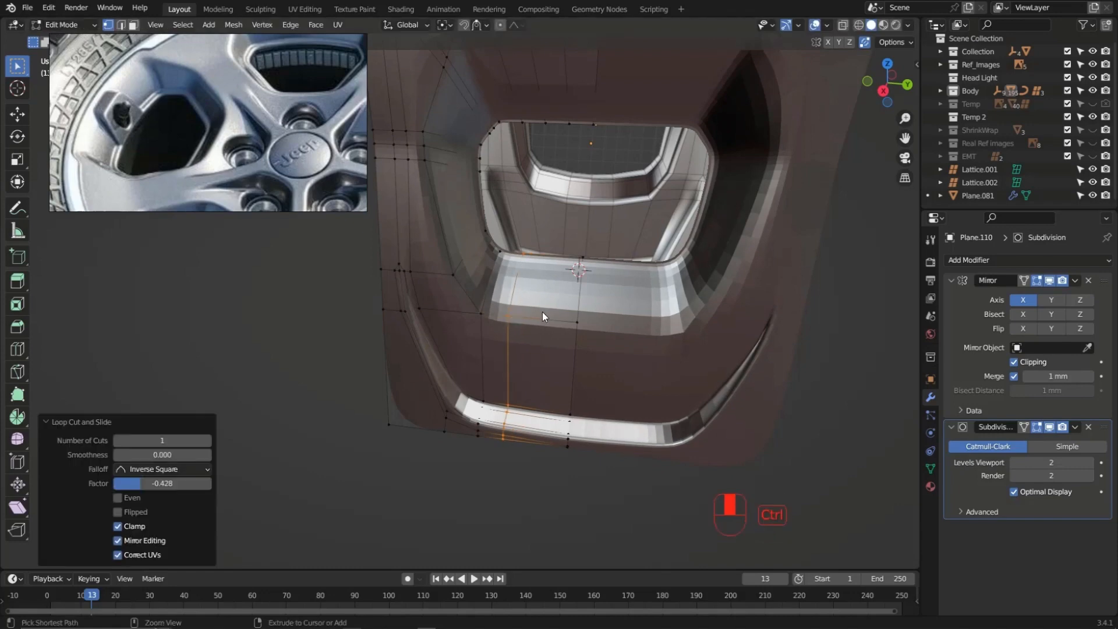
key("ctrl+r")
left_click(543, 312)
left_click(543, 313)
middle_click_drag(494, 302, 525, 339)
middle_click_drag(520, 330, 511, 357)
scroll(510, 358, "up", 1)
key("ctrl+r")
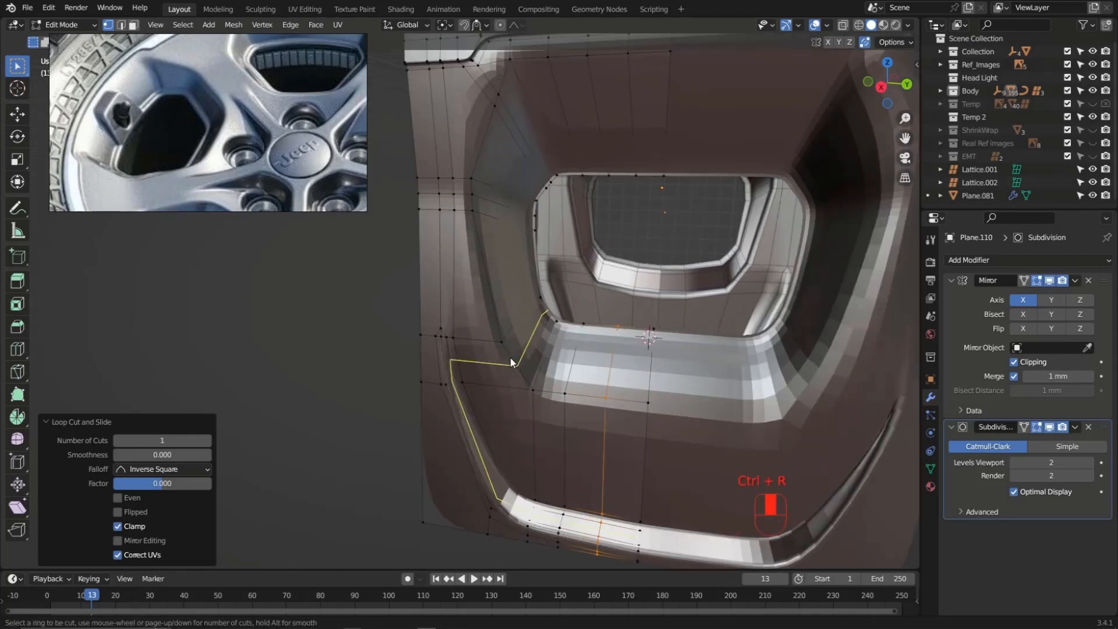
right_click(509, 362)
scroll(487, 366, "up", 1)
middle_click_drag(487, 366, 480, 350)
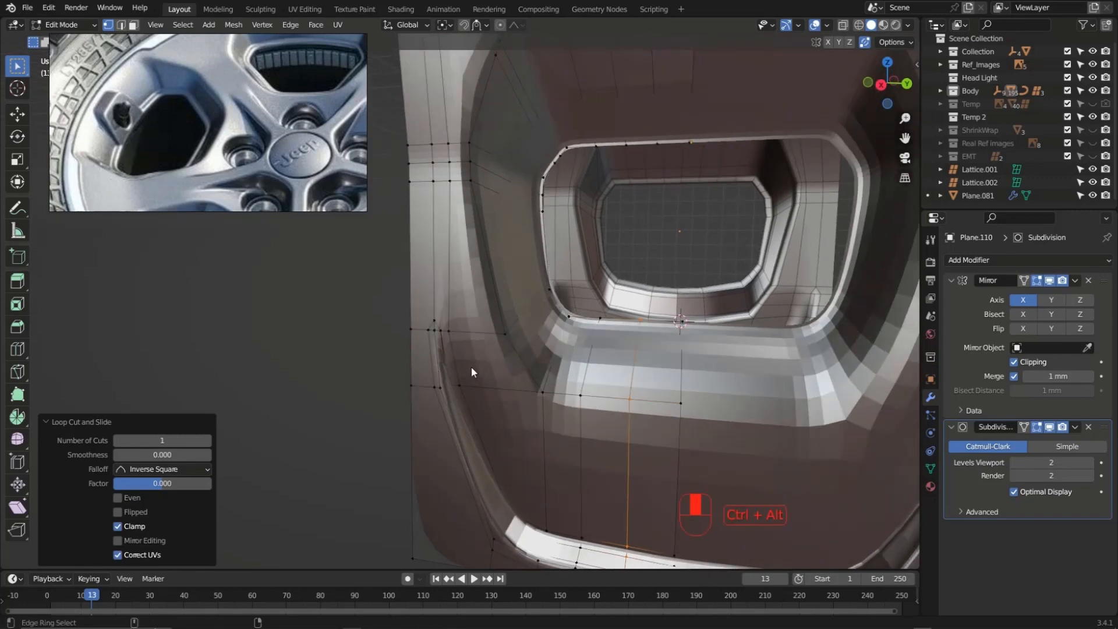
Hide the narrow face beside the recess's side wall and add a centred loop cut from there across to the opening
left_click(452, 361)
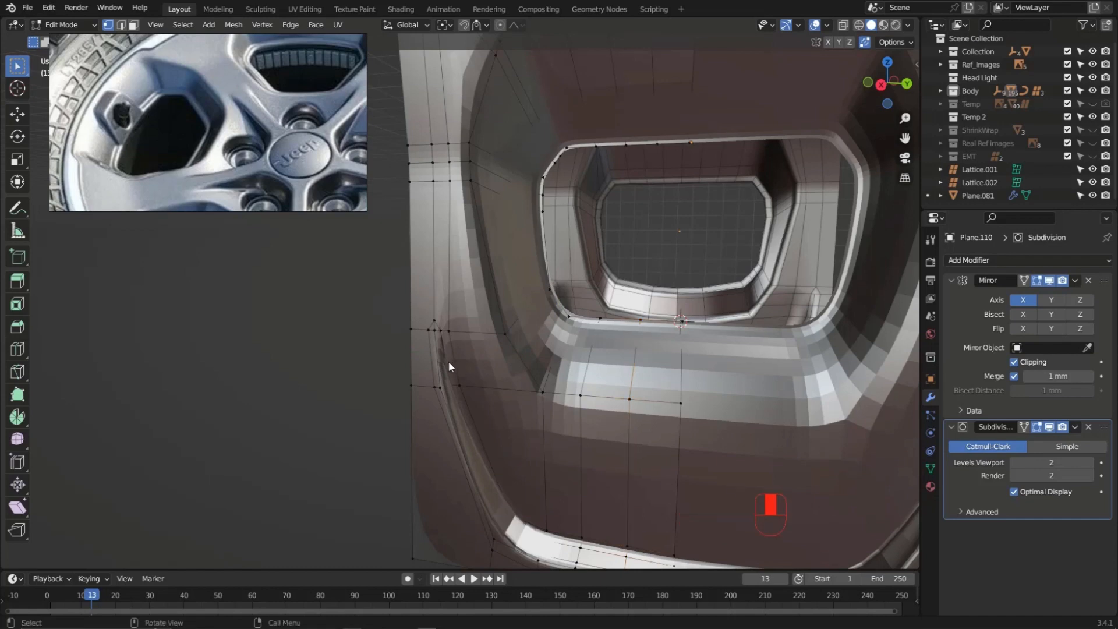
key("3")
left_click(449, 363)
key("h")
key("ctrl+r")
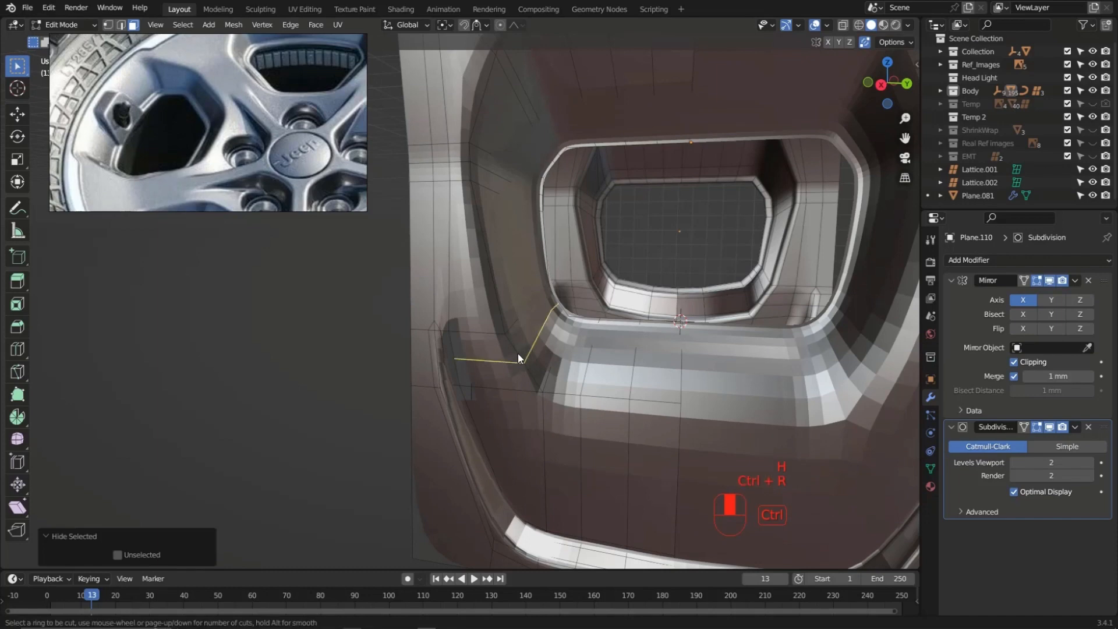
left_click(519, 354)
right_click(518, 354)
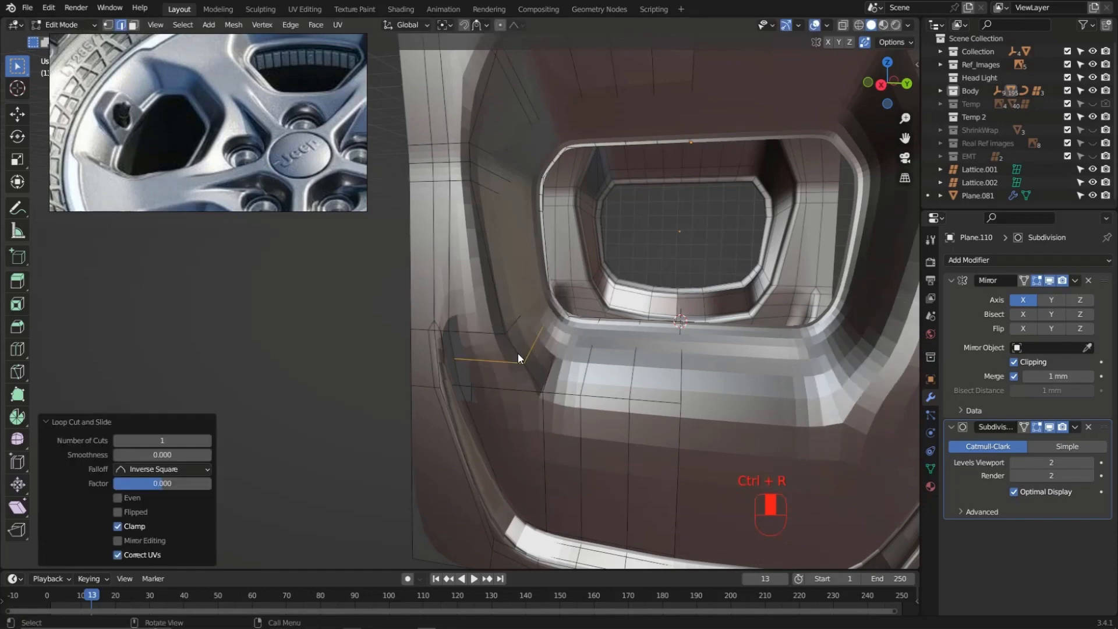
Reveal the hidden face and, in right view, extend the horizontal cut with the Knife straight to the segment's outer side edge
scroll(444, 360, "up", 2)
scroll(444, 360, "up", 2)
middle_click_drag(444, 360, 472, 348)
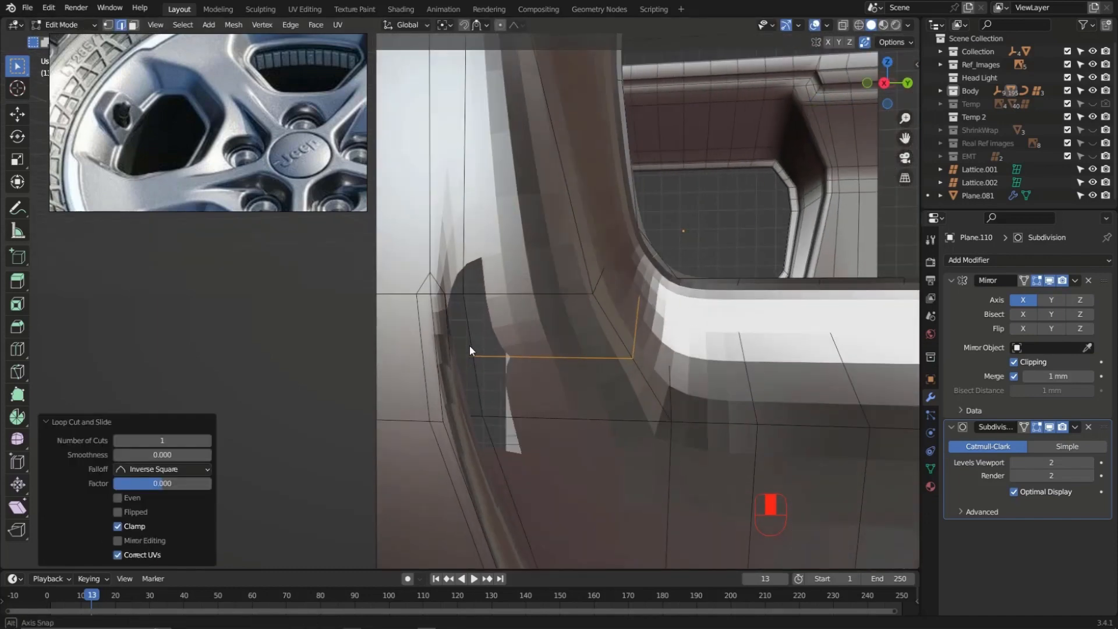
key("alt+h")
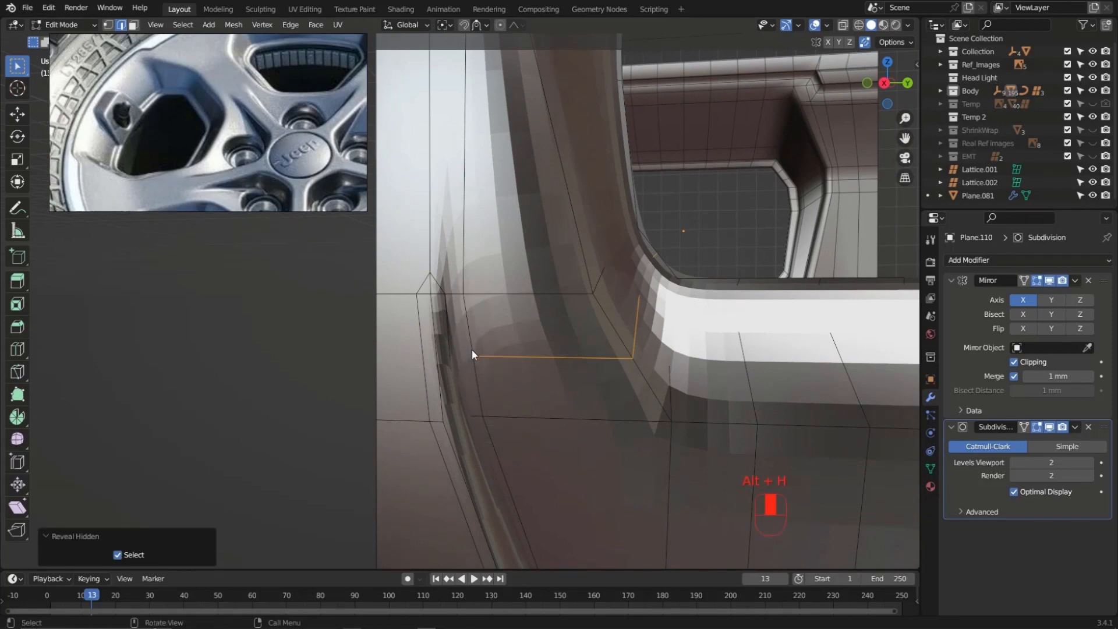
key("KP_3")
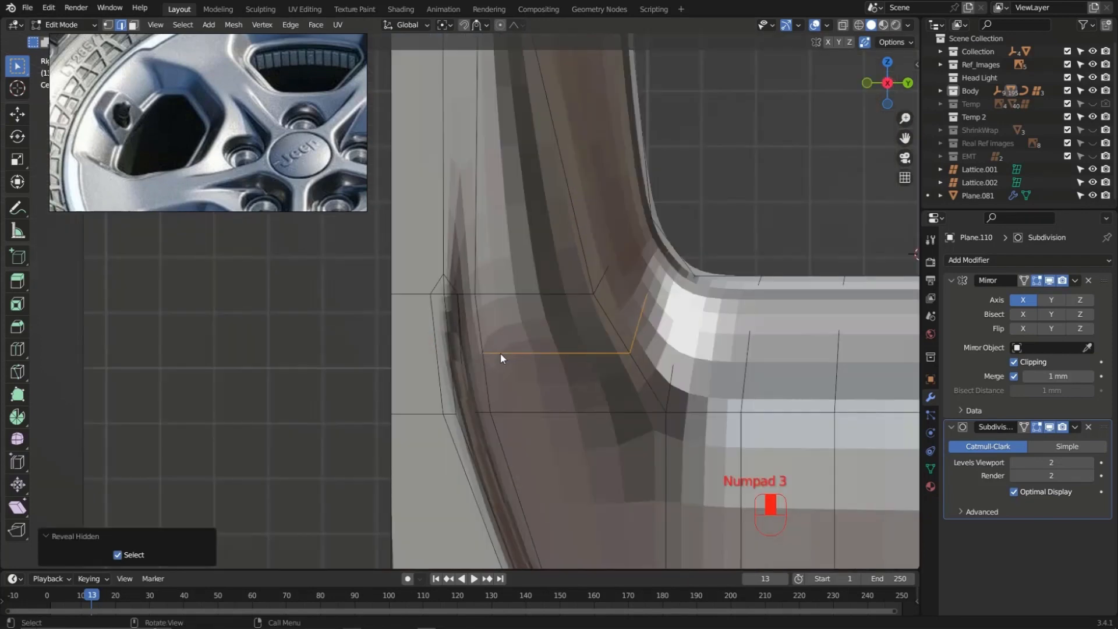
key("k")
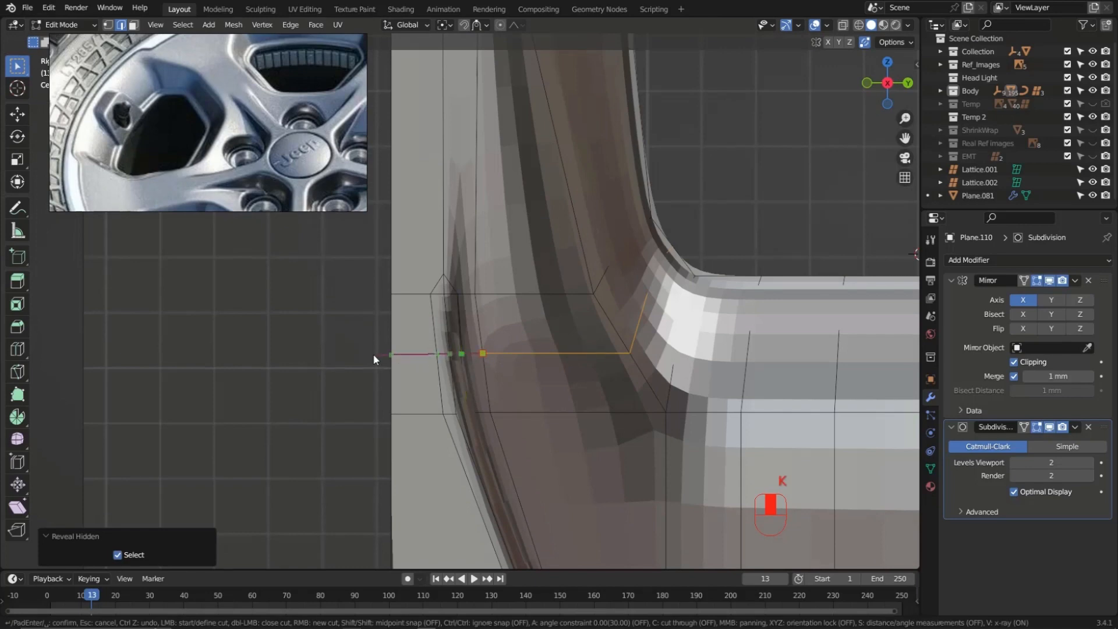
key("c")
key("Return")
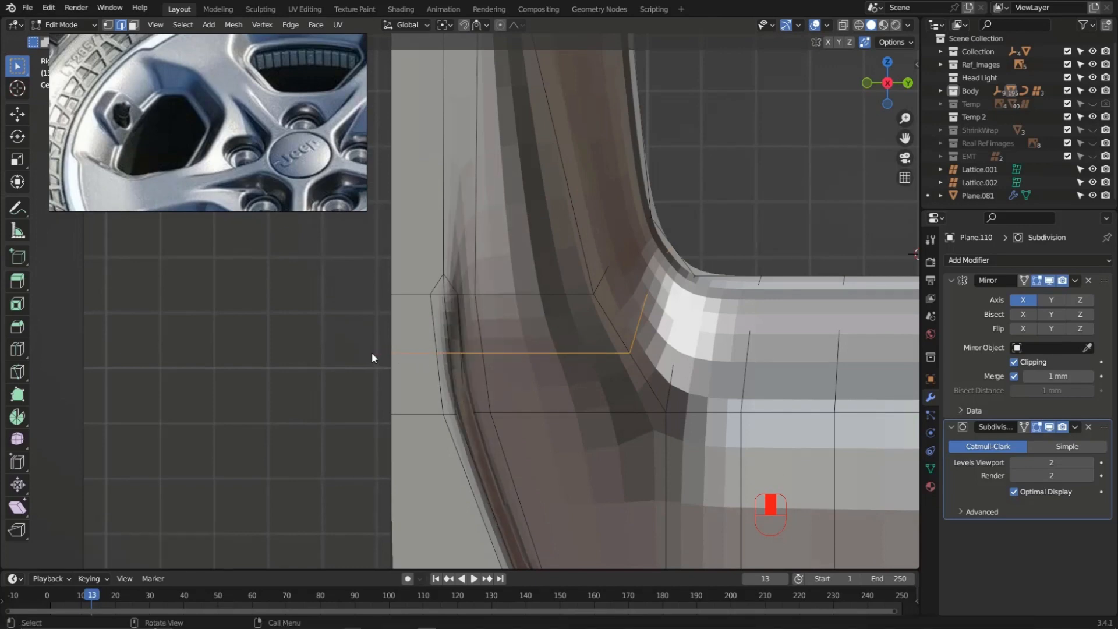
Add a loop cut around the sloped walls surrounding the opening, slid toward their outer edge with a factor of -0.791
middle_click_drag(371, 352, 462, 392)
key("ctrl+r")
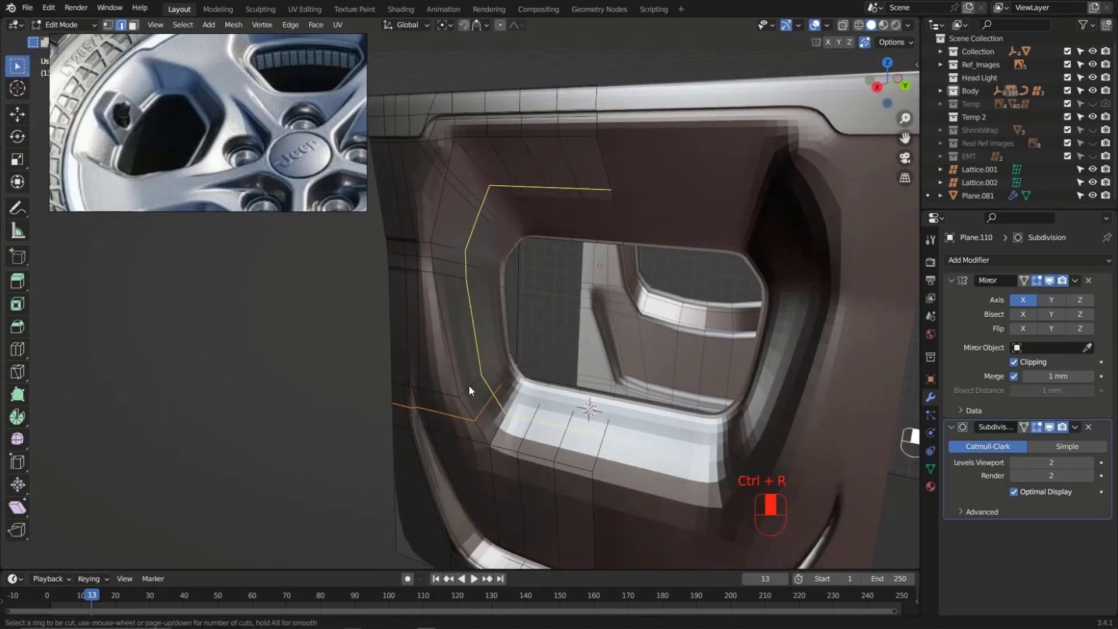
left_click(470, 385)
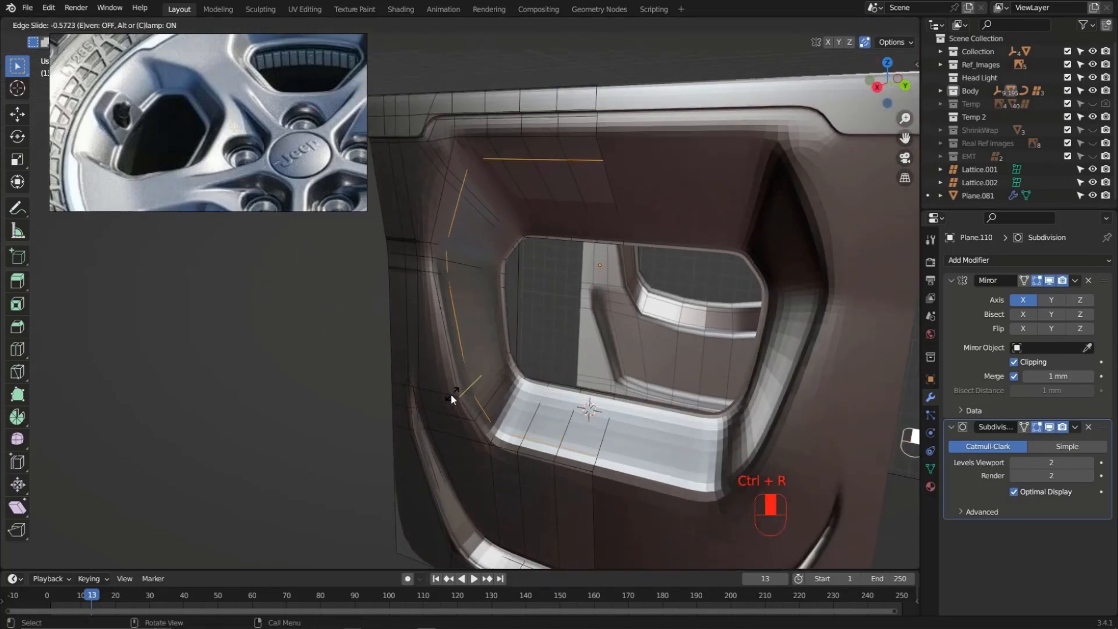
left_click_drag(446, 395, 446, 397)
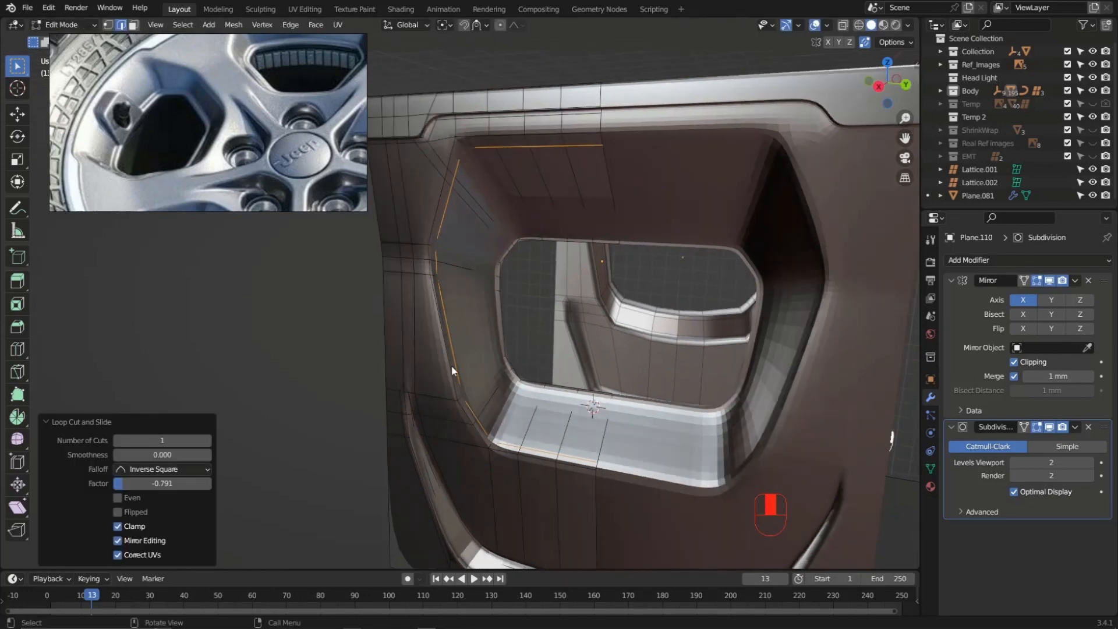
key("ctrl+r")
middle_click_drag(445, 387, 462, 369)
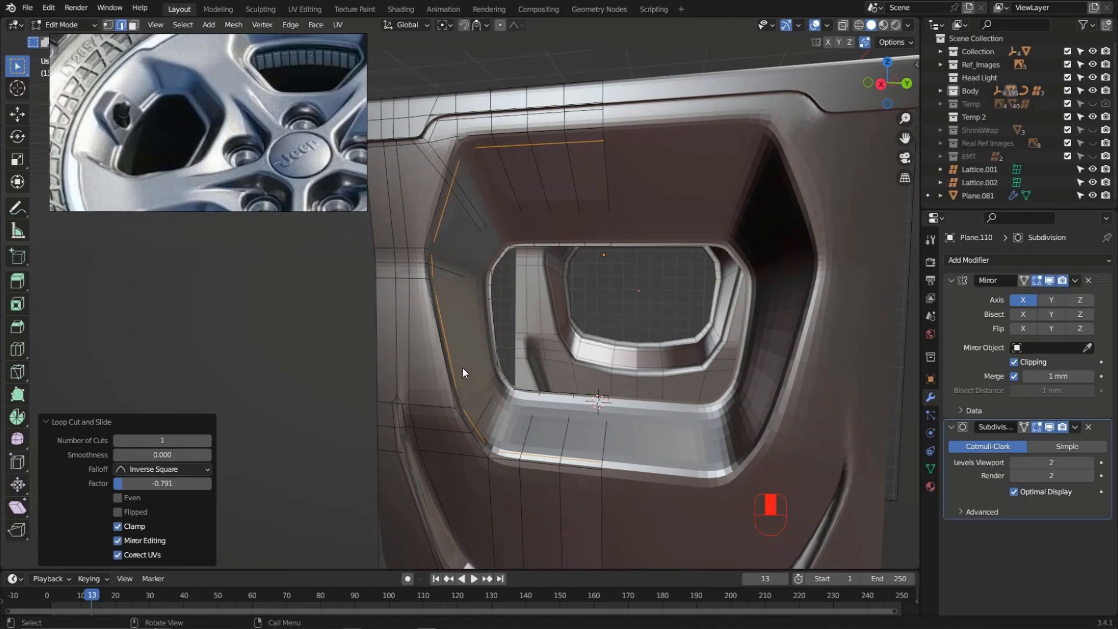
Knife a new edge line around the outside of the opening, from its upper corner down the side and along beneath it to the centre line
middle_click_drag(479, 180, 527, 161)
scroll(458, 161, "up", 4)
scroll(508, 171, "down", 2)
key("k")
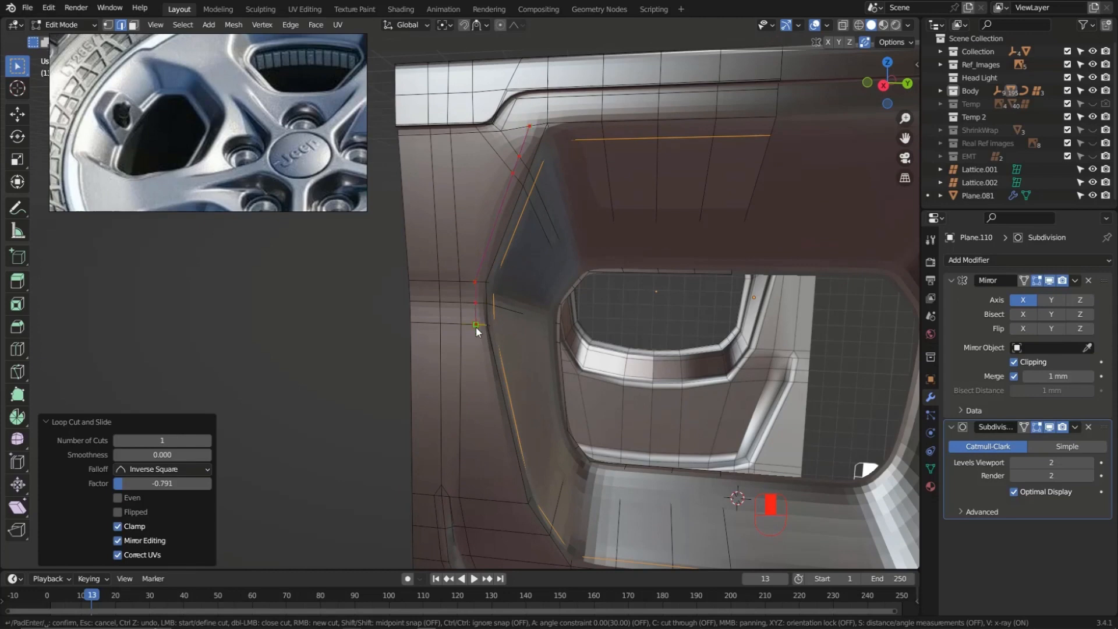
middle_click_drag(483, 410, 467, 226, "shift")
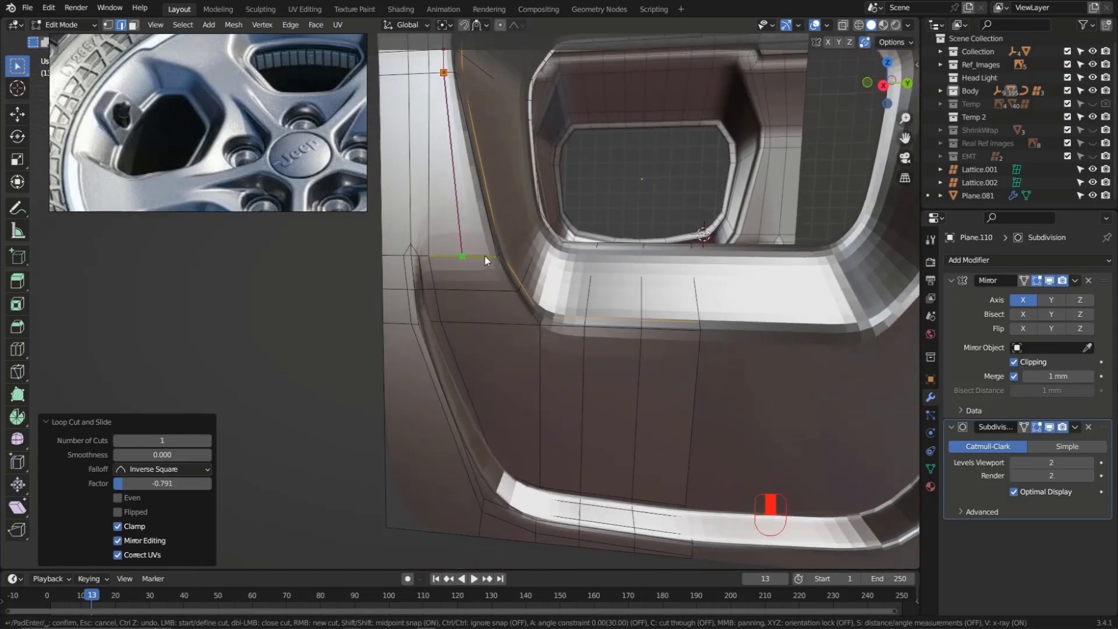
scroll(485, 256, "up", 2)
scroll(487, 254, "up", 3)
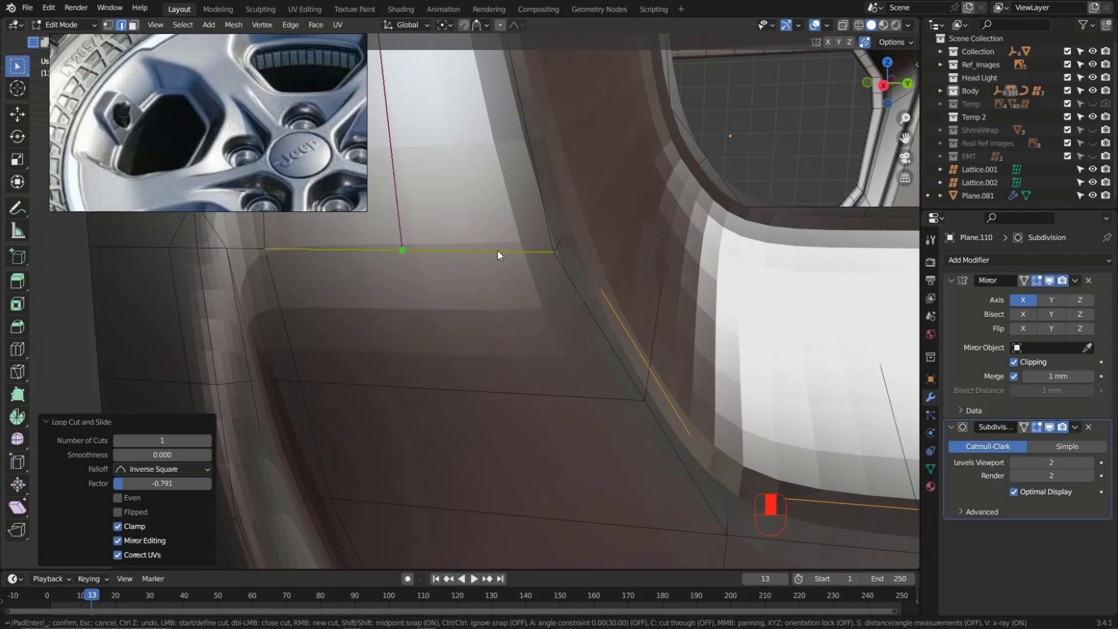
left_click(408, 249)
scroll(498, 327, "down", 2)
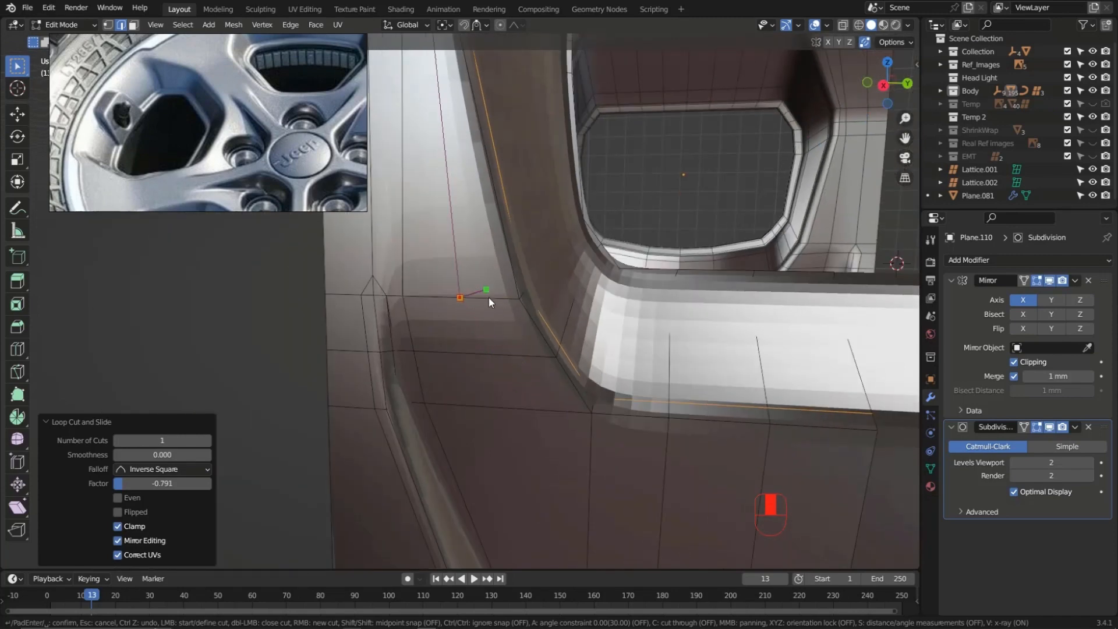
left_click(559, 411)
scroll(590, 445, "down", 3)
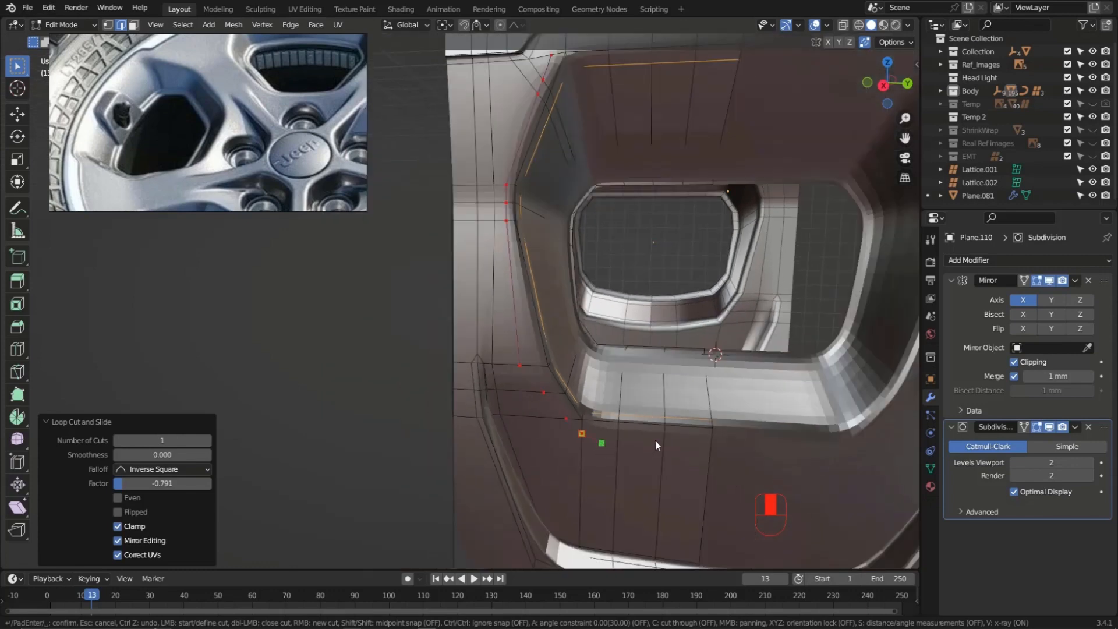
middle_click_drag(656, 443, 554, 390, "shift")
scroll(617, 396, "up", 2)
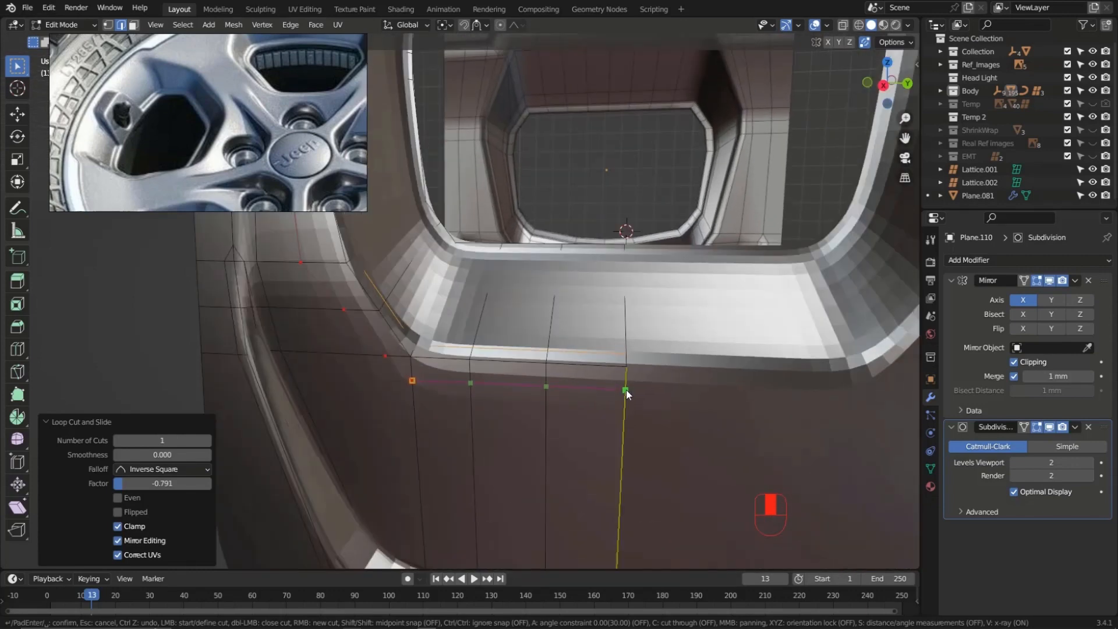
left_click(626, 392)
key("Return")
Slide the two new cut vertices beside the opening's lower corner toward the opening, the upper by about 0.551 and the lower by about 0.534
middle_click_drag(623, 390, 516, 376)
scroll(516, 376, "up", 3)
key("1")
left_click(474, 320)
scroll(476, 321, "up", 2)
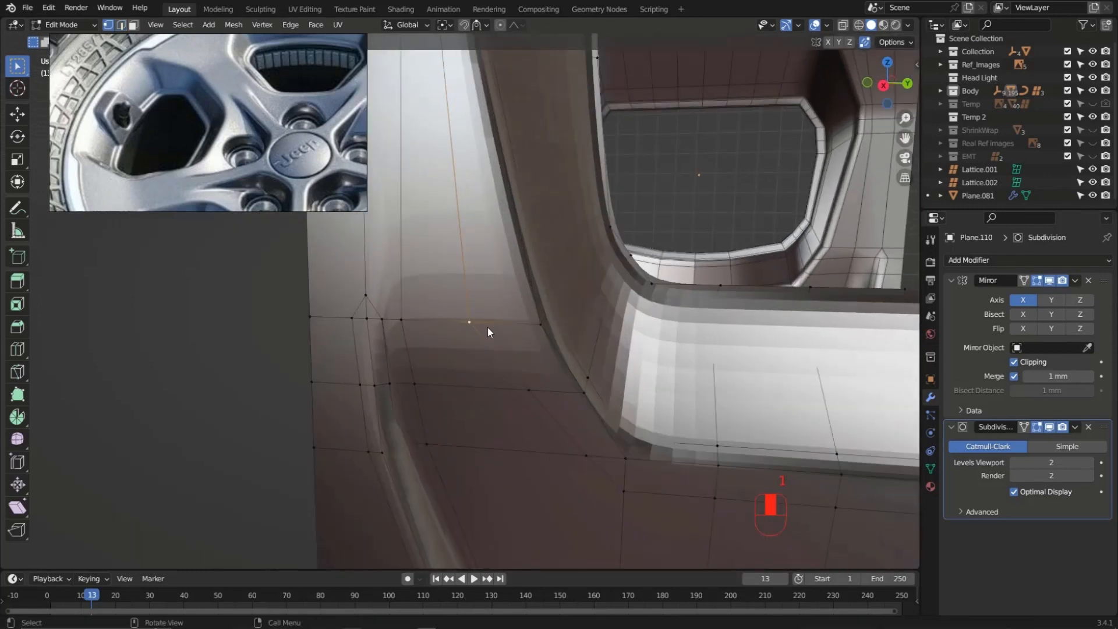
middle_click_drag(487, 327, 474, 324)
key("g")
key("g")
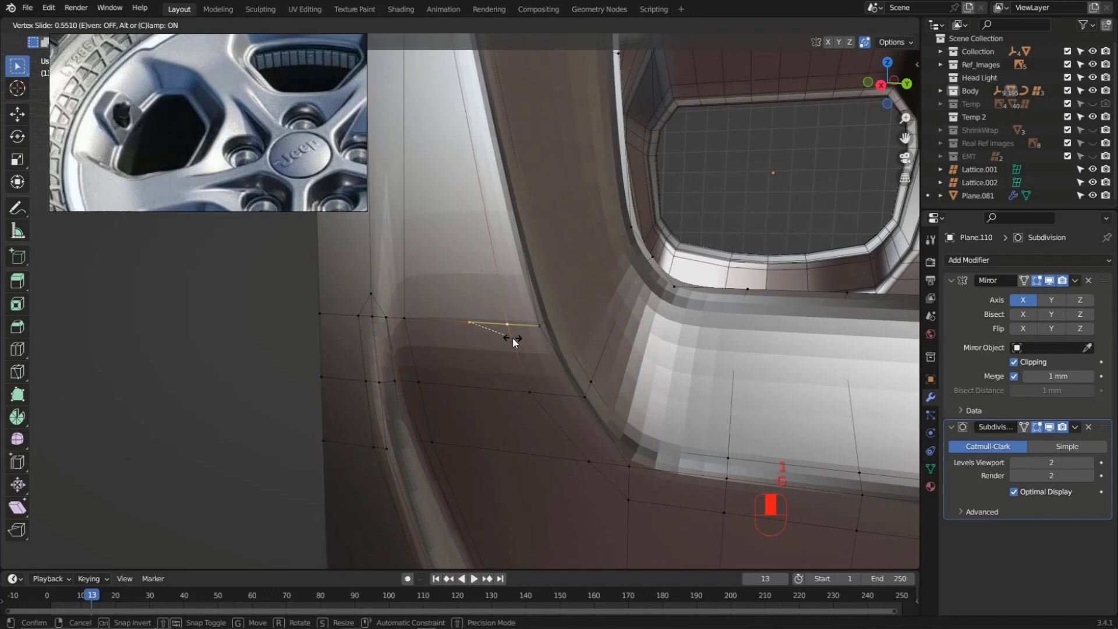
left_click(512, 338)
left_click(530, 391)
key("g")
key("g")
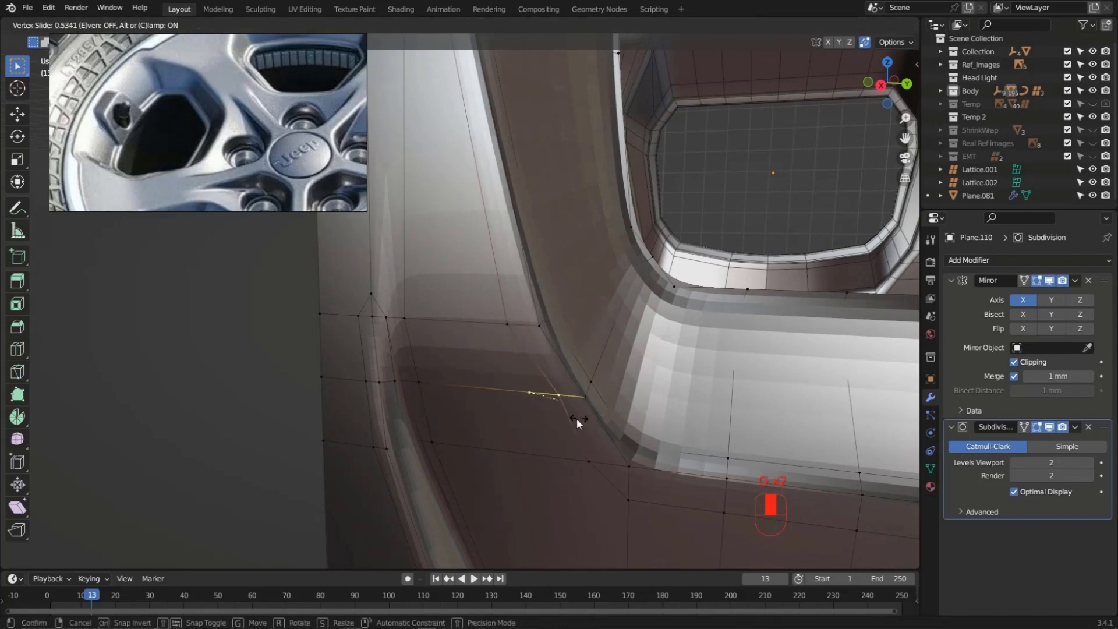
left_click(577, 422)
Merge the two cut vertices just outside the opening's lower corner At Center
left_click(588, 463)
middle_click_drag(588, 466, 603, 407)
left_click(602, 404)
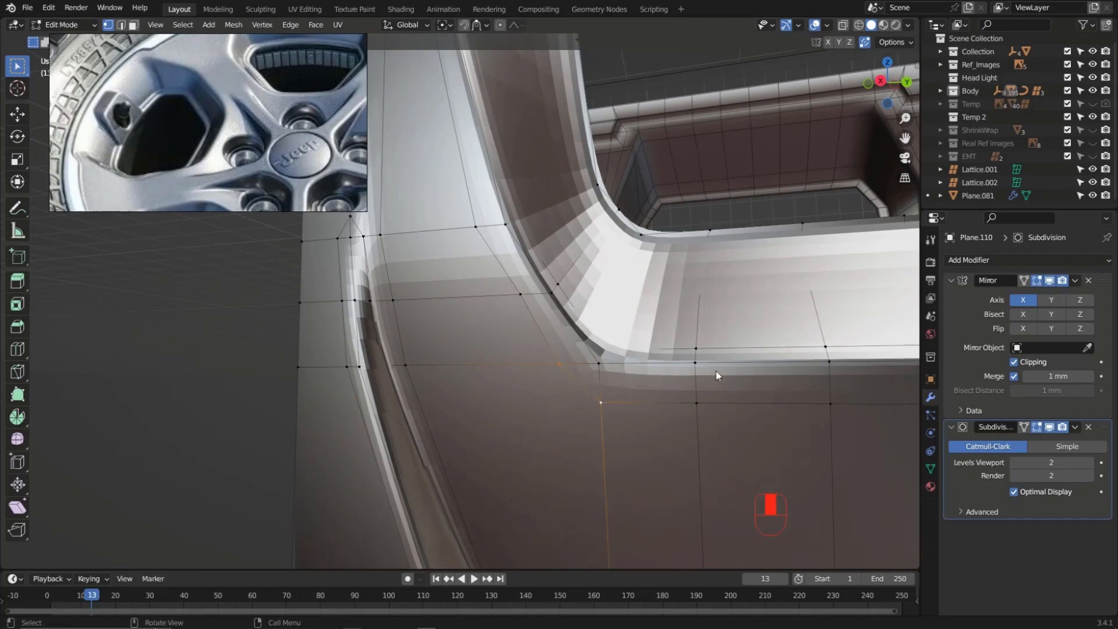
key("m")
left_click(715, 371)
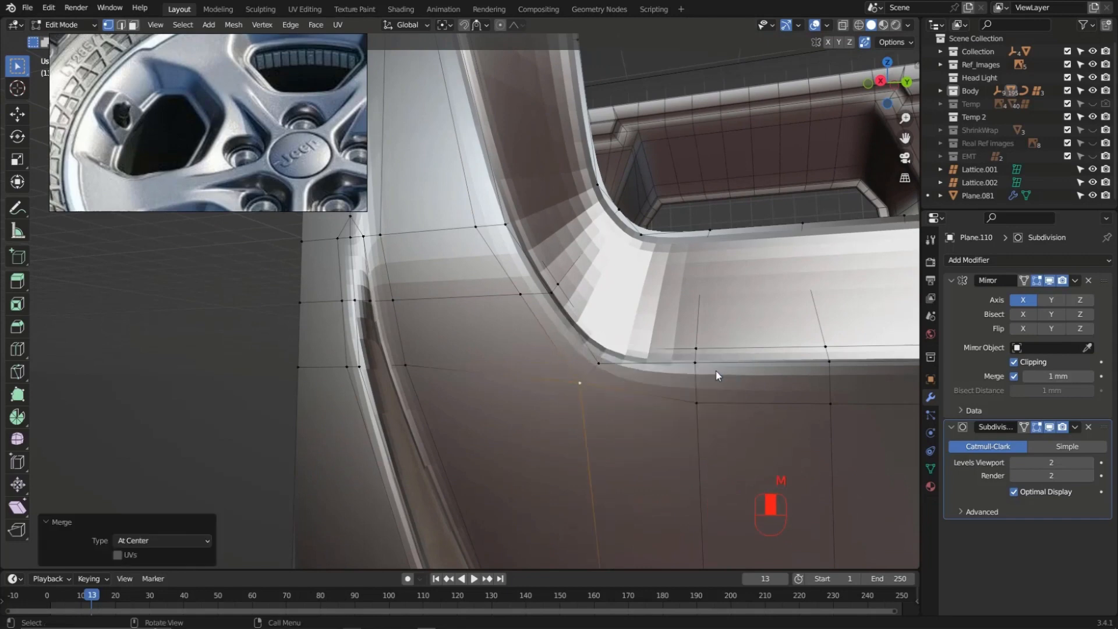
Slide the merged corner vertex away from the opening with clamping off, by a factor of about -0.25
left_click(582, 390)
mouse_move(584, 394)
middle_mouse_down()
mouse_move(598, 384)
mouse_move(582, 385)
middle_mouse_up()
key("g")
key("g")
key("alt")
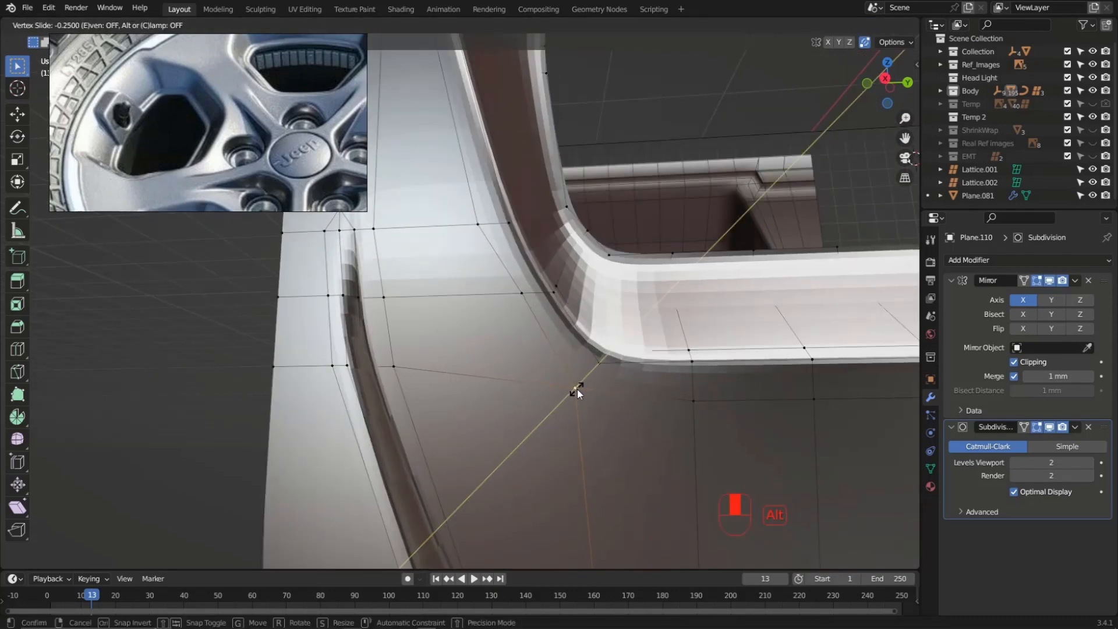
left_click(577, 389)
Select the short run of horizontal cut edges beneath the opening and slide it closer to the opening's lower border
middle_click_drag(455, 281, 634, 379)
left_click(467, 243)
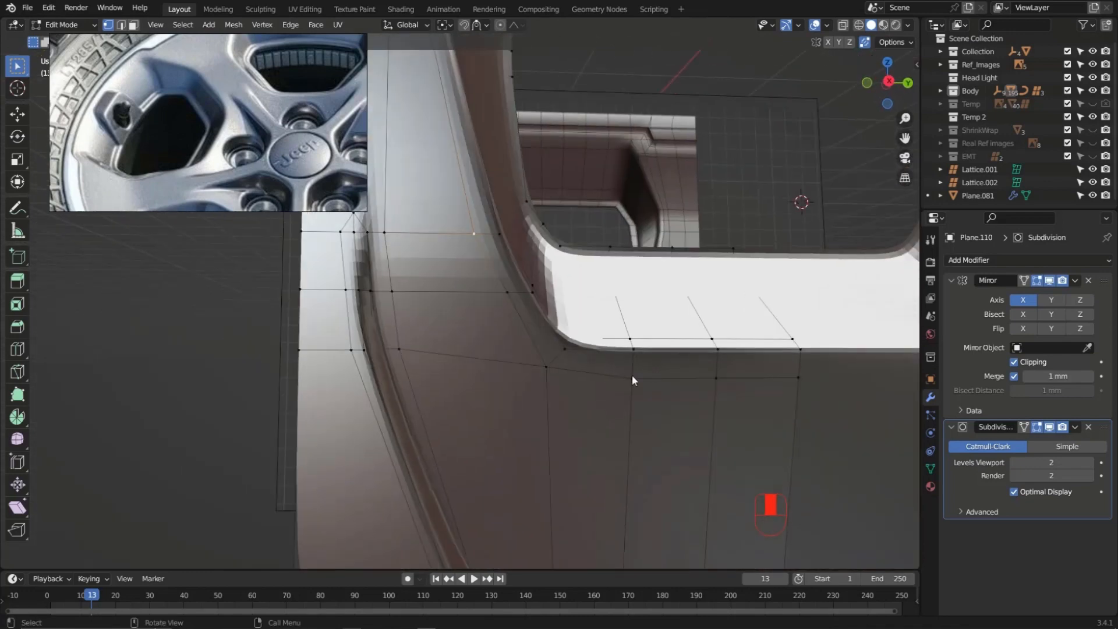
left_click(794, 381, "ctrl")
middle_click_drag(743, 381, 731, 386)
key("g")
key("g")
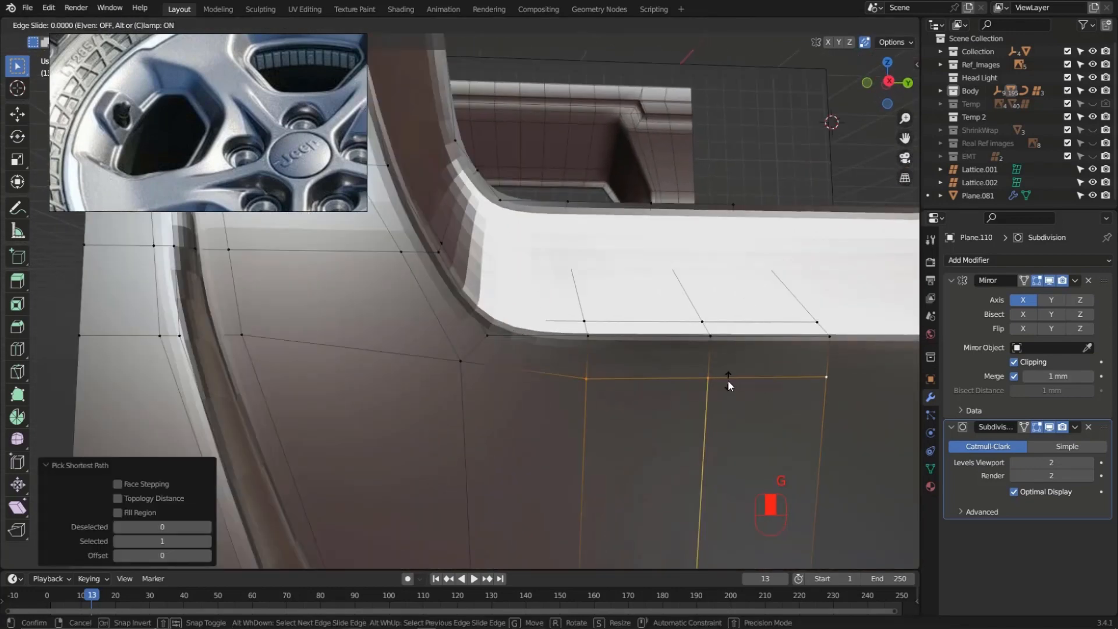
left_click(733, 334)
Try a horizontal Knife cut above the opening, from the vertex near its upper corner across the strip under the lip
middle_click_drag(733, 334, 489, 291)
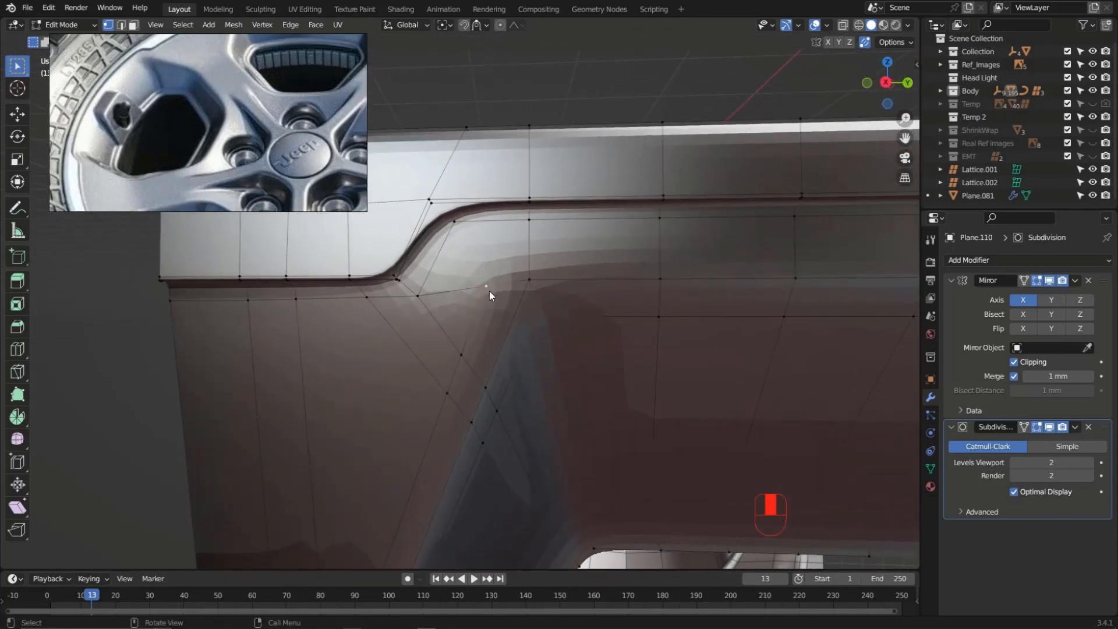
key("k")
left_click(529, 250)
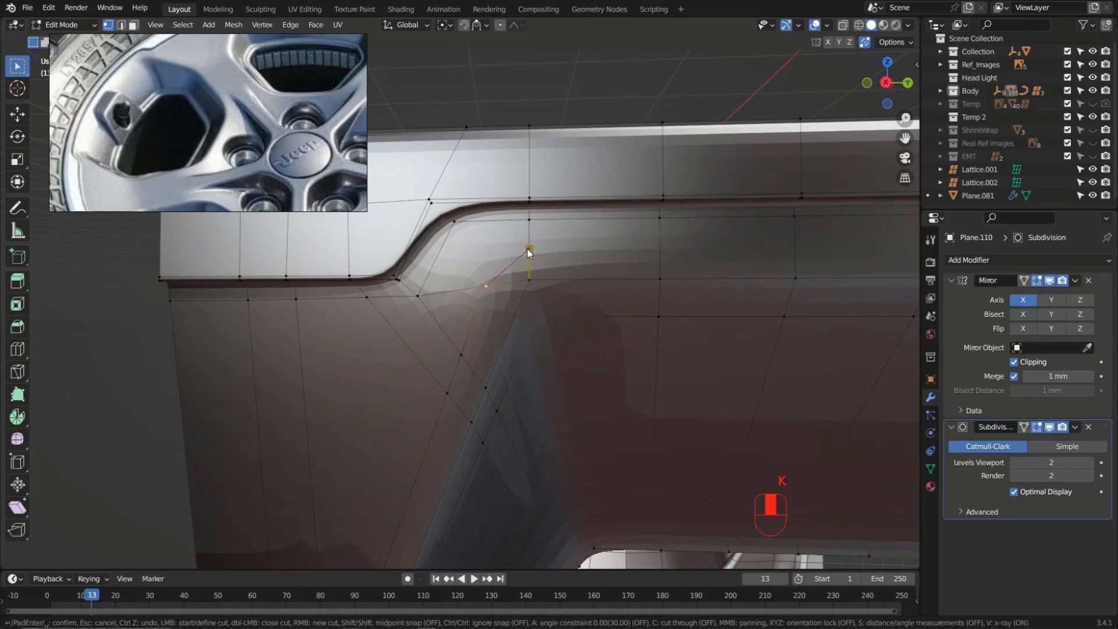
middle_click_drag(658, 243, 680, 256)
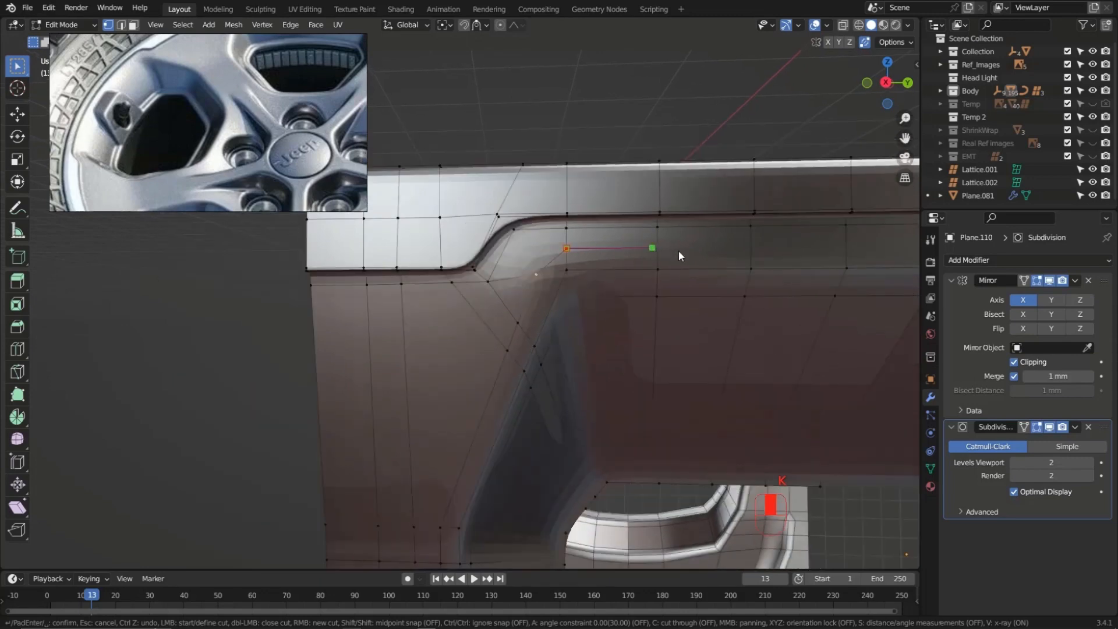
left_click(849, 246)
key("Return")
scroll(614, 252, "down", 3)
middle_click_drag(569, 258, 611, 251)
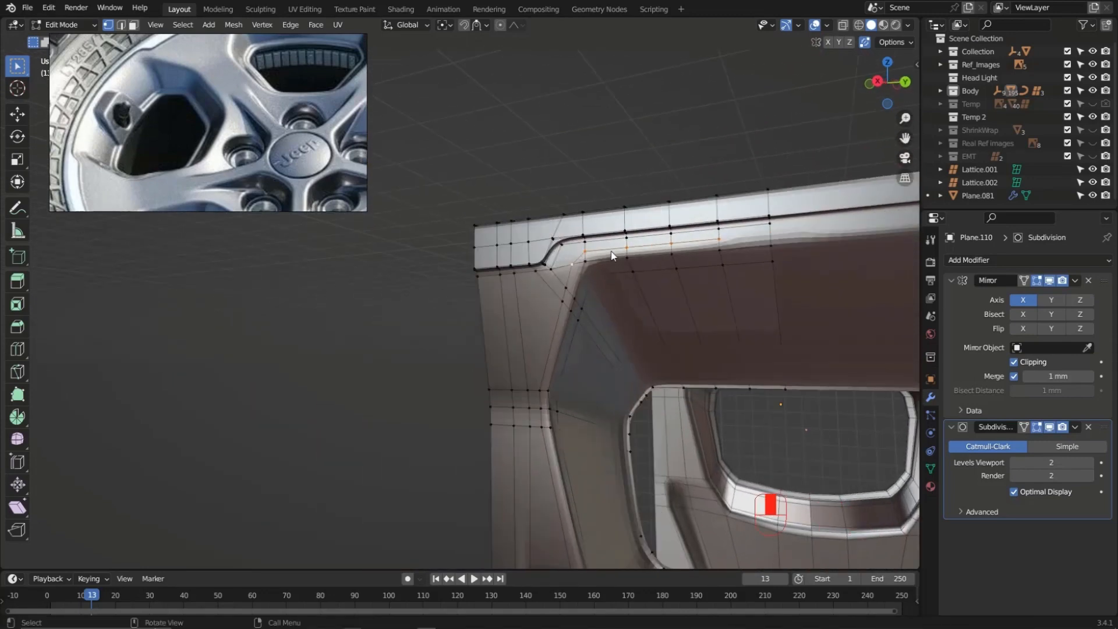
scroll(611, 251, "up", 1)
middle_click_drag(718, 255, 493, 254, "shift")
scroll(484, 262, "up", 2)
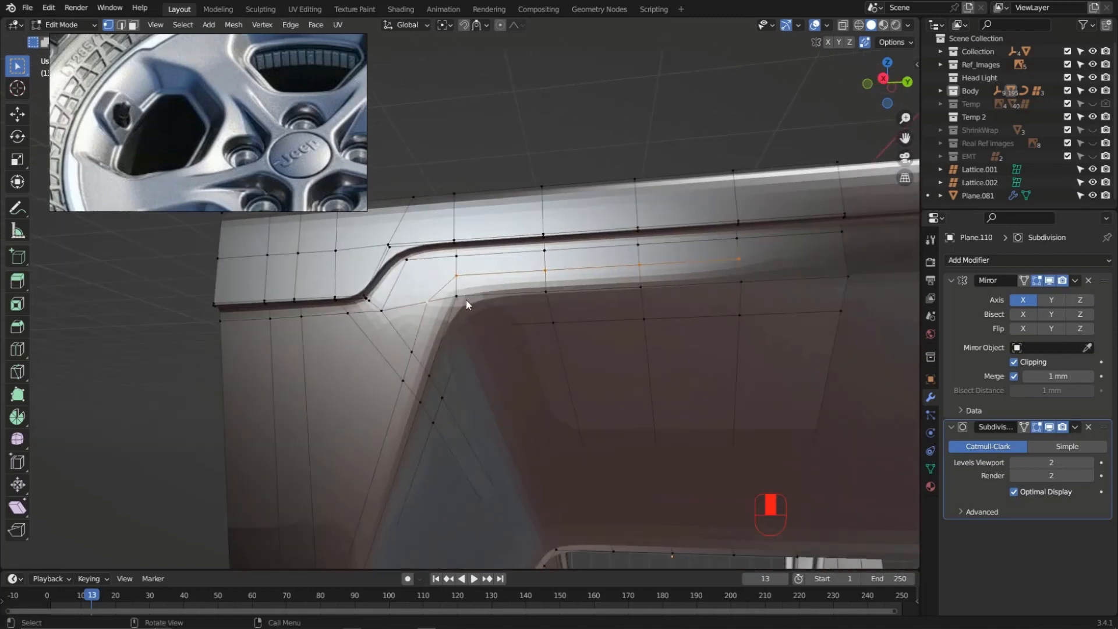
key("ctrl+z")
Knife a vertical cut from the vertex near the opening's upper corner, through the notched lip, to the segment's top edge
mouse_move(464, 299)
middle_mouse_down()
mouse_move(447, 279)
mouse_move(437, 299)
mouse_move(478, 348)
mouse_move(498, 342)
middle_mouse_up()
key("k")
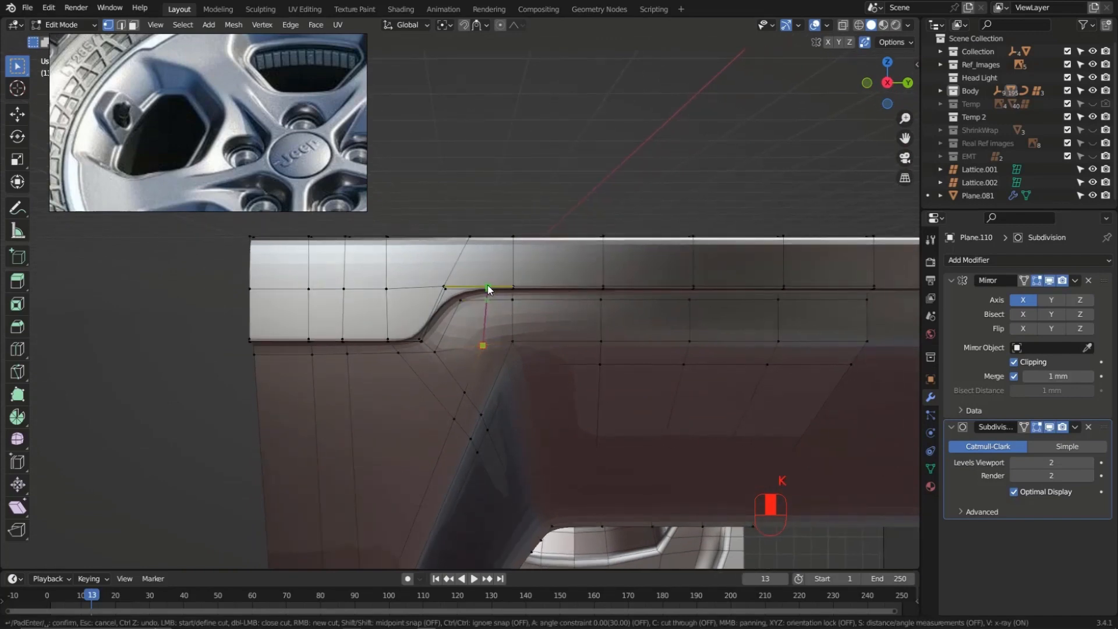
left_click(488, 286)
mouse_move(486, 215)
middle_mouse_down()
mouse_move(489, 245)
mouse_move(488, 228)
middle_mouse_up()
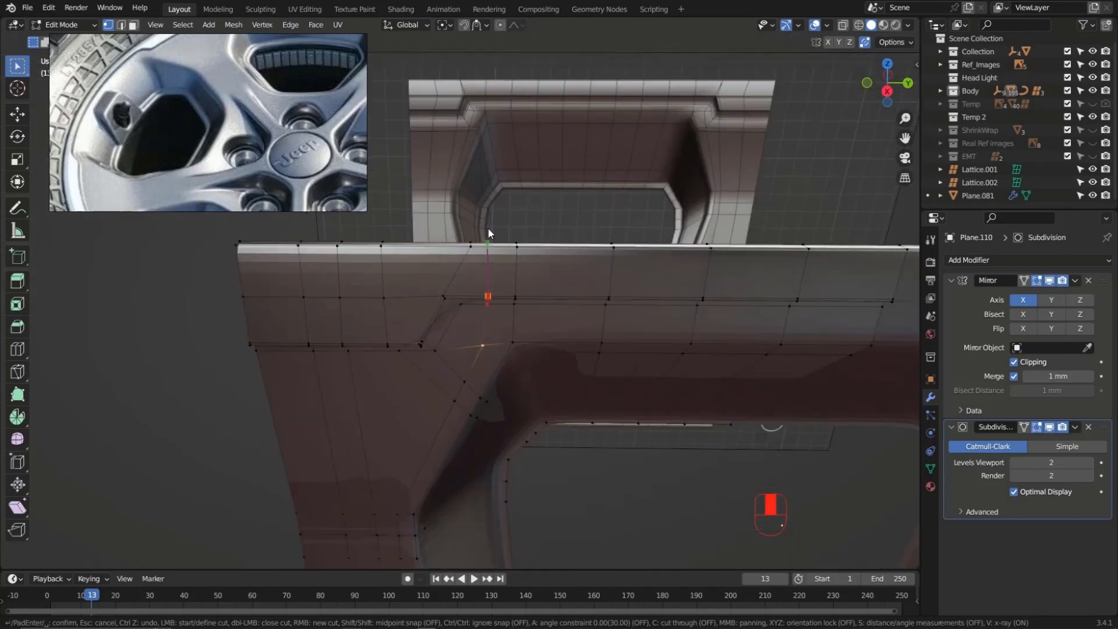
left_click(489, 226)
key("Return")
In Object Mode, apply Shade Smooth to the rim segment and inspect the surface around the notch
middle_click_drag(508, 322, 525, 170)
middle_click_drag(454, 263, 502, 320)
key("Tab")
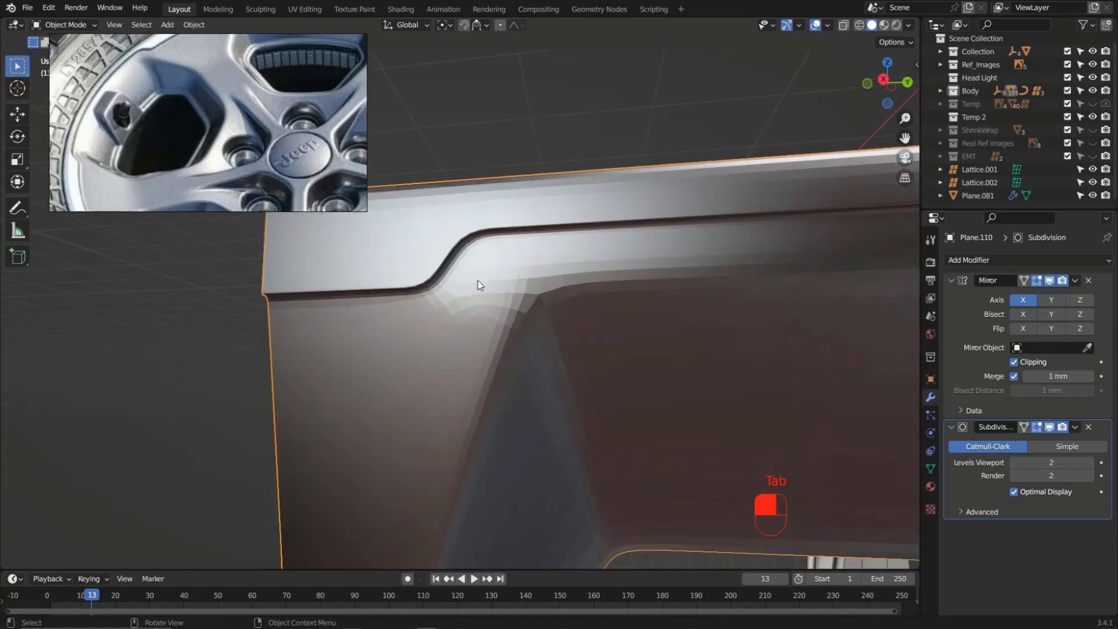
scroll(479, 286, "down", 4)
right_click(486, 304)
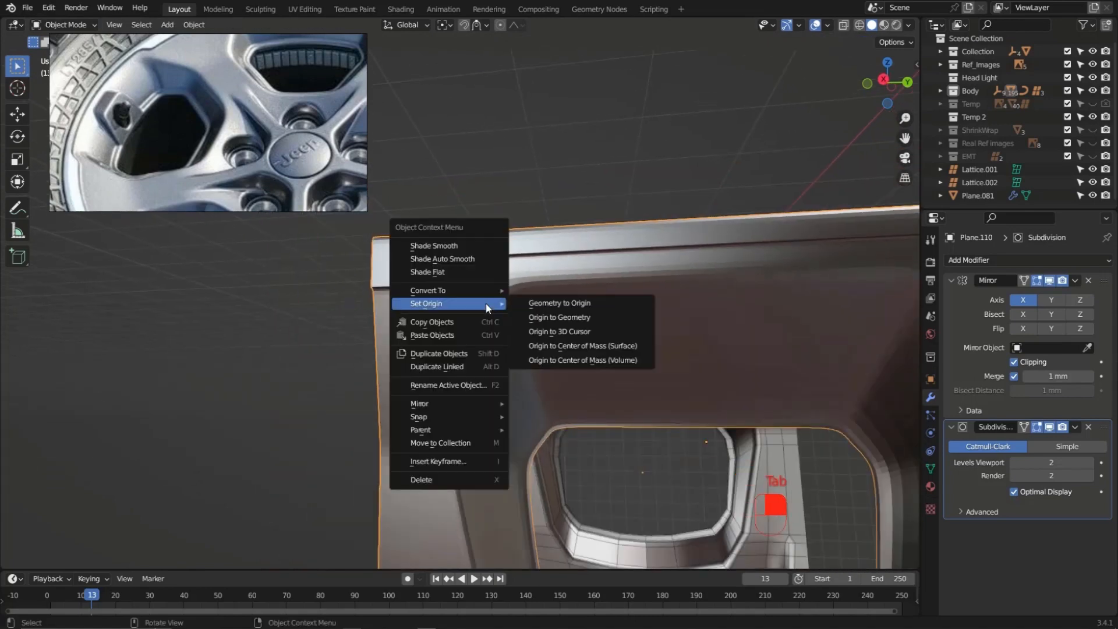
left_click(460, 246)
mouse_move(461, 245)
middle_mouse_down()
mouse_move(476, 351)
mouse_move(423, 304)
mouse_move(460, 279)
mouse_move(486, 315)
mouse_move(467, 348)
mouse_move(468, 264)
mouse_move(518, 389)
mouse_move(545, 404)
mouse_move(498, 372)
mouse_move(509, 347)
mouse_move(537, 340)
mouse_move(491, 306)
mouse_move(535, 380)
mouse_move(581, 414)
mouse_move(540, 271)
mouse_move(548, 307)
mouse_move(547, 282)
mouse_move(488, 283)
mouse_move(489, 295)
mouse_move(501, 280)
middle_mouse_up()
scroll(480, 319, "up", 4)
scroll(468, 264, "down", 8)
Return to Edit Mode with edge selection and extrude the segment's top edge by -161.26 mm along X
key("Tab")
key("2")
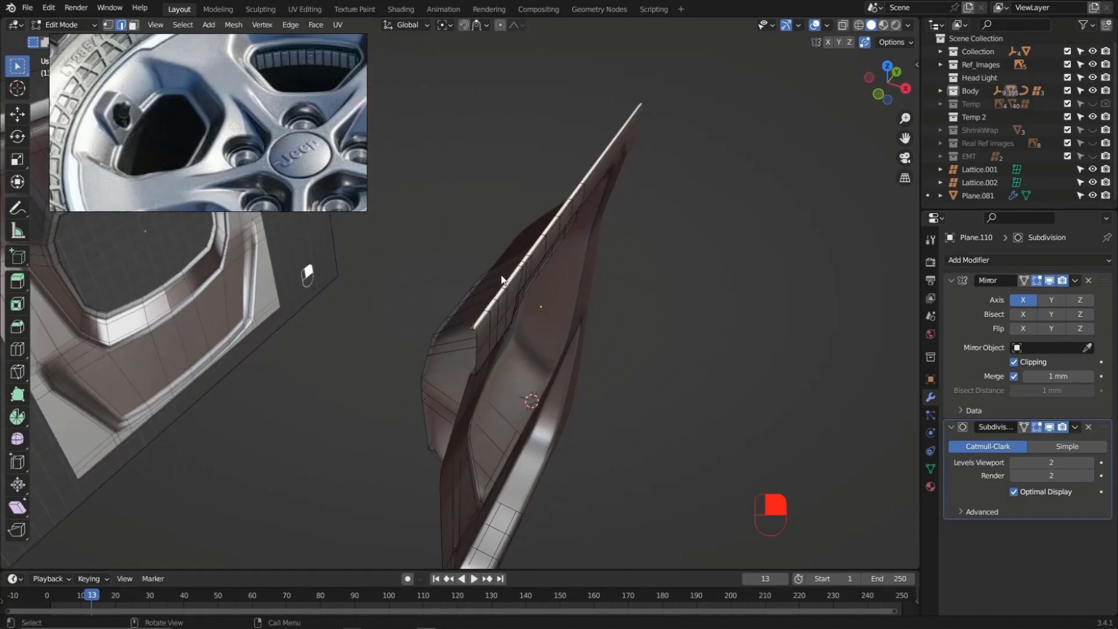
key("g")
key("x")
right_click(485, 275)
key("e")
key("x")
left_click(362, 244)
Select the segment's bottom border edges and move them -3.2058 mm along Z
middle_click_drag(470, 220, 445, 467)
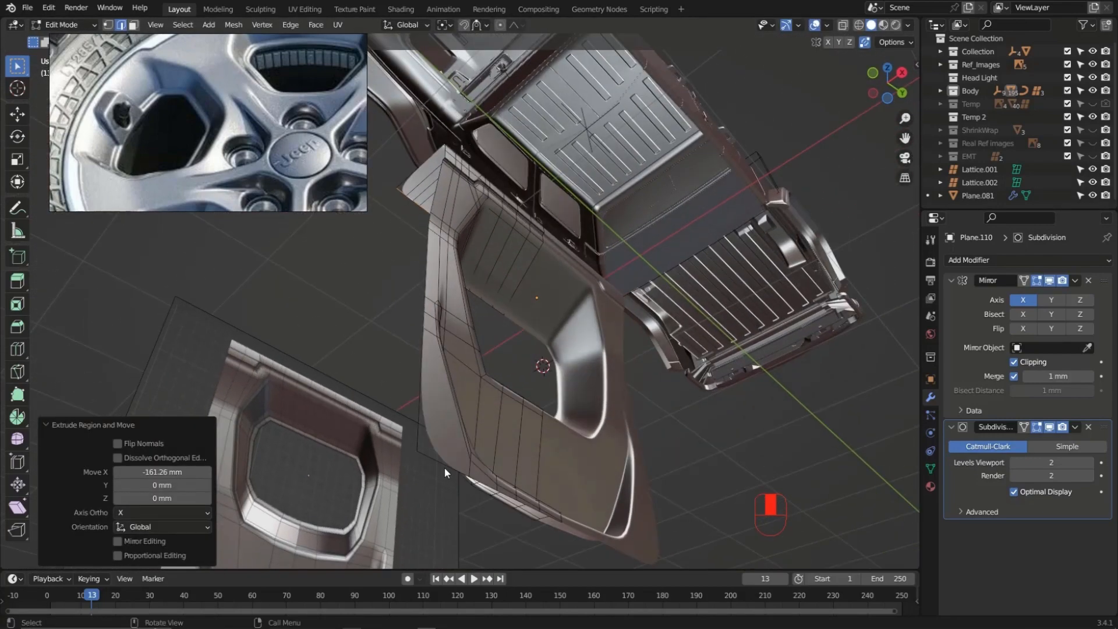
left_click(443, 466)
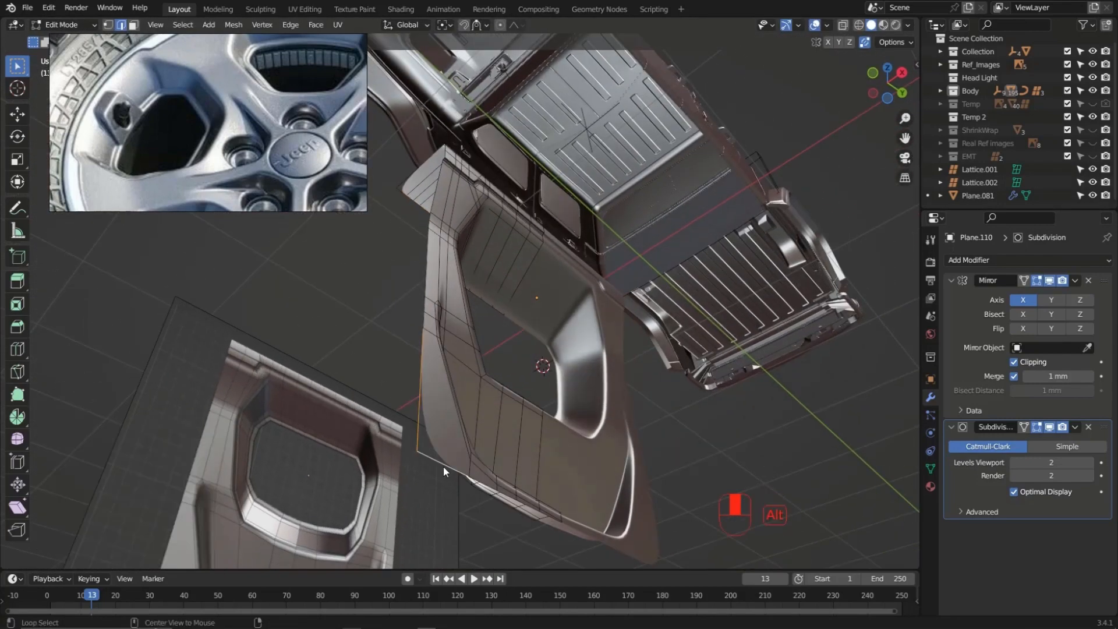
left_click(546, 515, "ctrl")
middle_click_drag(546, 516, 574, 317, "shift")
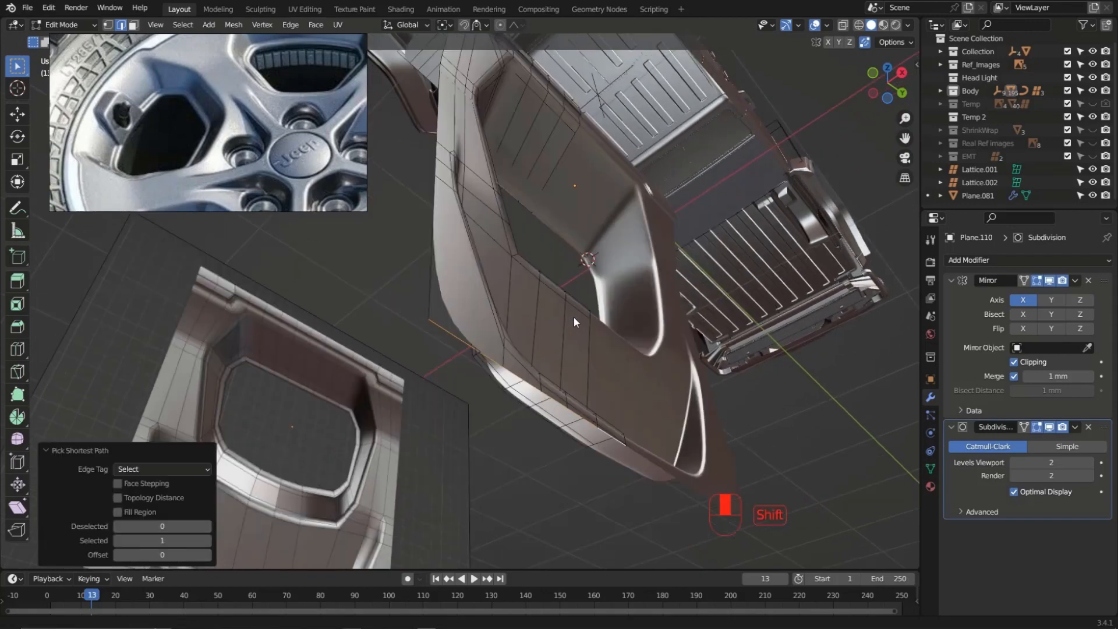
scroll(565, 350, "up", 6)
key("g")
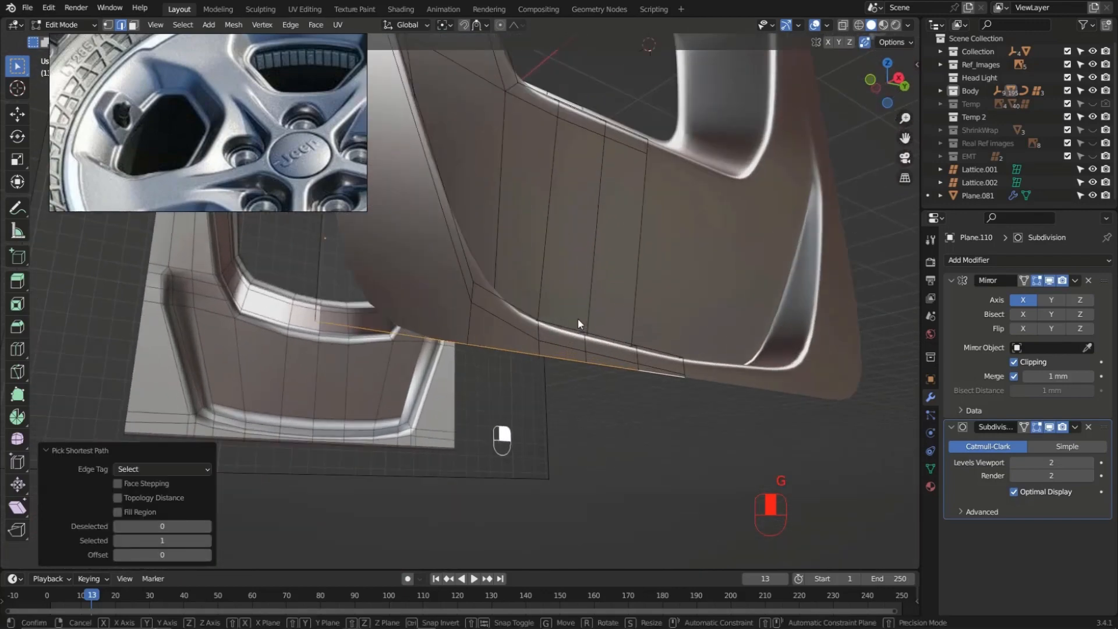
key("z")
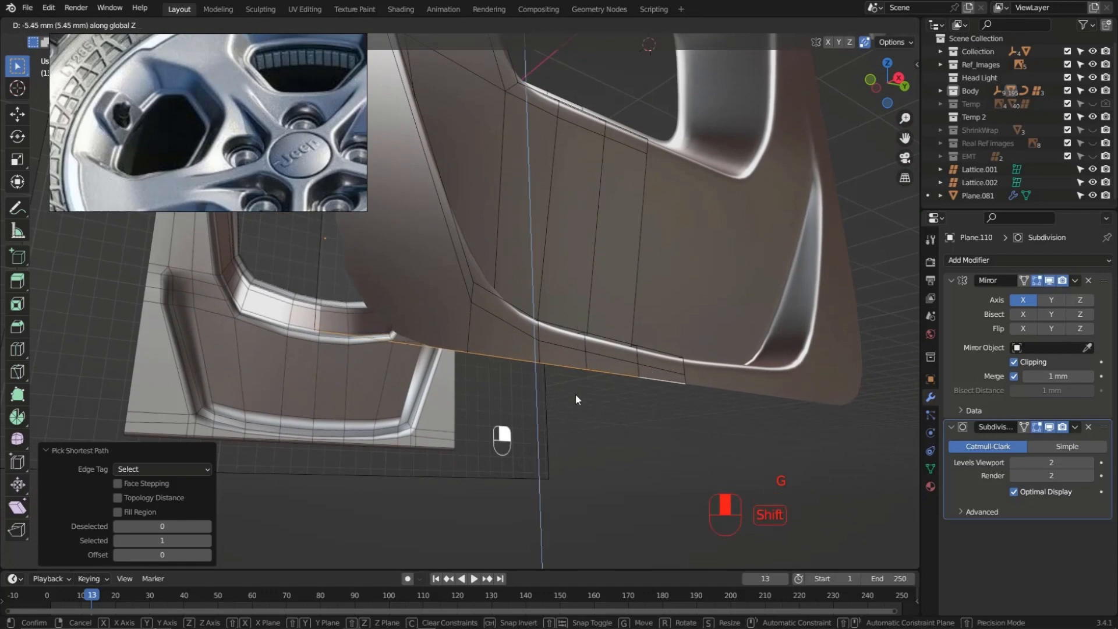
left_click(578, 365)
Extrude the bottom border edges by -42.894 mm along X
middle_click_drag(578, 364, 604, 342)
key("e")
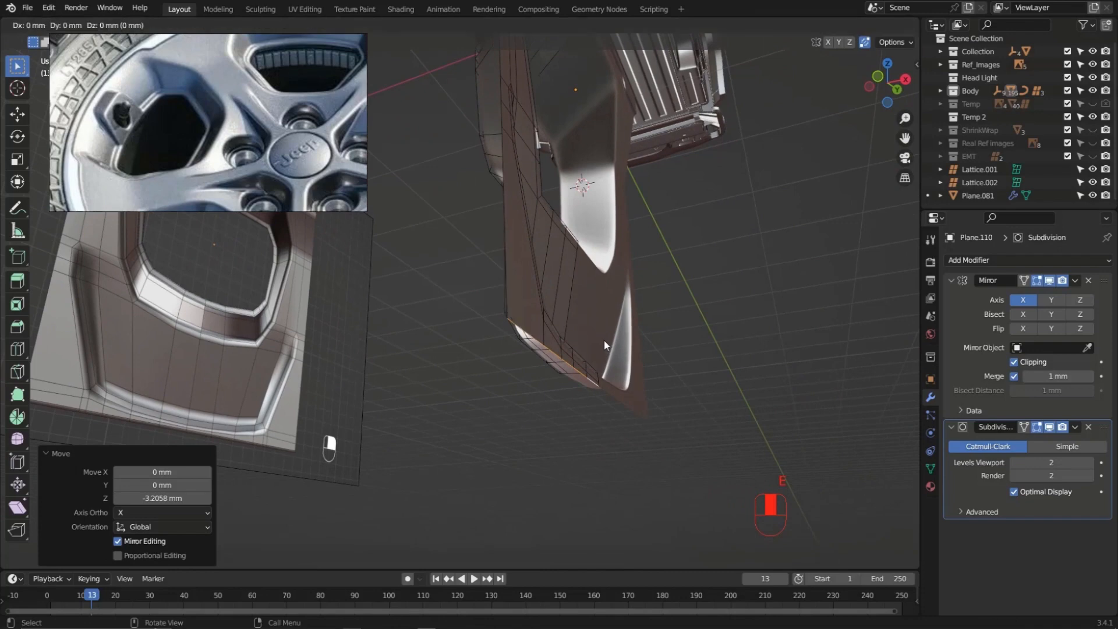
key("x")
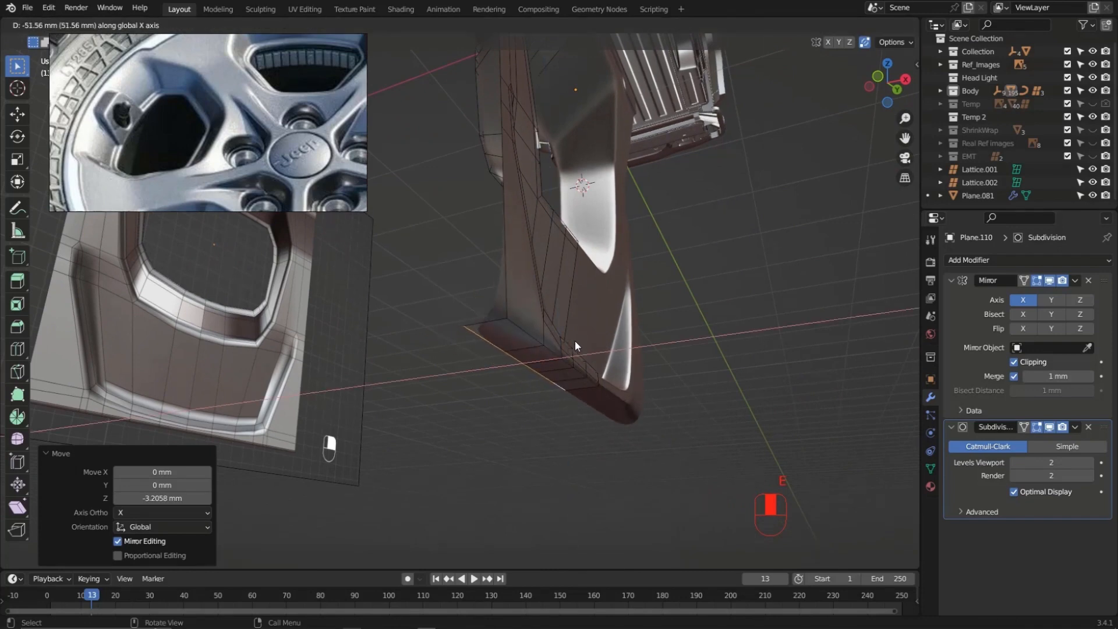
left_click(574, 341)
Add a loop cut along the extruded bottom strip, slid toward the segment's face with a factor of 0.662
middle_click_drag(575, 341, 441, 281)
key("ctrl+r")
left_click_drag(443, 281, 456, 272)
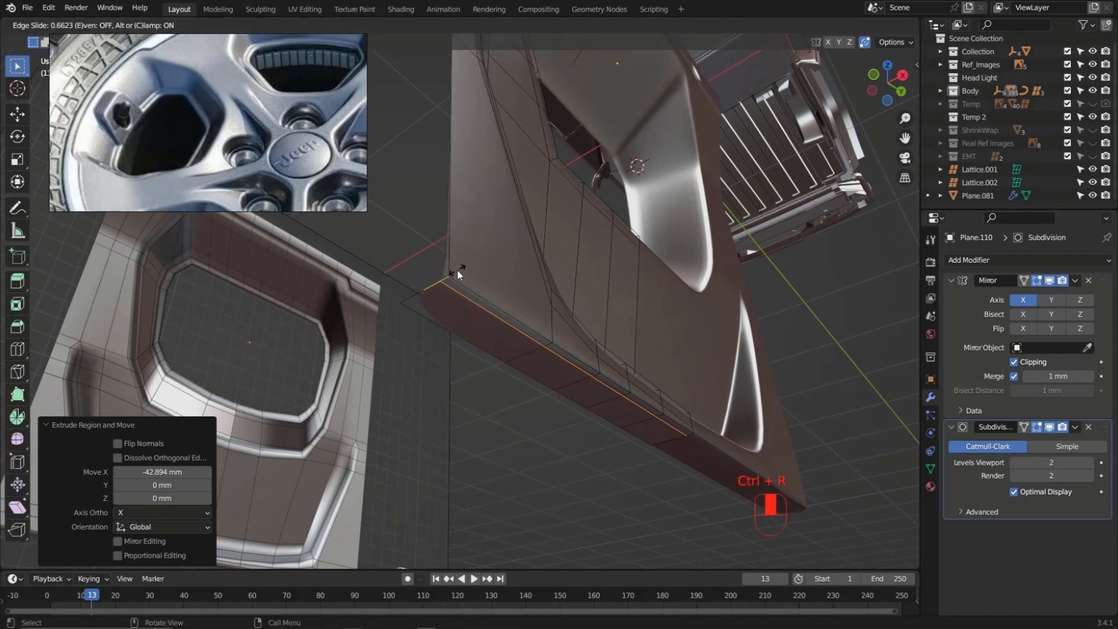
left_click(457, 269)
Add a loop cut across the lip's front face, slid toward the top corner edge with a factor of -0.591
middle_click_drag(457, 270, 508, 240)
scroll(509, 239, "up", 8)
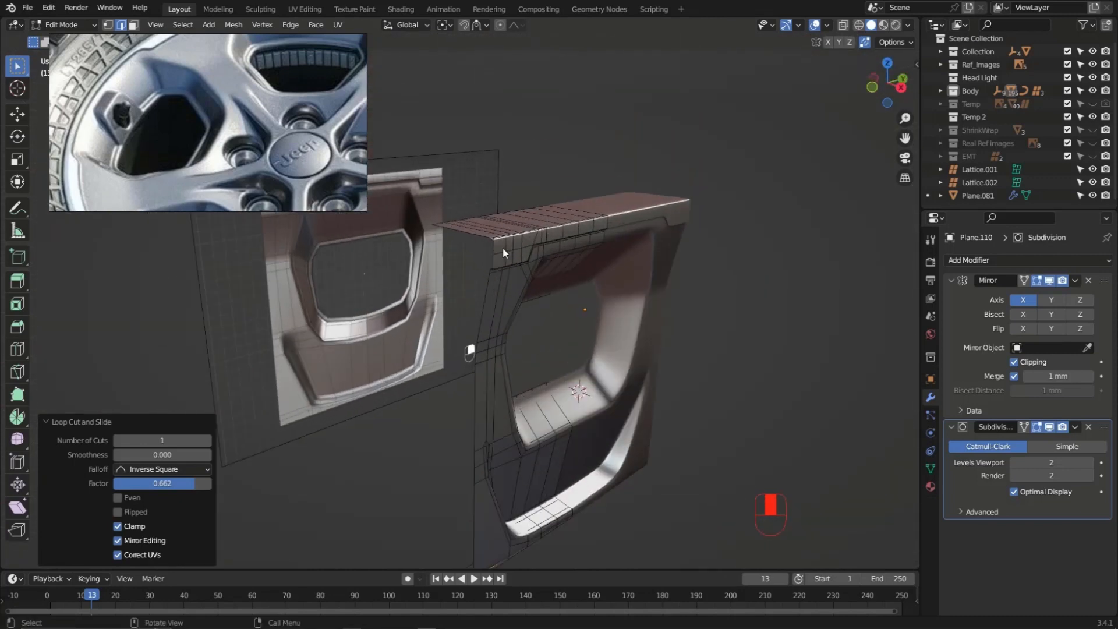
middle_click_drag(495, 223, 474, 233)
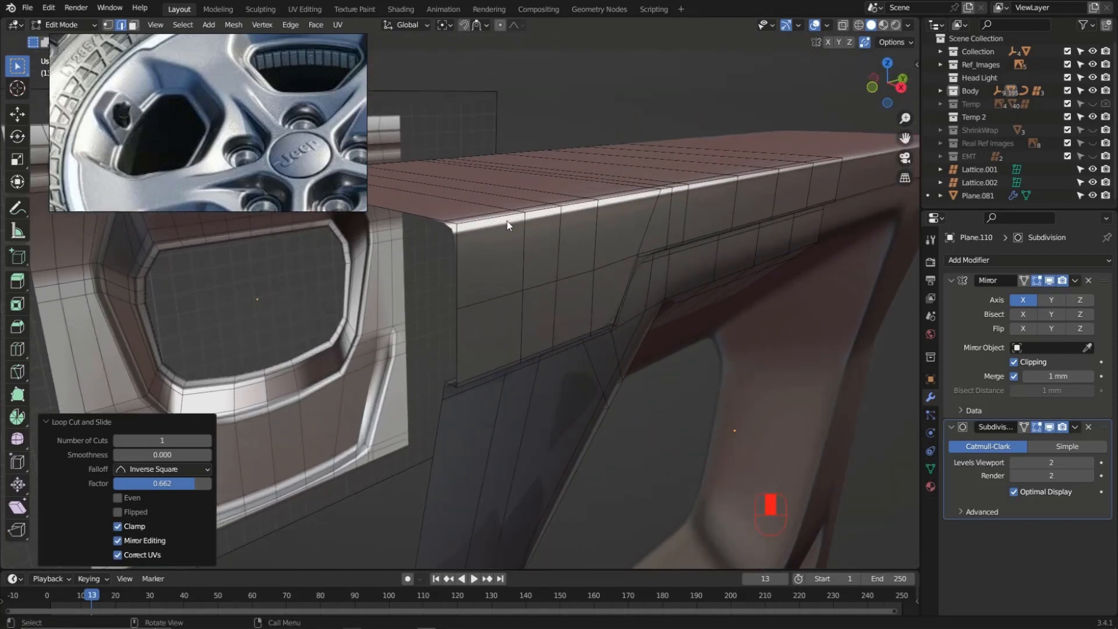
key("ctrl+r")
left_click(465, 239)
left_click_drag(466, 230, 466, 220)
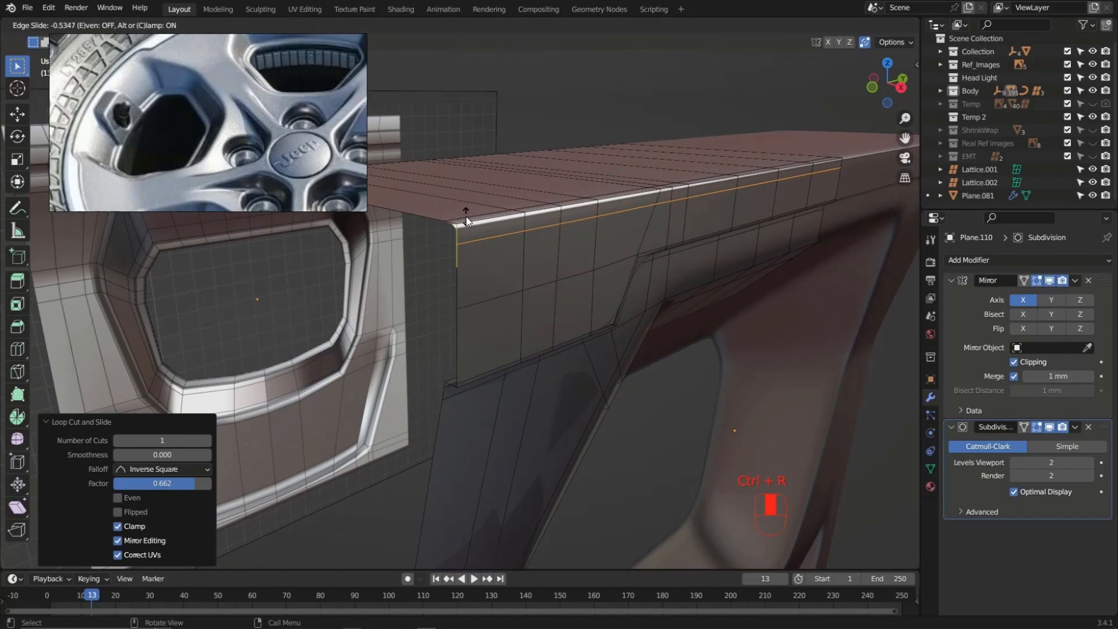
left_click(466, 214)
Add a loop cut on the segment's face following the notched lip's edge, slid by about 0.048, and return to Object Mode
middle_click_drag(467, 214, 586, 247)
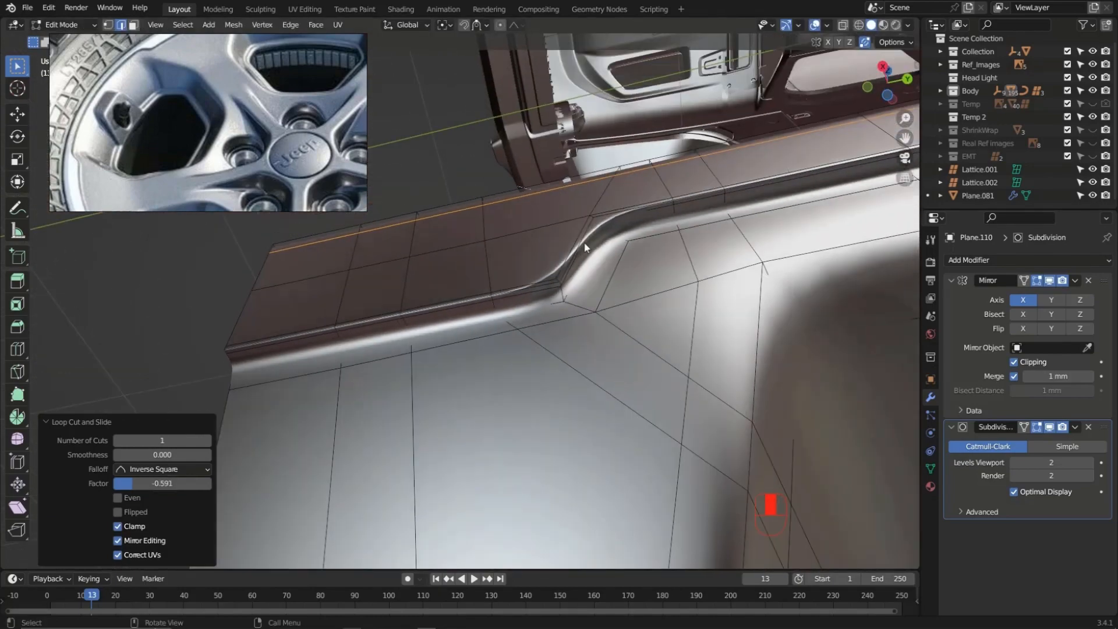
middle_click_drag(470, 300, 548, 287)
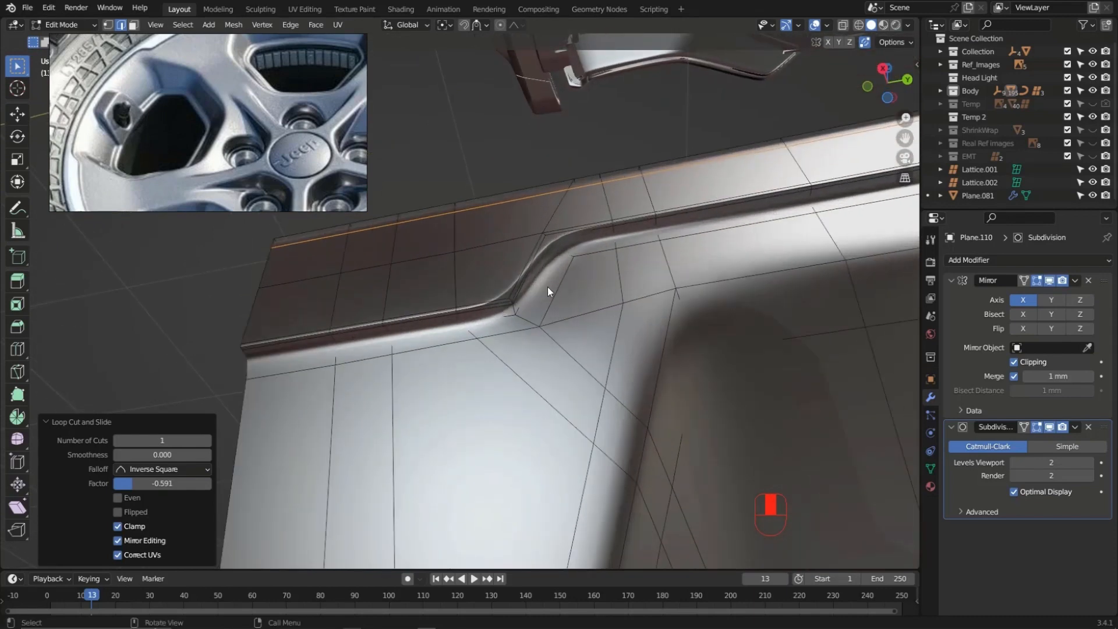
middle_click_drag(616, 243, 586, 252)
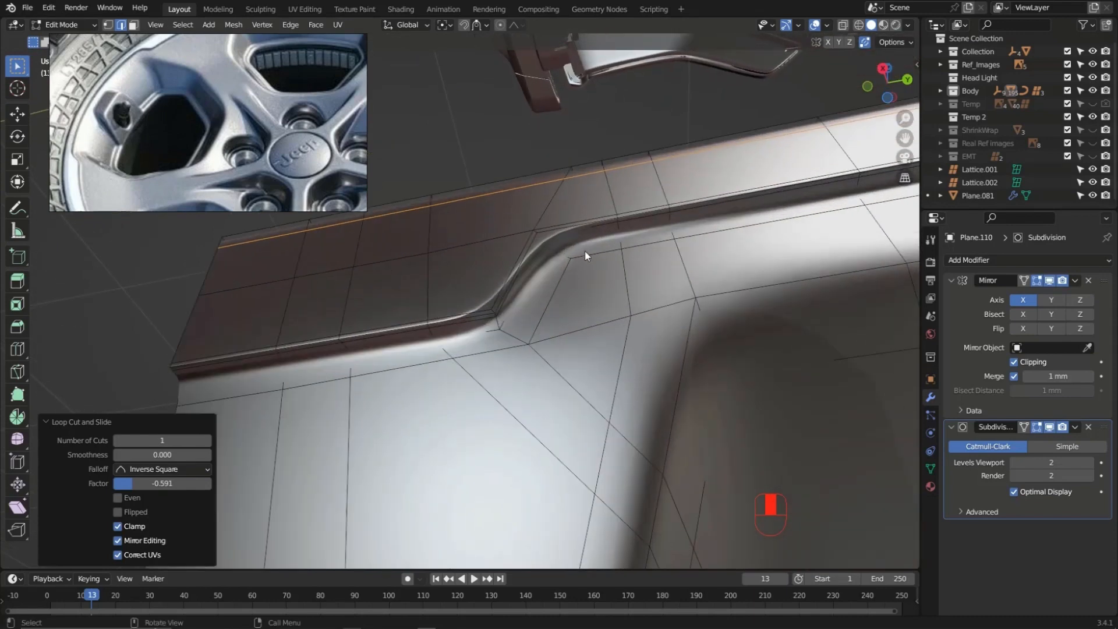
key("ctrl+r")
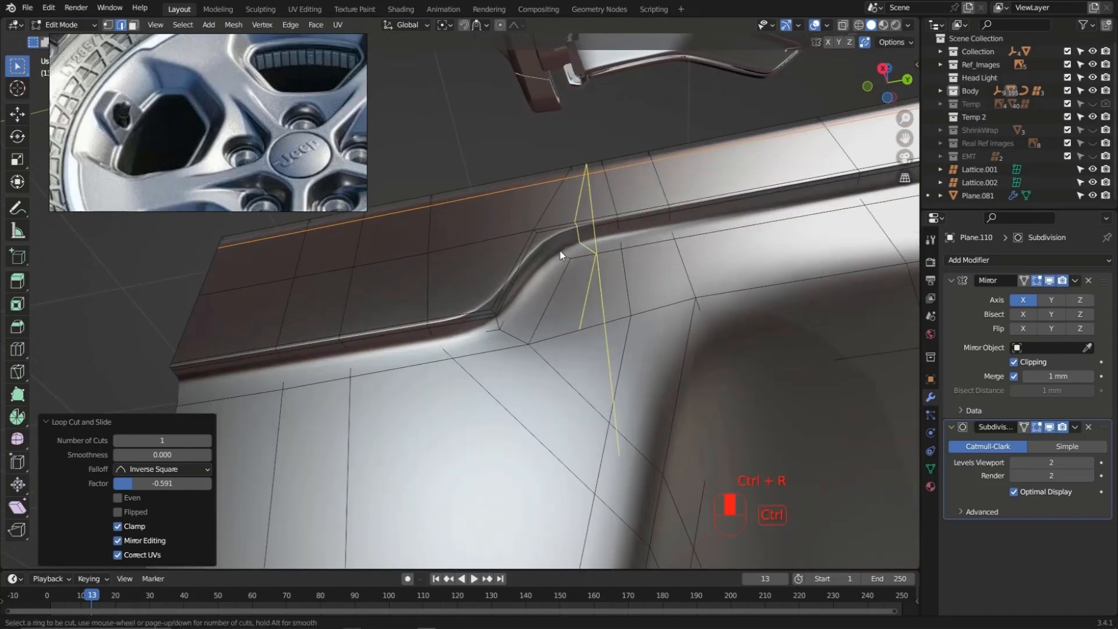
left_click(618, 239)
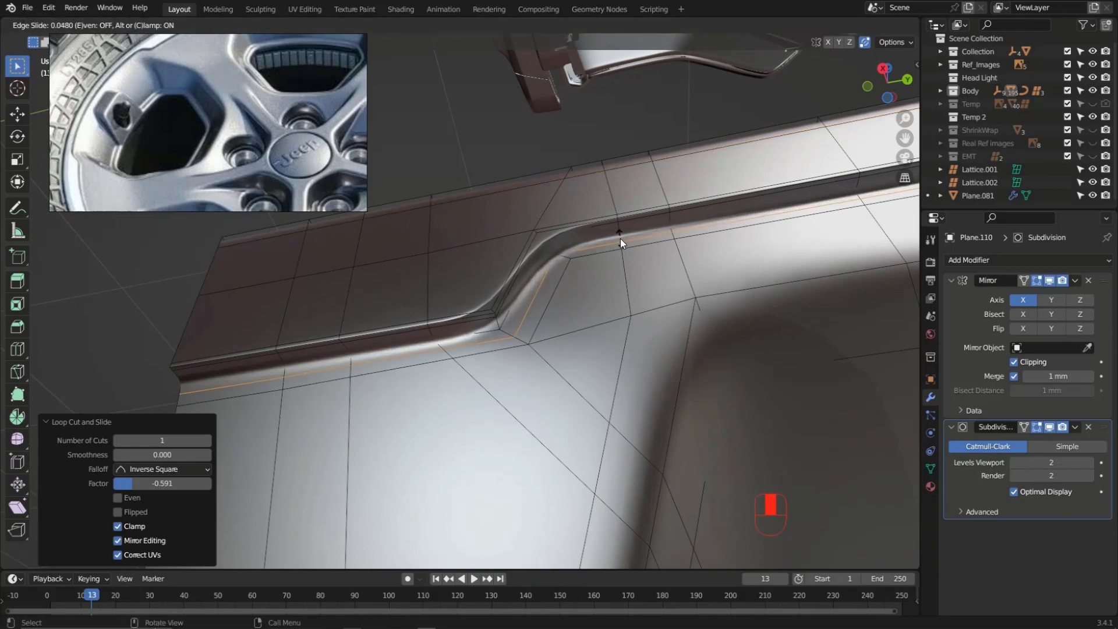
left_click(620, 240)
scroll(456, 268, "down", 4)
middle_click_drag(568, 229, 606, 288)
scroll(552, 313, "down", 5)
scroll(561, 261, "down", 4)
key("Tab")
Duplicate the wheel segment and move the copy 1843.1 mm up along Z
scroll(606, 287, "down", 3)
middle_click_drag(581, 244, 554, 358, "shift")
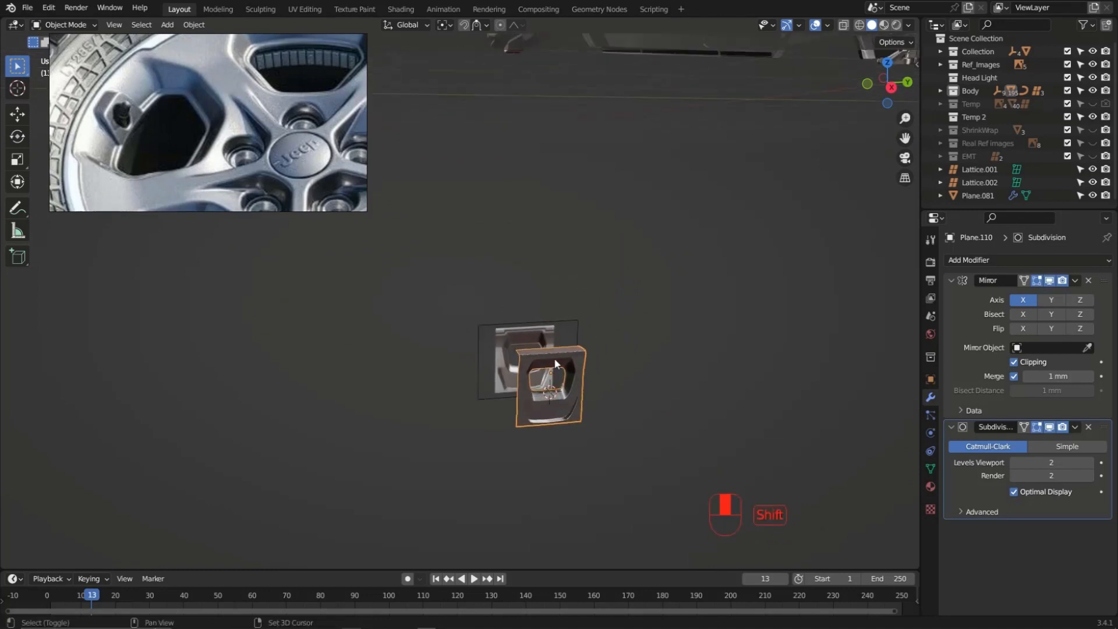
key("shift+d")
key("z")
left_click(556, 166)
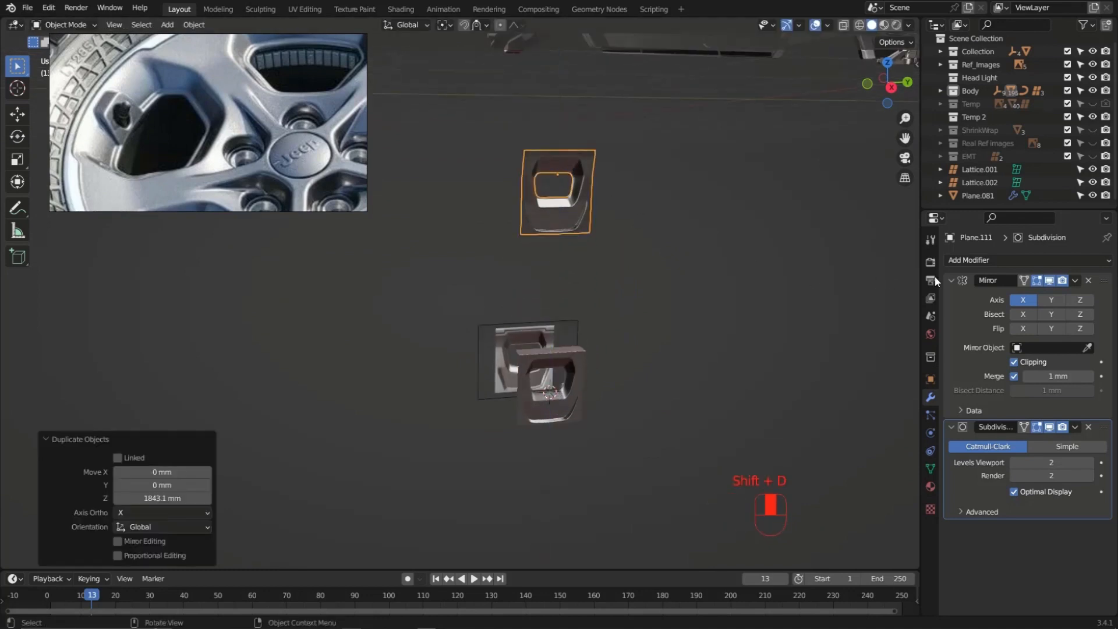
Apply the Mirror modifier on the duplicated segment
left_click(950, 279)
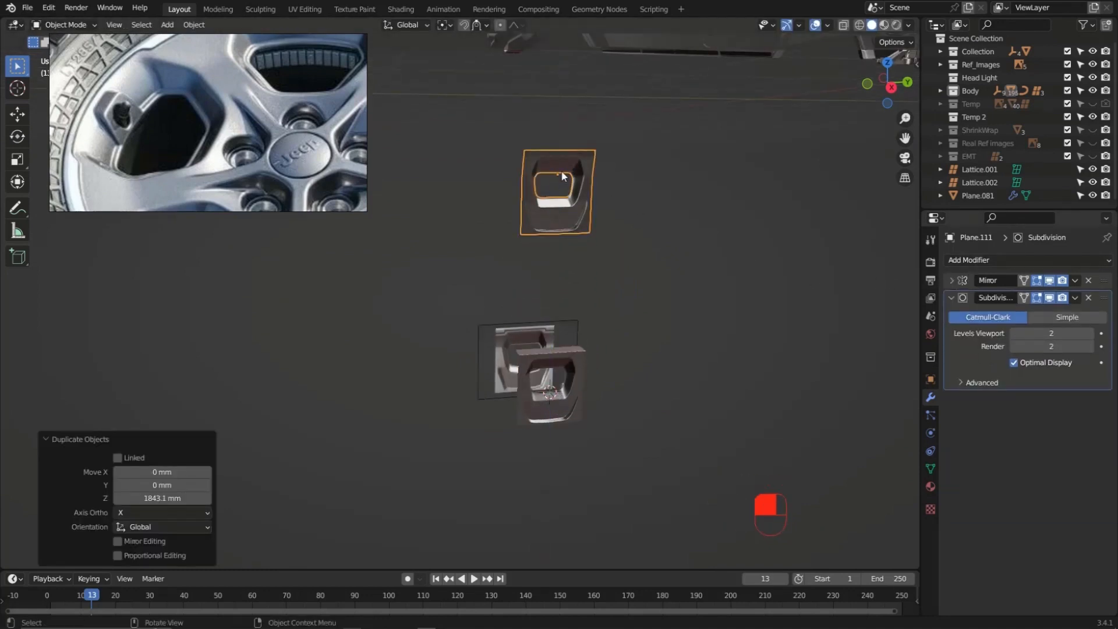
scroll(561, 170, "up", 5)
middle_click_drag(561, 159, 576, 105)
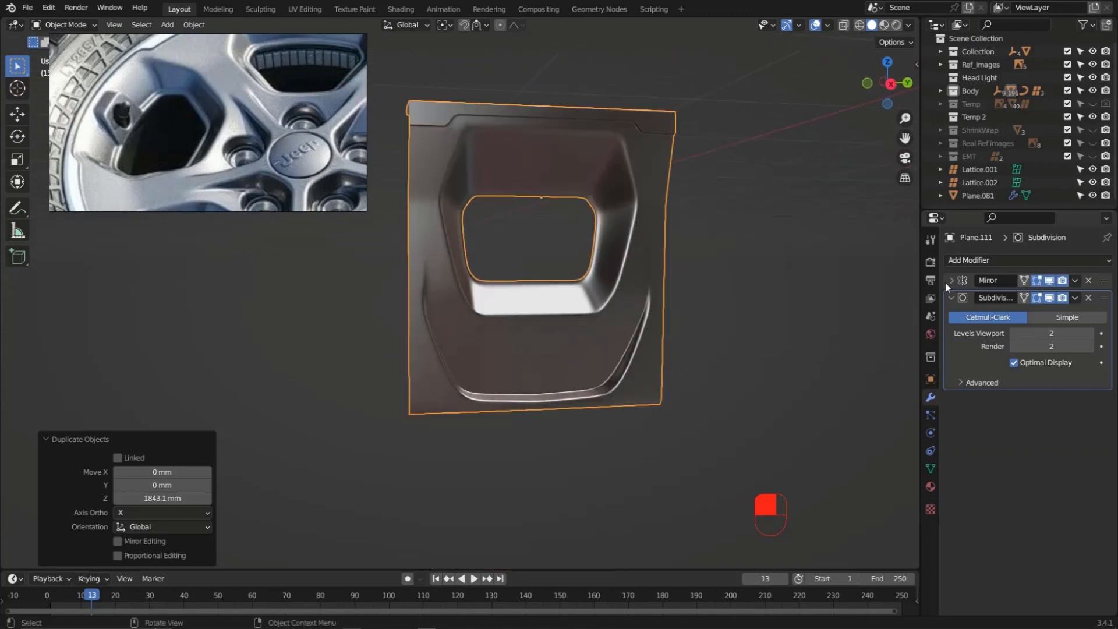
left_click(953, 282)
left_click(966, 316)
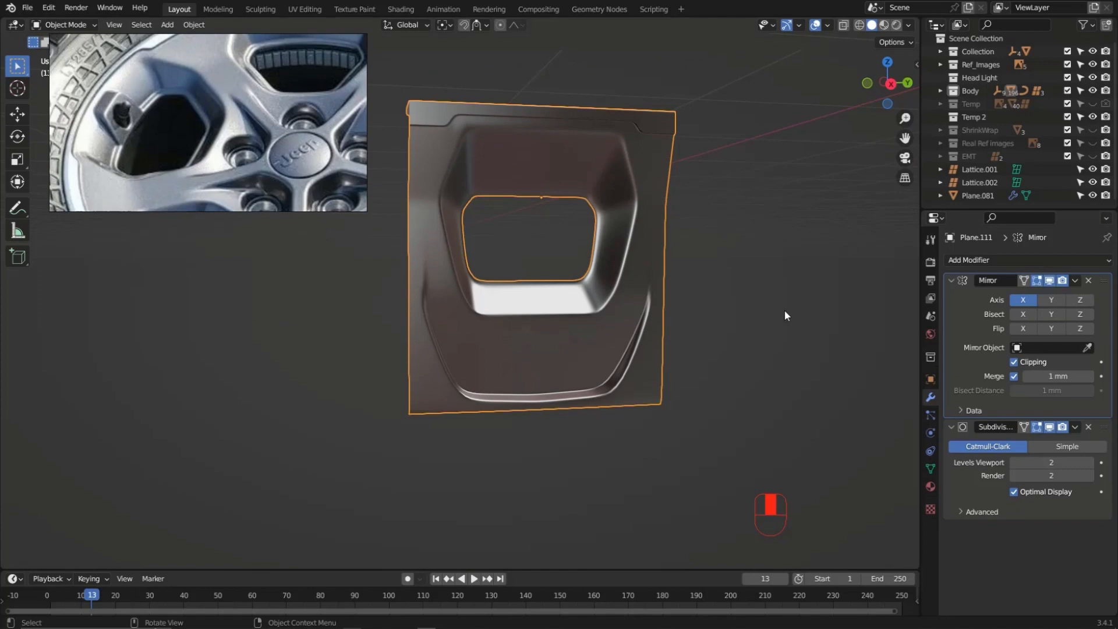
key("ctrl+a")
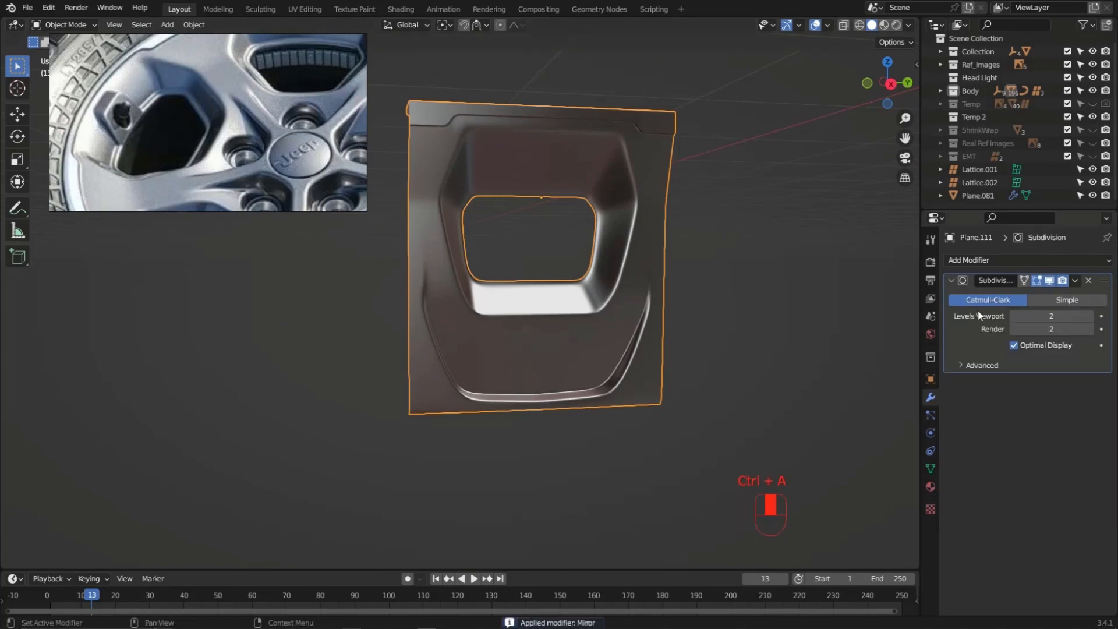
Add an Array modifier to the duplicated segment with a count of 5
left_click(1007, 261)
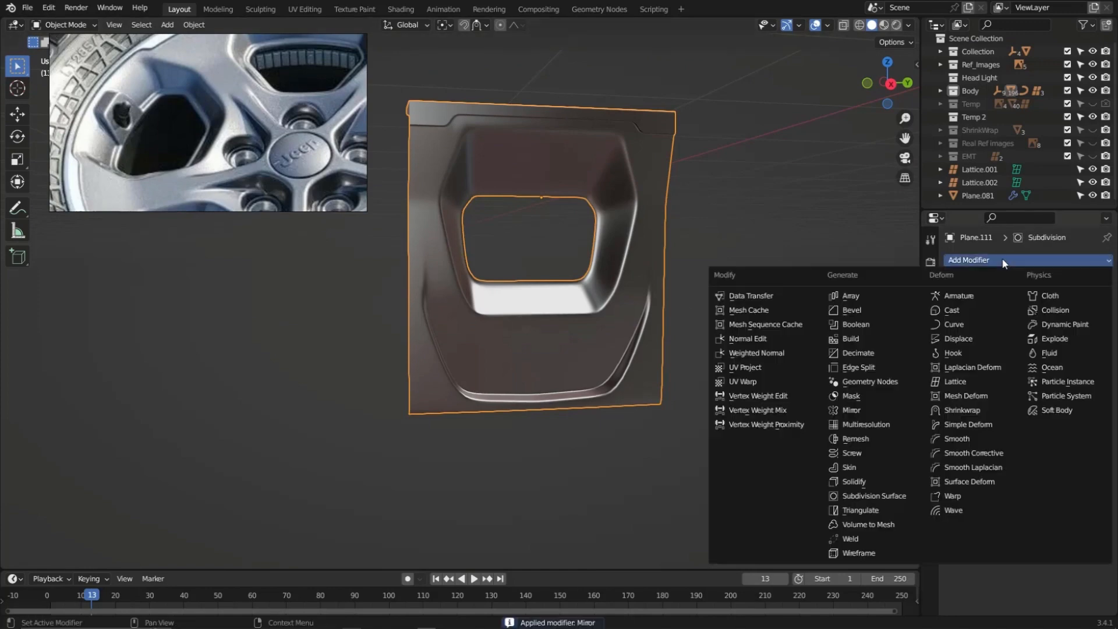
left_click(880, 299)
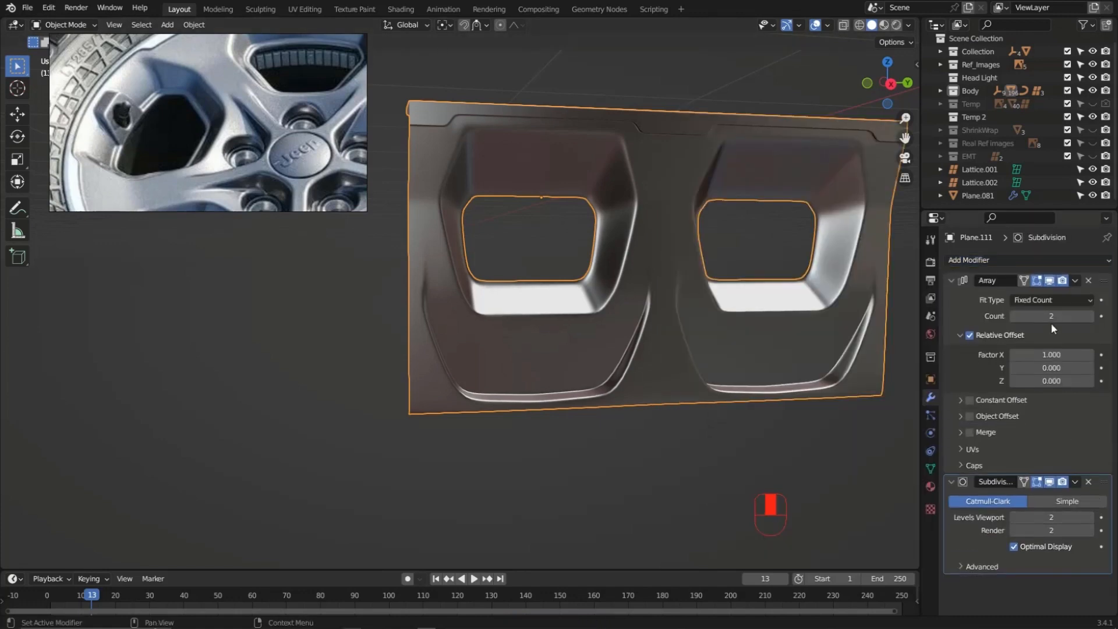
scroll(483, 336, "down", 5)
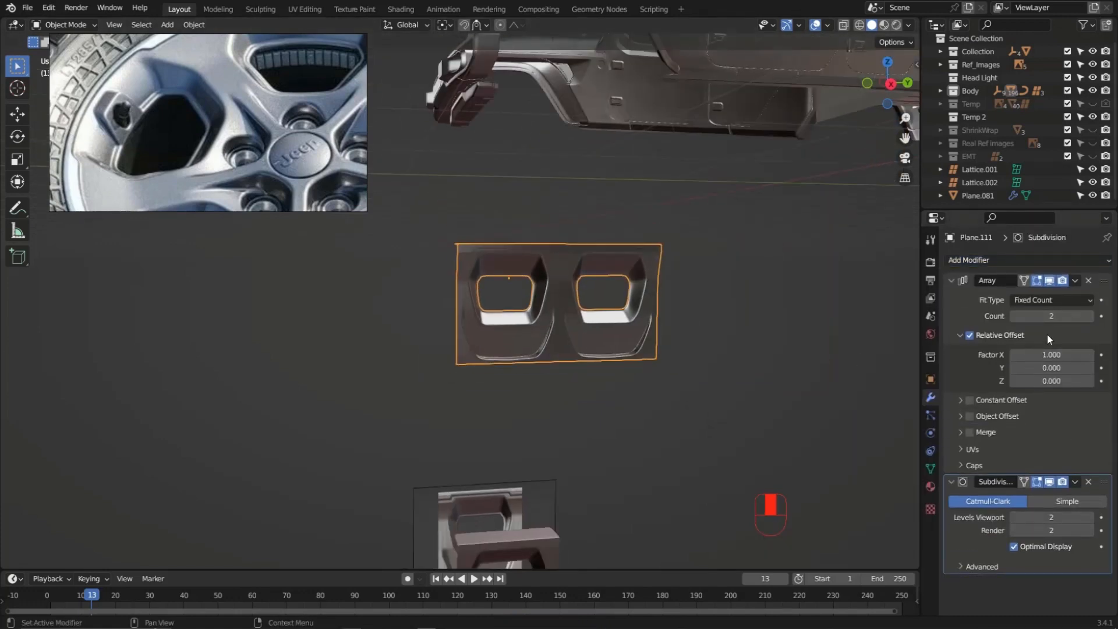
left_click(1052, 316)
type("5")
key("Return")
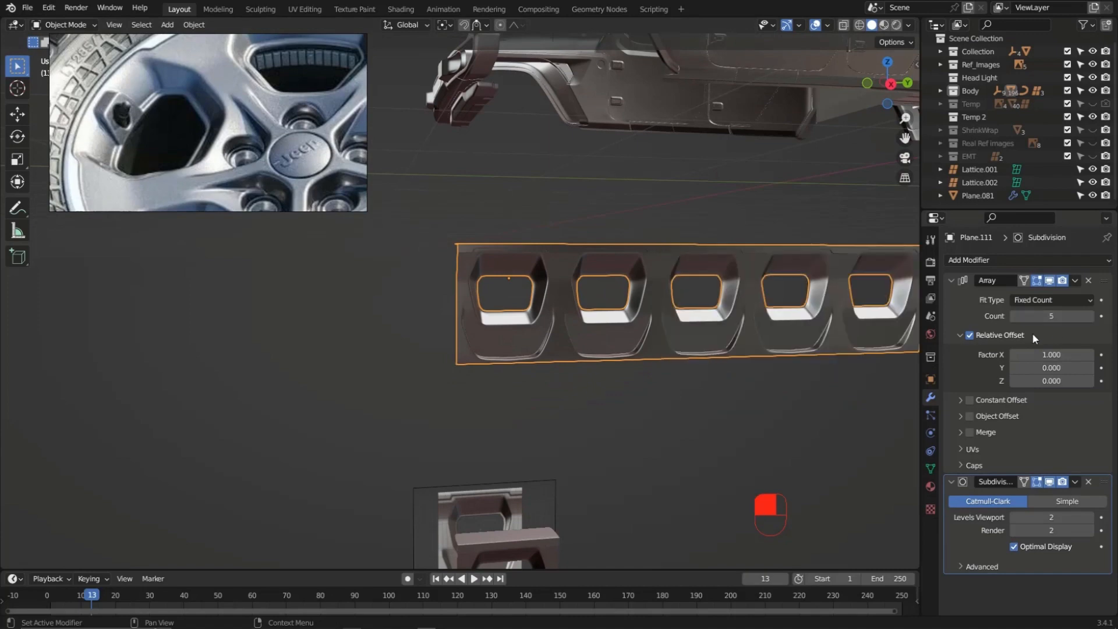
scroll(533, 324, "down", 3)
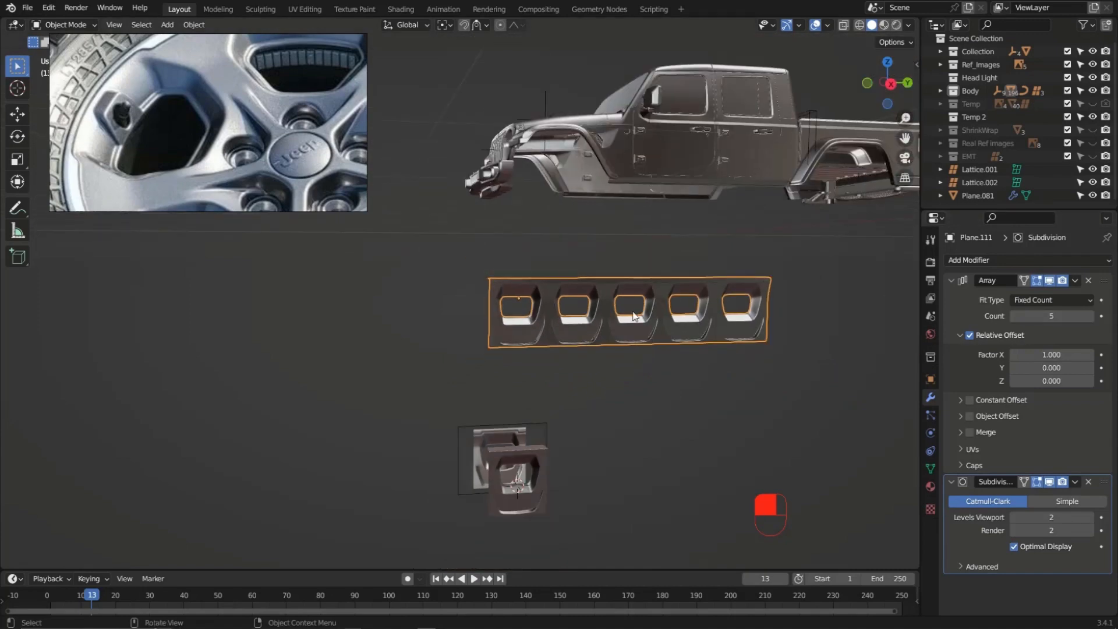
Add a Simple Deform modifier to the row of segments and set it to Bend
left_click(951, 281)
left_click(1040, 260)
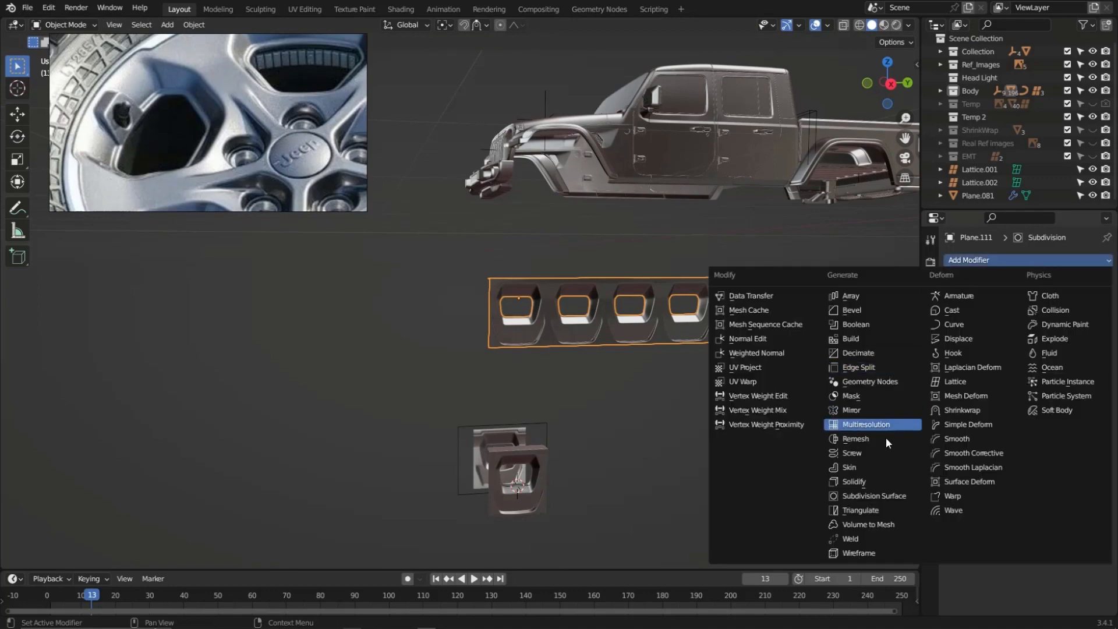
left_click(969, 424)
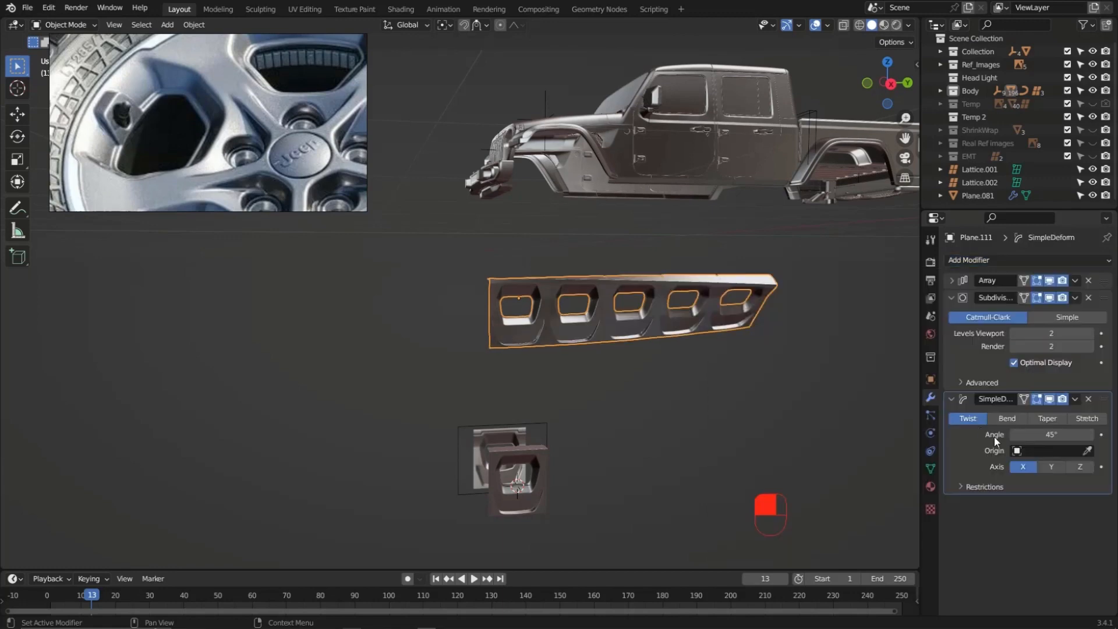
left_click(1007, 418)
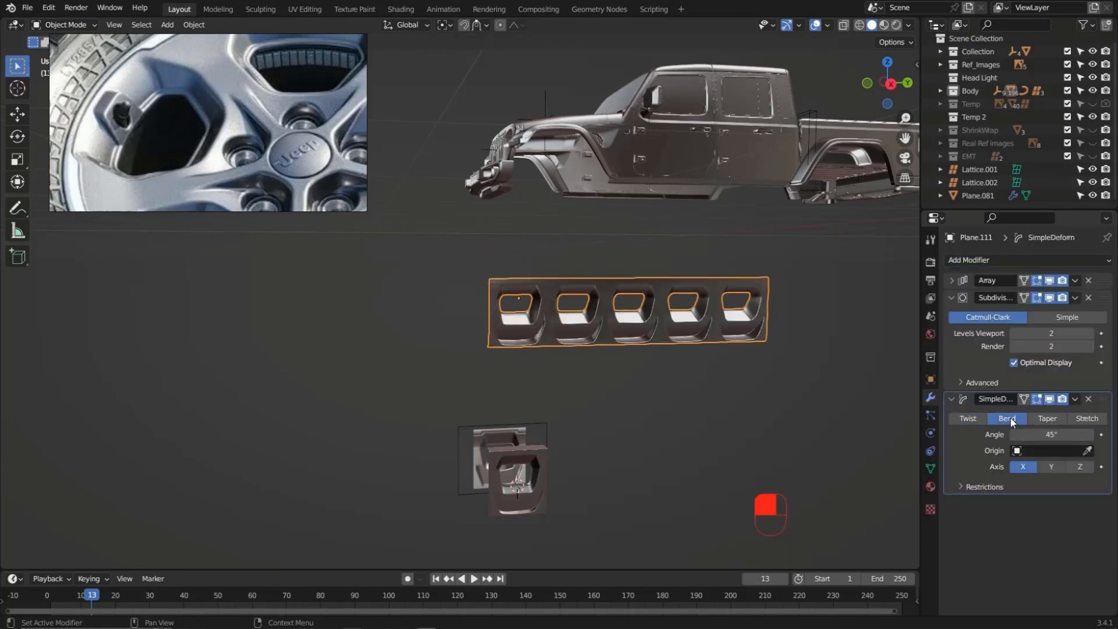
Set the bend angle to -360° and the deform axis to Z
left_click(1048, 438)
type("-36")
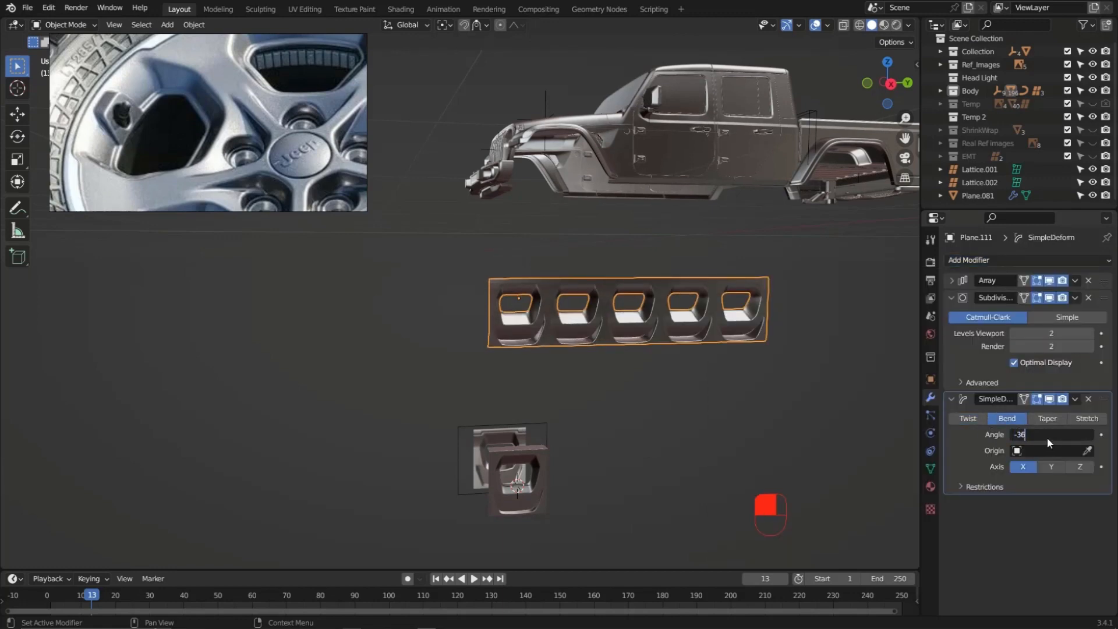
type("0")
key("Return")
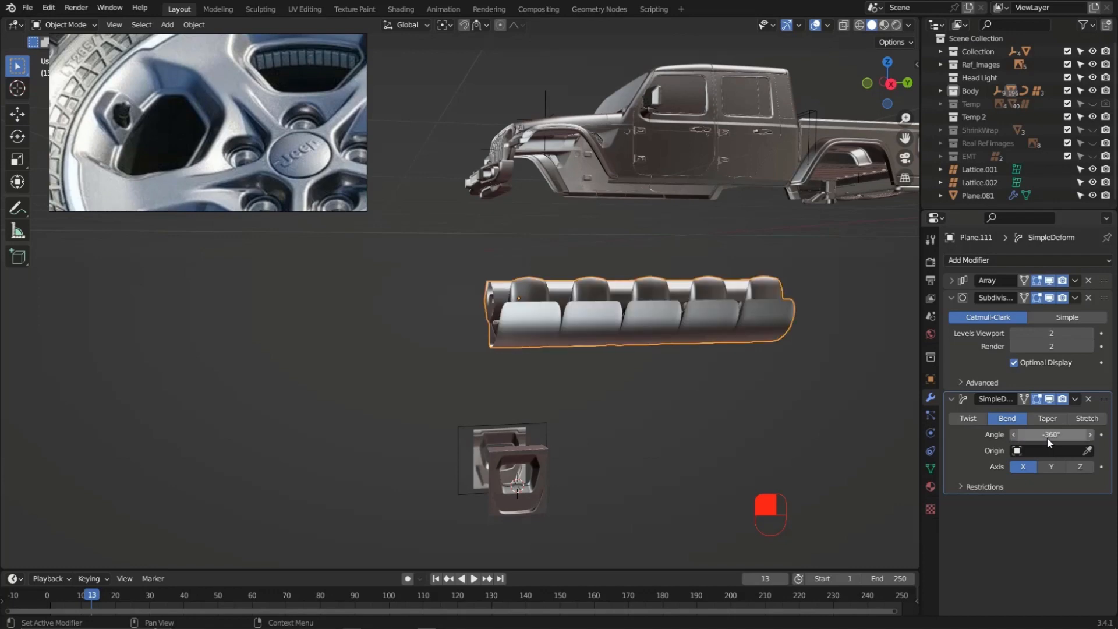
left_click(1081, 467)
In Edit Mode, select the segment's whole mesh and move it 79.536 mm along Z to open the wheel's center hole
scroll(502, 349, "up", 4)
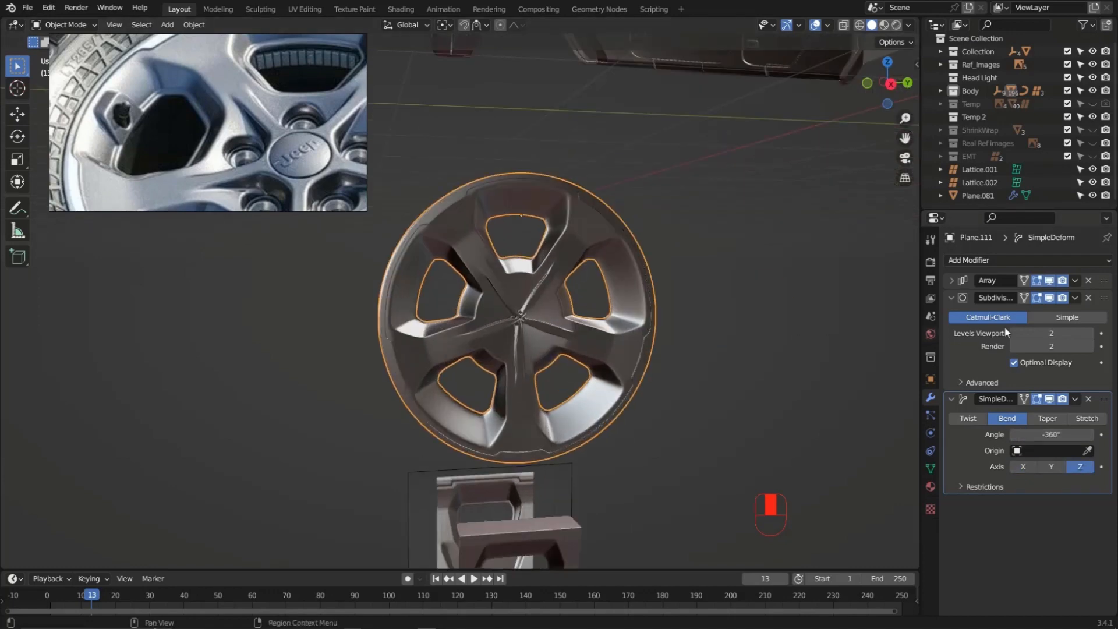
key("Tab")
key("a")
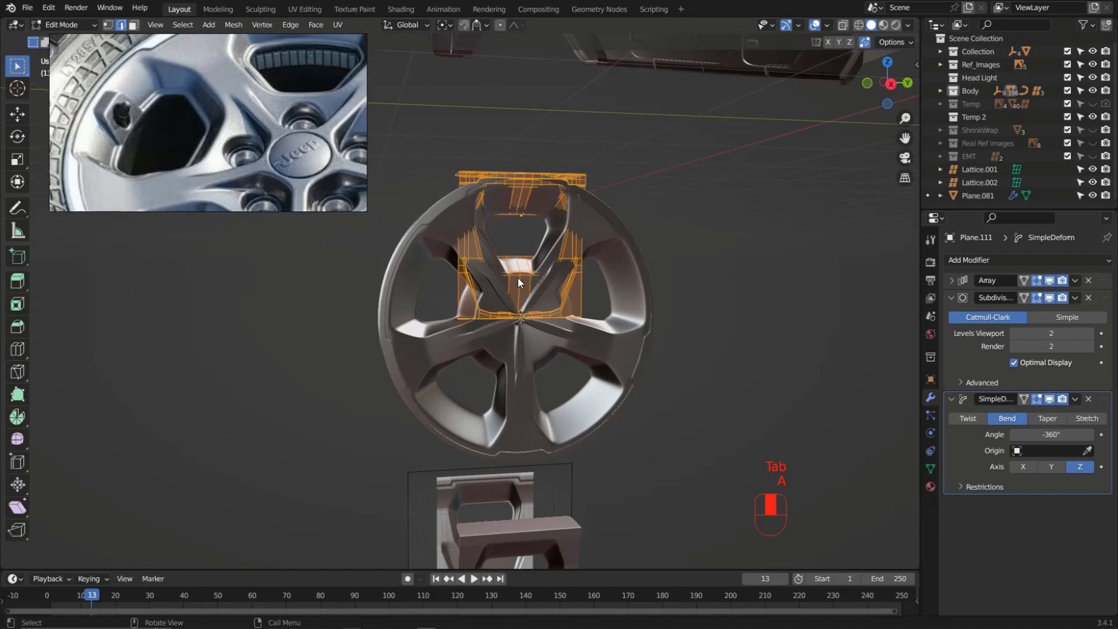
scroll(519, 278, "up", 2)
key("g")
middle_click_drag(533, 279, 533, 266)
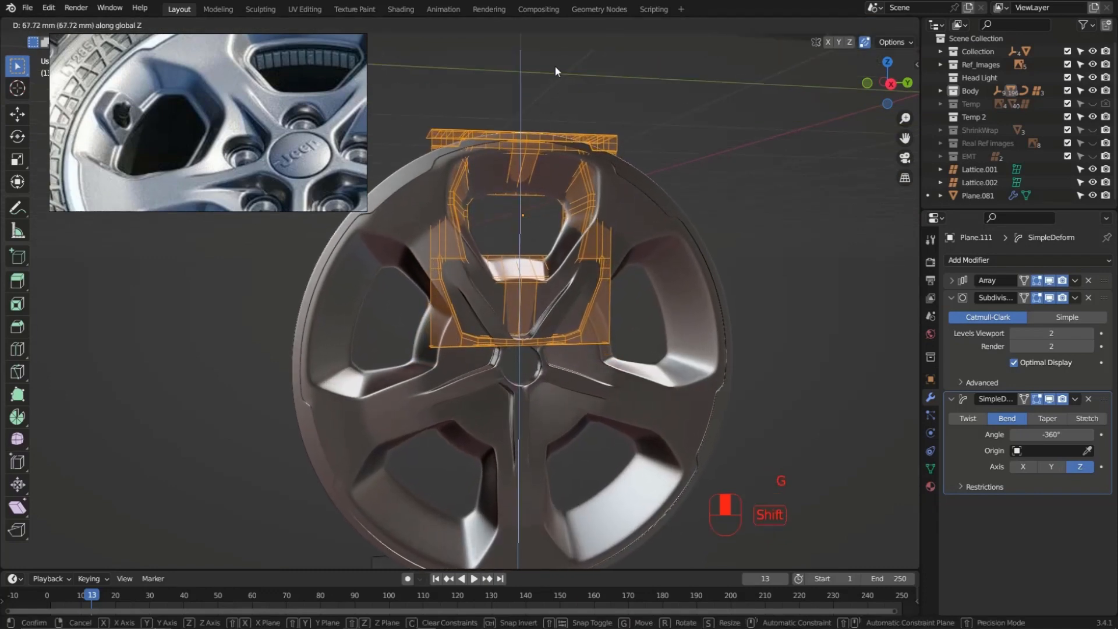
left_click(518, 64)
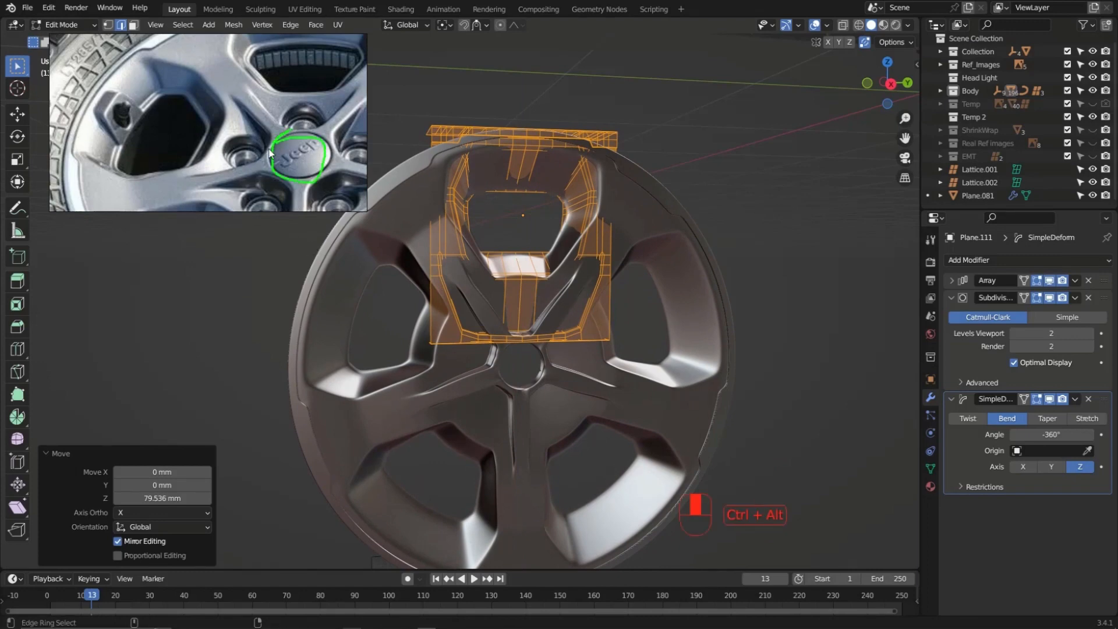
Move the selected mesh another 40.269 mm along Z to enlarge the center hole
mouse_move(594, 285)
middle_mouse_down()
mouse_move(576, 280)
mouse_move(572, 167)
middle_mouse_up()
key("g")
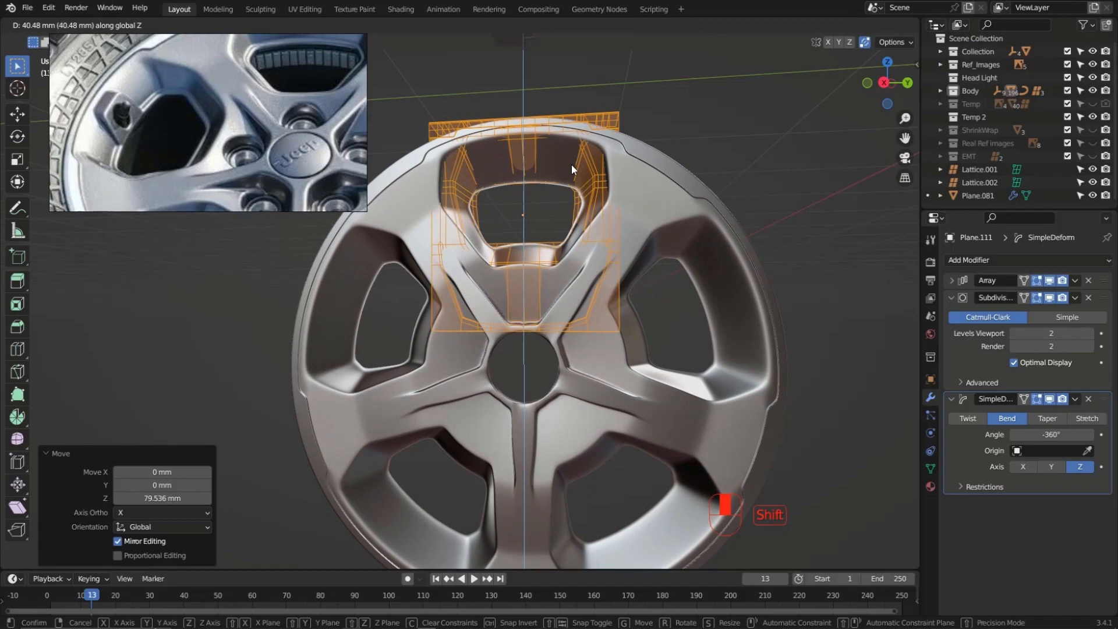
left_click(571, 166)
Examine the wheel's center hole and the seams between the arrayed segments from several angles
scroll(515, 310, "up", 4)
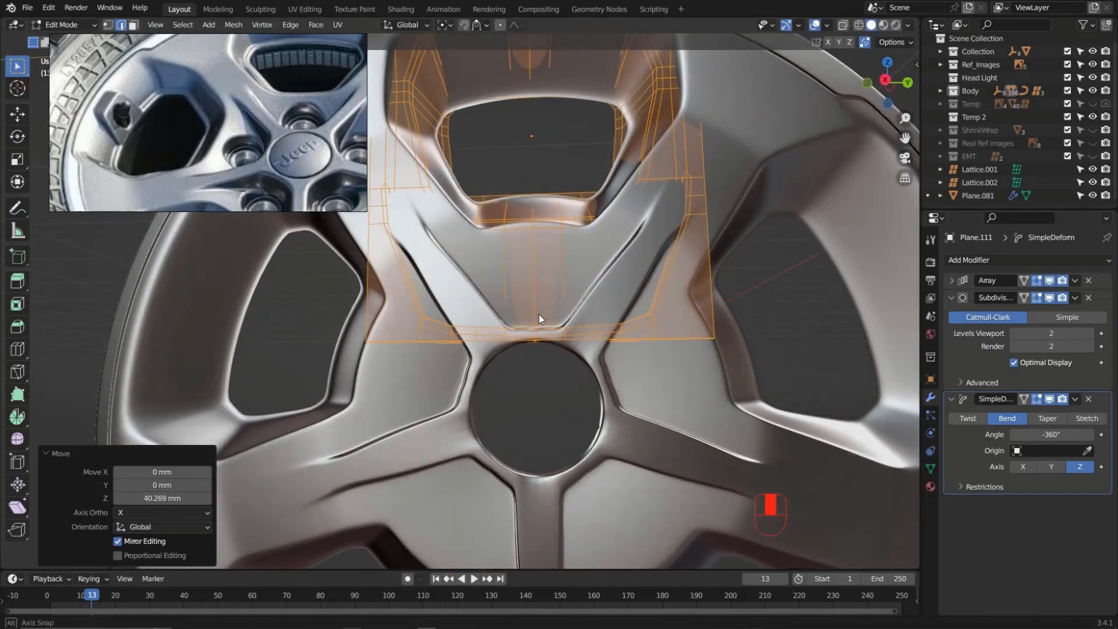
mouse_move(539, 314)
middle_mouse_down()
mouse_move(543, 325)
mouse_move(515, 328)
mouse_move(578, 343)
middle_mouse_up()
scroll(500, 331, "down", 6)
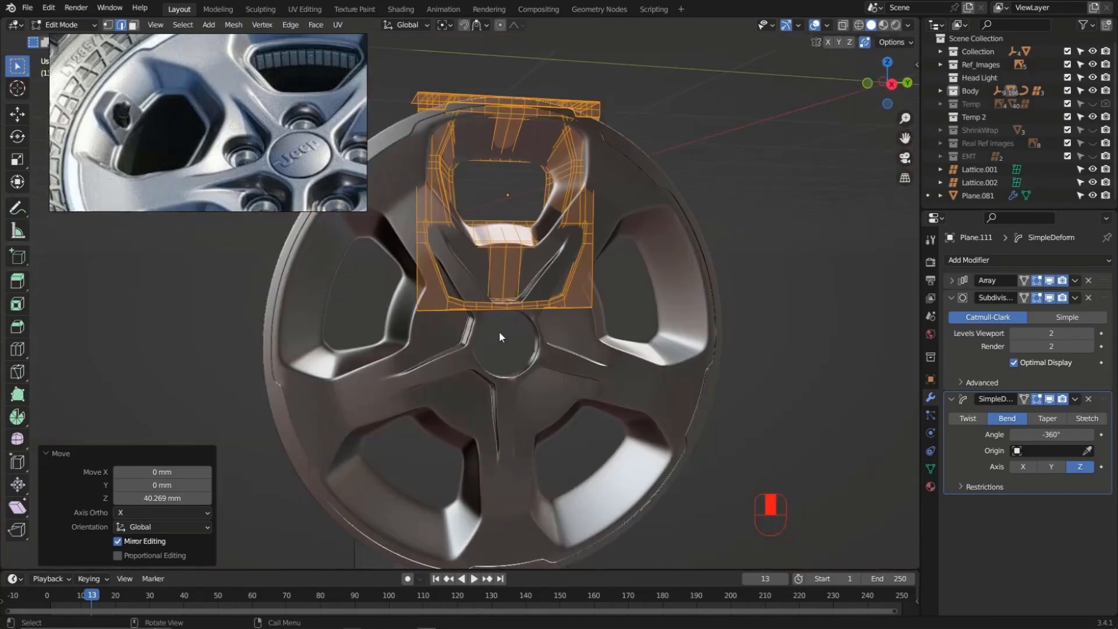
scroll(565, 417, "up", 1)
middle_click_drag(524, 513, 556, 513, "shift")
scroll(559, 426, "up", 4)
scroll(552, 432, "down", 4)
middle_click_drag(551, 342, 533, 274)
scroll(534, 276, "up", 2)
scroll(540, 291, "up", 4)
middle_click_drag(523, 157, 487, 306, "shift")
scroll(499, 352, "up", 2)
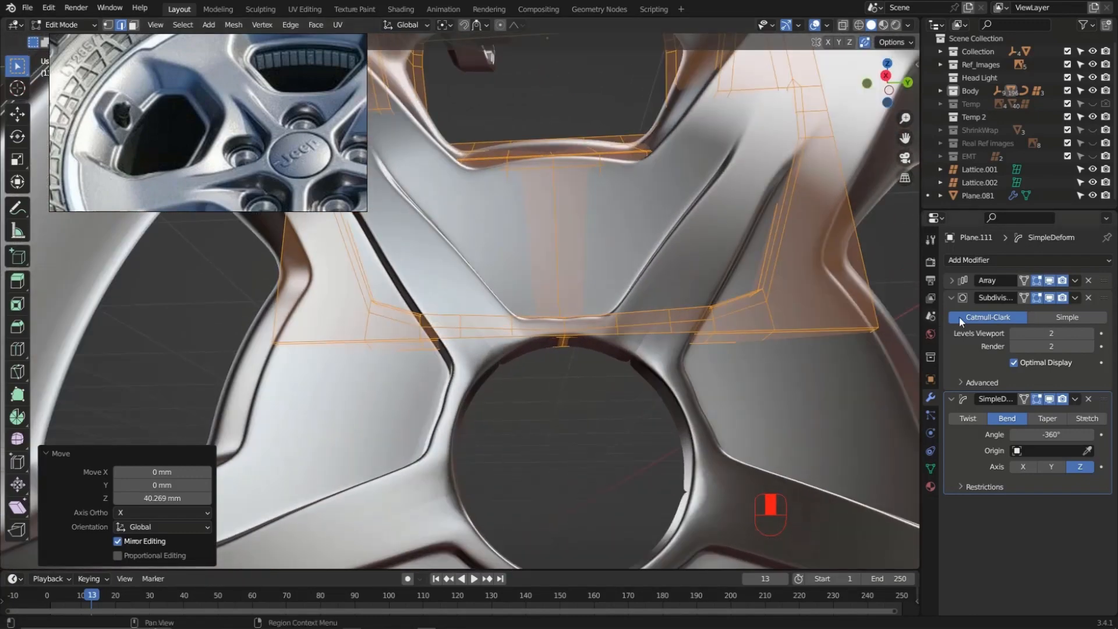
Turn on Merge in the Array modifier to join the neighbouring segments
left_click(952, 280)
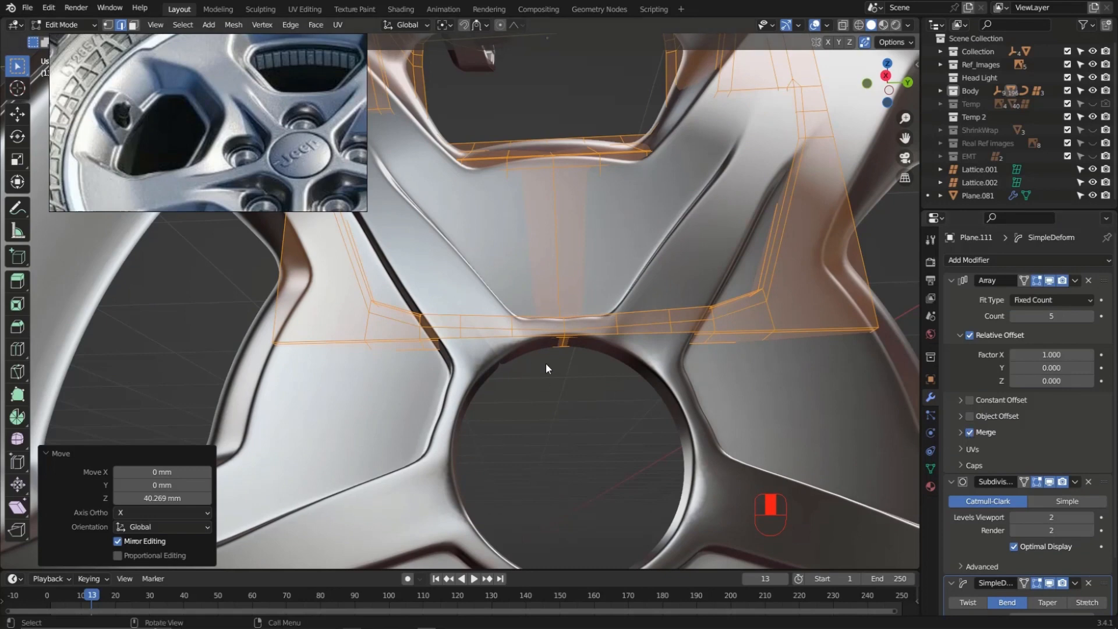
scroll(998, 415, "down", 3)
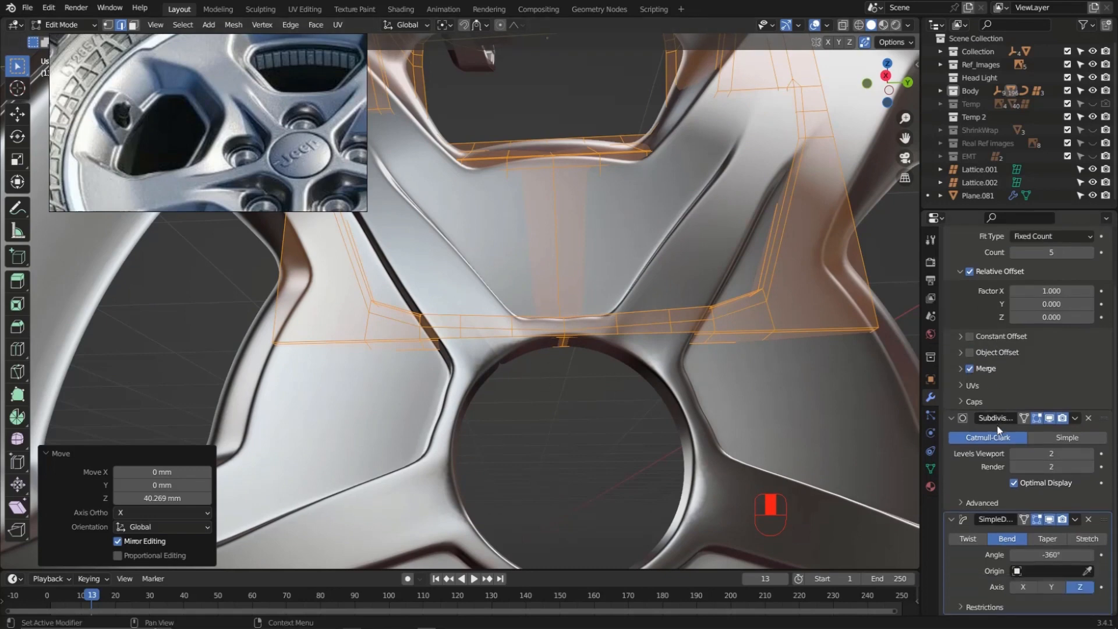
scroll(519, 310, "down", 2)
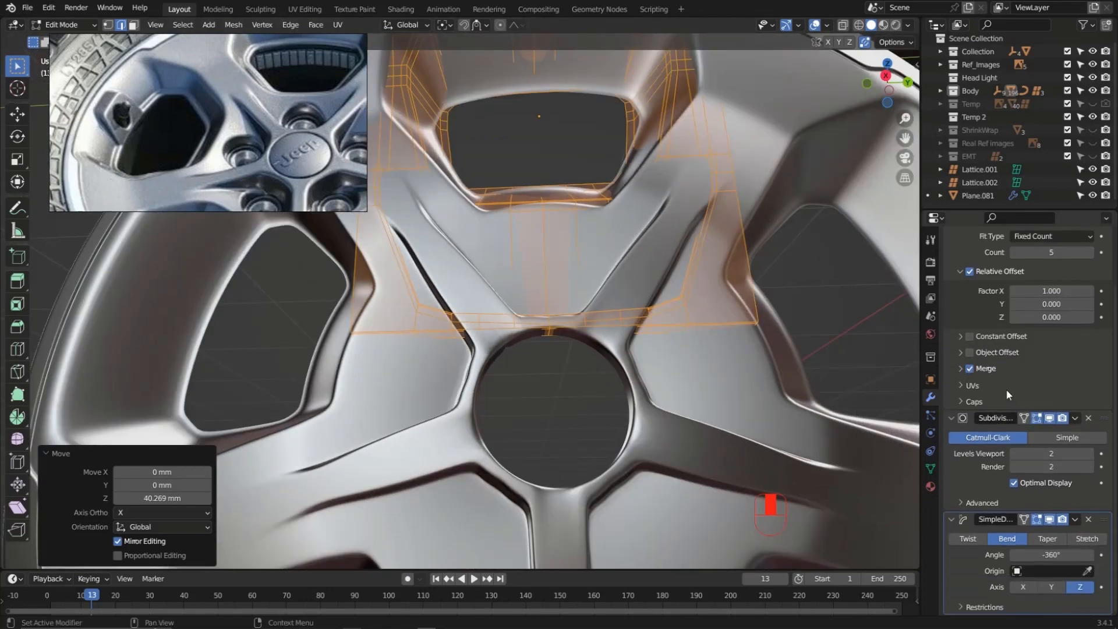
Add single, centred loop cuts across the segment's lower edge strip near its two outer corners beside the hub
middle_click_drag(564, 285, 661, 303)
scroll(620, 302, "down", 3)
scroll(475, 344, "up", 5)
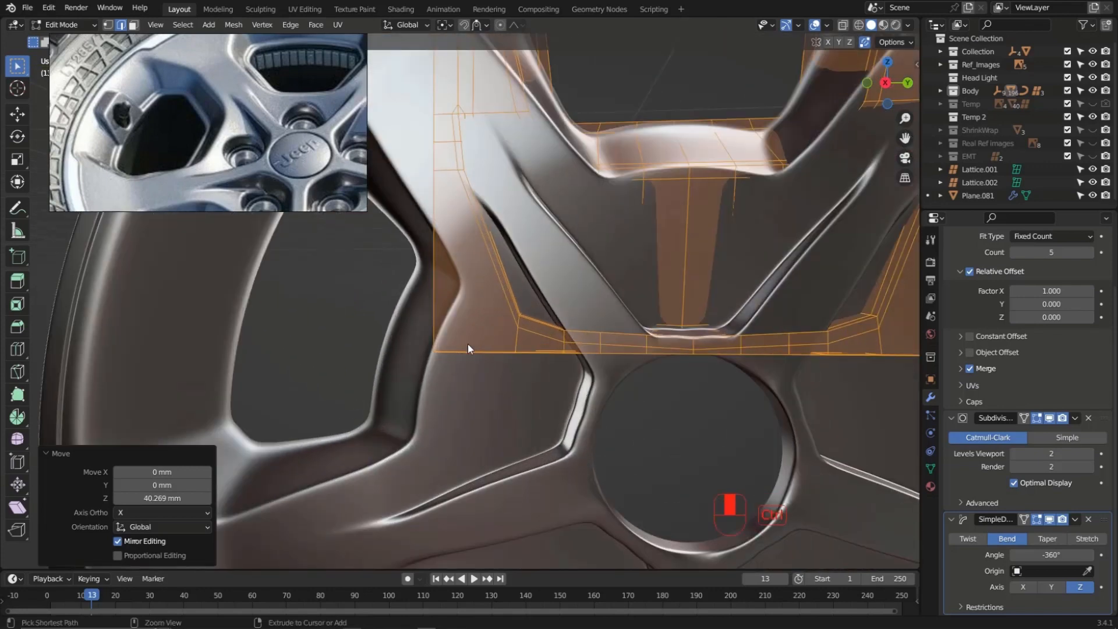
key("ctrl+r")
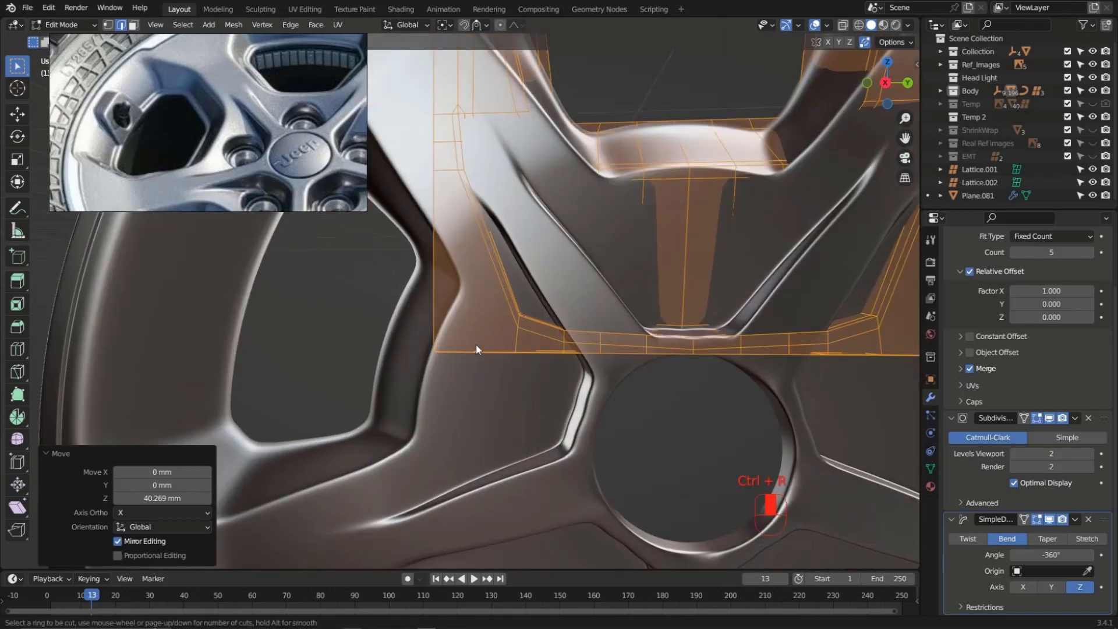
left_click(477, 348)
right_click(476, 348)
scroll(490, 349, "down", 2)
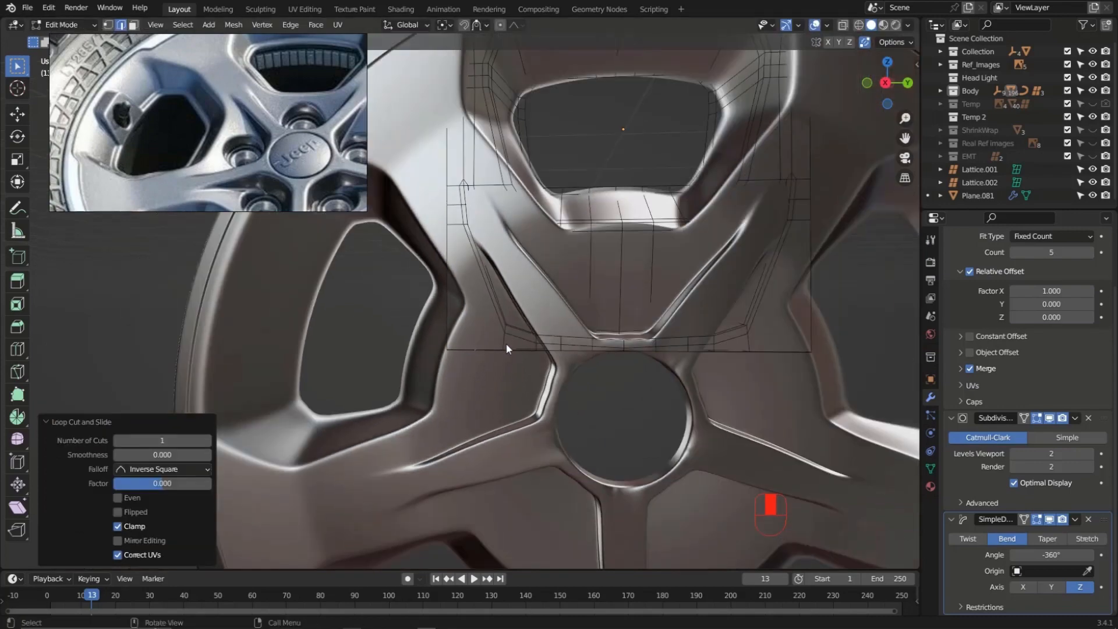
key("ctrl+r")
Knife-cut an edge from the lower-edge cut point up to the spoke groove's outer vertex on the segment's left side
middle_click_drag(533, 339, 536, 371)
key("k")
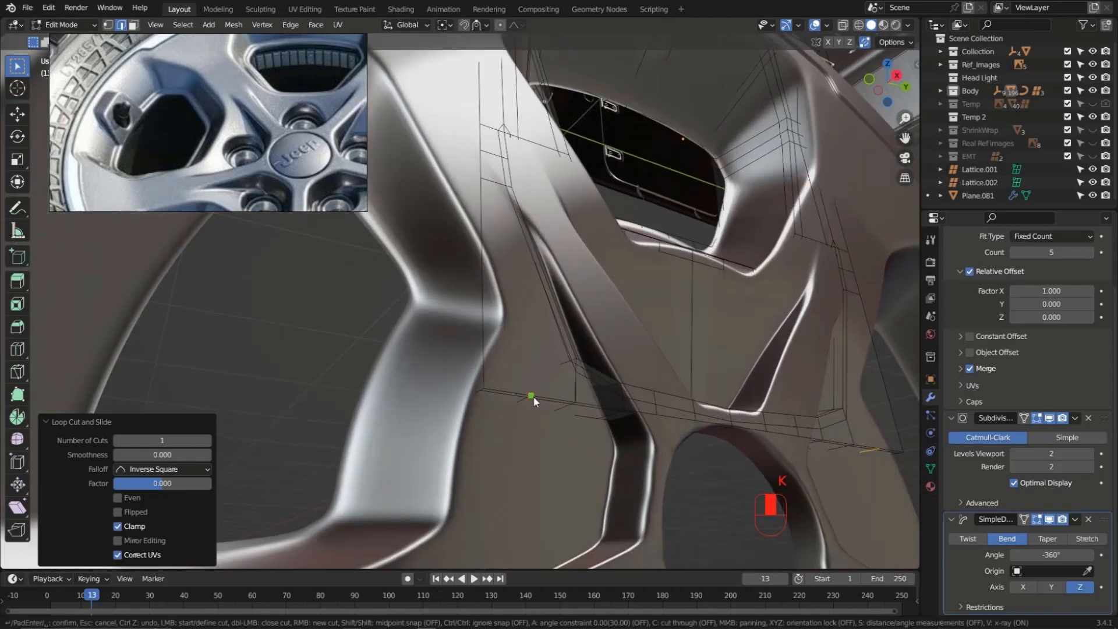
left_click(531, 396)
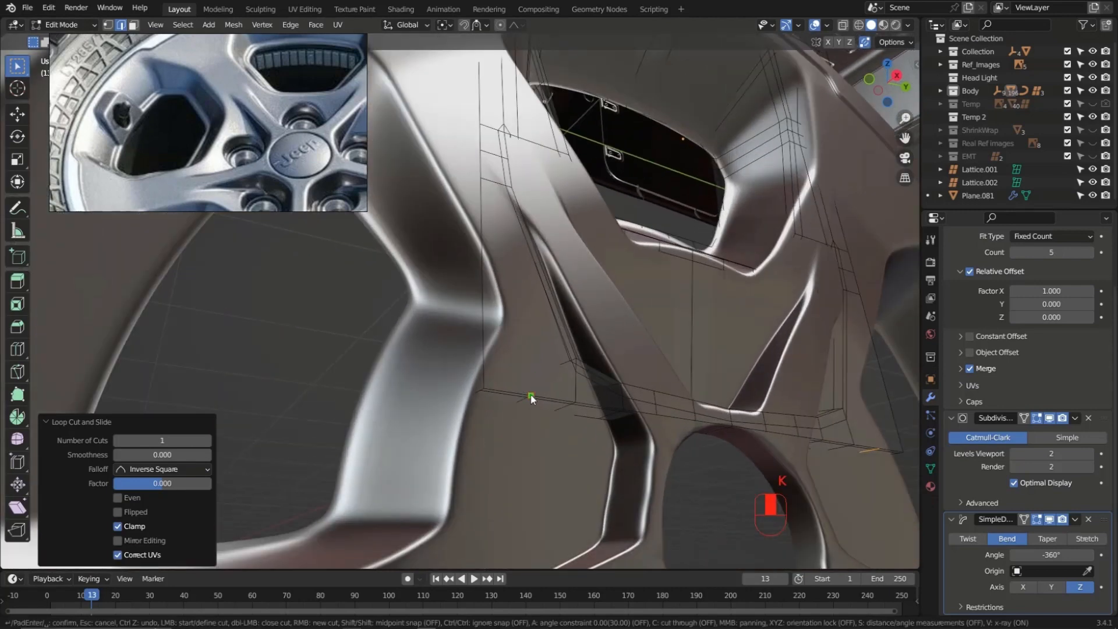
left_click(494, 184)
key("Return")
Knife-cut the matching edge from the lower-edge cut point up to the groove's outer vertex on the segment's right side
scroll(489, 275, "down", 2)
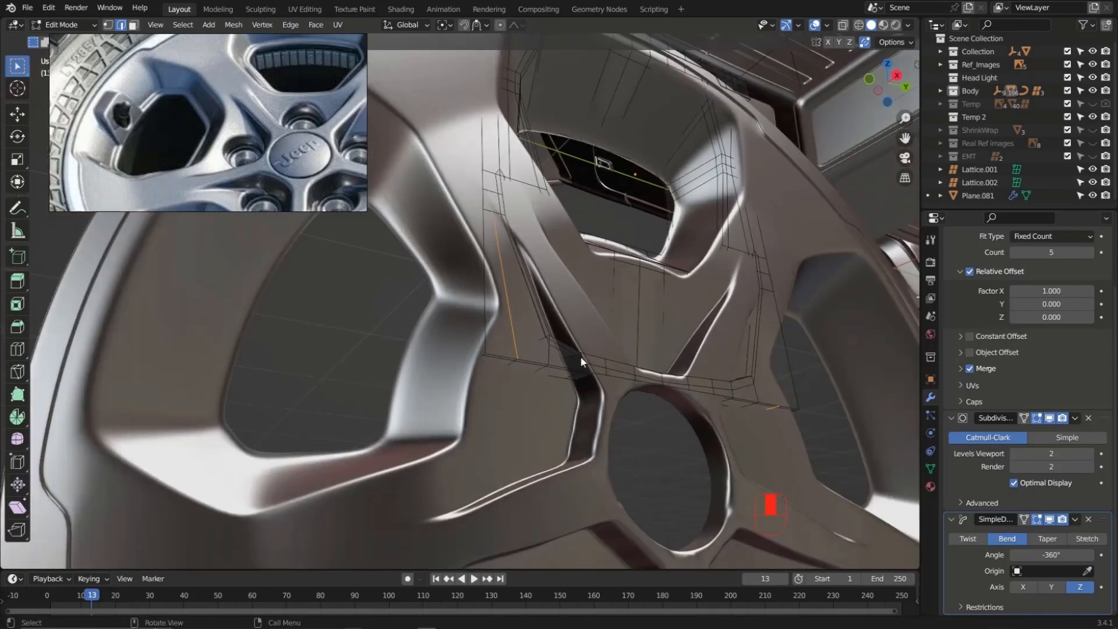
middle_click_drag(580, 355, 585, 420, "shift")
key("k")
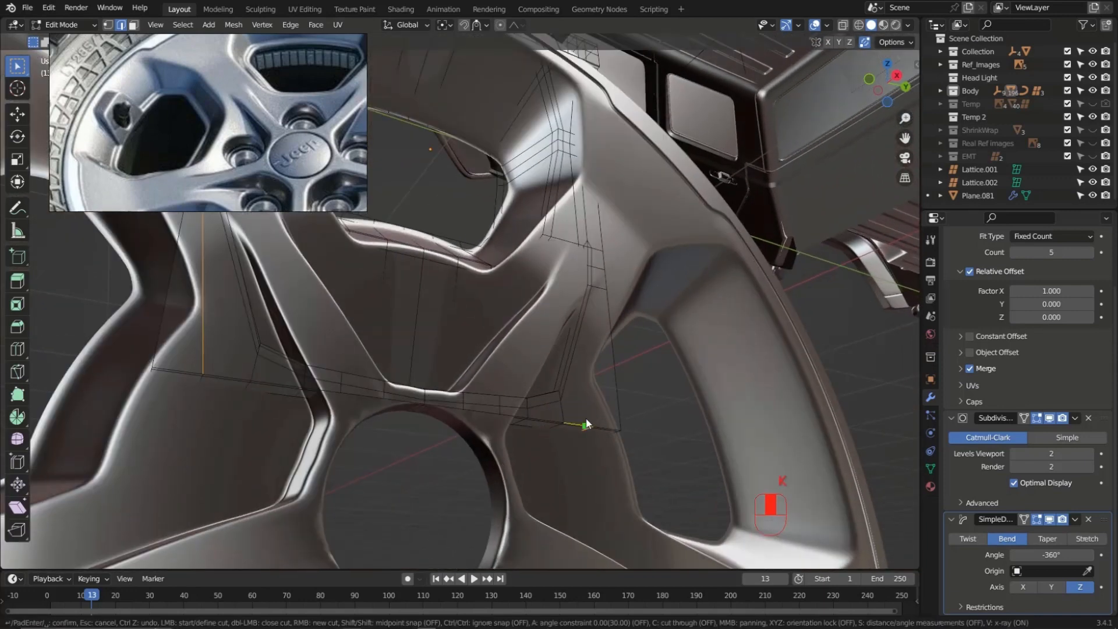
left_click(592, 429)
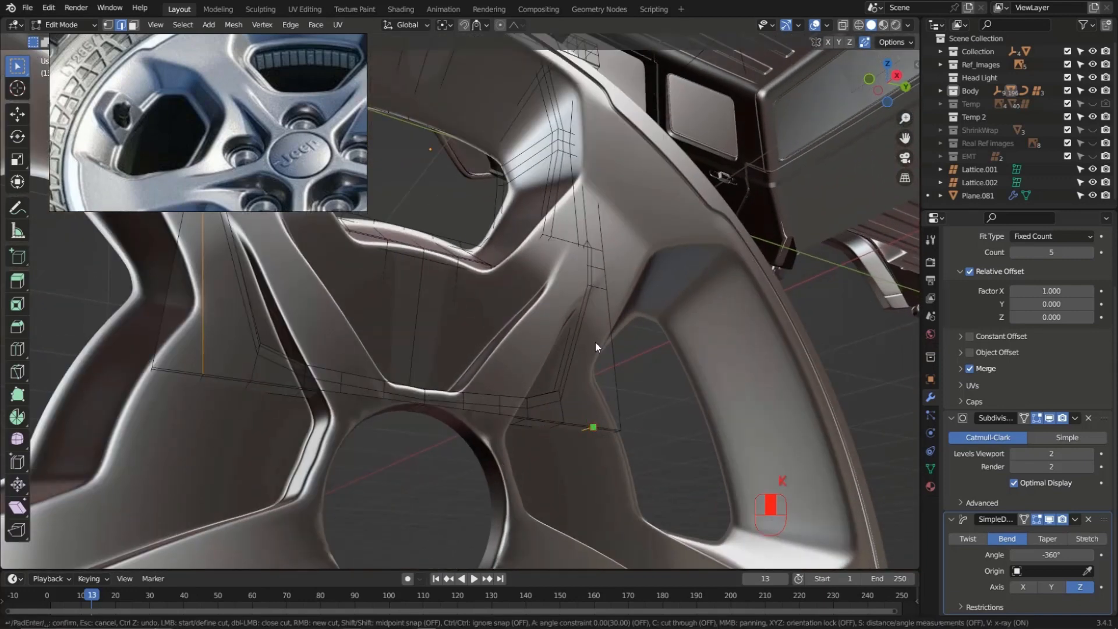
left_click(599, 288)
key("Return")
In vertex selection mode, adjust the lower end vertex of the left knife cut along the segment's inner edge
scroll(603, 327, "down", 4)
middle_click_drag(592, 363, 442, 322)
scroll(437, 322, "up", 6)
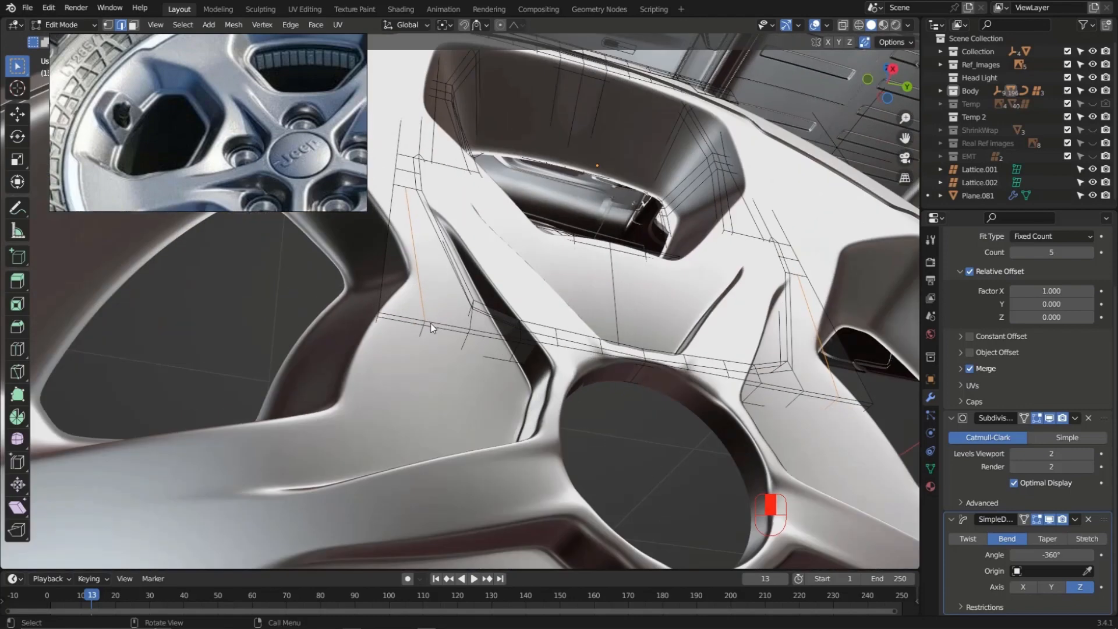
scroll(432, 324, "up", 2)
key("1")
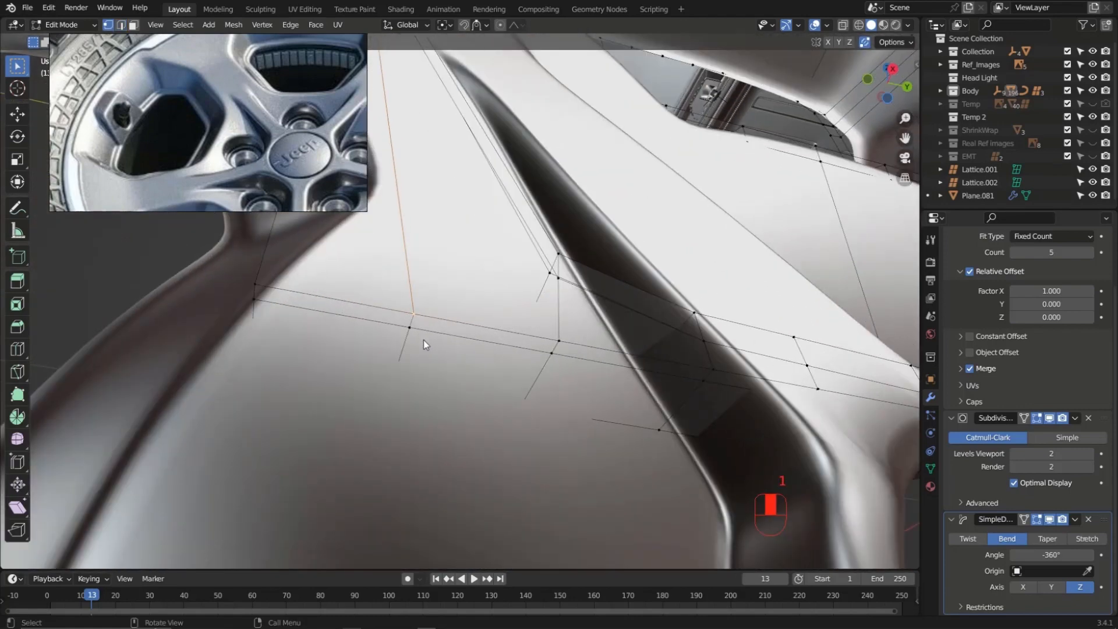
key("g")
left_click(417, 336)
scroll(415, 349, "down", 6)
mouse_move(415, 348)
middle_mouse_down()
mouse_move(474, 362)
mouse_move(468, 373)
mouse_move(610, 312)
mouse_move(566, 335)
mouse_move(604, 392)
mouse_move(635, 390)
mouse_move(642, 407)
mouse_move(611, 389)
middle_mouse_up()
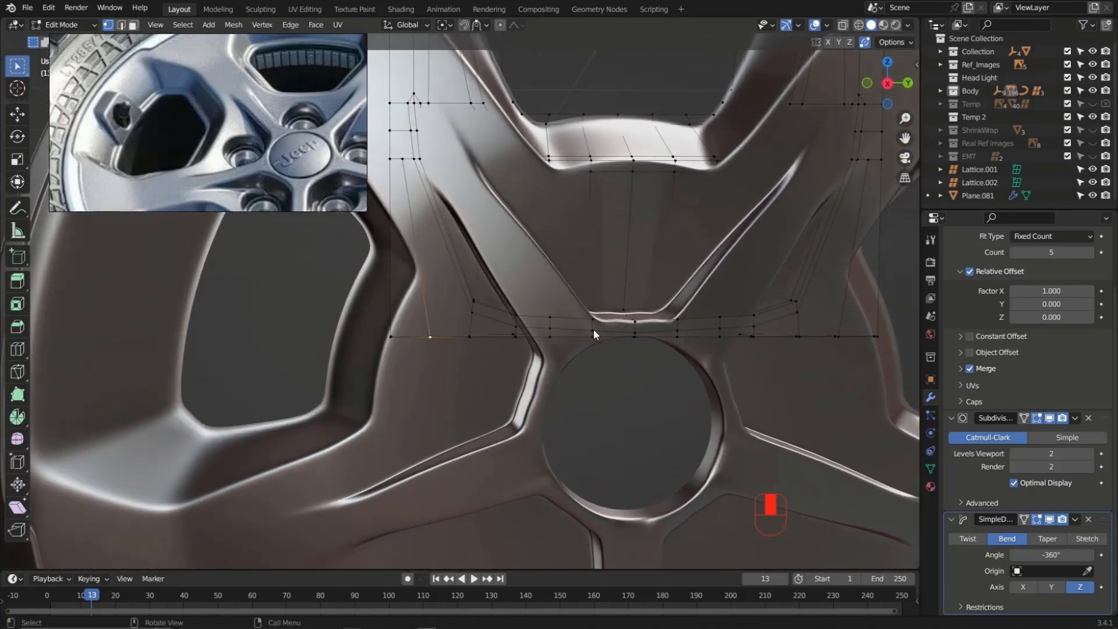
Compare the wheel's hub and spoke grooves with the reference photo's close-up of the lug holes
scroll(559, 307, "down", 4)
middle_click_drag(583, 304, 609, 304)
scroll(219, 110, "down", 6)
middle_click_drag(219, 110, 127, 97)
middle_click_drag(309, 192, 210, 125)
scroll(210, 160, "up", 8)
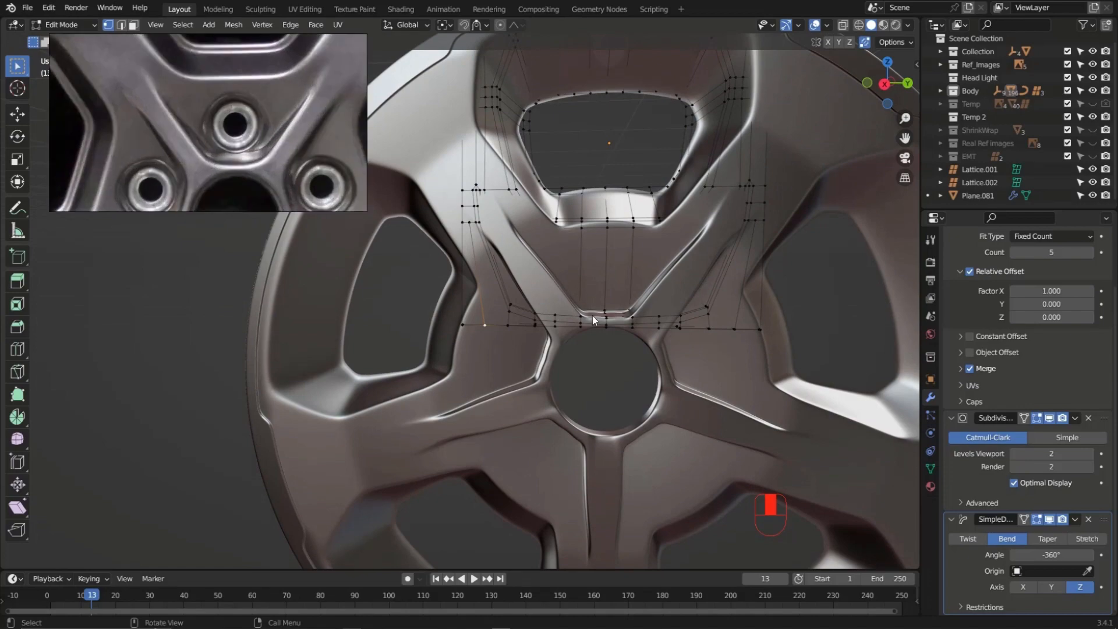
scroll(596, 310, "up", 2)
mouse_move(591, 312)
middle_mouse_down()
mouse_move(597, 236)
mouse_move(598, 303)
middle_mouse_up()
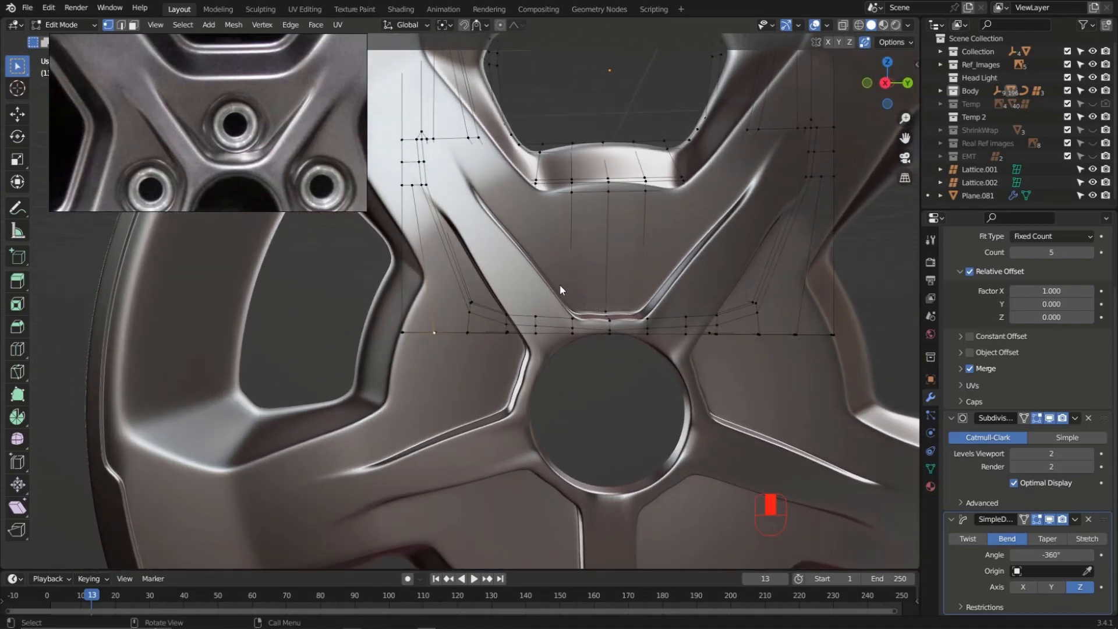
scroll(547, 291, "down", 3)
scroll(533, 295, "up", 2)
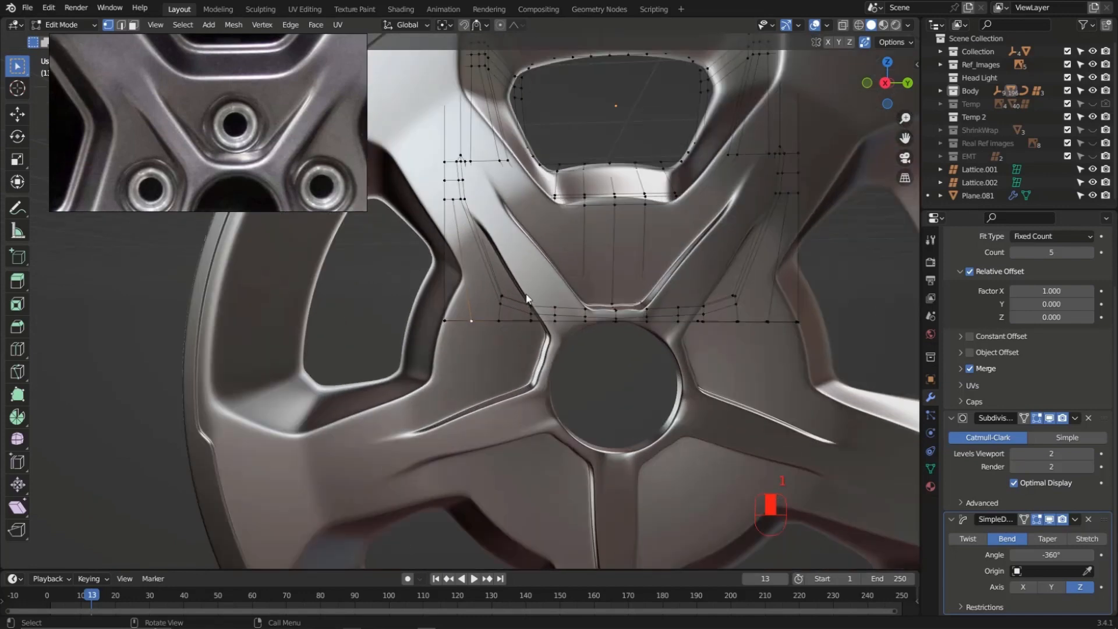
Show the wheel from the orthographic right view in wireframe display
key("KP_3")
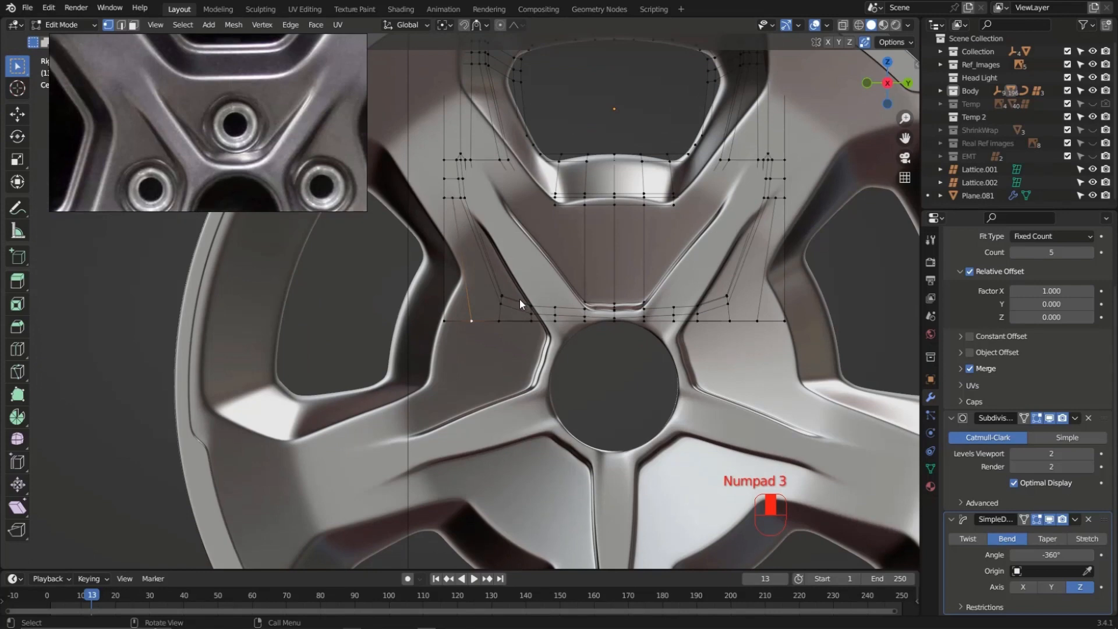
key("shift+z")
mouse_move(516, 287)
left_mouse_down()
mouse_move(565, 313)
mouse_move(518, 309)
left_mouse_up()
scroll(553, 300, "up", 1)
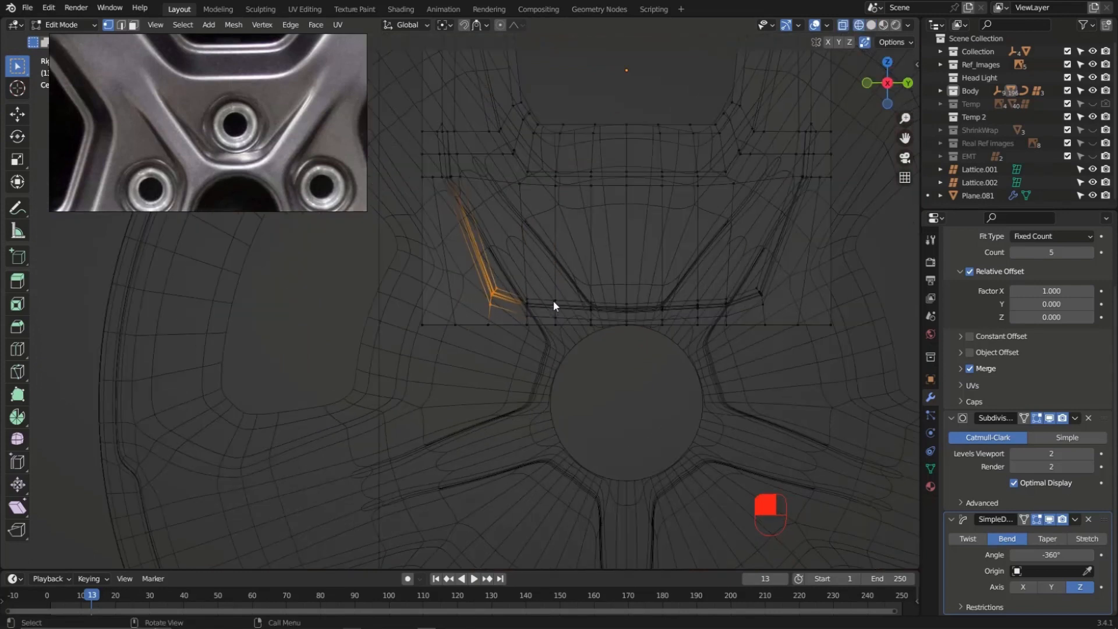
left_click_drag(747, 276, 775, 314, "shift")
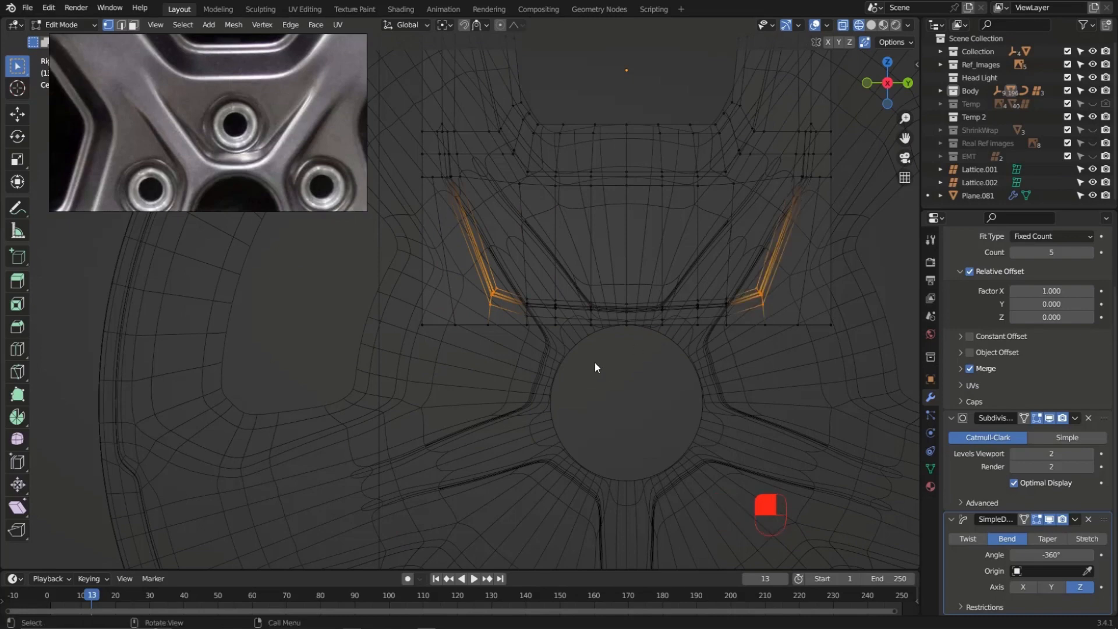
scroll(678, 288, "up", 2)
key("g")
key("z")
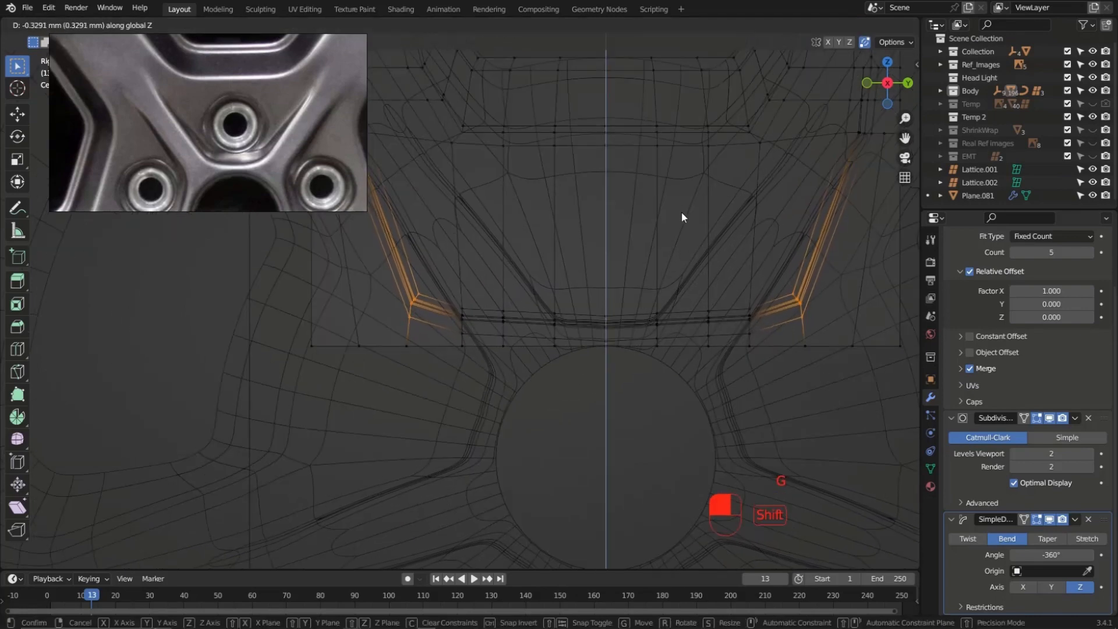
left_click(685, 247)
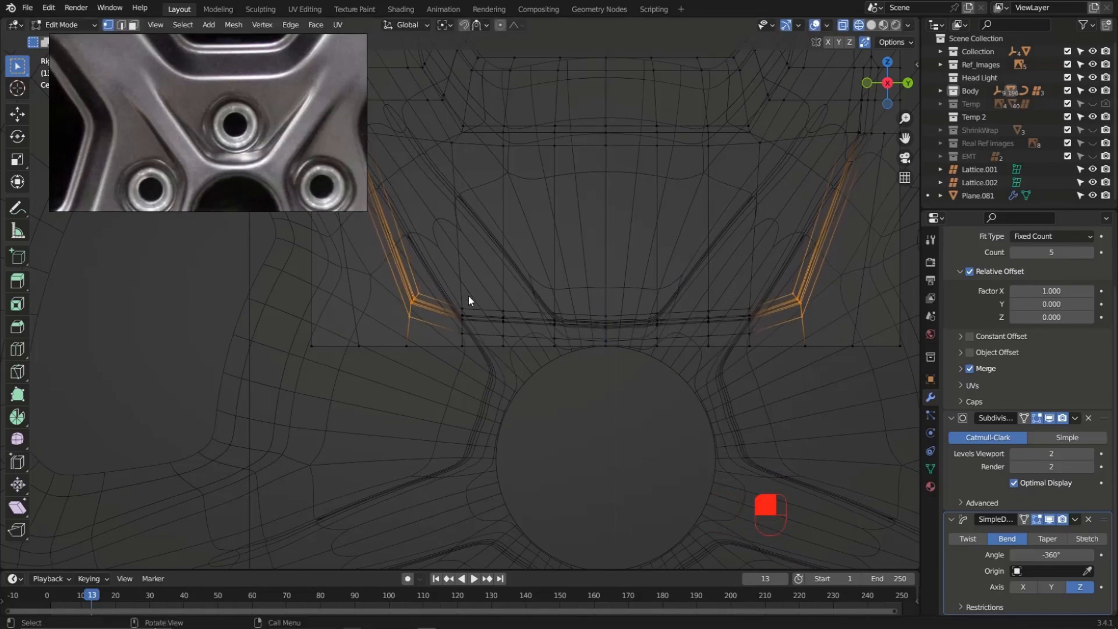
Select the vertex groups just inside both lower groove corners and move them 7.7667 mm along Z
left_click_drag(446, 293, 470, 340)
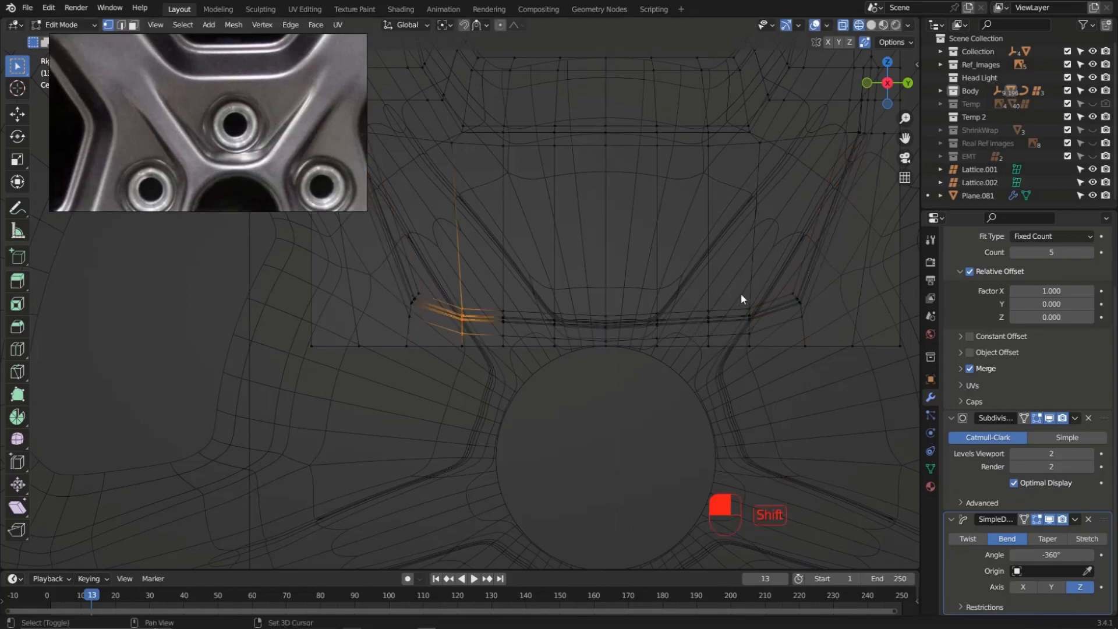
left_click_drag(741, 299, 761, 335, "shift")
key("g")
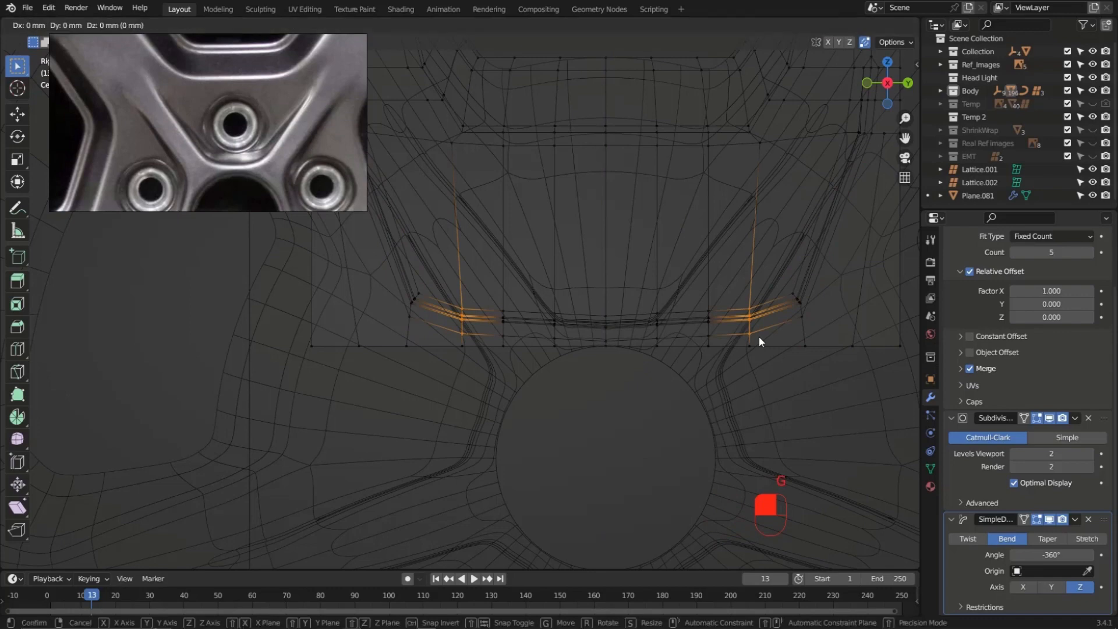
key("z")
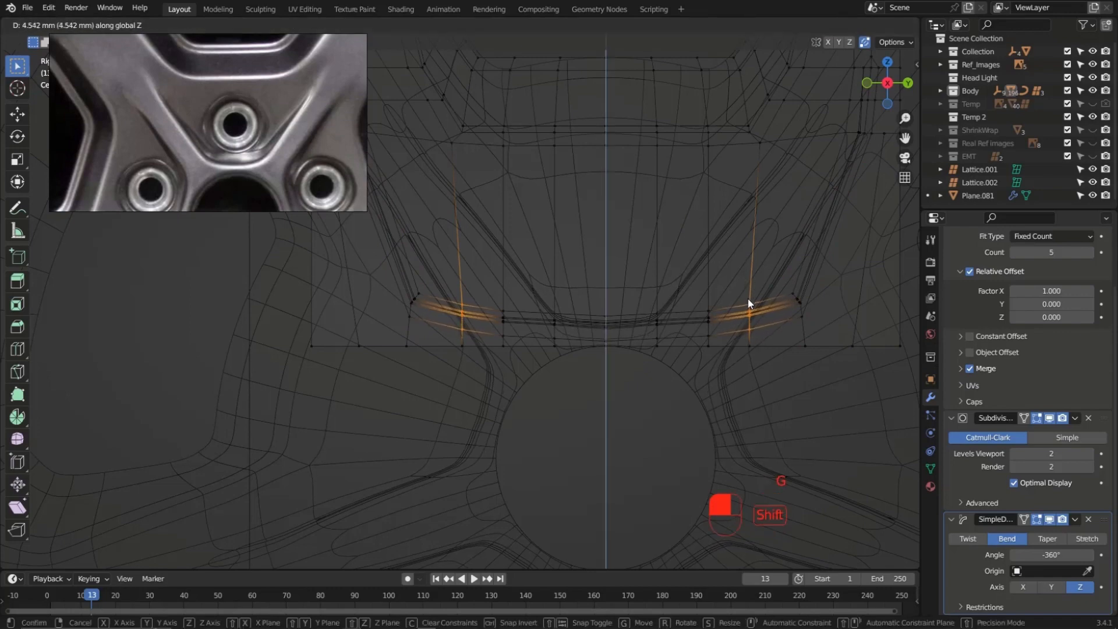
left_click(741, 266)
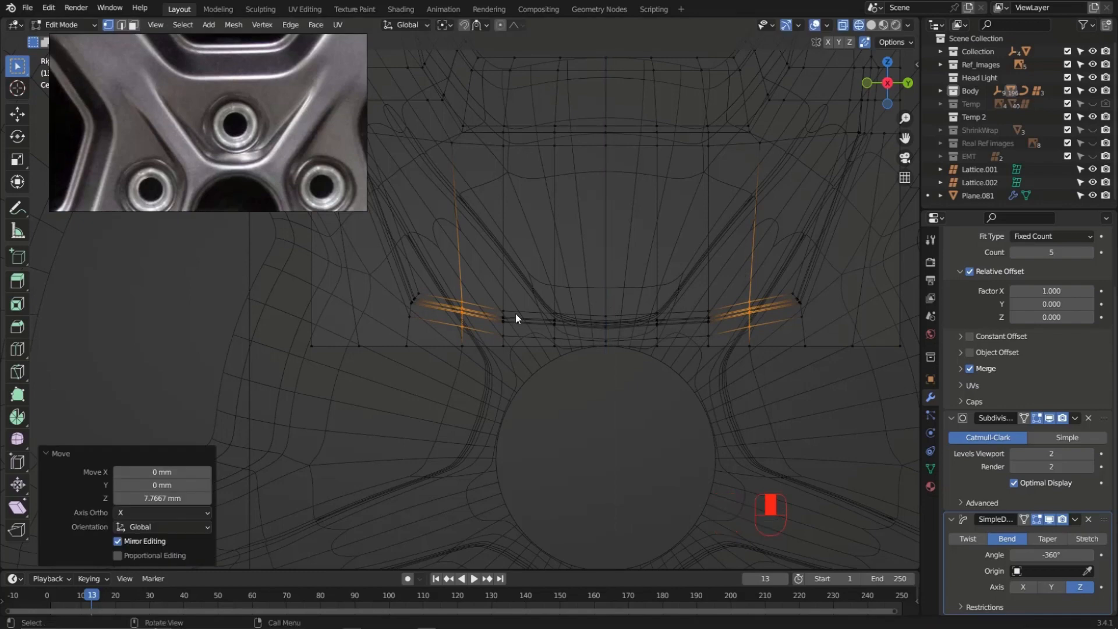
Select the next pair of vertex groups inward along the lower groove edge and move them 1.3713 mm along Z
scroll(512, 315, "up", 2)
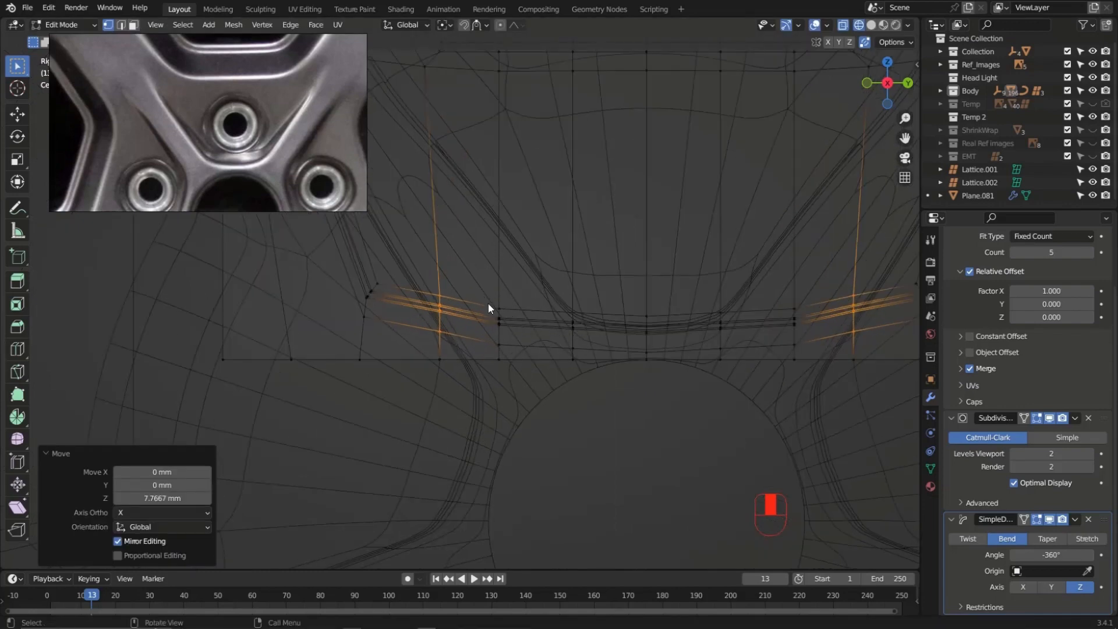
left_click_drag(488, 303, 511, 353)
left_click_drag(768, 296, 803, 355, "shift")
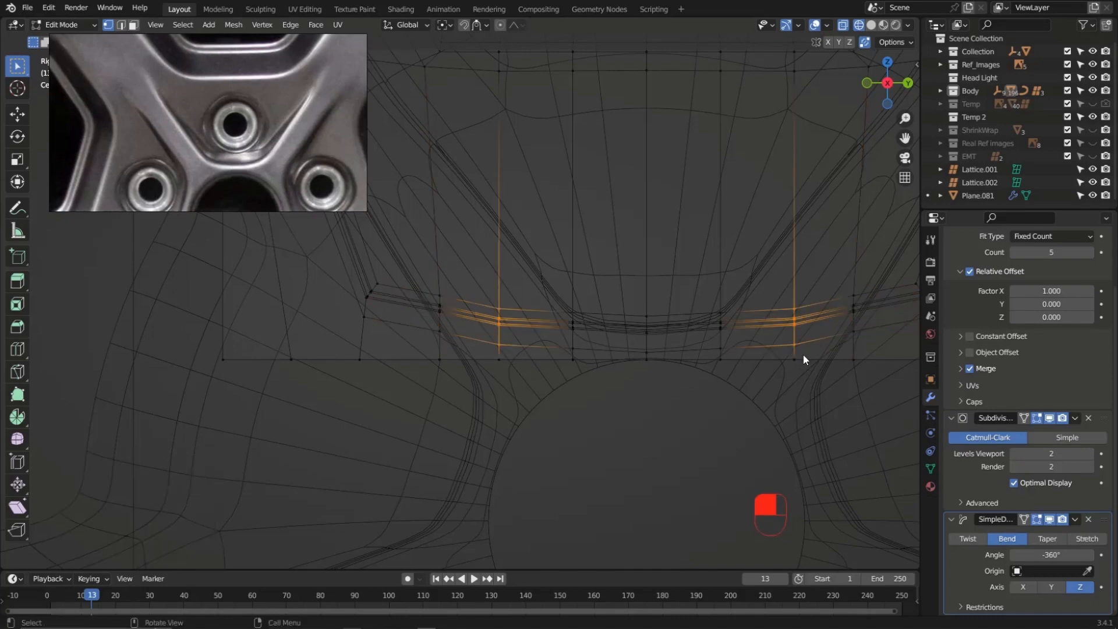
key("g")
key("z")
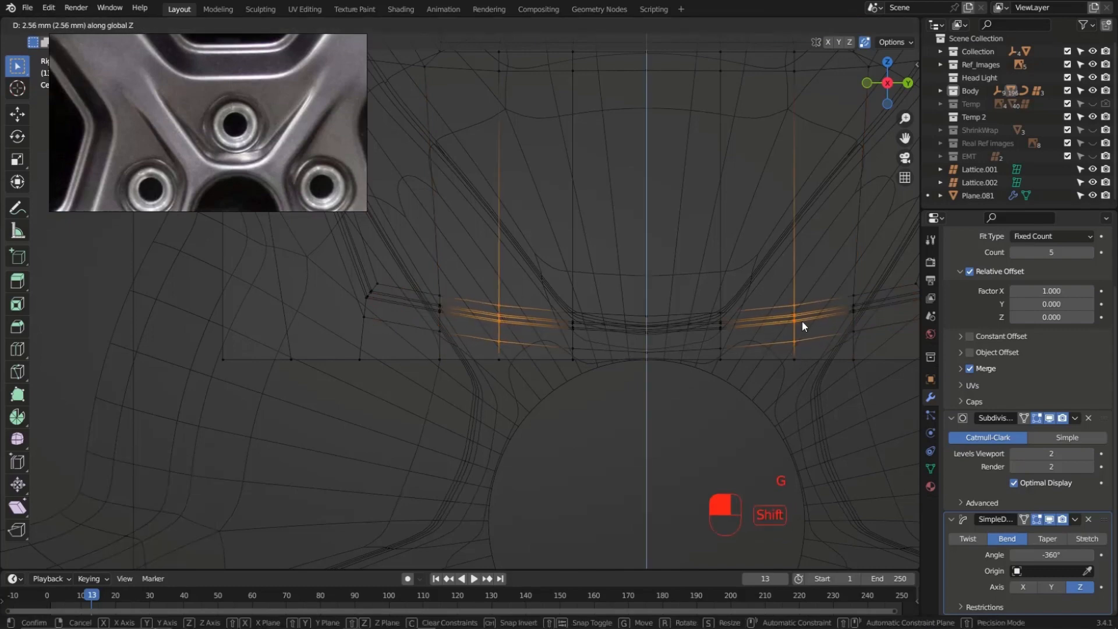
left_click(801, 336)
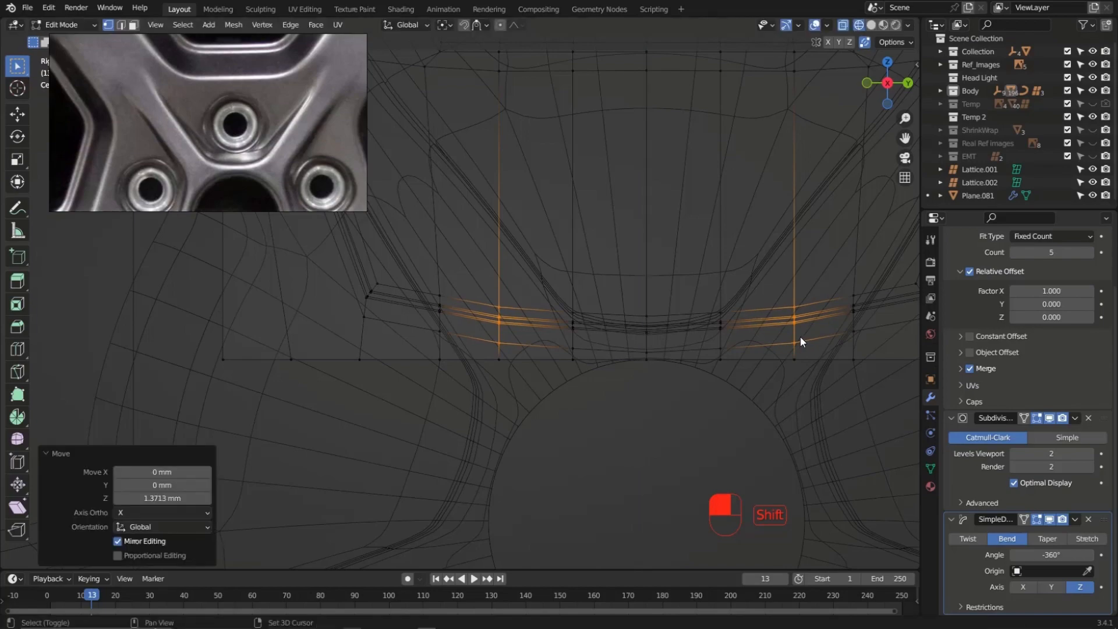
Return to solid shading and check the reshaped groove edge around the hub from an angle
scroll(519, 297, "down", 4)
key("z")
mouse_move(580, 292)
middle_mouse_down()
mouse_move(599, 270)
mouse_move(552, 275)
mouse_move(591, 263)
mouse_move(565, 241)
mouse_move(579, 238)
middle_mouse_up()
left_click(579, 239)
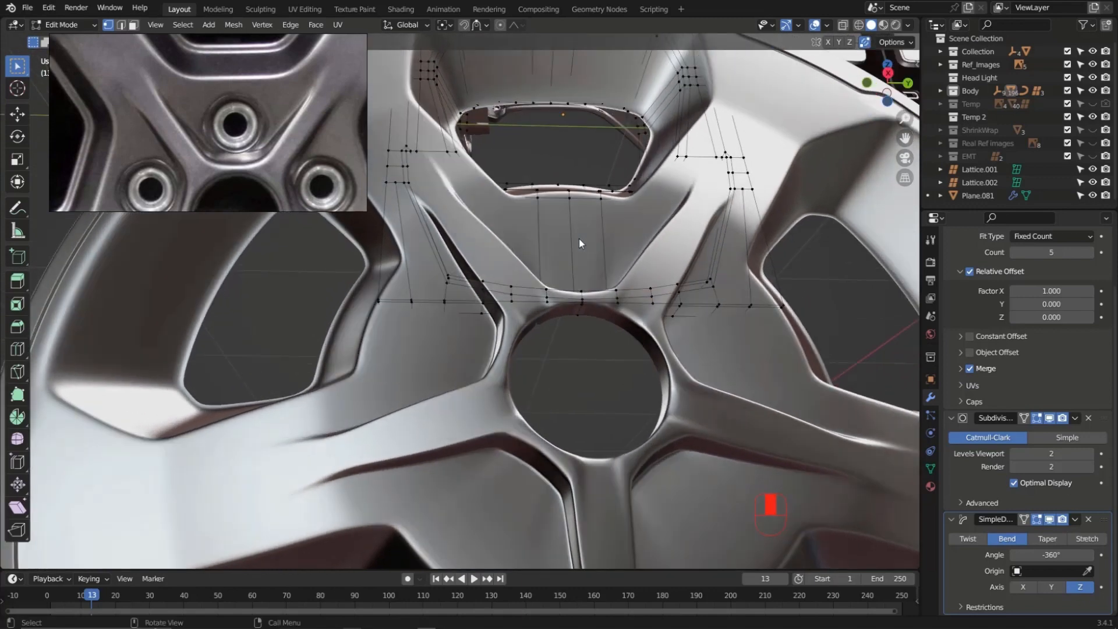
Expand the Array modifier's Merge settings and toggle Merge off and on to compare the seams between segments
left_click(960, 368)
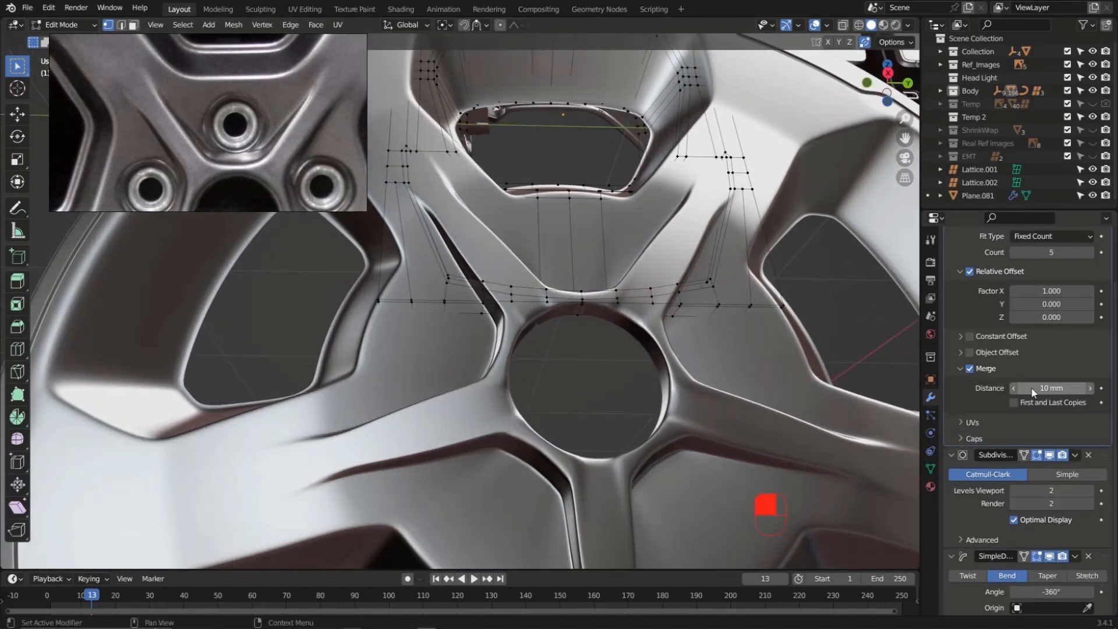
left_click(970, 369)
left_click(970, 369)
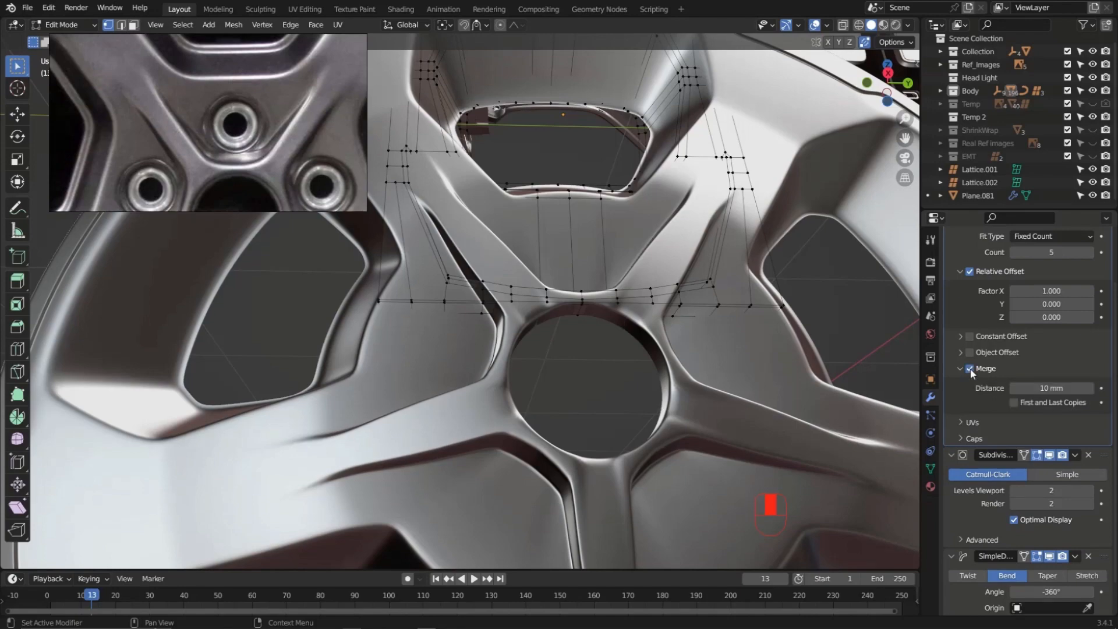
middle_click_drag(591, 336, 539, 372)
scroll(470, 314, "down", 3)
scroll(525, 365, "up", 1)
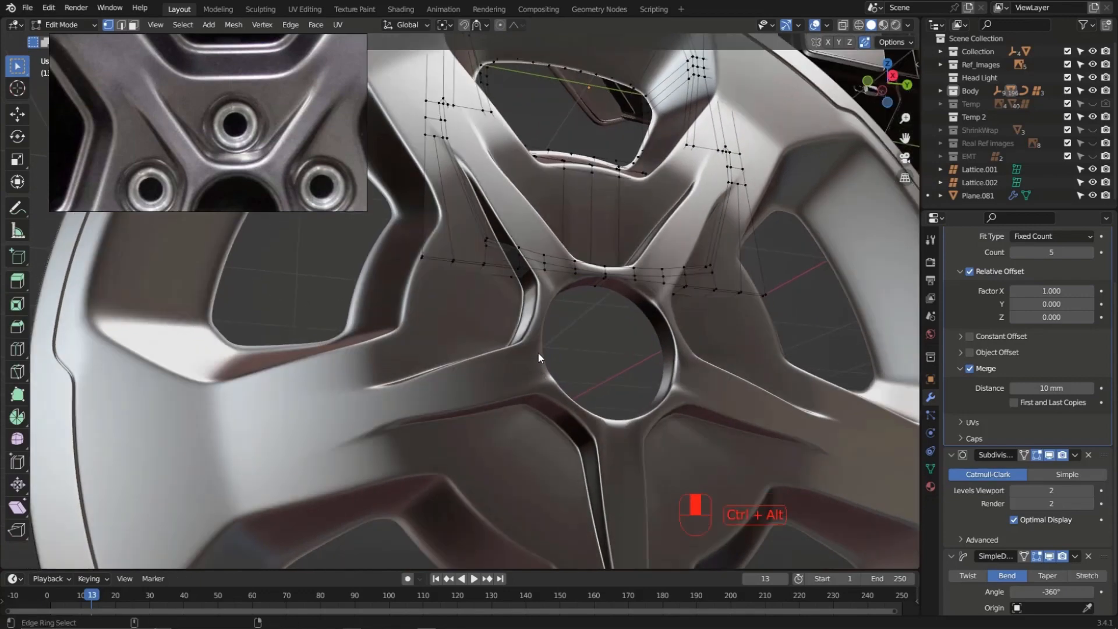
left_click_drag(549, 374, 535, 365)
Collapse the Array modifier's settings and move the Subdivision modifier below the SimpleDeform modifier in the stack
scroll(562, 250, "down", 4)
scroll(1041, 278, "up", 3)
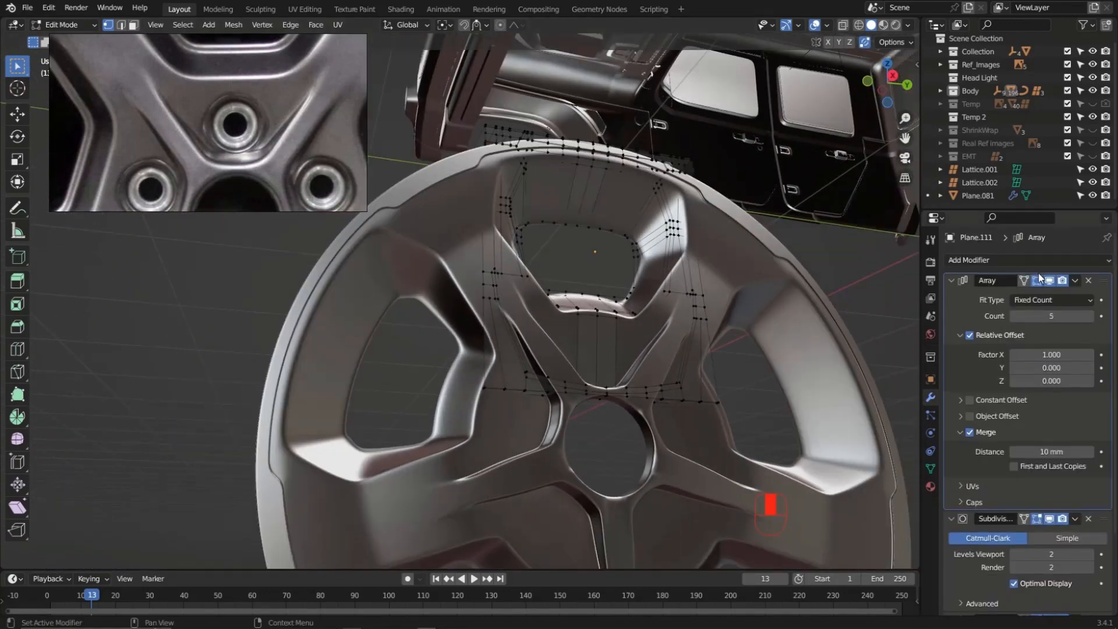
left_click(952, 280)
middle_click_drag(637, 360, 634, 349, "shift")
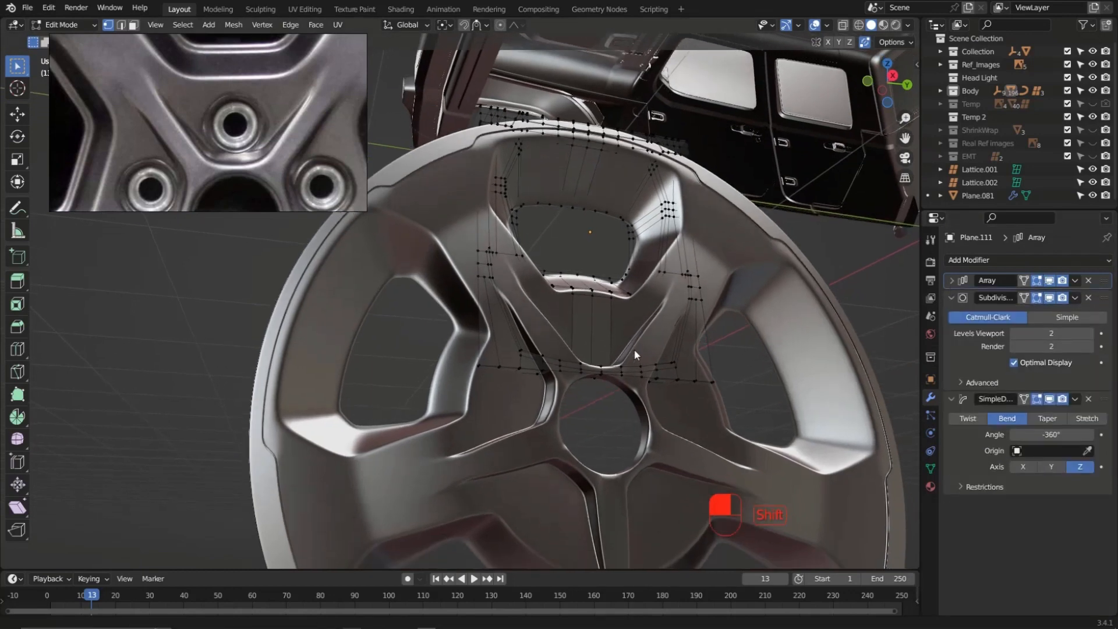
scroll(634, 349, "up", 4)
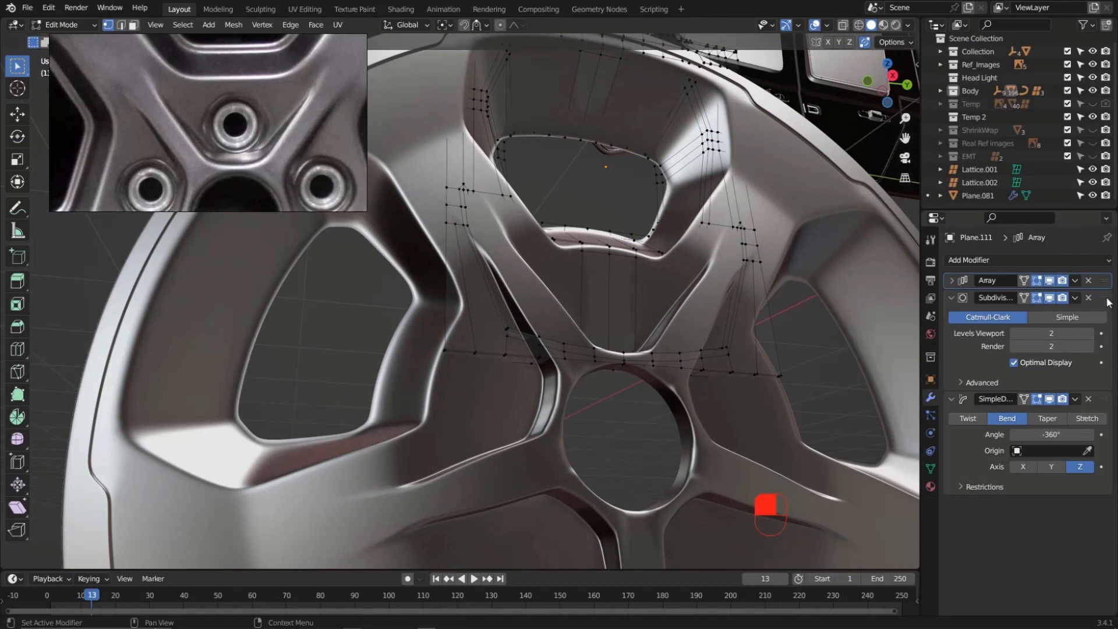
left_click_drag(1107, 298, 1104, 446)
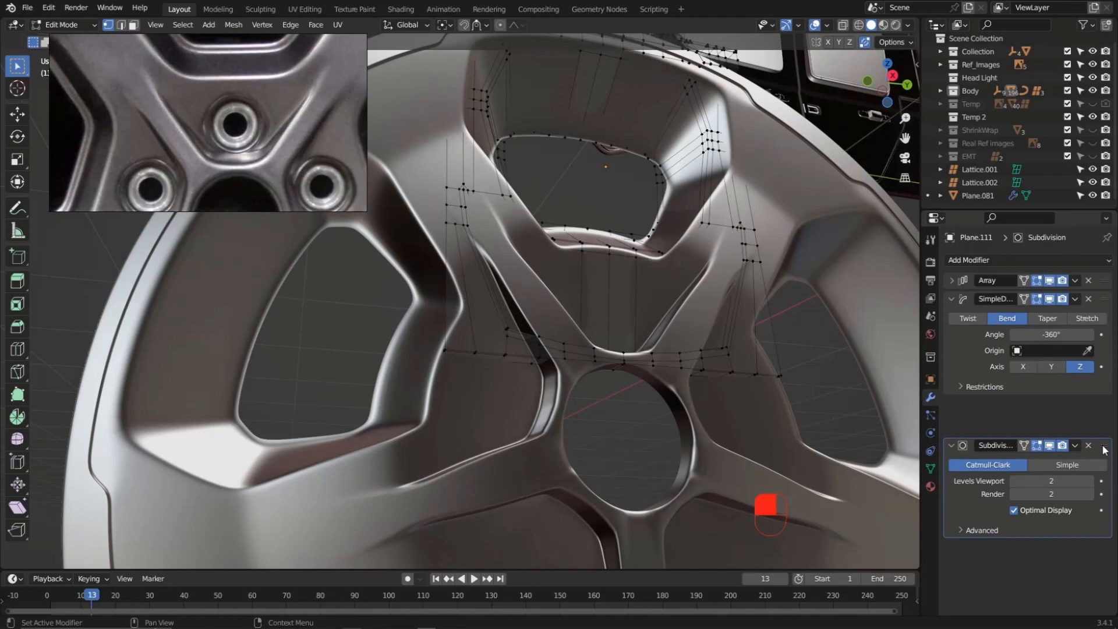
Check the assembled wheel from the front and compare it with the original mirrored segment below it
middle_click_drag(451, 276, 466, 383)
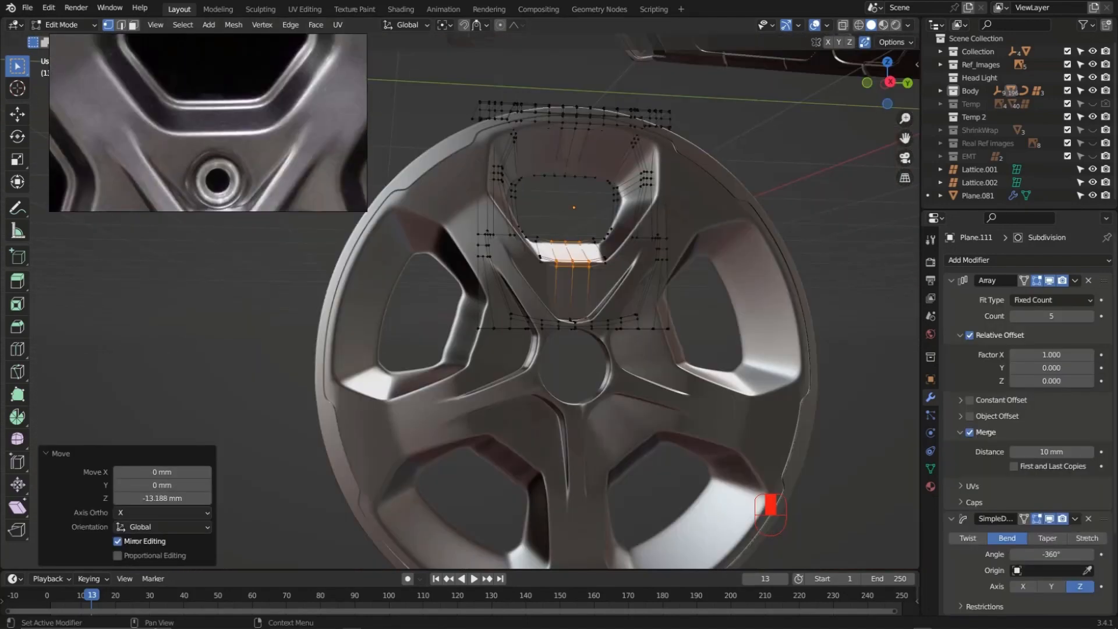
scroll(562, 291, "up", 2)
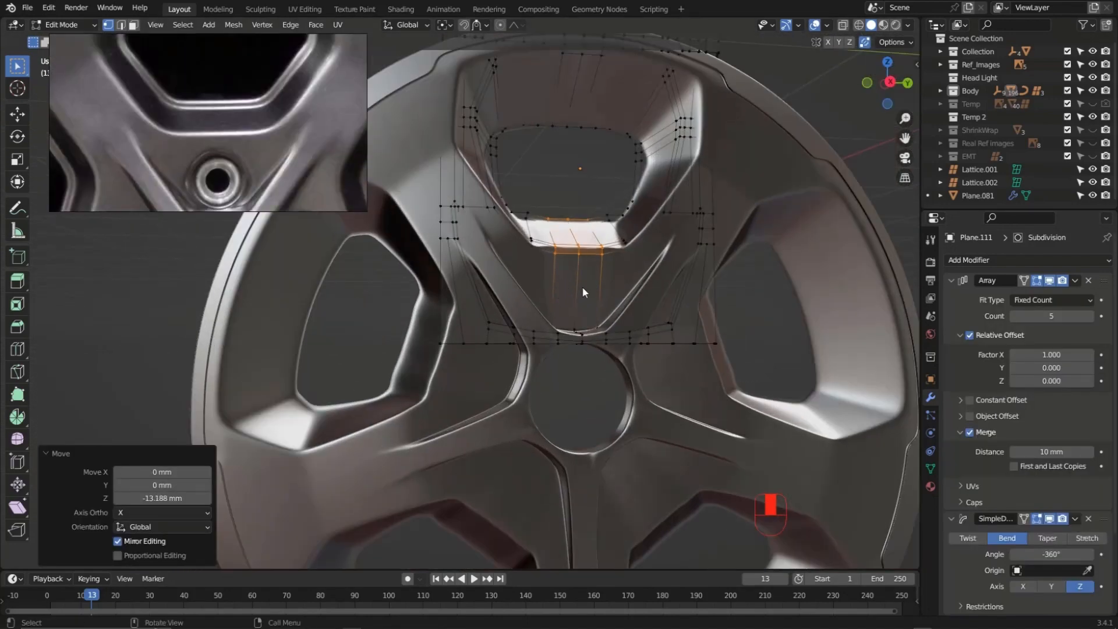
scroll(556, 264, "down", 5)
middle_click_drag(525, 251, 476, 205)
scroll(515, 239, "down", 2)
middle_click_drag(515, 239, 515, 220)
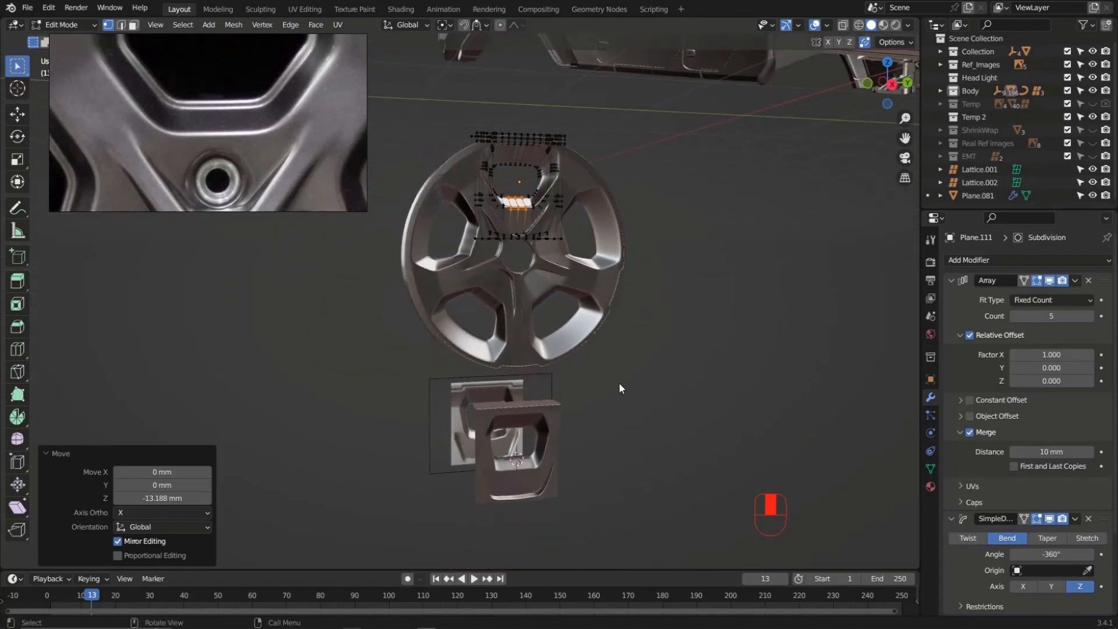
mouse_move(543, 375)
middle_mouse_down()
mouse_move(541, 432)
mouse_move(555, 378)
middle_mouse_up()
scroll(530, 453, "up", 2)
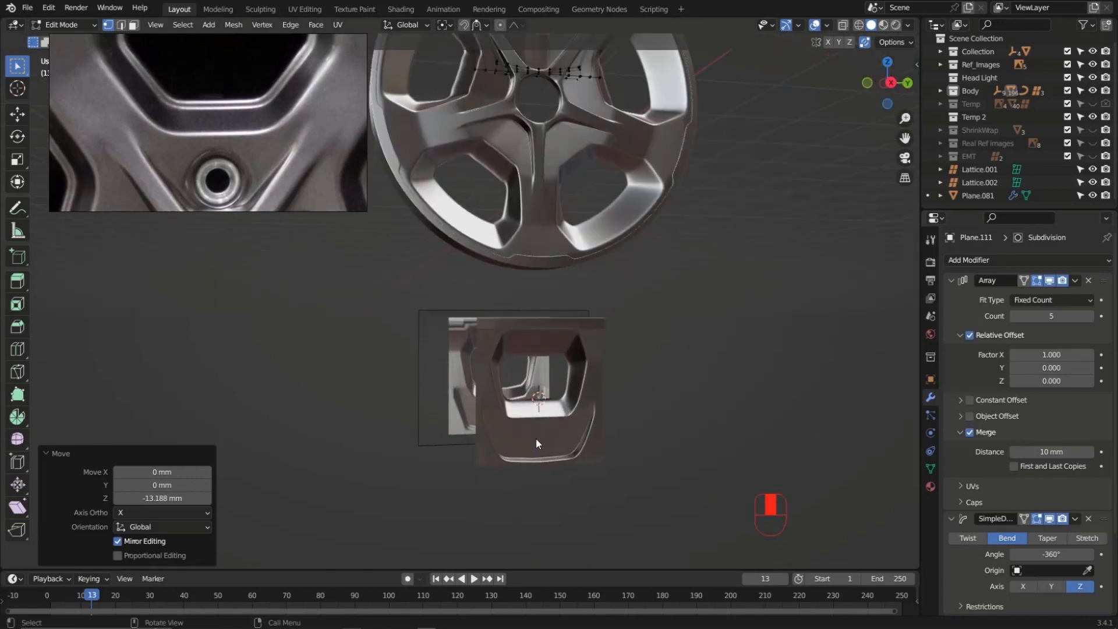
scroll(536, 438, "down", 2)
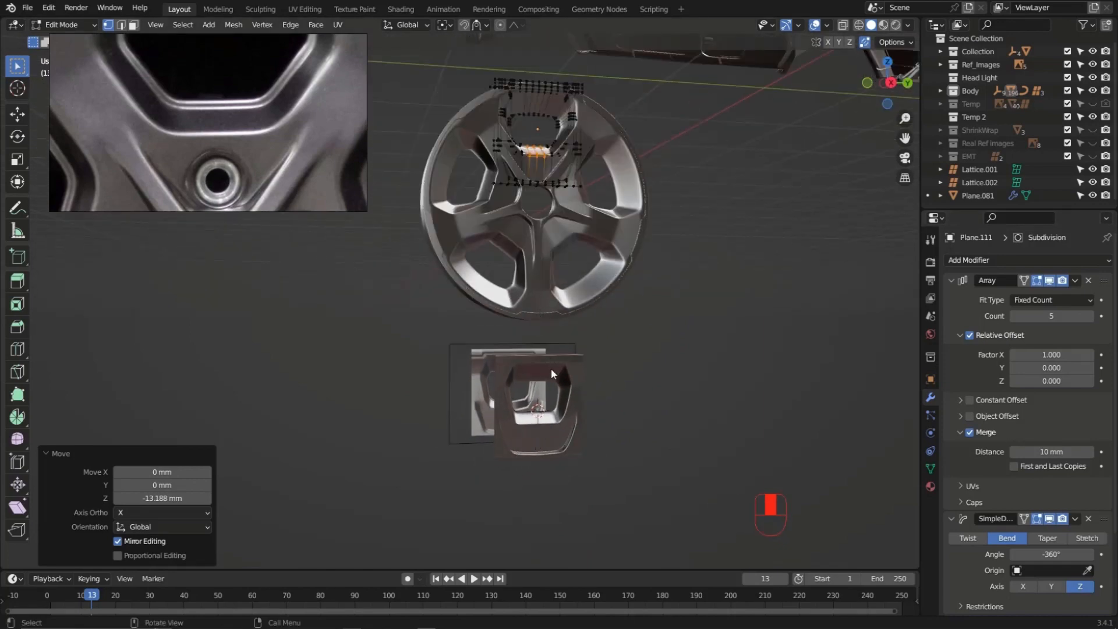
scroll(531, 436, "up", 2)
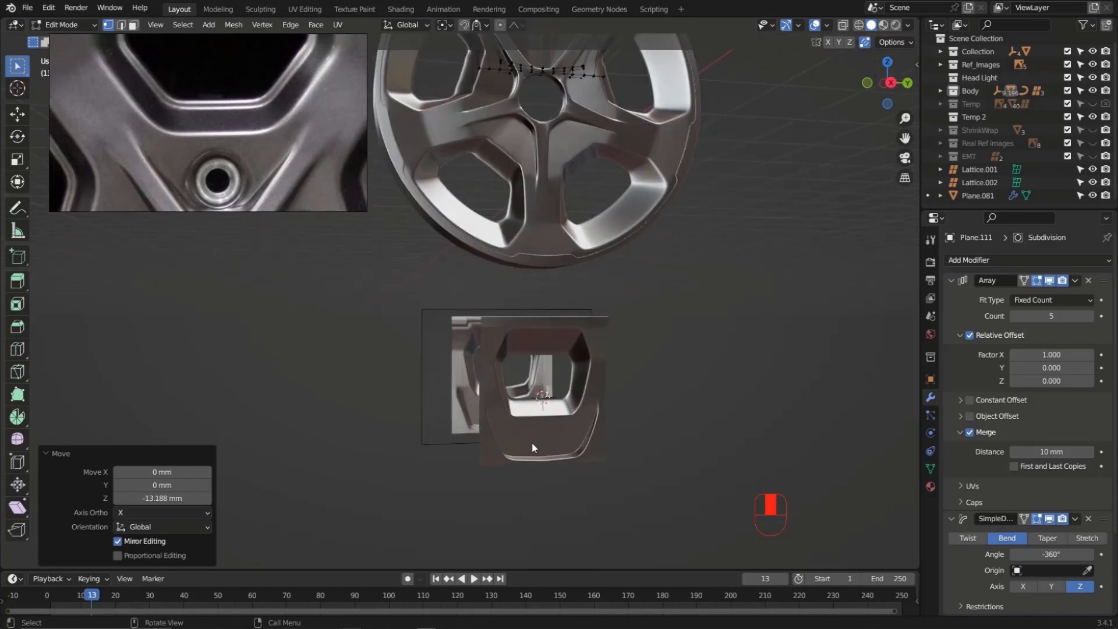
mouse_move(620, 301)
left_mouse_down()
mouse_move(449, 308)
mouse_move(635, 519)
mouse_move(628, 352)
left_mouse_up()
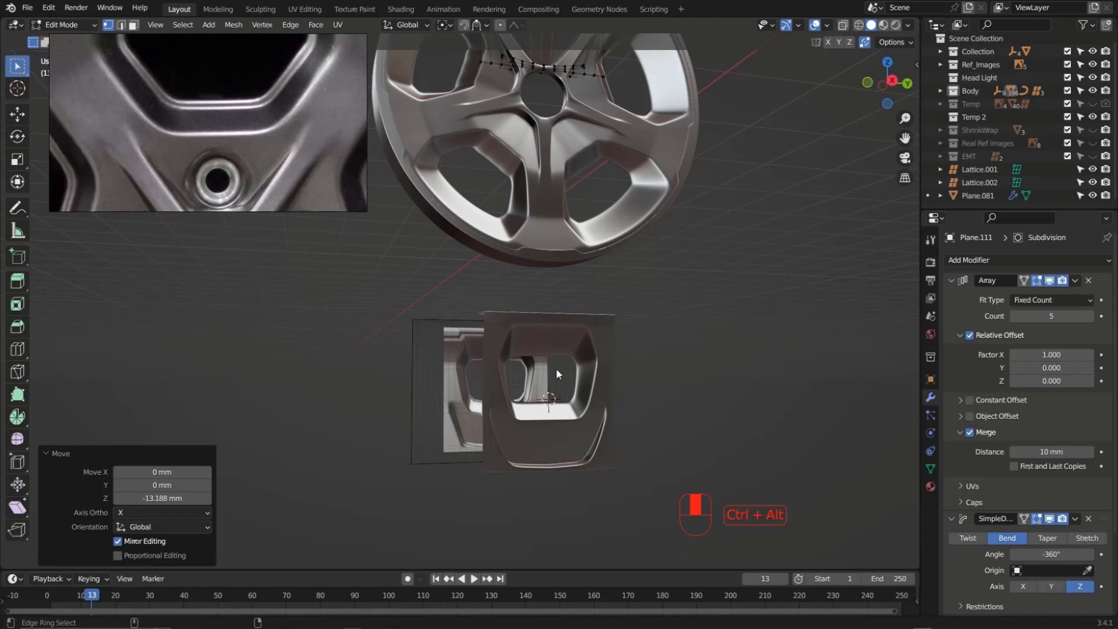
middle_click_drag(531, 297, 517, 319)
Stop editing the wheel mesh and open the original mirrored segment below it for mesh editing
key("Tab")
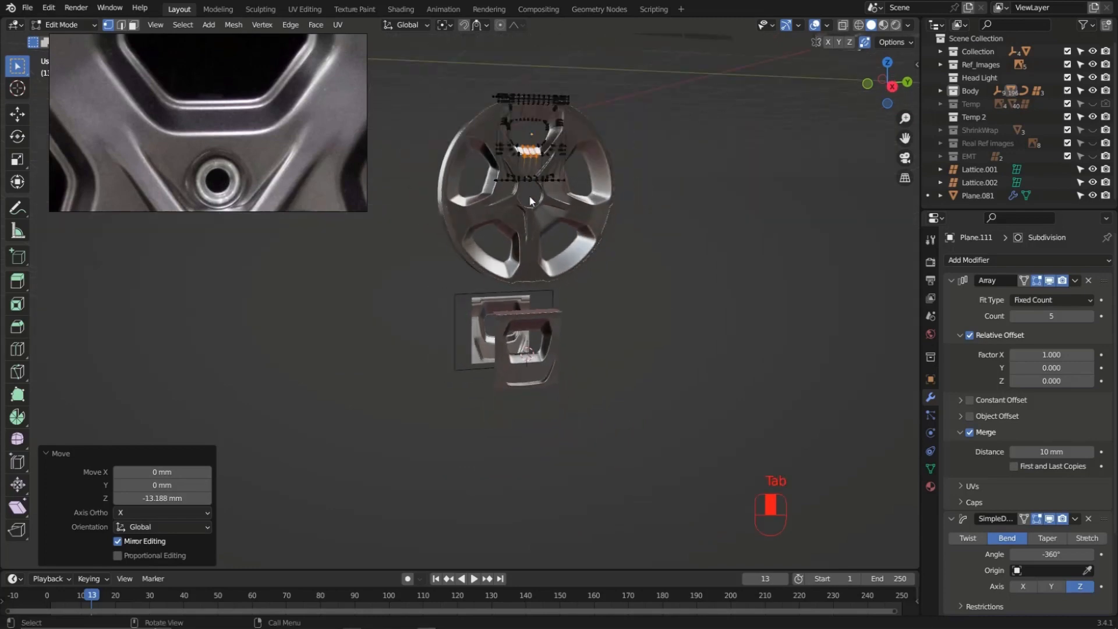
scroll(541, 345, "up", 2)
left_click(562, 349)
scroll(565, 350, "up", 3)
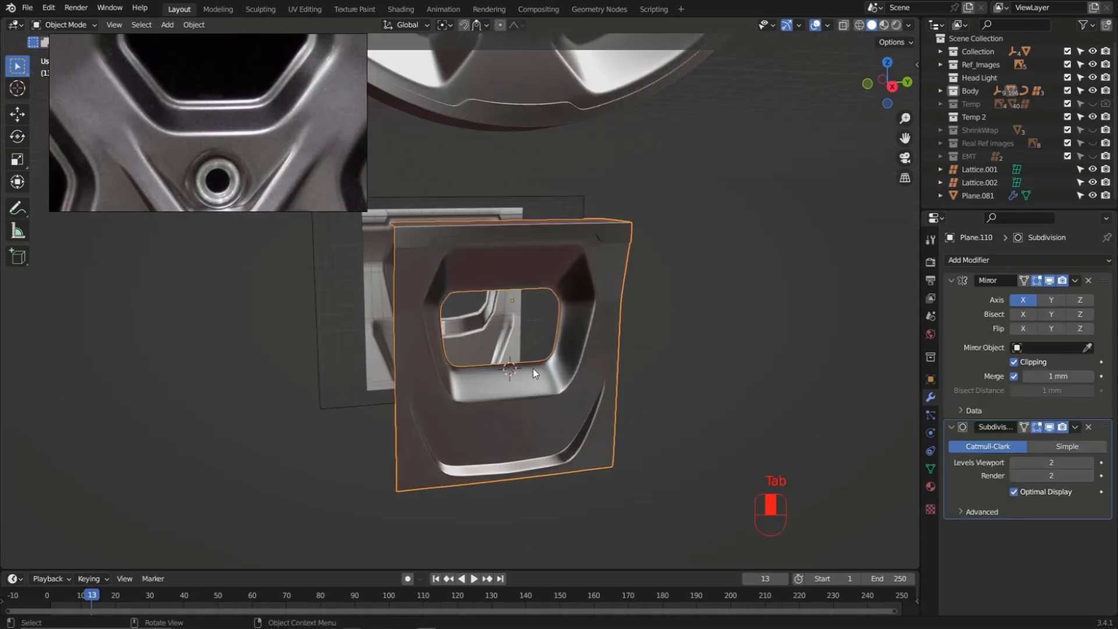
key("Tab")
Add a centred loop cut across the segment's bottom edge strip, between its outer corner and the groove corner
middle_click_drag(508, 481, 466, 371)
scroll(465, 370, "up", 1)
key("ctrl+r")
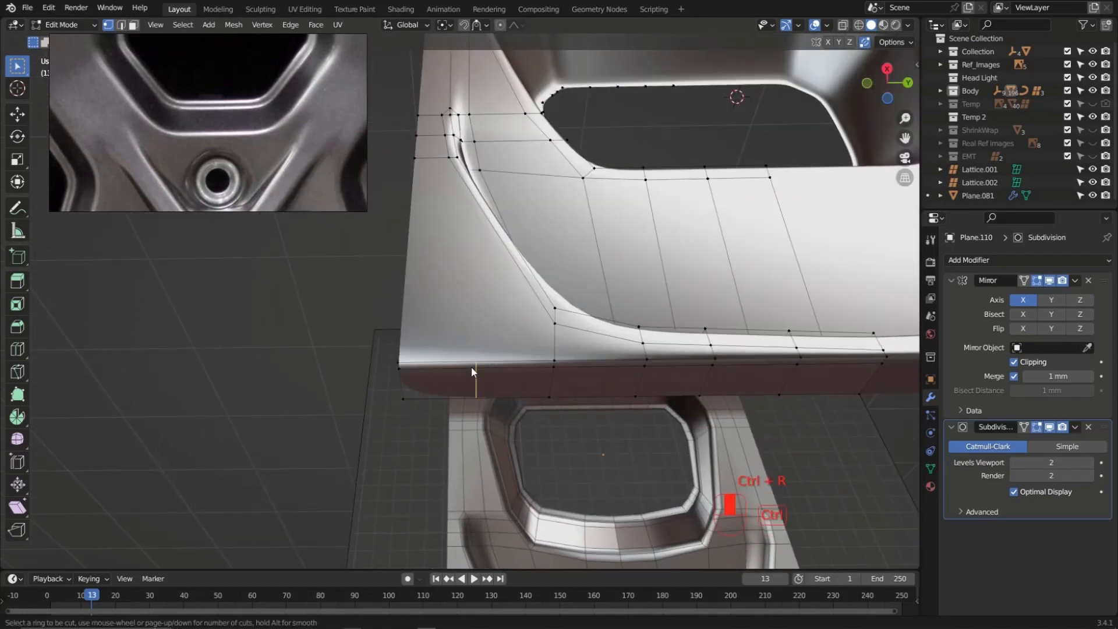
left_click(471, 366)
right_click(471, 366)
Add a centred loop cut on the side strip beside the groove's end and connect it to the bottom cut with an edge
middle_click_drag(460, 283, 491, 285)
key("ctrl+r")
left_click(487, 254)
right_click(487, 254)
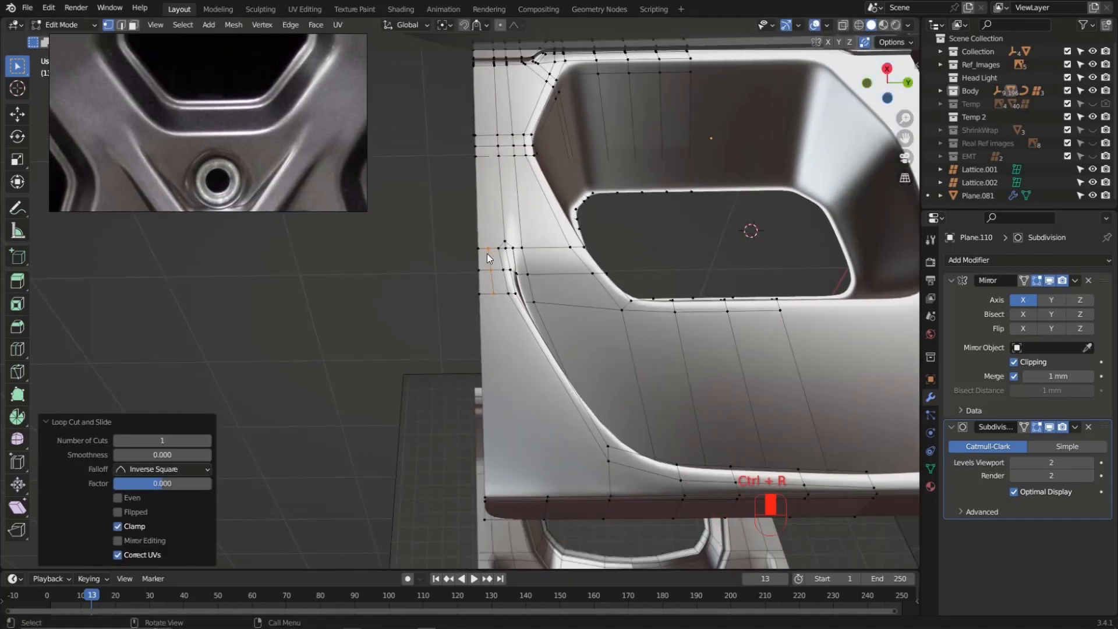
key("1")
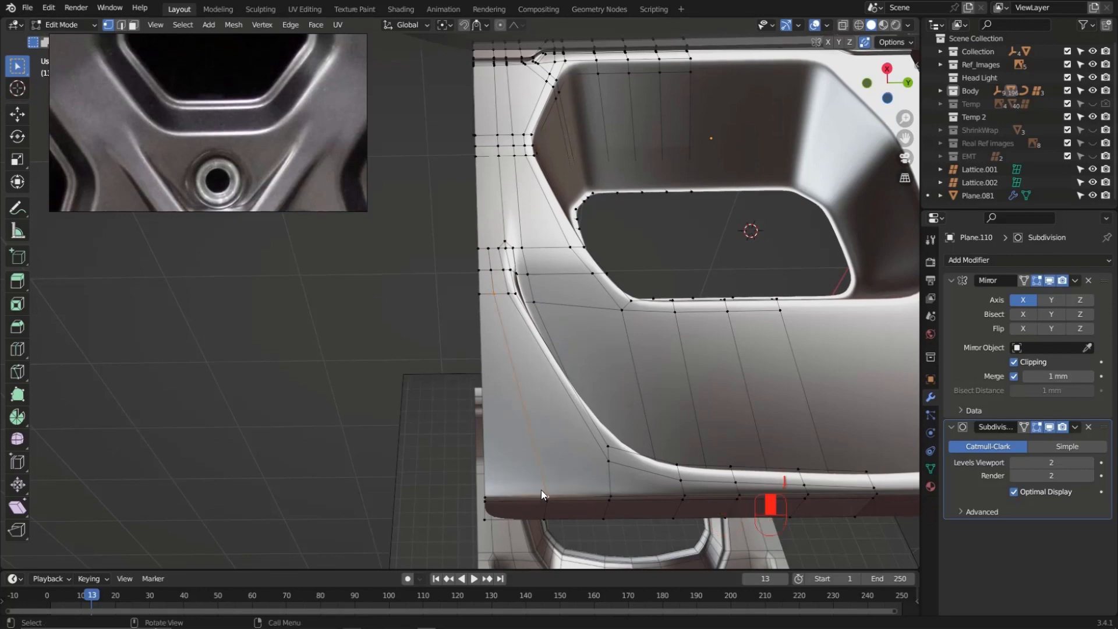
Try to space the vertices evenly along the edge loops of the upper rim with LoopTools Space
middle_click_drag(540, 491, 610, 218)
key("ctrl+r")
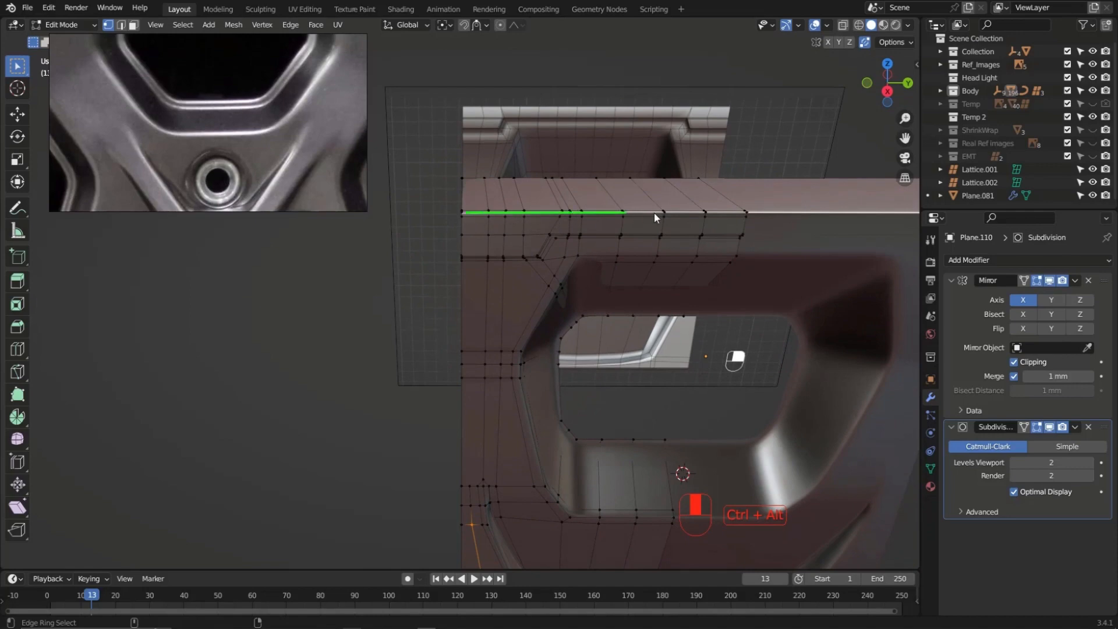
middle_click_drag(729, 229, 571, 247)
scroll(567, 231, "up", 2)
key("2")
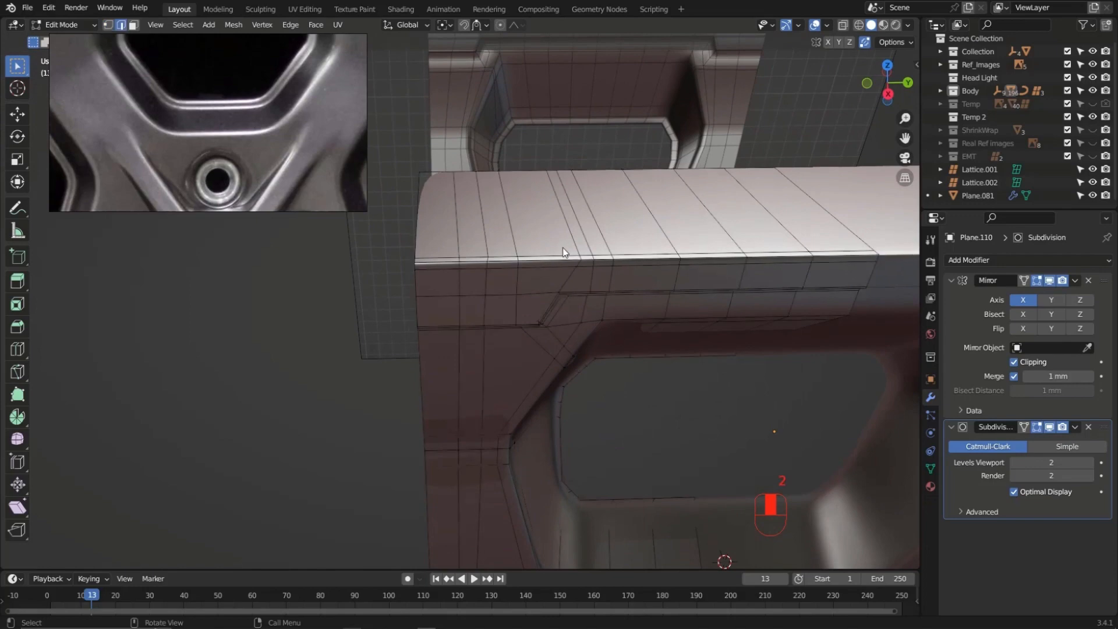
left_click(473, 266, "alt+shift")
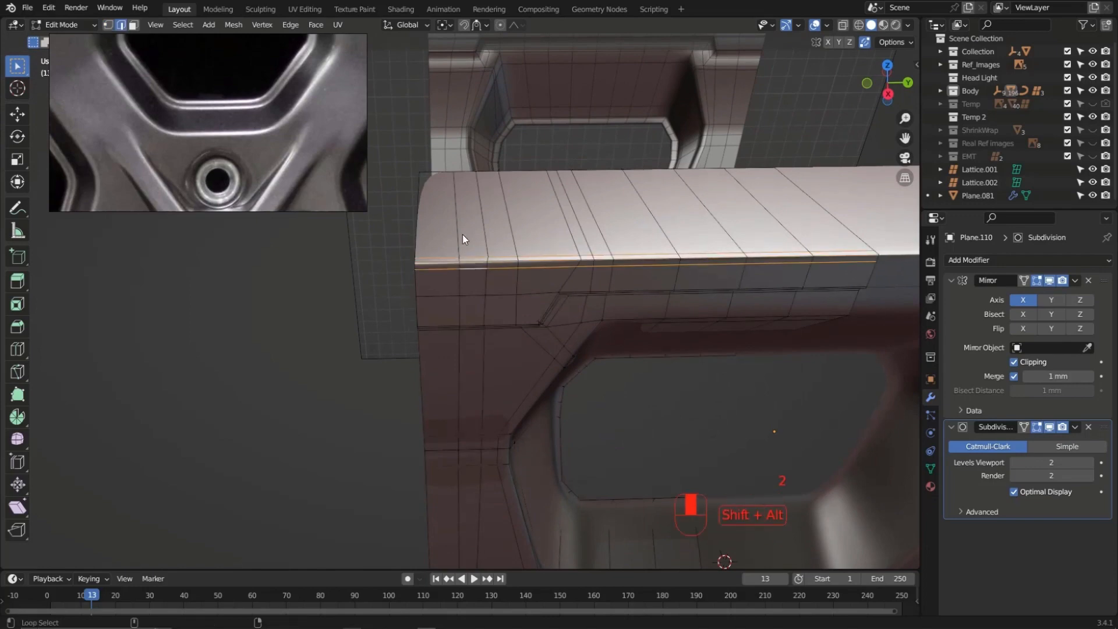
left_click(466, 173, "alt+shift")
middle_click_drag(812, 180, 693, 195)
right_click(739, 170)
mouse_move(740, 162)
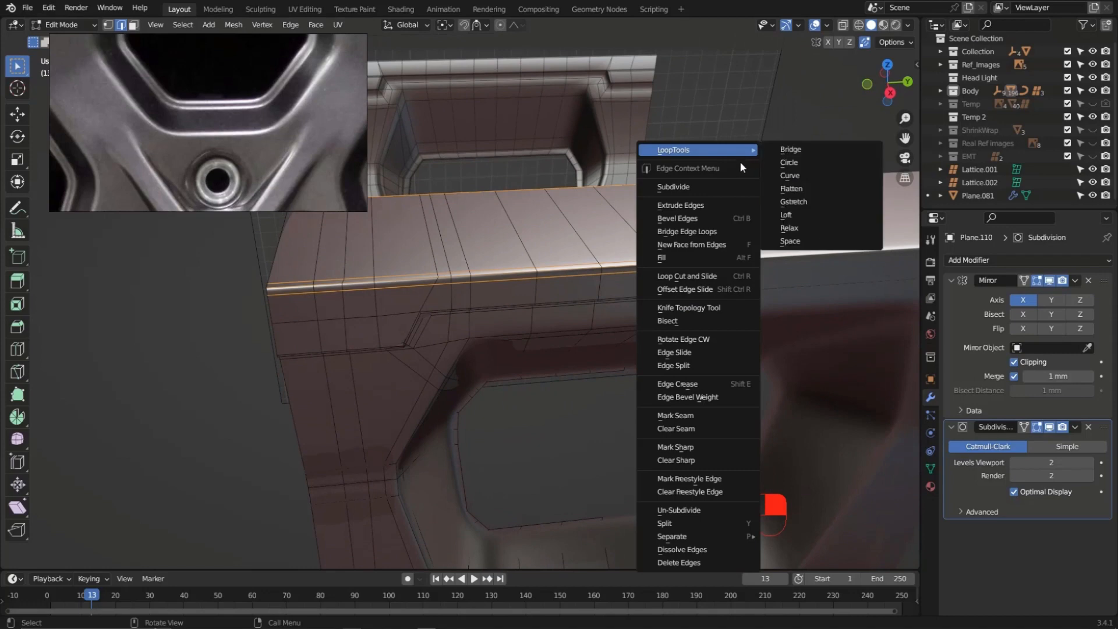
left_click(798, 240)
middle_click_drag(799, 240, 491, 266)
key("ctrl+z")
Select the edge path crossing the upper rim above the groove bend and slide it onto the neighbouring edge toward the segment's side
scroll(408, 257, "up", 1)
middle_click_drag(407, 261, 505, 292)
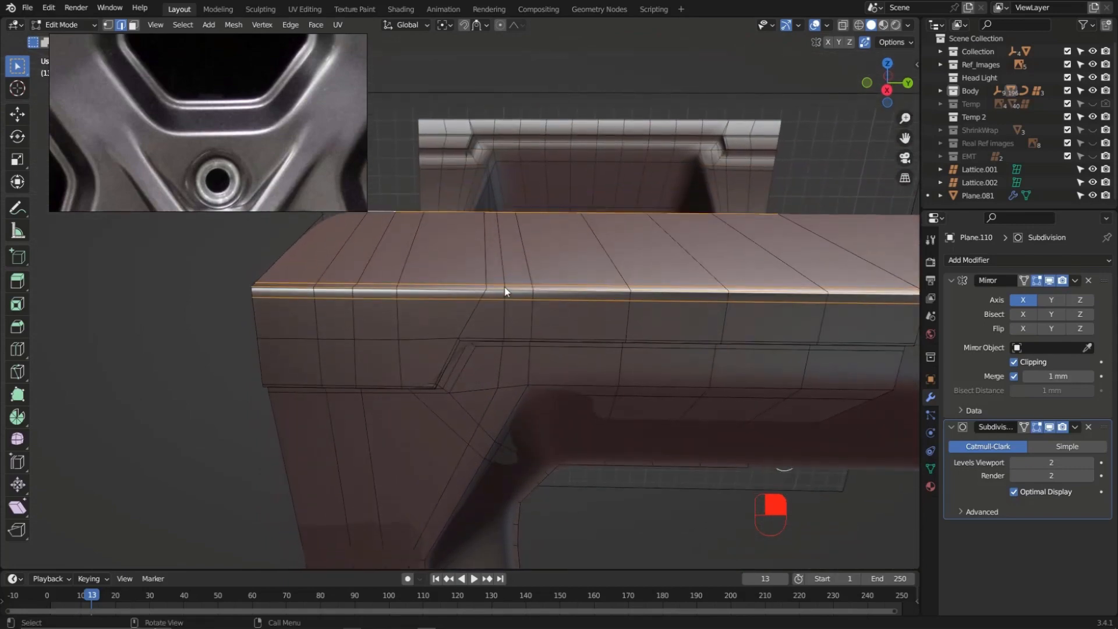
left_click(505, 298)
left_click(505, 293, "ctrl")
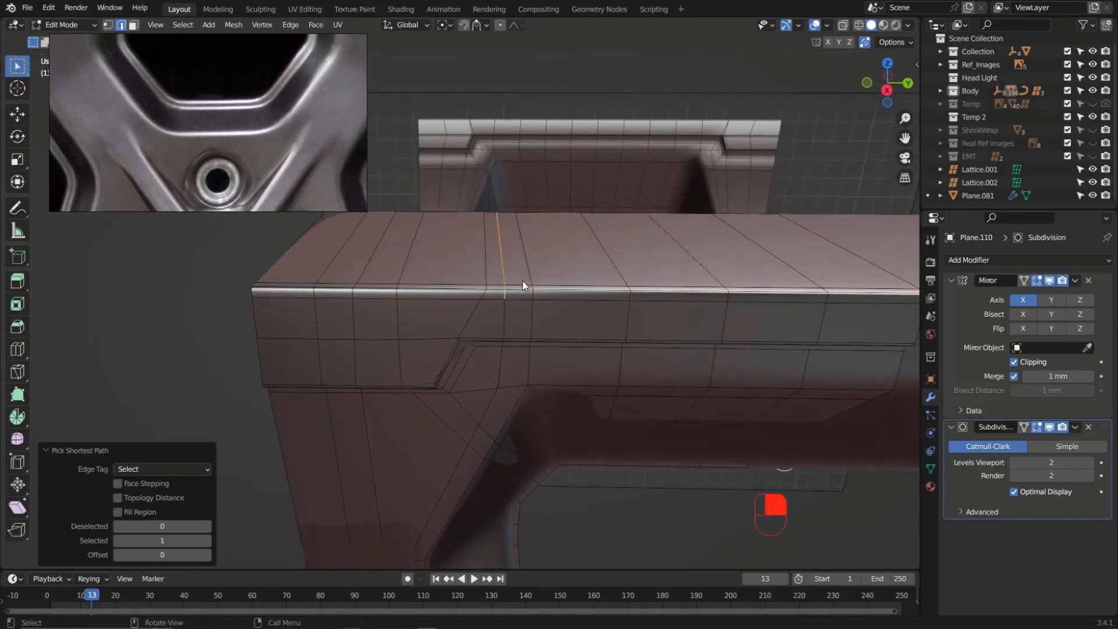
middle_click_drag(525, 288, 467, 278)
key("g")
key("g")
left_click(363, 288)
scroll(489, 285, "down", 2)
Reselect the upper rim's front and back edge loops and try LoopTools Space on them with the reduced edge count
left_click(467, 281, "alt+shift")
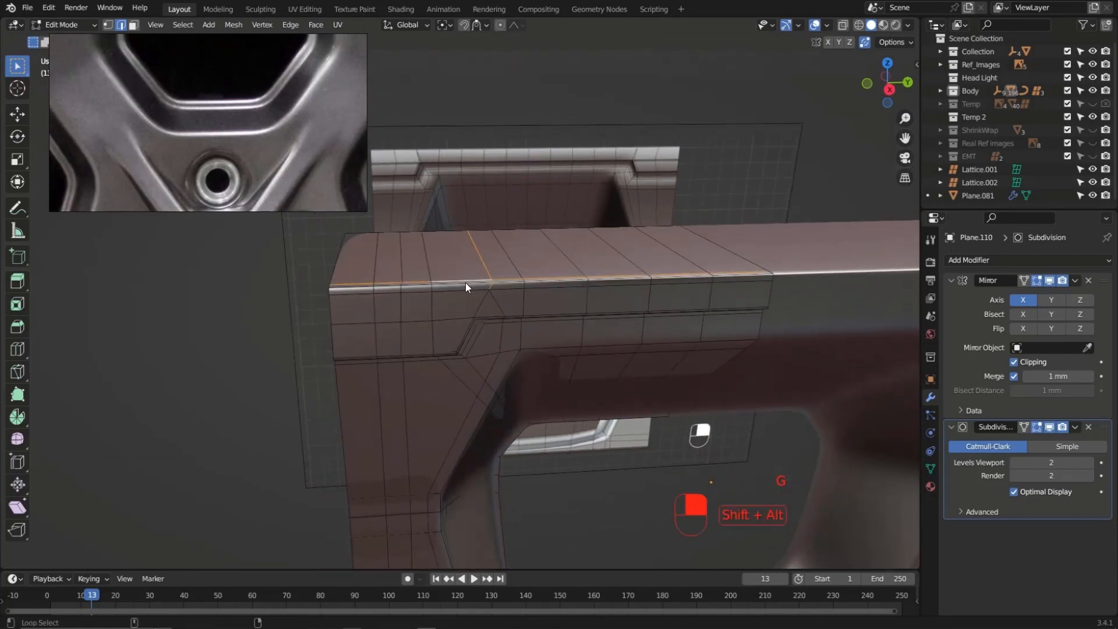
left_click(460, 288, "alt+shift")
left_click(463, 282, "alt")
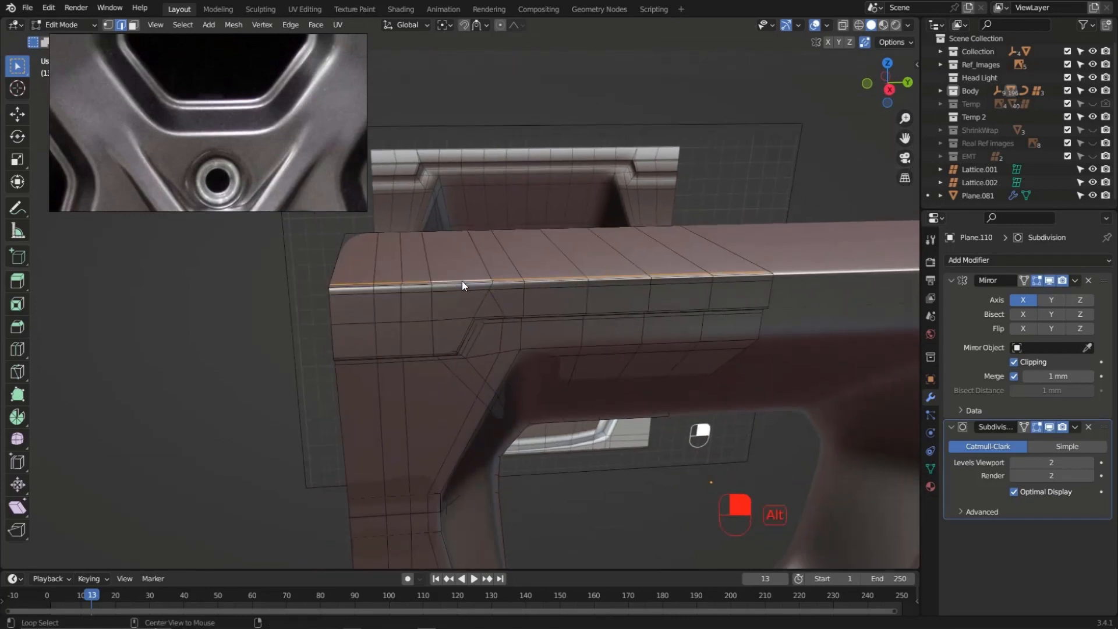
left_click(461, 288, "alt+shift")
left_click(459, 289, "alt+shift")
left_click(469, 233, "alt+shift")
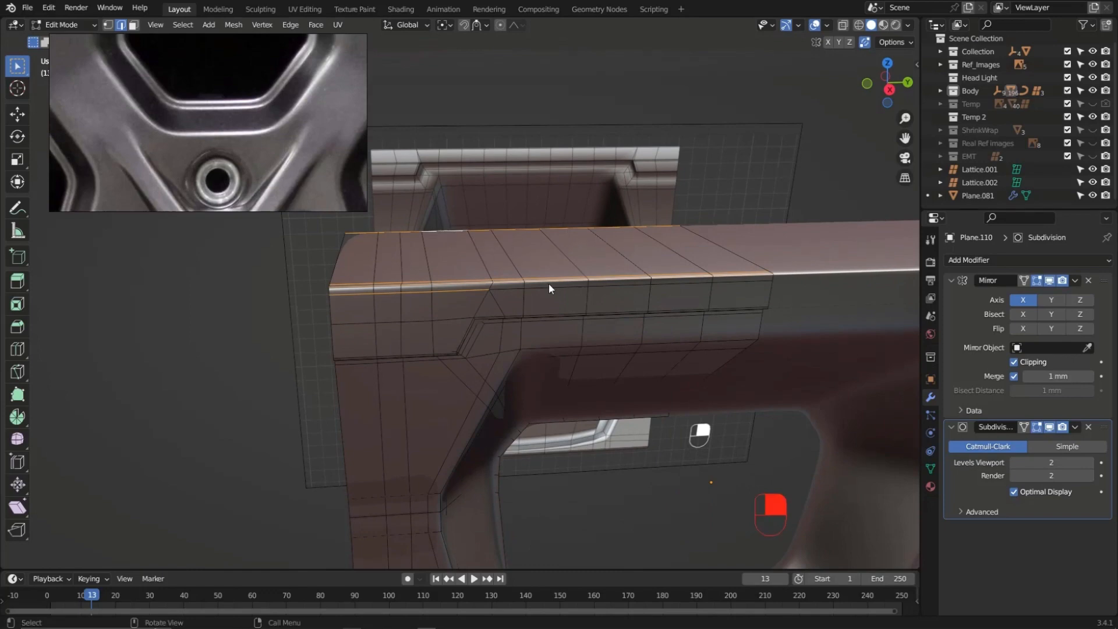
left_click(505, 292, "alt+shift")
right_click(768, 179)
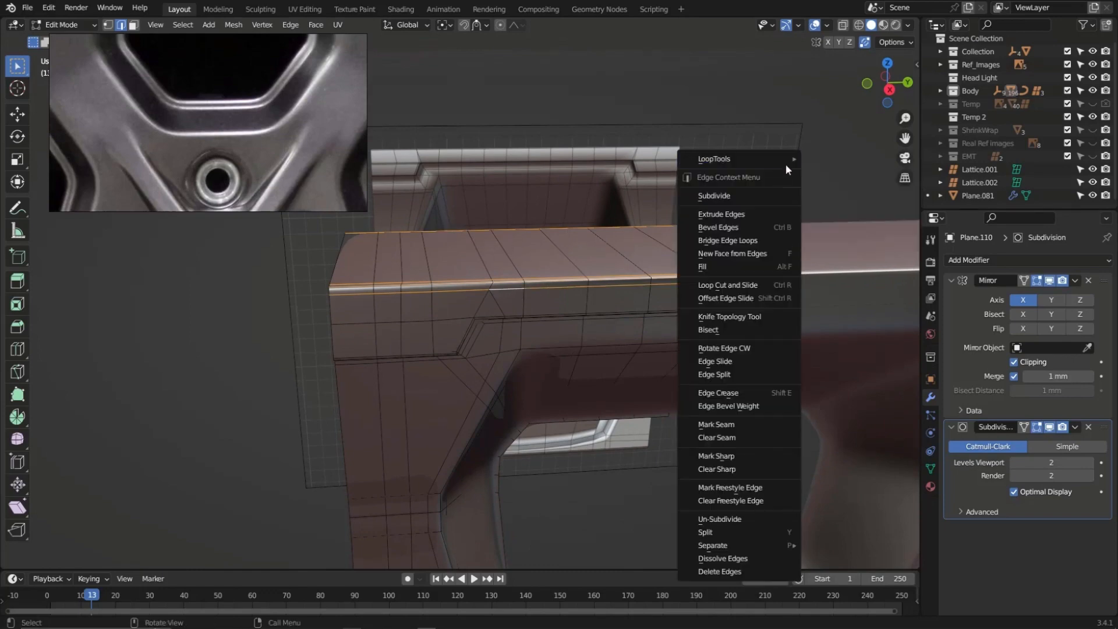
mouse_move(785, 161)
left_click(837, 249)
middle_click_drag(779, 272, 571, 279)
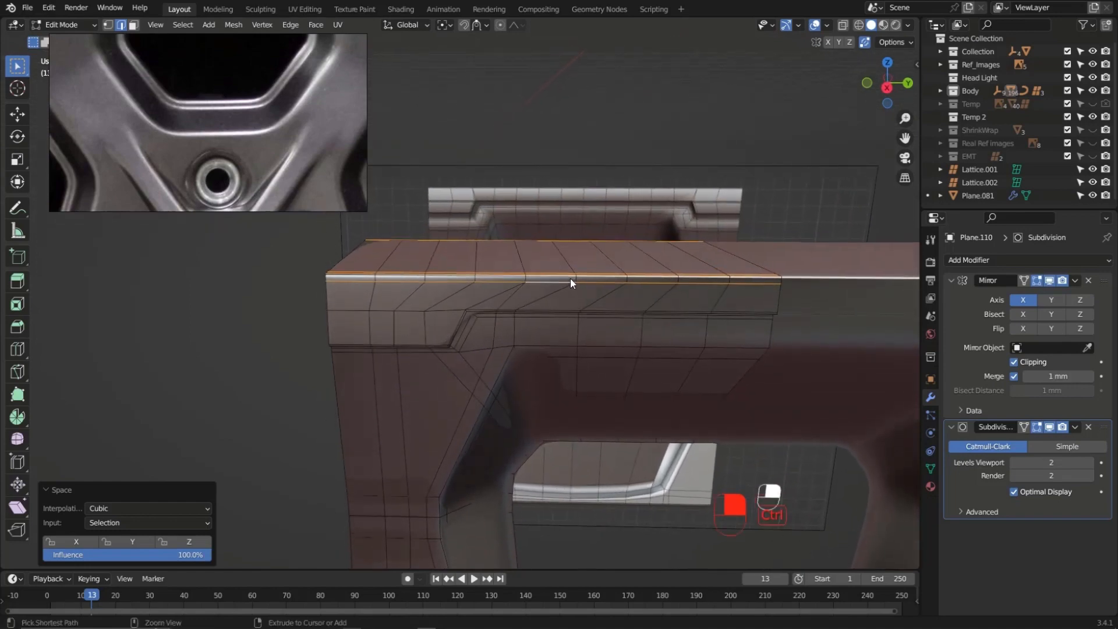
key("ctrl+z")
Select an edge path from the upper rim down past the groove and slide it onto the neighbouring edge toward the segment's side
middle_click_drag(493, 281, 516, 430)
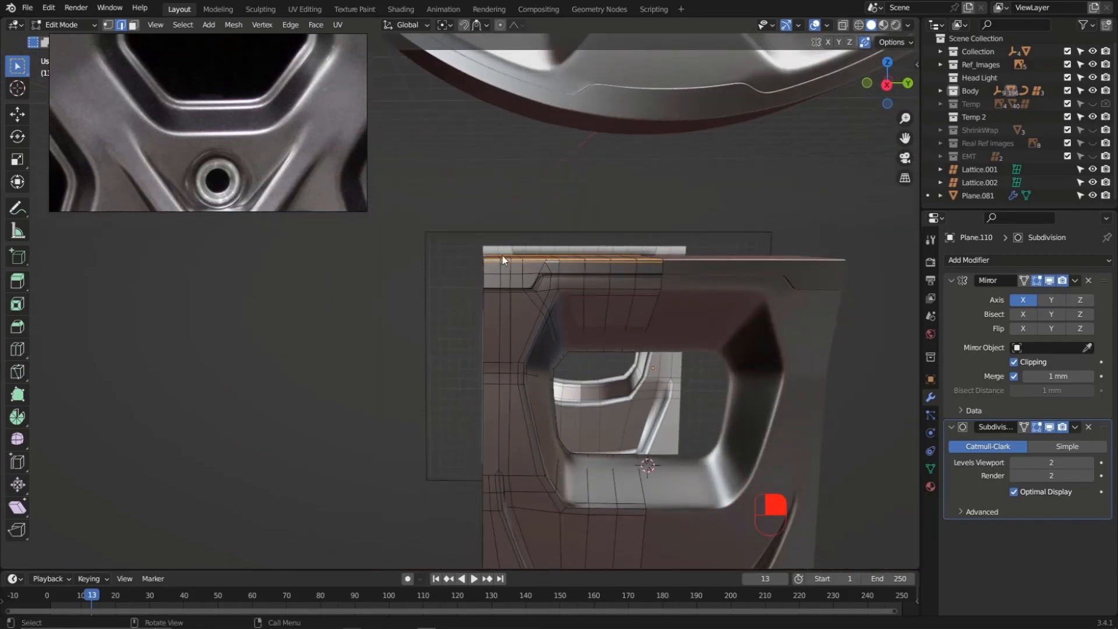
middle_click_drag(506, 262, 515, 240)
left_click(518, 260, "ctrl")
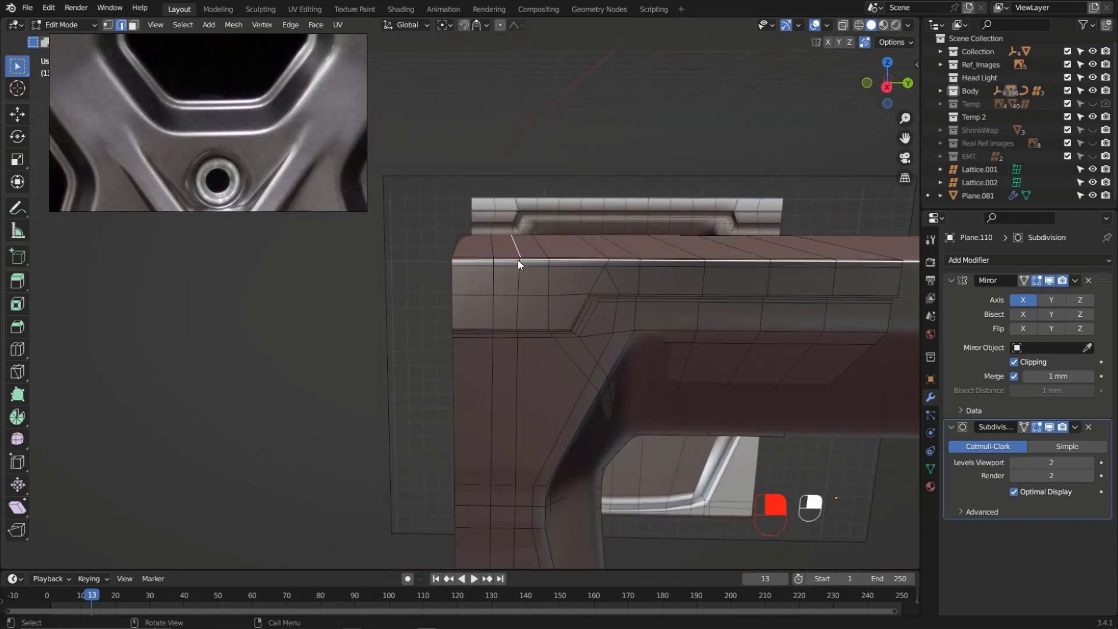
middle_click_drag(517, 311, 526, 200)
scroll(523, 313, "up", 5)
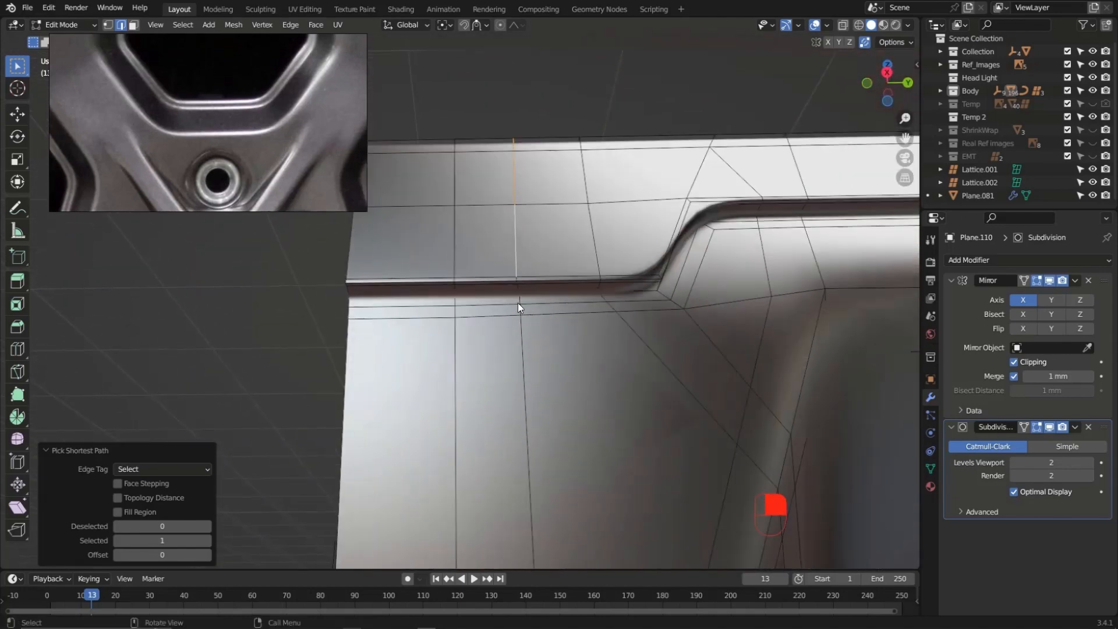
left_click(517, 304, "ctrl")
key("g")
key("g")
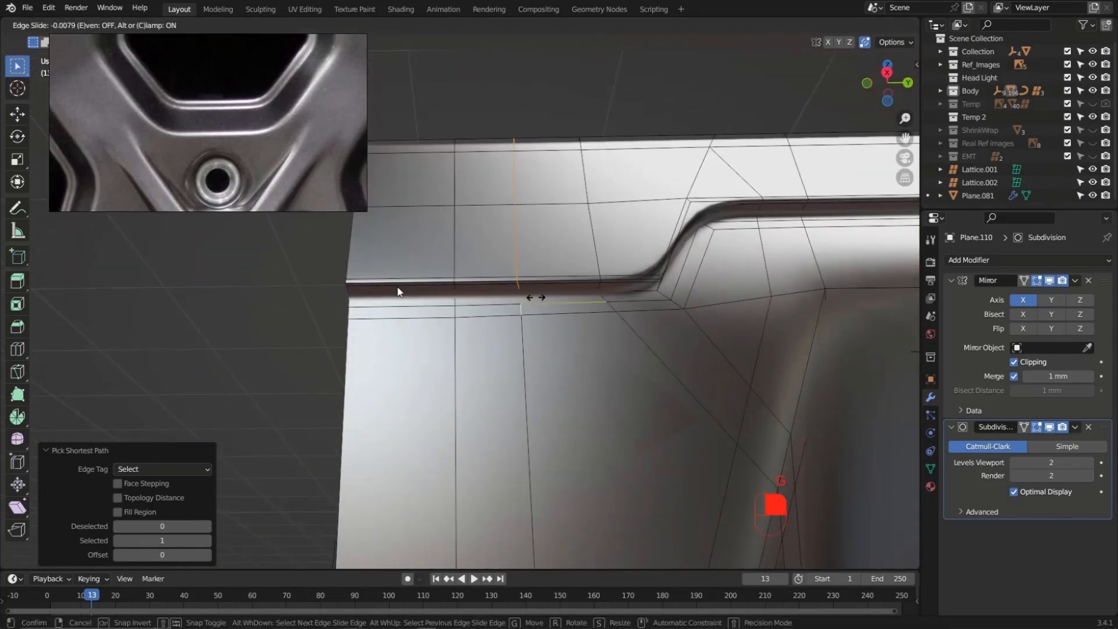
left_click(307, 287)
scroll(484, 319, "down", 5)
Select the front and back edge loops of the upper rim and distribute their vertices evenly with LoopTools Space
middle_click_drag(481, 324, 507, 259)
left_click(467, 228, "alt")
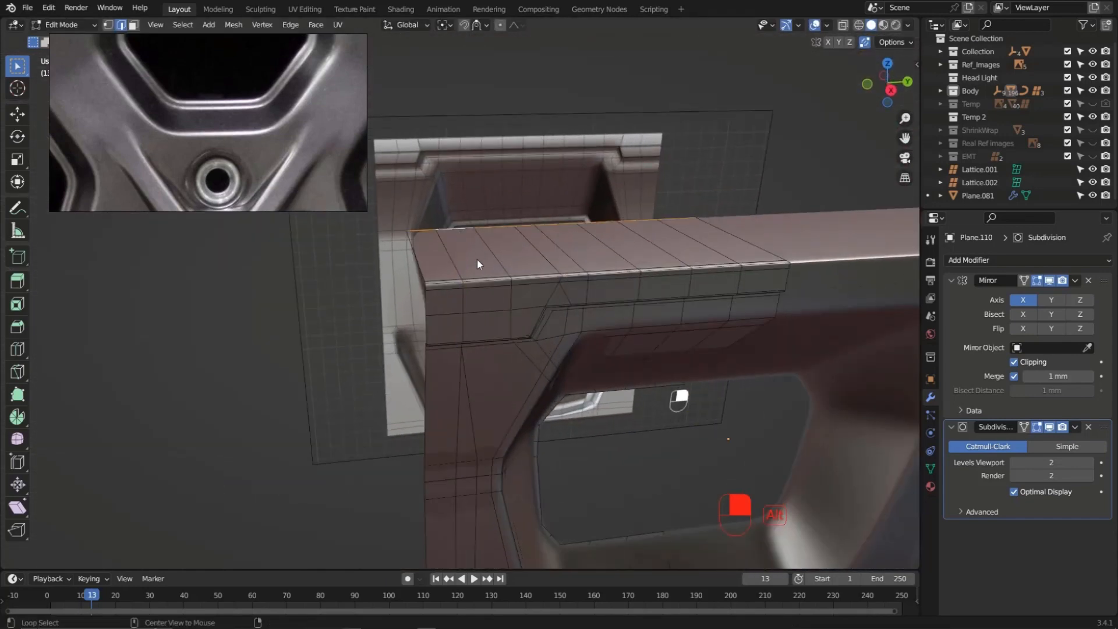
left_click(479, 280, "alt+shift")
left_click(485, 280, "alt+shift")
left_click(484, 276, "alt+shift")
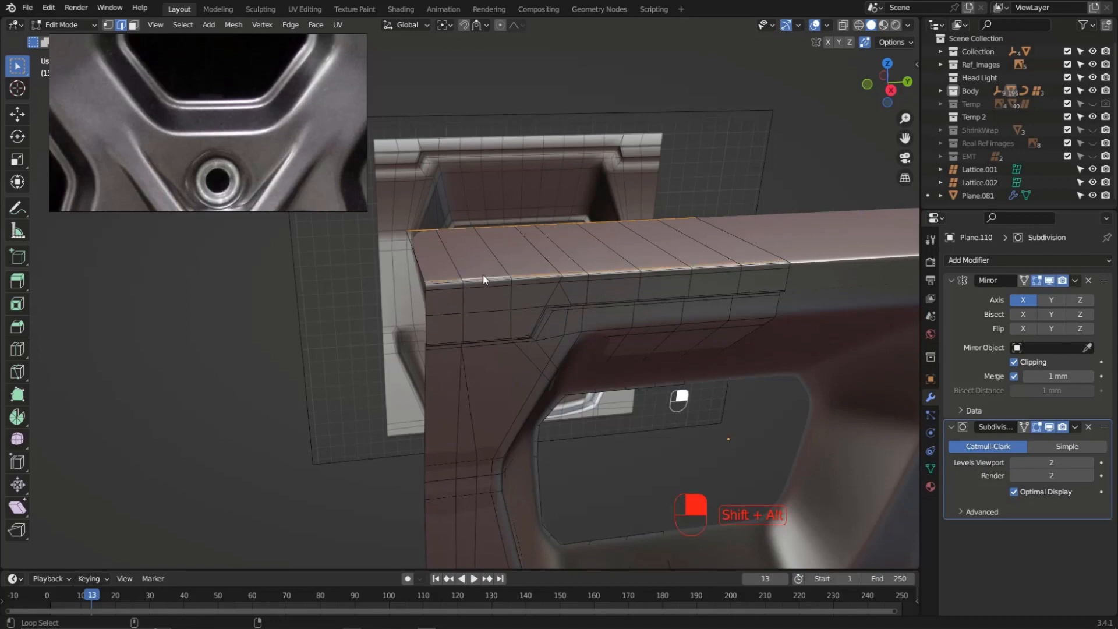
left_click(483, 280, "alt+shift")
left_click(483, 284, "alt+shift")
left_click(611, 286, "alt+shift")
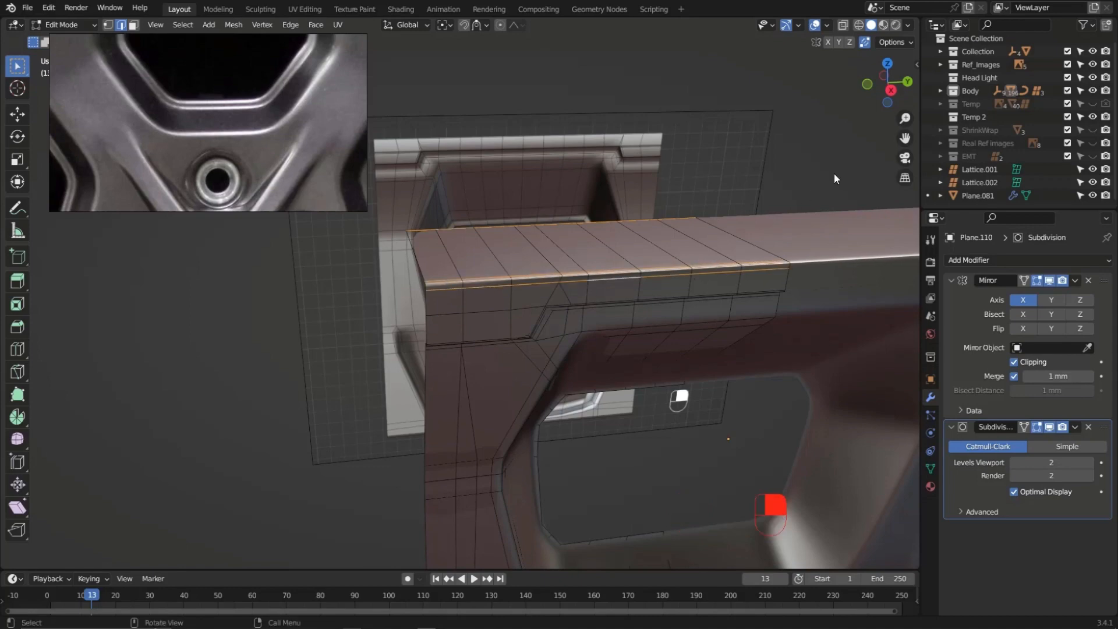
right_click(834, 173)
mouse_move(836, 157)
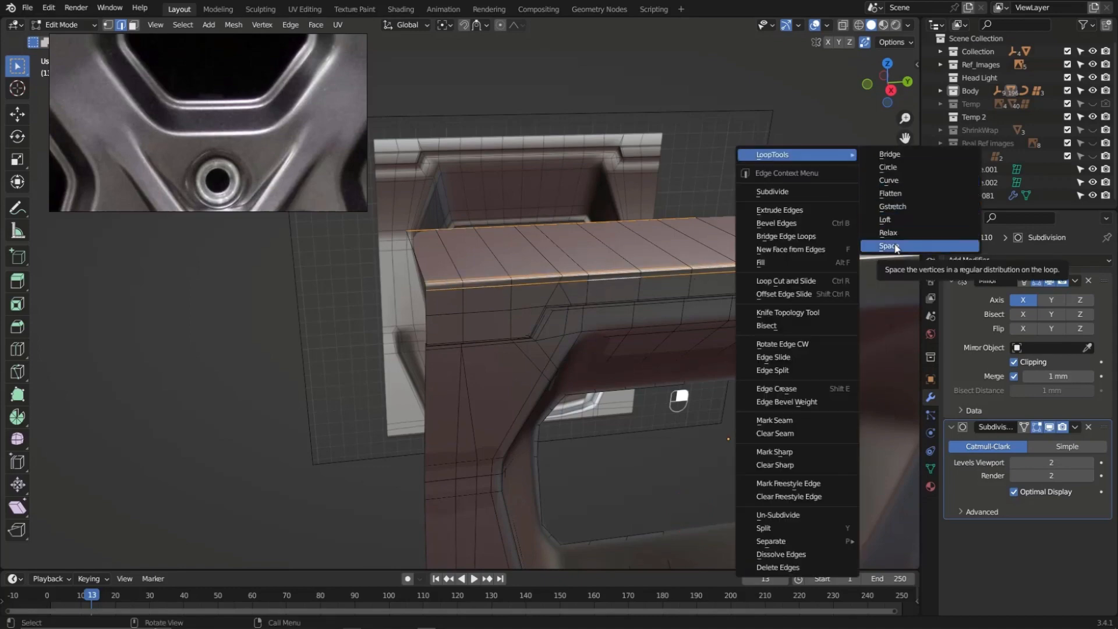
left_click(895, 247)
Knife a new edge from the spoke's side strip up to the vertex under the groove bend and dissolve the old diagonal edge beside it
middle_click_drag(897, 249, 593, 285)
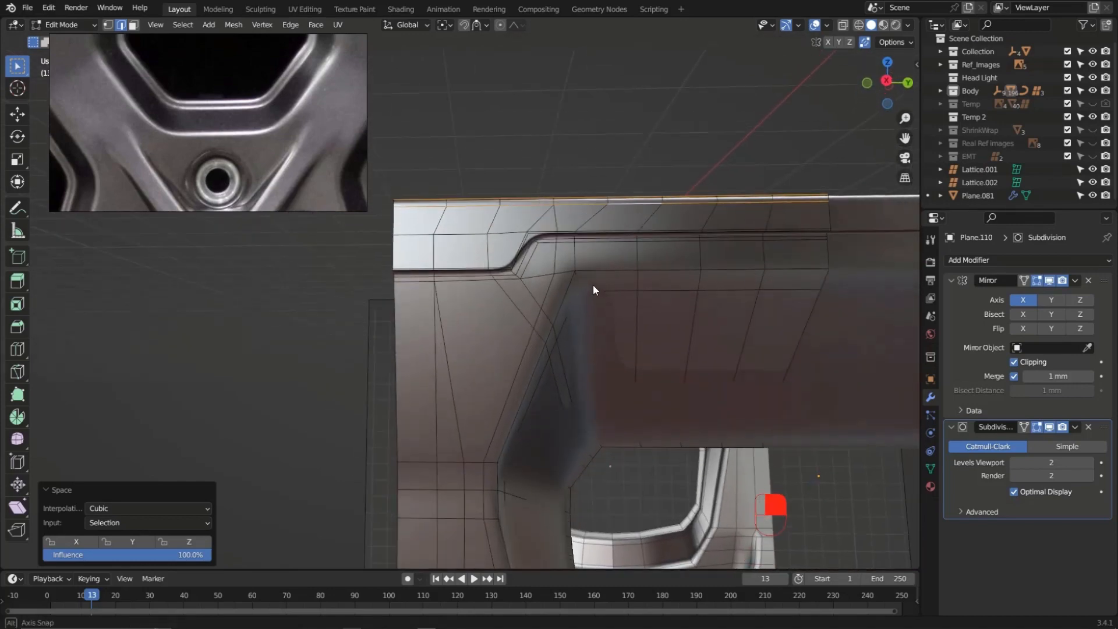
key("k")
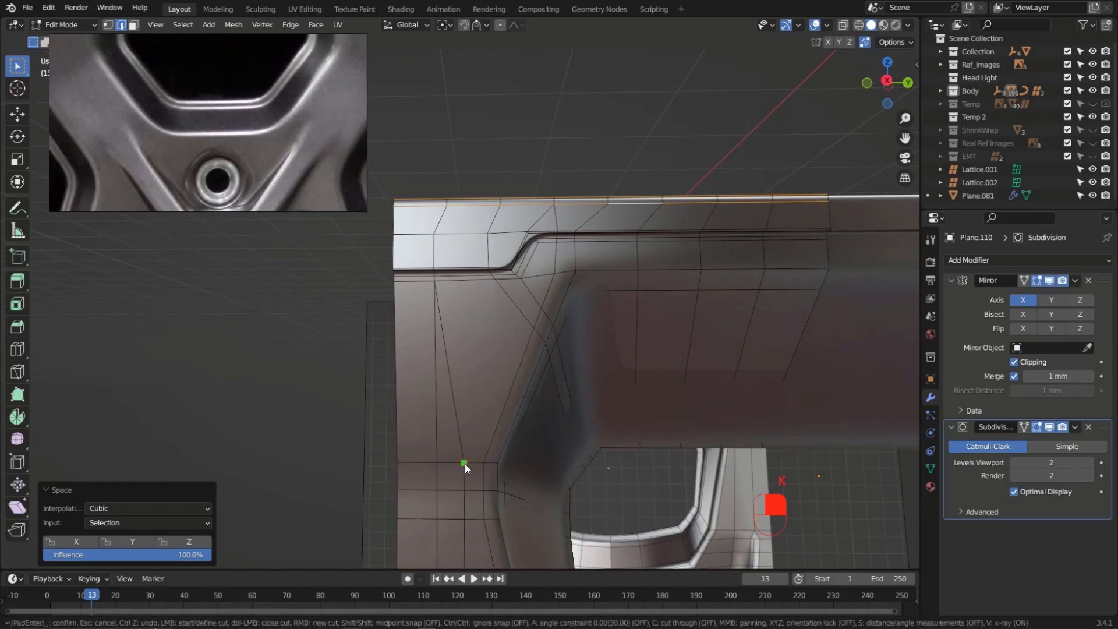
left_click(465, 464)
left_click(496, 282)
key("Return")
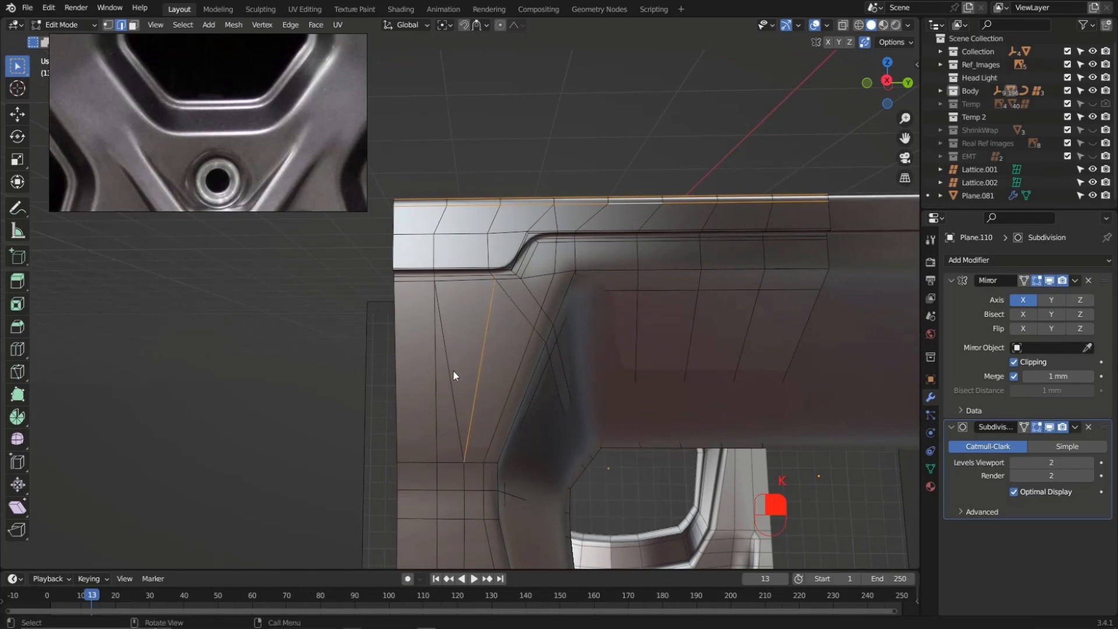
left_click(453, 374)
key("ctrl+x")
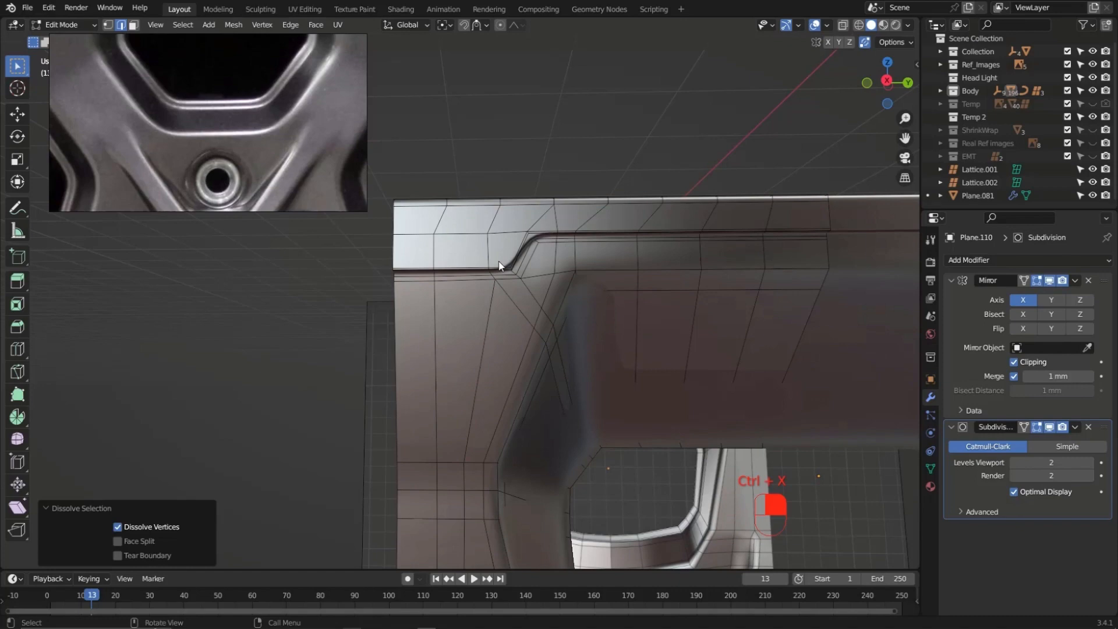
Dissolve the cross edge on the upper rim's front band just beyond the groove bend
middle_click_drag(498, 265, 505, 346)
scroll(494, 324, "down", 2)
mouse_move(564, 281)
middle_mouse_down()
mouse_move(531, 244)
mouse_move(509, 247)
mouse_move(592, 252)
mouse_move(565, 211)
mouse_move(591, 256)
mouse_move(574, 282)
mouse_move(593, 292)
mouse_move(592, 266)
mouse_move(592, 303)
mouse_move(583, 282)
mouse_move(582, 269)
mouse_move(596, 299)
mouse_move(573, 295)
middle_mouse_up()
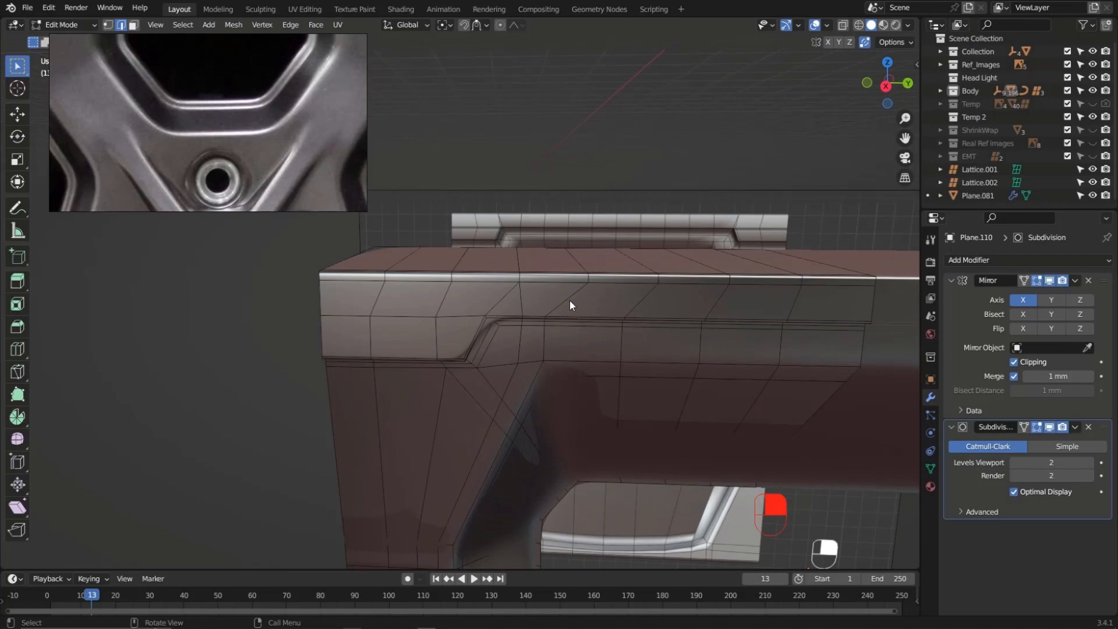
key("ctrl+x")
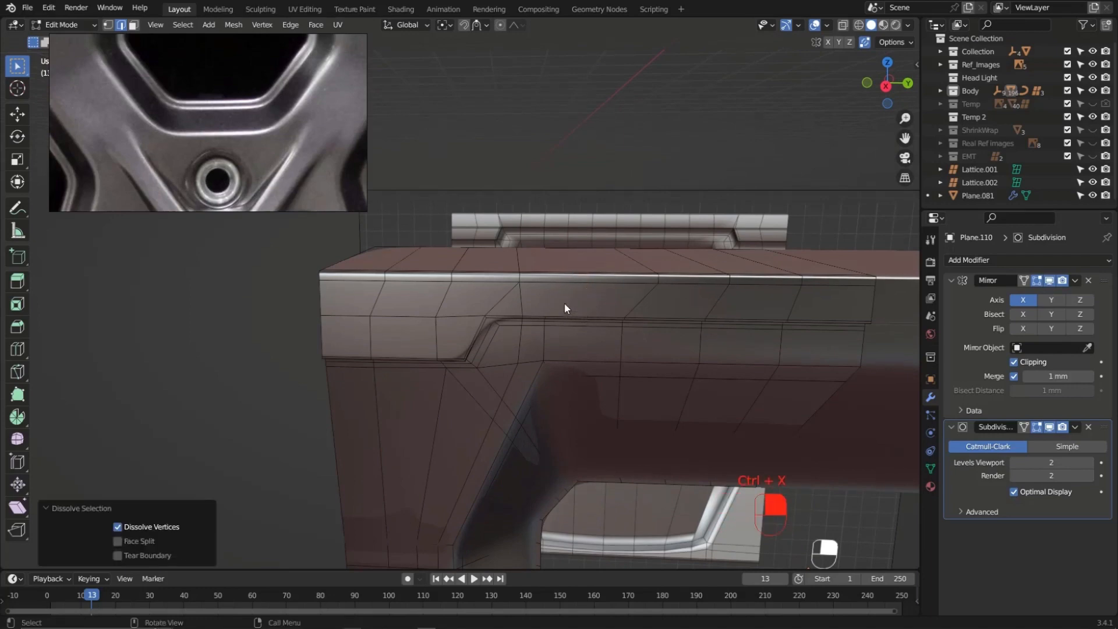
Slide the short edge inside the groove along to the corner of the groove bend
mouse_move(564, 303)
middle_mouse_down()
mouse_move(557, 273)
mouse_move(547, 327)
mouse_move(551, 289)
mouse_move(555, 309)
middle_mouse_up()
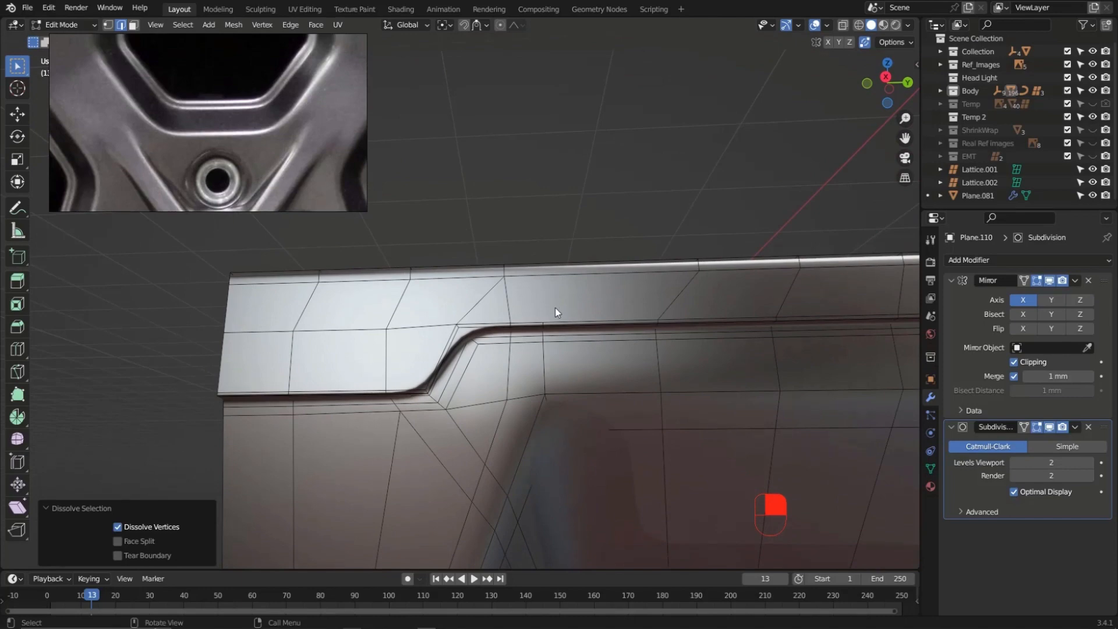
left_click(554, 342)
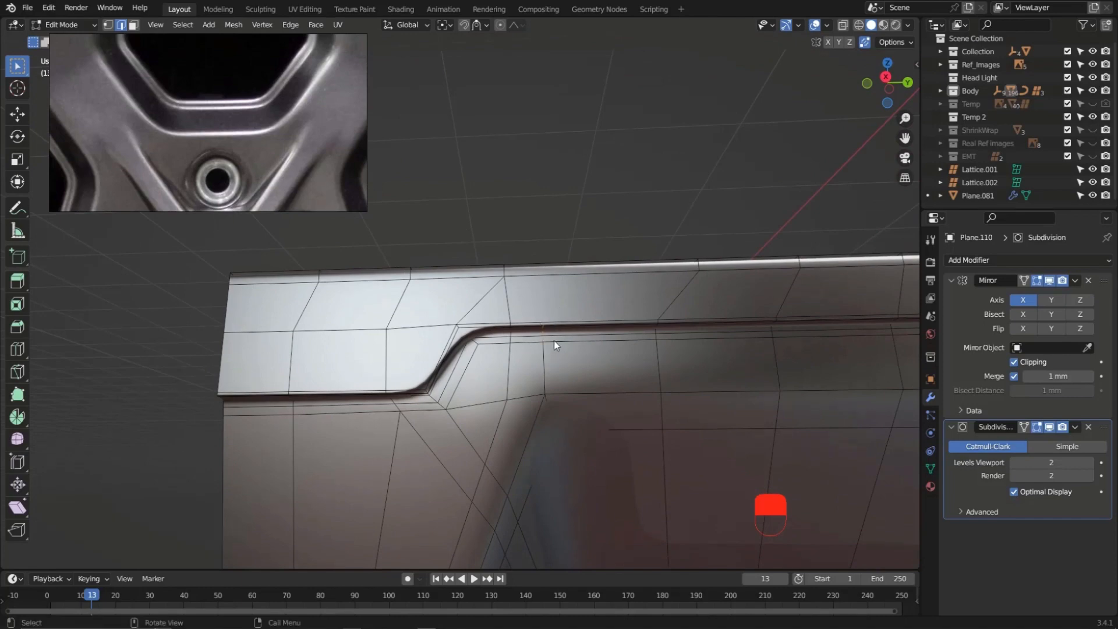
key("g")
key("g")
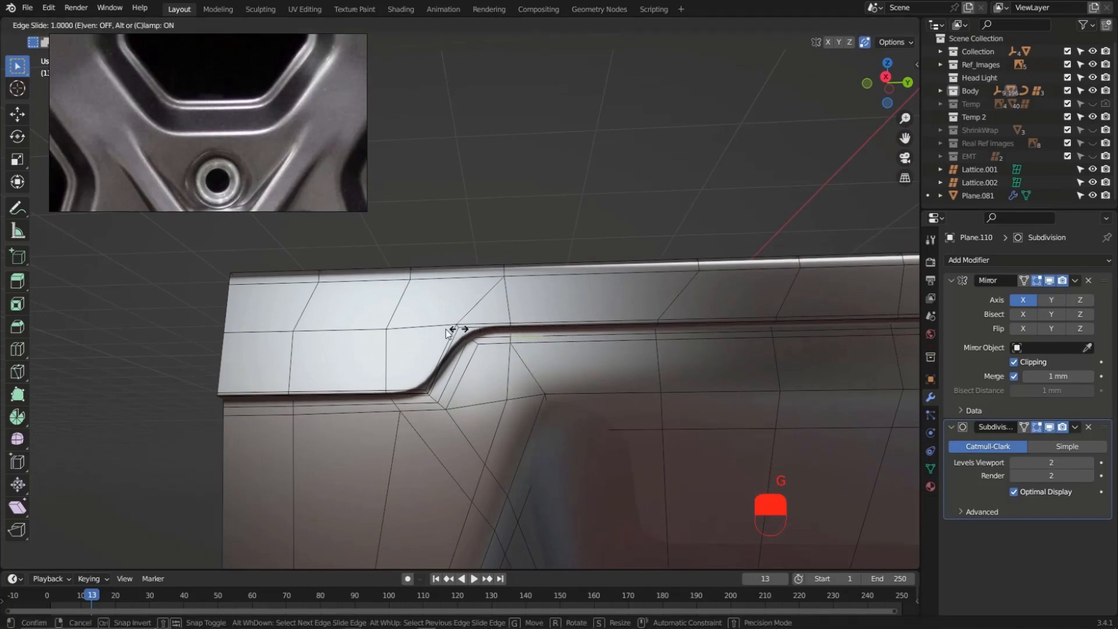
left_click(483, 336)
Dissolve the leftover edge beside the groove bend and knife a new edge from the rim's front edge to the groove corner
mouse_move(511, 319)
middle_mouse_down()
mouse_move(522, 388)
mouse_move(496, 380)
mouse_move(557, 349)
mouse_move(567, 367)
mouse_move(550, 339)
mouse_move(519, 327)
middle_mouse_up()
scroll(522, 372, "down", 2)
left_click(540, 338)
key("ctrl+x")
scroll(526, 339, "up", 2)
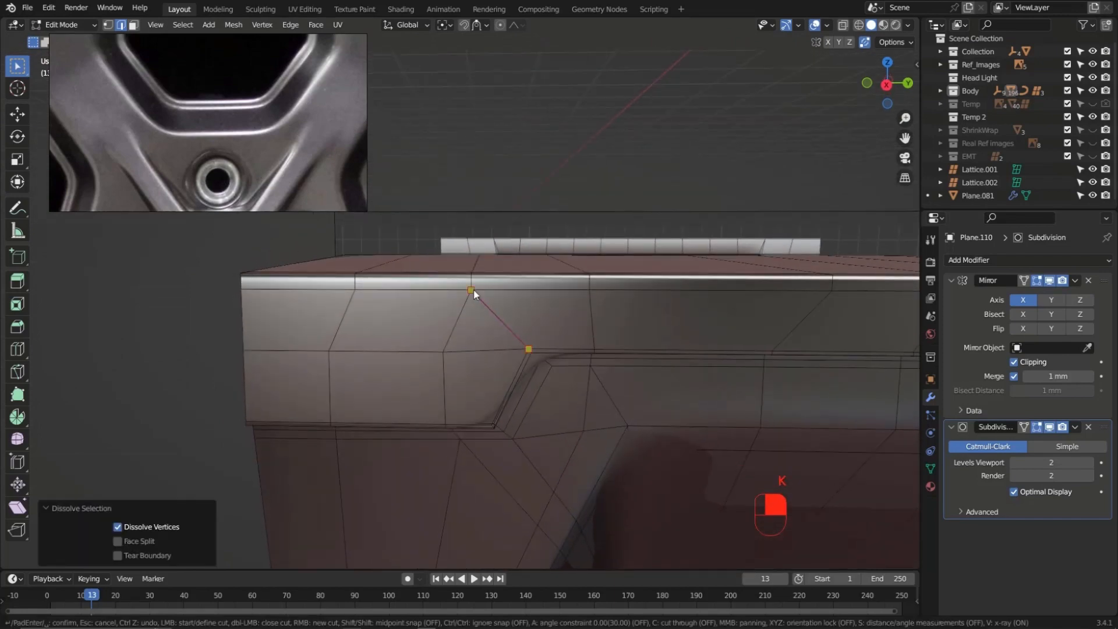
key("Return")
Check the smoothed rim in Object Mode, then evenly distribute the upper rim's front and back edge loops with LoopTools Space
mouse_move(482, 347)
middle_mouse_down()
mouse_move(468, 349)
mouse_move(487, 350)
mouse_move(482, 320)
mouse_move(501, 316)
mouse_move(519, 342)
mouse_move(464, 259)
mouse_move(446, 290)
mouse_move(490, 361)
middle_mouse_up()
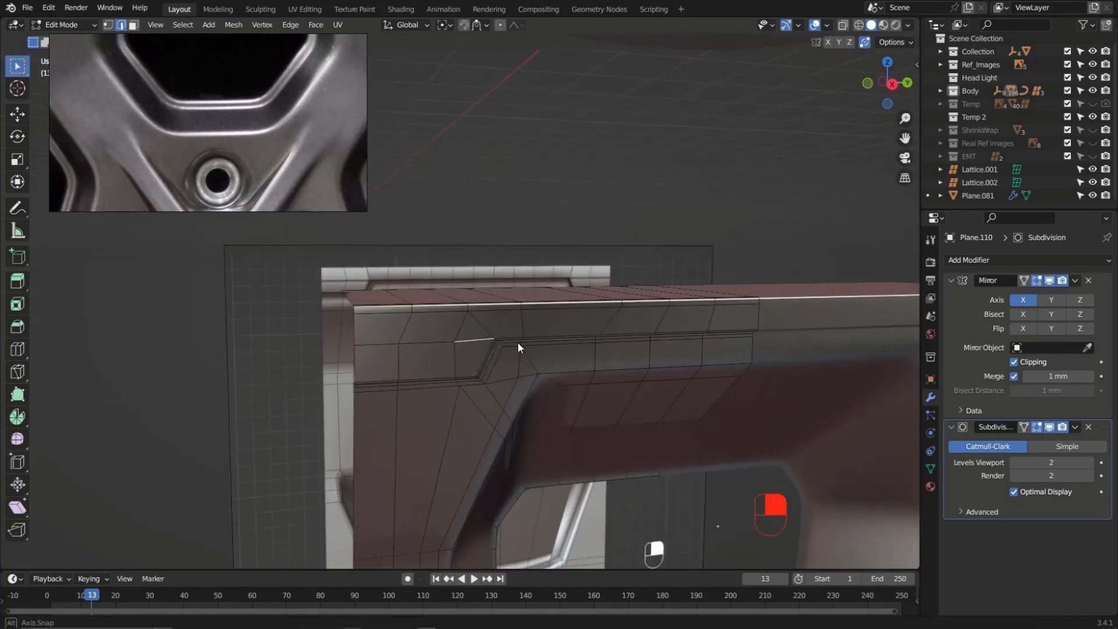
key("Tab")
key("alt+a")
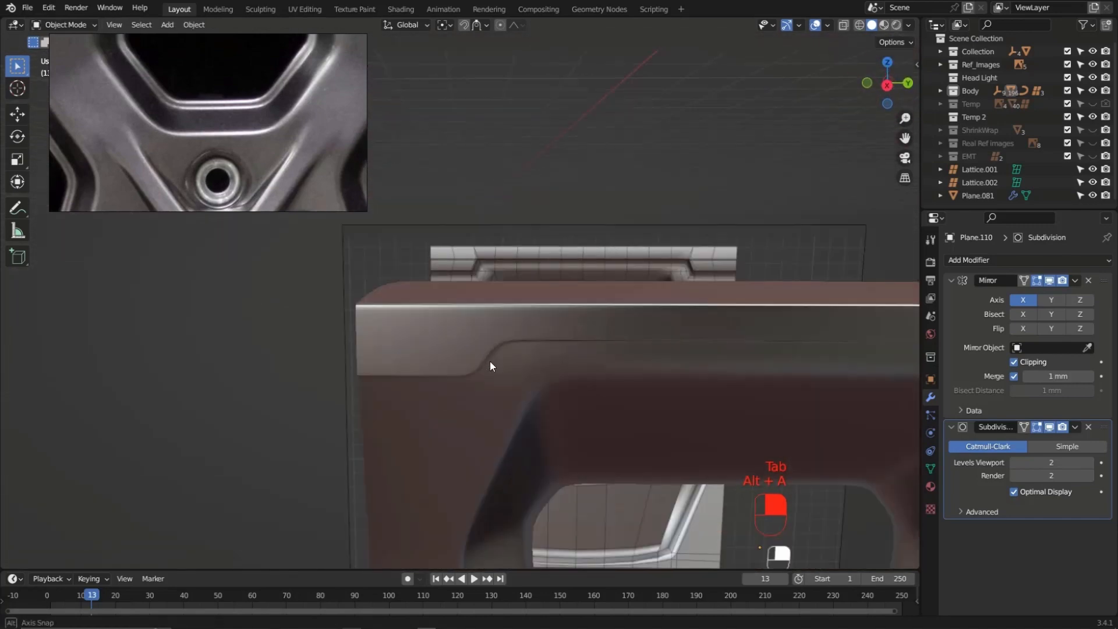
key("Tab")
left_click(487, 336)
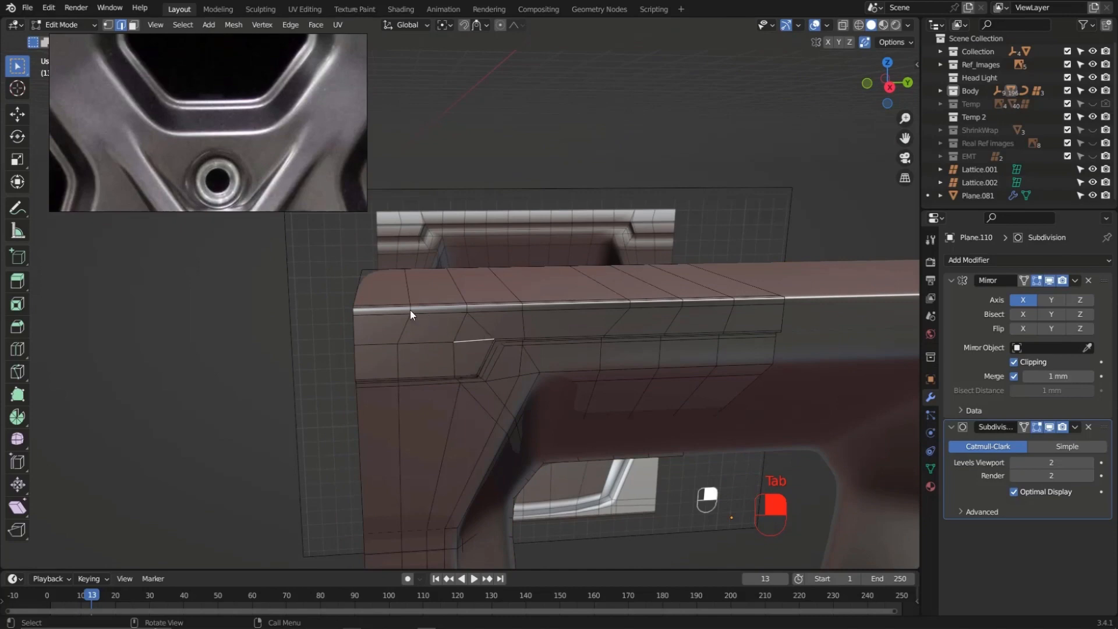
left_click(389, 275, "alt+shift")
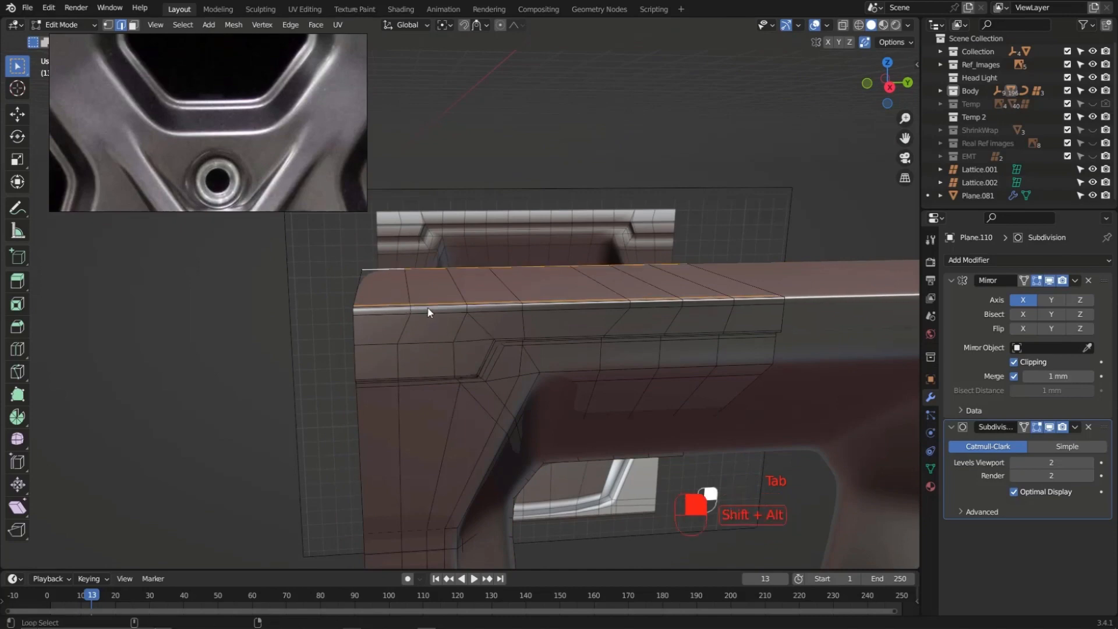
right_click(750, 251)
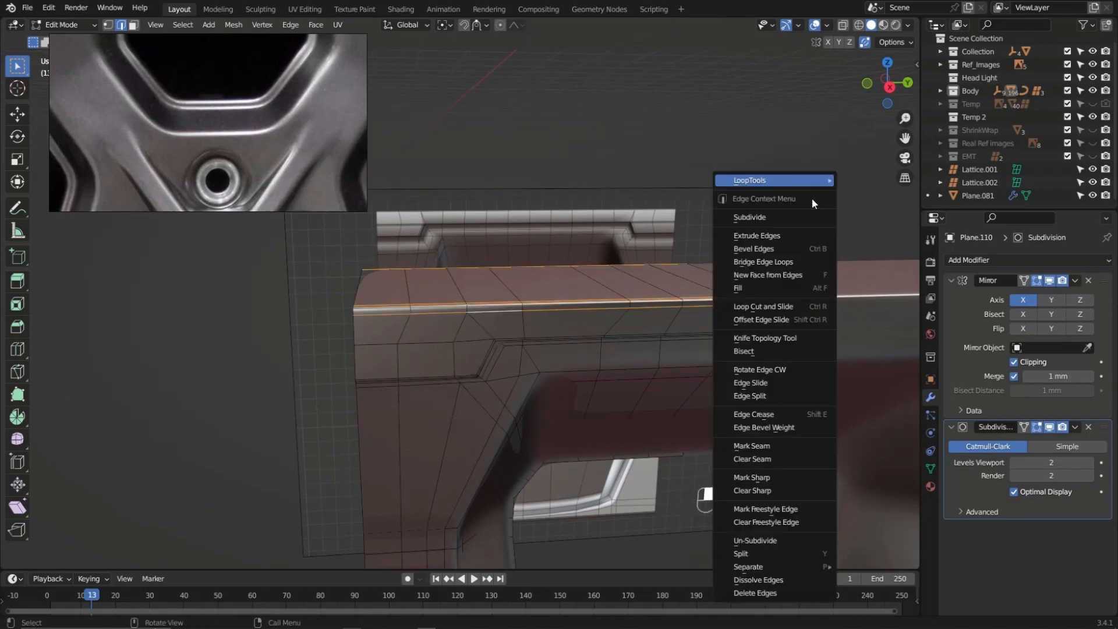
mouse_move(757, 180)
left_click(877, 272)
Deselect everything and turn off the Subdivision modifier's display in Edit Mode
middle_click_drag(879, 275, 594, 258)
scroll(507, 327, "up", 2)
middle_click_drag(507, 327, 506, 352)
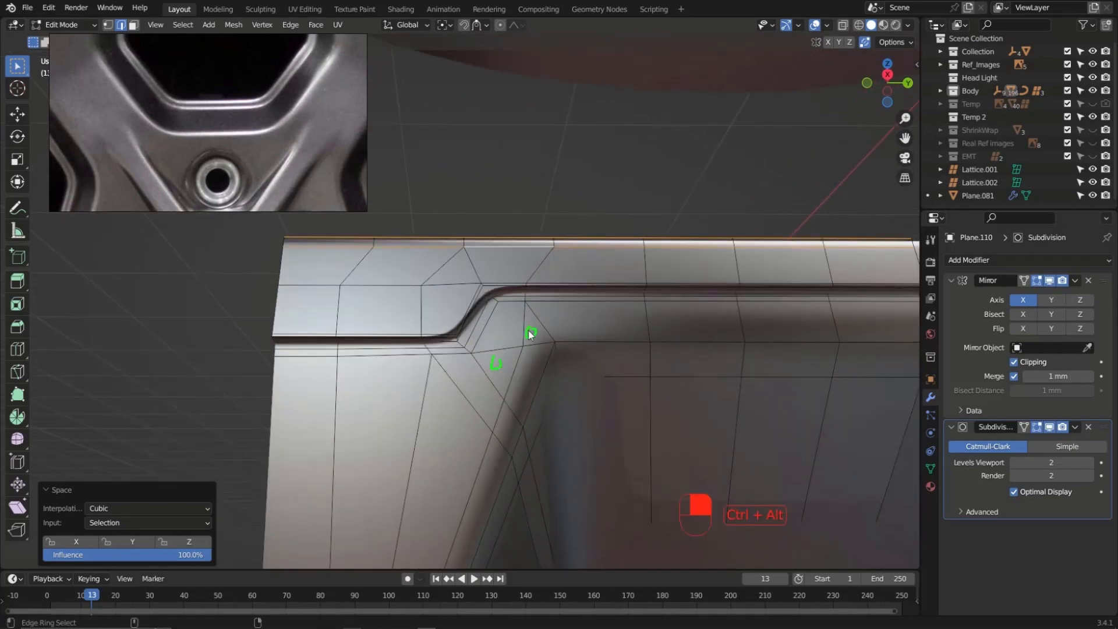
middle_click_drag(534, 347, 491, 352)
key("alt+a")
left_click(1037, 427)
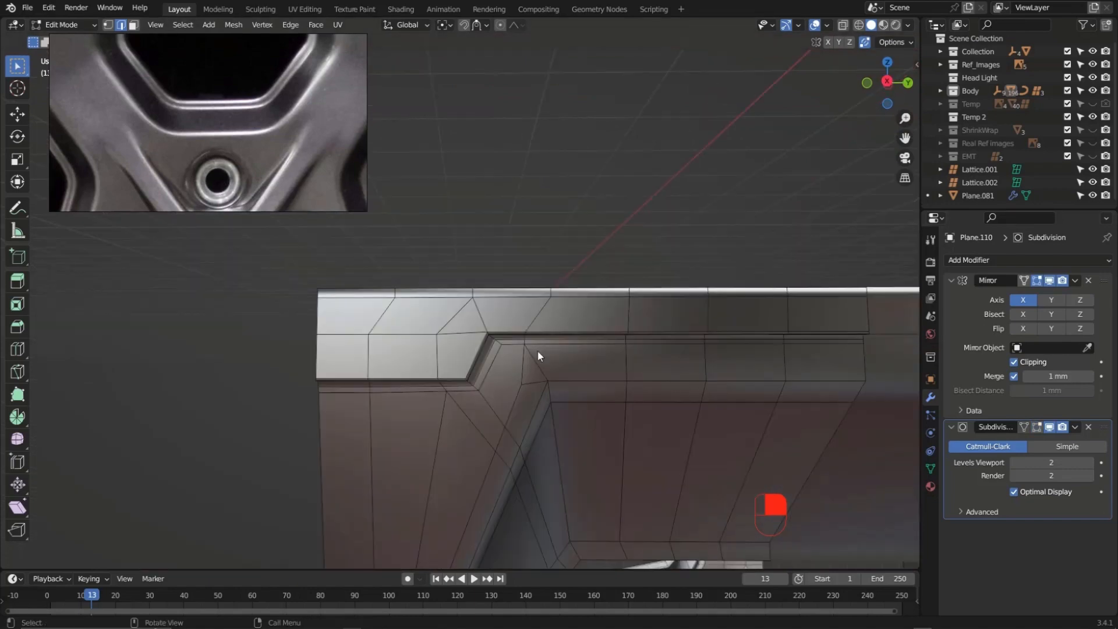
Dissolve the short edge joining the window recess corner to the edge under the groove bend
scroll(517, 356, "up", 5)
left_click(571, 424)
scroll(509, 352, "down", 1)
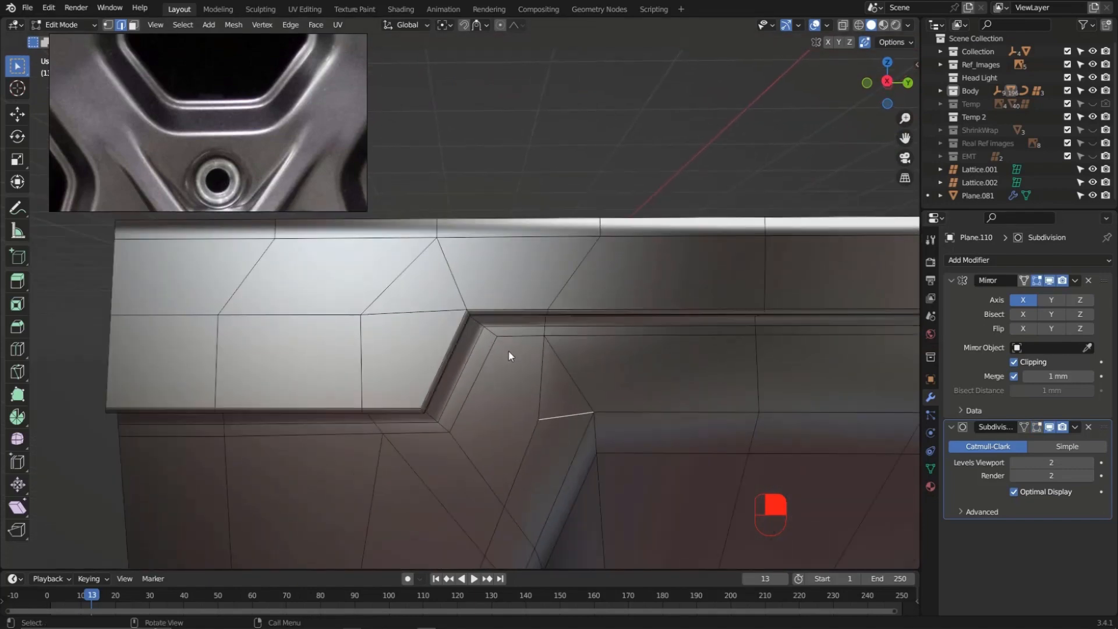
scroll(508, 351, "down", 1)
middle_click_drag(508, 351, 542, 419)
key("ctrl+x")
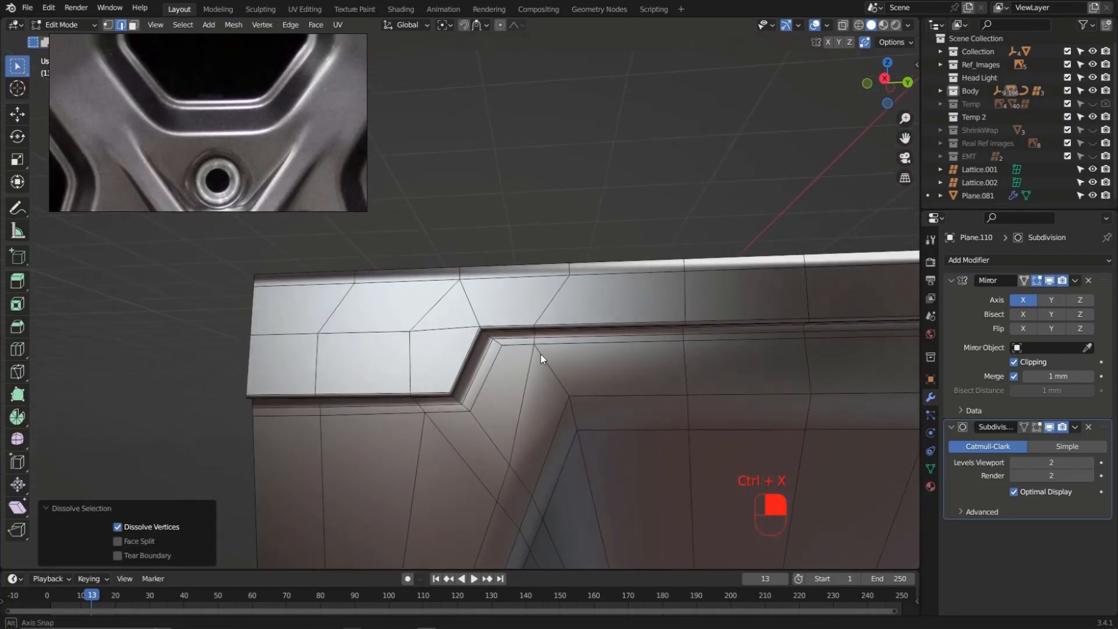
Compare the bend with the wheel photo and slide the vertex beneath the groove fully onto the groove's inner corner
key("1")
scroll(167, 136, "down", 3)
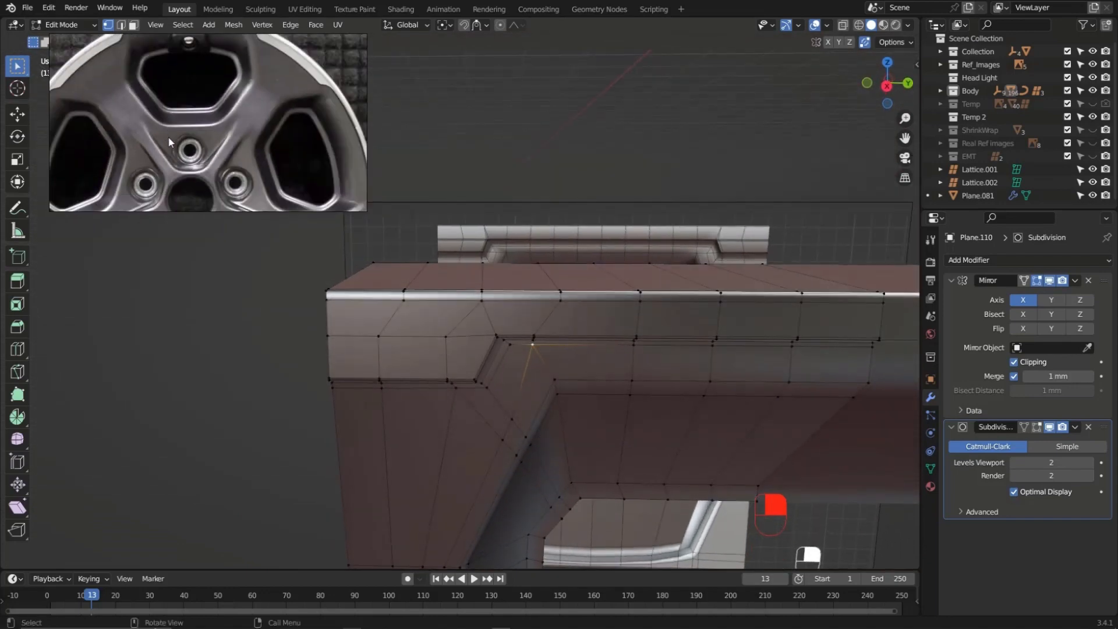
middle_click_drag(168, 137, 180, 168)
scroll(121, 76, "up", 4)
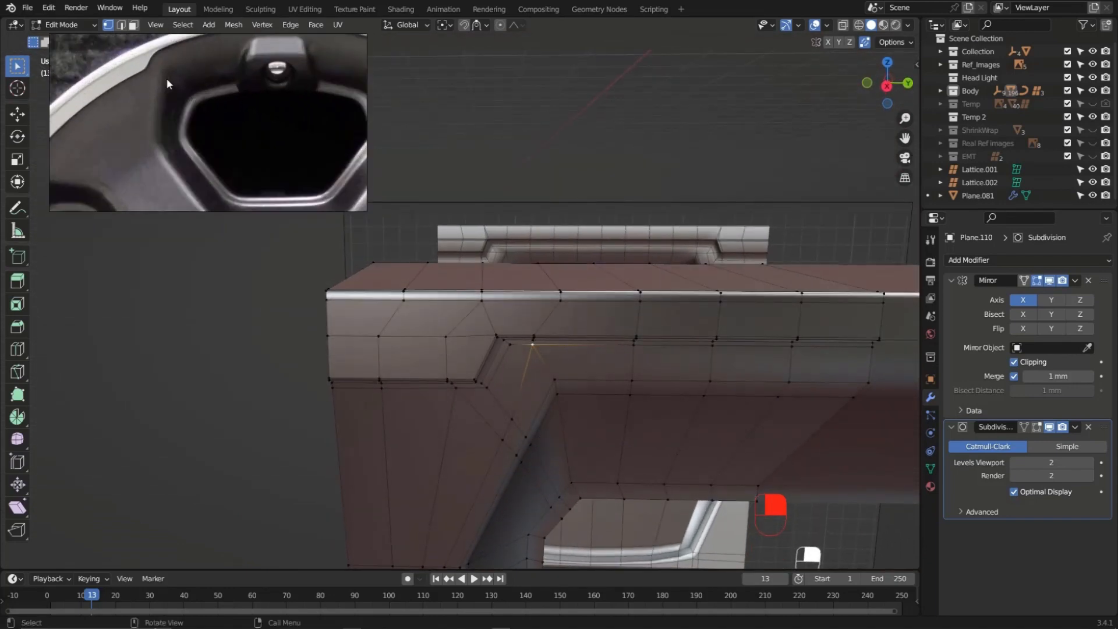
middle_click_drag(519, 377, 534, 351)
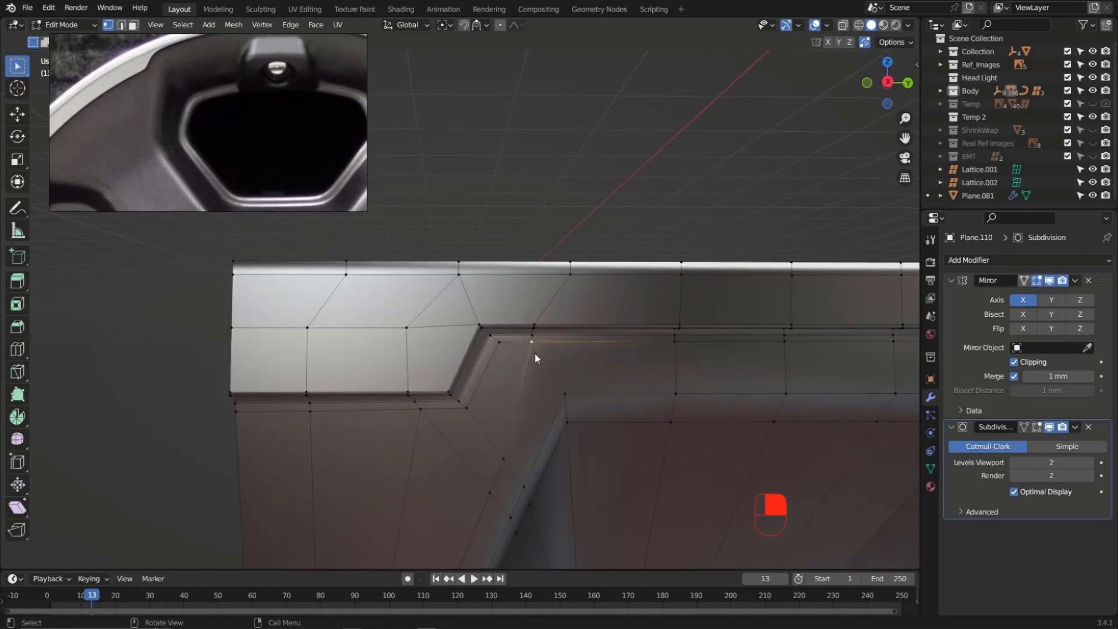
key("g")
key("g")
left_click(511, 358)
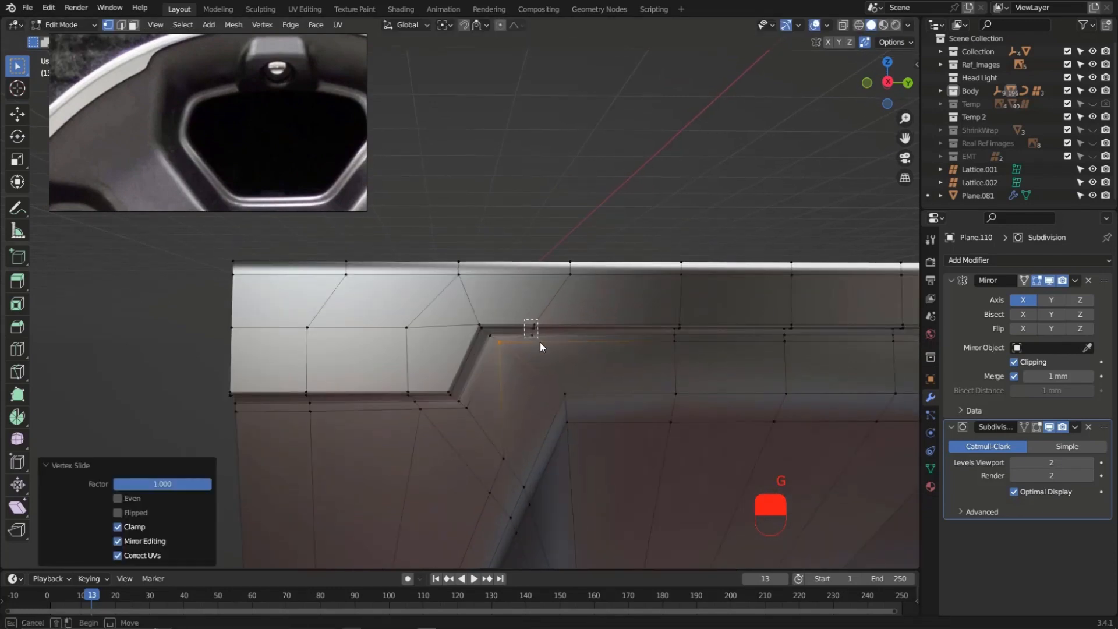
Select the leftover edge in the groove and dissolve its edge path across the upper rim
left_click_drag(540, 341, 539, 340)
key("2")
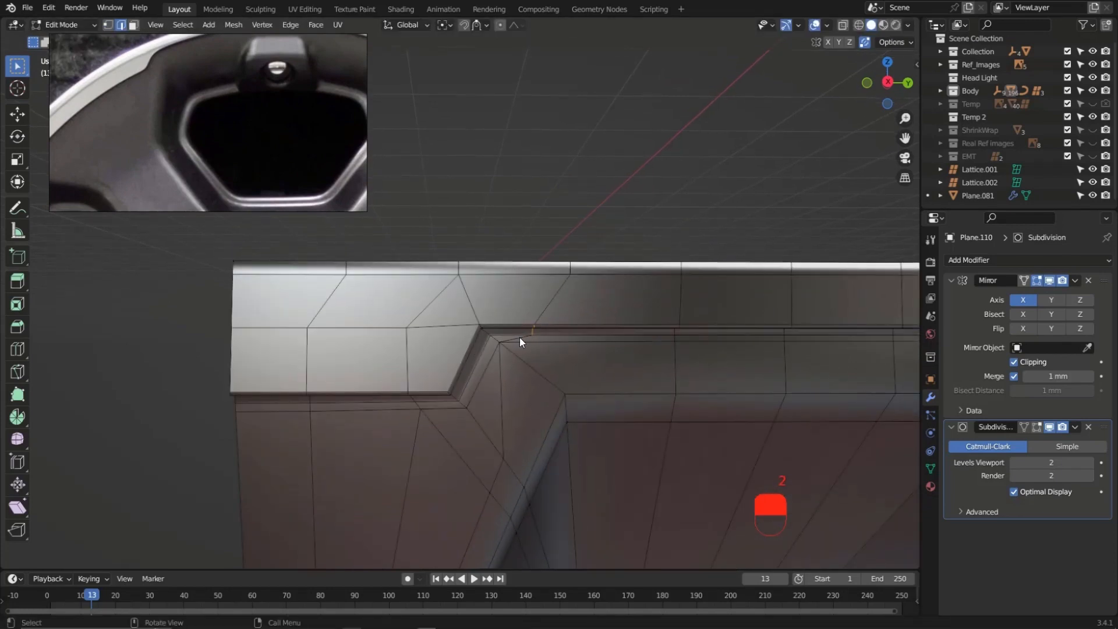
key("ctrl+x")
middle_click_drag(551, 297, 517, 387)
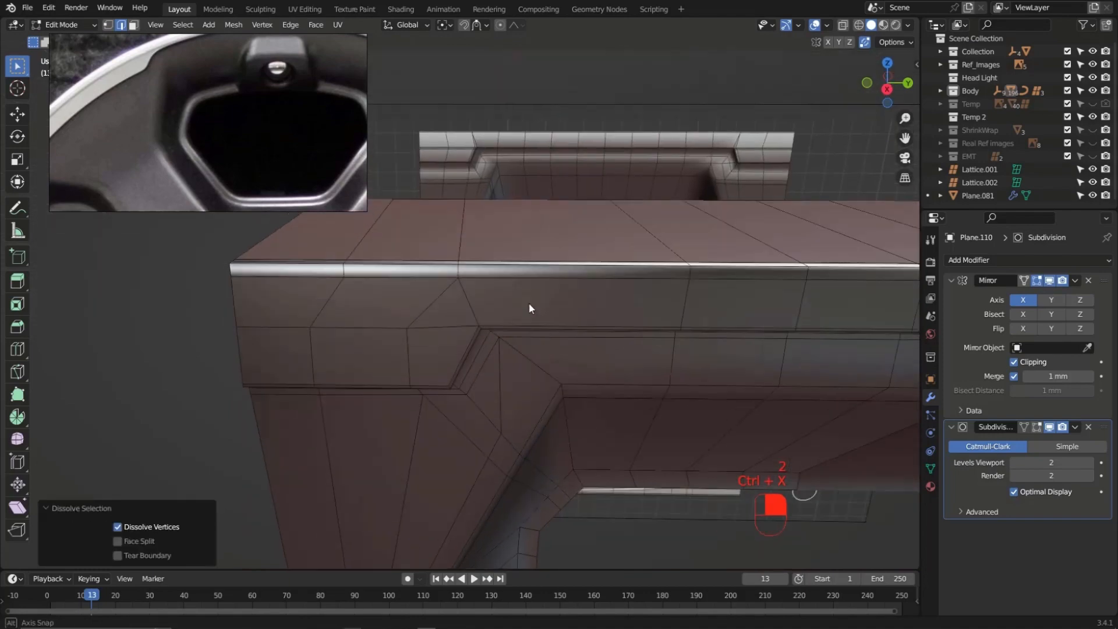
Slide the vertex below the groove's inner corner along its edges to even out the flow beside the spoke
key("1")
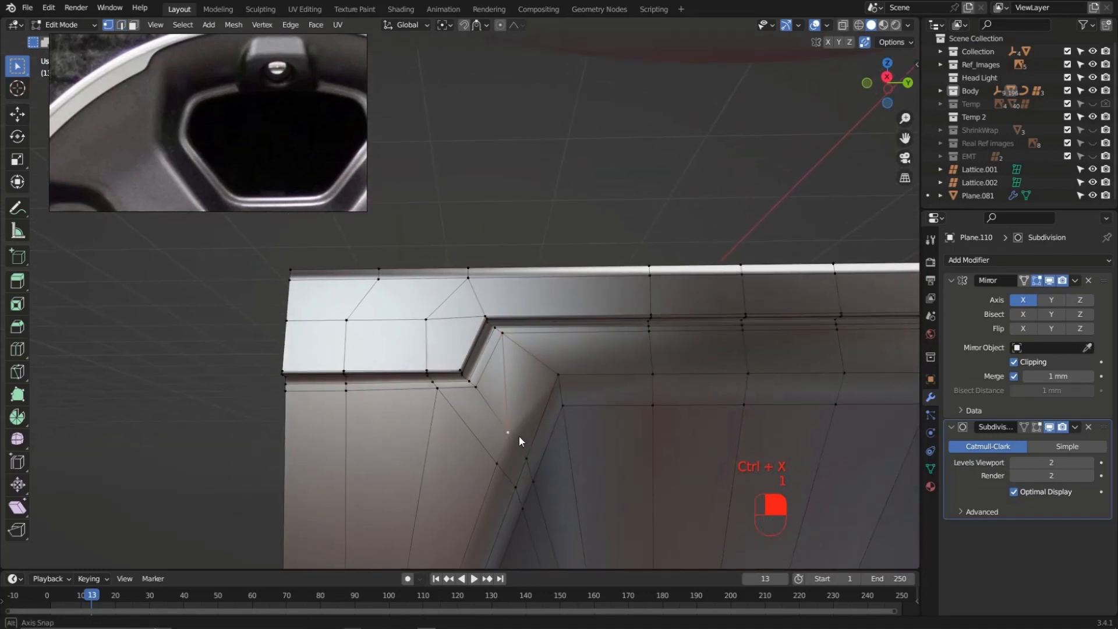
key("g")
key("g")
left_click(505, 444)
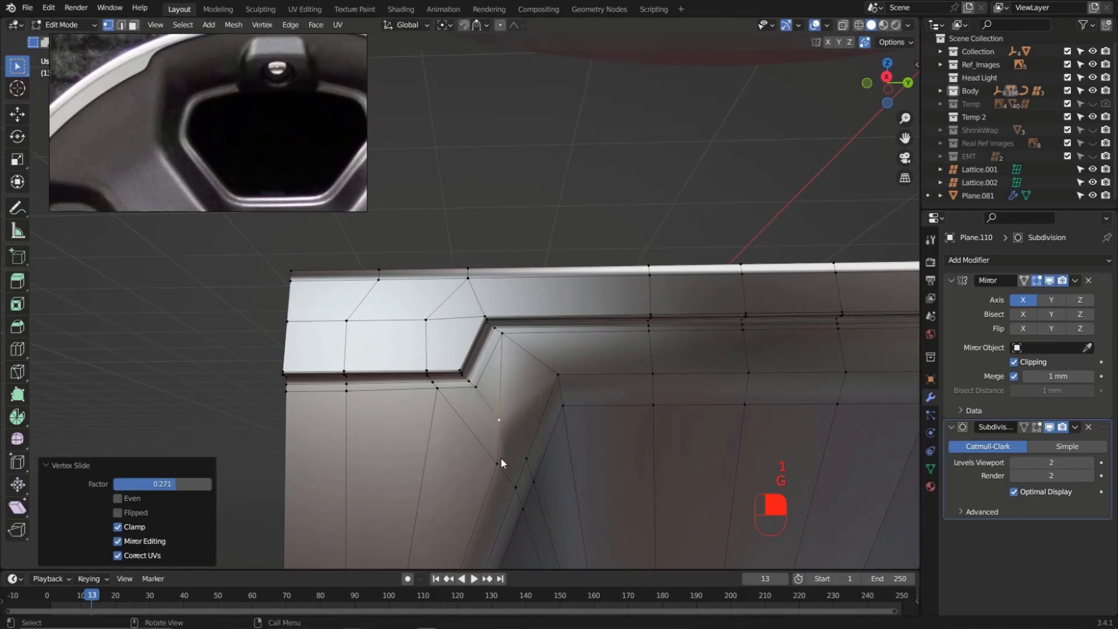
key("g")
key("g")
left_click(495, 451)
Select the edge loops along the front and back of the upper rim
middle_click_drag(514, 317, 567, 356)
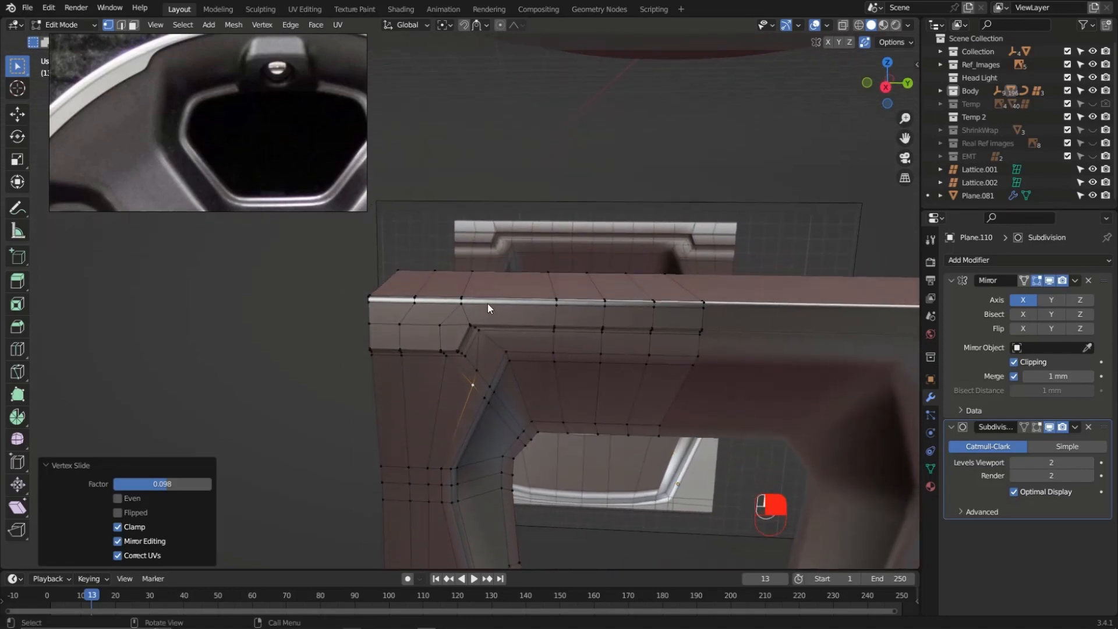
middle_click_drag(488, 309, 512, 318)
key("2")
left_click(401, 307, "alt+shift")
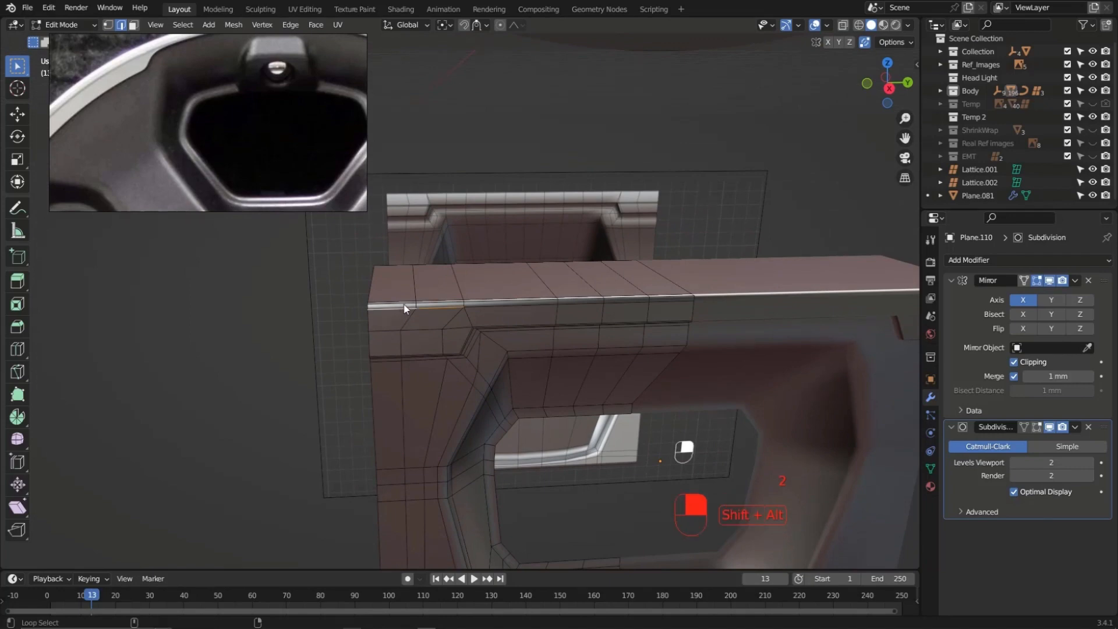
left_click(403, 299, "alt+shift")
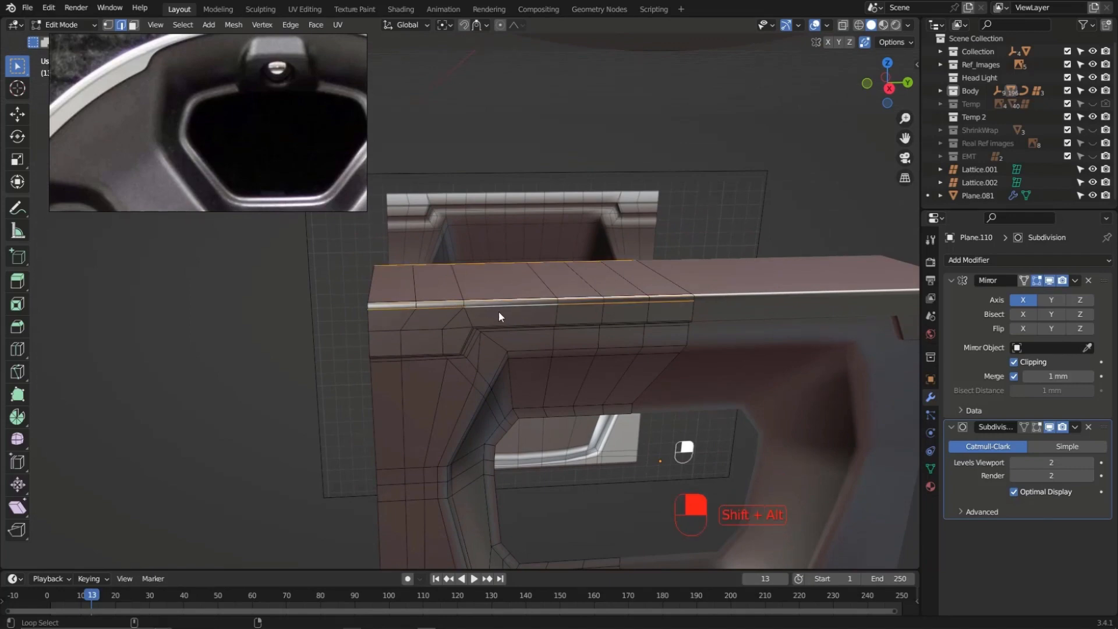
Try LoopTools Space on the selected rim loops and undo it
right_click(815, 177)
mouse_move(821, 174)
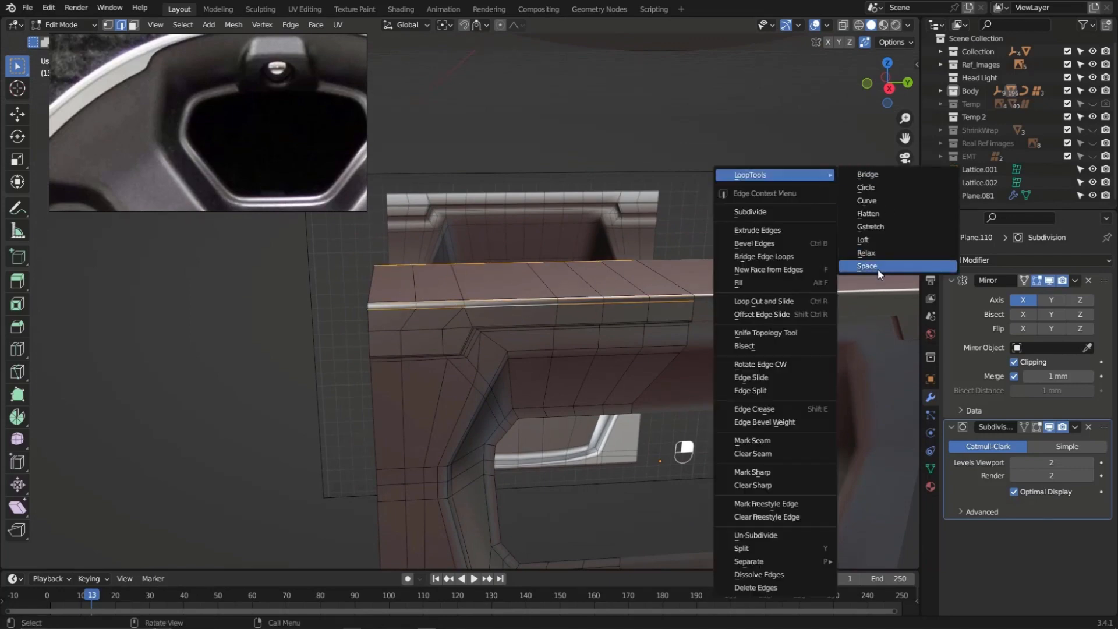
left_click(874, 268)
scroll(649, 297, "up", 5)
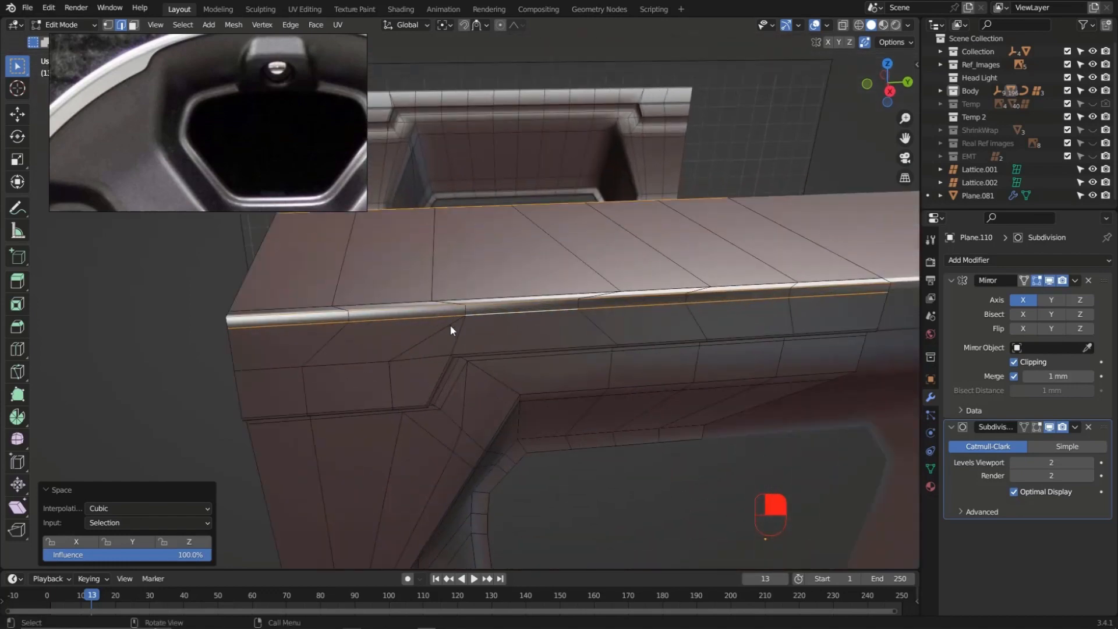
key("ctrl+z")
Add the missing front edge loop to the selection and evenly distribute the rim loops with LoopTools Space
left_click(466, 297, "alt+shift")
scroll(479, 299, "down", 3)
right_click(844, 138)
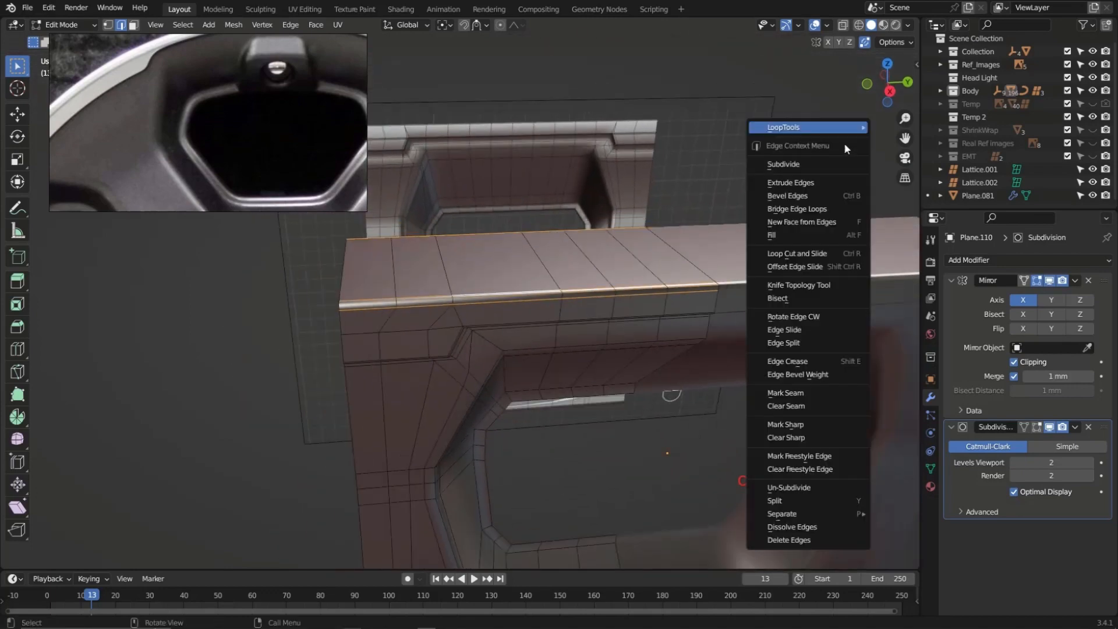
mouse_move(860, 130)
left_click(905, 220)
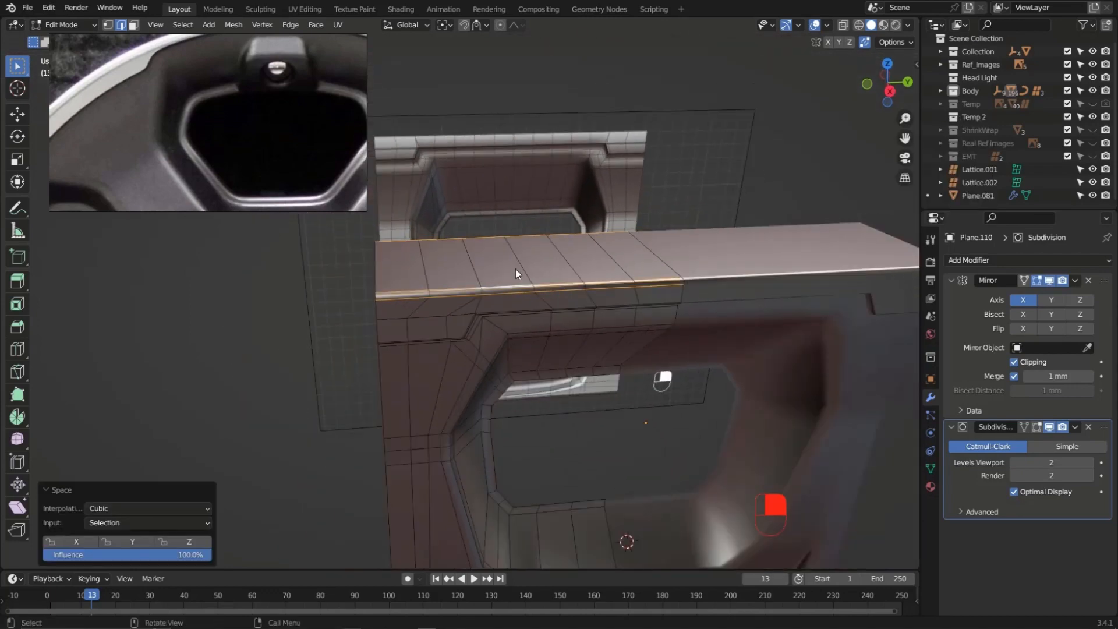
Knife an edge down the spoke's front from beneath the groove bend and dissolve the old edge beside it
mouse_move(516, 268)
middle_mouse_down()
mouse_move(473, 226)
mouse_move(492, 184)
mouse_move(491, 240)
mouse_move(518, 270)
middle_mouse_up()
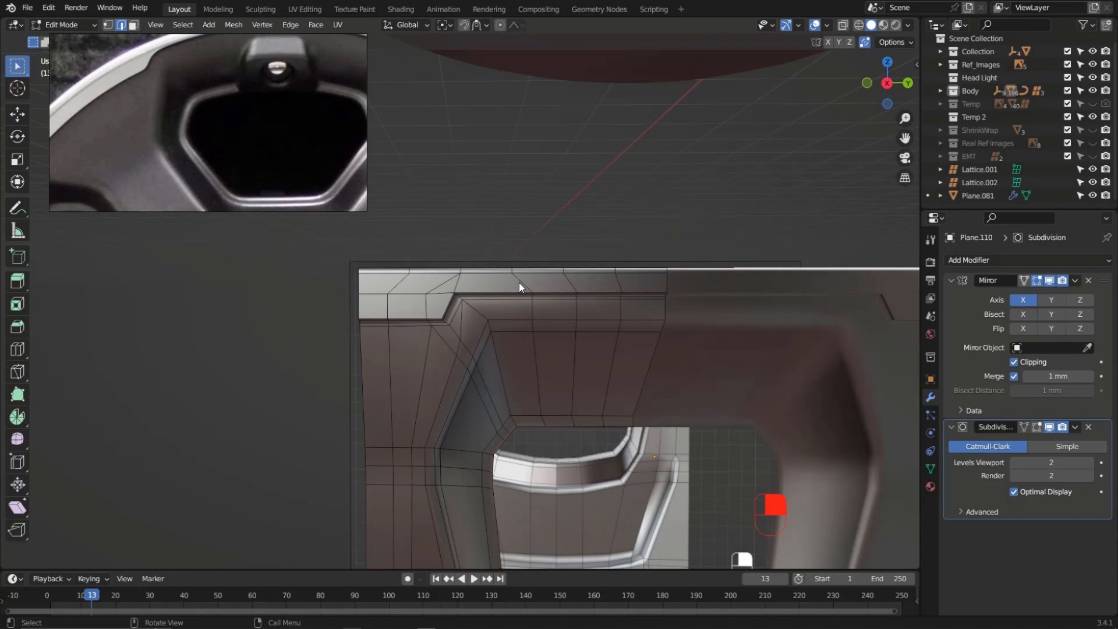
scroll(519, 283, "up", 2)
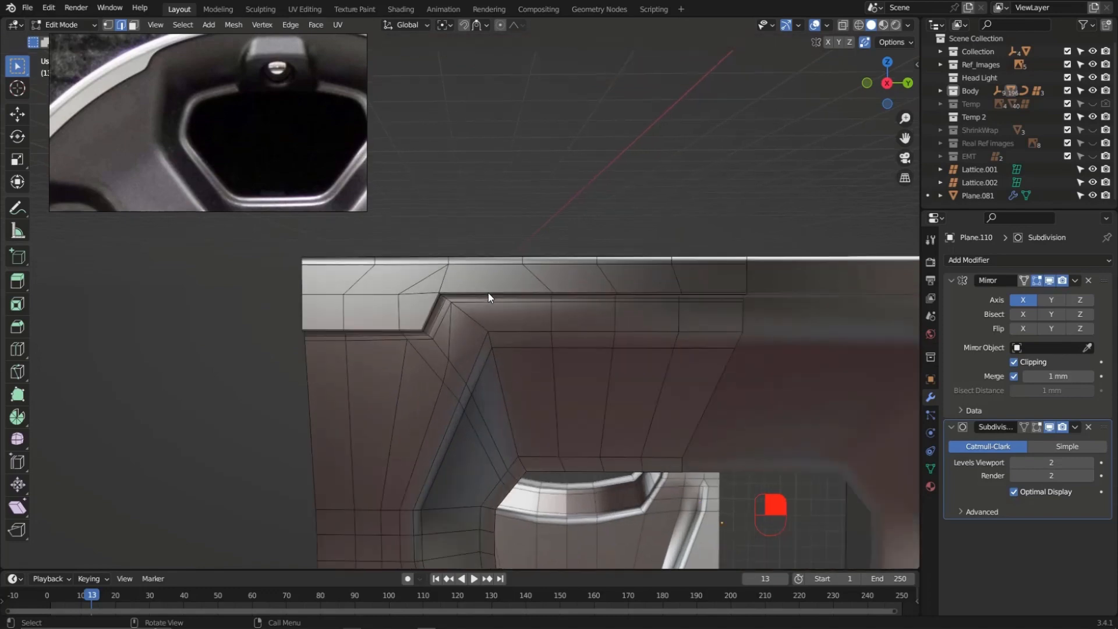
middle_click_drag(488, 292, 507, 280)
scroll(442, 338, "up", 1)
middle_click_drag(442, 338, 498, 263, "shift")
key("Tab")
key("Tab")
left_click(489, 226)
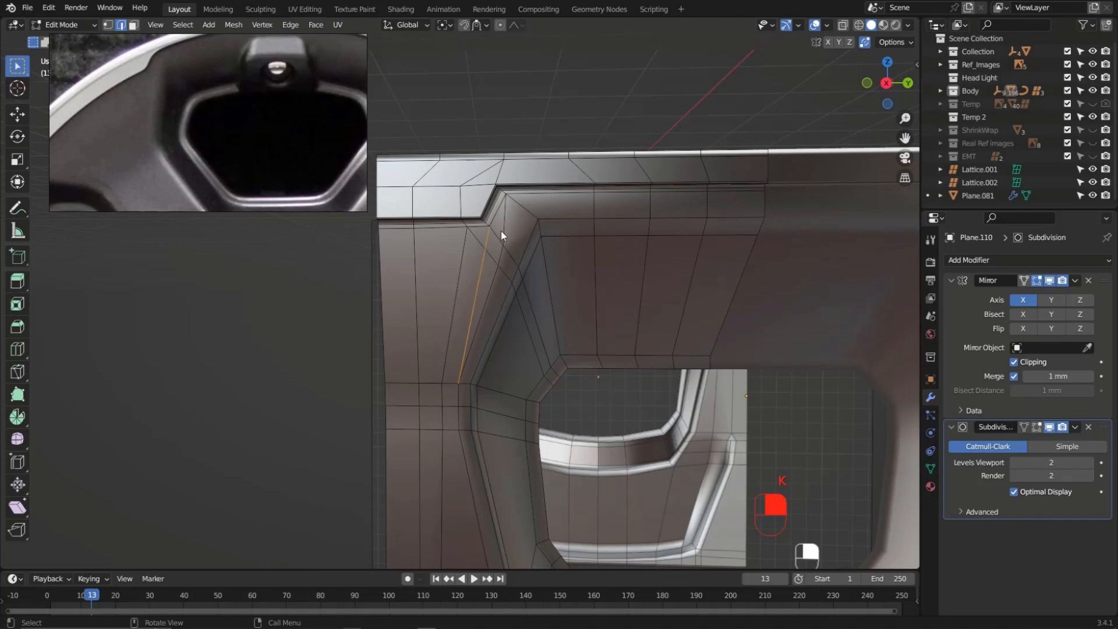
key("ctrl+x")
Knife an edge across the spoke's front just beneath the groove bend and dissolve the diagonal edge above it
middle_click_drag(509, 260, 556, 316)
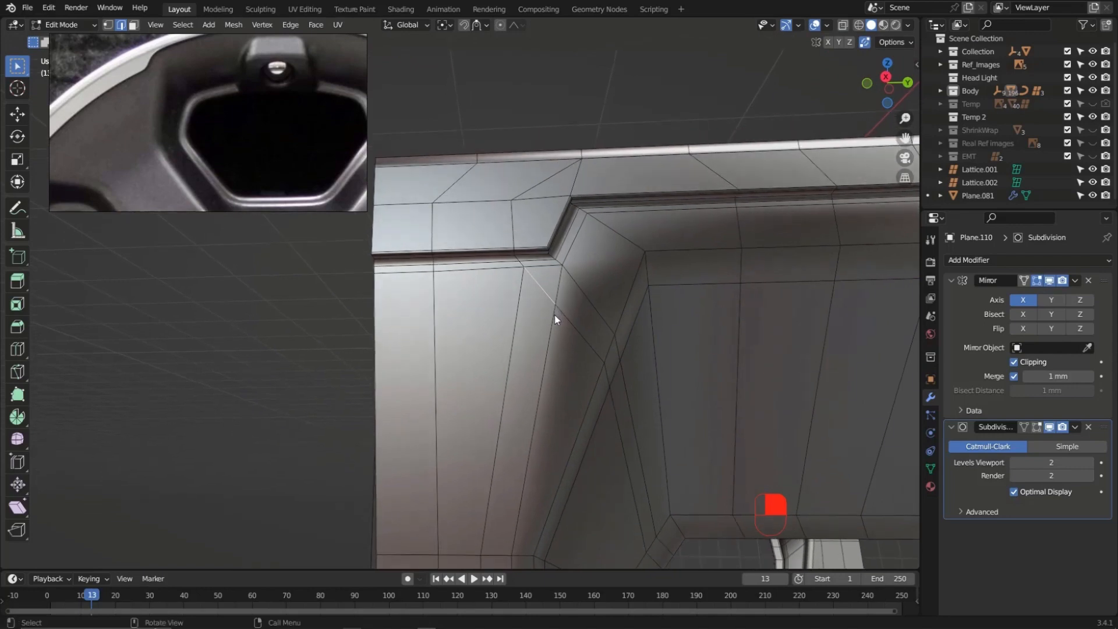
key("k")
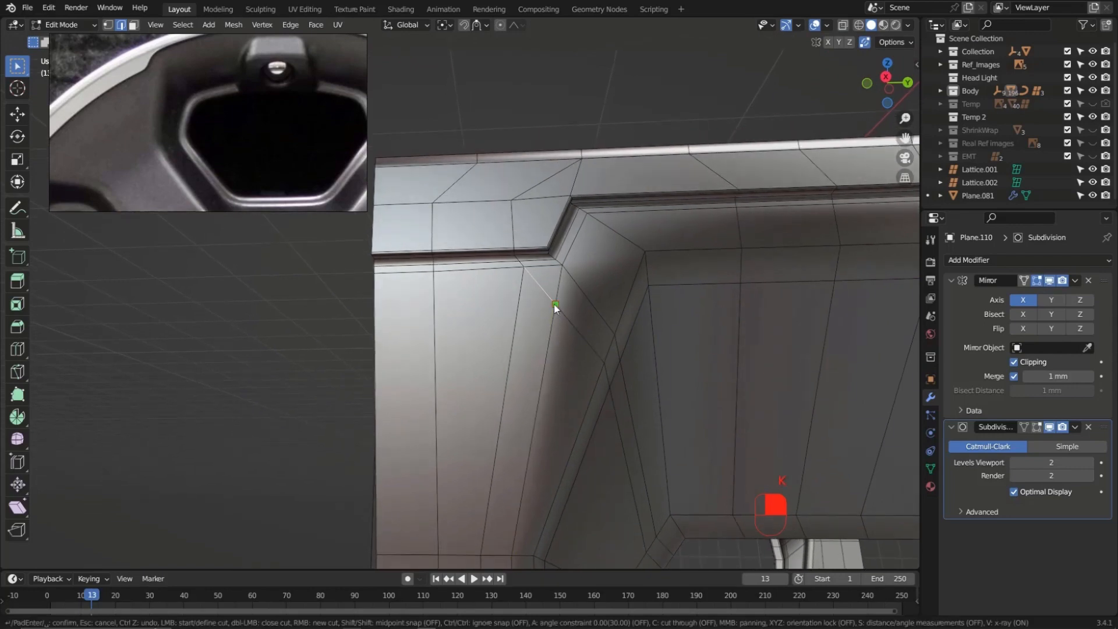
left_click(556, 304)
left_click(304, 306)
key("Return")
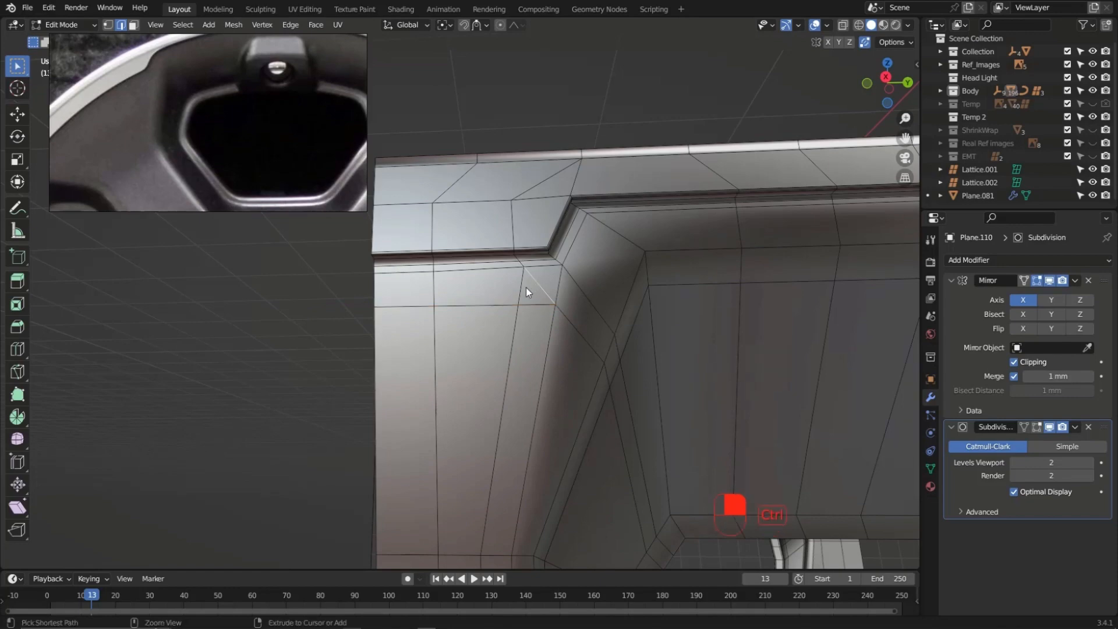
key("ctrl+x")
middle_click_drag(421, 292, 518, 341)
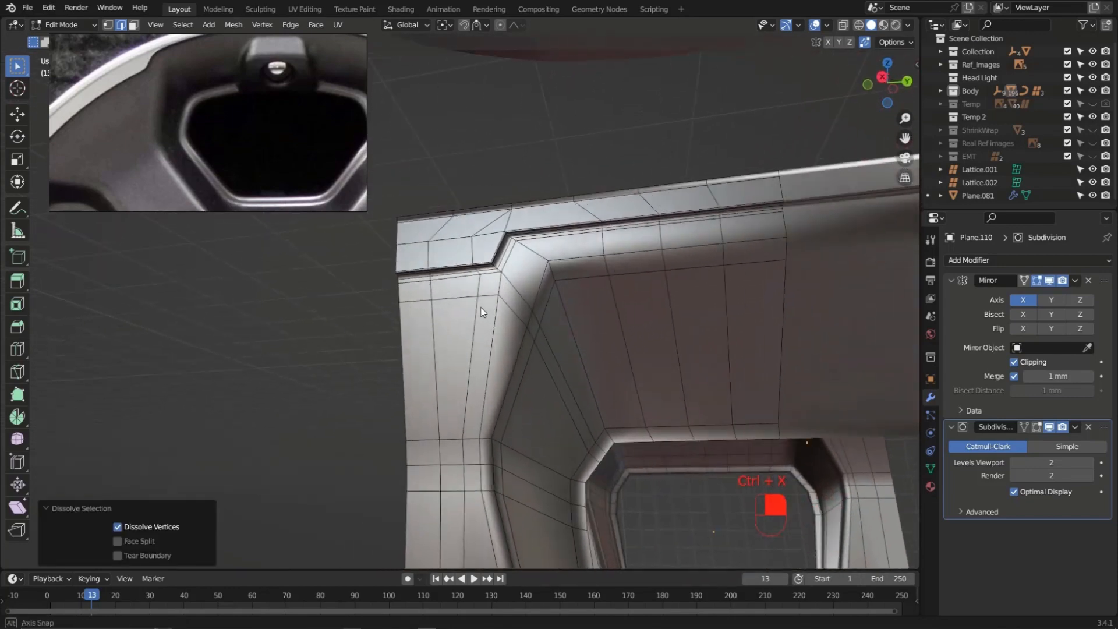
key("Tab")
key("alt+a")
key("Tab")
Knife a straighter edge from the rim groove down the spoke's front and dissolve the old edge beside it
mouse_move(511, 211)
left_mouse_down()
mouse_move(523, 229)
mouse_move(506, 315)
left_mouse_up()
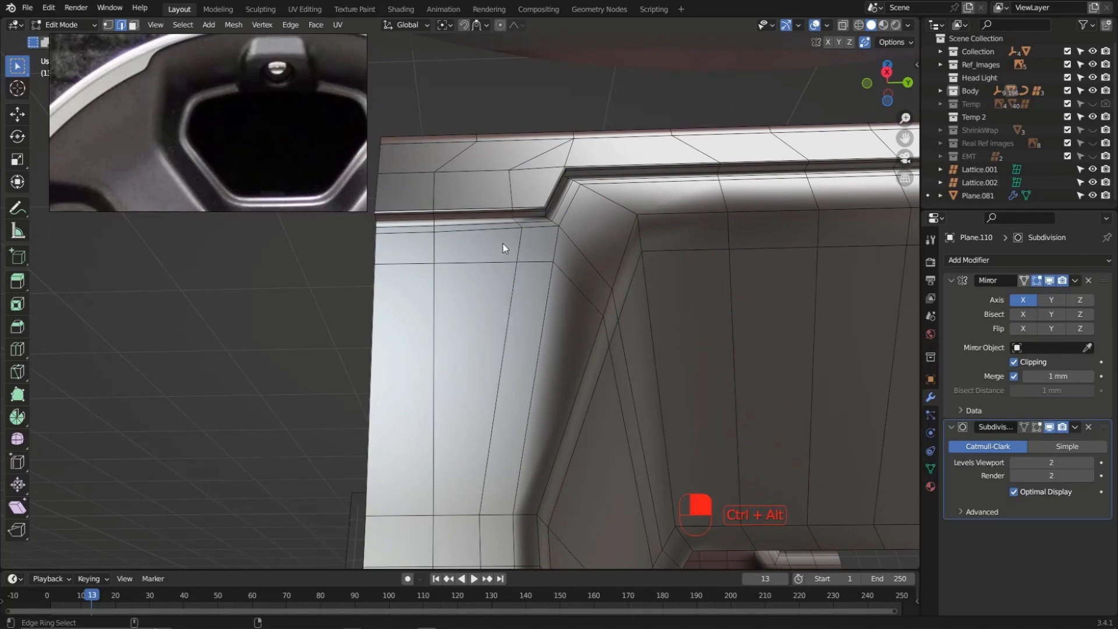
middle_click_drag(502, 244, 535, 259)
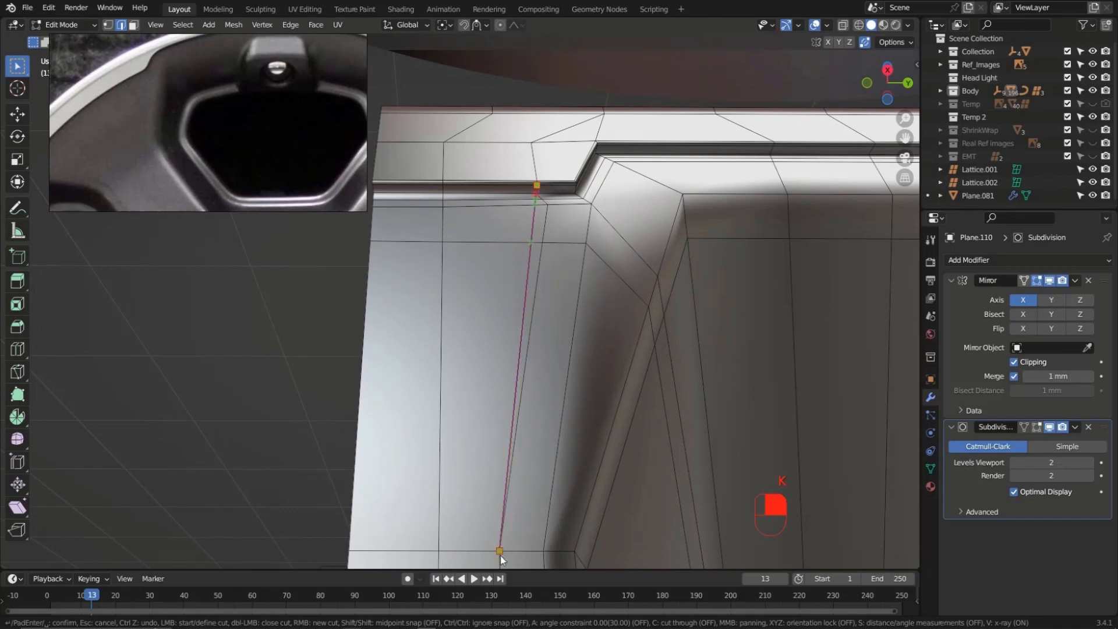
key("Return")
scroll(547, 187, "up", 2)
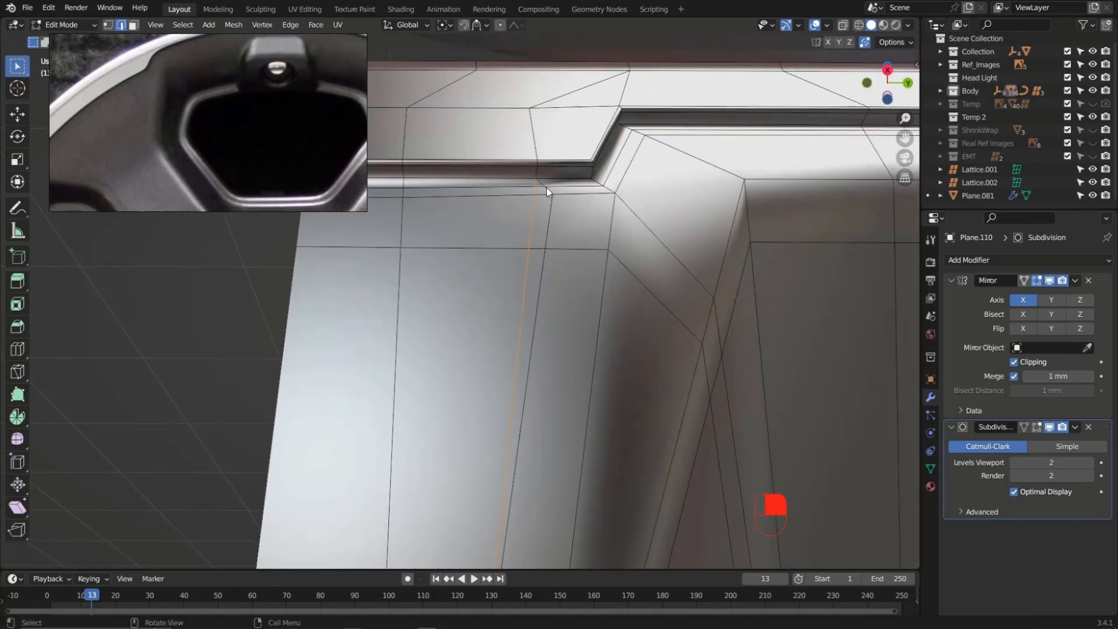
left_click(537, 274, "ctrl")
key("ctrl+x")
Add a loop cut around the window recess walls close to their front edge, with a slide factor of about -0.81
middle_click_drag(529, 216, 508, 308)
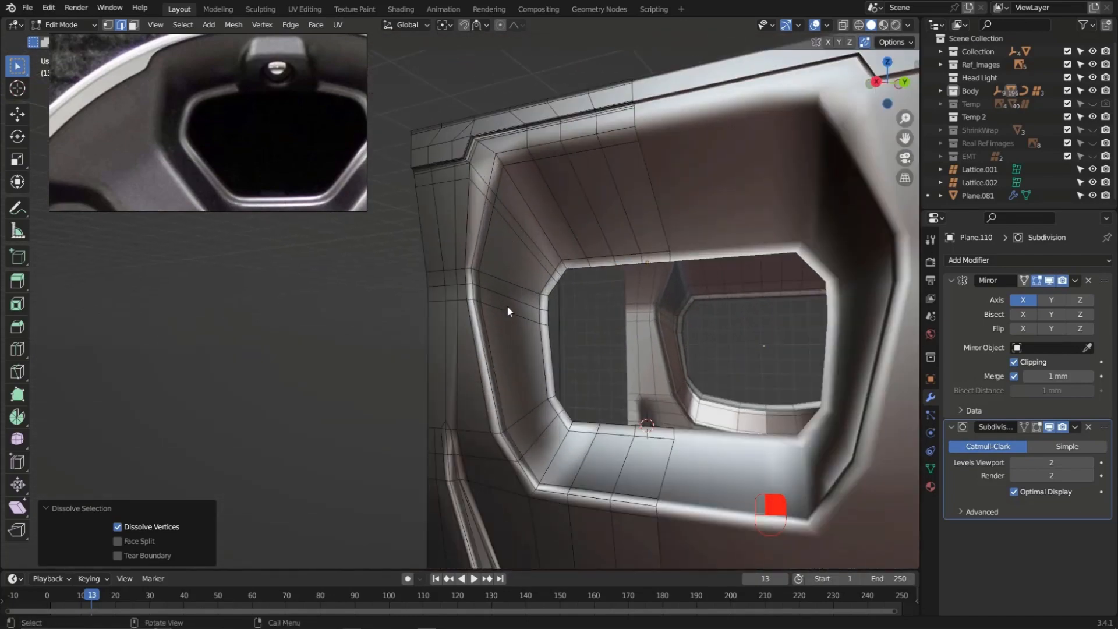
key("ctrl+r")
left_click(500, 275)
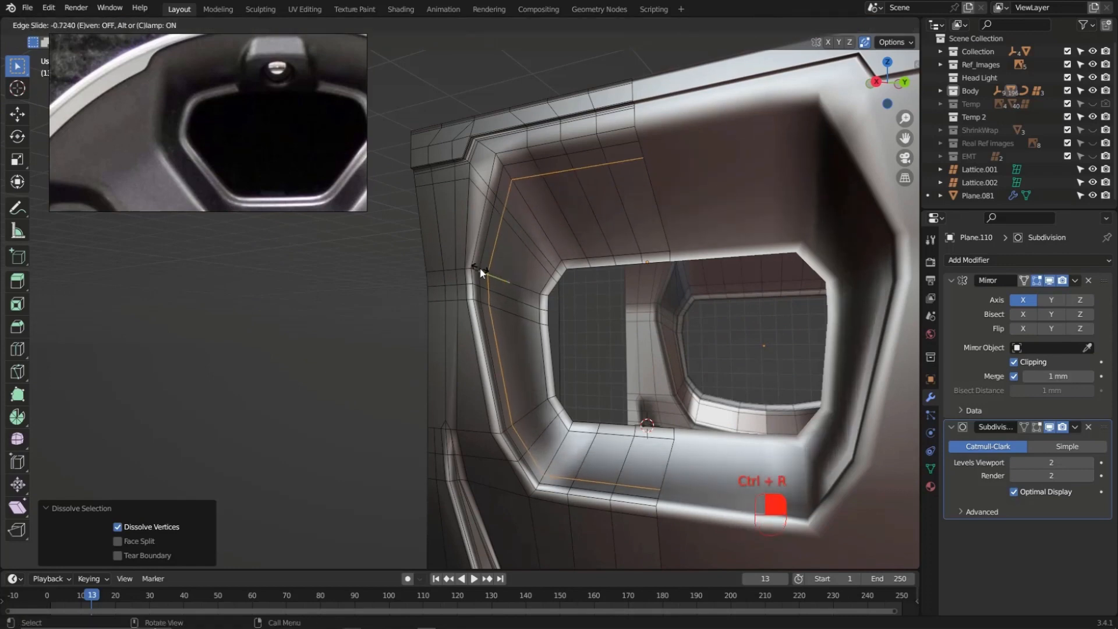
left_click(477, 267)
middle_click_drag(492, 267, 544, 265)
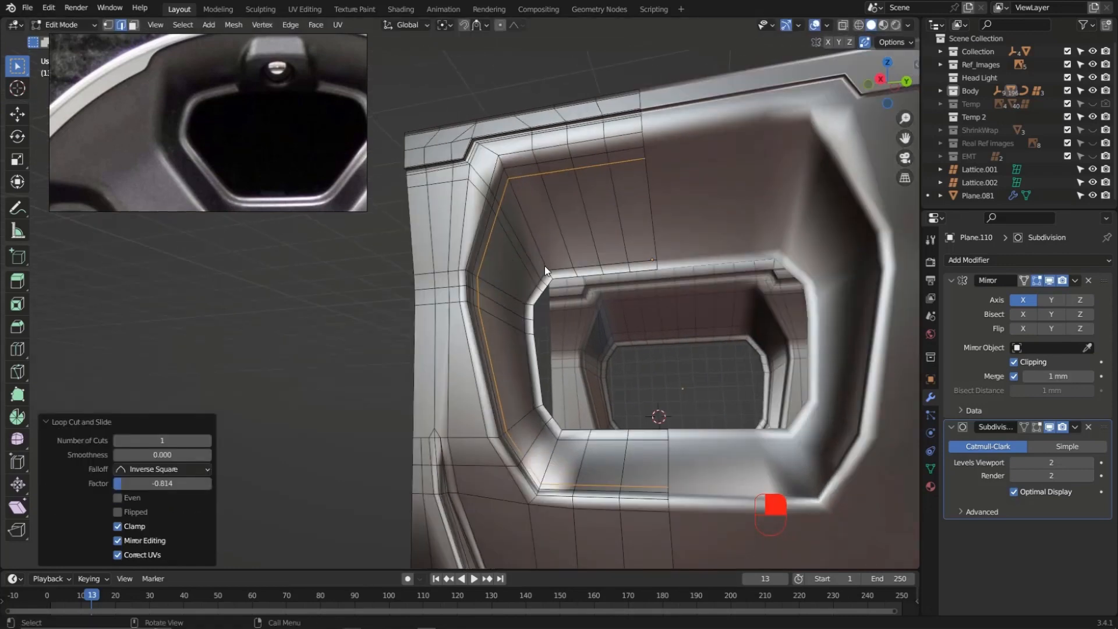
Add a loop cut around the recess walls near the window opening with factor about 0.94, plus another along the opening's narrow lip
middle_click_drag(484, 238, 560, 271)
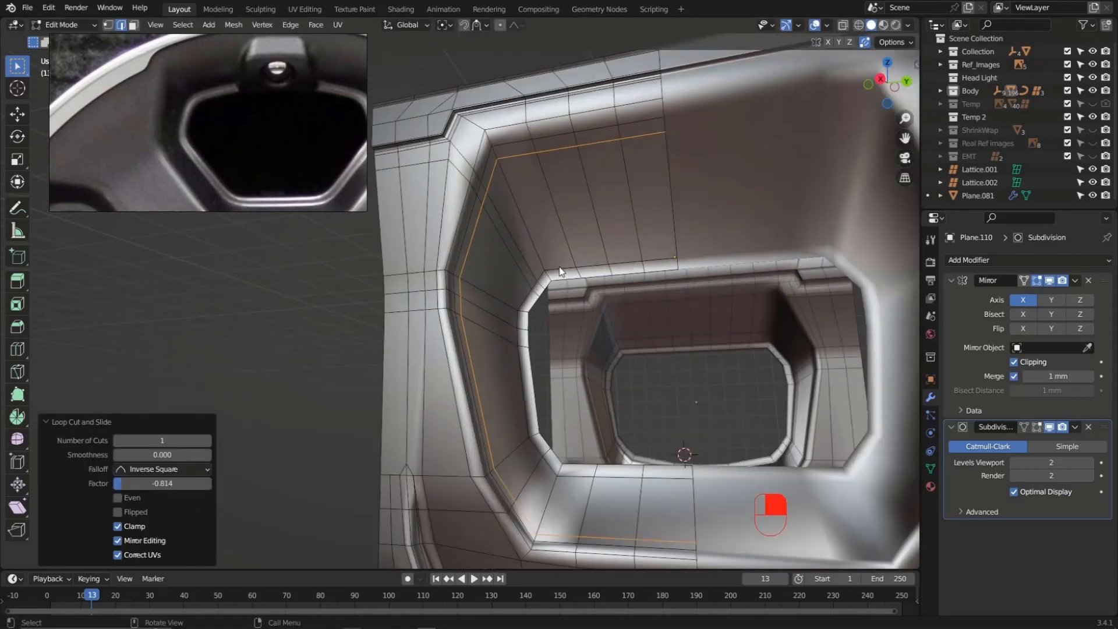
key("ctrl+r")
left_click(545, 268)
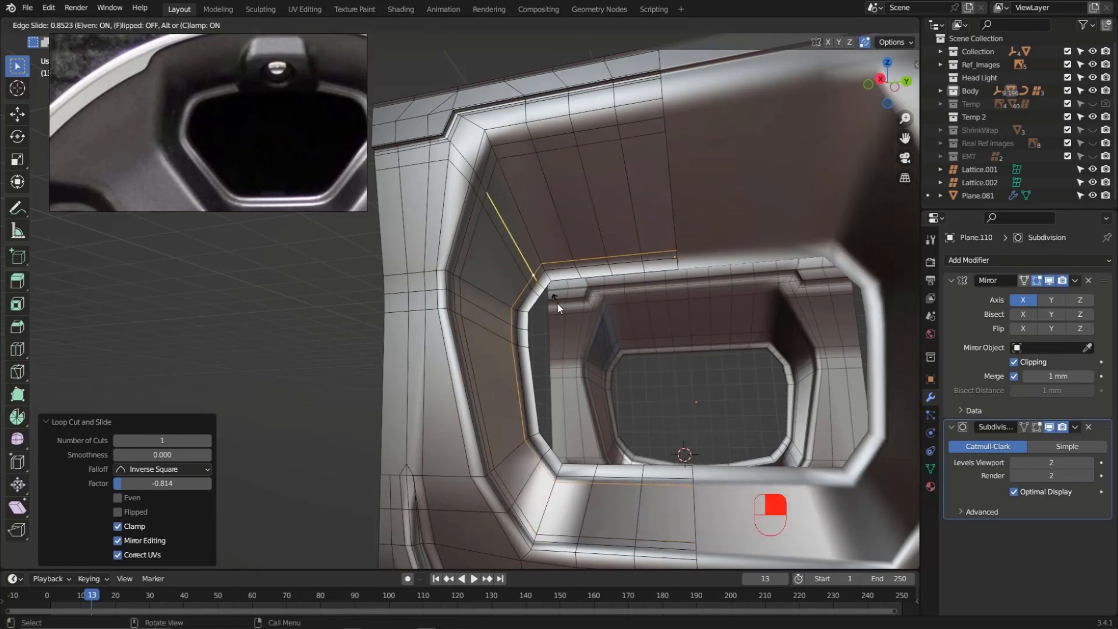
left_click_drag(572, 322, 588, 340)
scroll(561, 302, "up", 3)
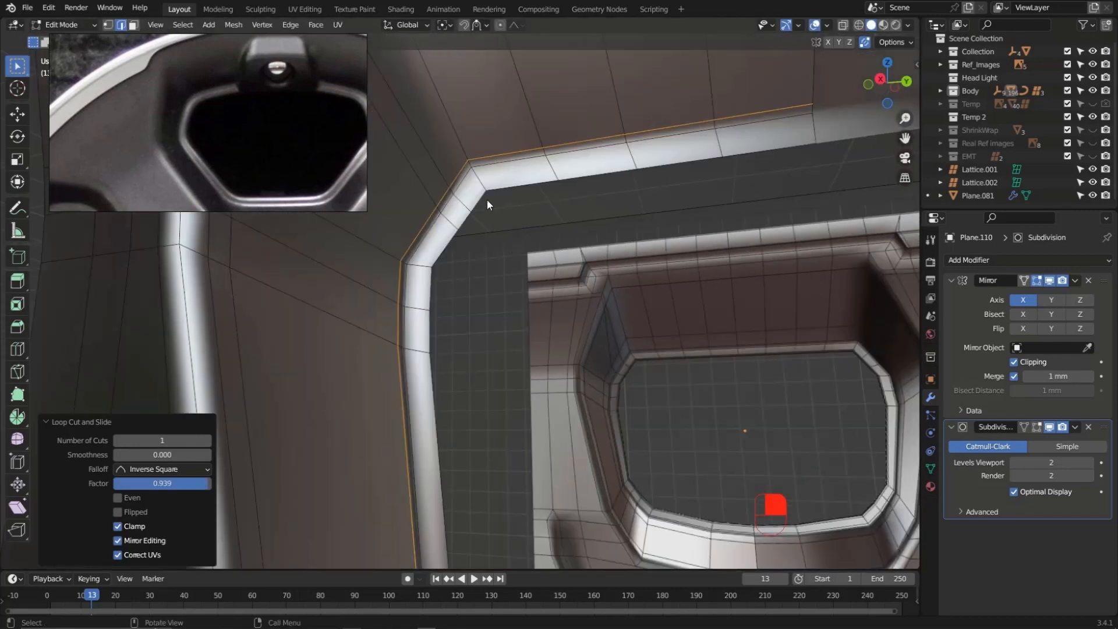
key("ctrl+r")
left_click(479, 182)
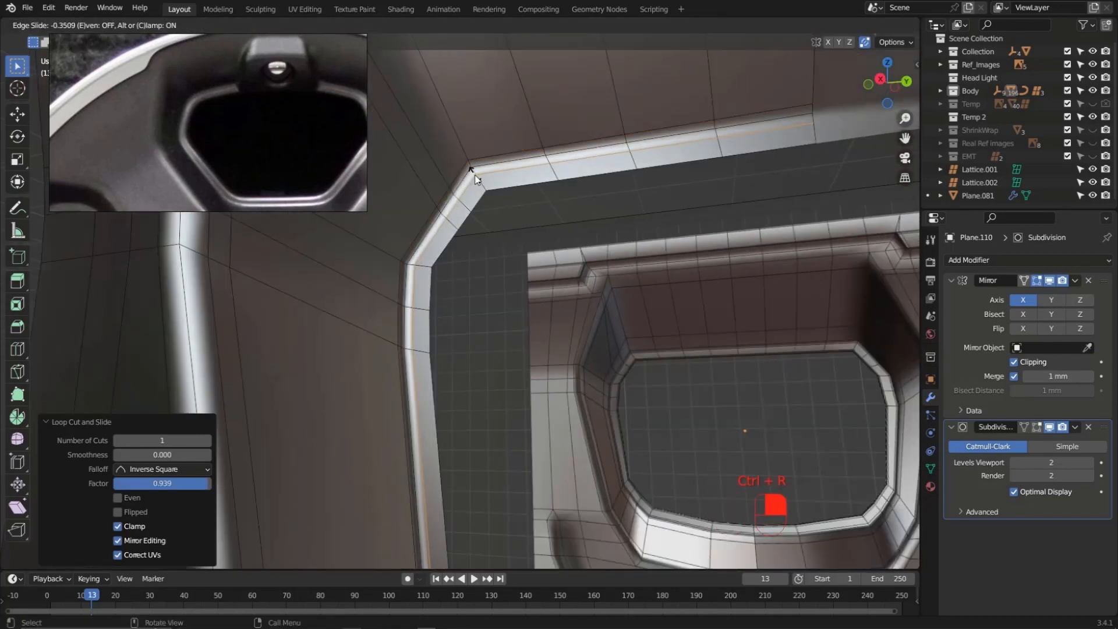
left_click(475, 176)
Knife an edge along the spoke's outer strip from beside the lower groove's tip up to the loops beside the window
middle_click_drag(454, 197, 466, 392)
scroll(443, 390, "up", 2)
left_click(442, 382)
middle_click_drag(472, 387, 454, 417)
key("k")
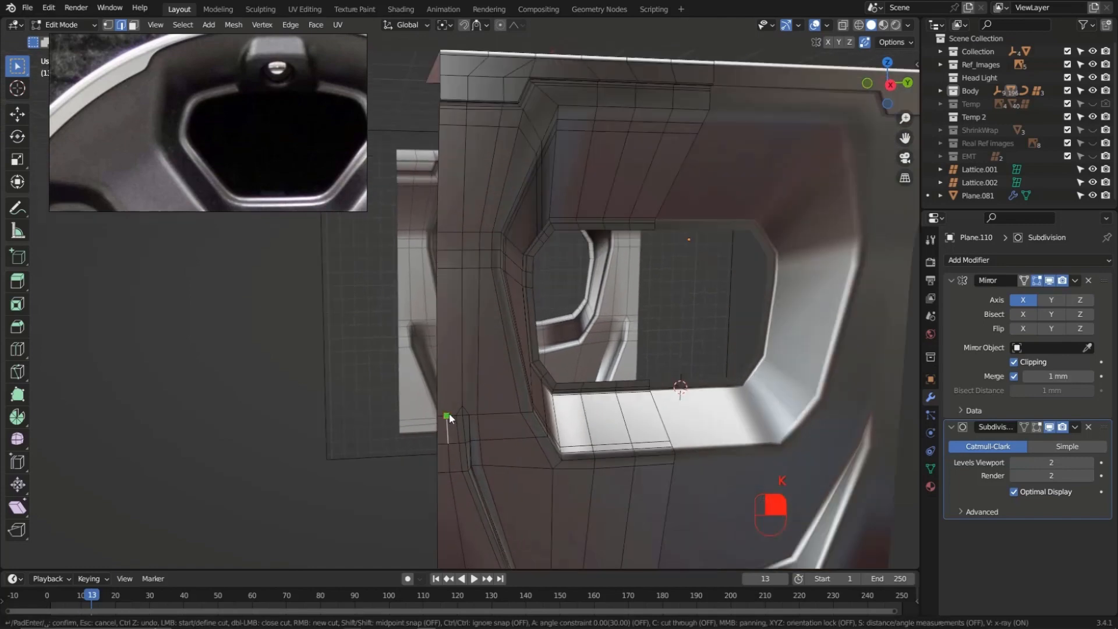
left_click(462, 267)
key("Return")
scroll(468, 353, "down", 3)
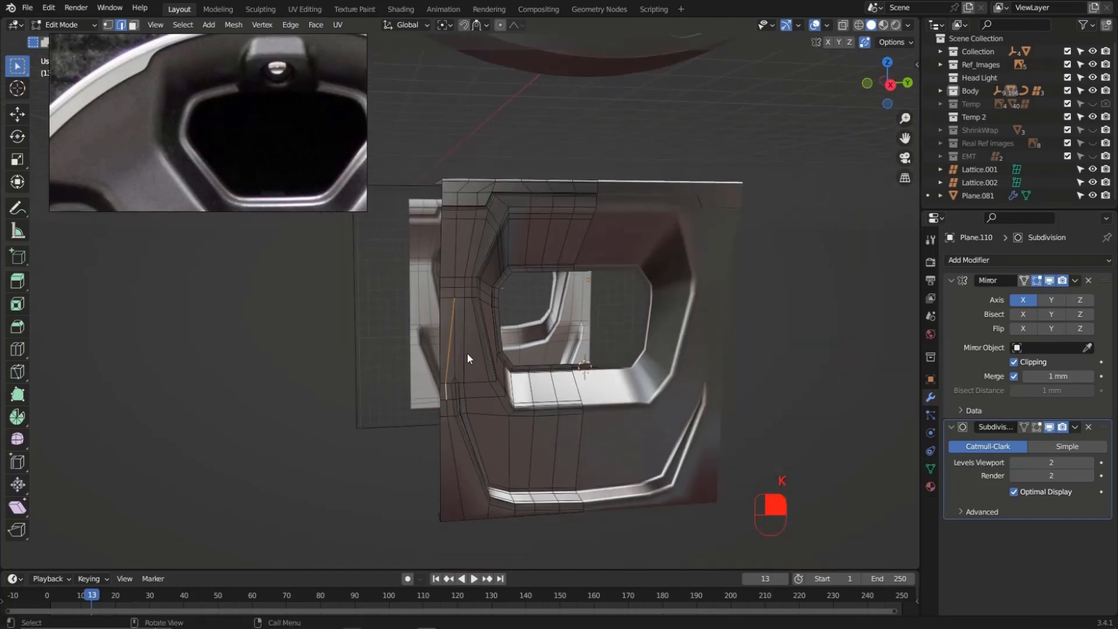
Examine the smoothed lower groove of the rim segment in Object Mode, including from the right side view
middle_click_drag(468, 353, 571, 402)
key("Tab")
key("alt+a")
scroll(537, 481, "up", 3)
scroll(535, 483, "up", 2)
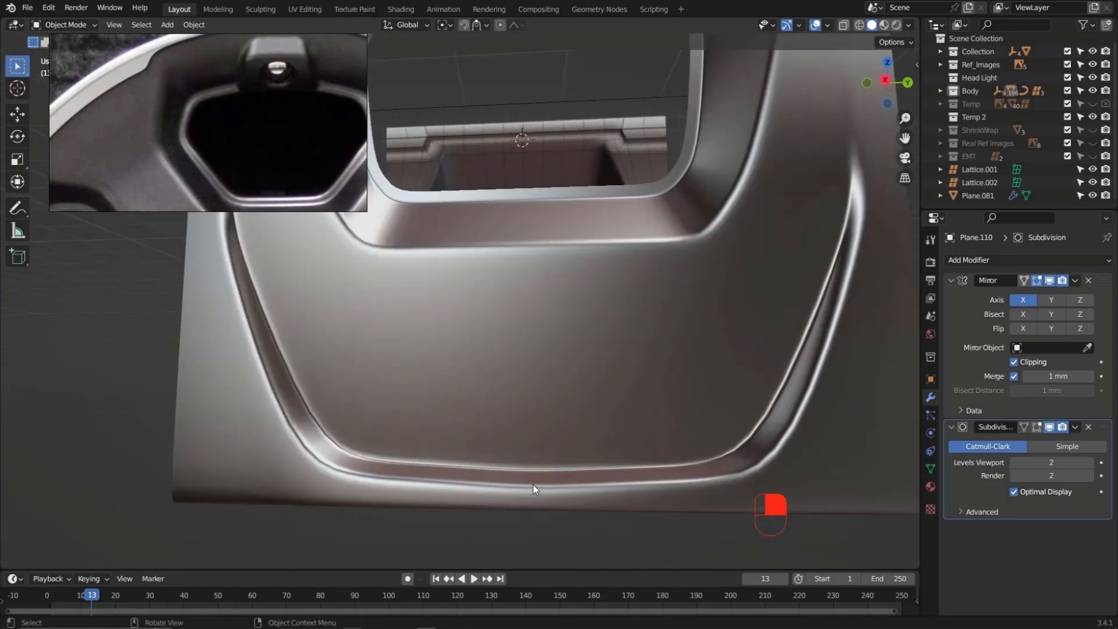
key("KP_3")
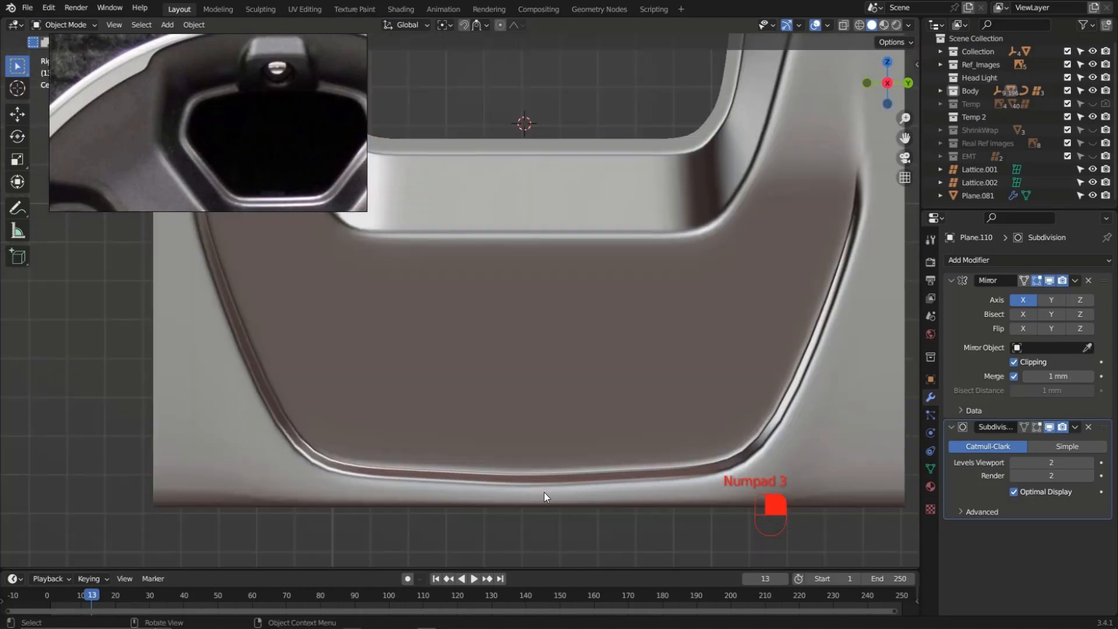
scroll(523, 479, "down", 1)
left_click(515, 487)
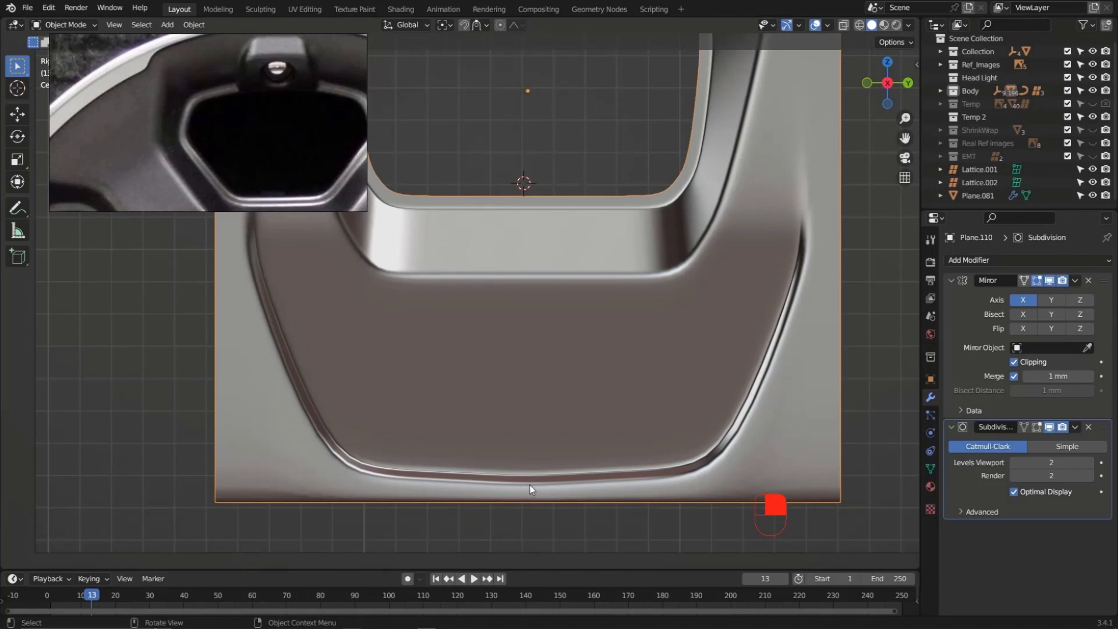
scroll(502, 466, "down", 1)
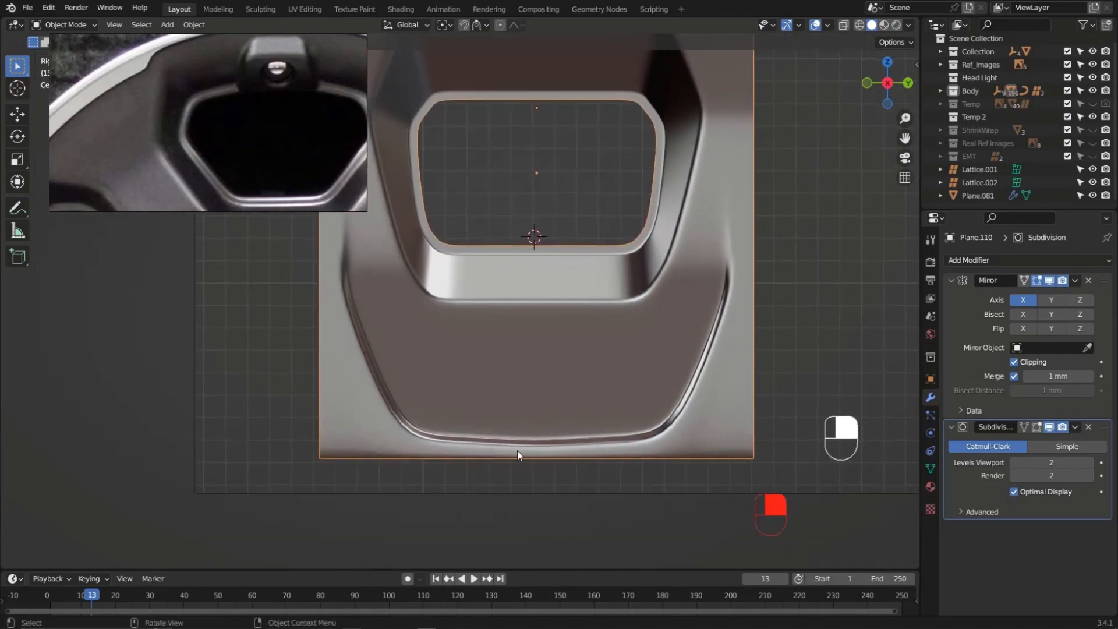
scroll(528, 448, "up", 2)
Raise the lower groove's vertices on the mirror centre line by about 2.9 mm
key("Tab")
scroll(523, 446, "up", 1)
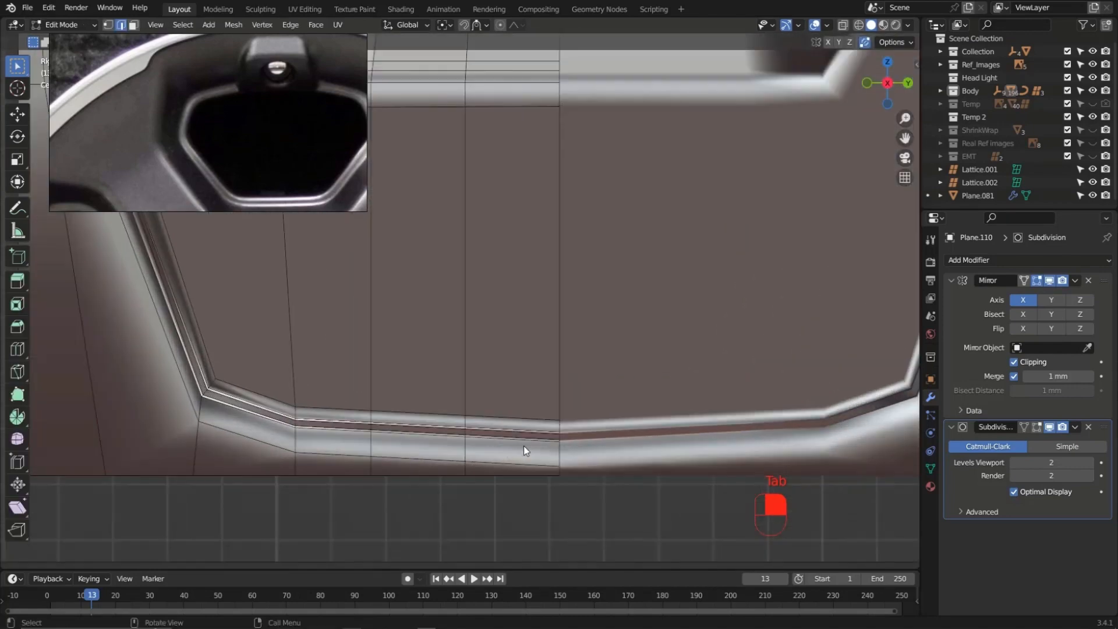
key("1")
left_click(558, 436)
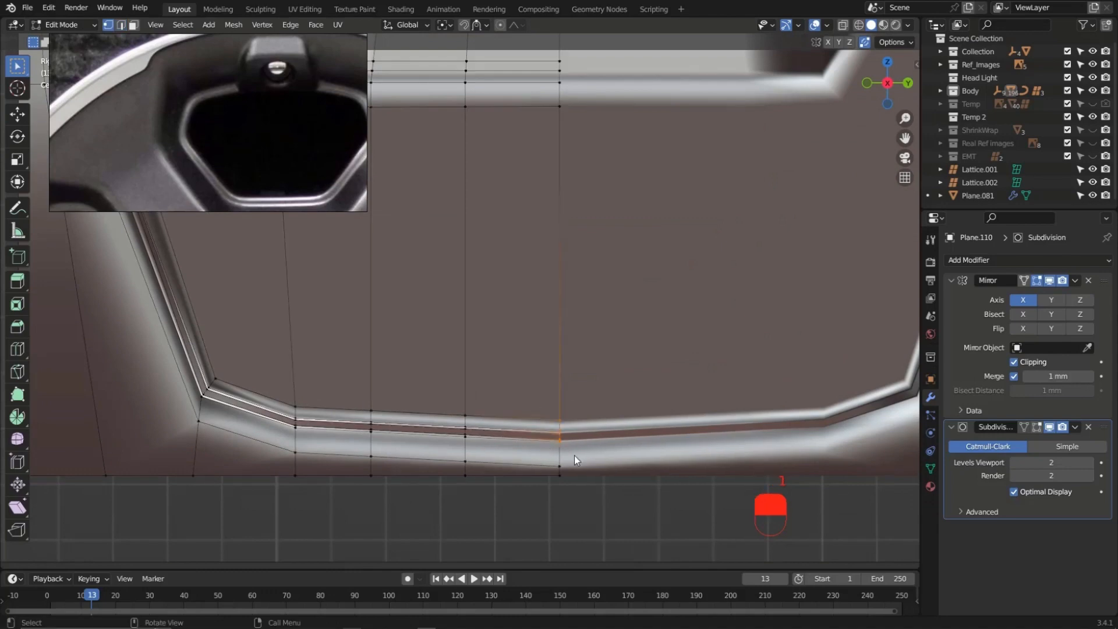
scroll(558, 436, "up", 3)
key("g")
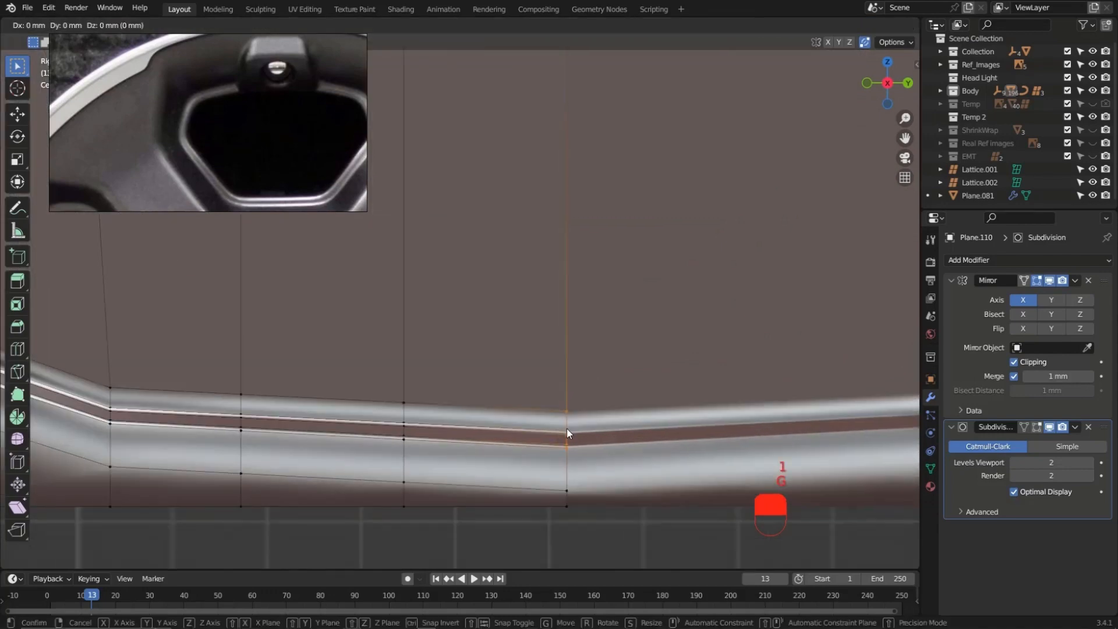
left_click(565, 420)
scroll(526, 429, "down", 2)
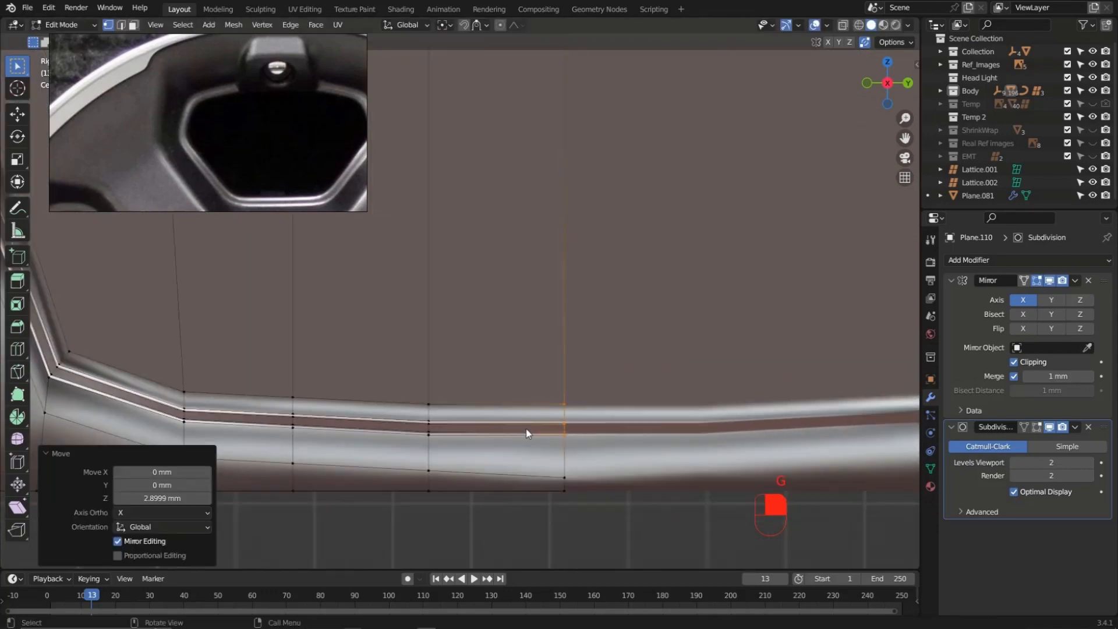
Lower the groove's vertex column nearest the bend by about 2.8 mm along Z to level it with the middle
middle_click_drag(384, 424, 519, 394, "shift")
left_click_drag(440, 350, 477, 400)
left_click(477, 399)
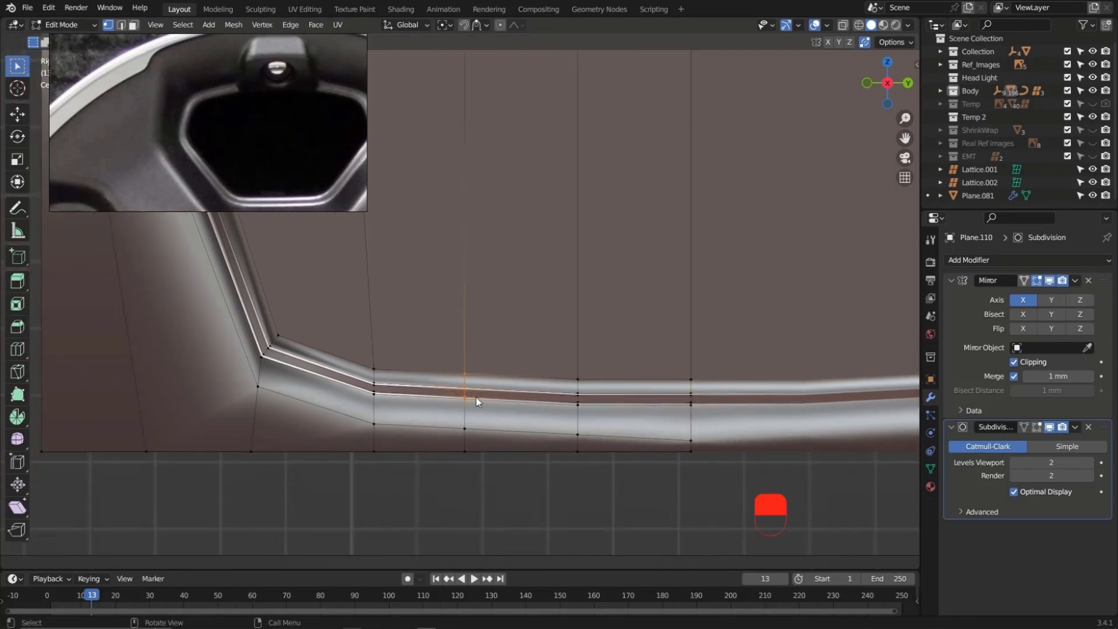
key("g")
key("z")
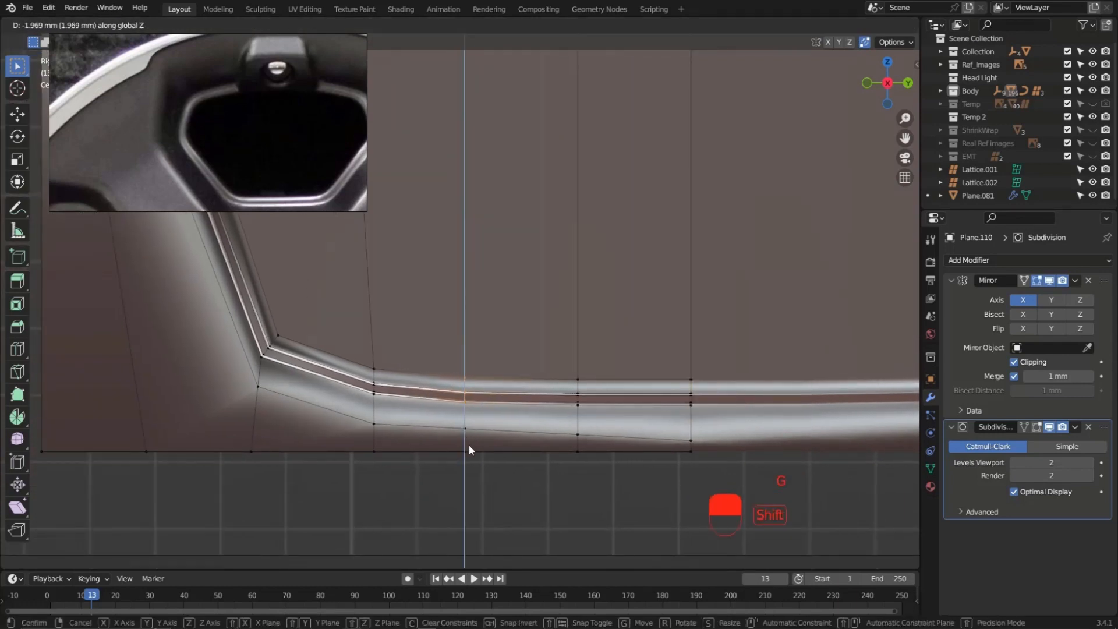
left_click(469, 459)
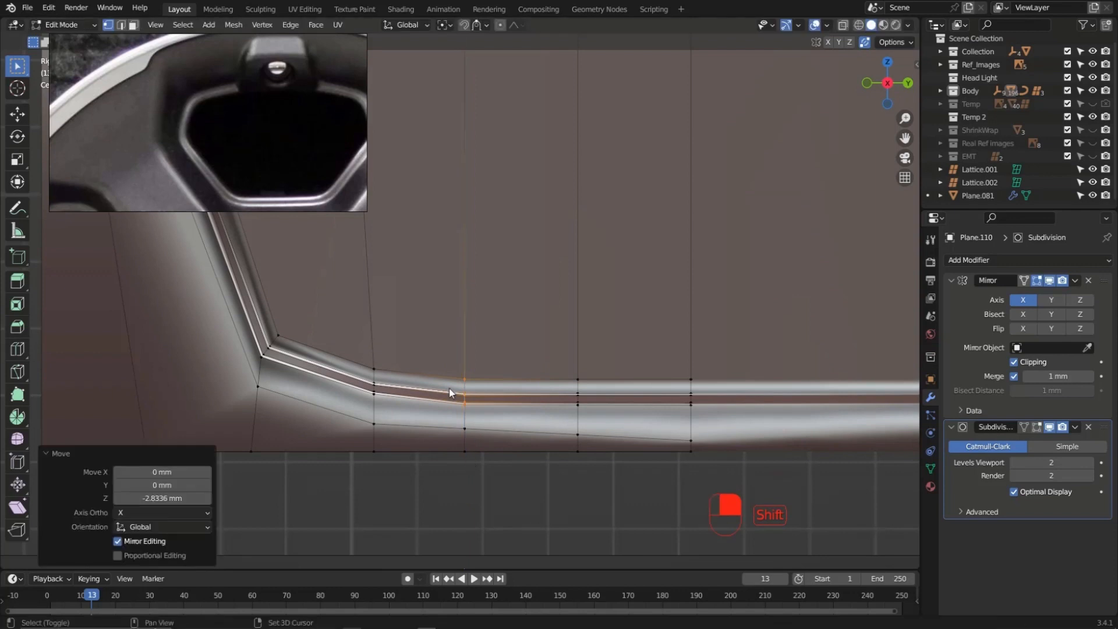
Raise the three level vertex columns of the lower groove together by about 0.9 mm along Z
left_click_drag(434, 332, 702, 409)
key("g")
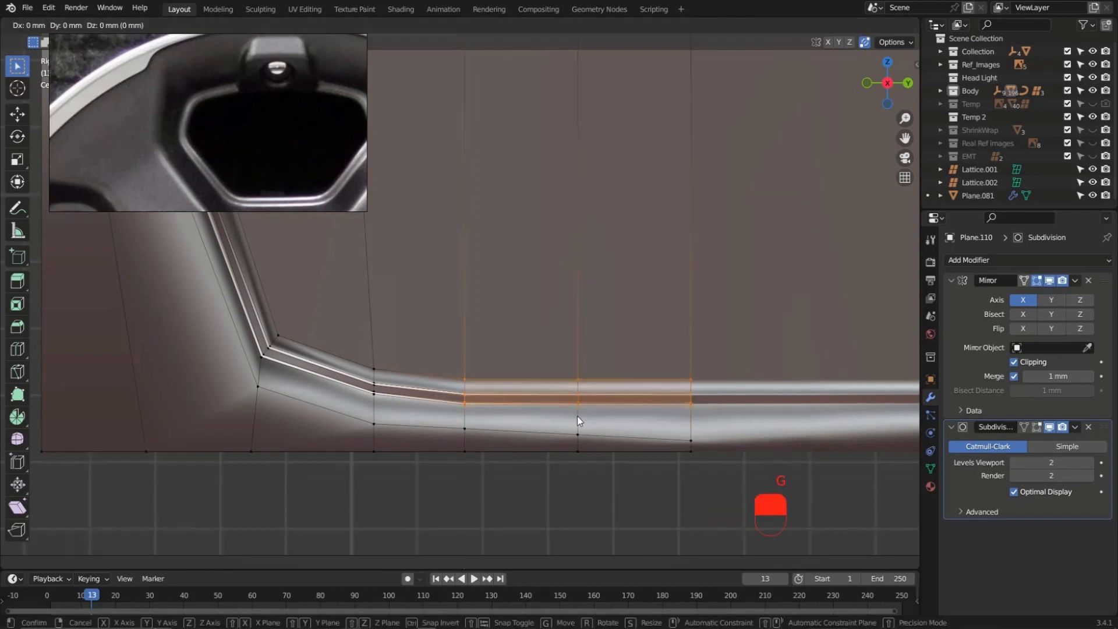
key("z")
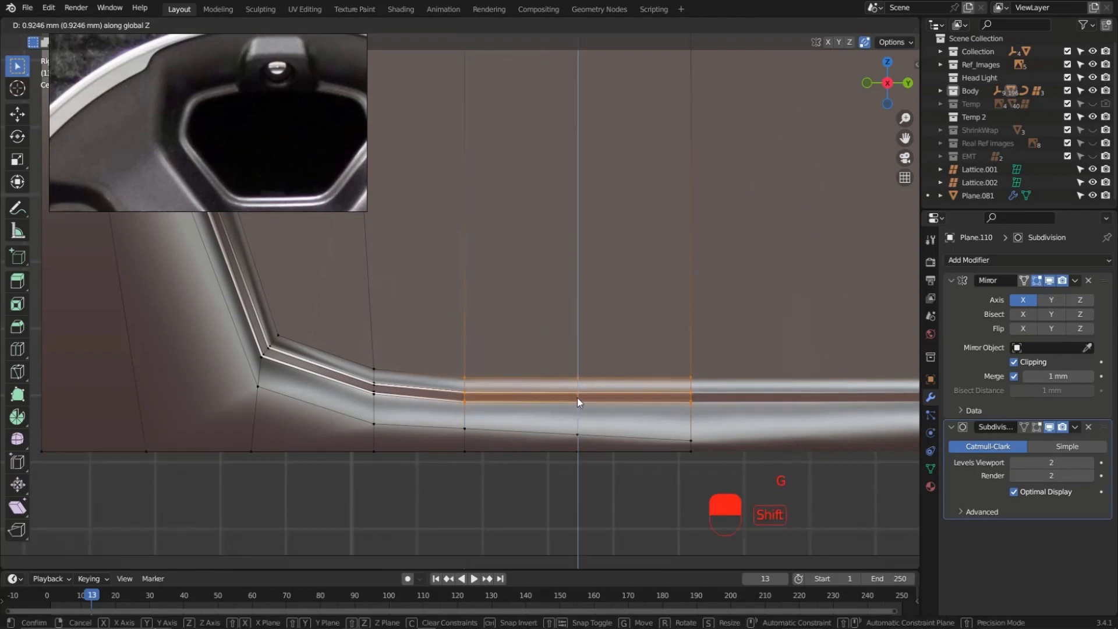
left_click(578, 403)
Raise the centre-line vertex below the groove by about 5 mm along Z
right_click(691, 441)
key("g")
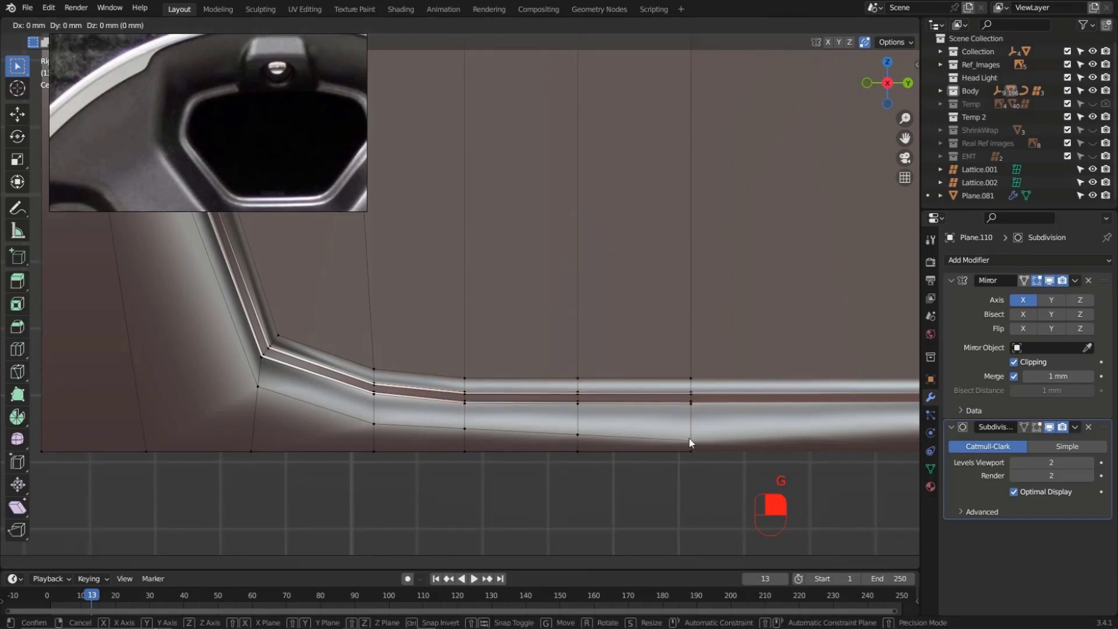
key("z")
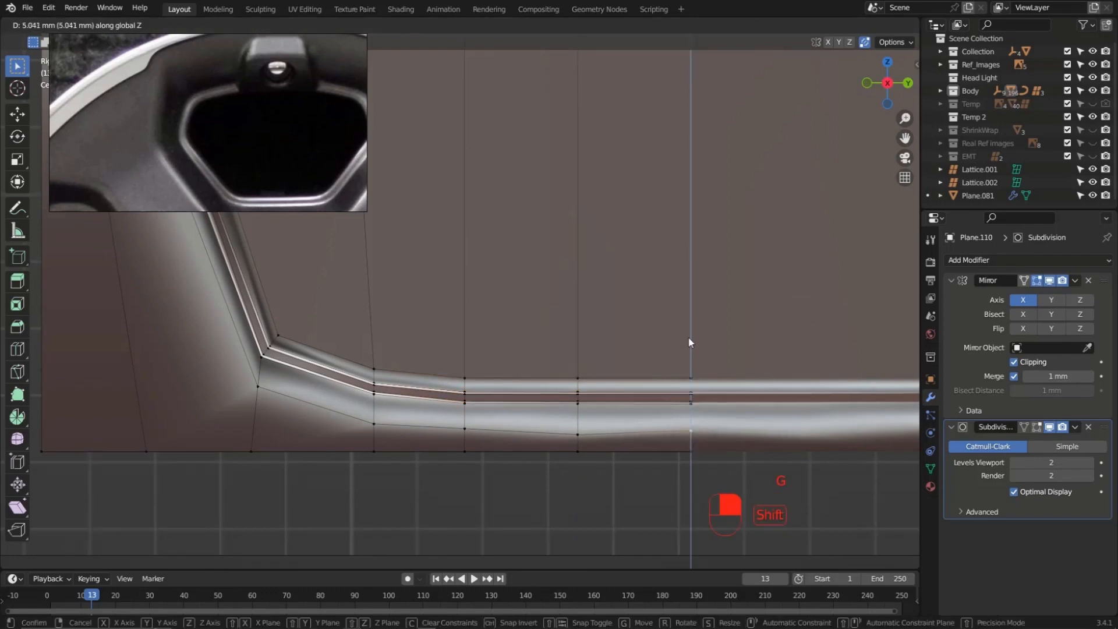
left_click(689, 342)
Raise the neighbouring vertex below the groove by about 1.5 mm along Z, and set the snapping target to Vertex
right_click(579, 430)
key("g")
key("z")
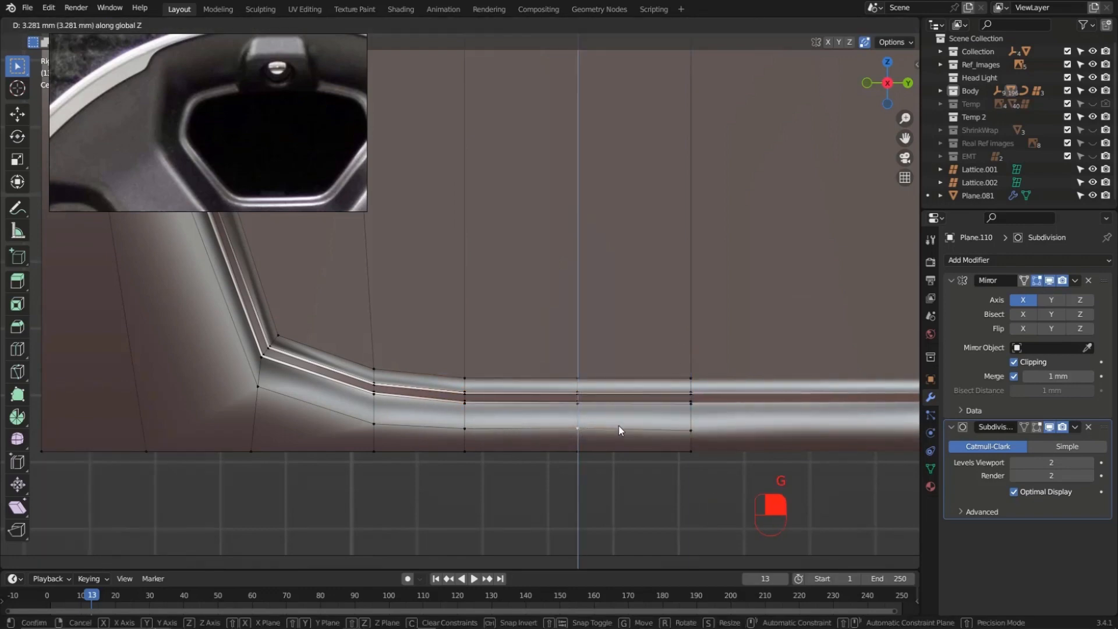
key("ctrl")
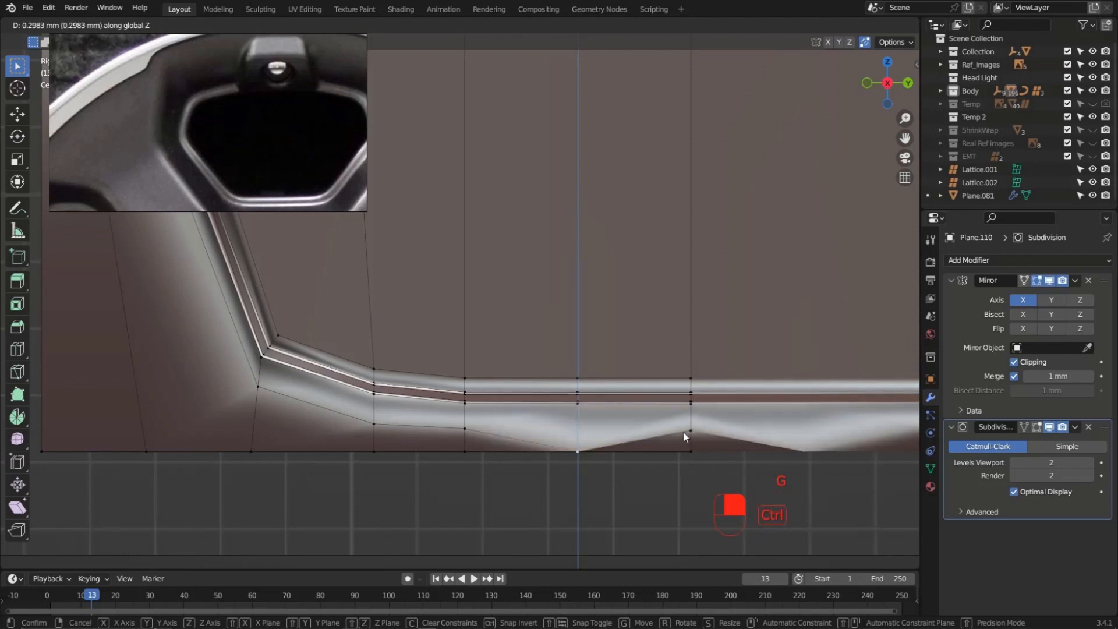
left_click(686, 434)
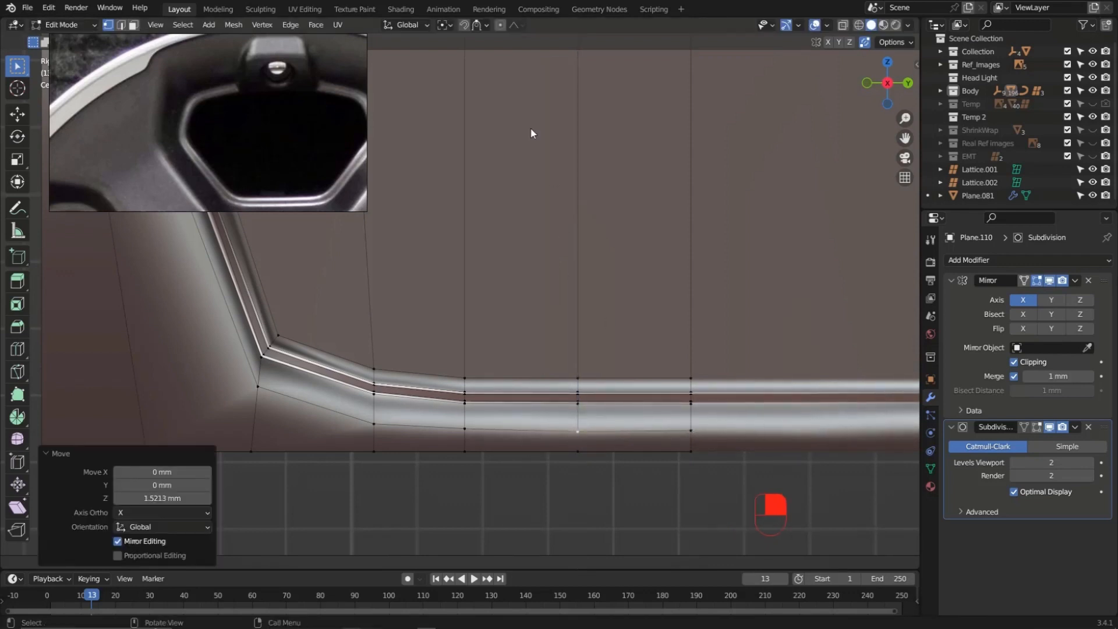
left_click(483, 25)
left_click(454, 65)
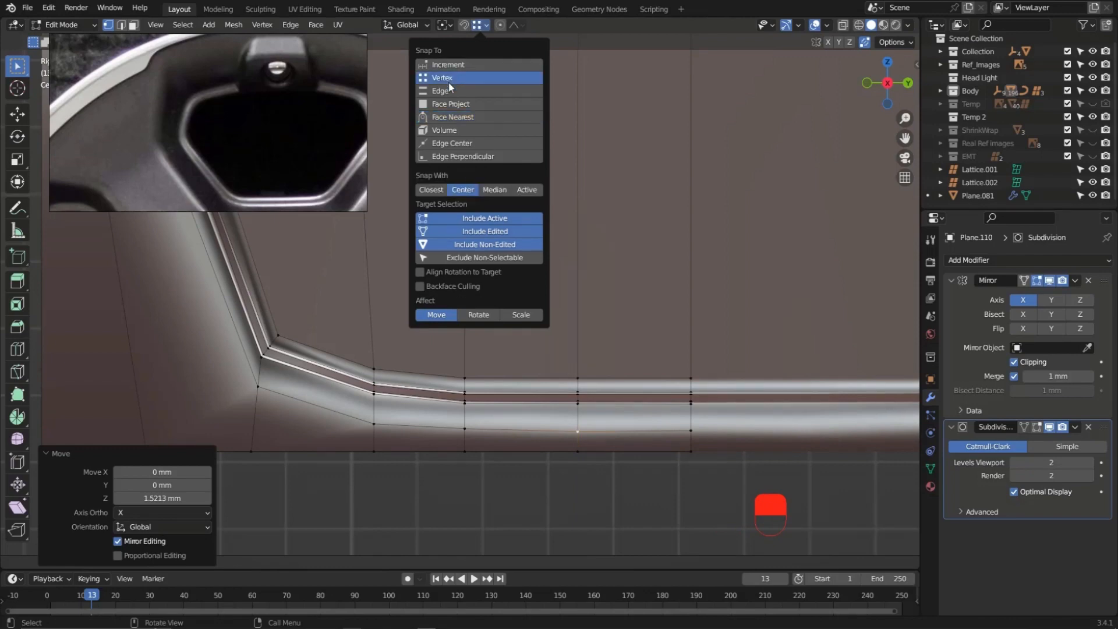
Raise the neighbouring vertex below the groove about 0.53 mm along Z, snapped level with the centre-line vertex
key("g")
key("z")
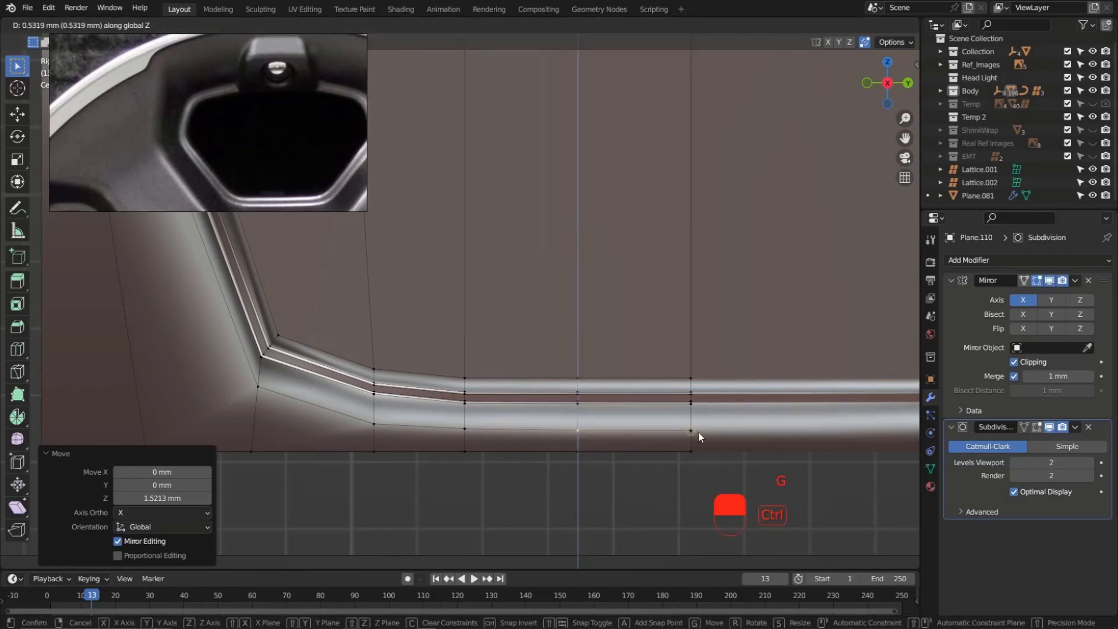
left_click(690, 435, "ctrl")
scroll(463, 420, "down", 7)
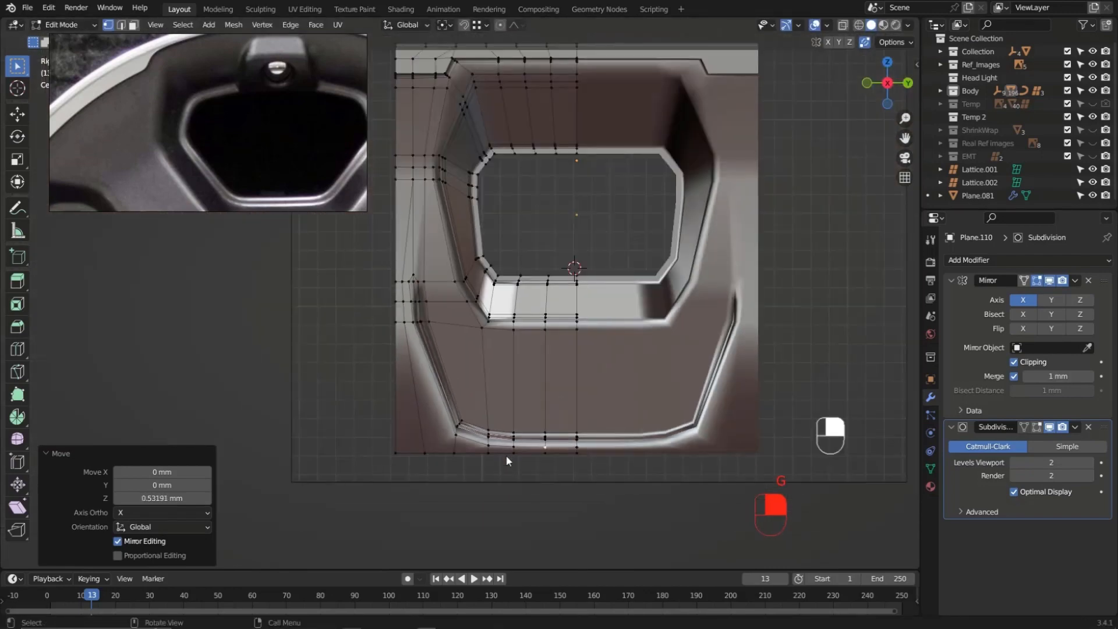
Duplicate the whole rim segment in Object Mode and place the copy about 1720 mm lower along Z
middle_click_drag(507, 385, 536, 300)
key("Tab")
scroll(516, 377, "down", 5)
key("shift+d")
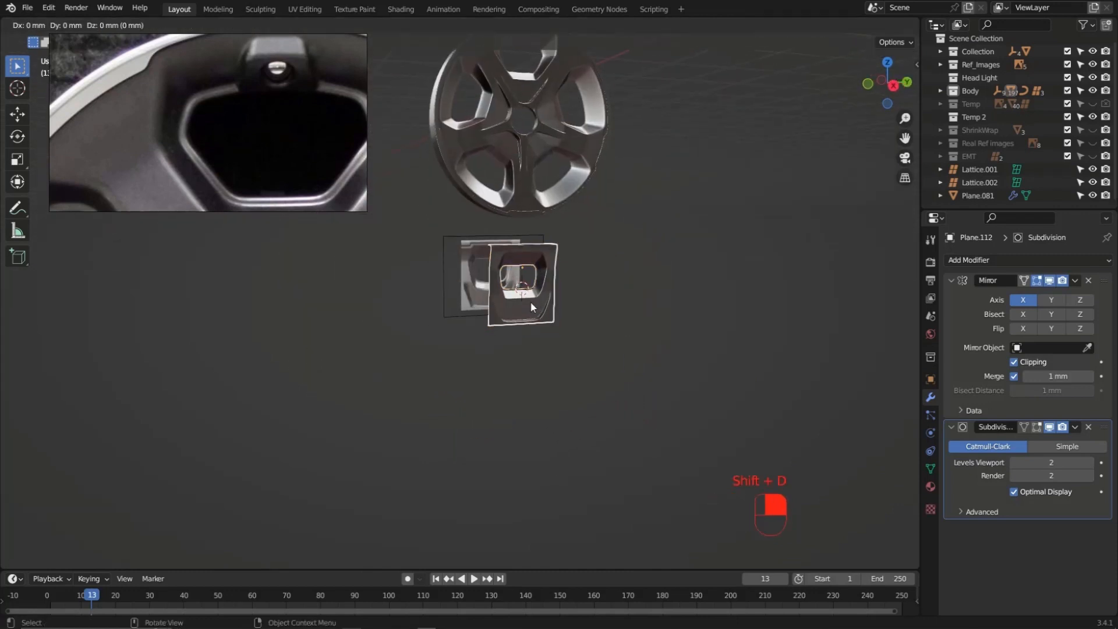
key("z")
left_click(531, 454)
middle_click_drag(531, 453, 554, 355, "shift")
scroll(555, 355, "up", 5)
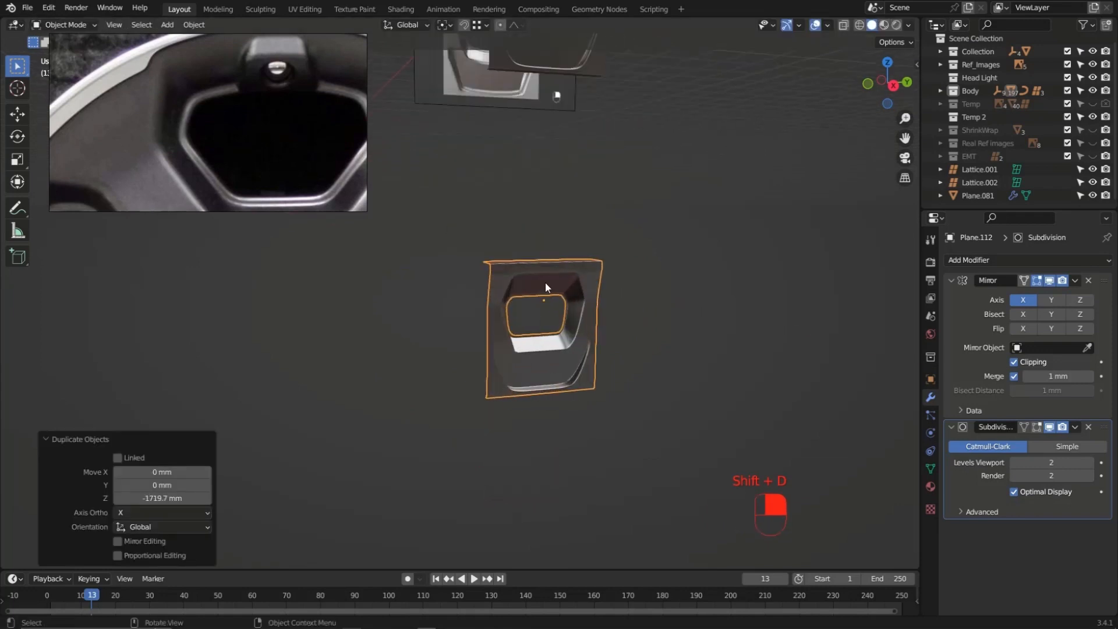
Add an Array modifier to the copied segment, placed between its Mirror and Subdivision modifiers
left_click(951, 281)
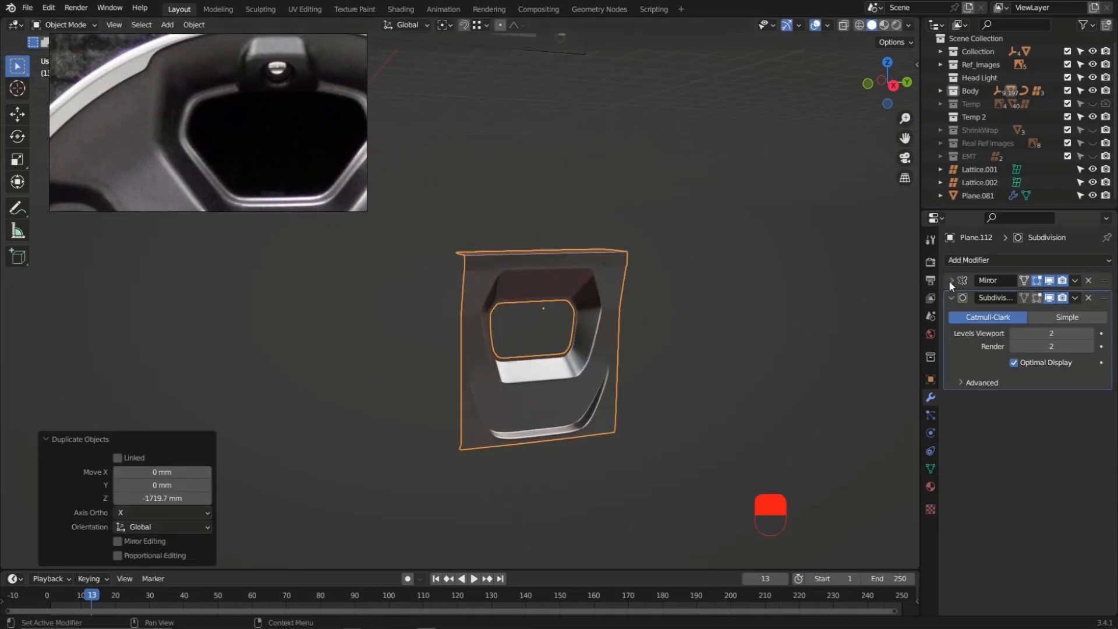
left_click(967, 261)
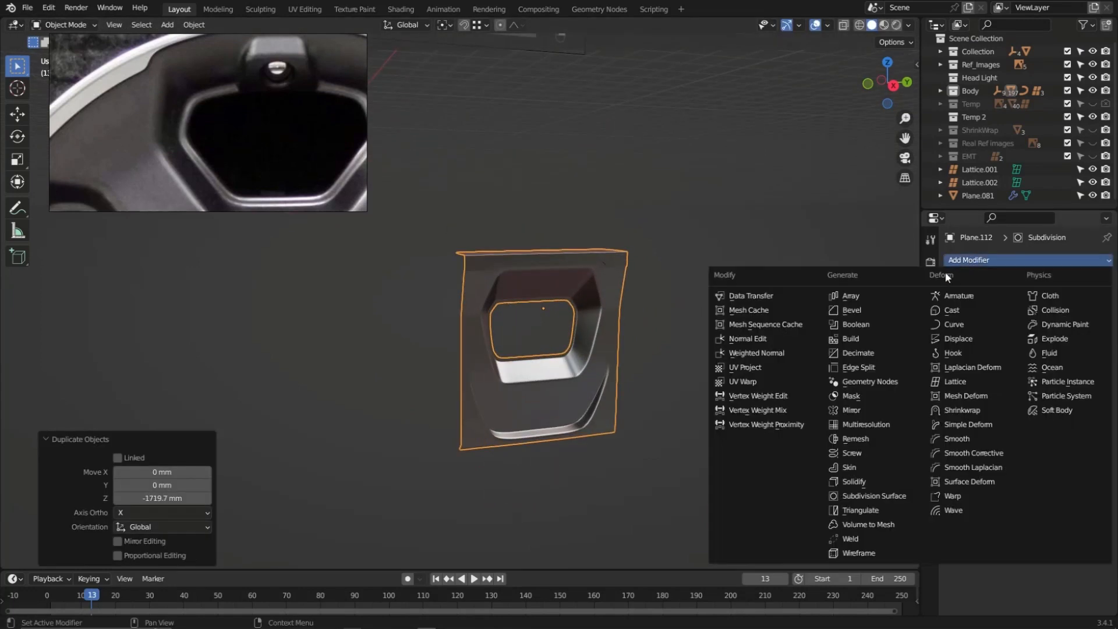
left_click(851, 296)
left_click_drag(1105, 399, 1105, 295)
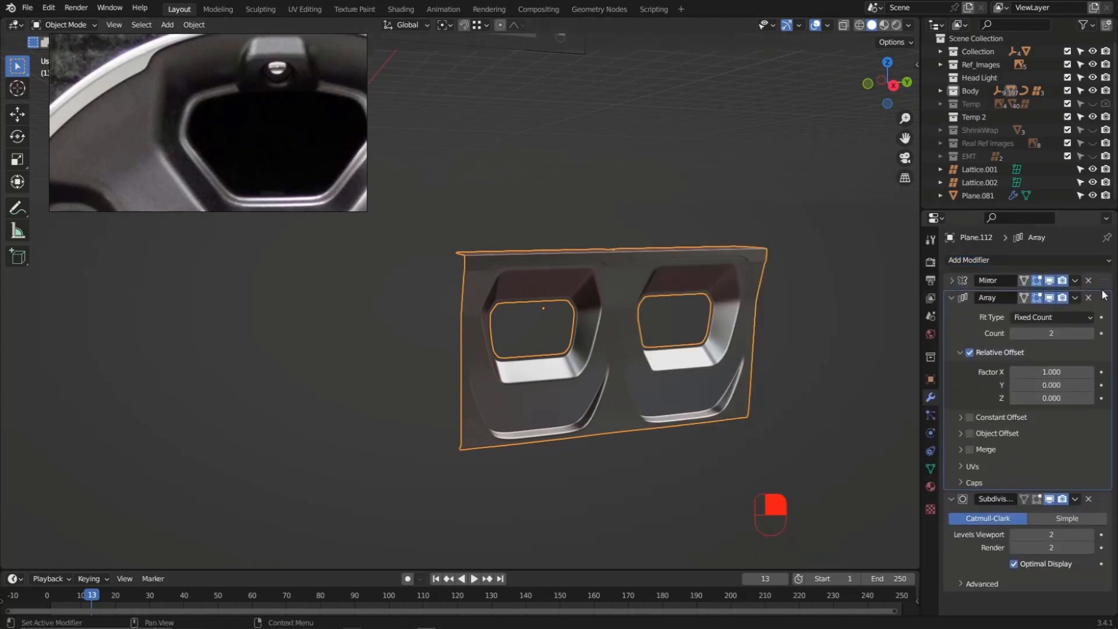
Set the Array count to 5 and enable Merge so the repeated segments join
left_click(1090, 334)
left_click(1090, 333)
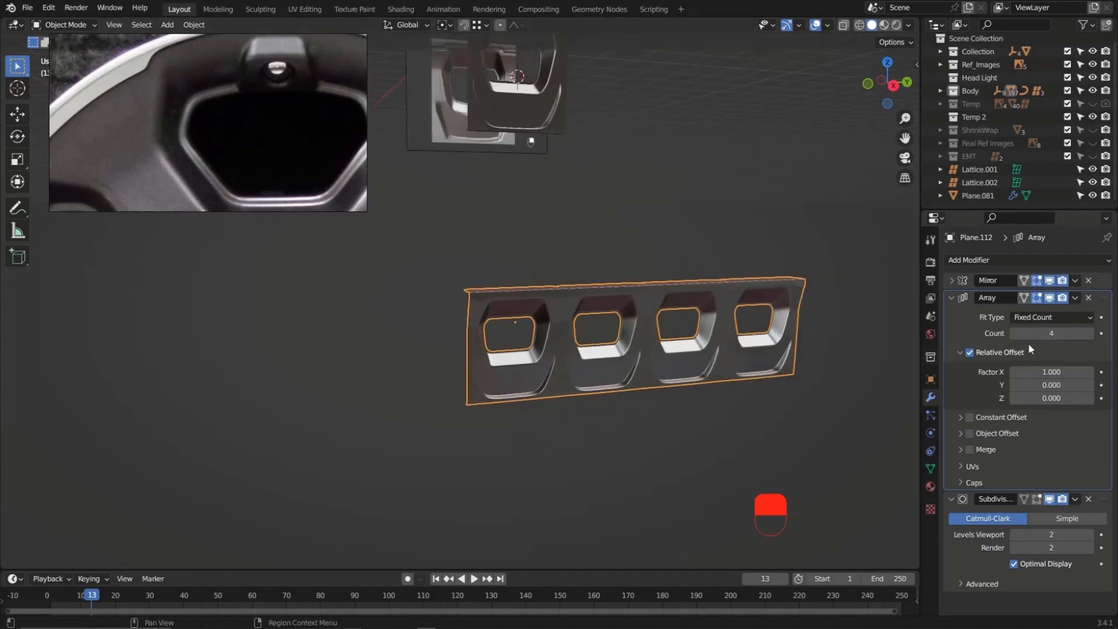
left_click(1091, 333)
middle_click_drag(729, 375, 545, 326)
scroll(340, 311, "up", 2)
middle_click_drag(436, 302, 476, 318)
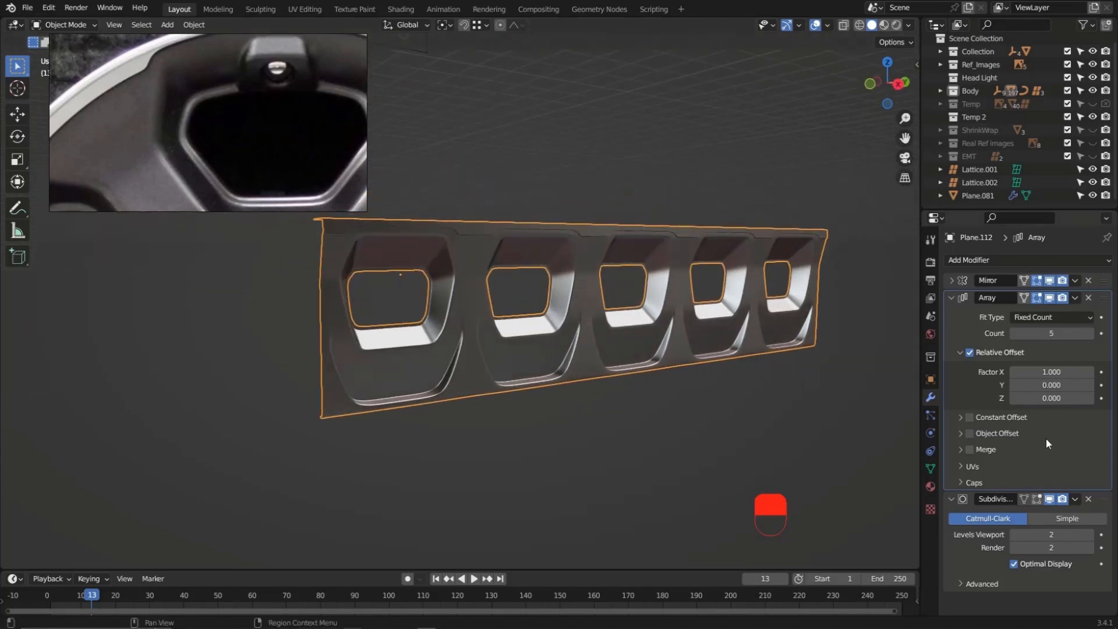
left_click(969, 450)
middle_click_drag(439, 282, 438, 197)
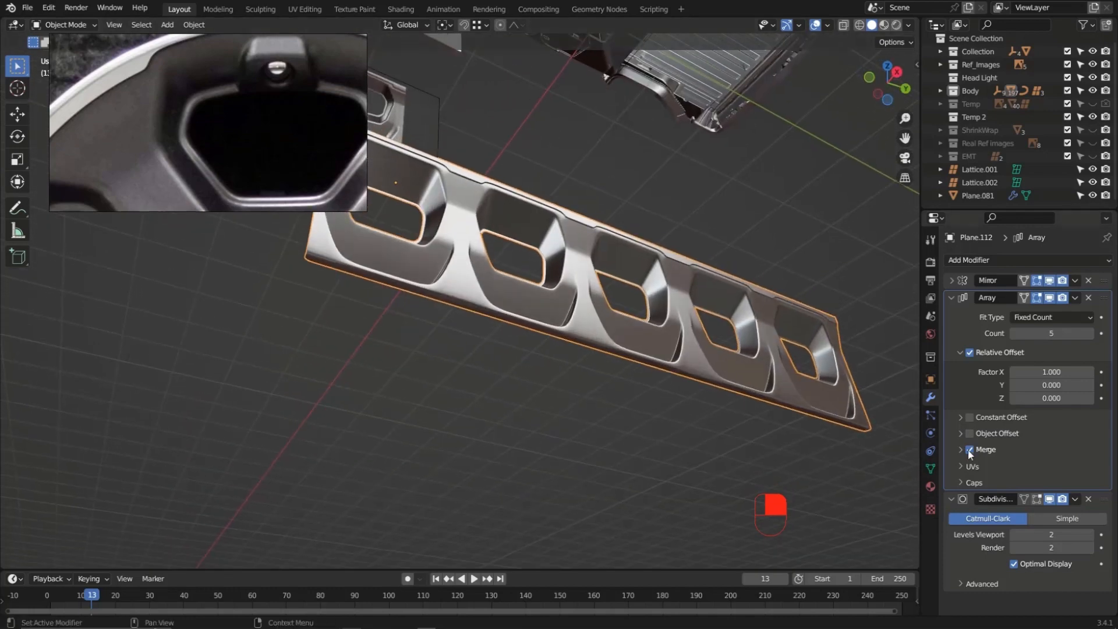
middle_click_drag(594, 385, 635, 350)
Add a Simple Deform modifier to the segment strip and place it before the Subdivision modifier
left_click(993, 261)
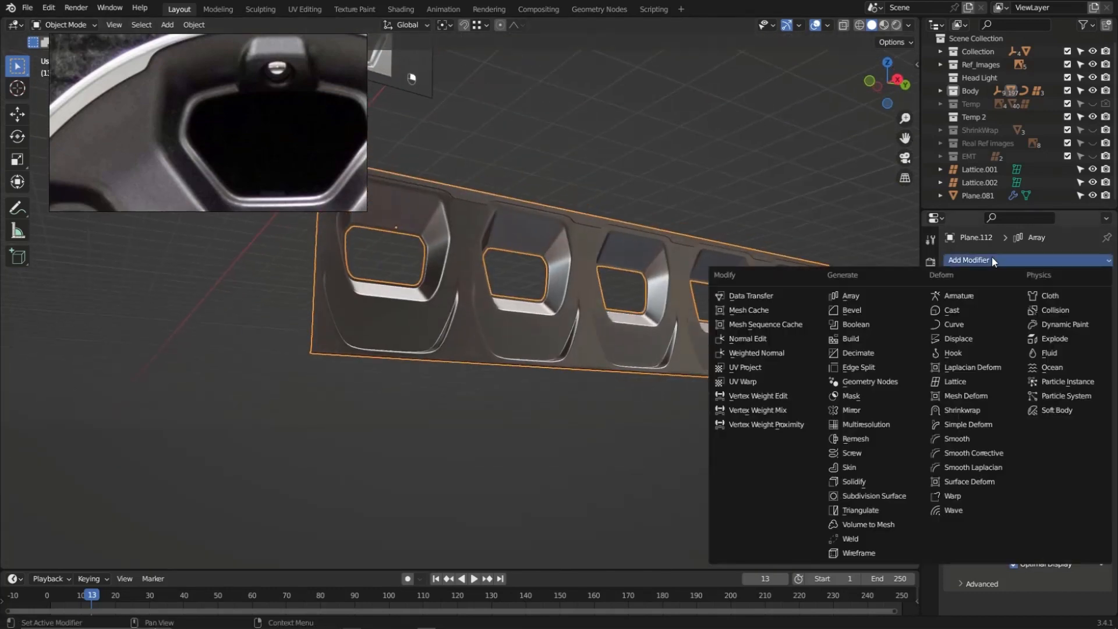
left_click(967, 424)
scroll(1025, 483, "down", 2)
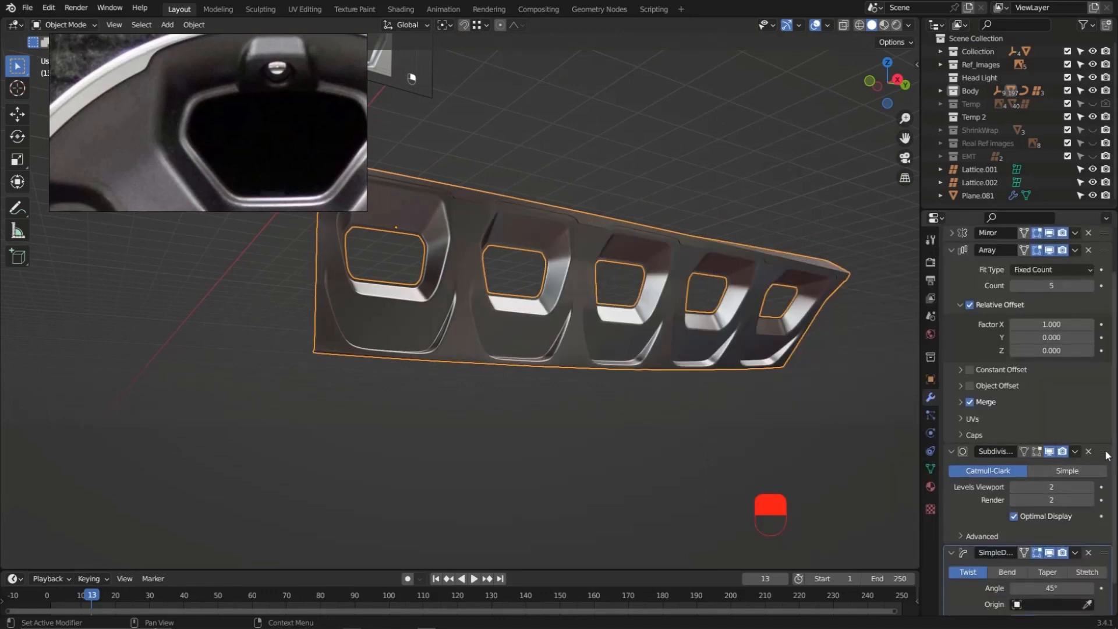
left_click_drag(1105, 452, 1098, 572)
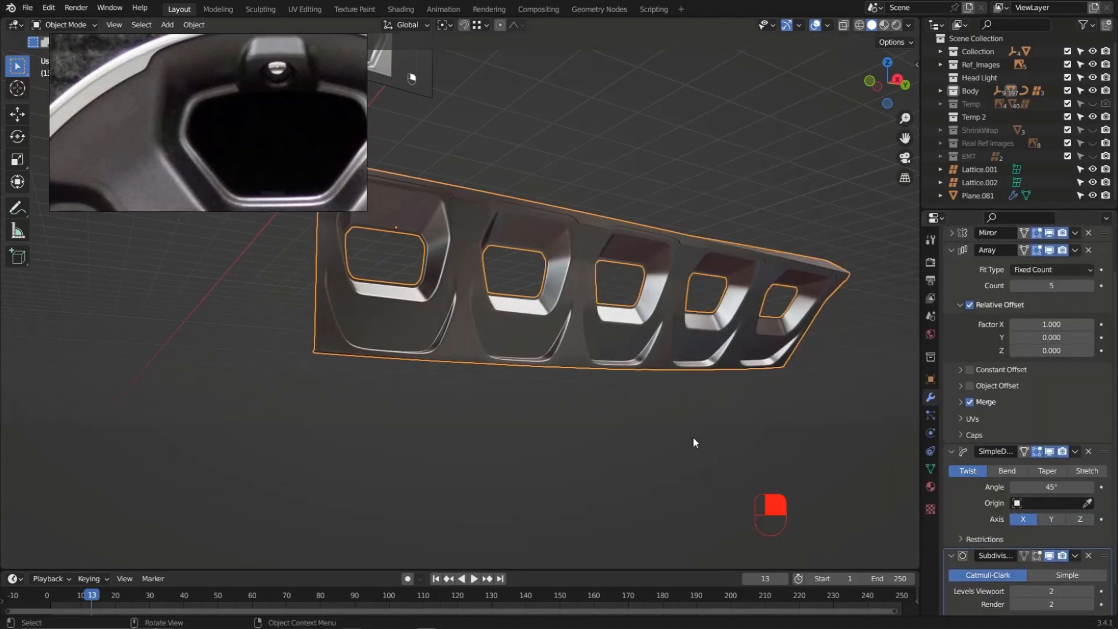
middle_click_drag(546, 352, 581, 373, "shift")
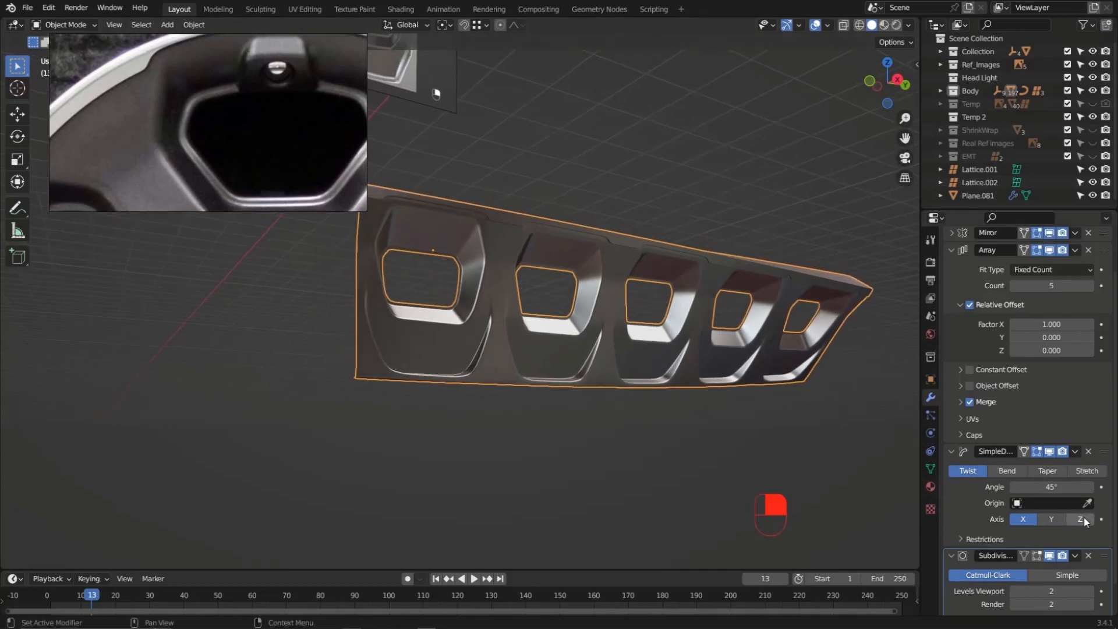
Try the Twist deformation on the strip along the Z, Y and X axes with an angle of -9.8°
left_click(1082, 519)
scroll(563, 381, "down", 2)
middle_click_drag(564, 384, 563, 416)
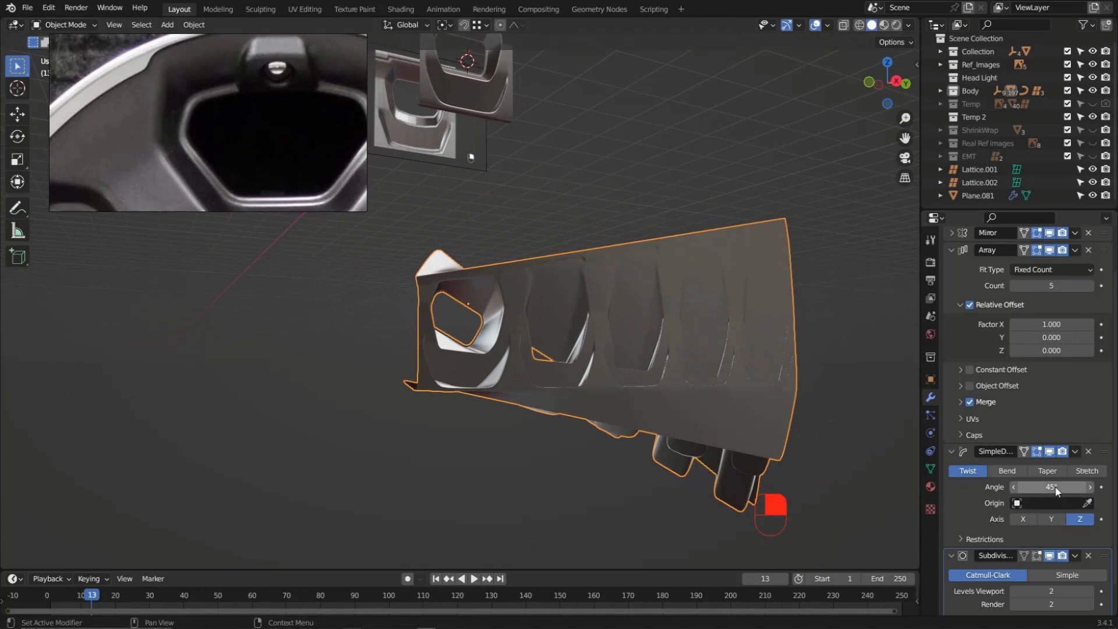
left_click_drag(1053, 488, 739, 474)
left_click(1047, 518)
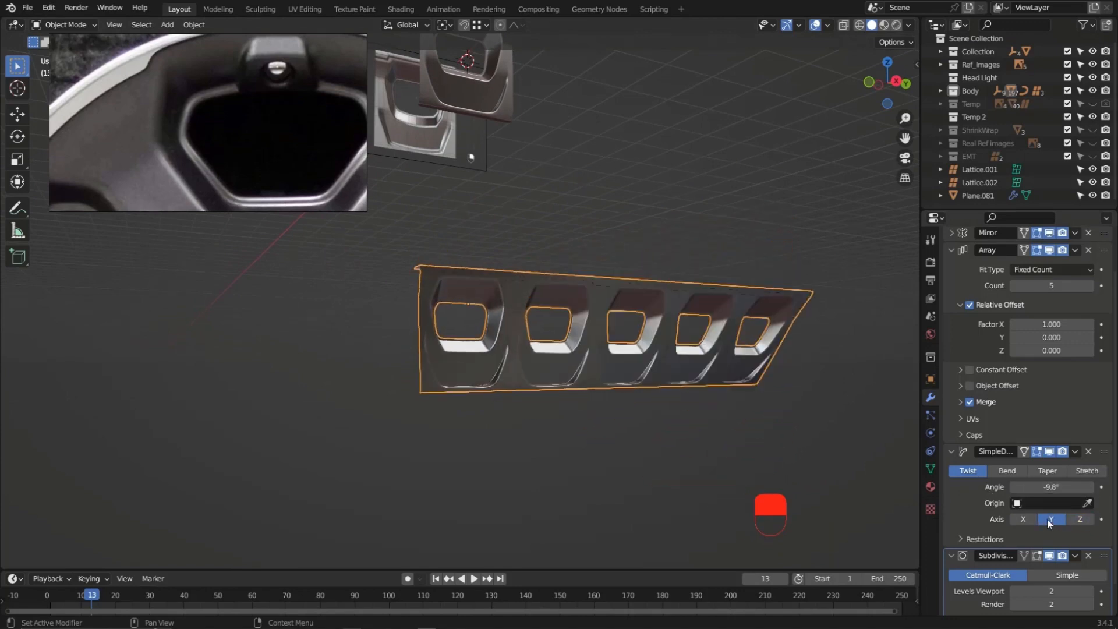
left_click(1024, 521)
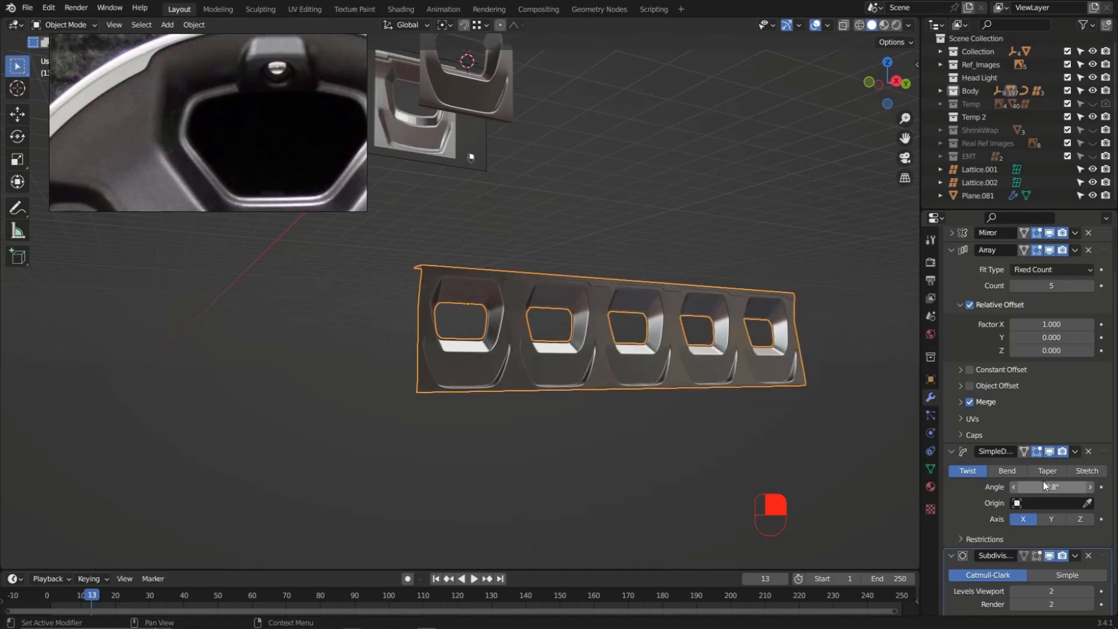
left_click_drag(1080, 487, 1024, 487)
right_click(1024, 487)
scroll(529, 377, "down", 4)
middle_click_drag(529, 377, 466, 374)
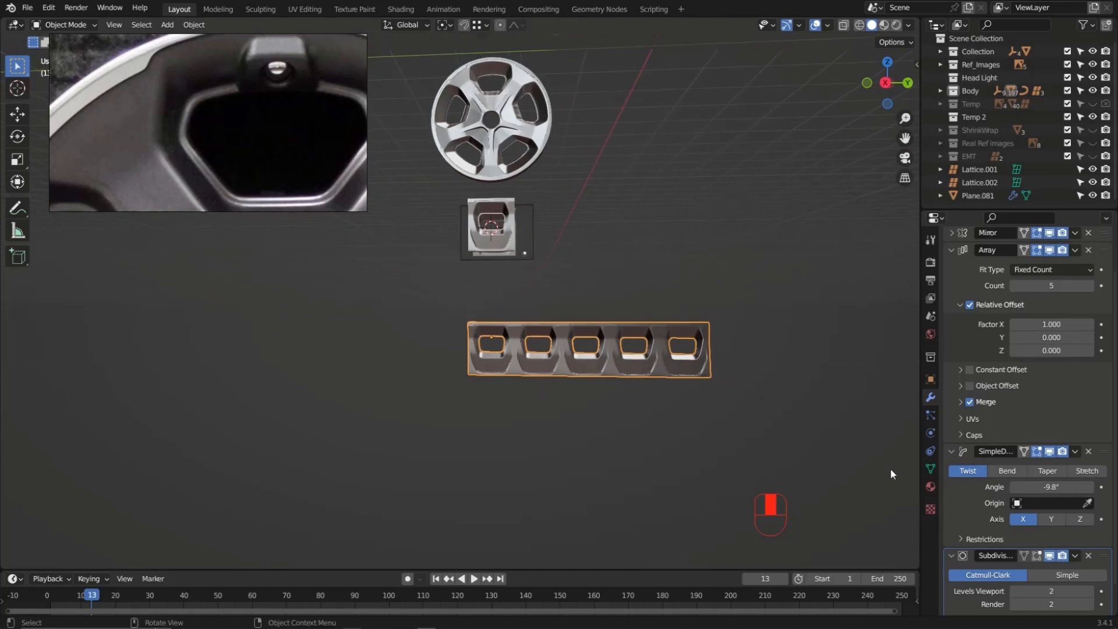
Switch the Simple Deform modifier to Bend on the Z axis with an angle of -360°
left_click(1006, 475)
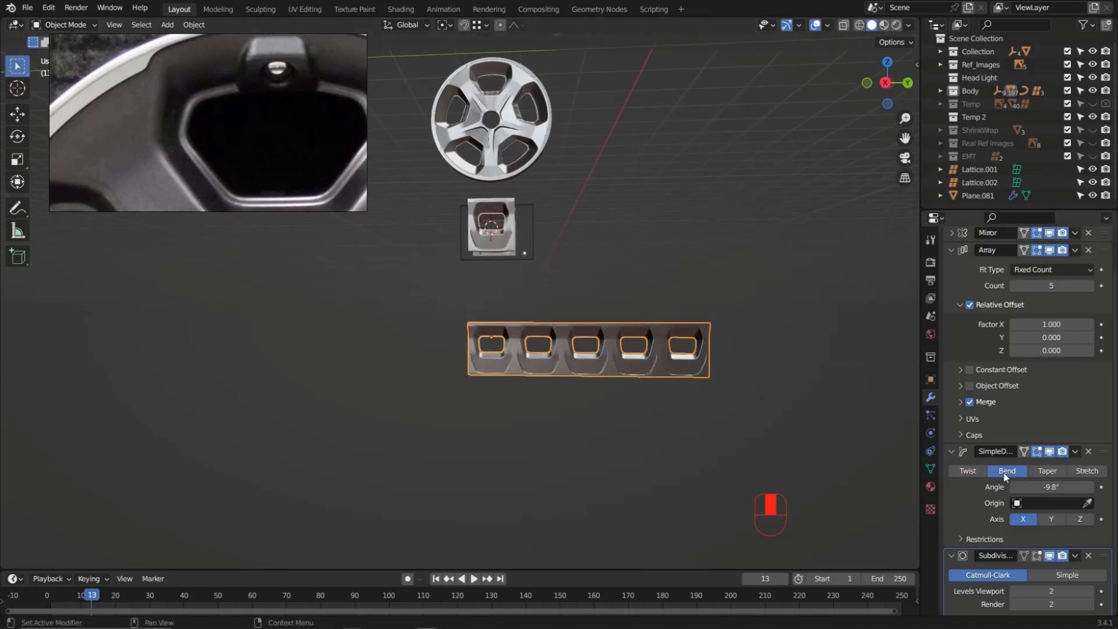
left_click(1081, 520)
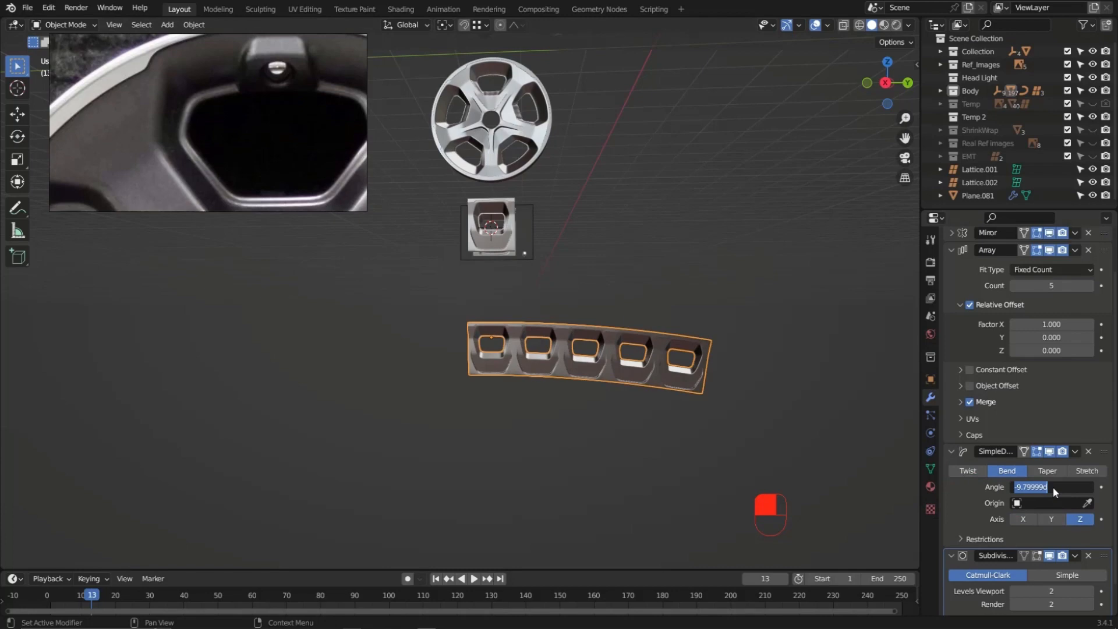
type("-360")
key("Return")
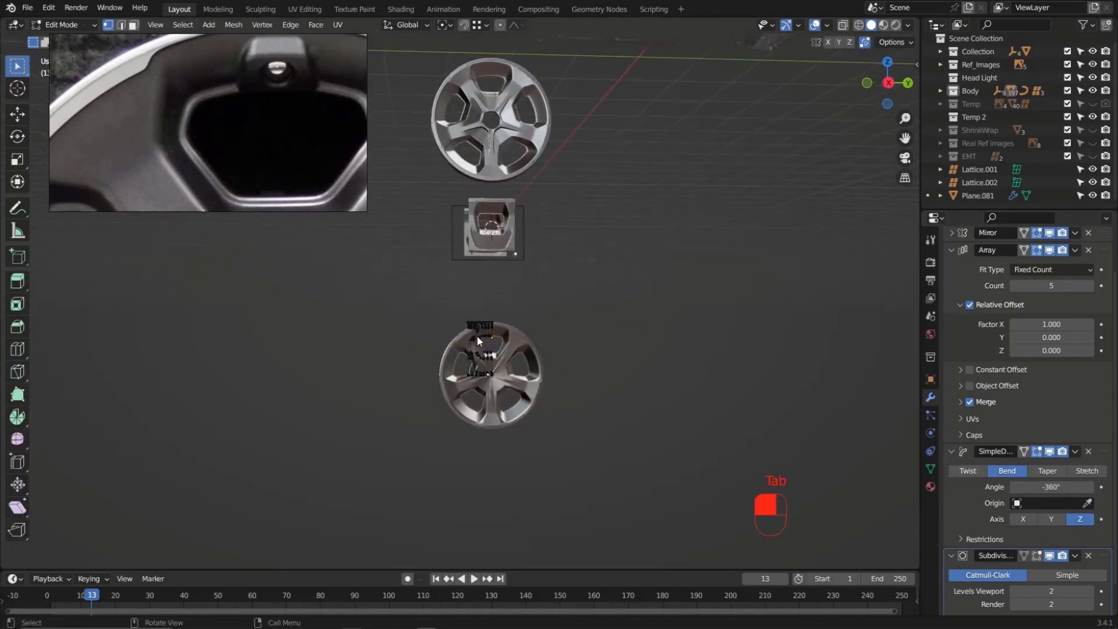
Raise the segment's entire mesh about 122 mm along Z in Edit Mode to open the hub hole
scroll(477, 334, "up", 5)
key("Tab")
key("a")
key("g")
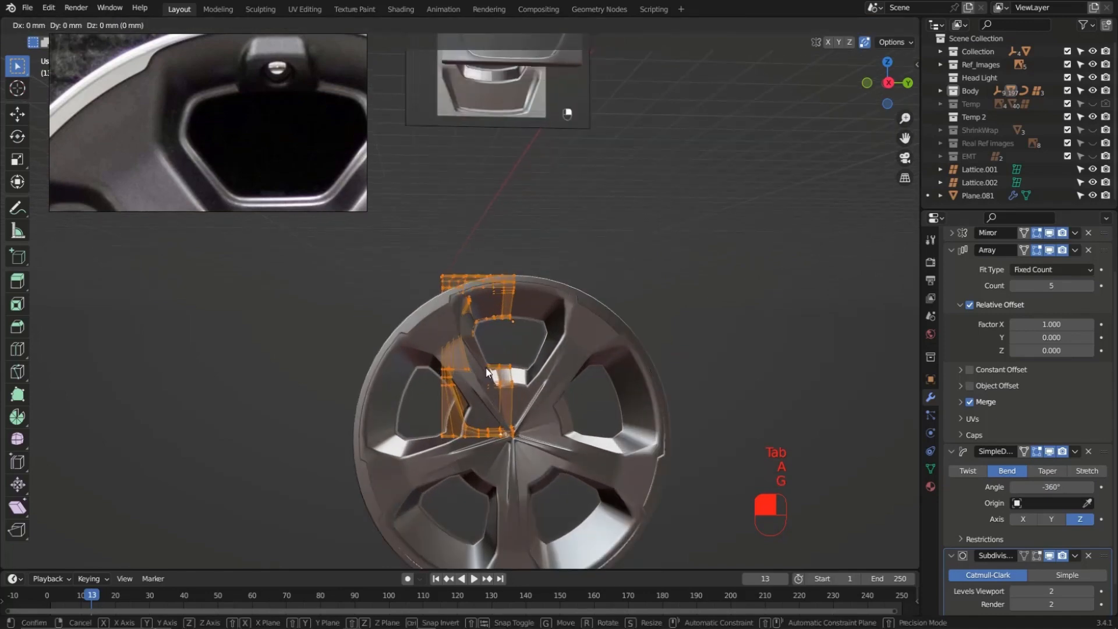
key("z")
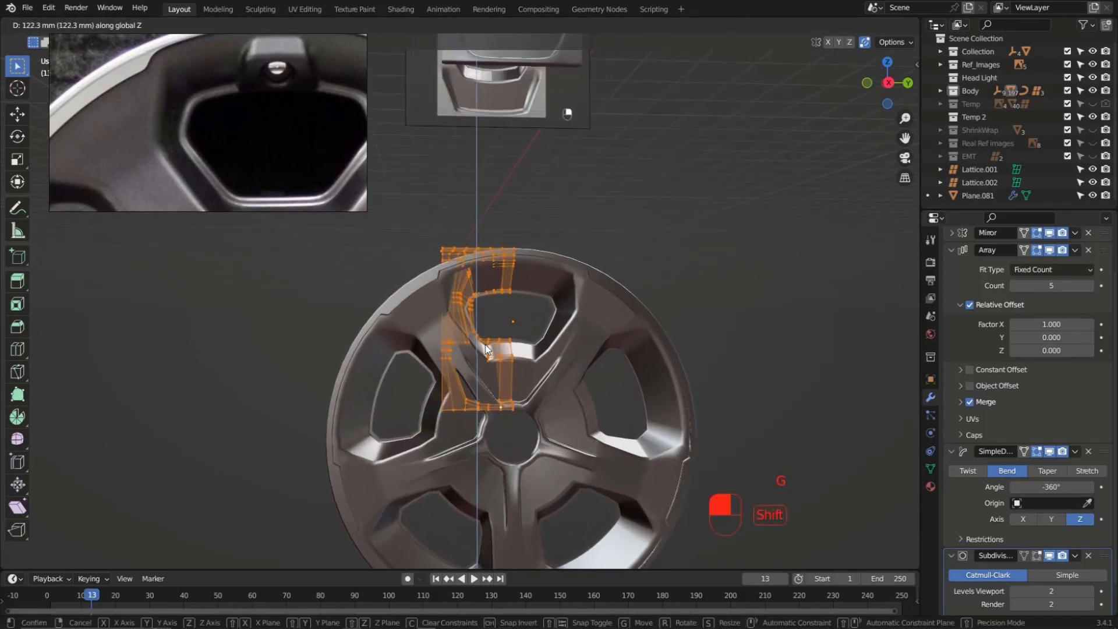
left_click(487, 345)
left_click(572, 276)
scroll(488, 441, "up", 2)
key("Tab")
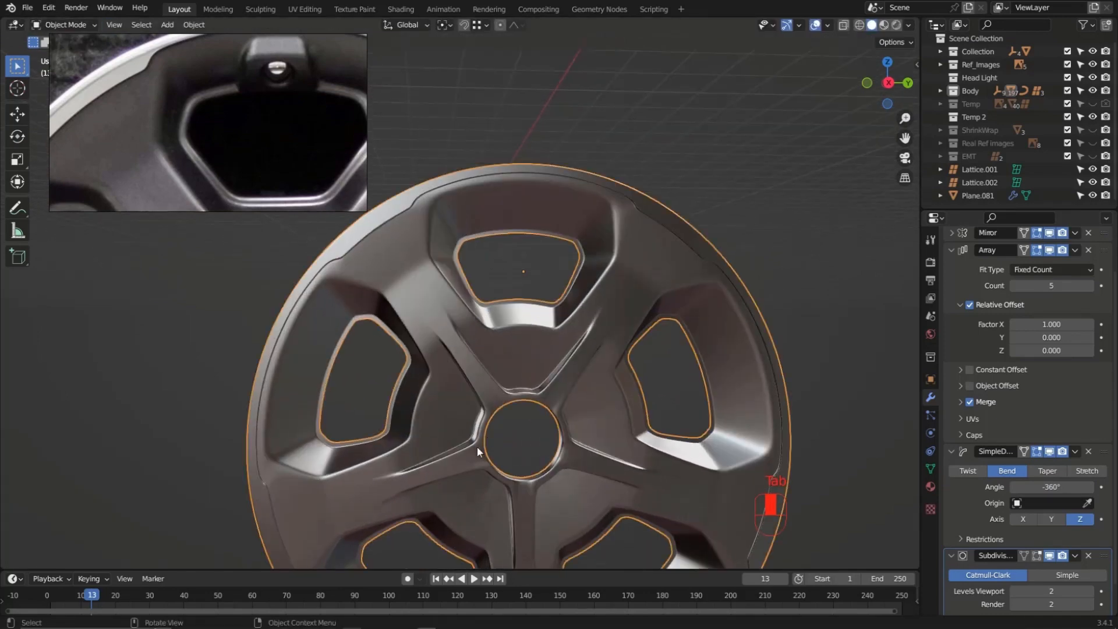
Examine the hub opening, the spoke grooves and the edge flow around the hub, comparing them with the reference photo
scroll(492, 420, "up", 5)
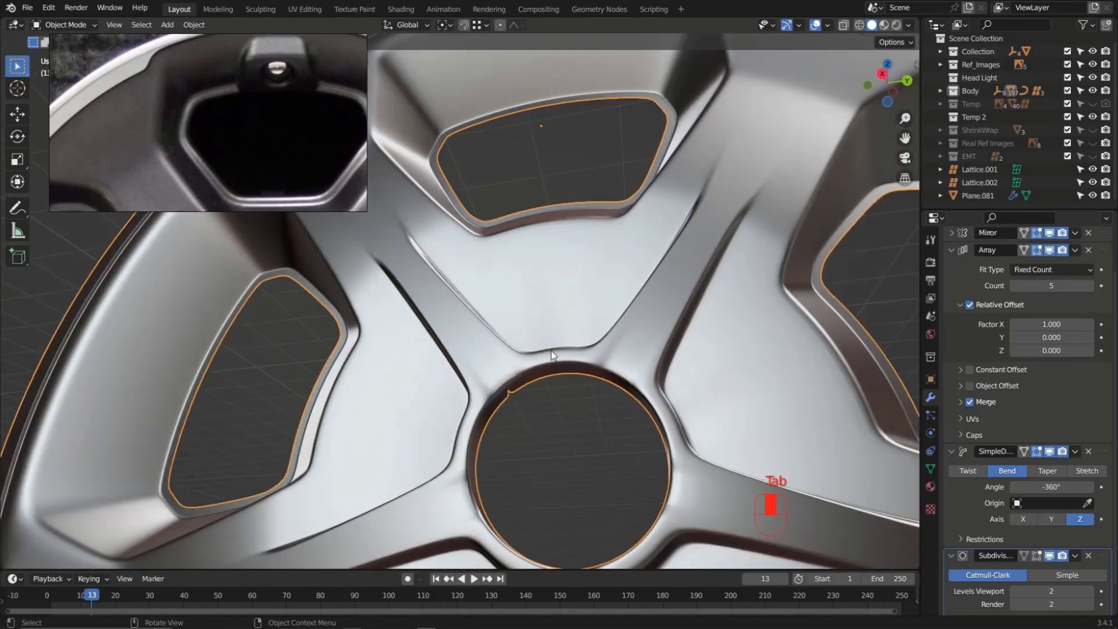
middle_click_drag(551, 351, 554, 323)
scroll(201, 166, "down", 3)
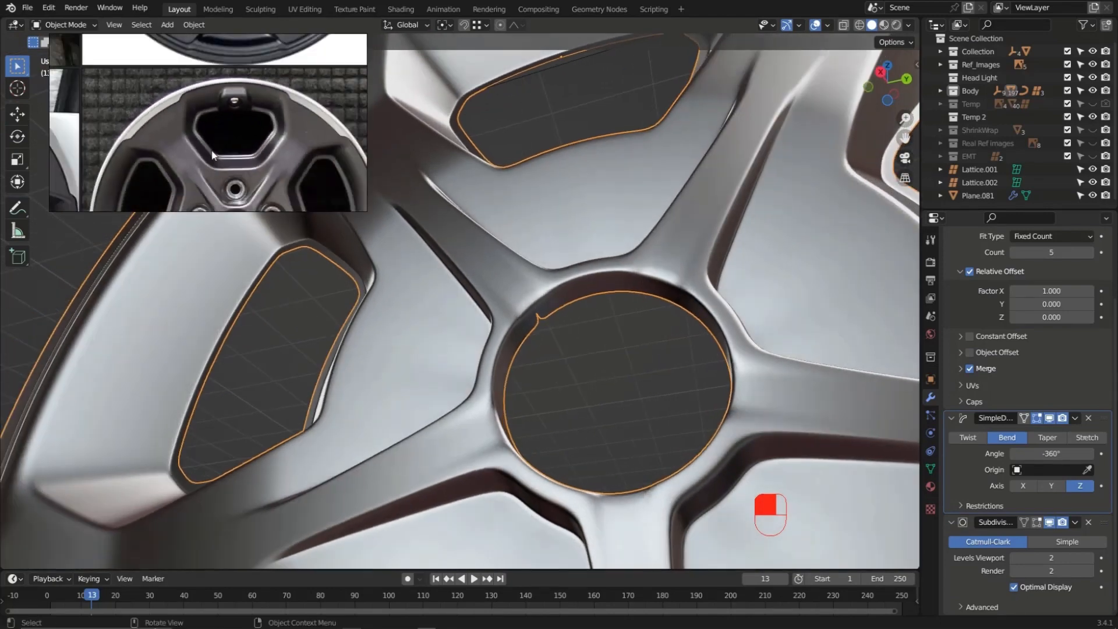
scroll(564, 290, "up", 3)
scroll(555, 299, "down", 10)
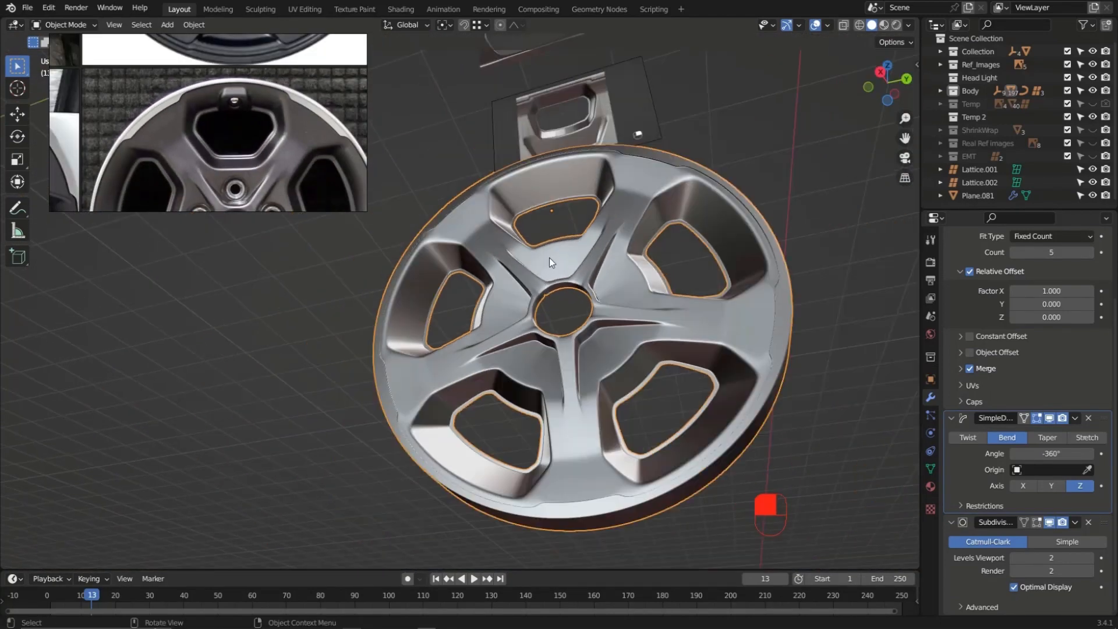
middle_click_drag(550, 257, 456, 289)
key("Tab")
scroll(545, 277, "up", 10)
scroll(457, 288, "up", 2)
middle_click_drag(562, 322, 536, 354, "shift")
middle_click_drag(536, 354, 402, 339)
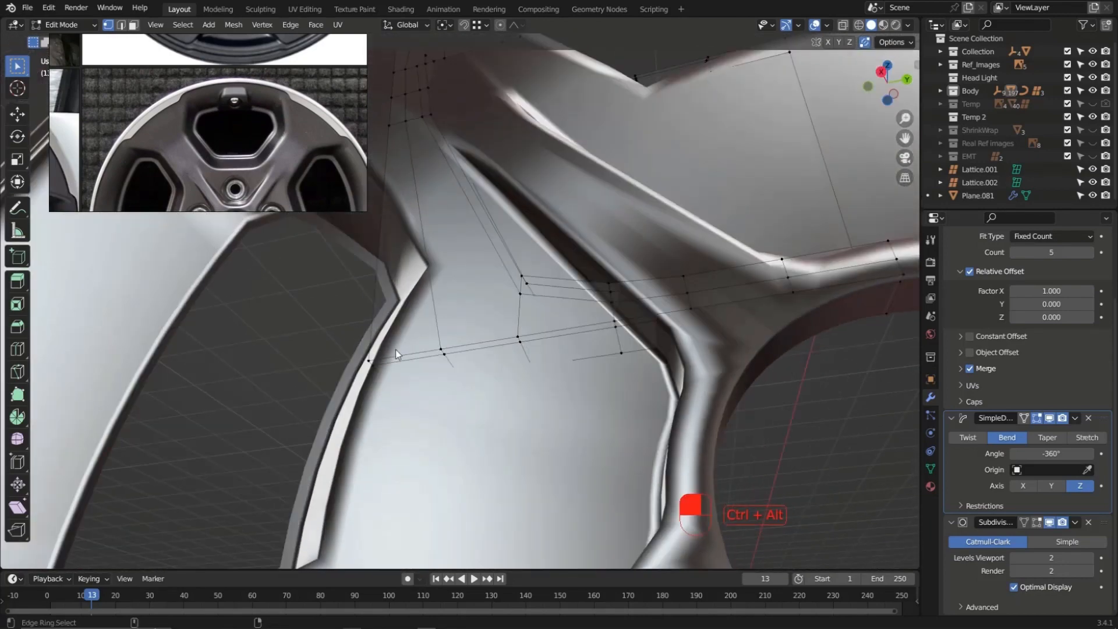
left_click_drag(794, 285, 594, 317, "ctrl+alt")
left_click_drag(378, 343, 437, 340, "ctrl+alt")
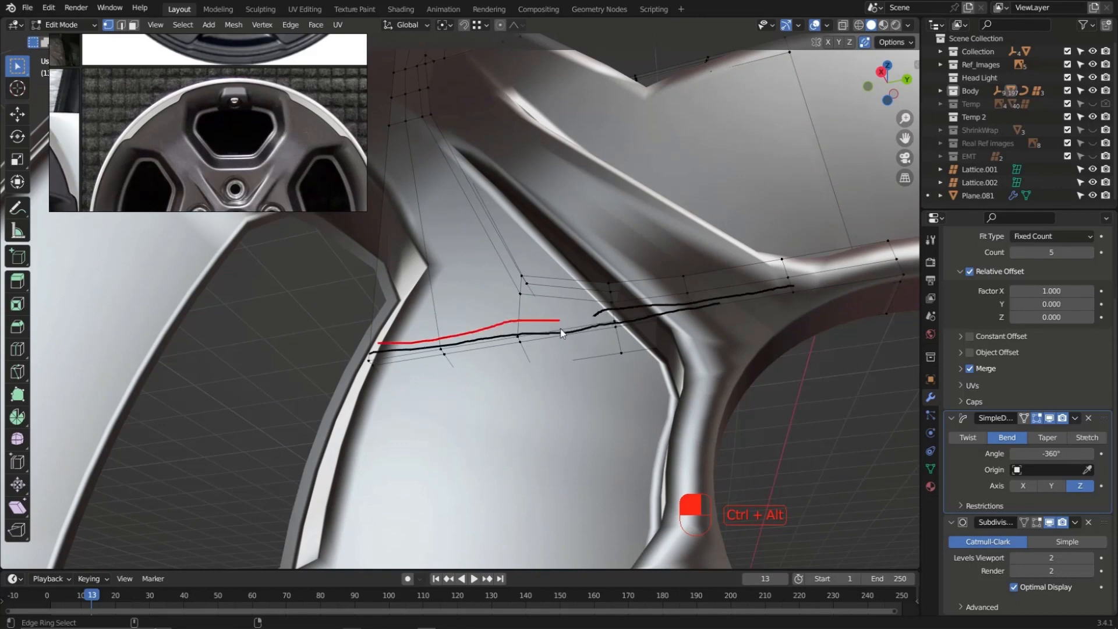
middle_click_drag(601, 320, 614, 309)
Cut a straight horizontal edge with the Knife across the segment just above its lower border to sharpen the hub rim
key("KP_3")
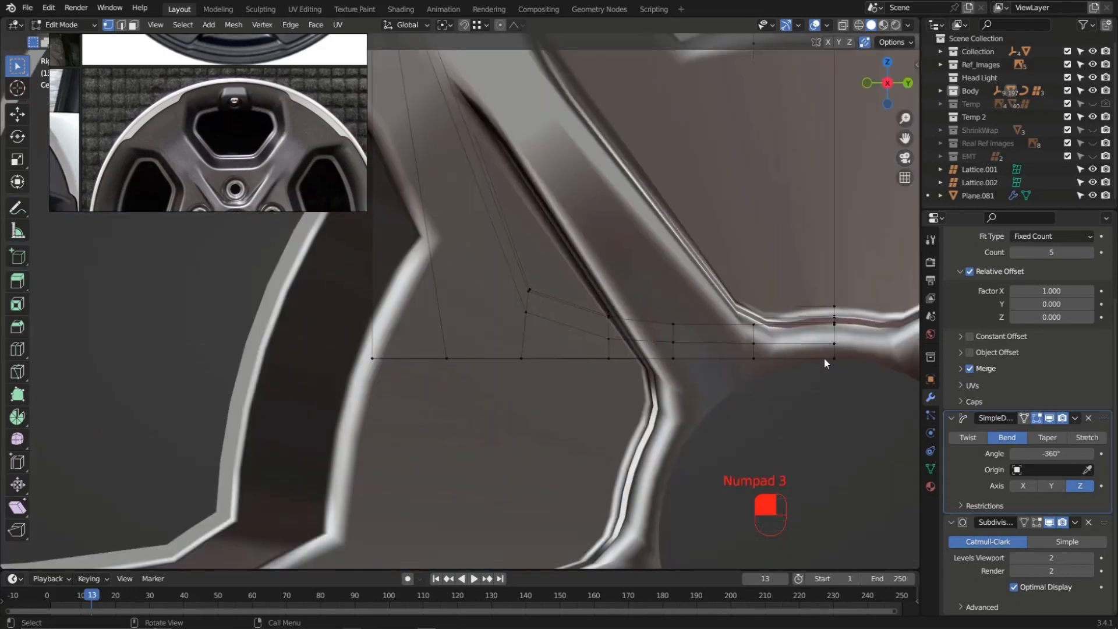
key("k")
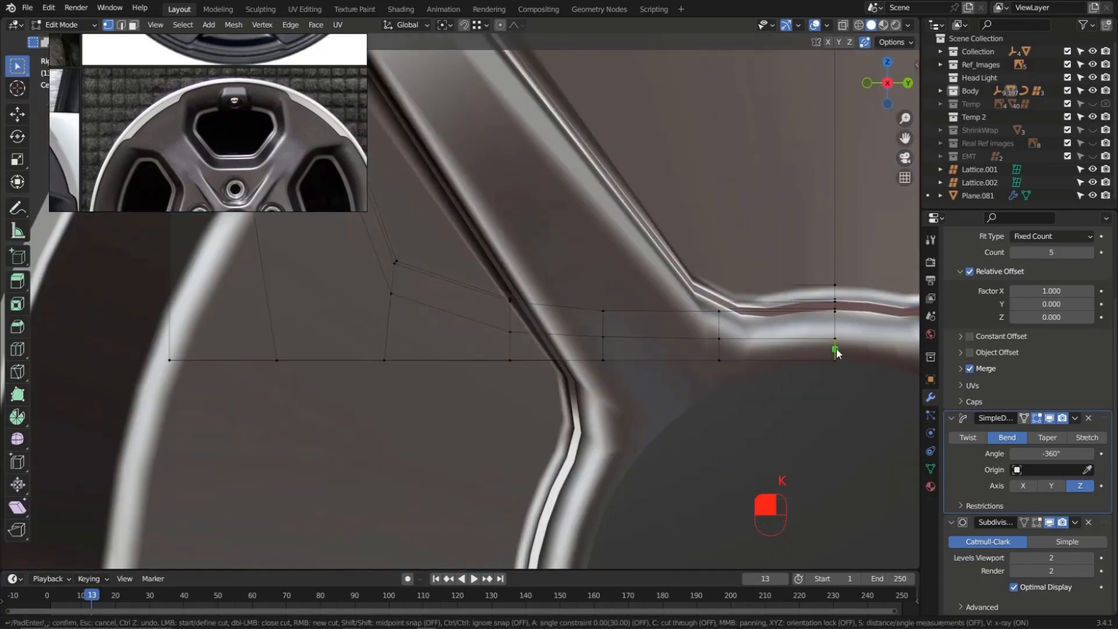
key("a")
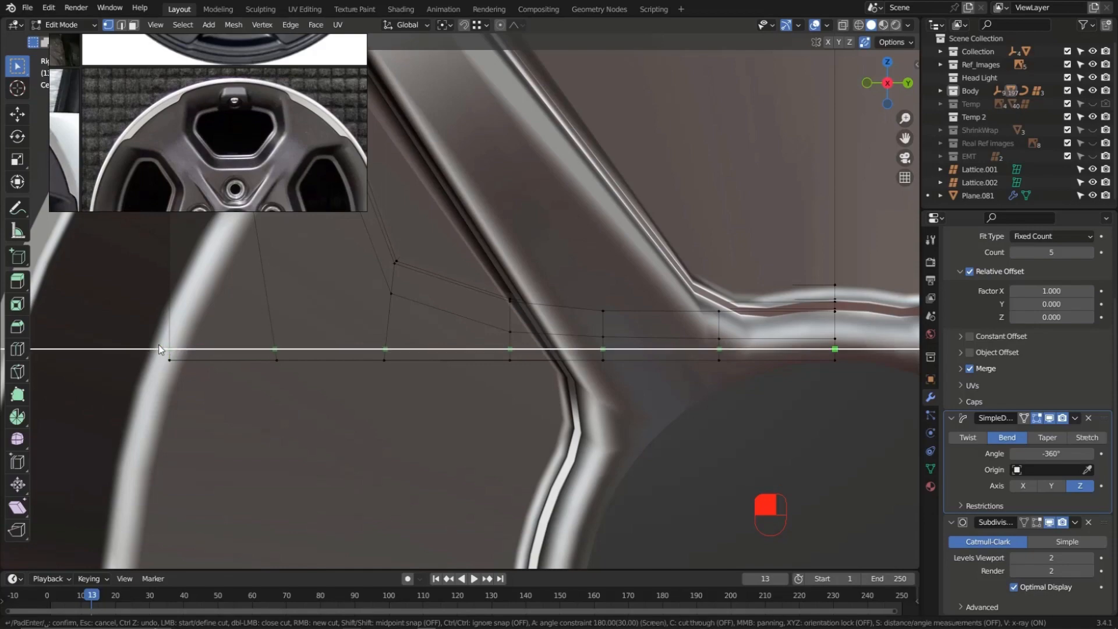
key("Return")
middle_click_drag(488, 326, 478, 265)
middle_click_drag(422, 355, 496, 373)
key("Tab")
scroll(497, 374, "up", 5)
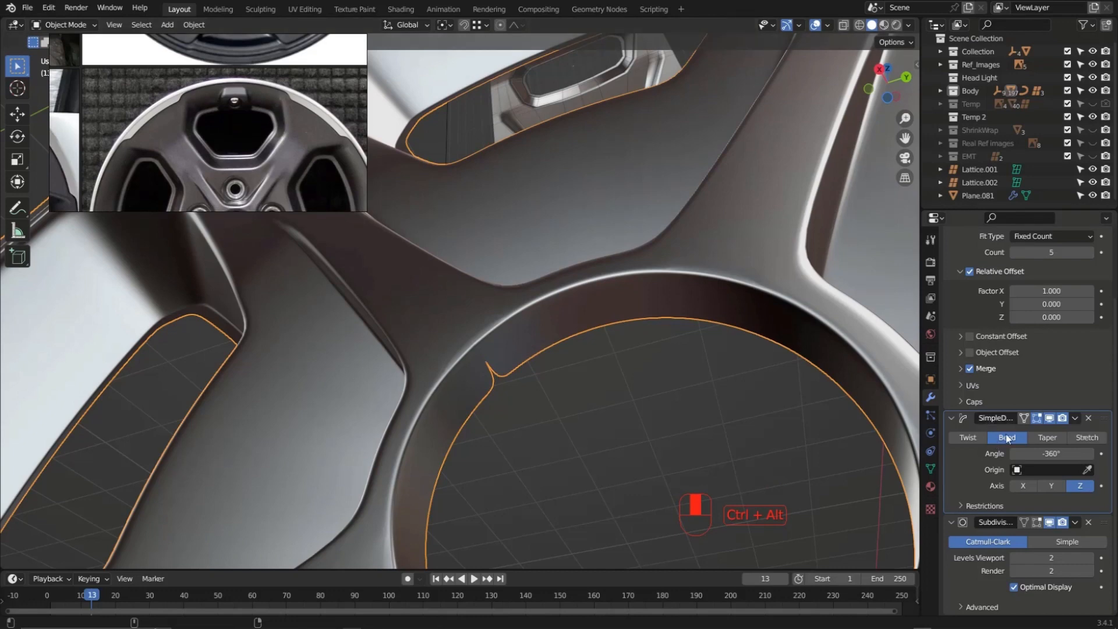
Switch the Simple Deform modifier's mode to Taper
left_click(1047, 438)
middle_click_drag(445, 321, 519, 448)
scroll(503, 437, "down", 12)
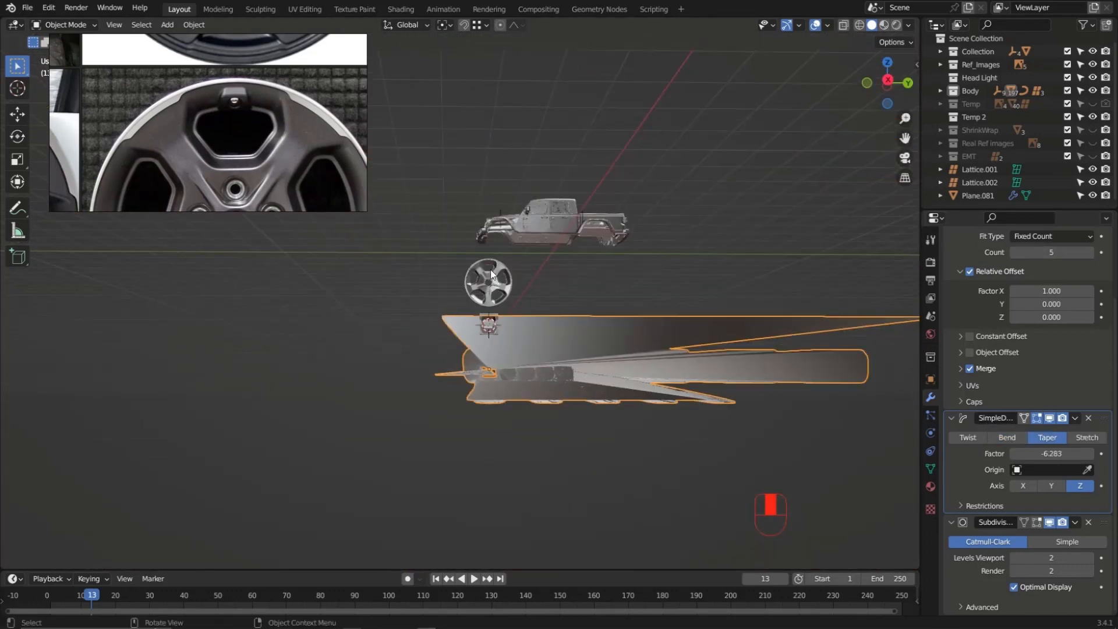
middle_click_drag(491, 269, 523, 341)
scroll(516, 353, "up", 5)
scroll(515, 352, "up", 3)
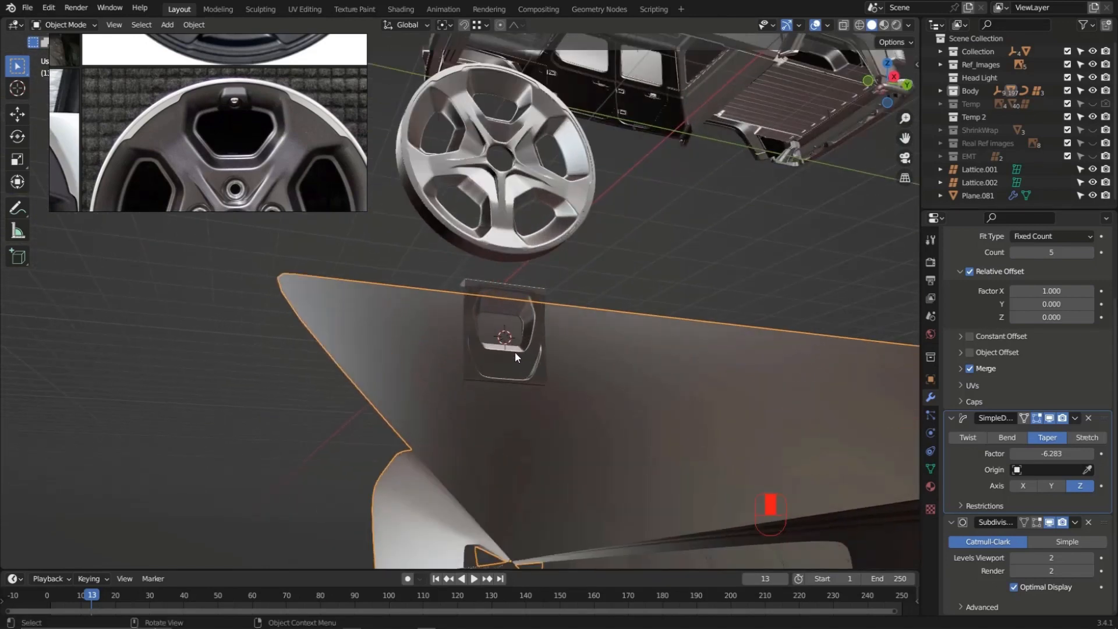
Undo the Simple Deform modifier's switch to Taper, restoring Bend mode
scroll(502, 327, "down", 4)
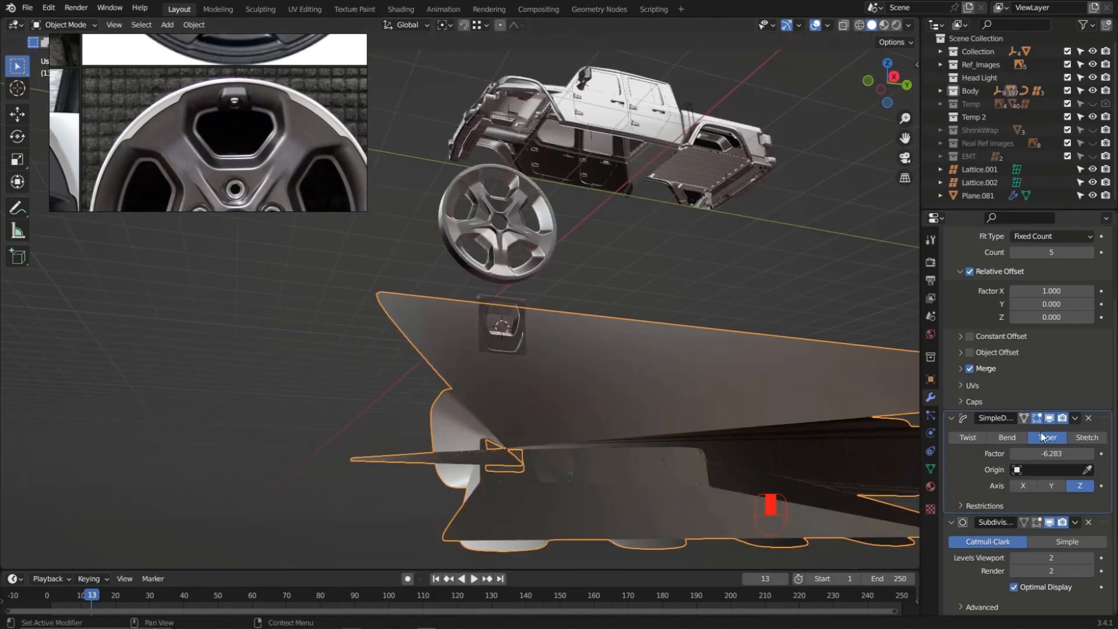
scroll(473, 369, "down", 1)
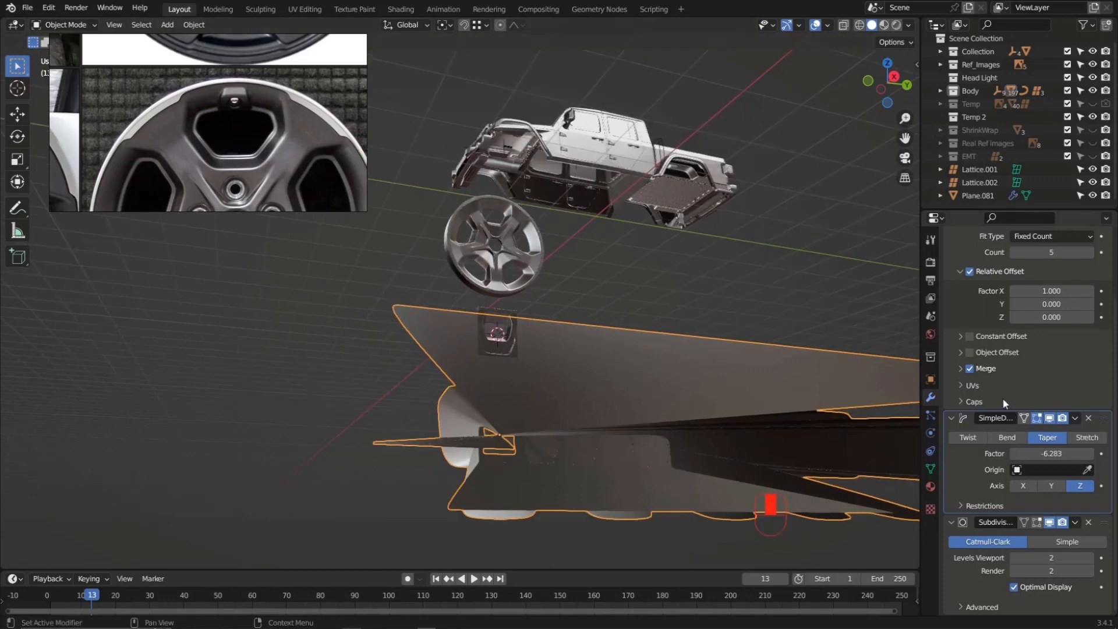
middle_click_drag(461, 381, 535, 414)
scroll(535, 413, "up", 5)
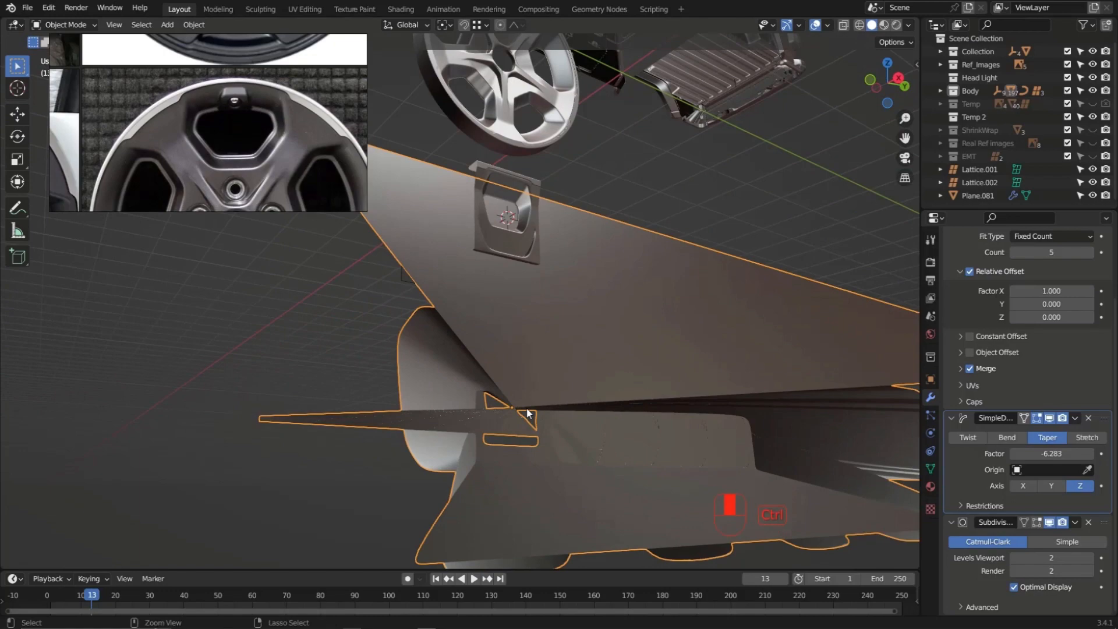
key("ctrl+z")
key("ctrl+z")
Add a Weld modifier to the wheel and place it between Simple Deform and Subdivision Surface in the stack
mouse_move(528, 412)
middle_mouse_down()
mouse_move(500, 459)
mouse_move(477, 424)
mouse_move(520, 349)
mouse_move(530, 411)
middle_mouse_up()
scroll(500, 459, "up", 3)
scroll(484, 431, "up", 3)
scroll(480, 432, "up", 2)
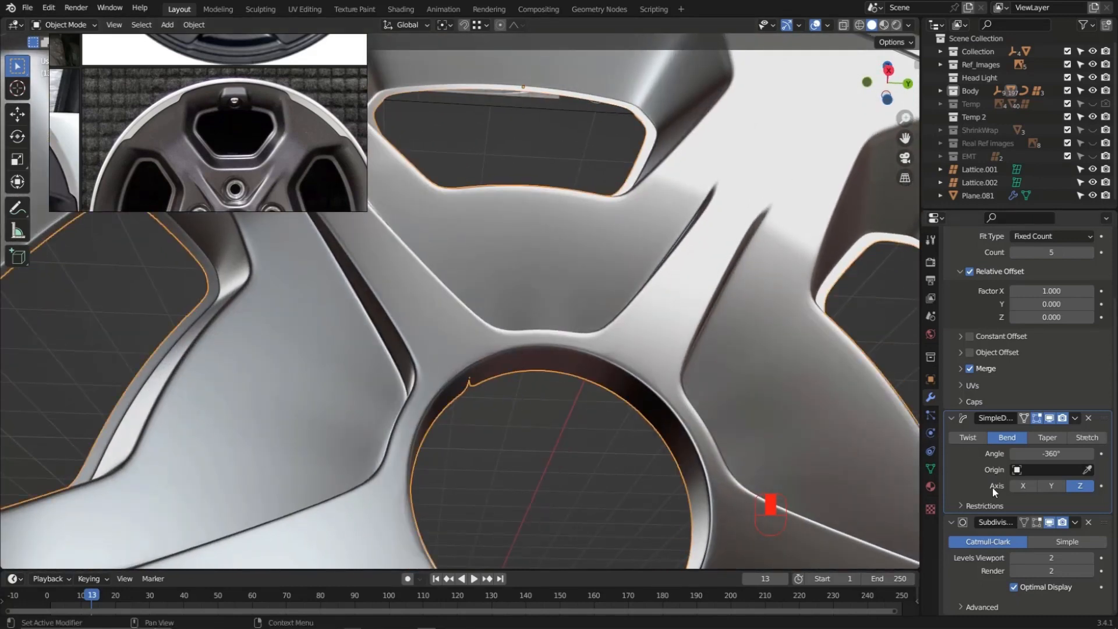
scroll(991, 315, "up", 4)
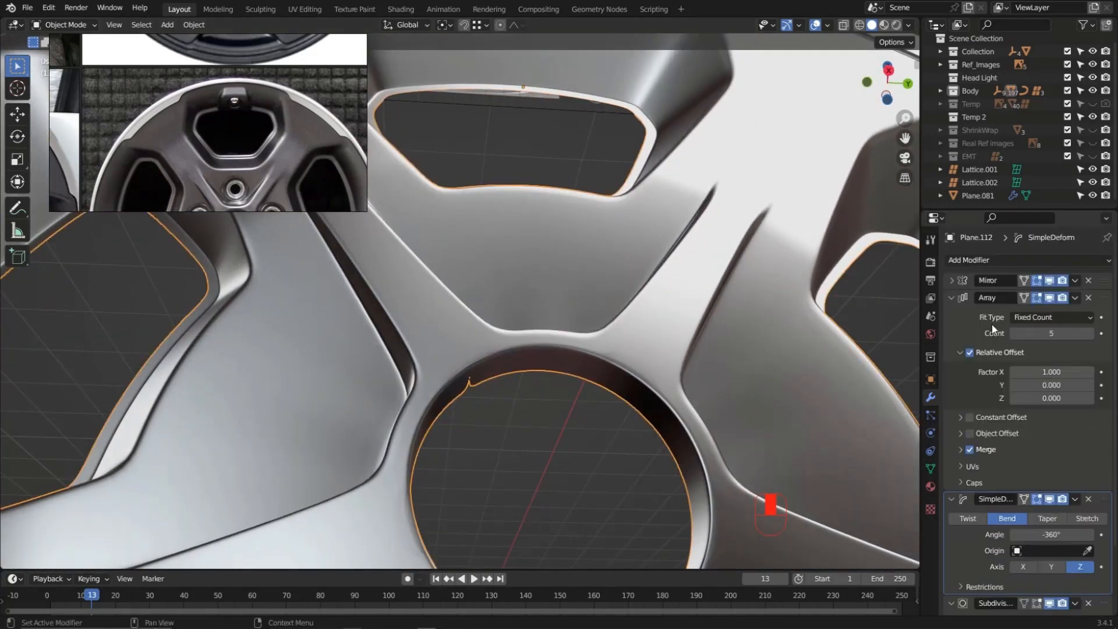
left_click(992, 260)
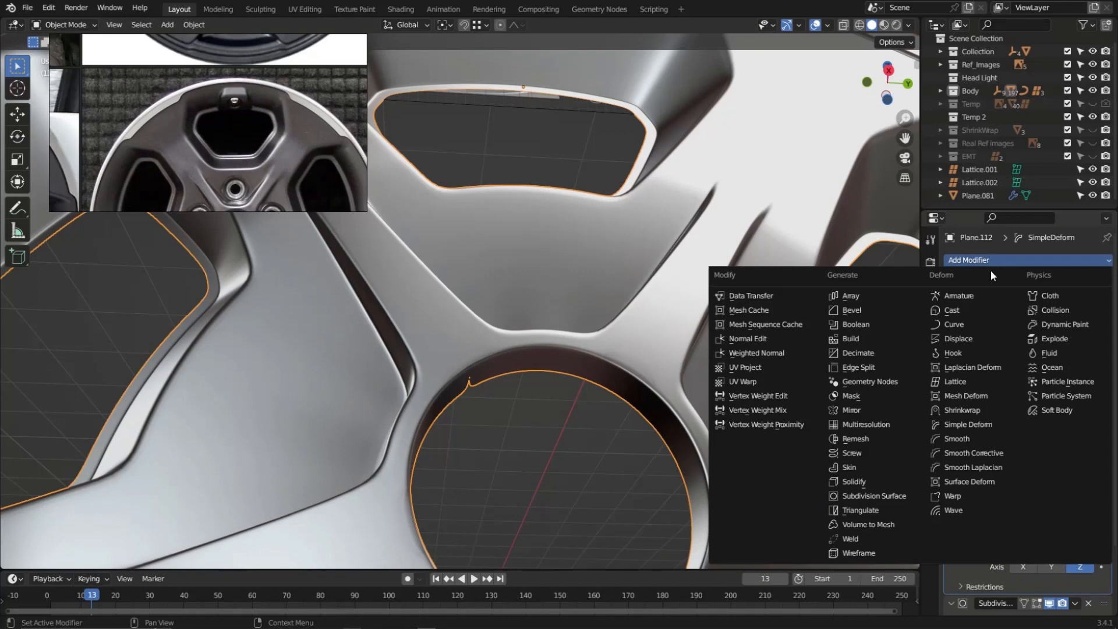
left_click(872, 539)
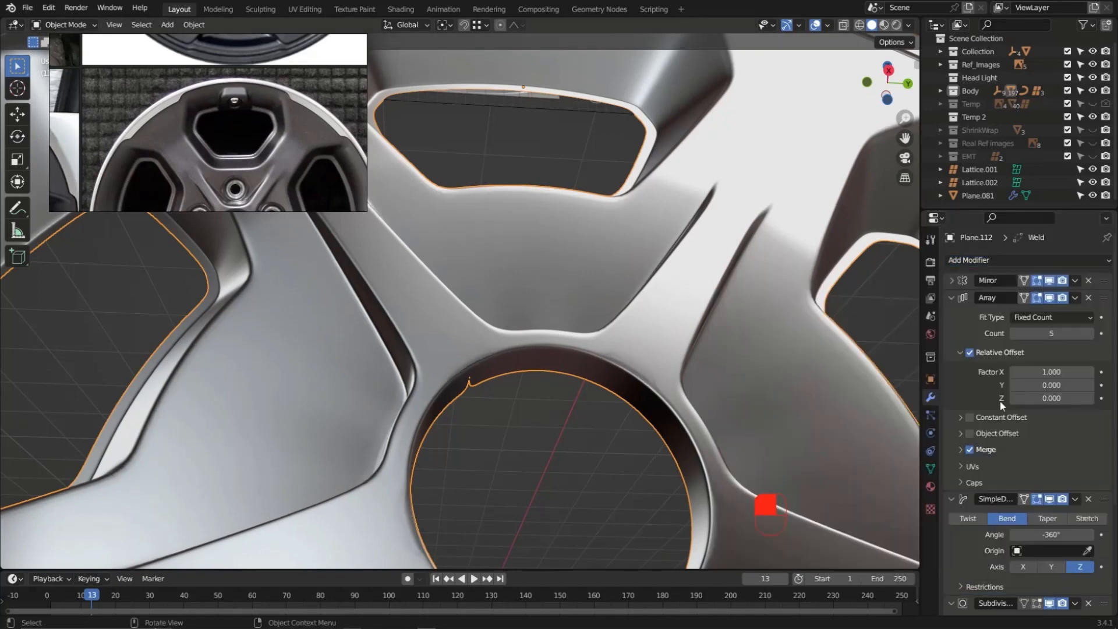
scroll(994, 470, "down", 6)
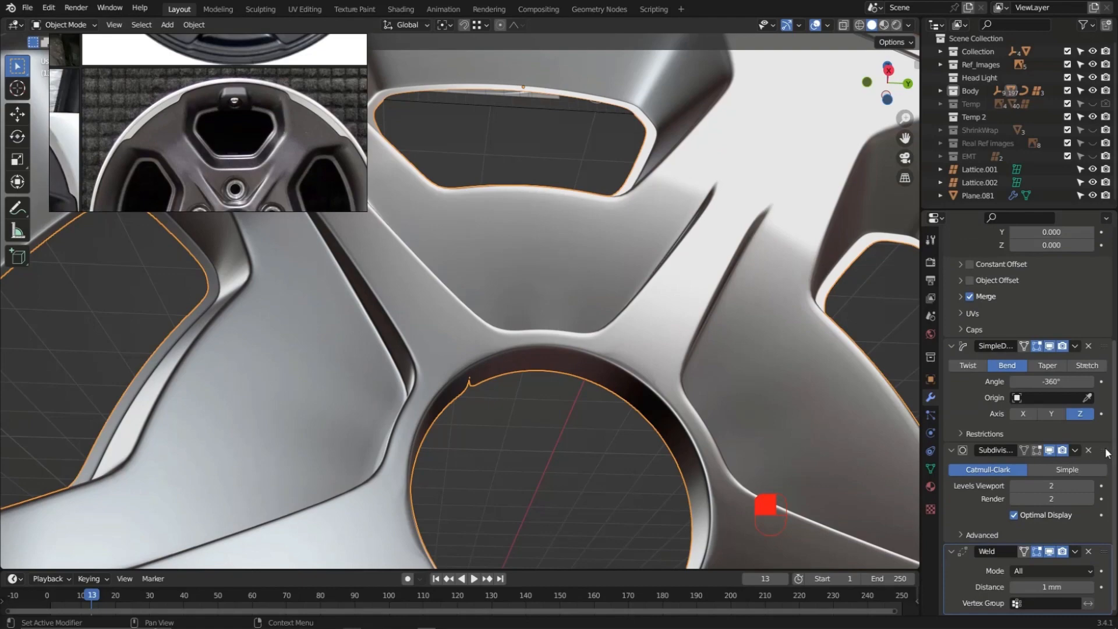
left_click_drag(1105, 451, 1104, 525)
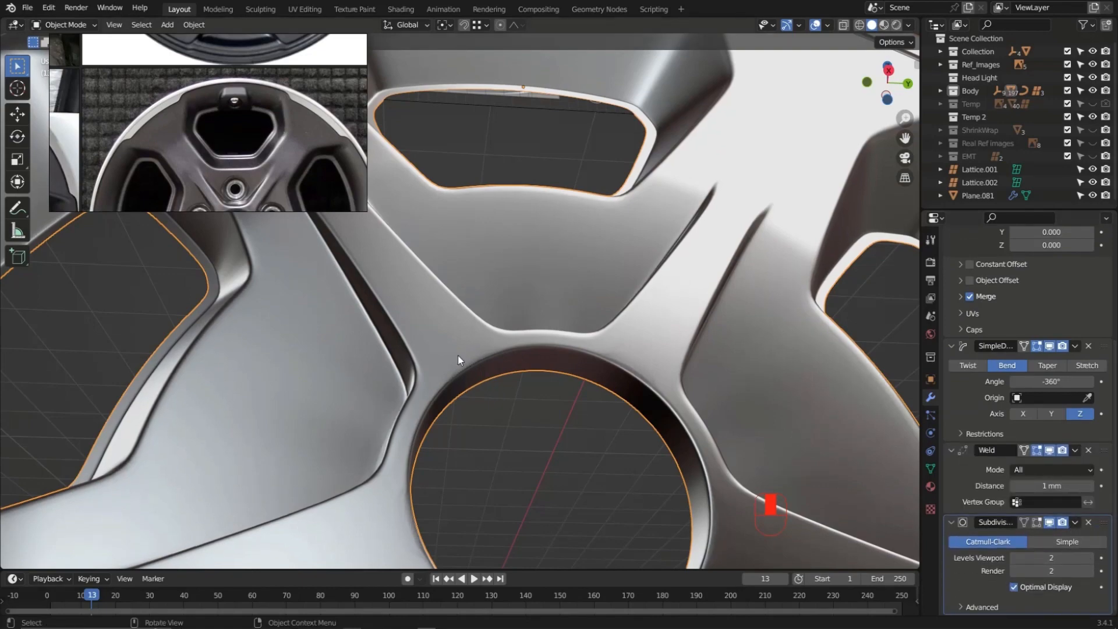
Cut a nearly horizontal edge with the Knife from the groove's lower corner across the segment's outer side border, then return to Object Mode
mouse_move(458, 355)
middle_mouse_down()
mouse_move(456, 375)
mouse_move(476, 348)
middle_mouse_up()
scroll(456, 374, "down", 3)
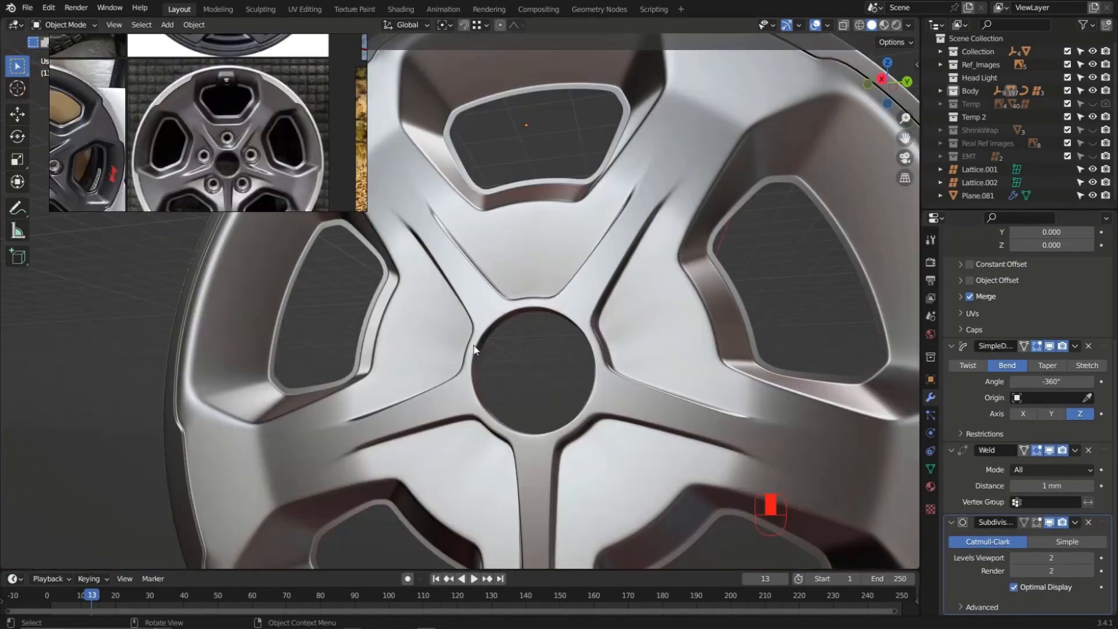
middle_click_drag(480, 309, 452, 364)
scroll(459, 384, "up", 3)
middle_click_drag(498, 362, 609, 313)
key("Tab")
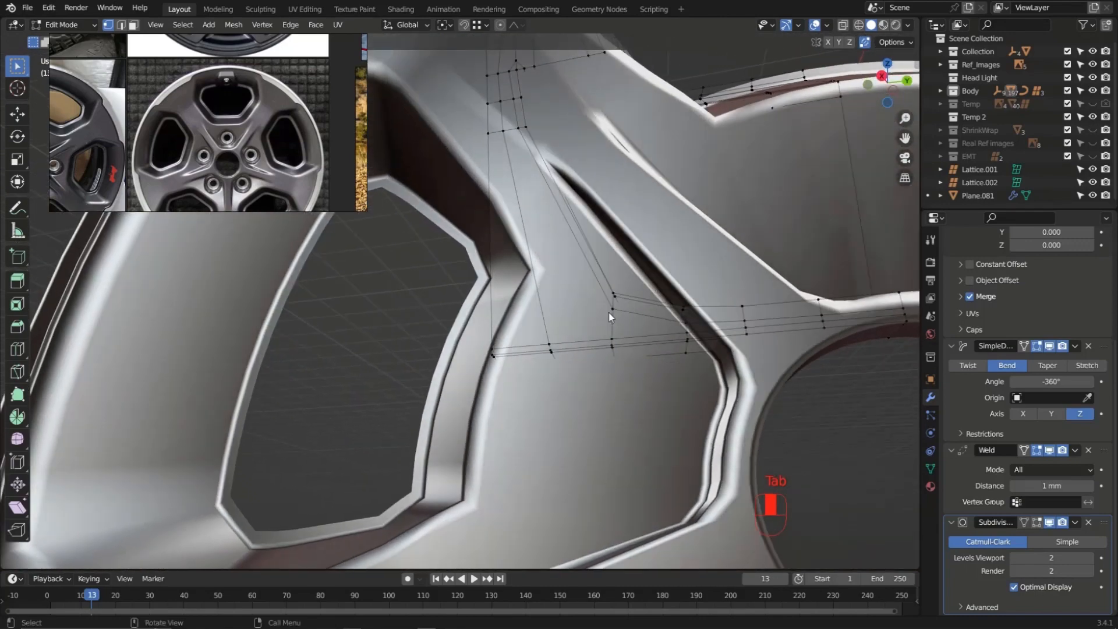
key("k")
left_click(611, 309)
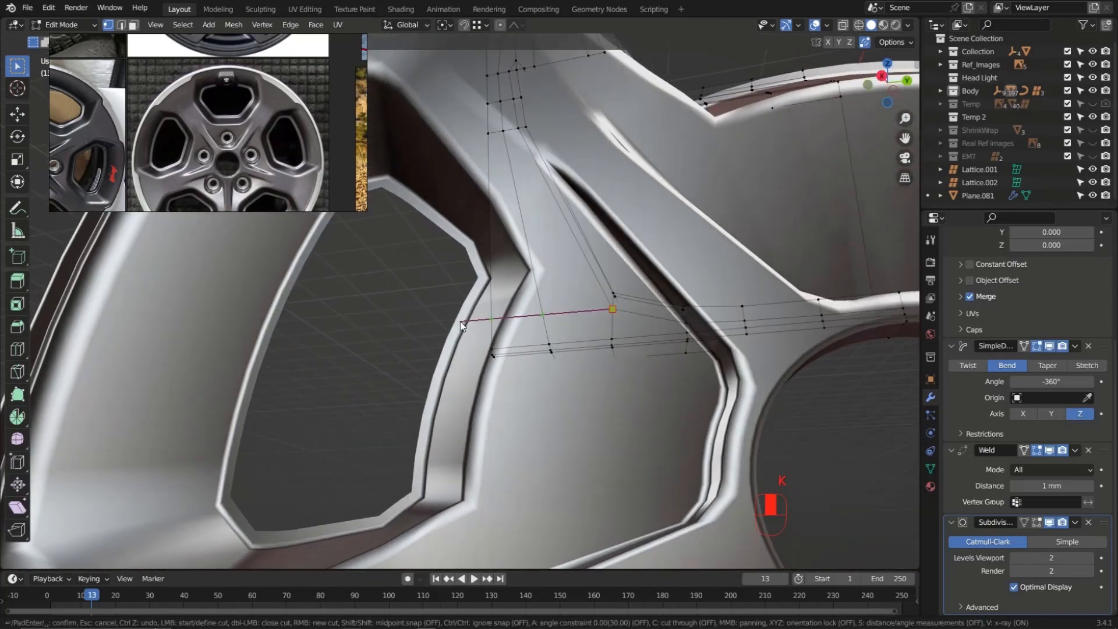
left_click(461, 325)
key("Return")
mouse_move(438, 321)
middle_mouse_down()
mouse_move(613, 331)
mouse_move(627, 375)
mouse_move(537, 316)
mouse_move(606, 297)
mouse_move(561, 285)
mouse_move(572, 273)
mouse_move(515, 278)
mouse_move(561, 277)
middle_mouse_up()
key("Tab")
scroll(618, 330, "up", 3)
scroll(537, 316, "down", 8)
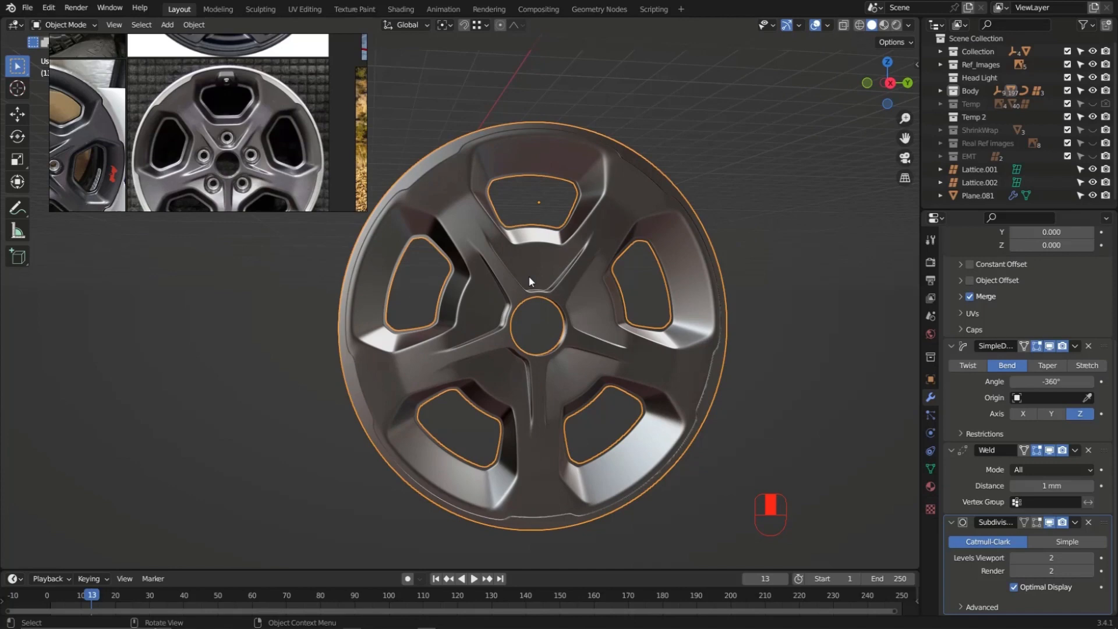
mouse_move(526, 277)
middle_mouse_down()
mouse_move(505, 269)
mouse_move(541, 274)
mouse_move(530, 290)
middle_mouse_up()
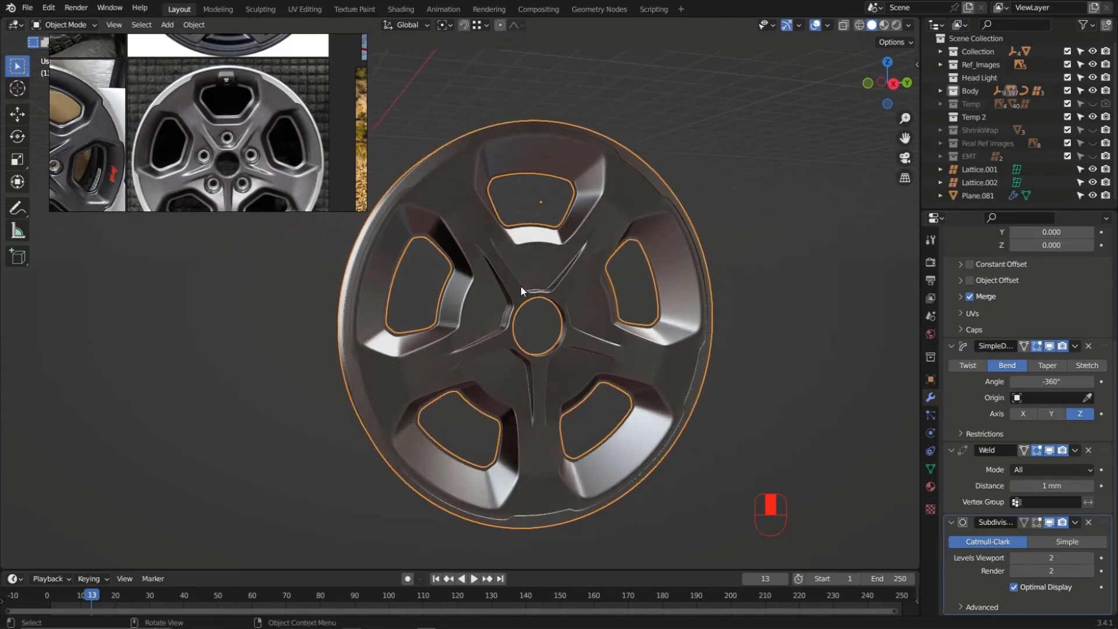